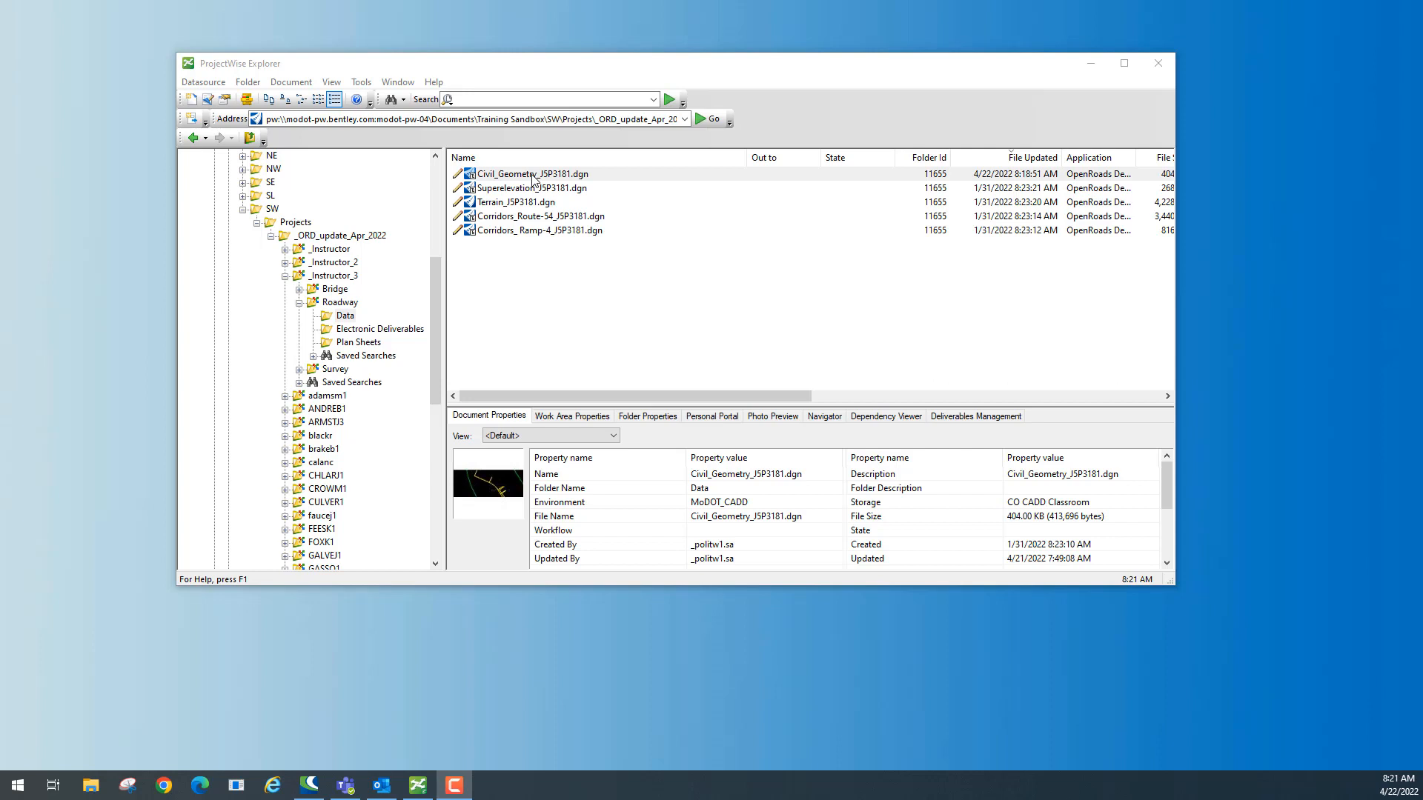
Open Civil_Geometry_J5P3181.dgn from the Roadway Data folder in OpenRoads Designer and bring the alignments and terrain into view.
double_click(532, 175)
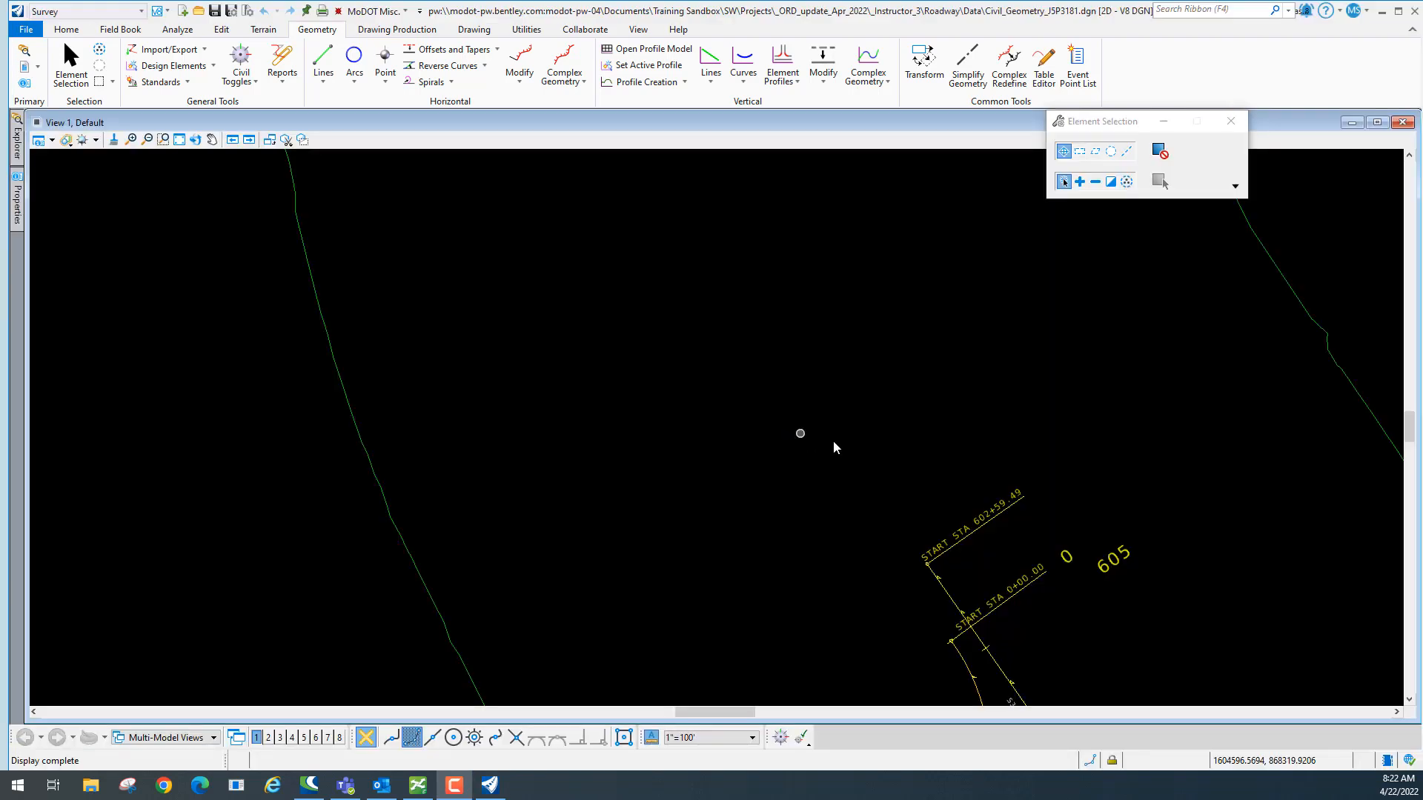
scroll(775, 410, "down", 5)
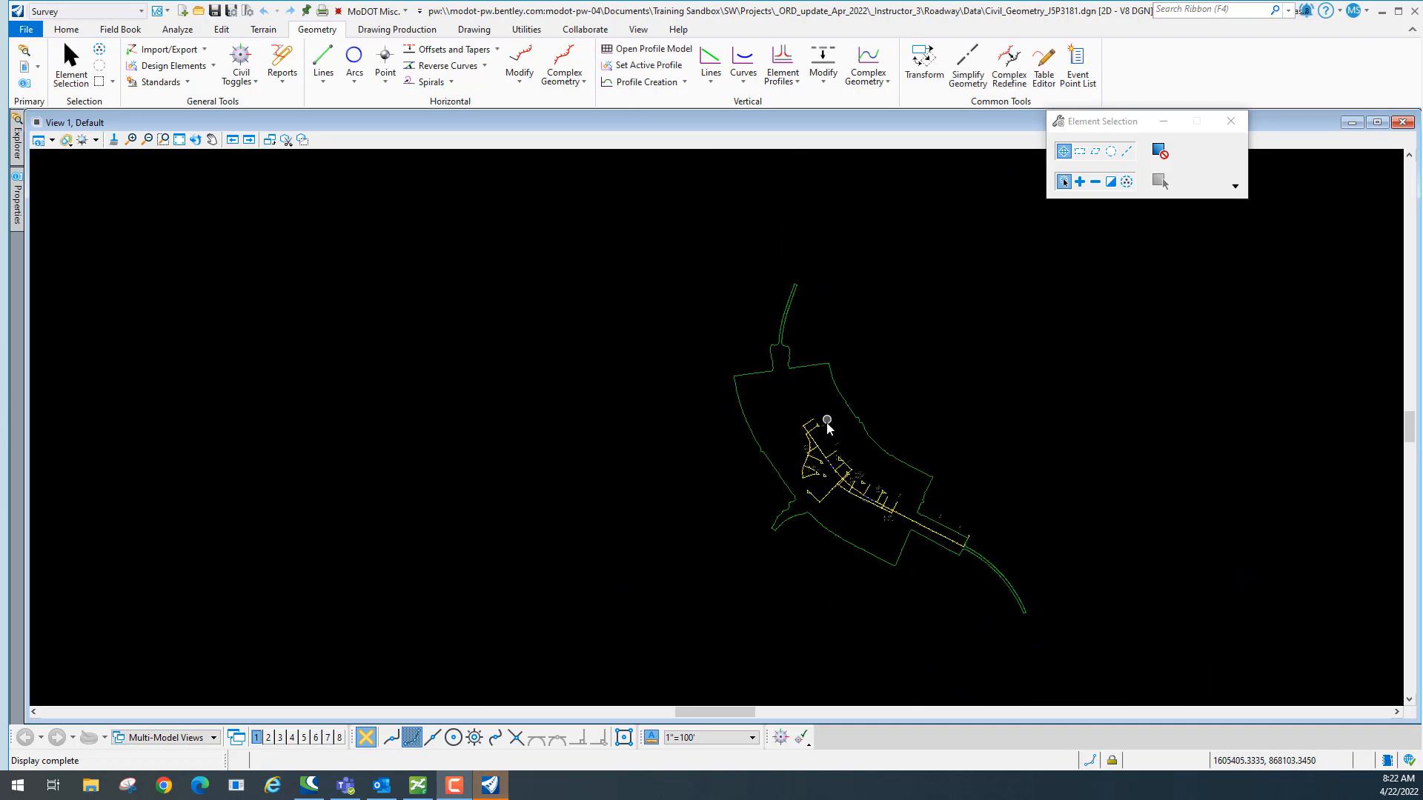
scroll(828, 426, "up", 3)
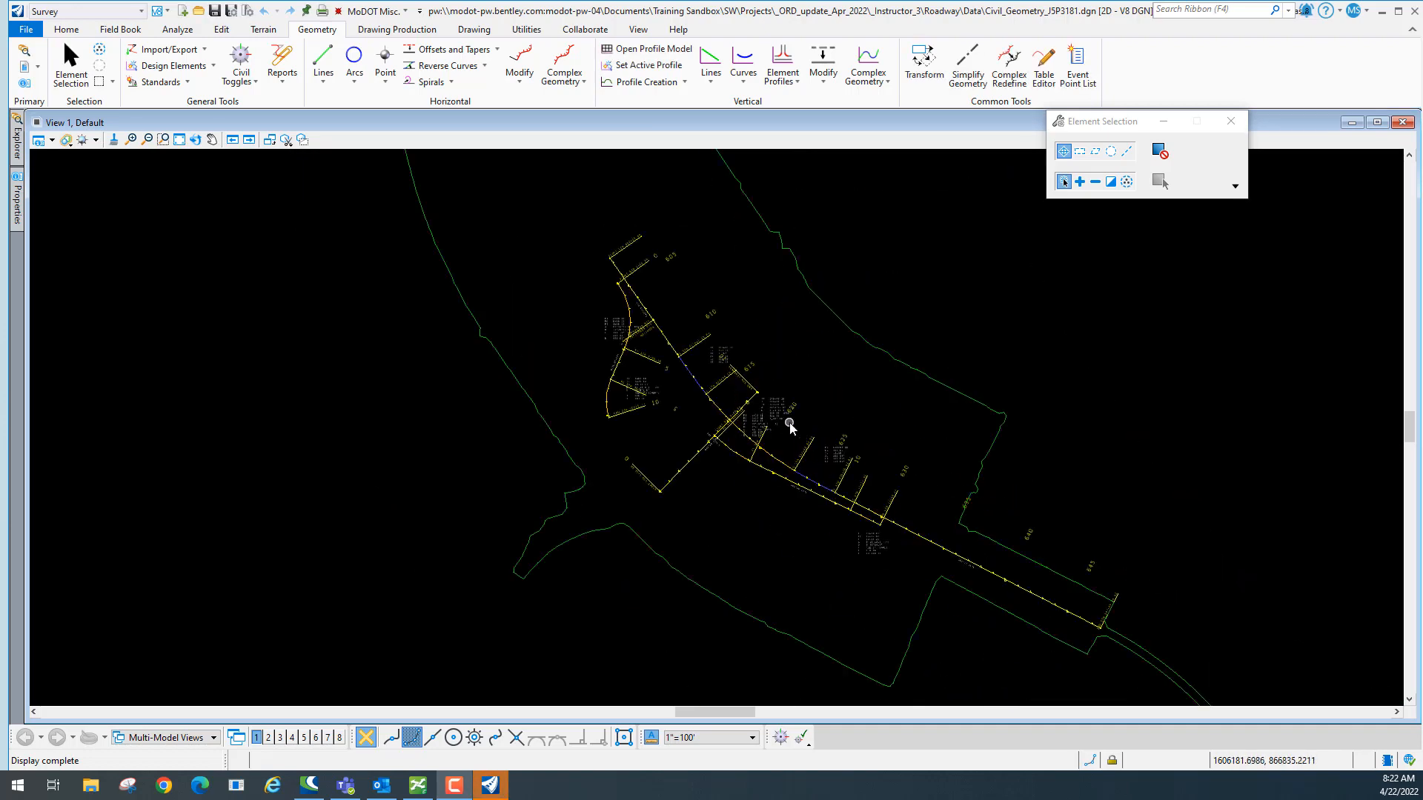
scroll(790, 426, "down", 2)
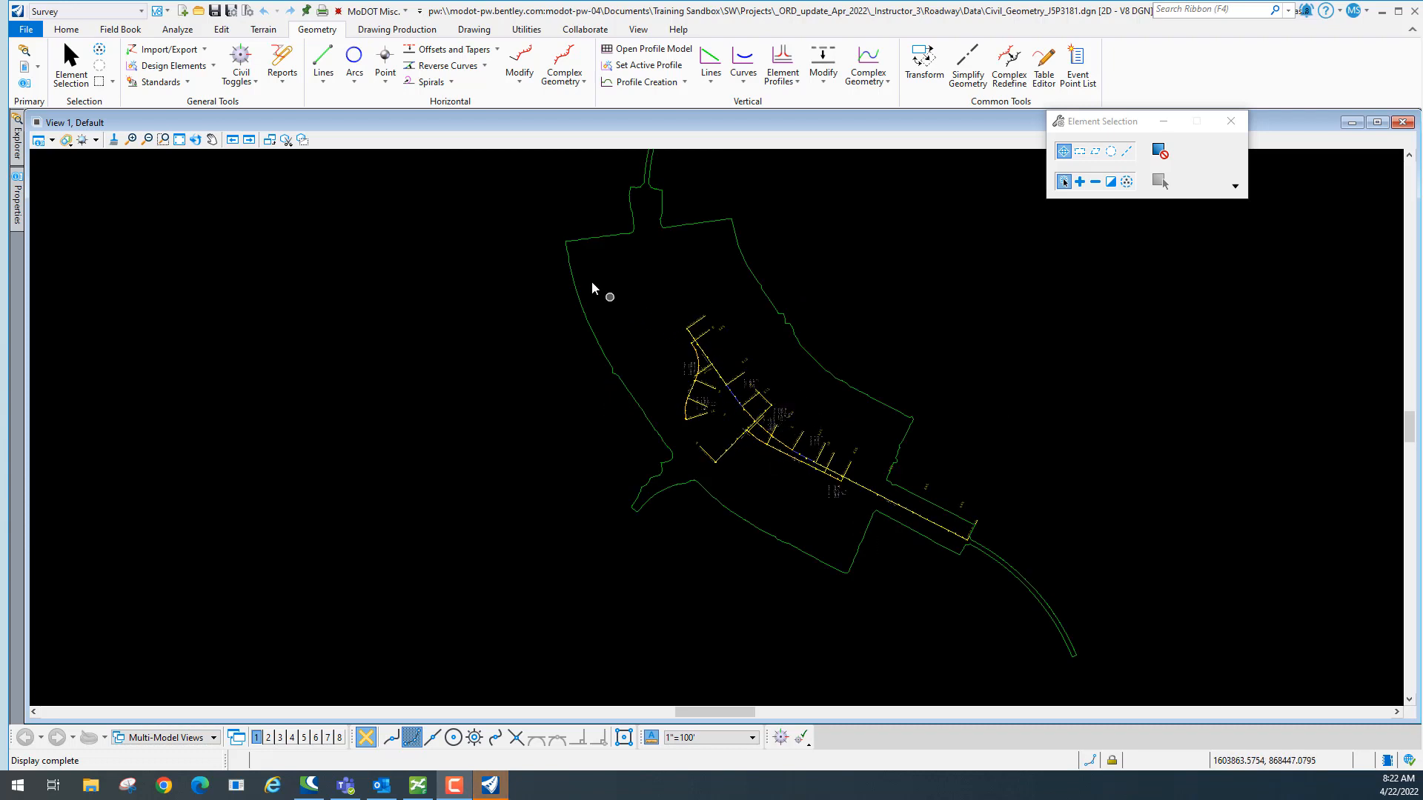
Select the green terrain boundary around the alignments to identify it, and clear the selection.
left_click(738, 243)
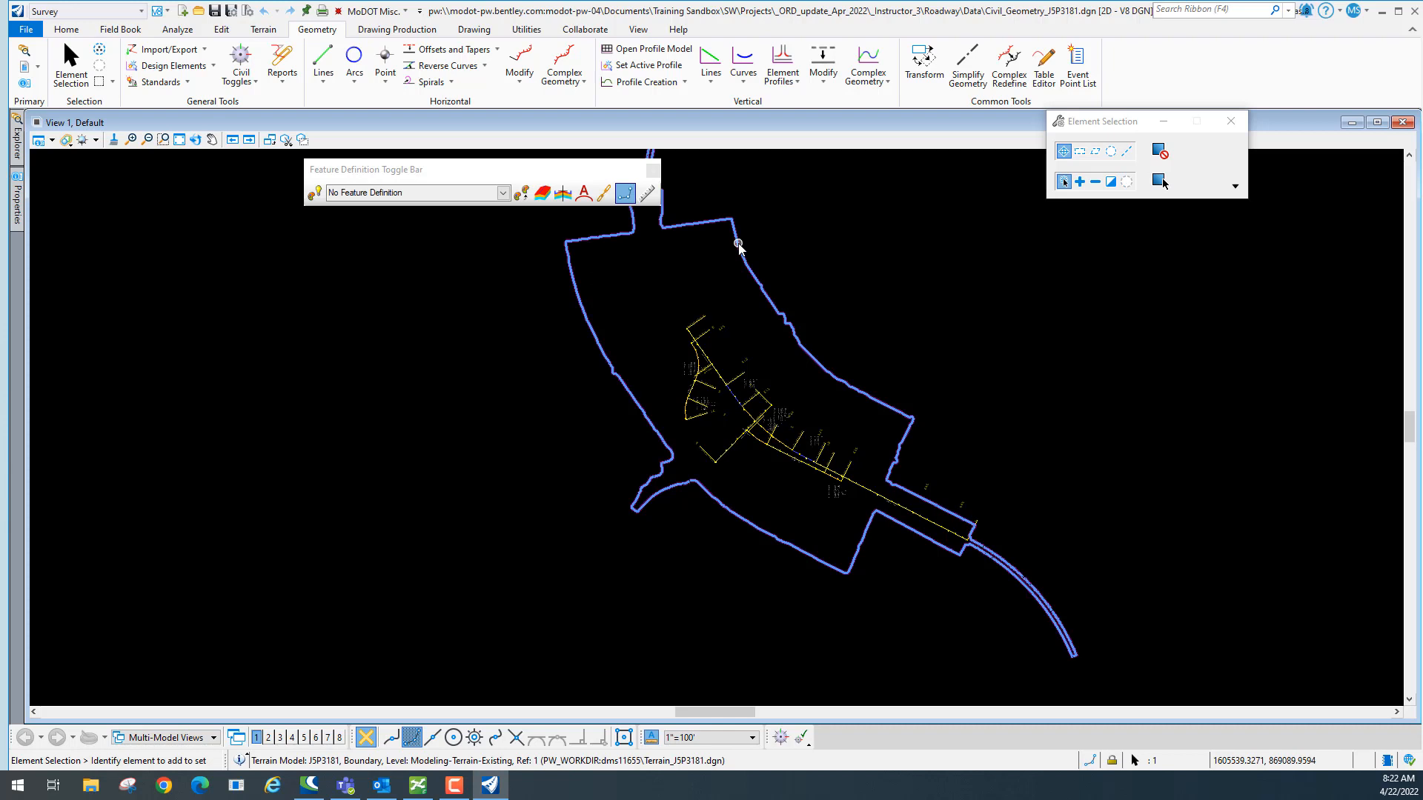
mouse_move(738, 244)
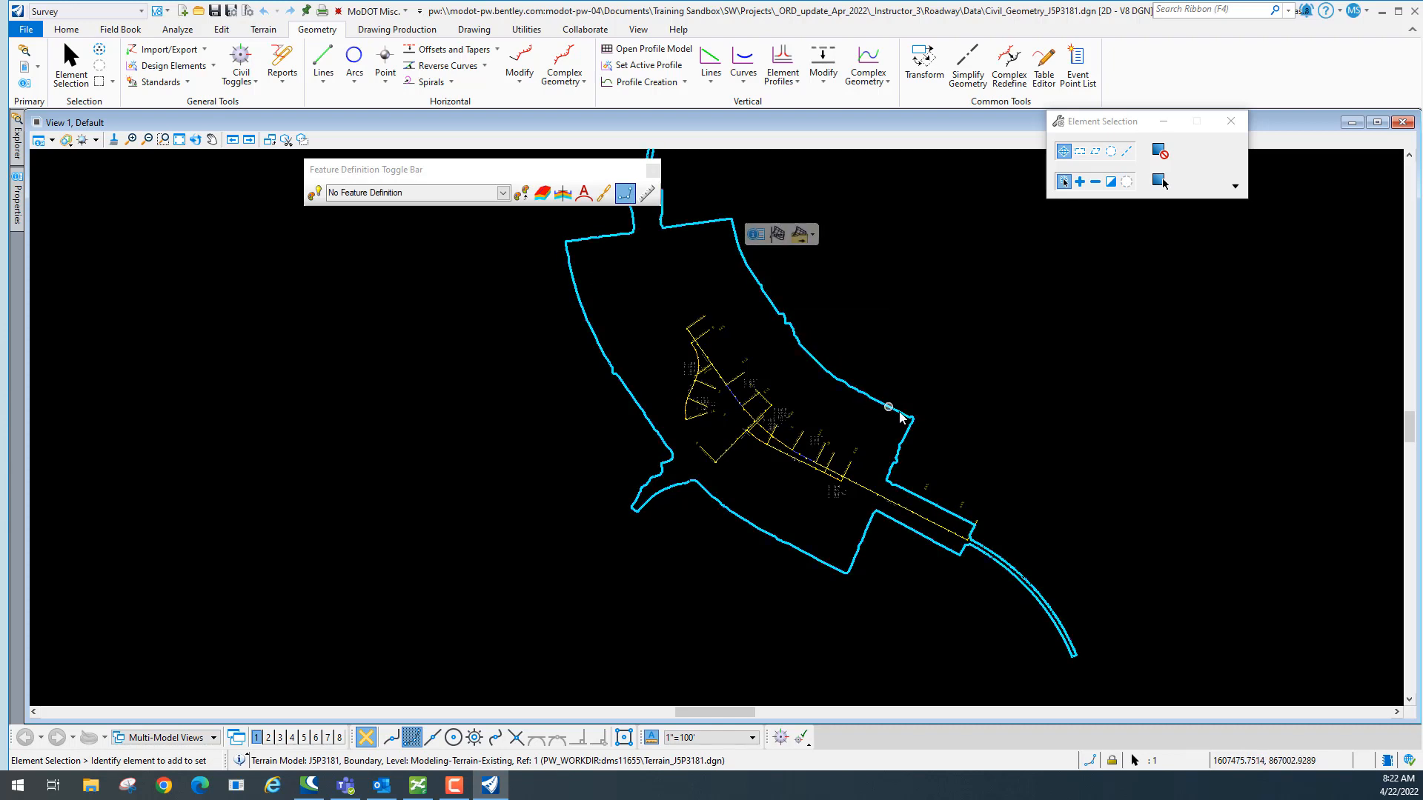
left_click(776, 228)
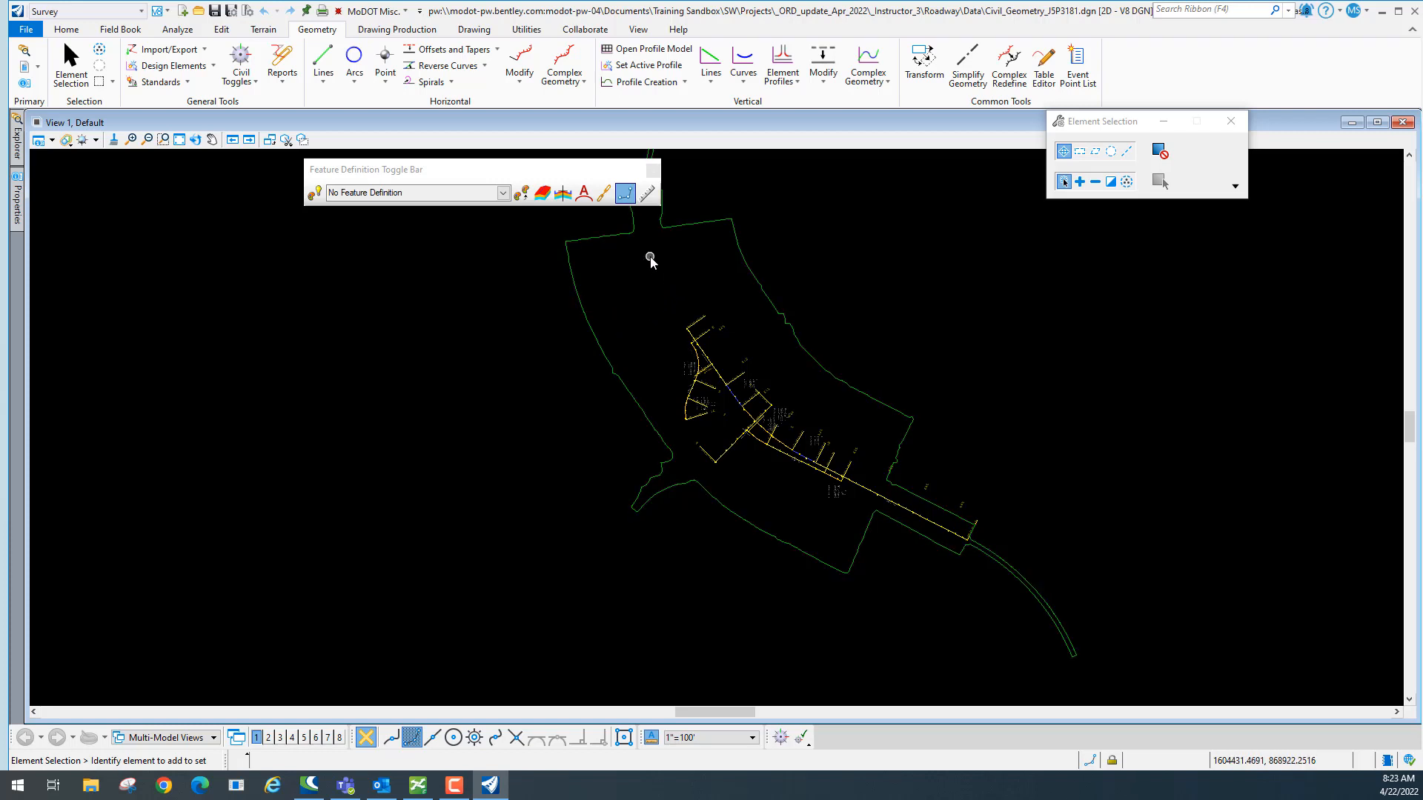
Close the Feature Definition Toggle Bar.
scroll(697, 327, "up", 5)
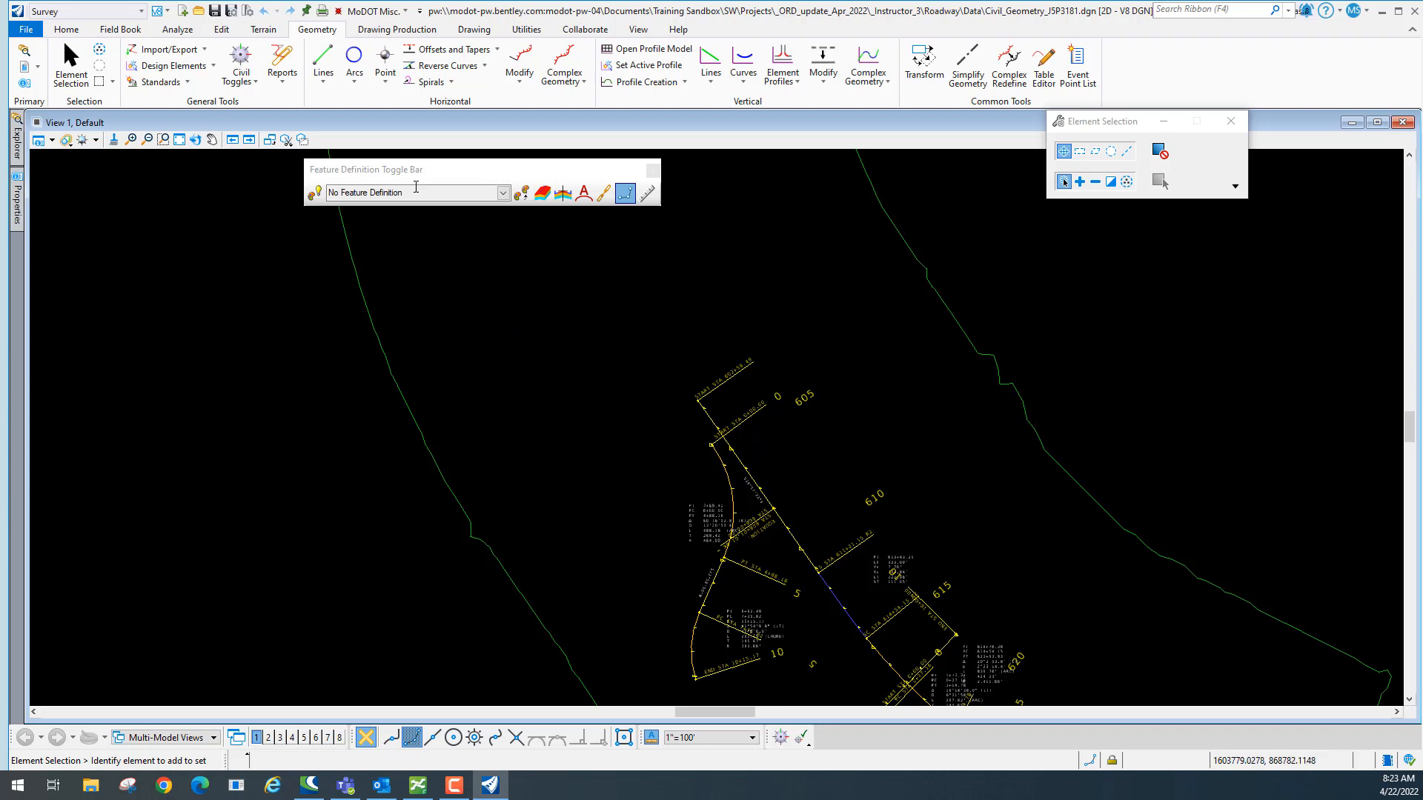
left_click_drag(410, 171, 584, 192)
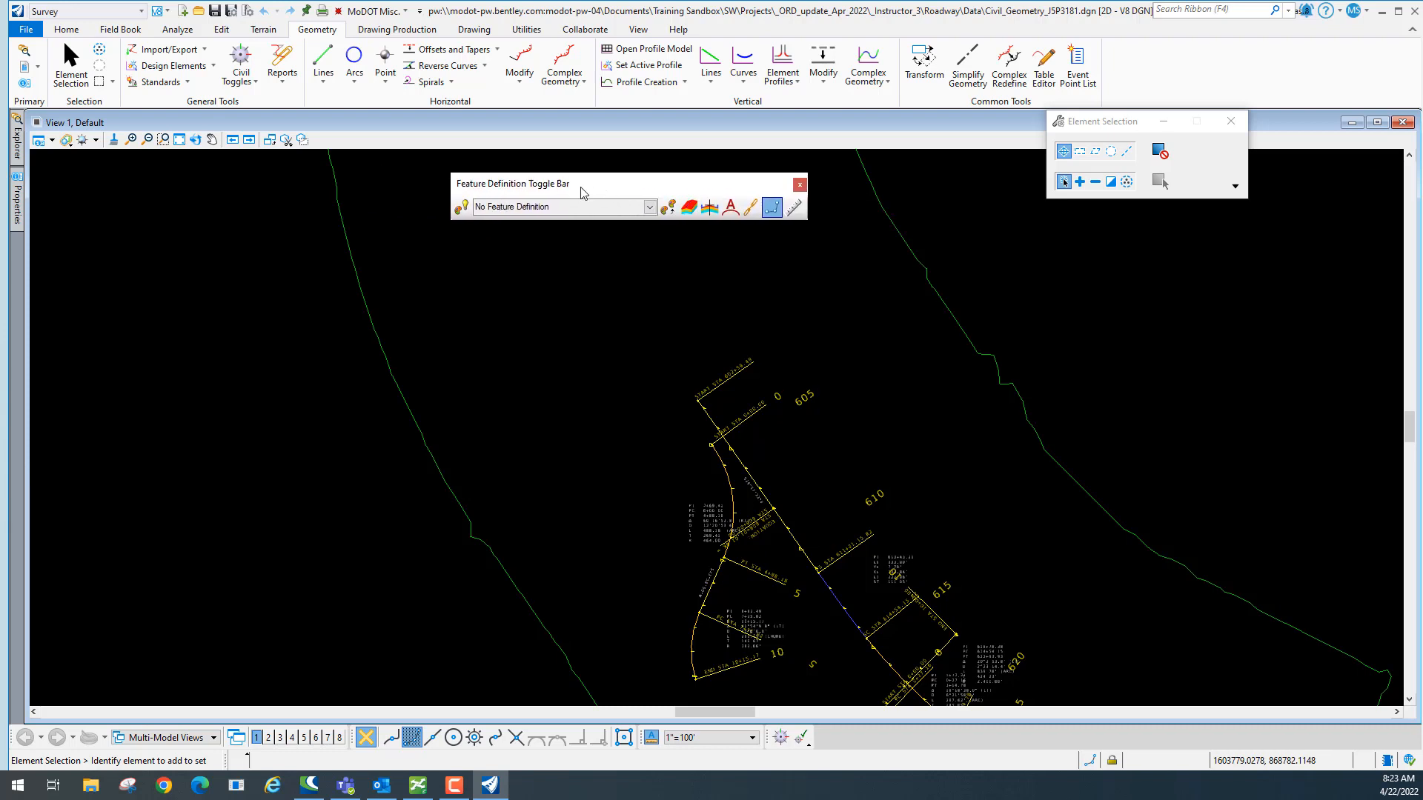
left_click(800, 184)
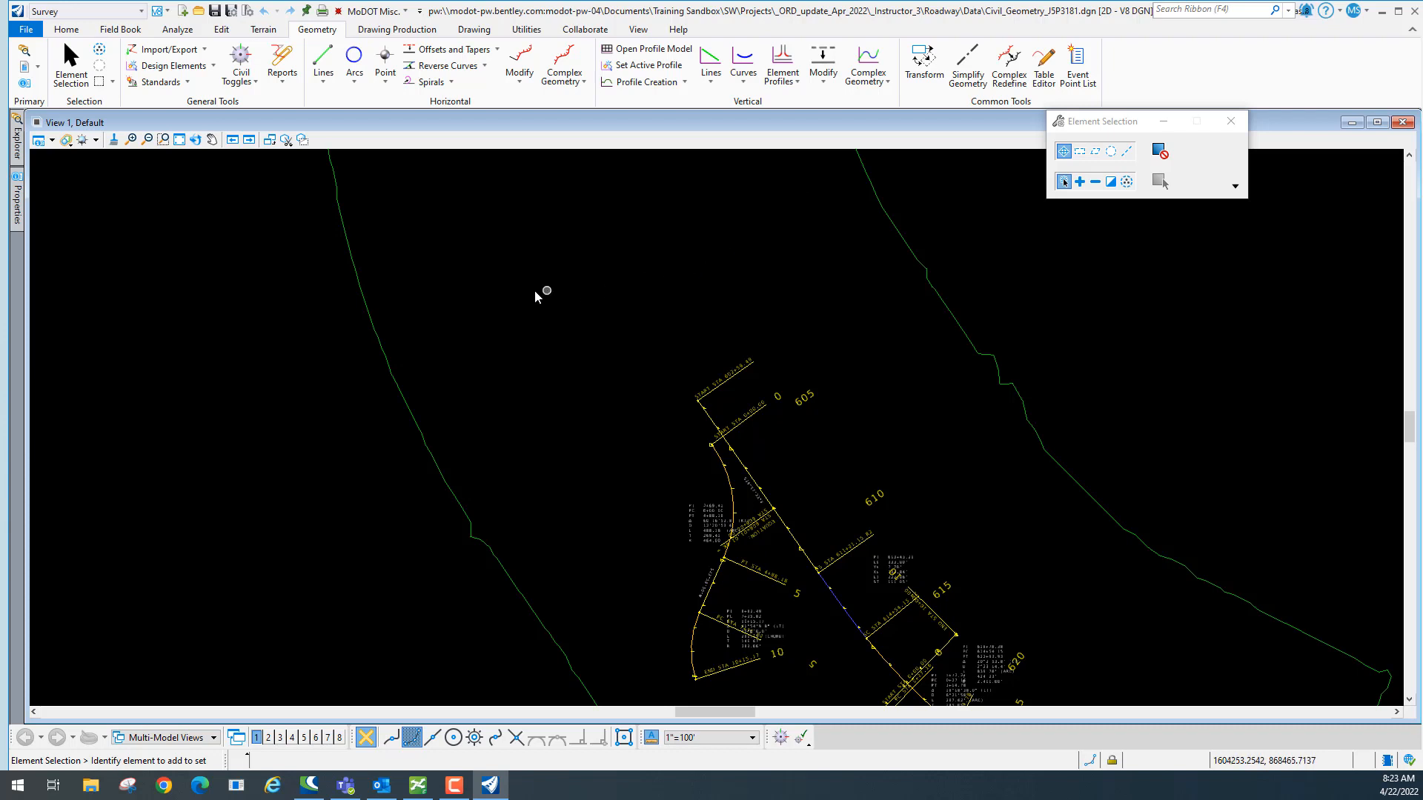
Look through the available workflows and the Survey workflow's home, field book, analysis and geometry tools.
left_click(211, 140)
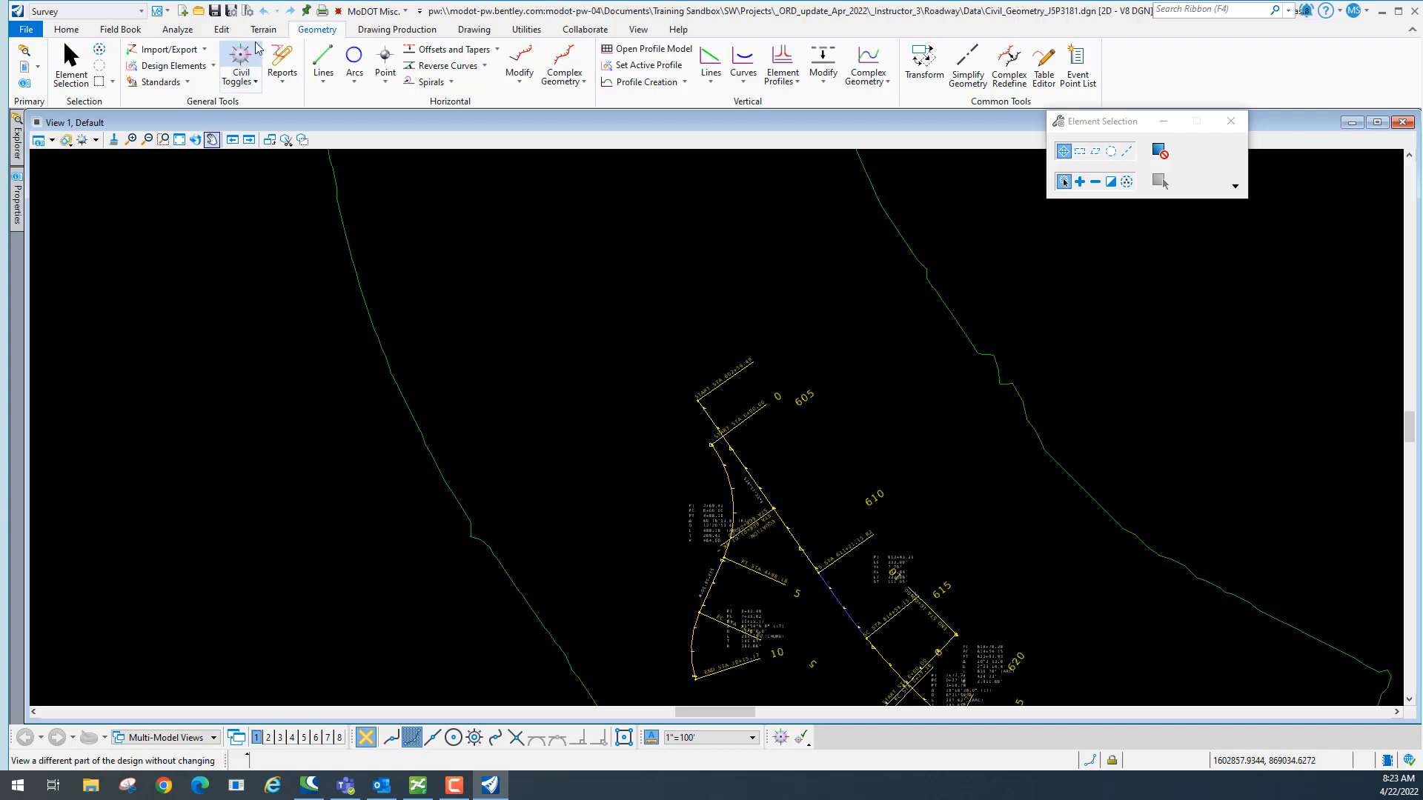
left_click(141, 11)
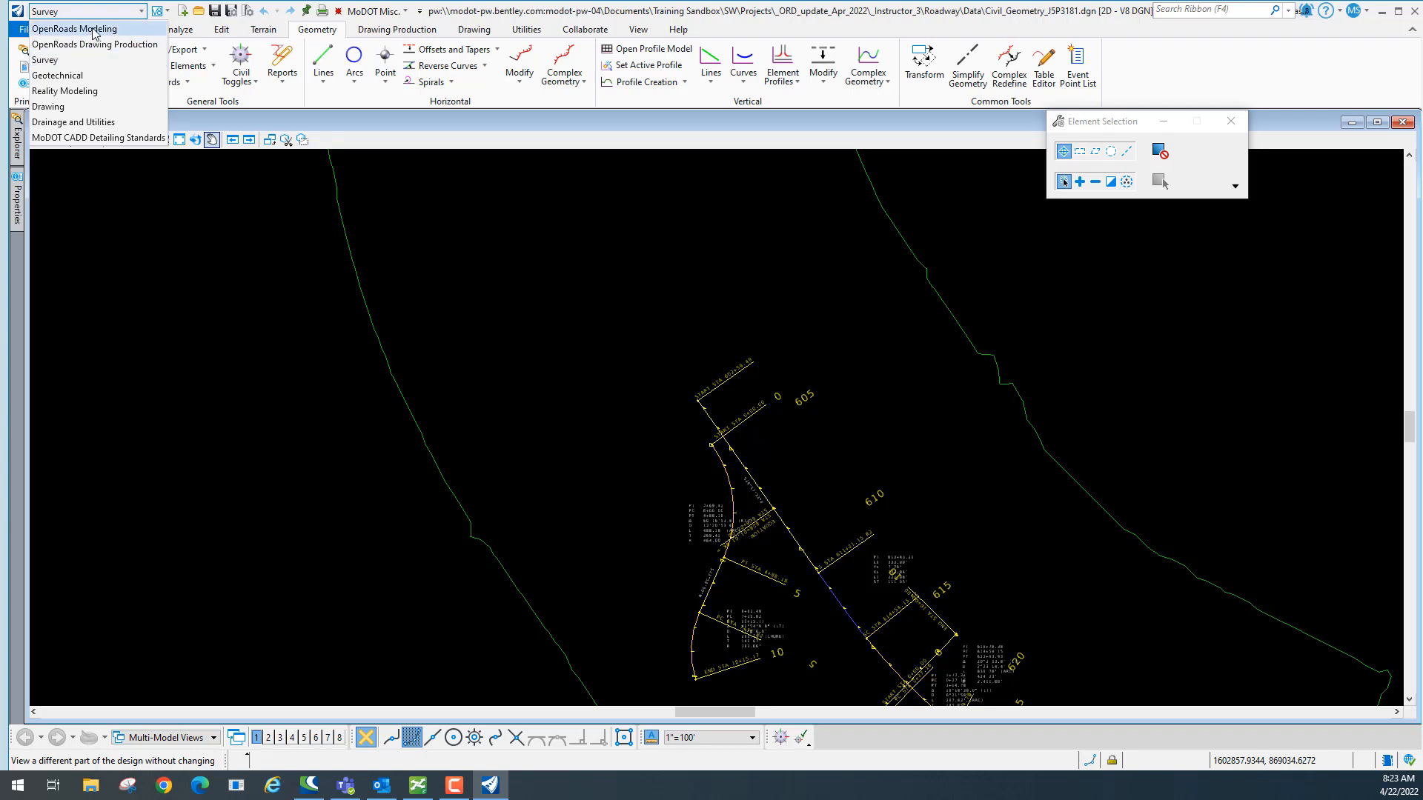
left_click(63, 63)
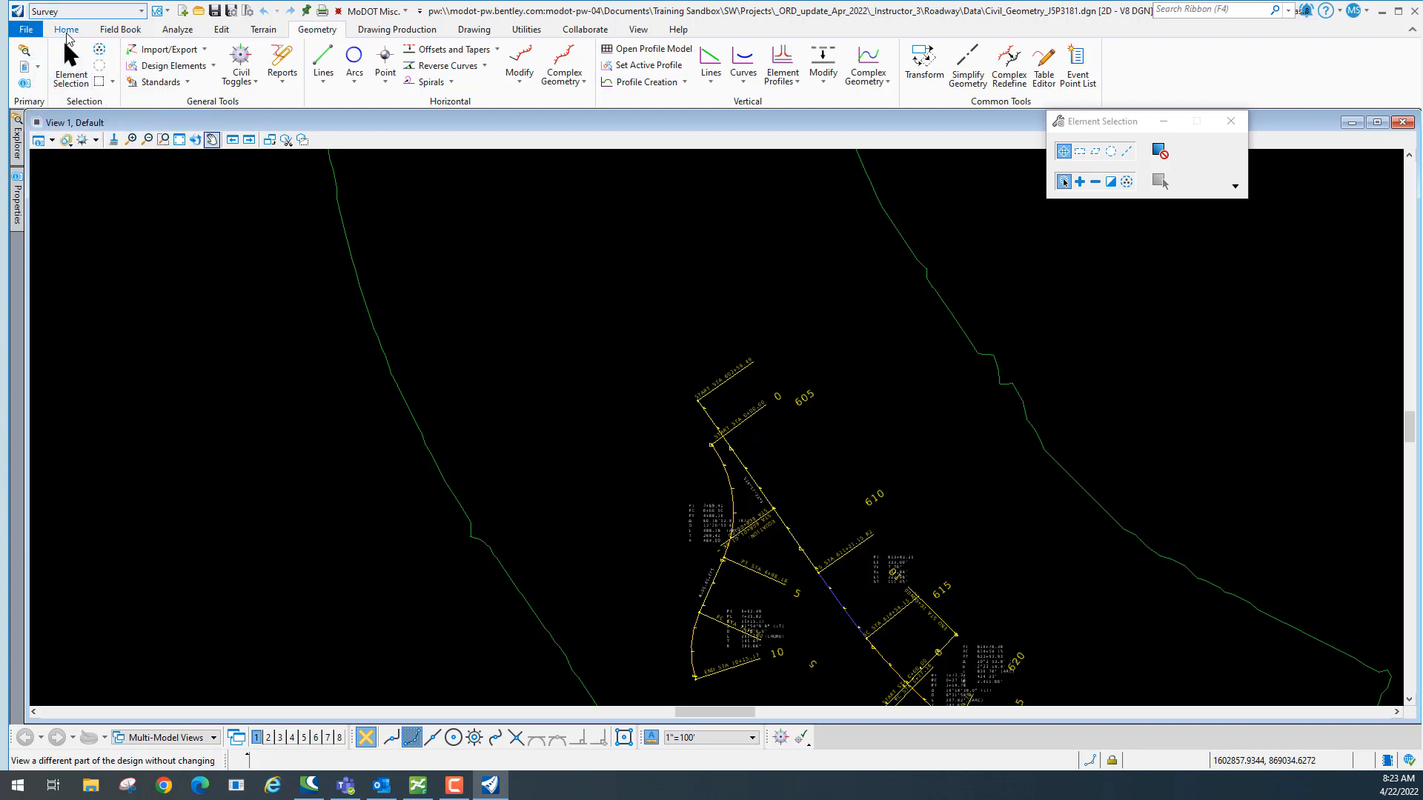
left_click(66, 31)
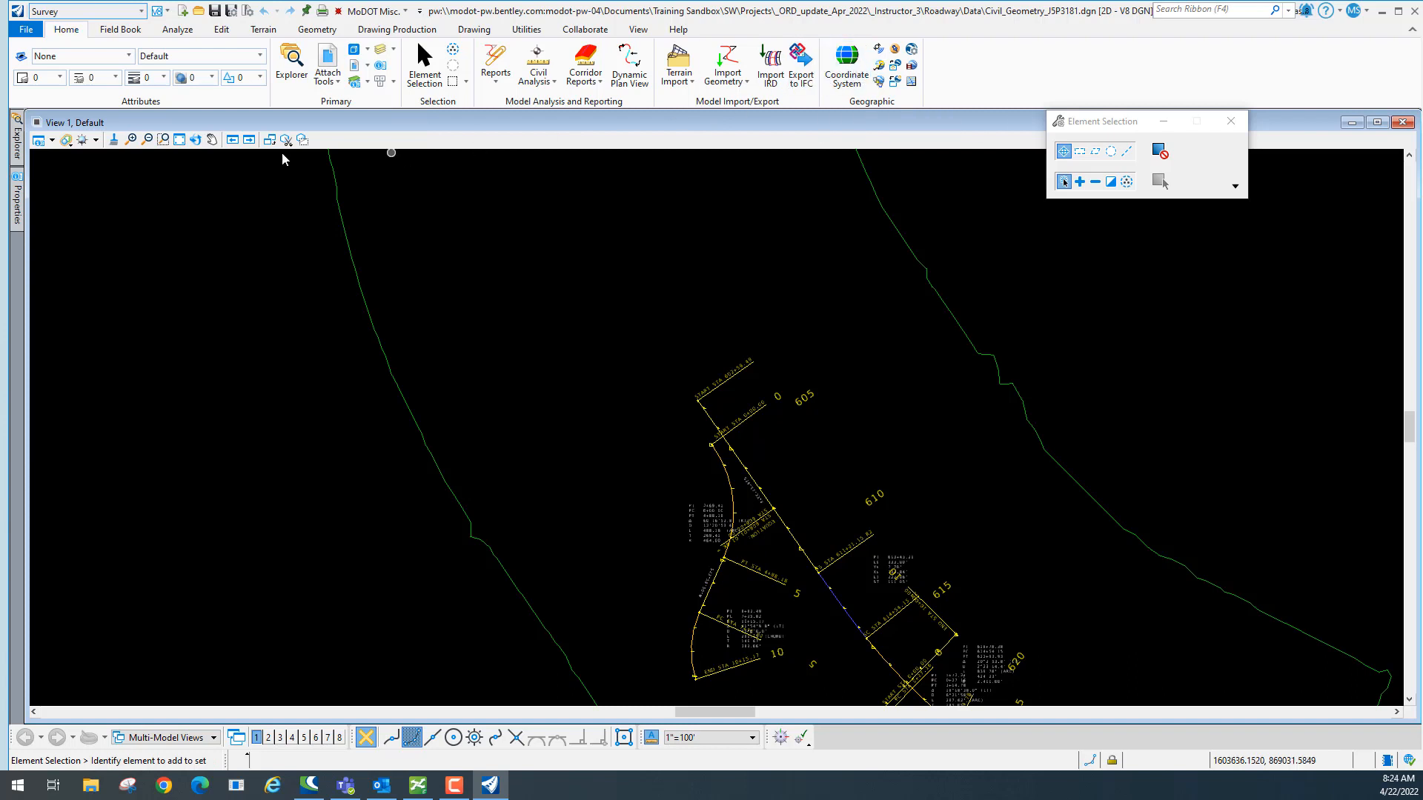
left_click(120, 30)
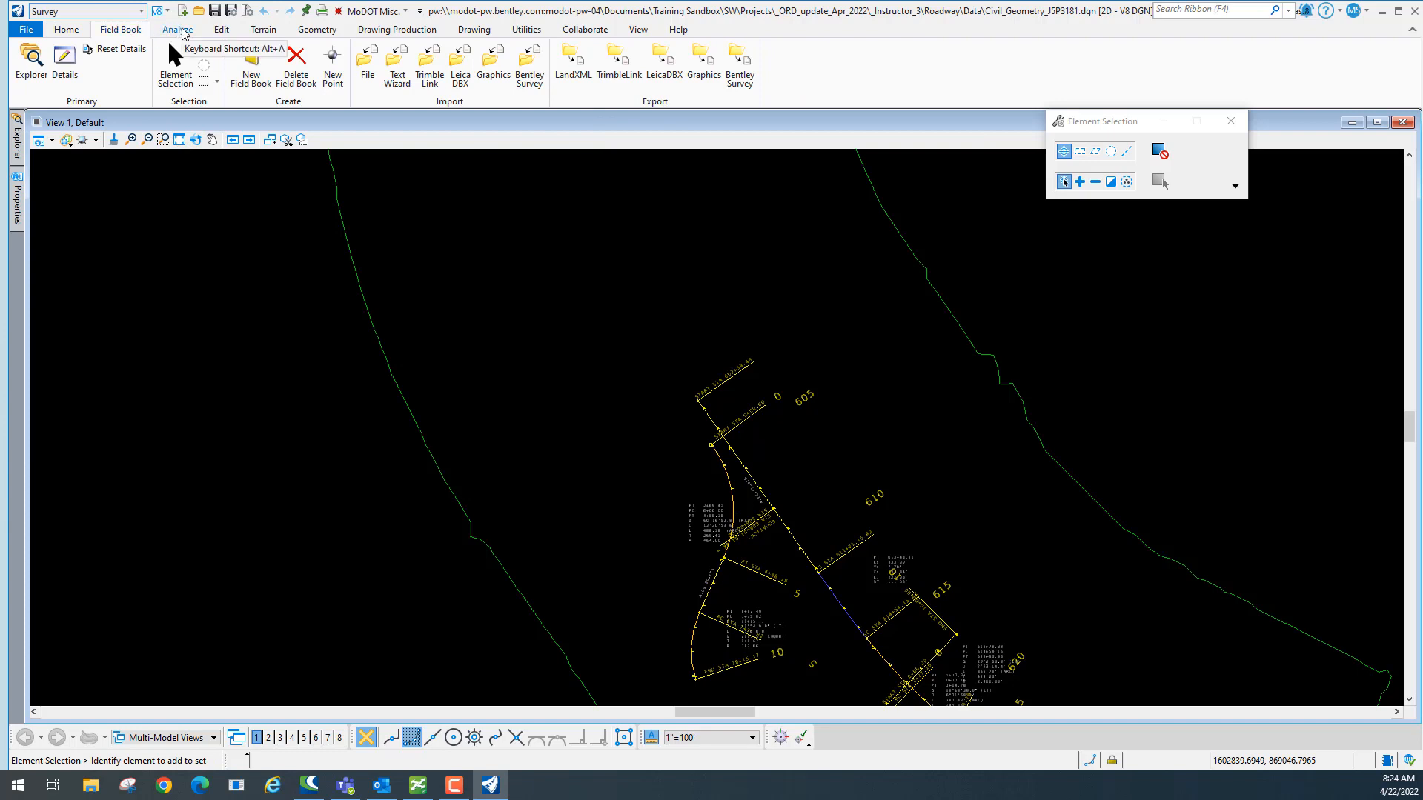
left_click(179, 30)
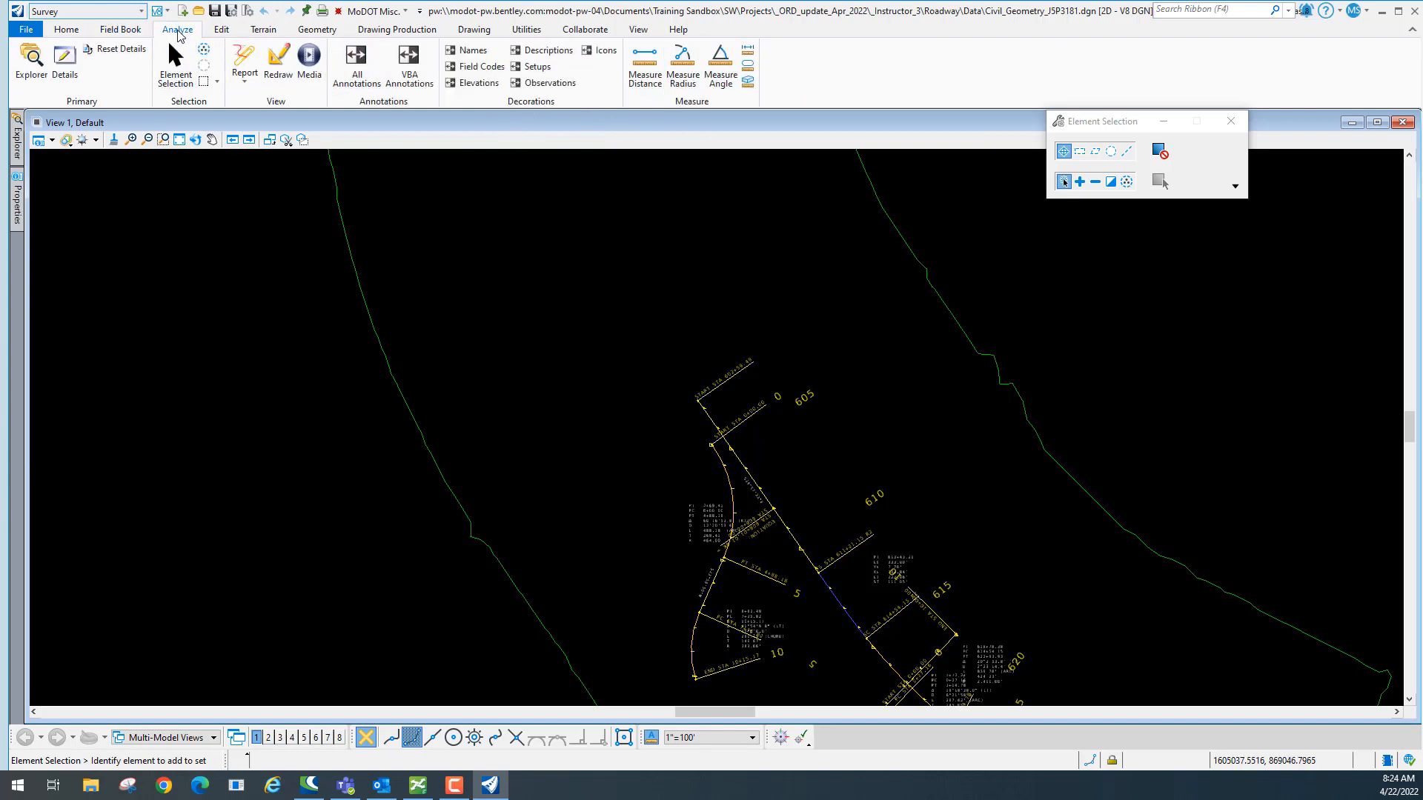
left_click(319, 29)
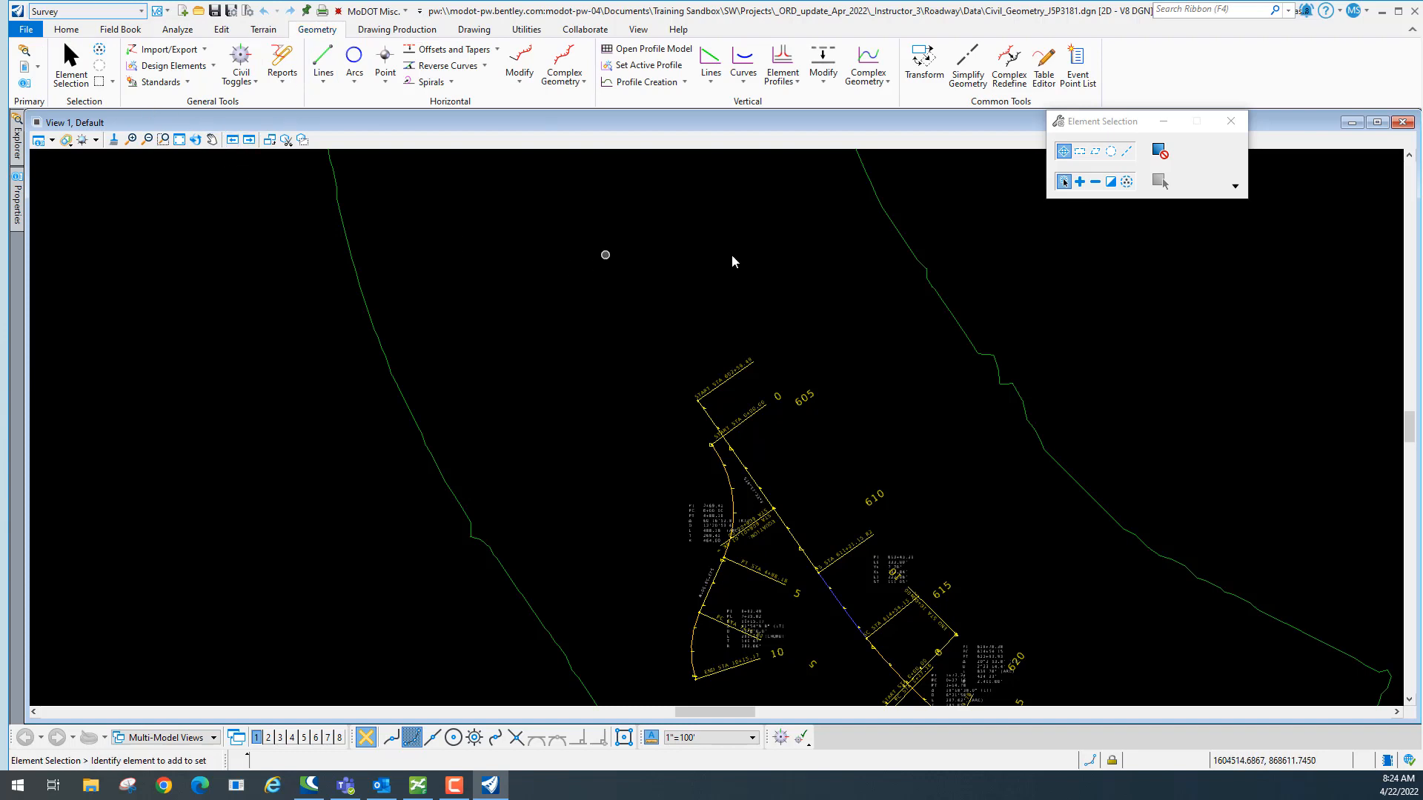
left_click(195, 139)
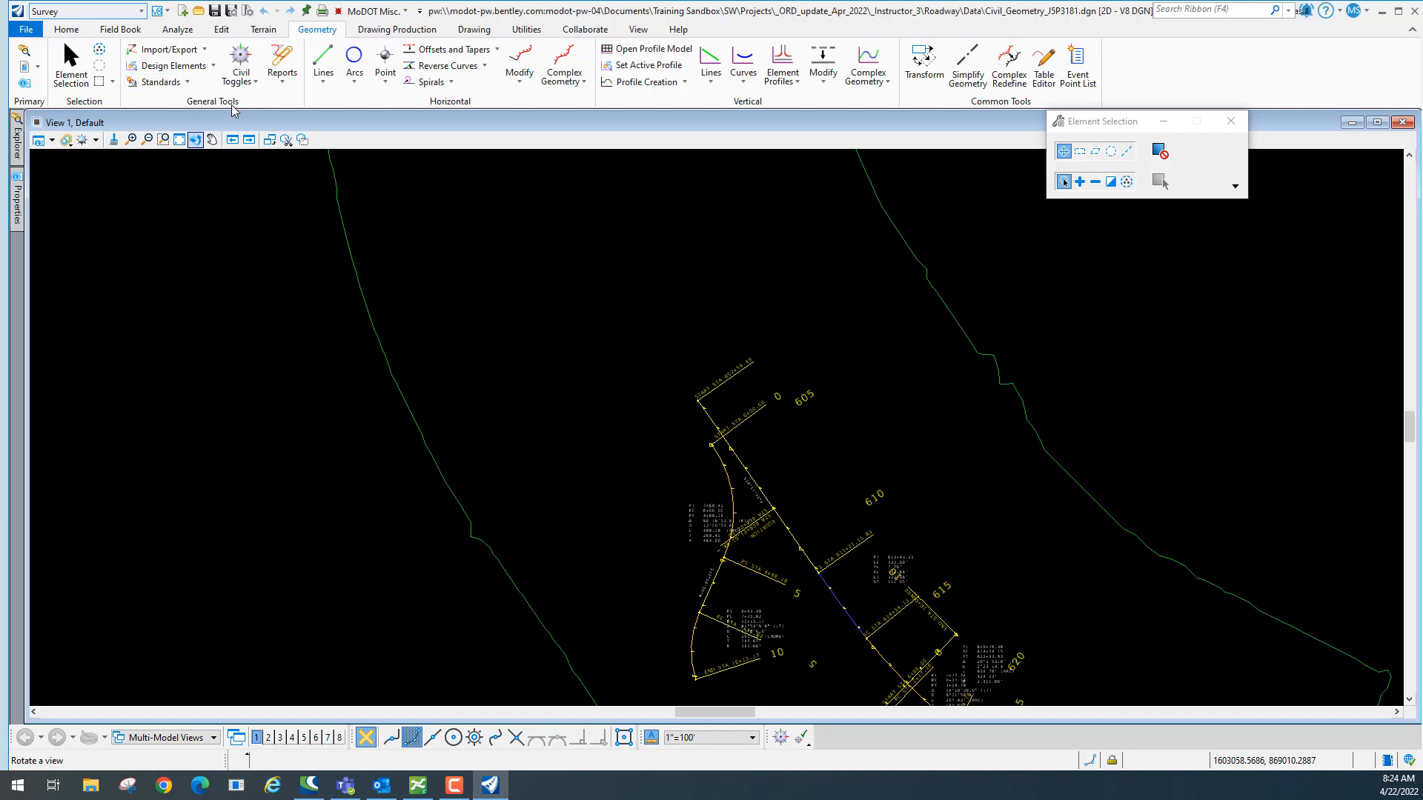
Show the Feature Definition Toolbar and place it above the alignments in the view.
left_click(187, 82)
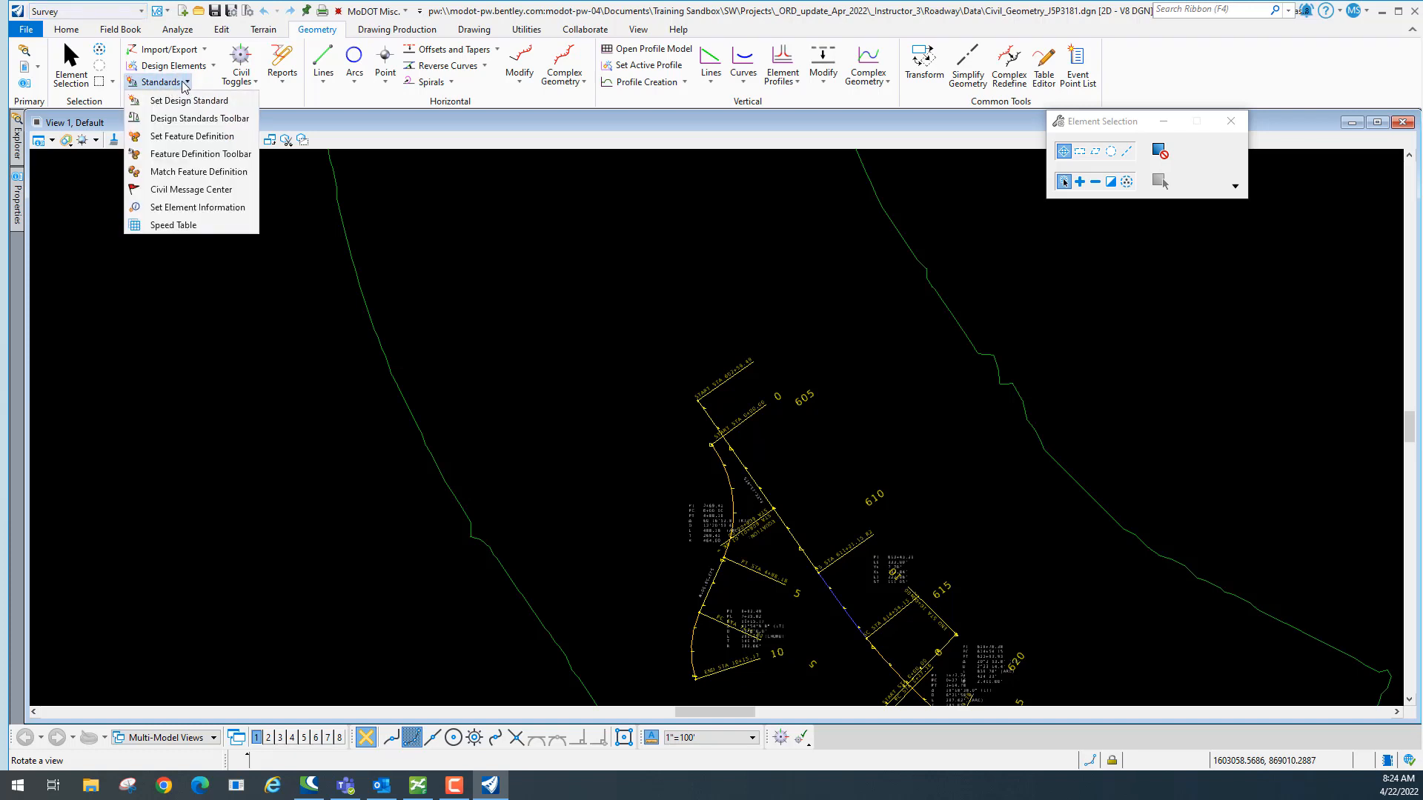
left_click(190, 154)
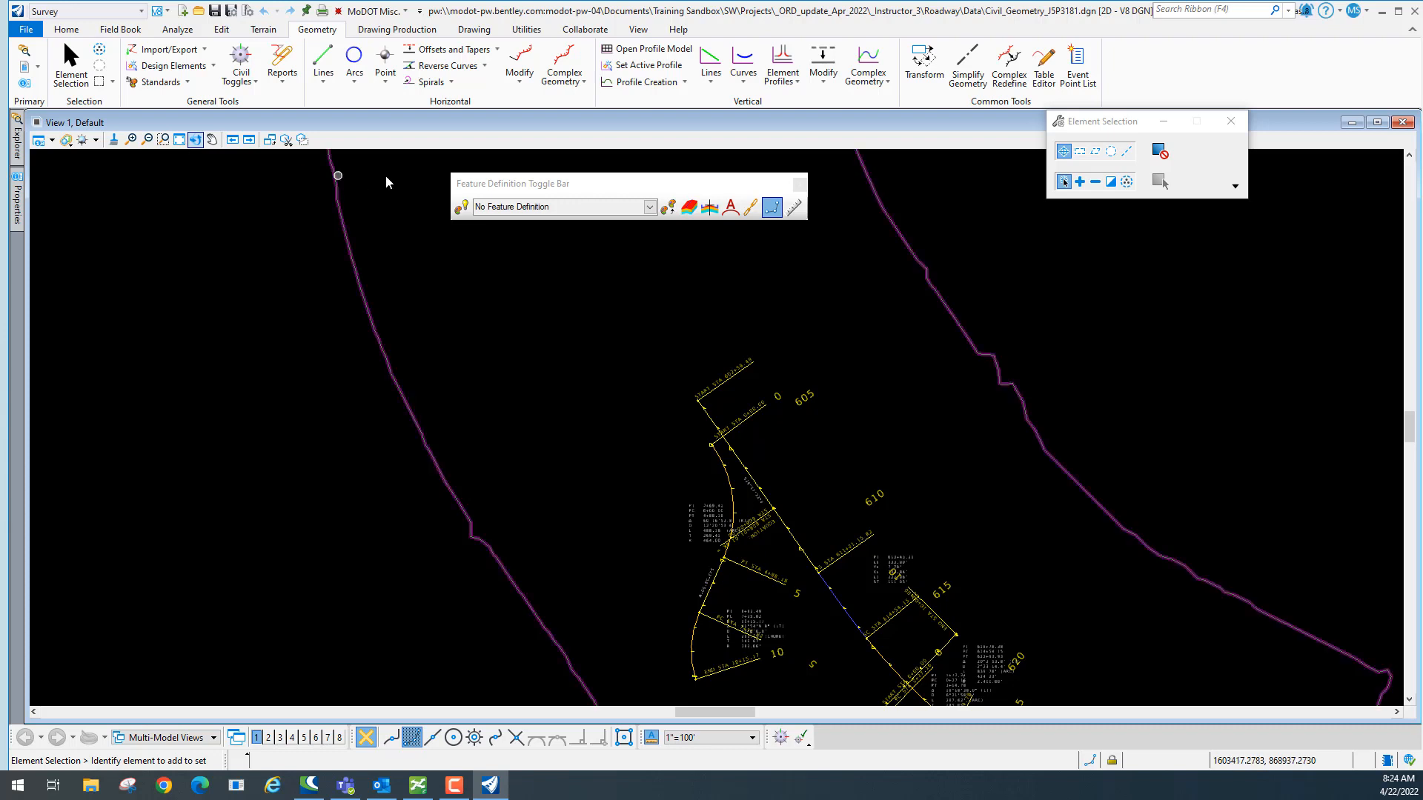
left_click_drag(556, 186, 508, 184)
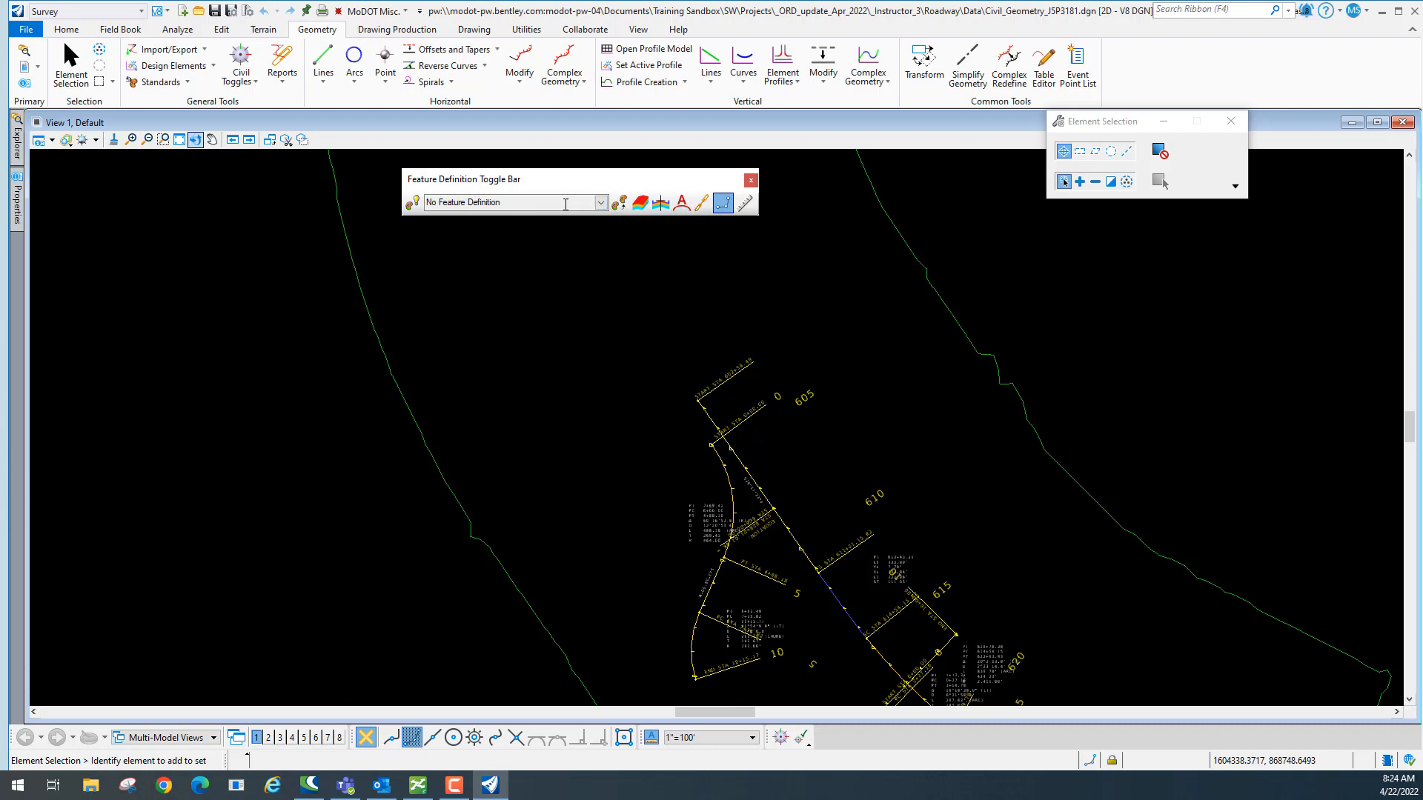
mouse_move(603, 178)
left_mouse_down()
mouse_move(566, 176)
mouse_move(610, 176)
left_mouse_up()
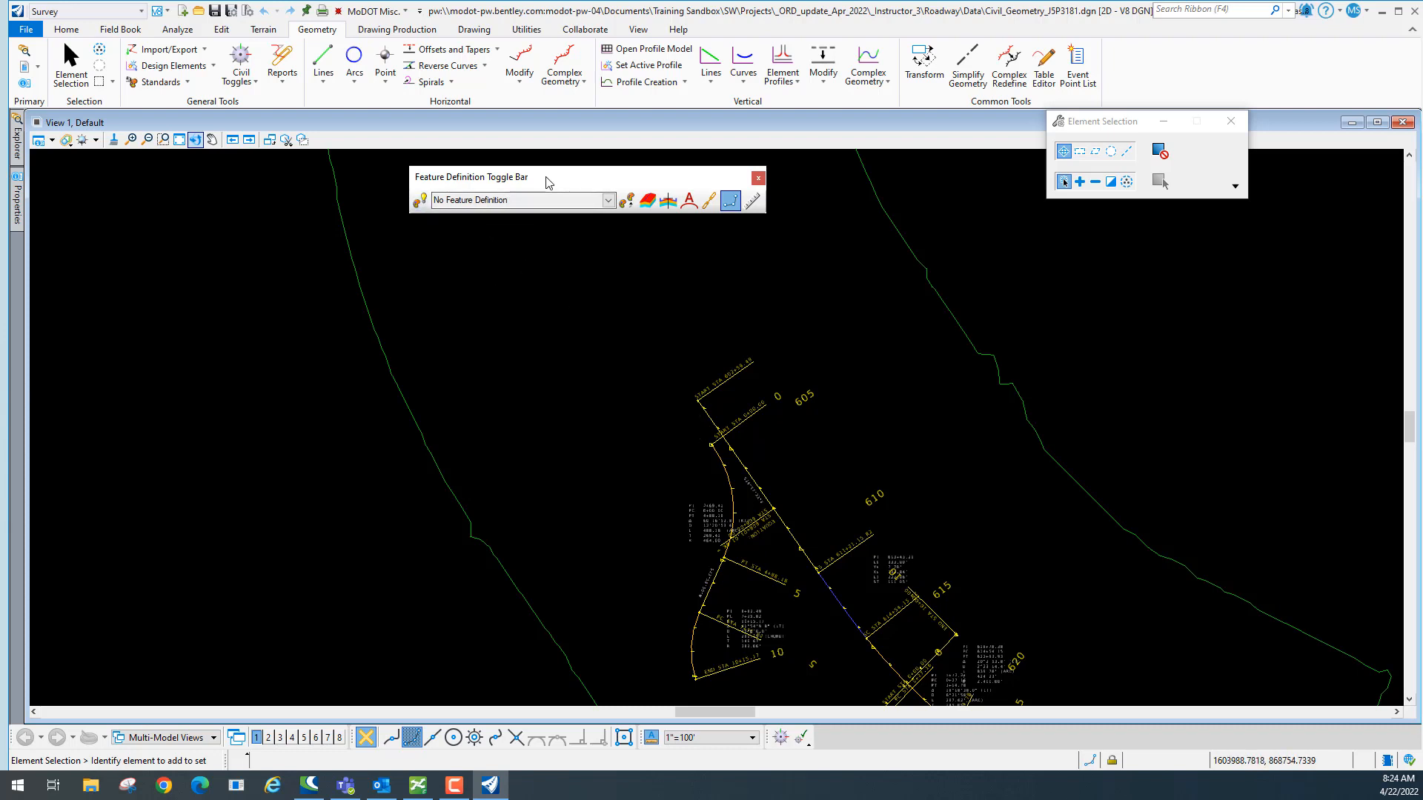
mouse_move(518, 177)
left_mouse_down()
mouse_move(570, 178)
mouse_move(512, 177)
left_mouse_up()
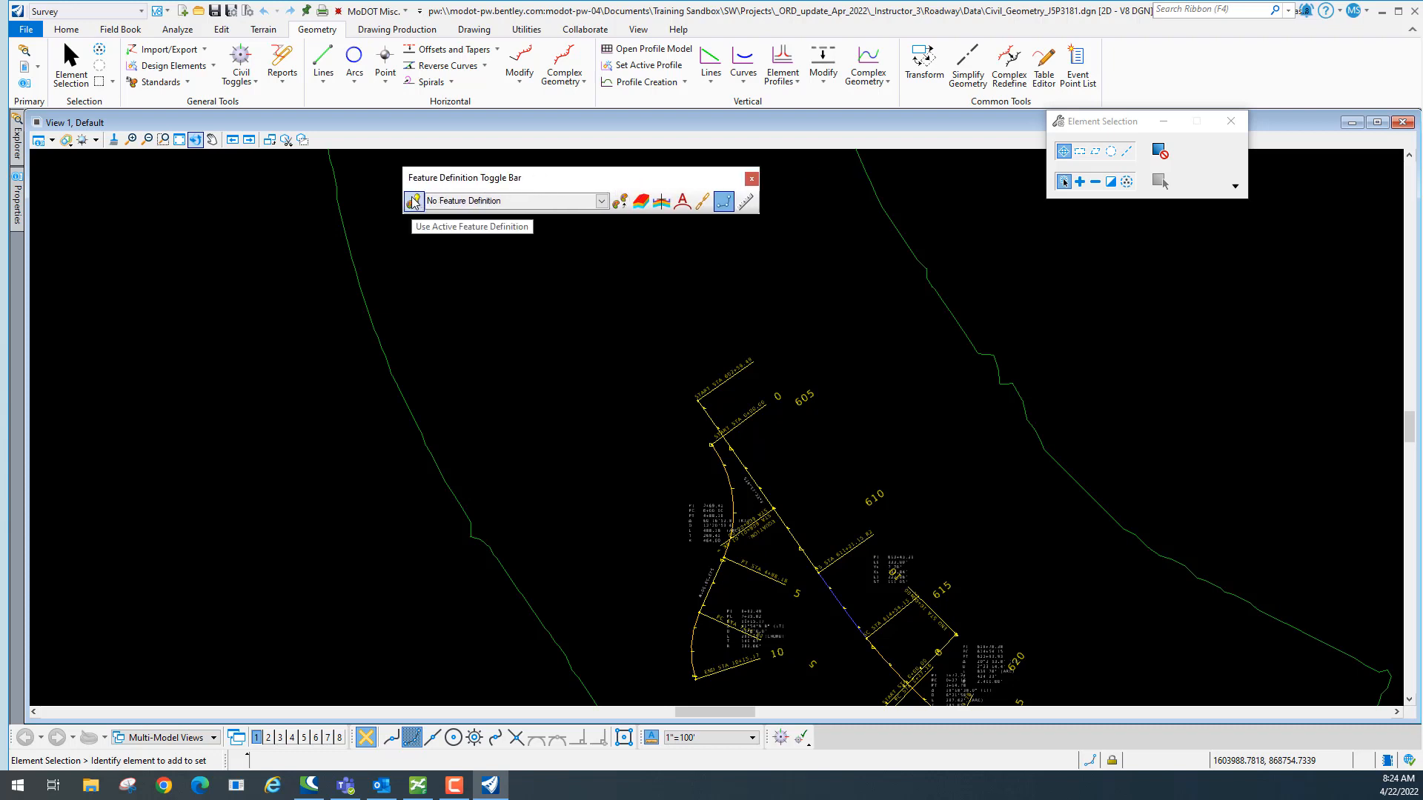
Enable Use Active Feature Definition and make the alignment definition MoDOT_Baseline_Existing active.
left_click(412, 202)
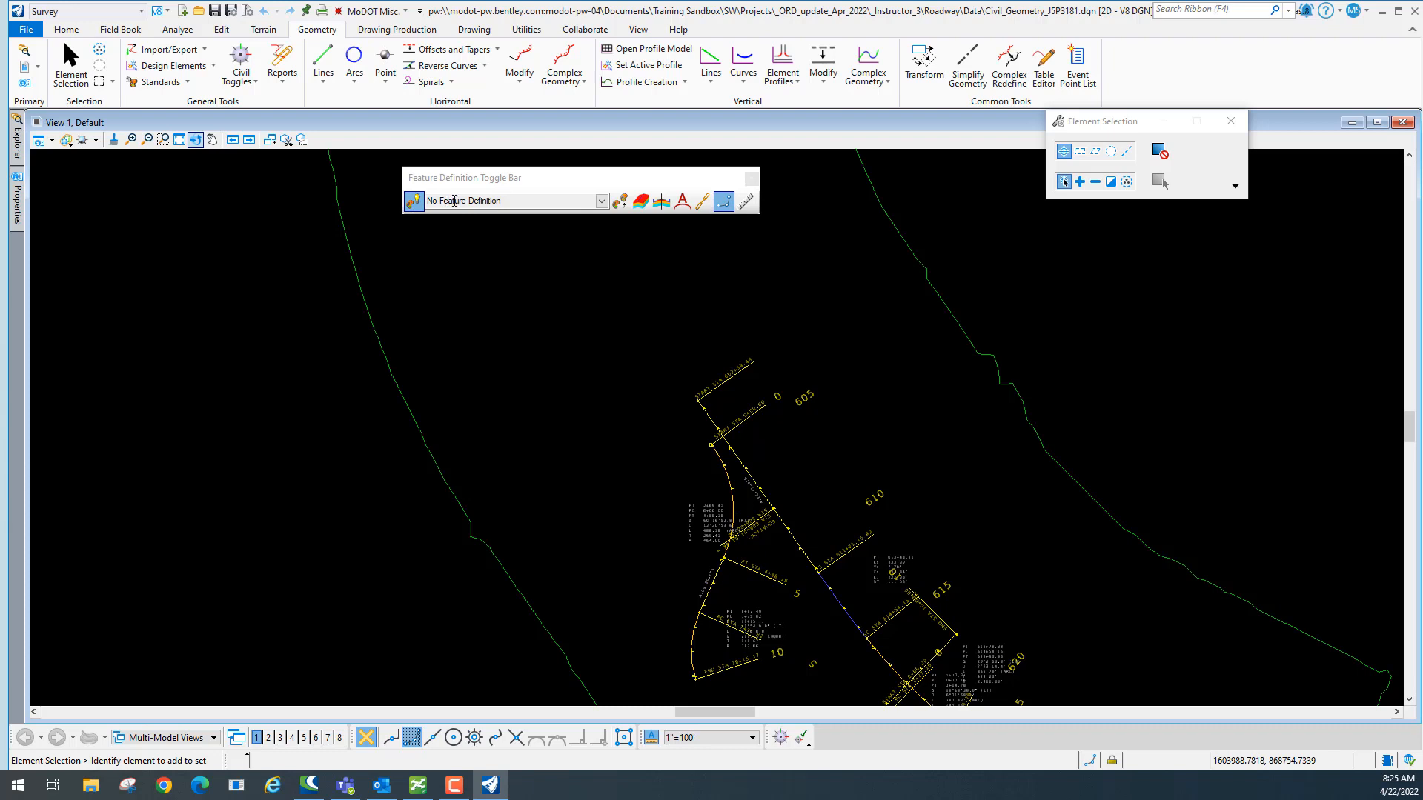
left_click(602, 202)
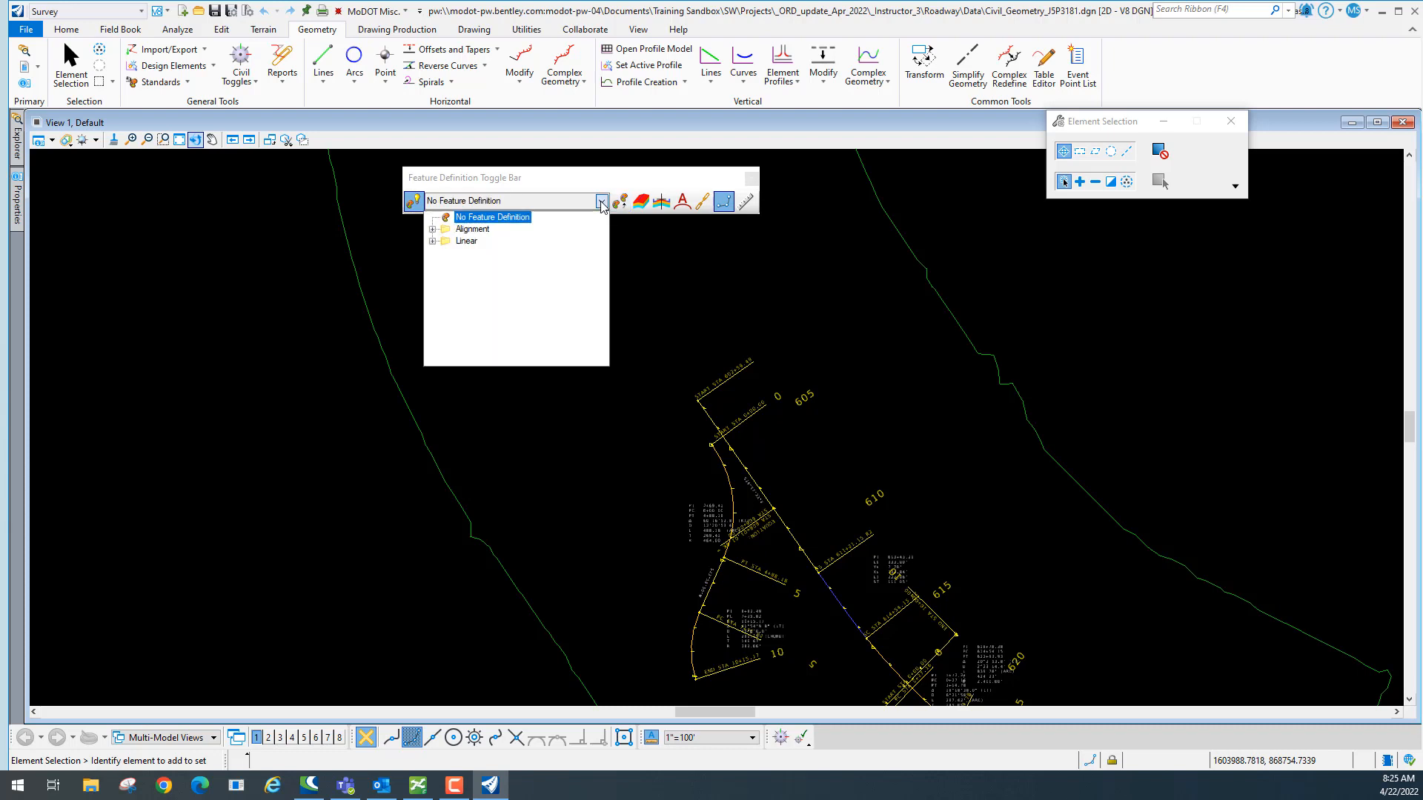
left_click(432, 230)
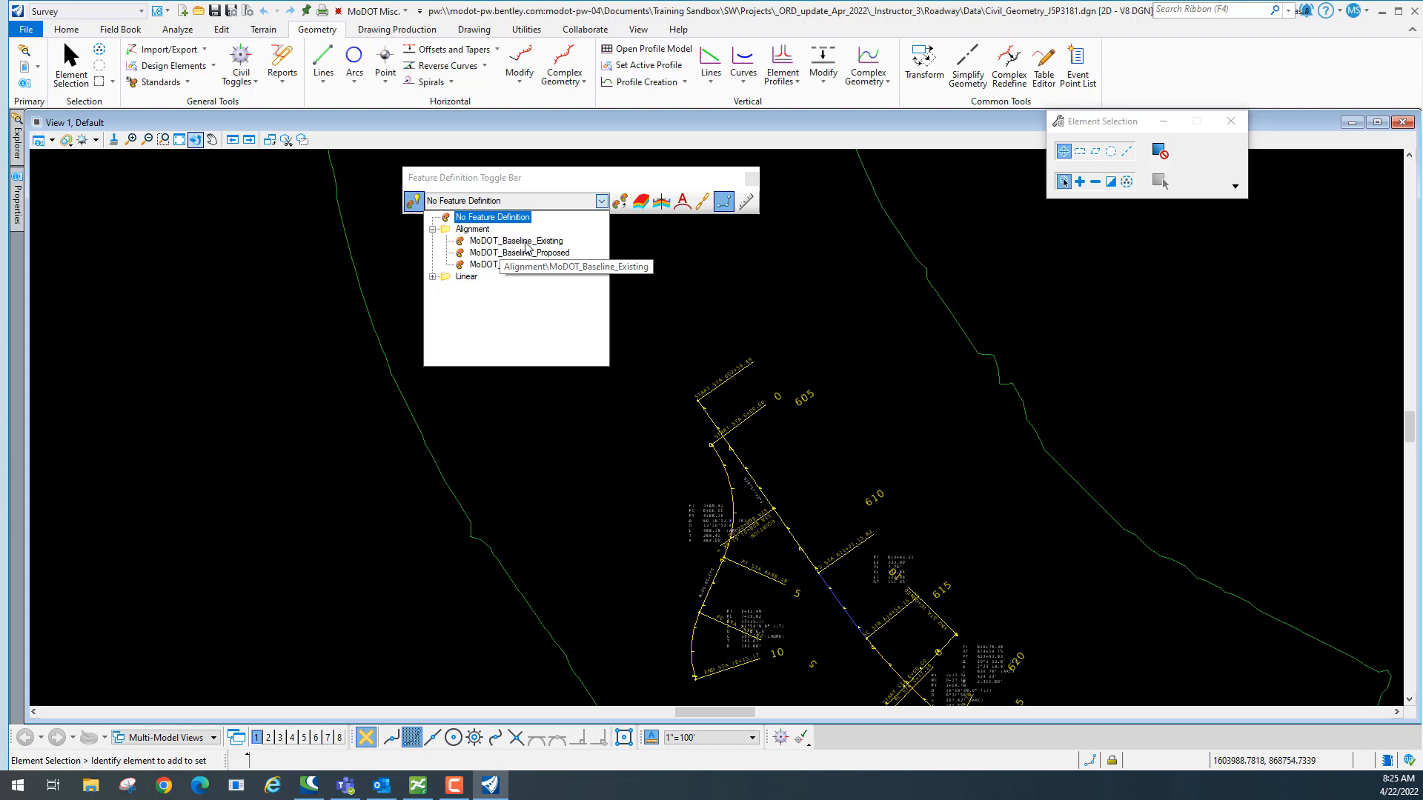
left_click(547, 245)
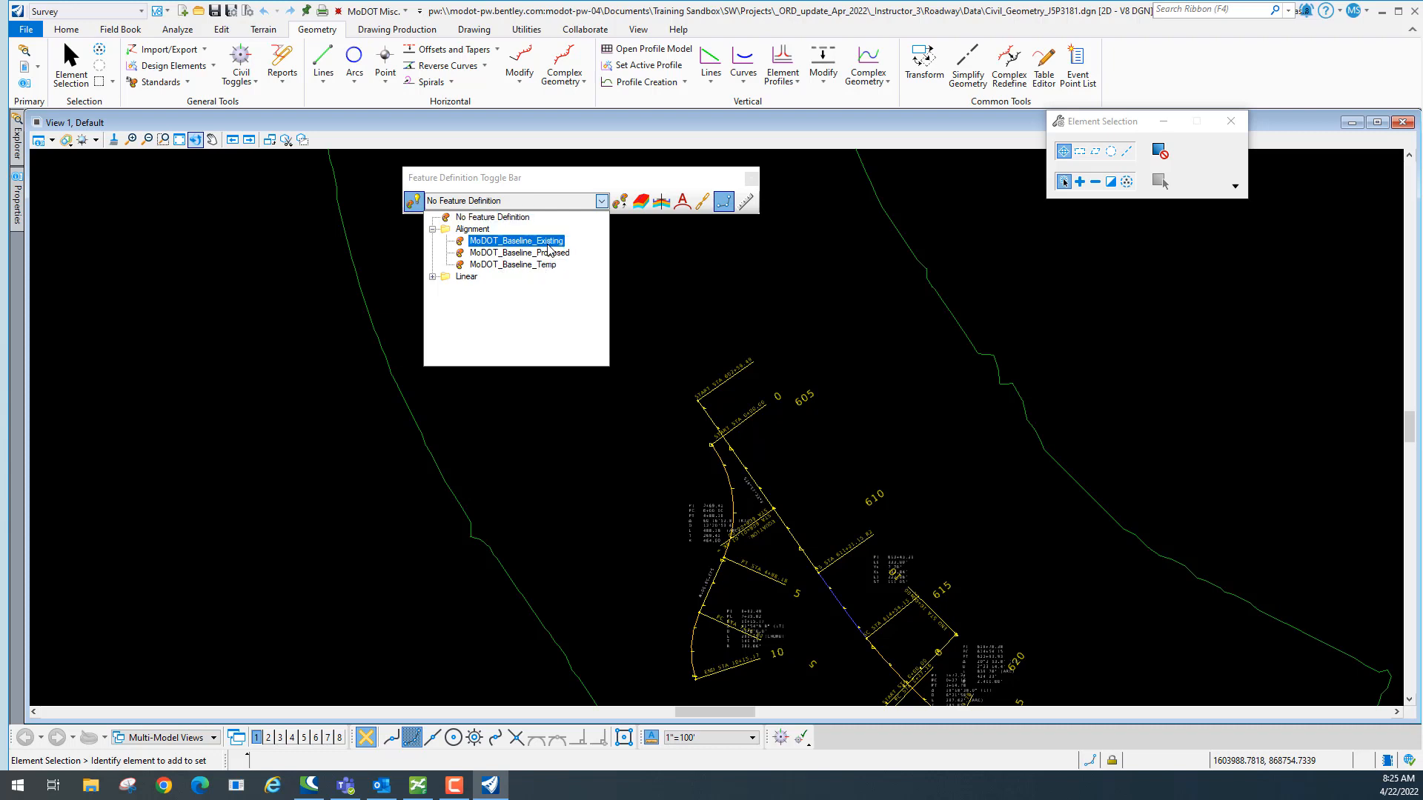
left_click(548, 243)
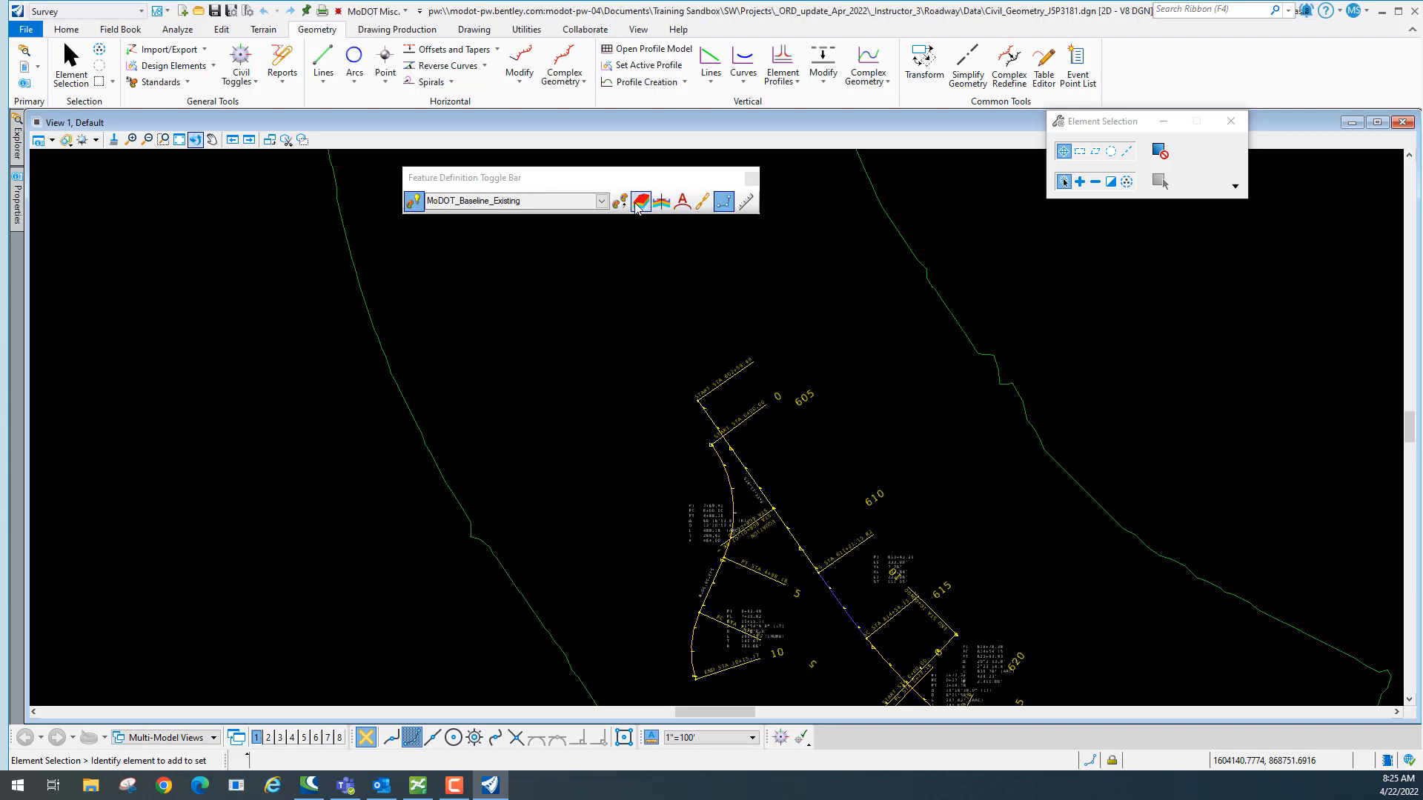
Turn on automatic annotation for new geometry and examine the annotation on the existing alignments near their start stations.
left_click(683, 203)
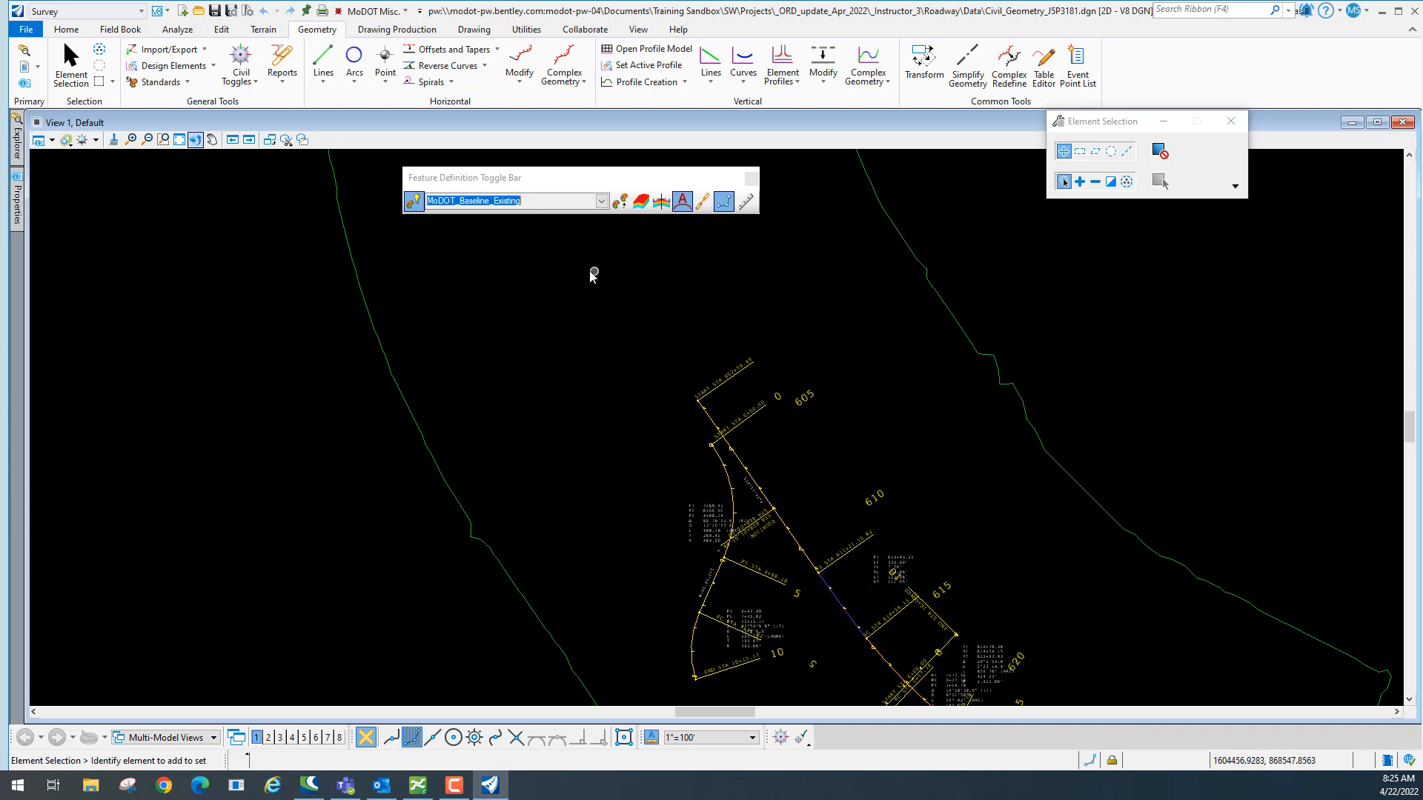
scroll(612, 297, "down", 2)
middle_click_drag(631, 303, 676, 358)
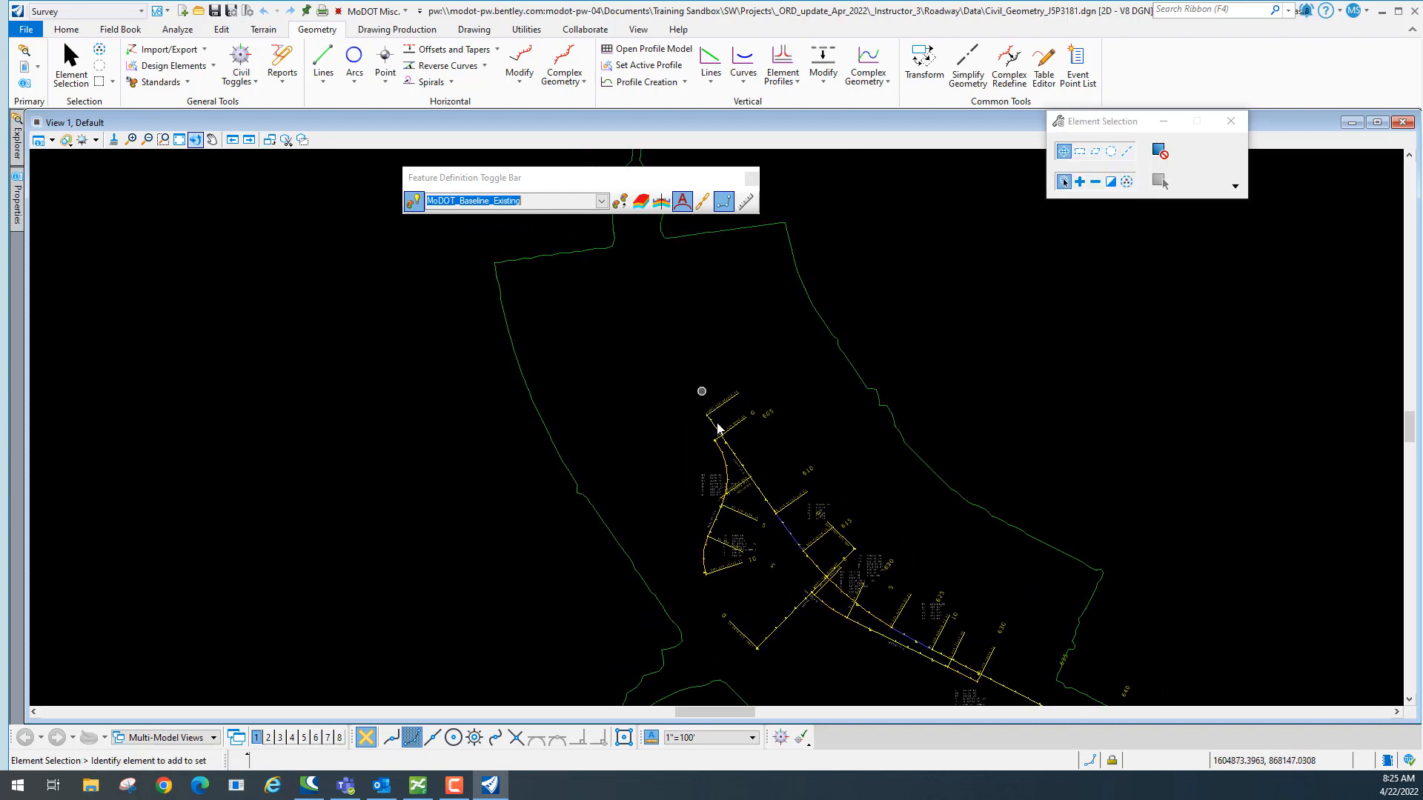
scroll(716, 443, "up", 2)
scroll(716, 448, "up", 3)
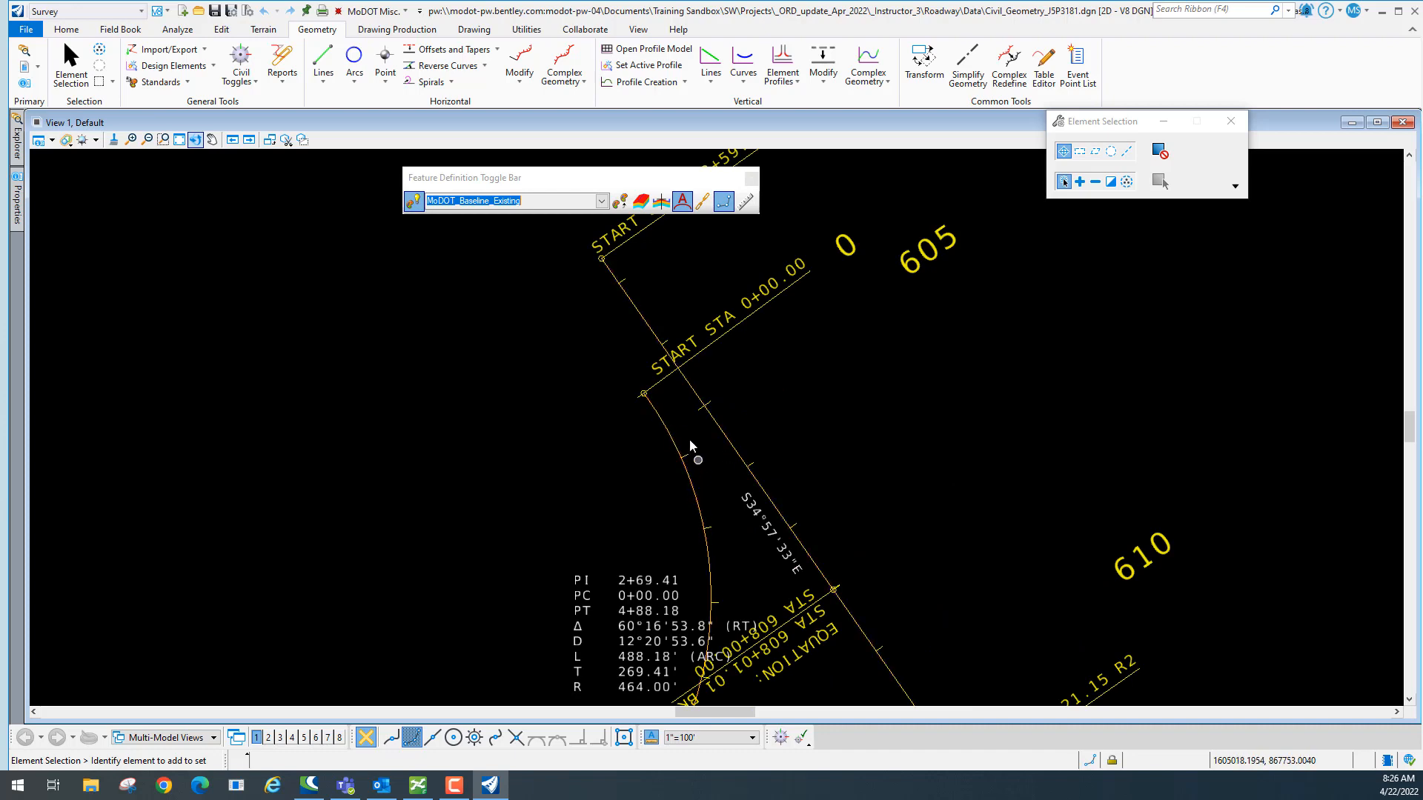
scroll(651, 398, "down", 3)
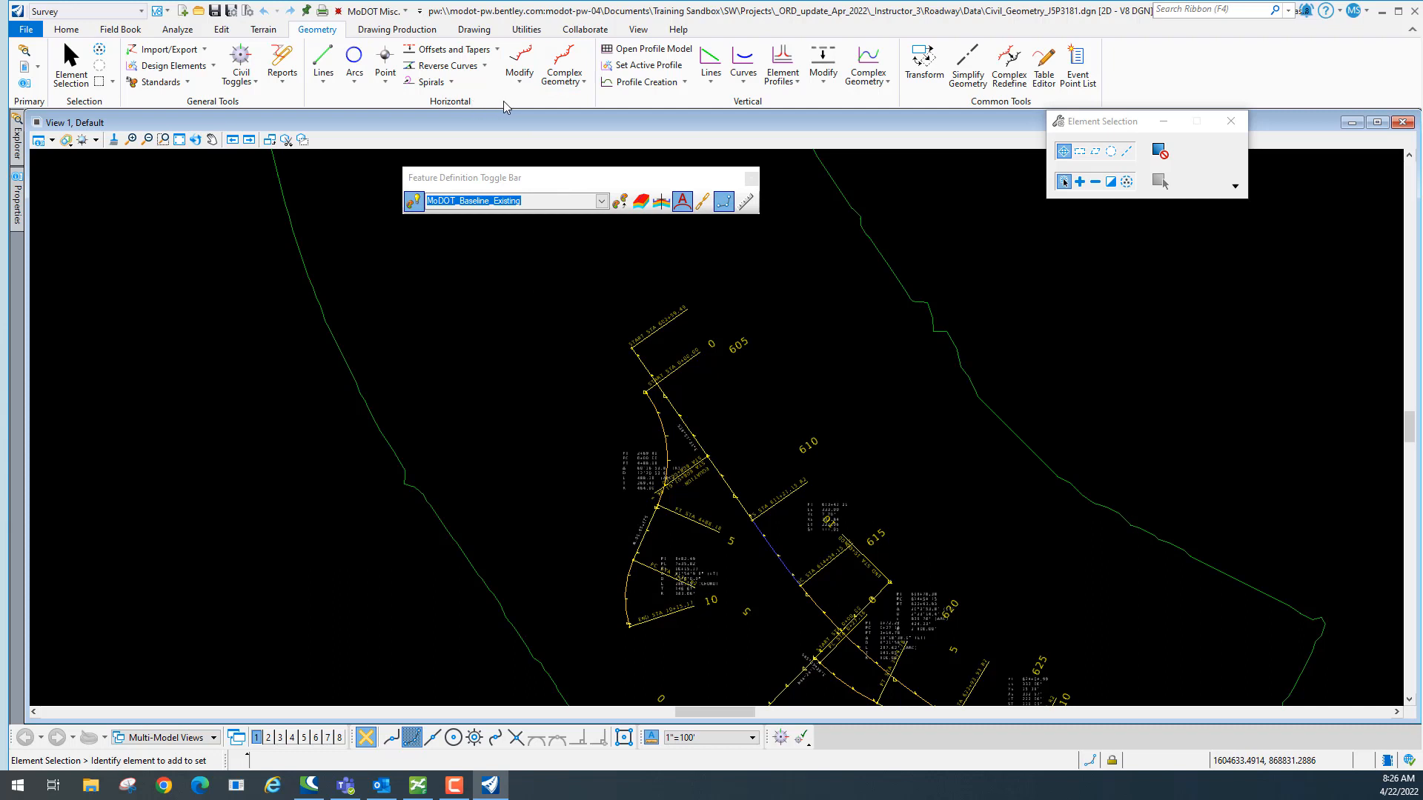
Start Complex By PI with a radius of 900 feet and place its dialog clear of the alignments.
left_click(580, 83)
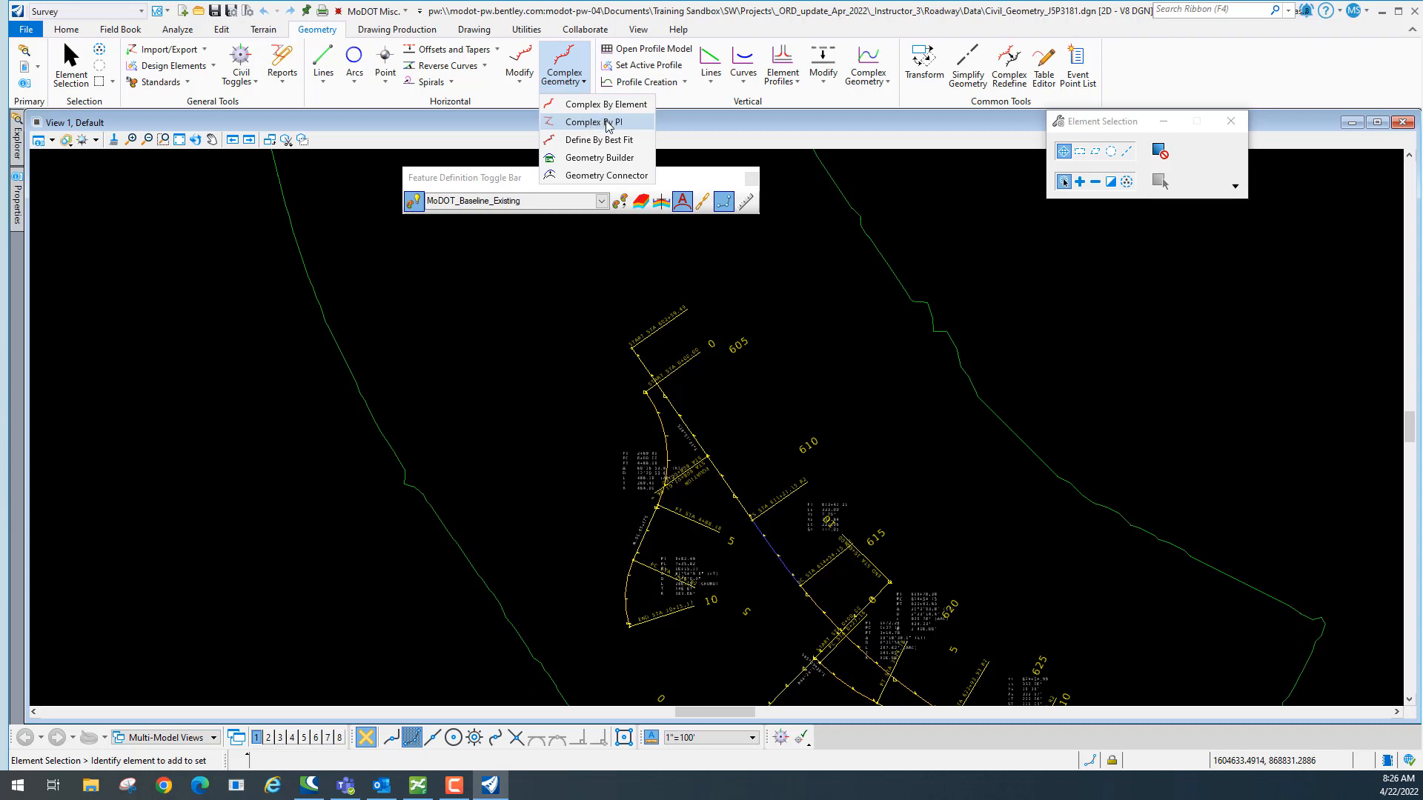
left_click(606, 123)
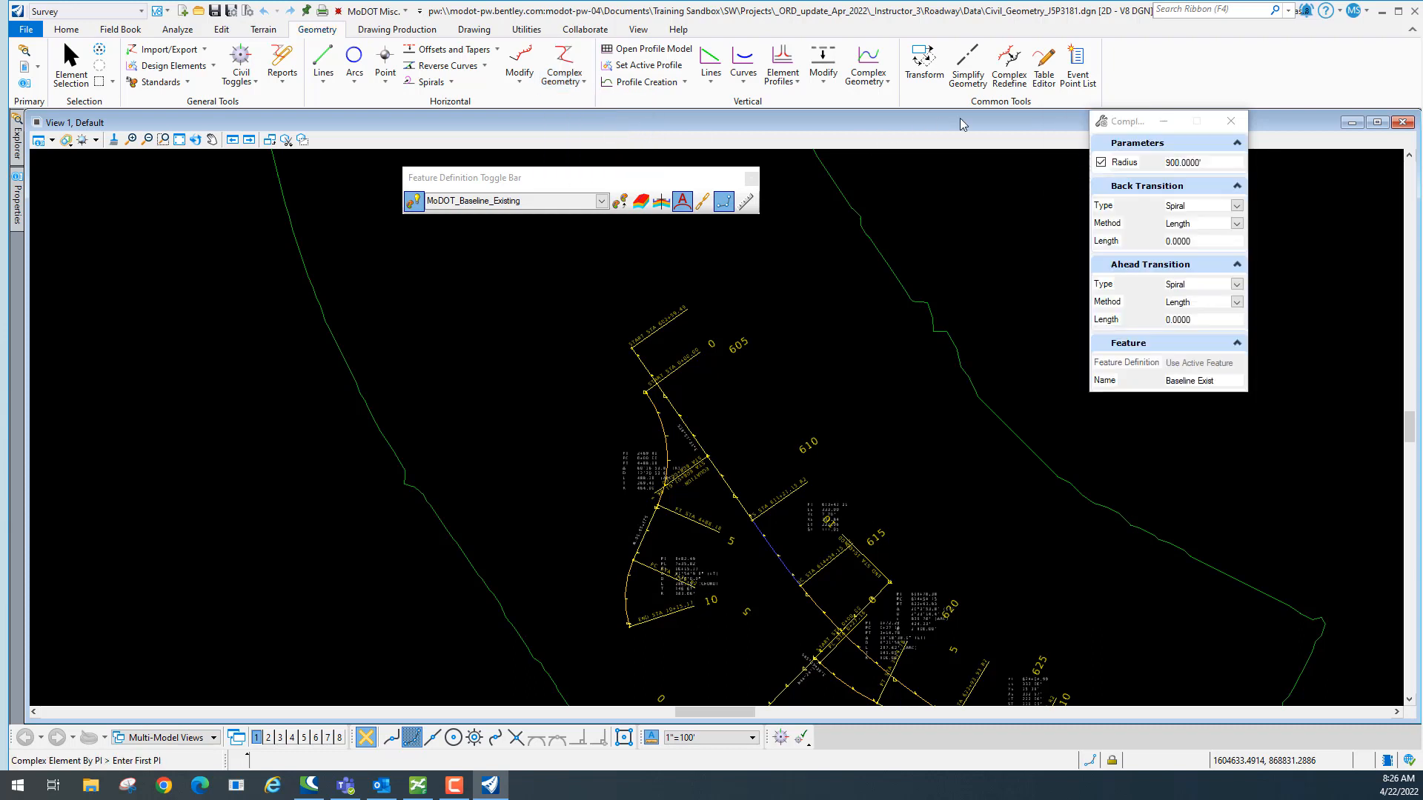
left_click_drag(1133, 121, 1079, 216)
left_click(1136, 252)
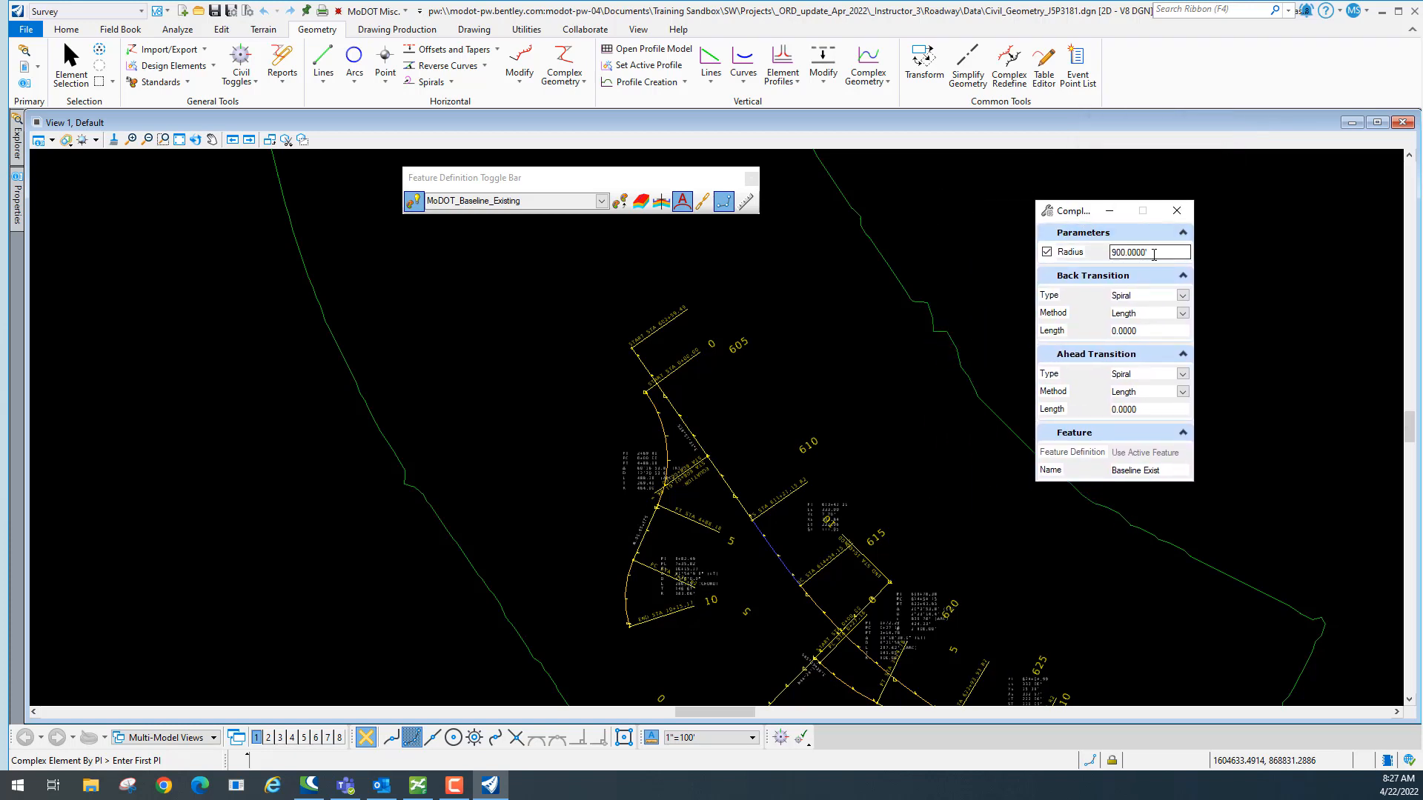
double_click(1134, 252)
type("900")
key("Return")
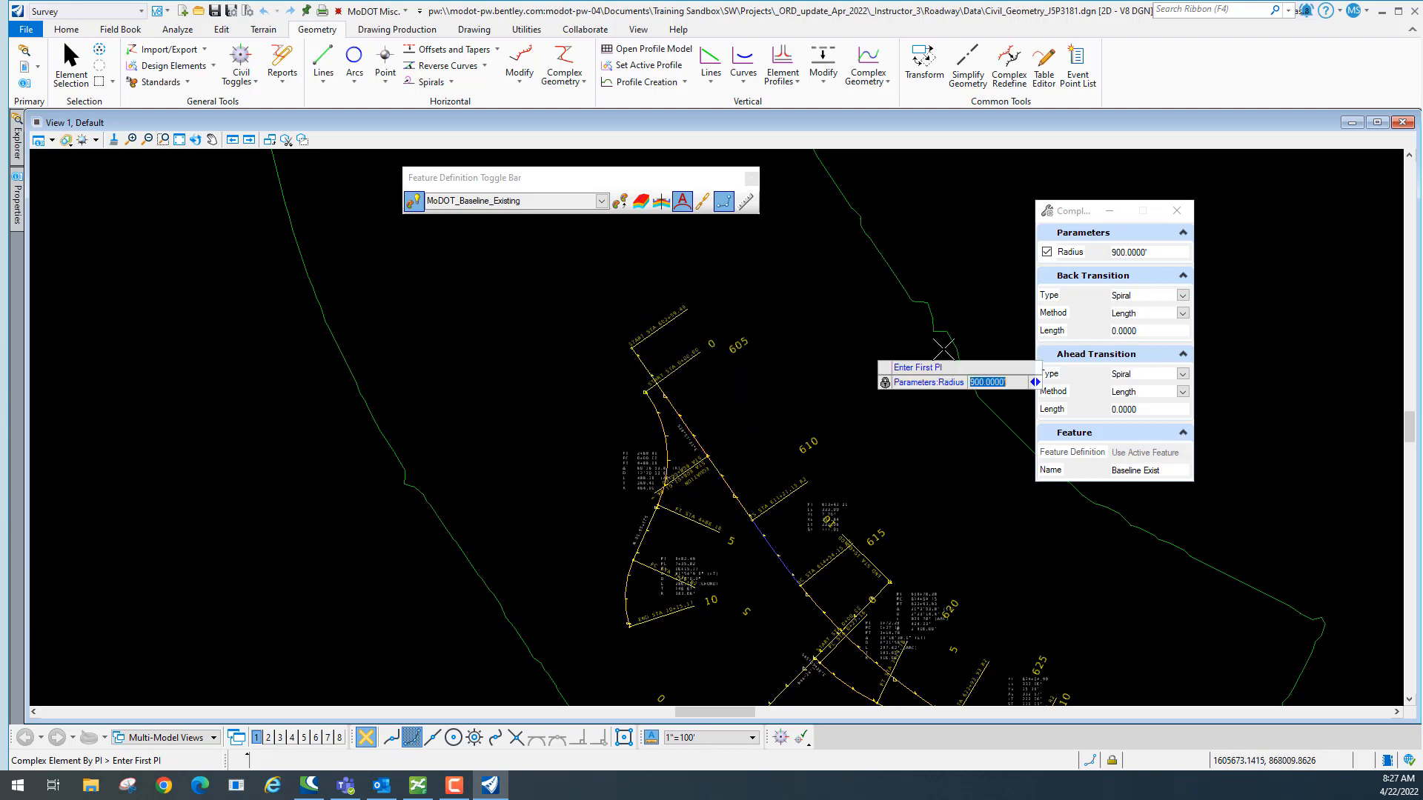
left_click(1145, 331)
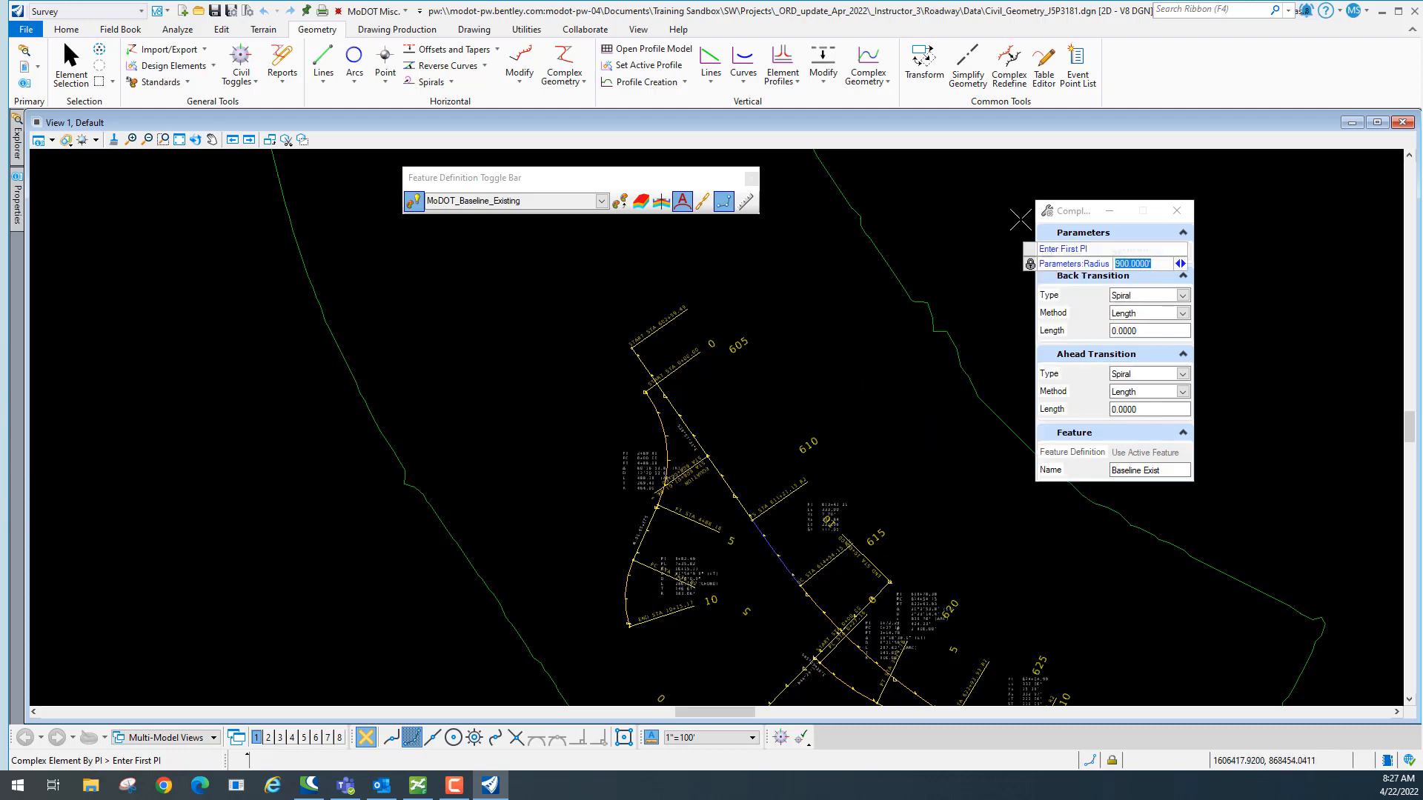
left_click_drag(1072, 210, 1076, 162)
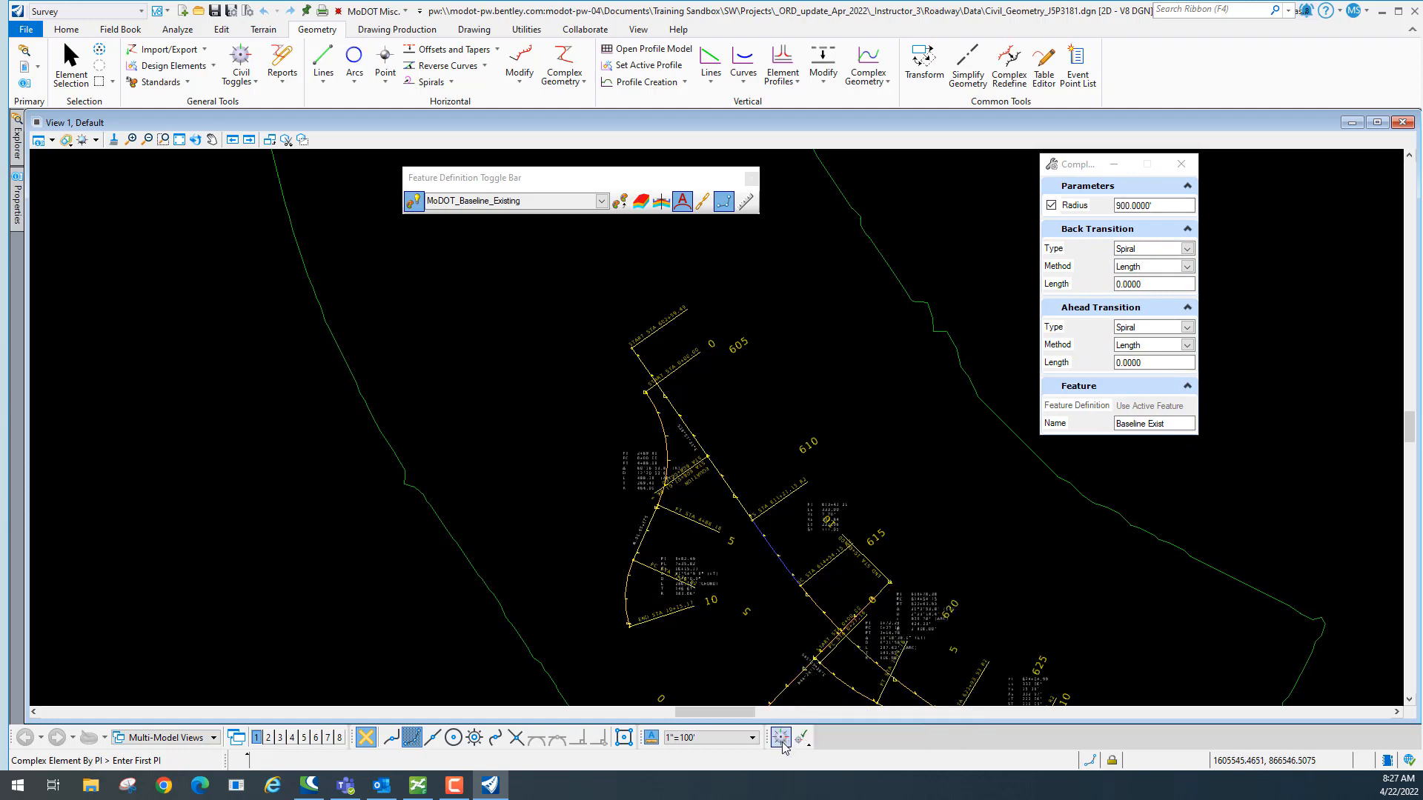
Float the Civil AccuDraw toolbar beside the alignments and turn Civil AccuDraw on.
left_click_drag(771, 739, 865, 418)
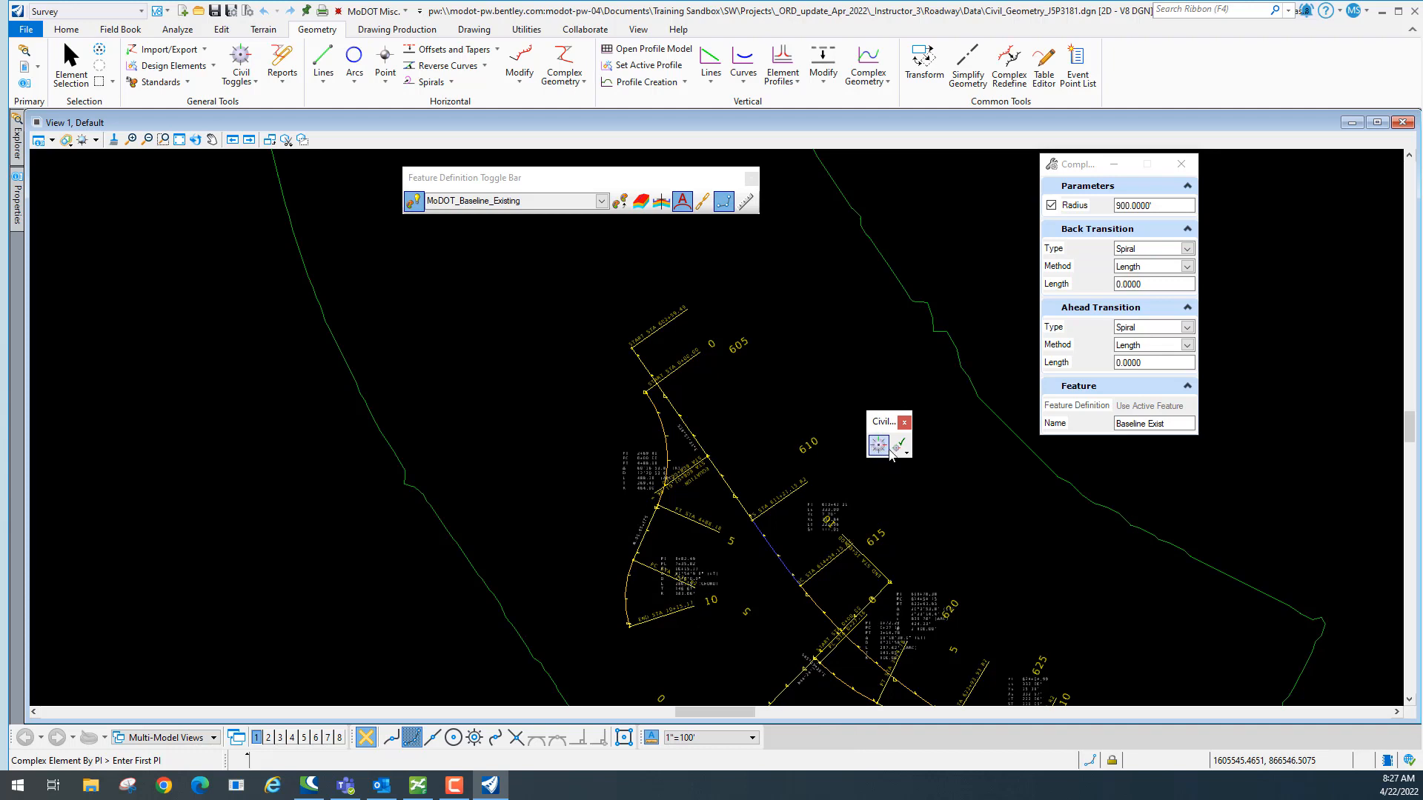
left_click(879, 447)
left_click_drag(884, 421, 784, 725)
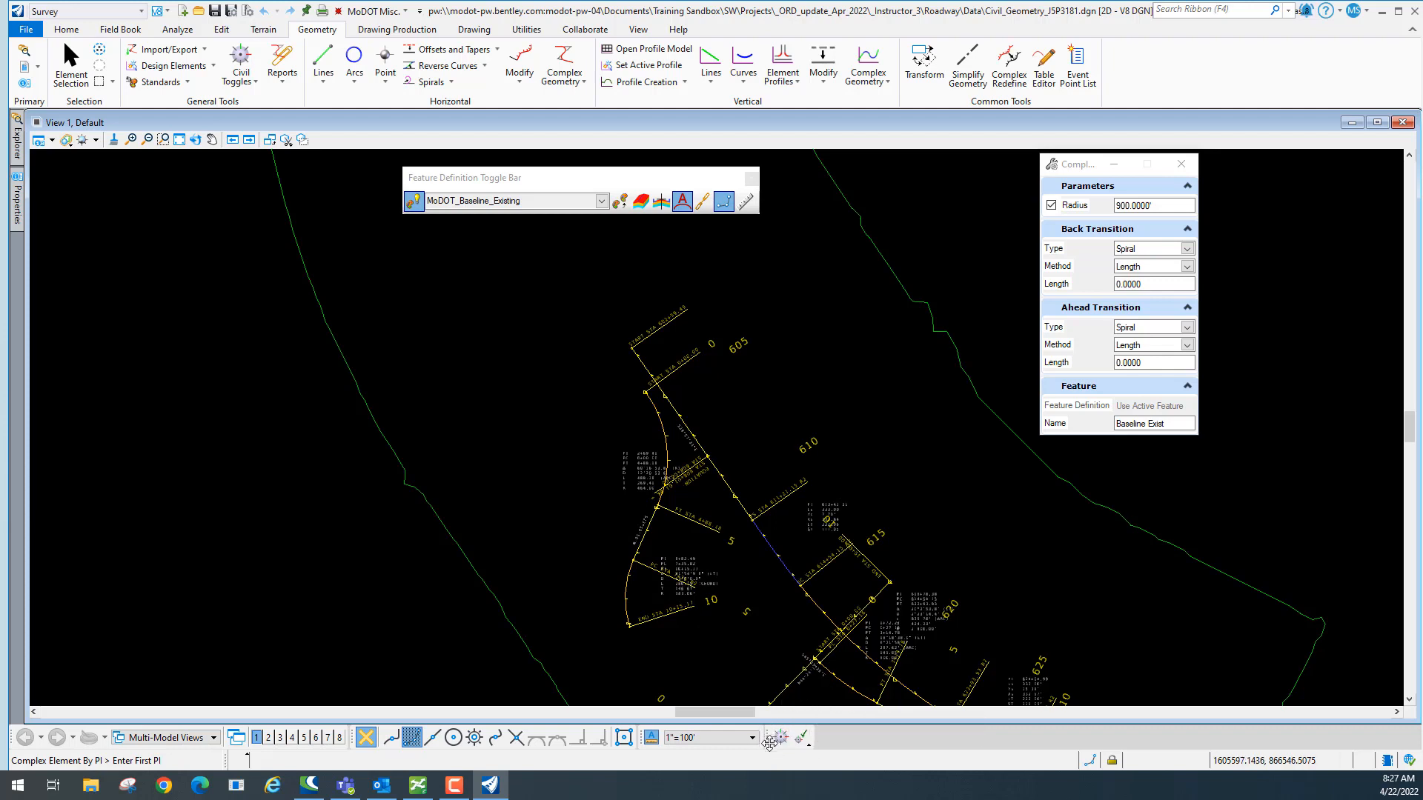
left_click_drag(771, 745, 177, 475)
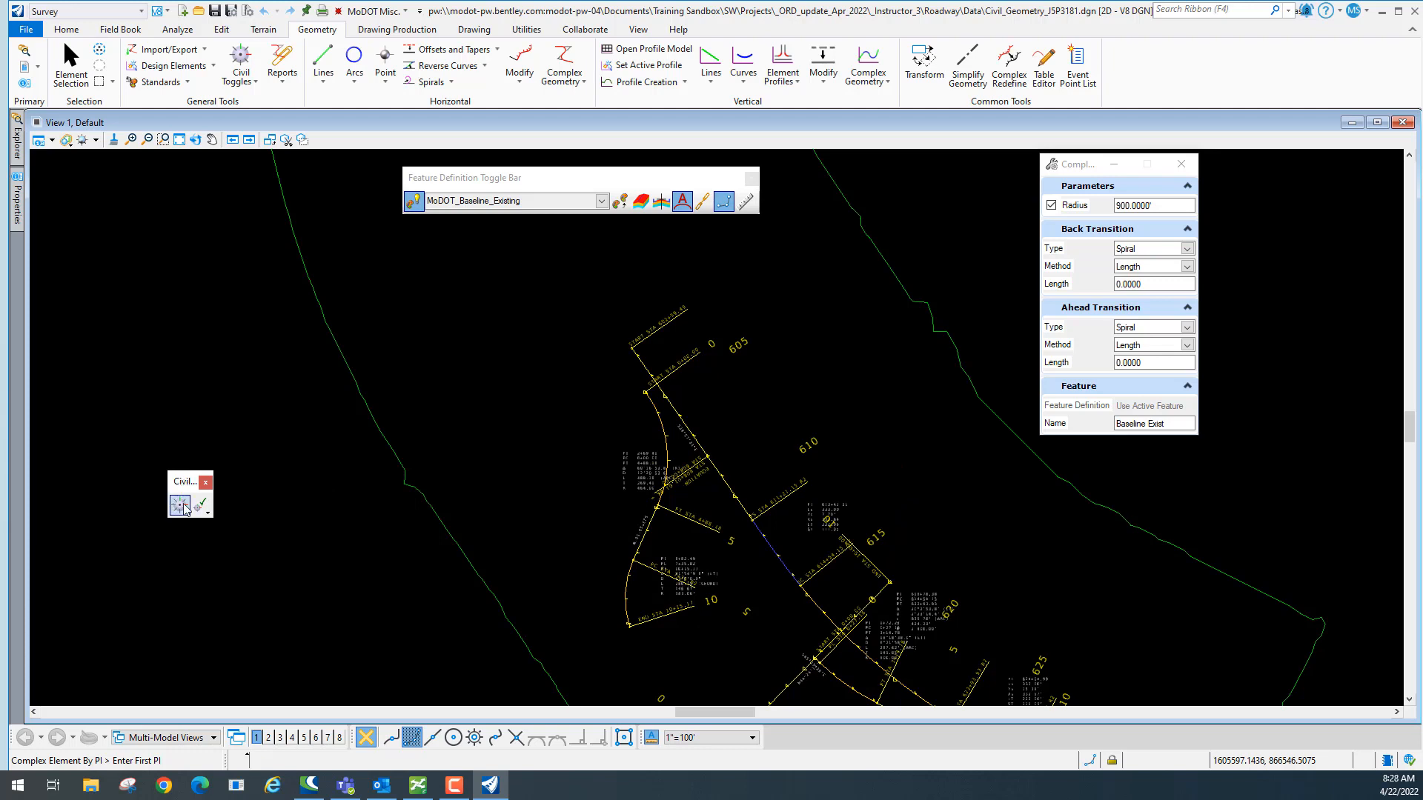
left_click(179, 505)
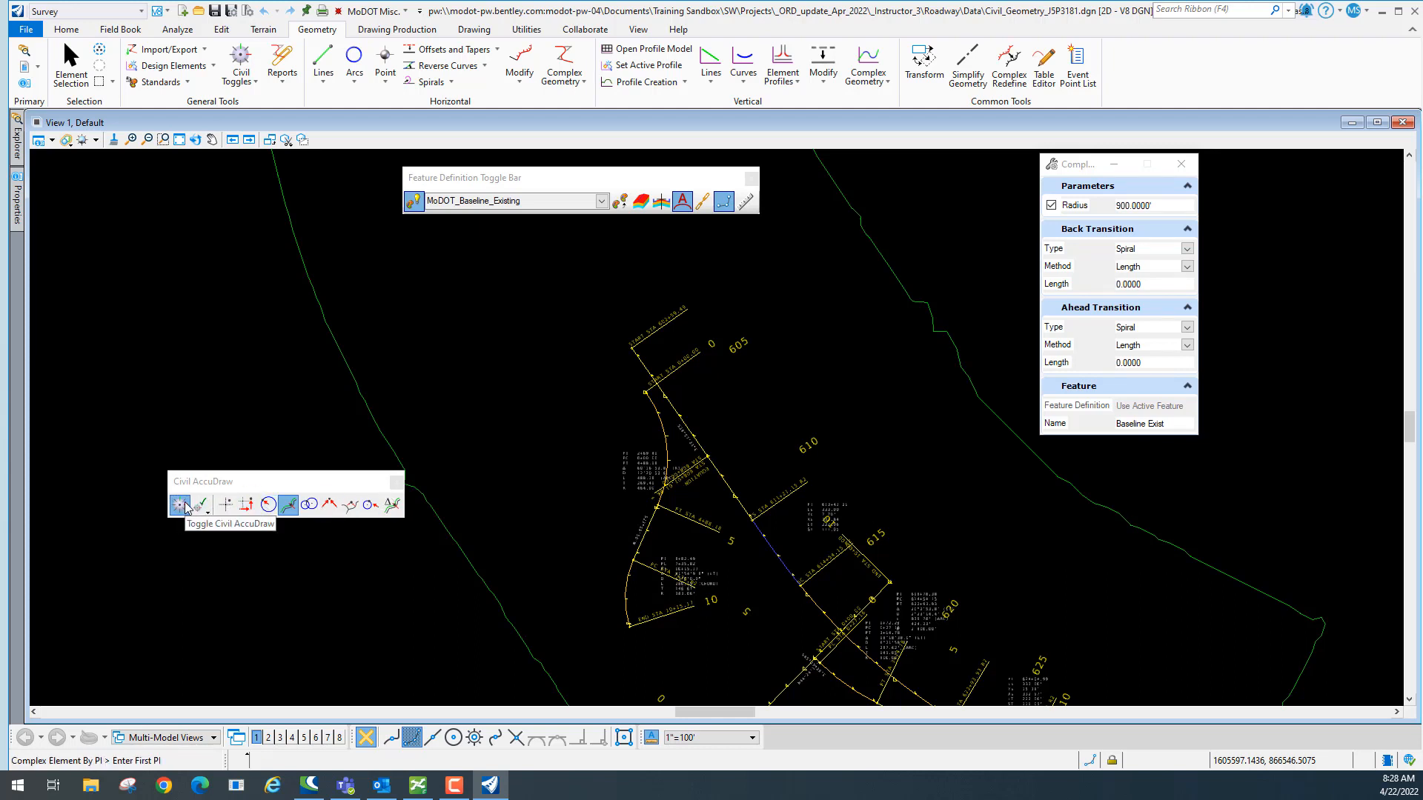
left_click(186, 507)
Name the new alignment Ramp_North.
left_click(1162, 422)
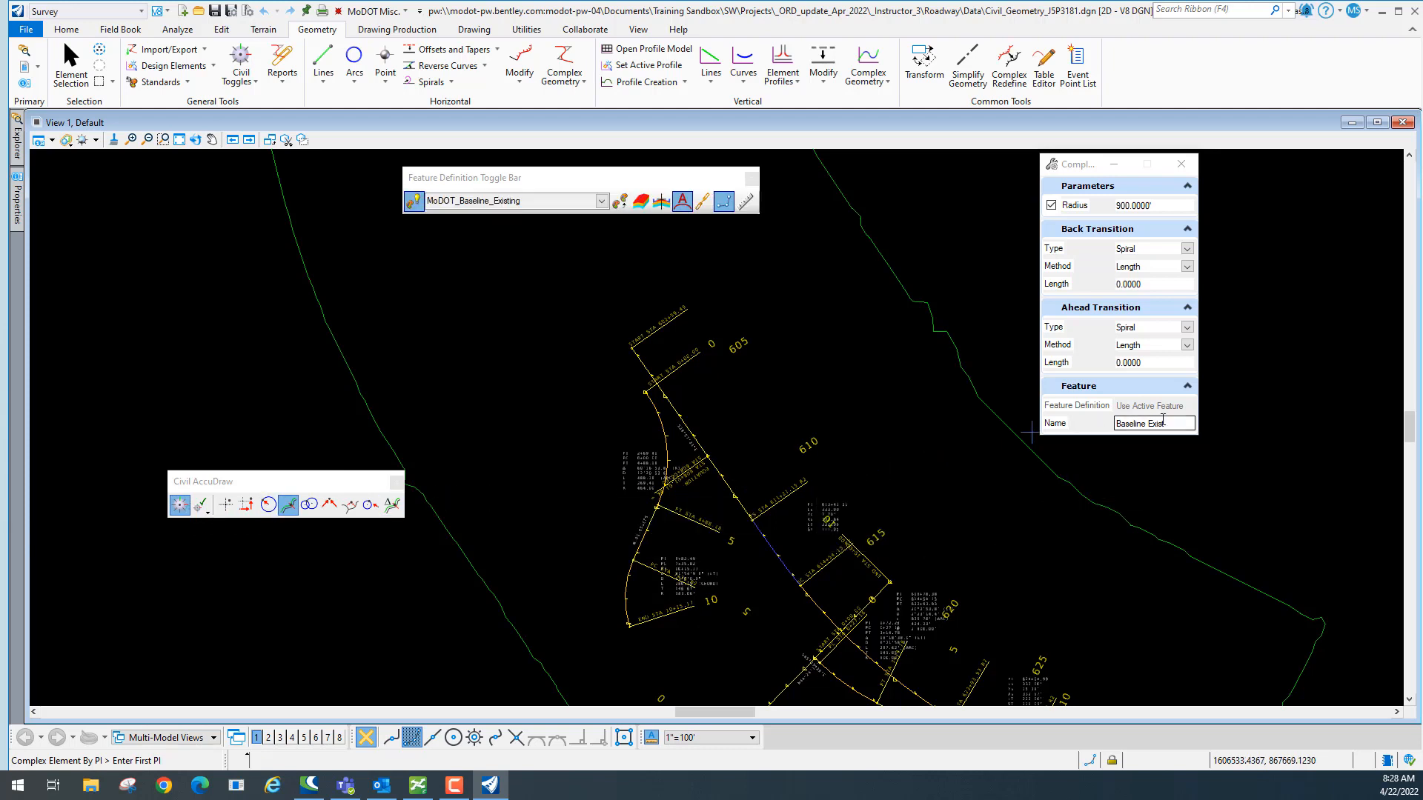
type("t")
left_click(1173, 424)
left_click_drag(1153, 424, 1118, 424)
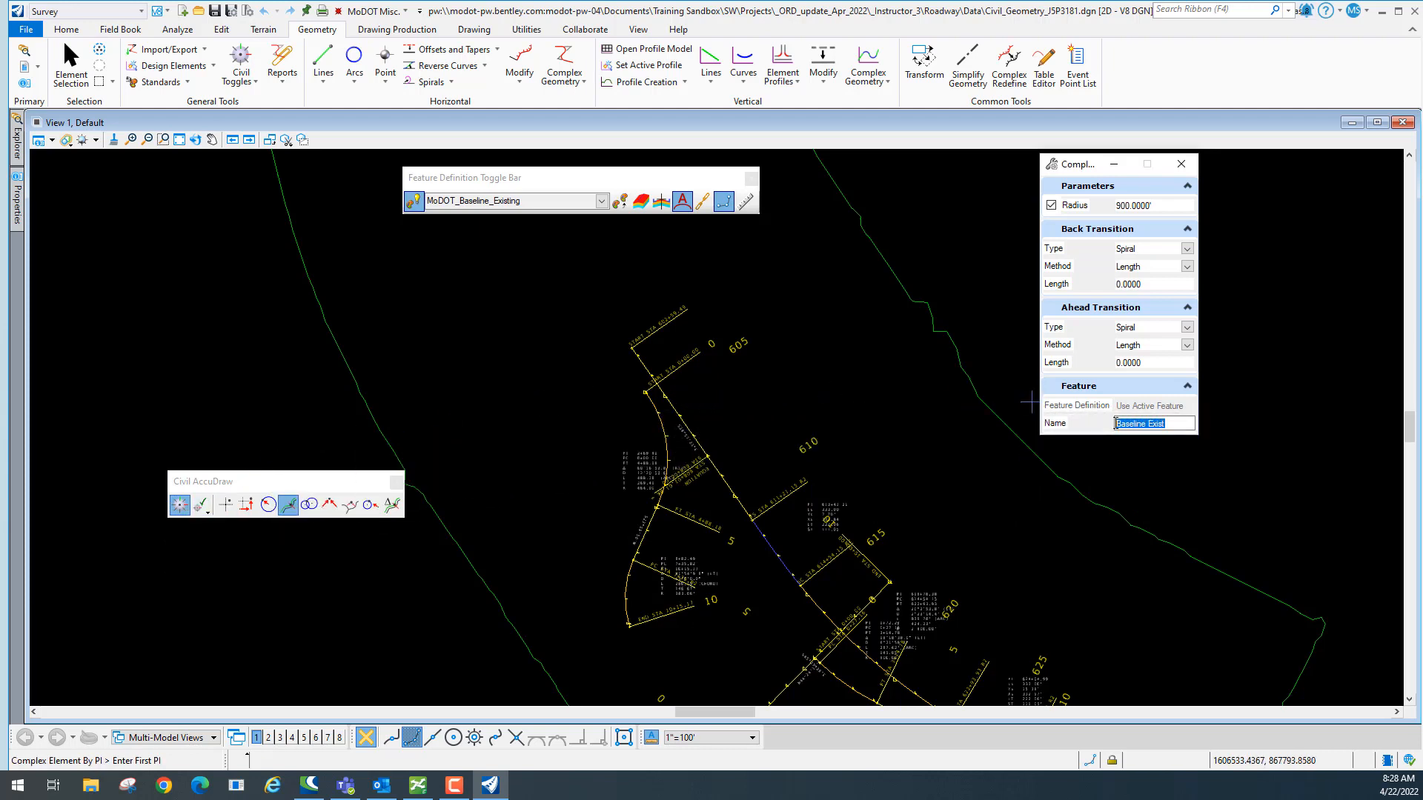
type("Ramp_North")
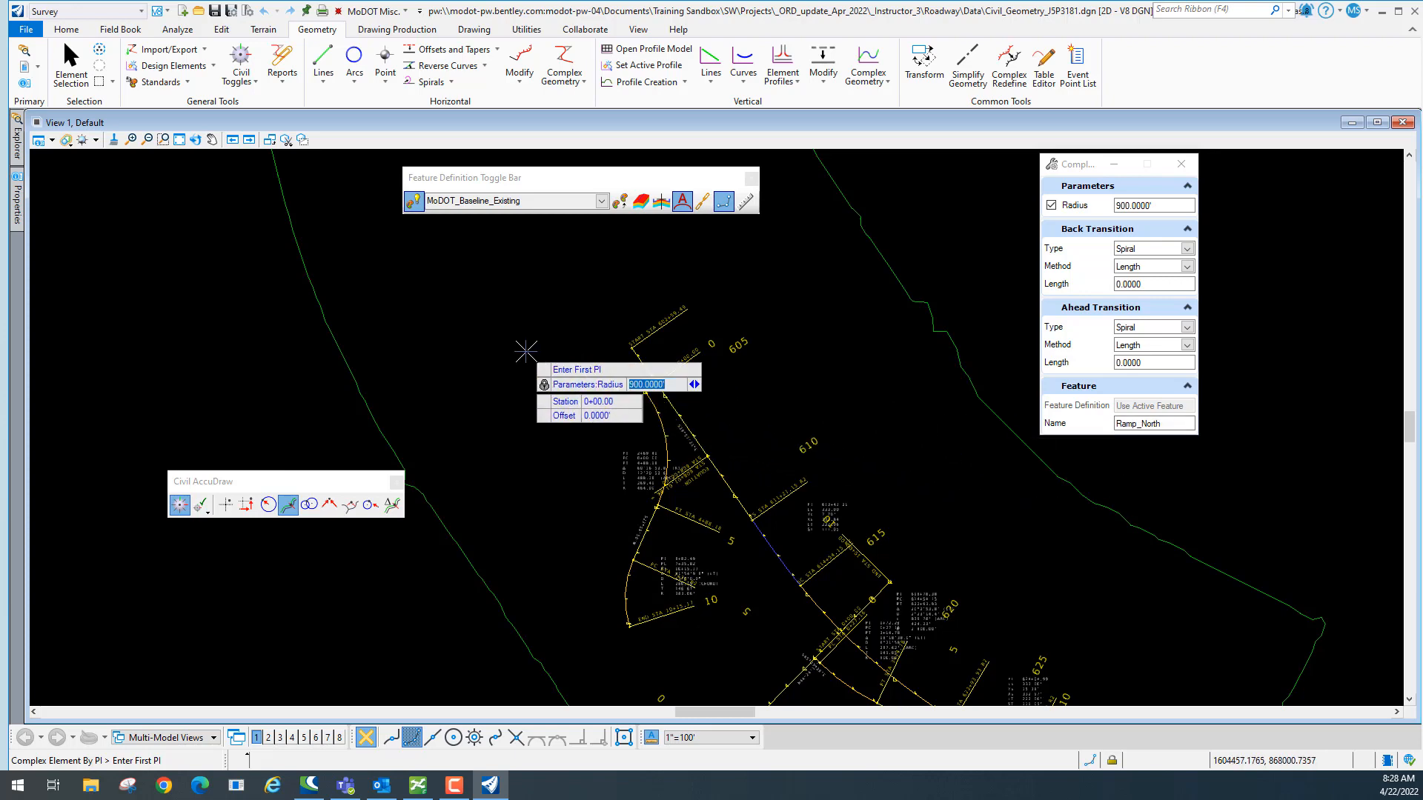
Place the first PI at the start point of the existing ramp alignment, station 0+00.00.
scroll(593, 391, "up", 4)
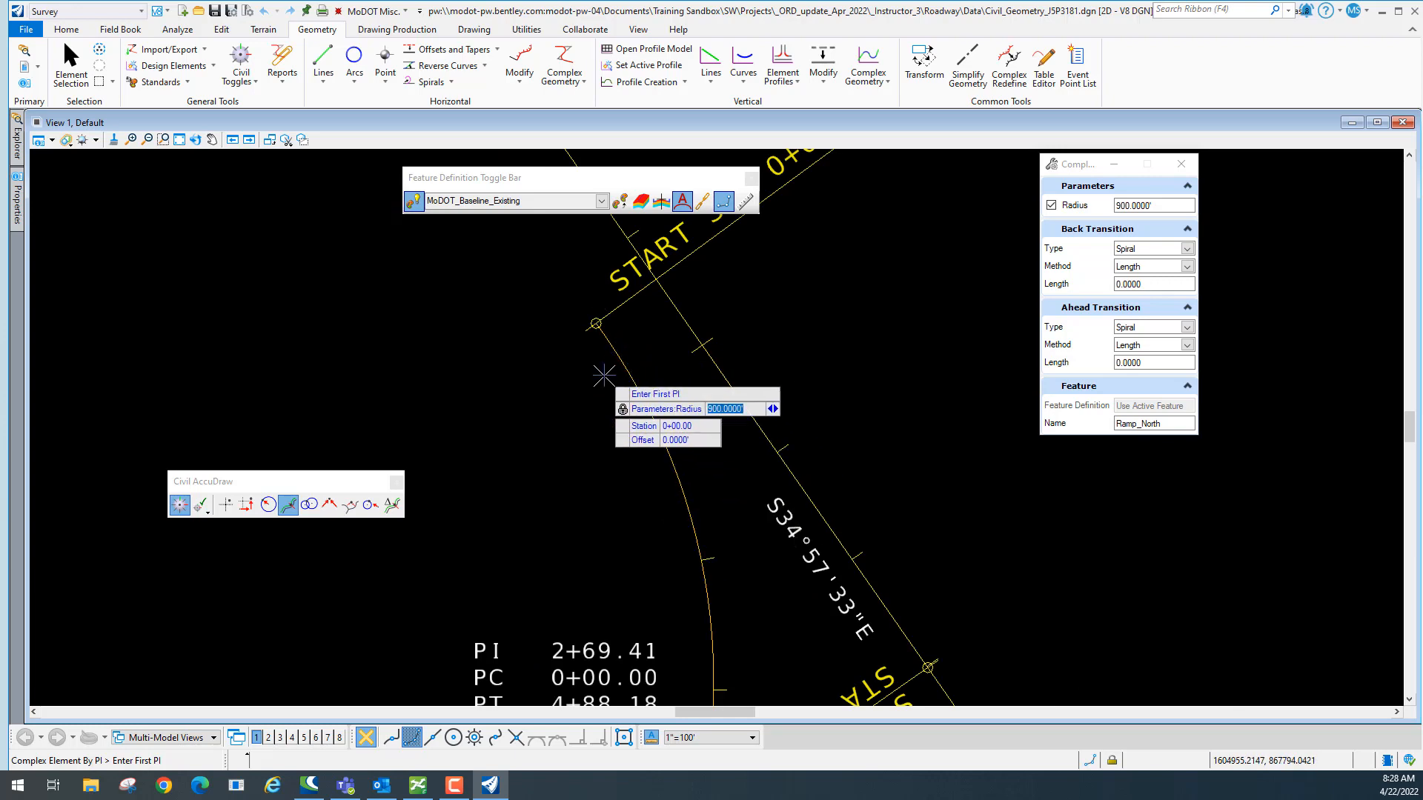
scroll(604, 377, "down", 5)
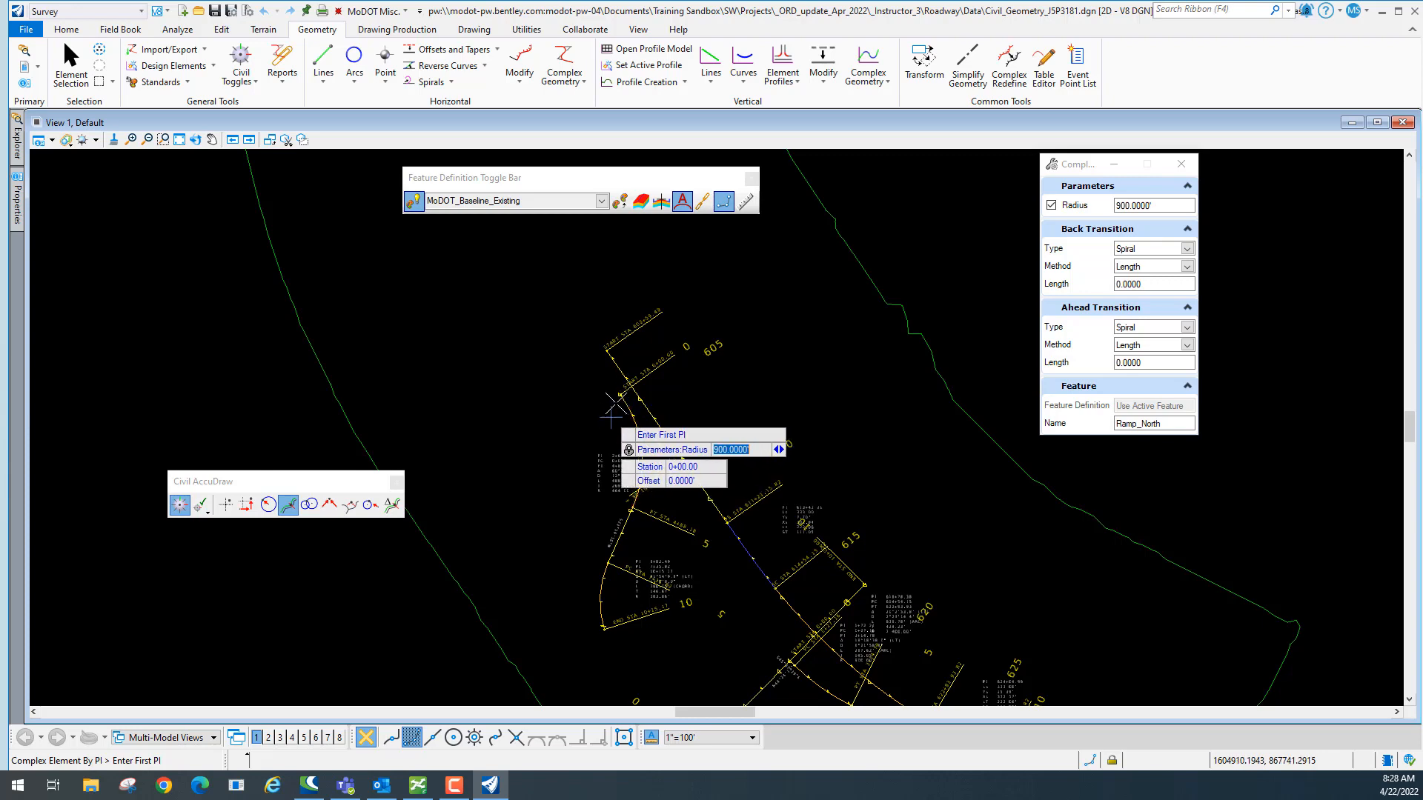
scroll(610, 415, "up", 5)
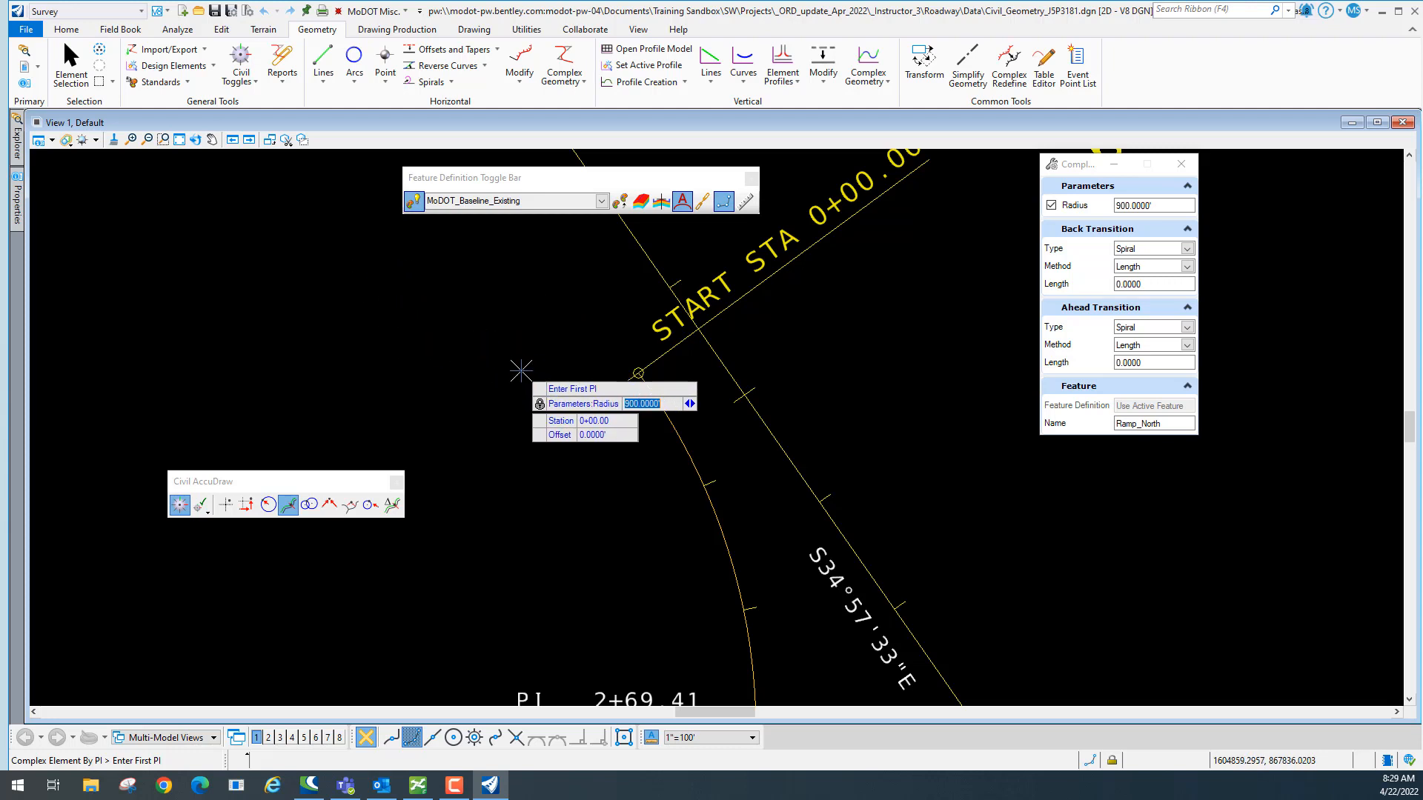
scroll(521, 370, "down", 2)
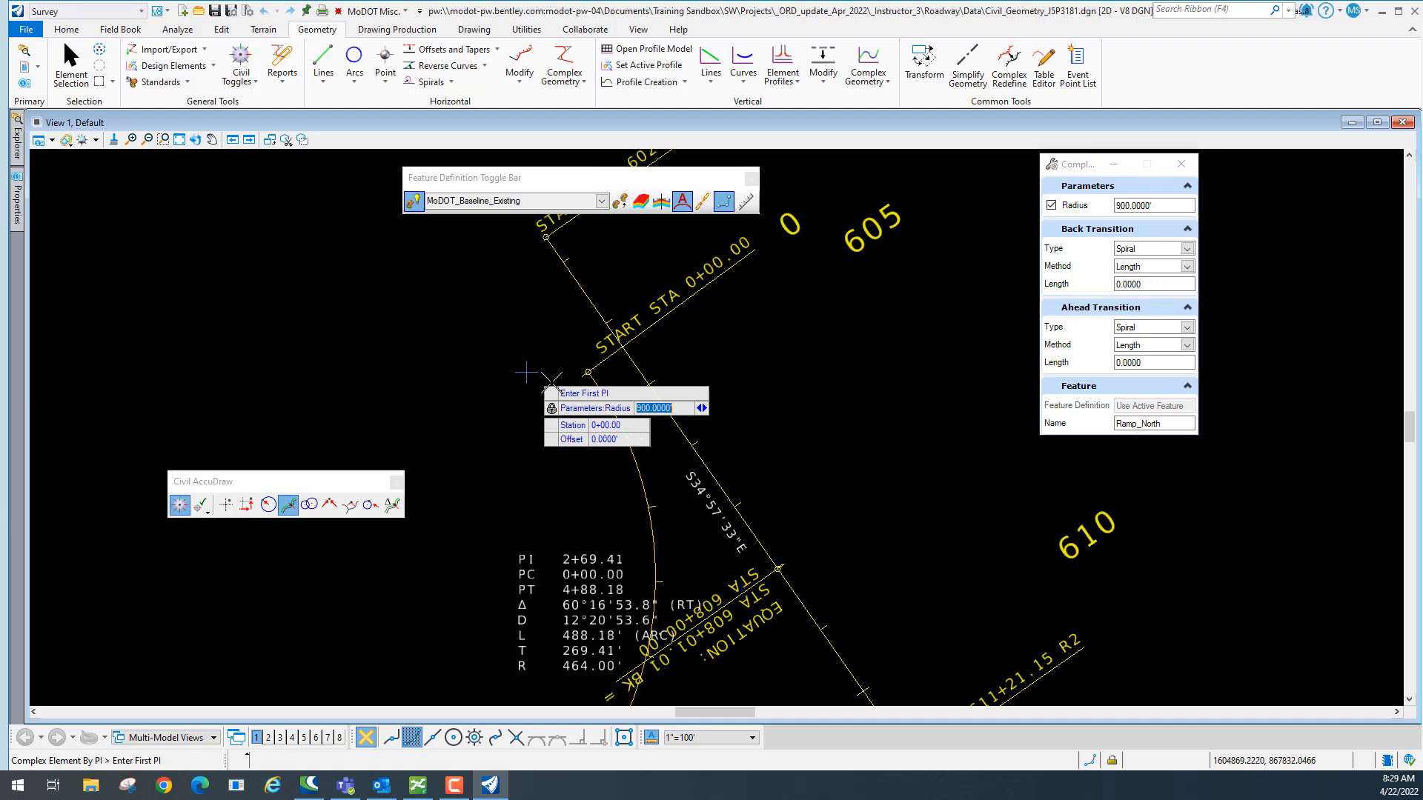
left_click(589, 372)
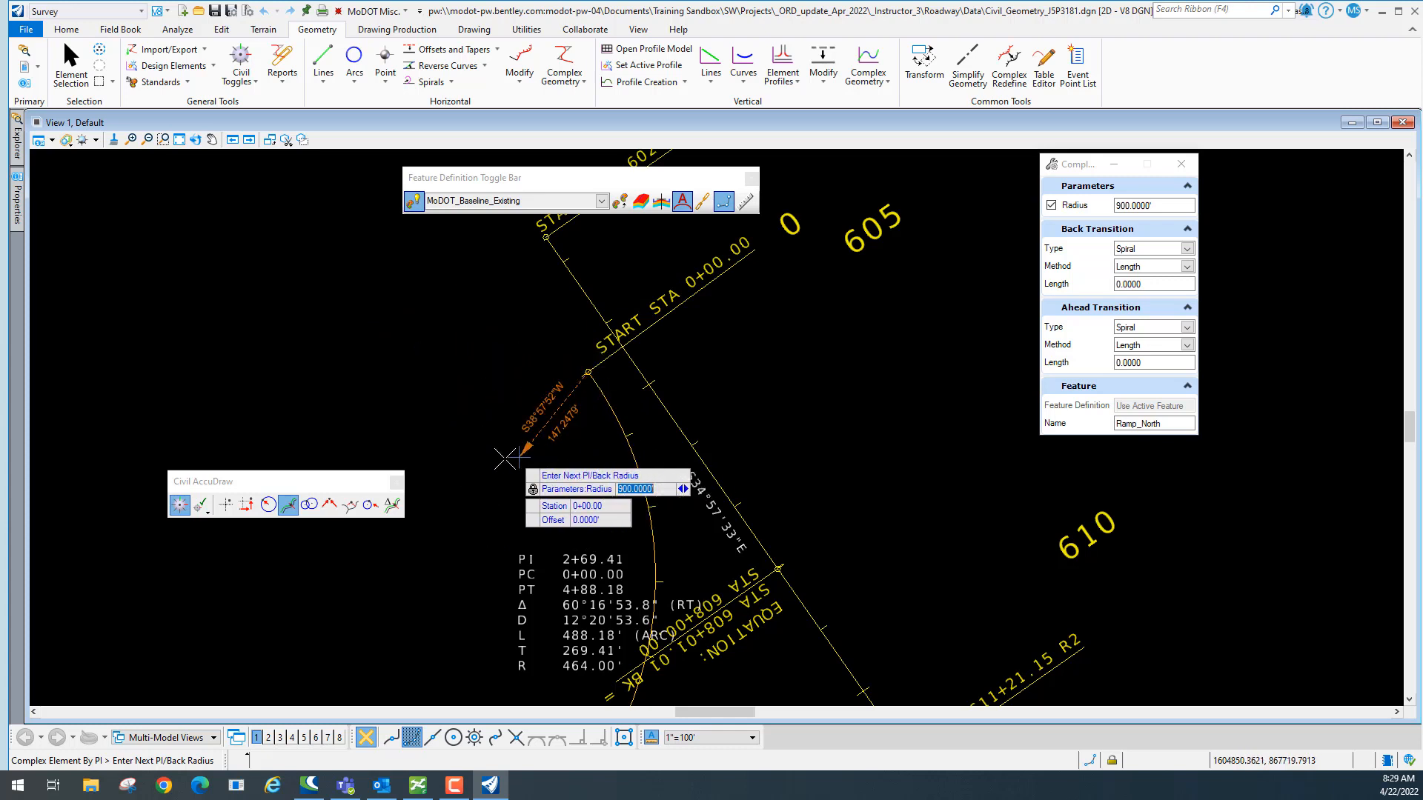
Bring the Civil AccuDraw toolbar closer to the new line and switch it to Distance-Direction input.
scroll(457, 380, "down", 2)
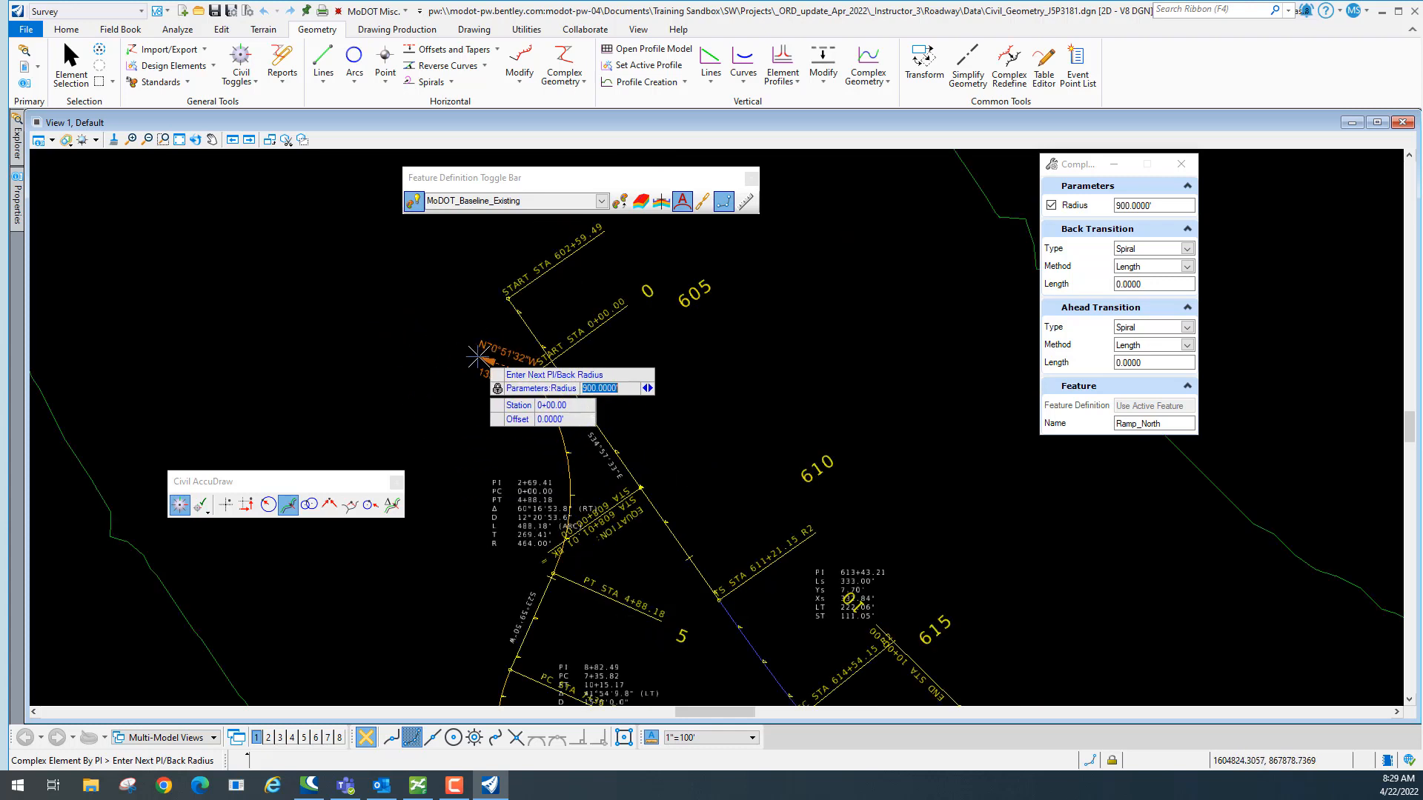
middle_click_drag(610, 365, 808, 481)
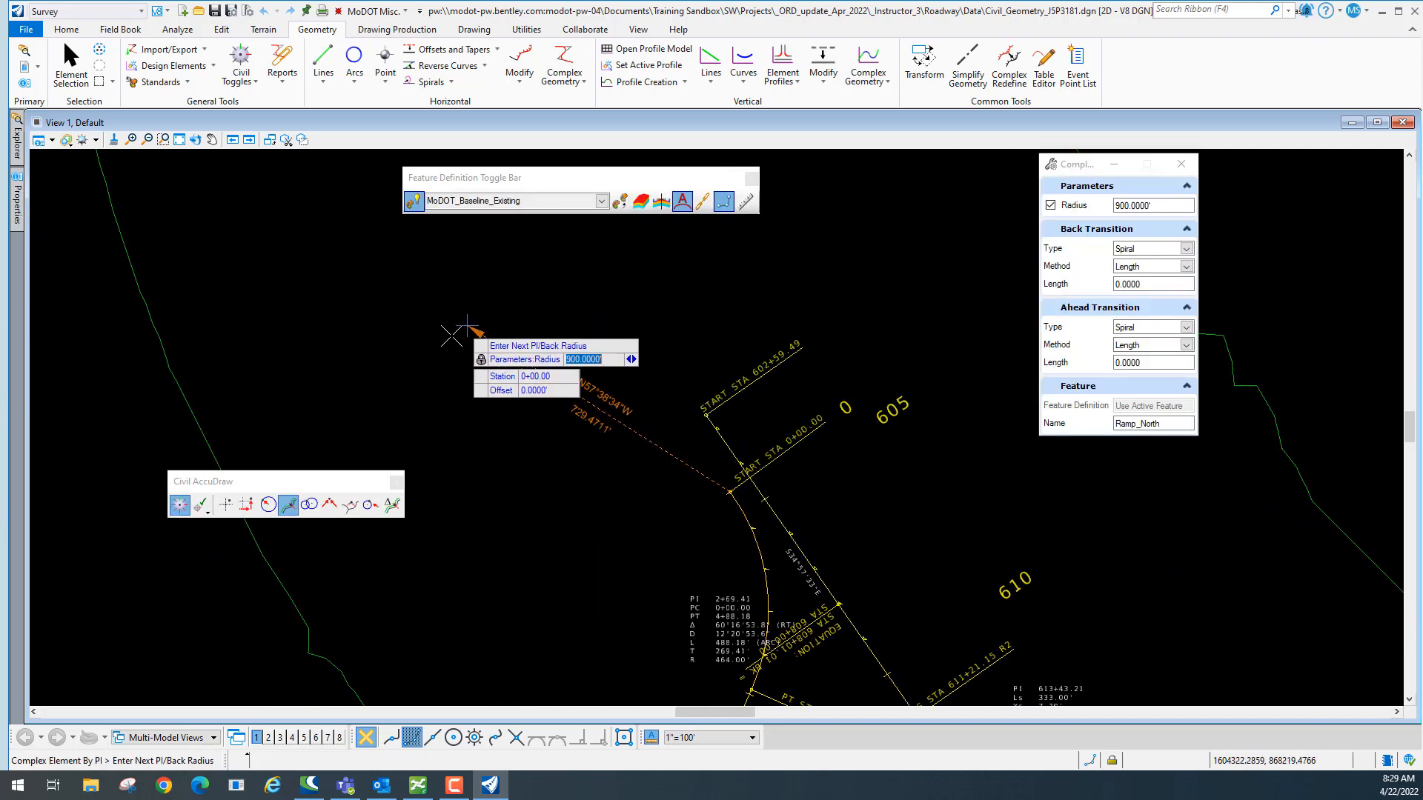
left_click_drag(269, 488, 335, 397)
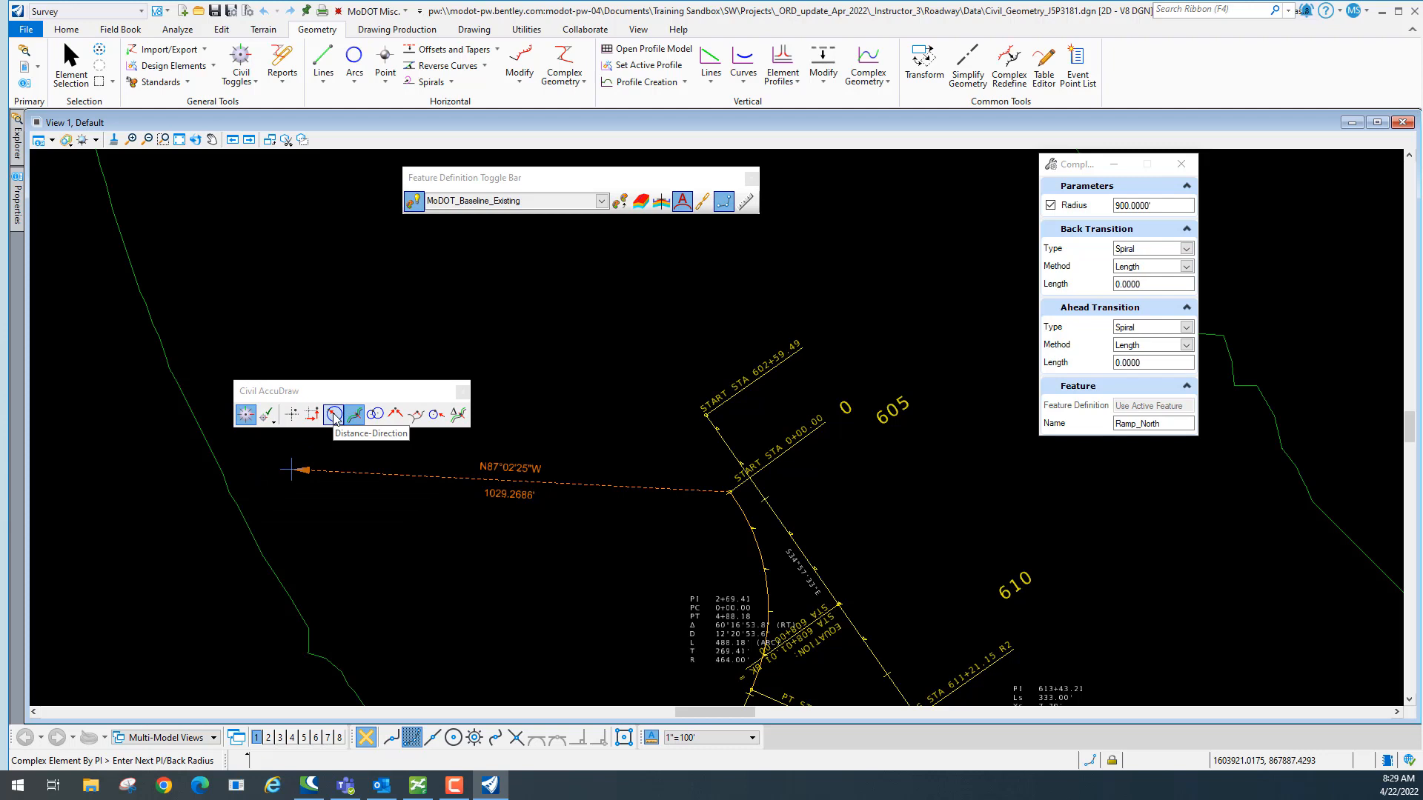
left_click(334, 415)
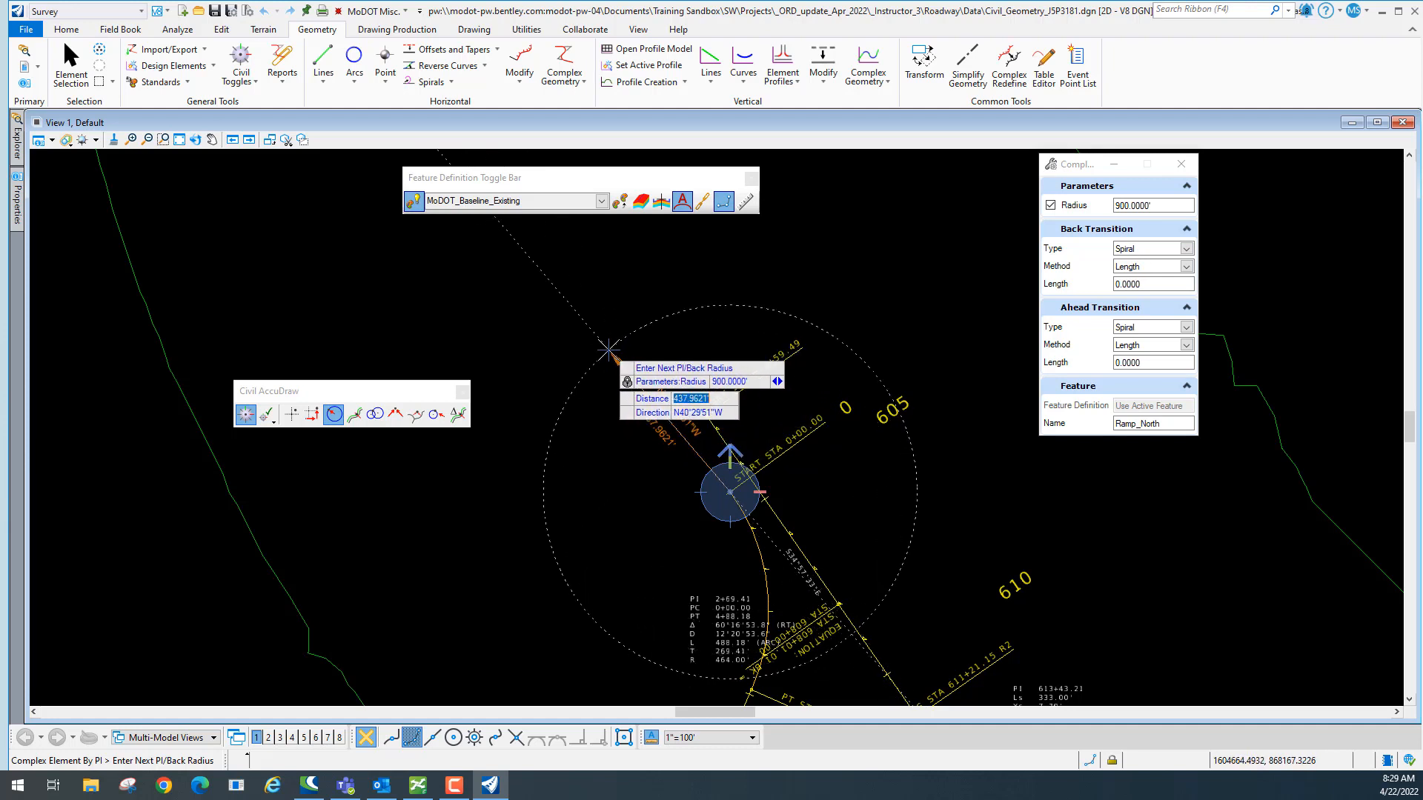
Place the second PI 500 feet from the first in the direction N33°00'00"W.
key("Tab")
key("Tab")
key("Tab")
type("50")
key("Tab")
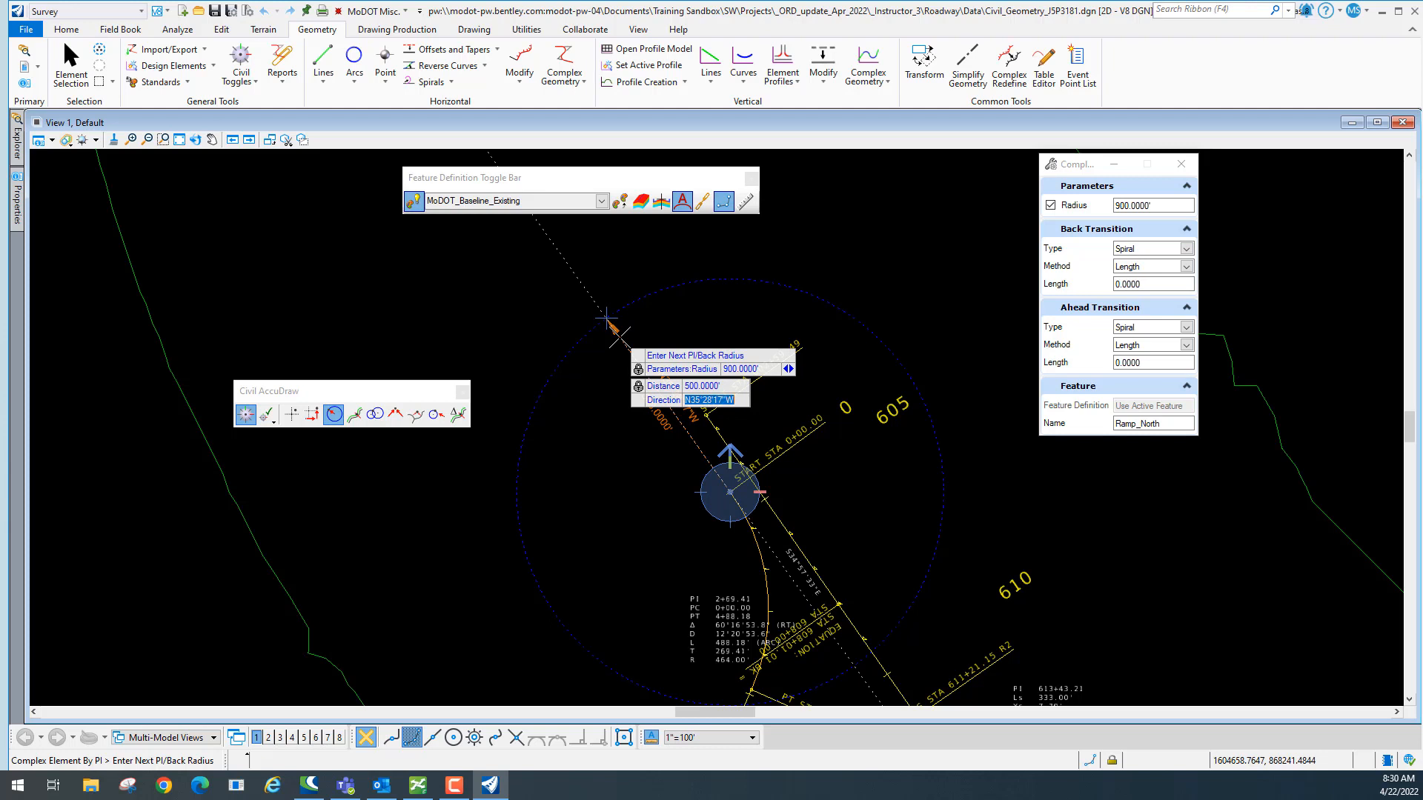
type("N33W")
key("Tab")
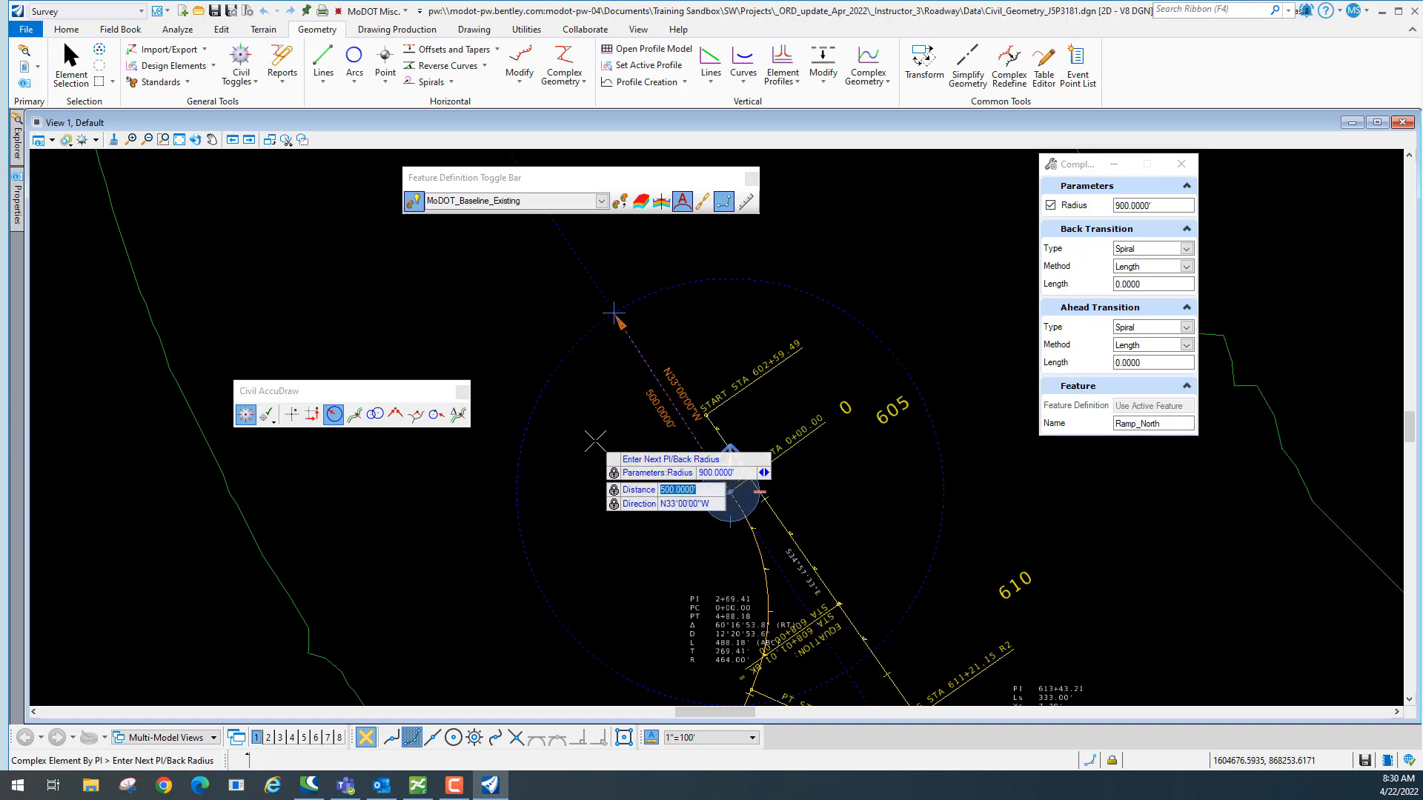
left_click(606, 457)
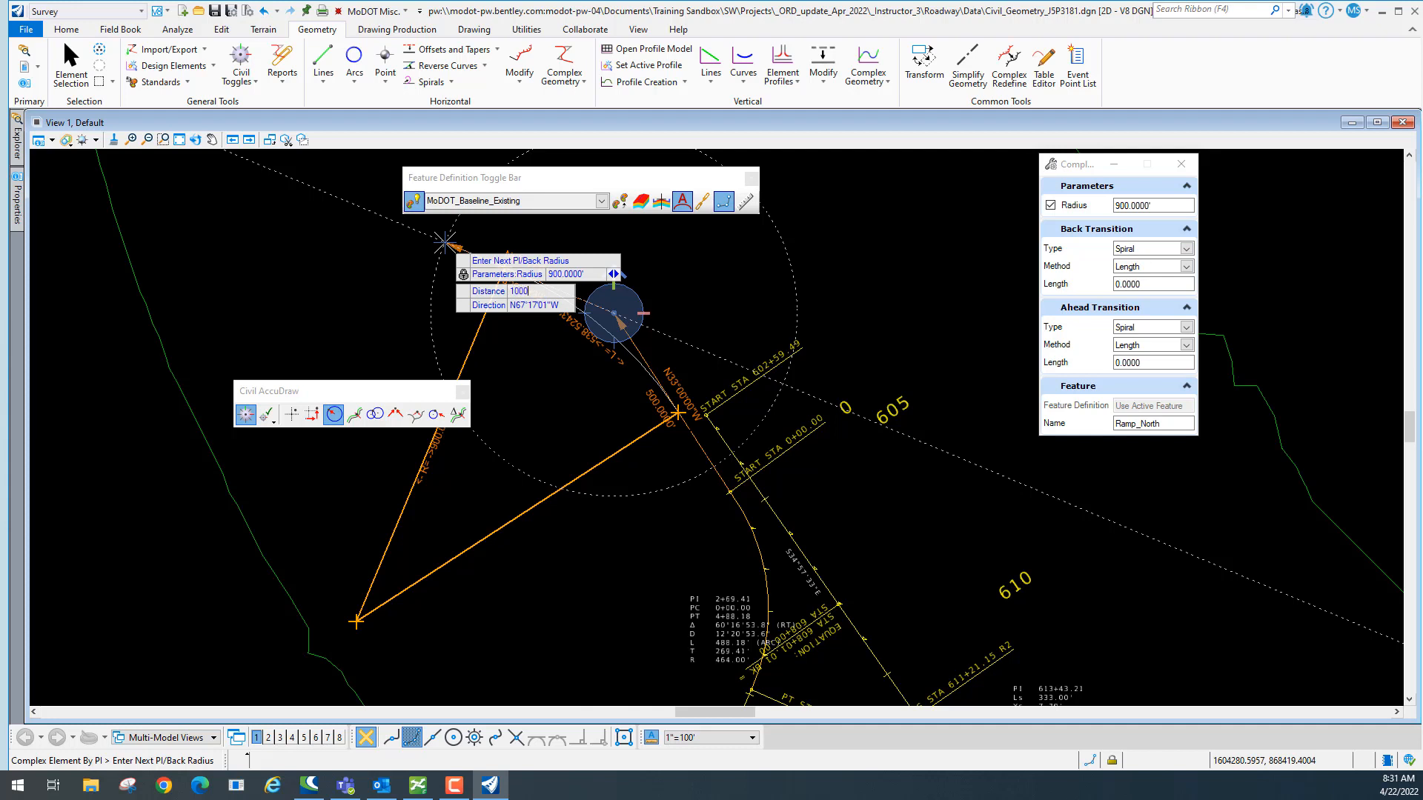
Place the last PI 1000 feet from the second PI at N66°00'00"W and finish the alignment.
key("Tab")
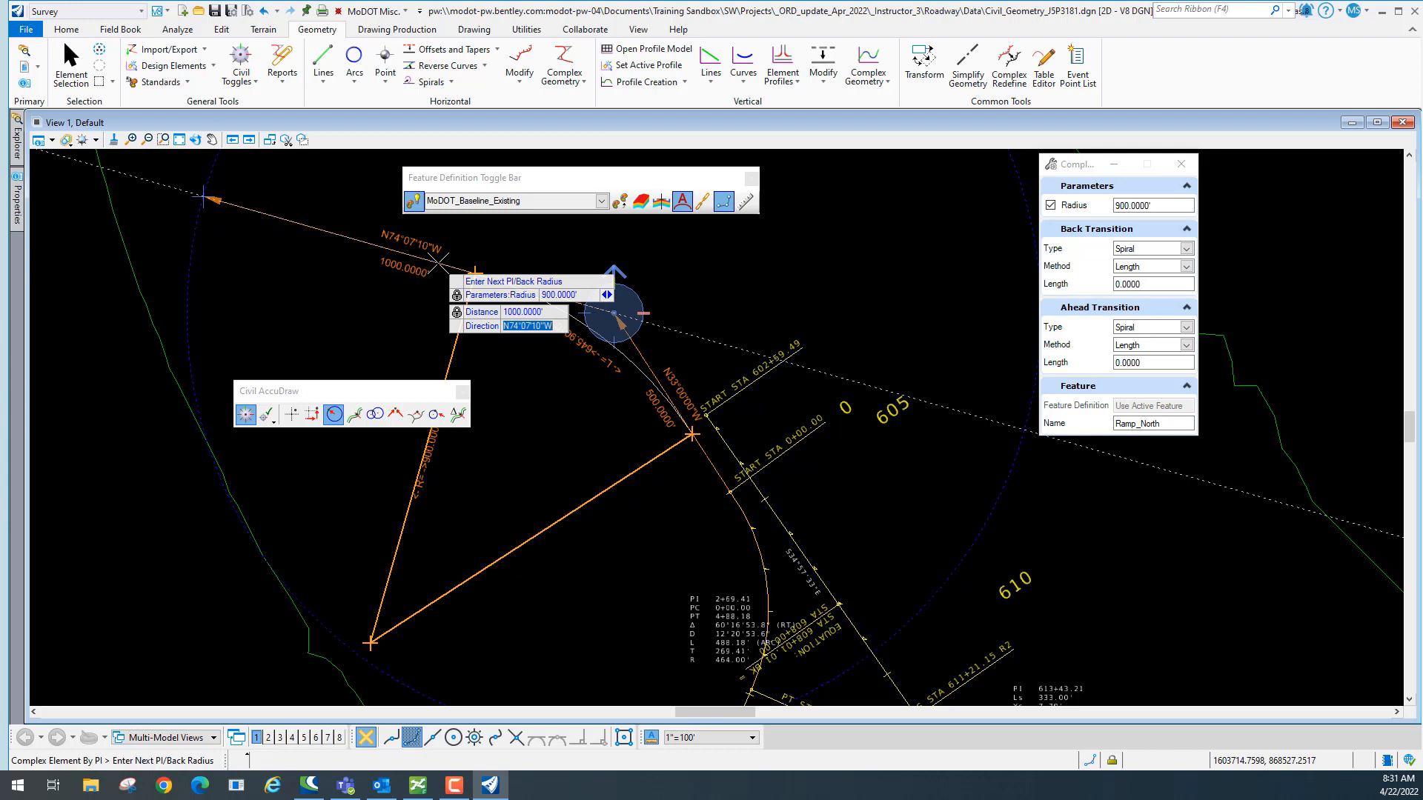
type("N")
key("Tab")
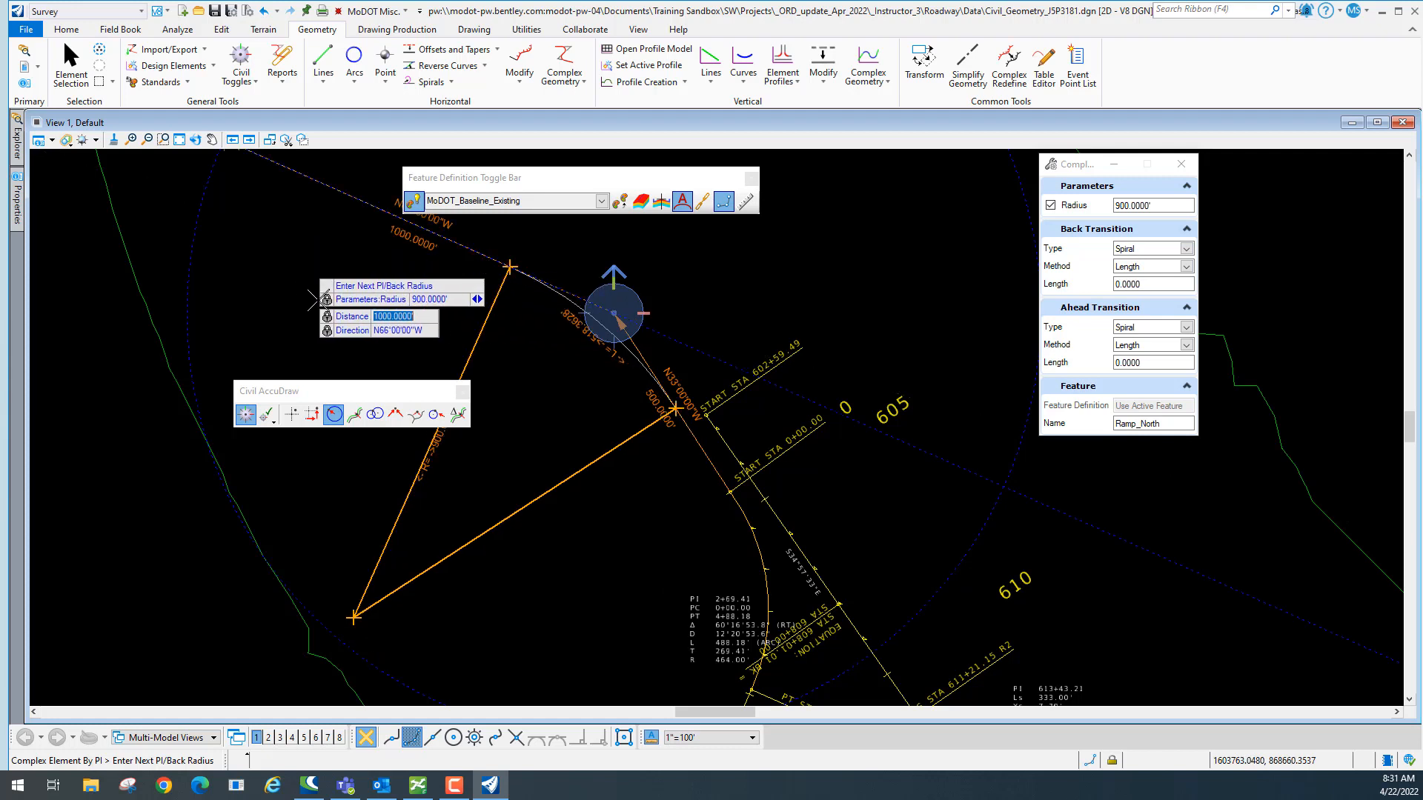
scroll(369, 260, "down", 5)
scroll(340, 220, "up", 5)
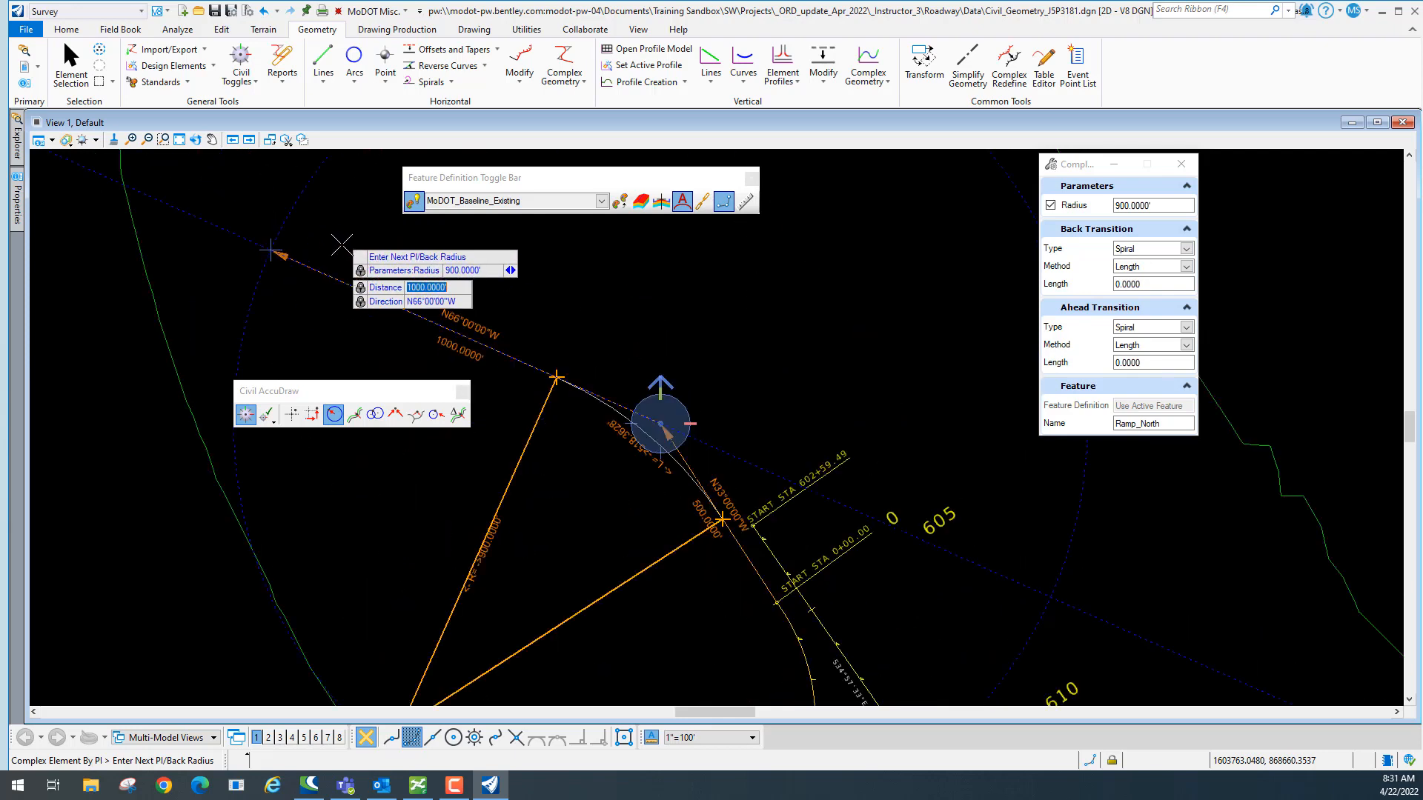
scroll(335, 242, "down", 3)
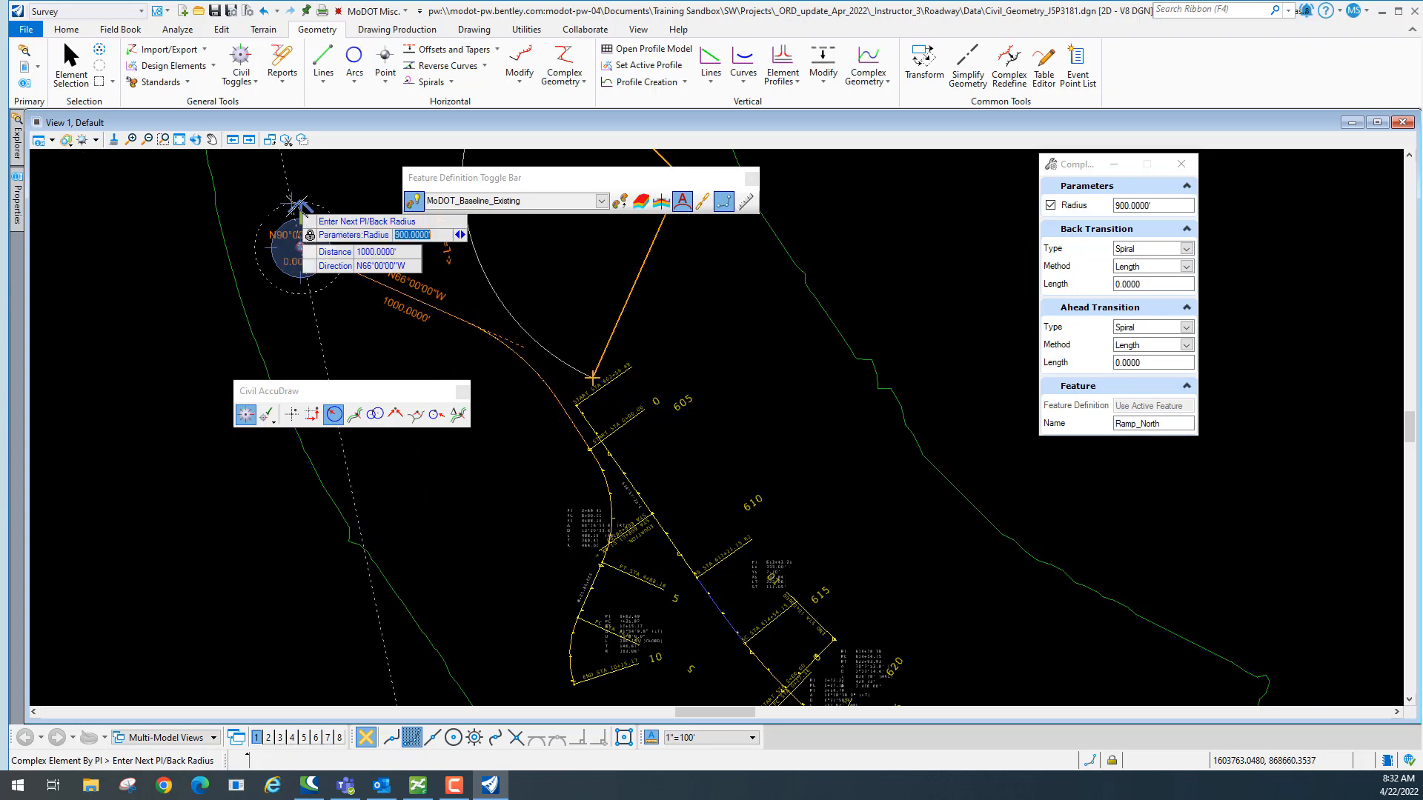
left_click(301, 247)
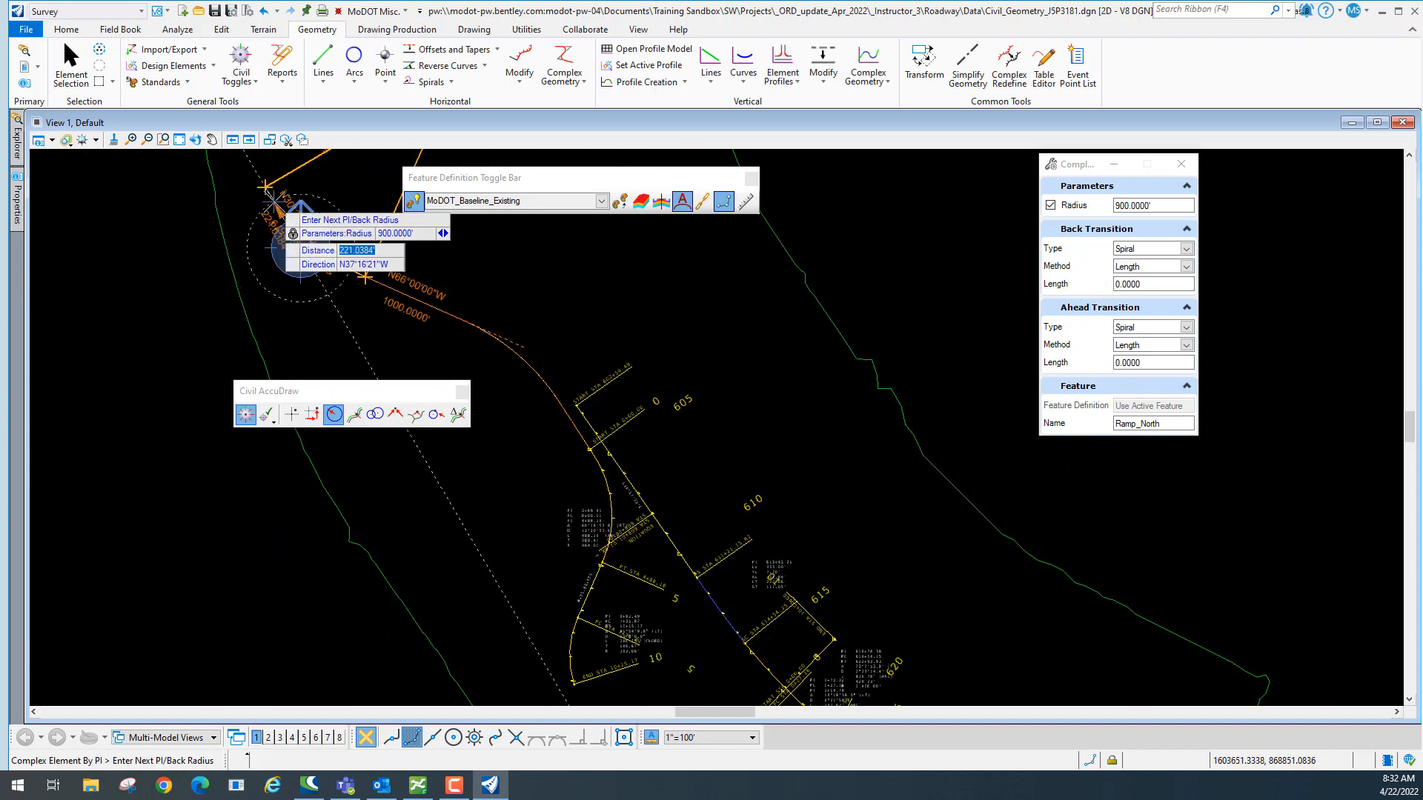
right_click(556, 264)
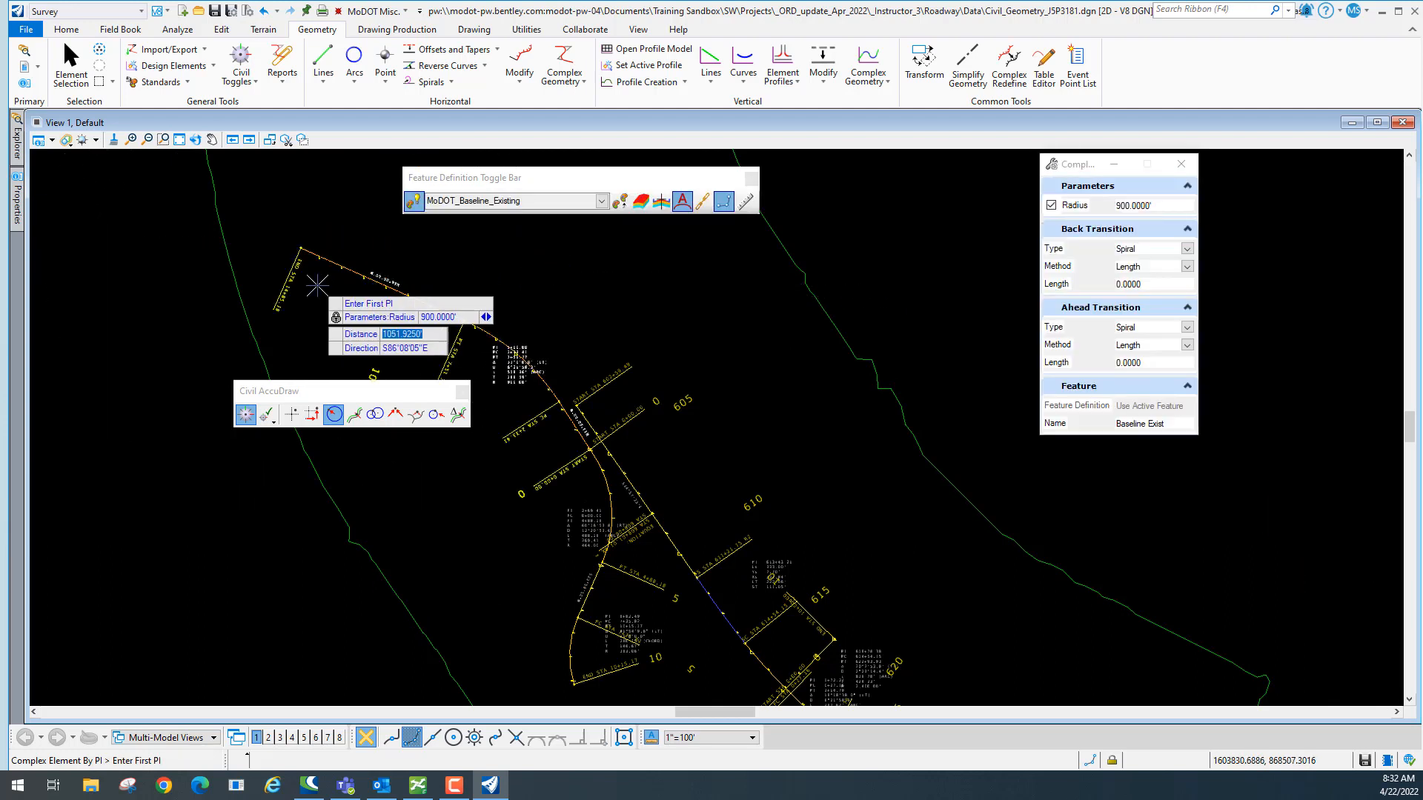
Move the Civil AccuDraw toolbar away from the new alignment and examine its end station, bearing and curve annotation.
left_click_drag(307, 393, 174, 532)
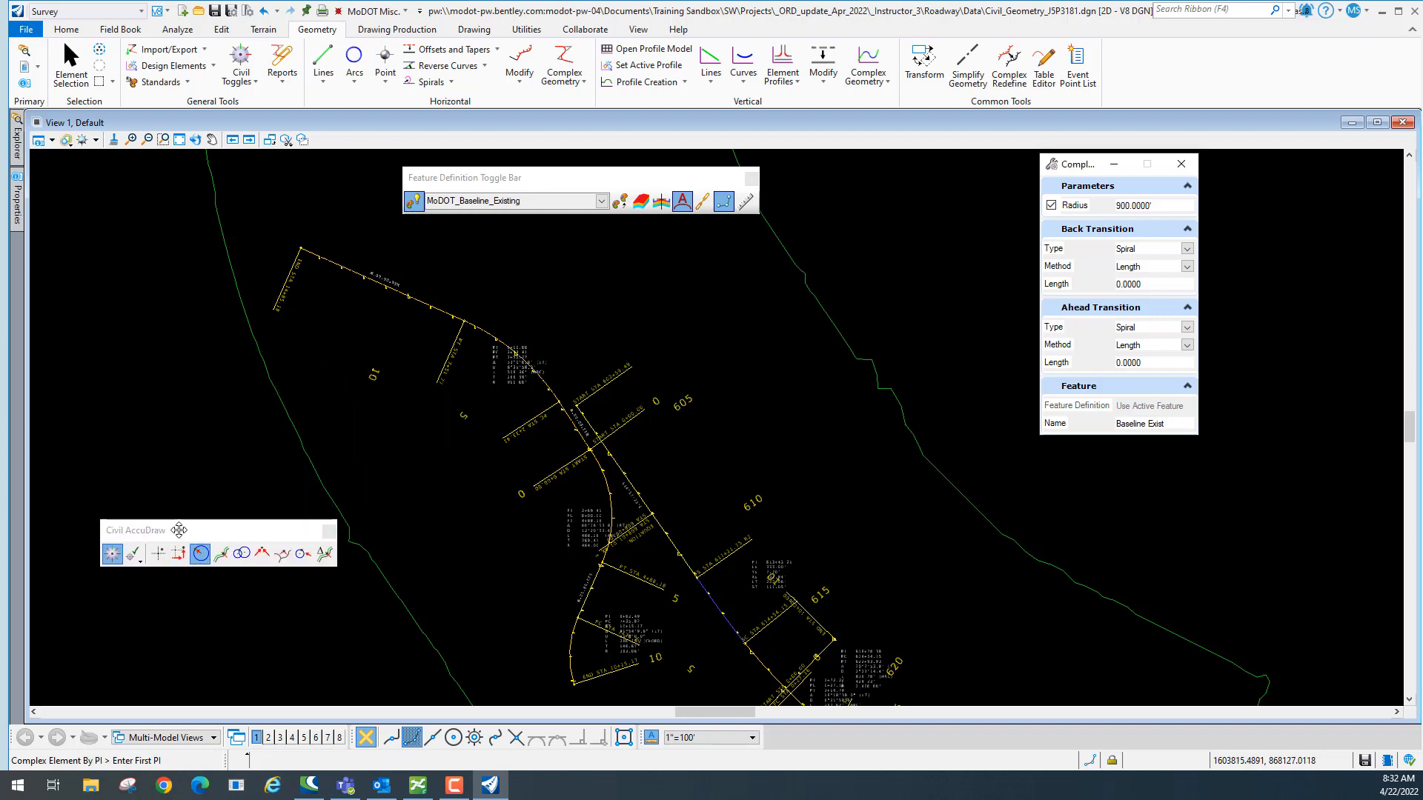
scroll(311, 261, "up", 5)
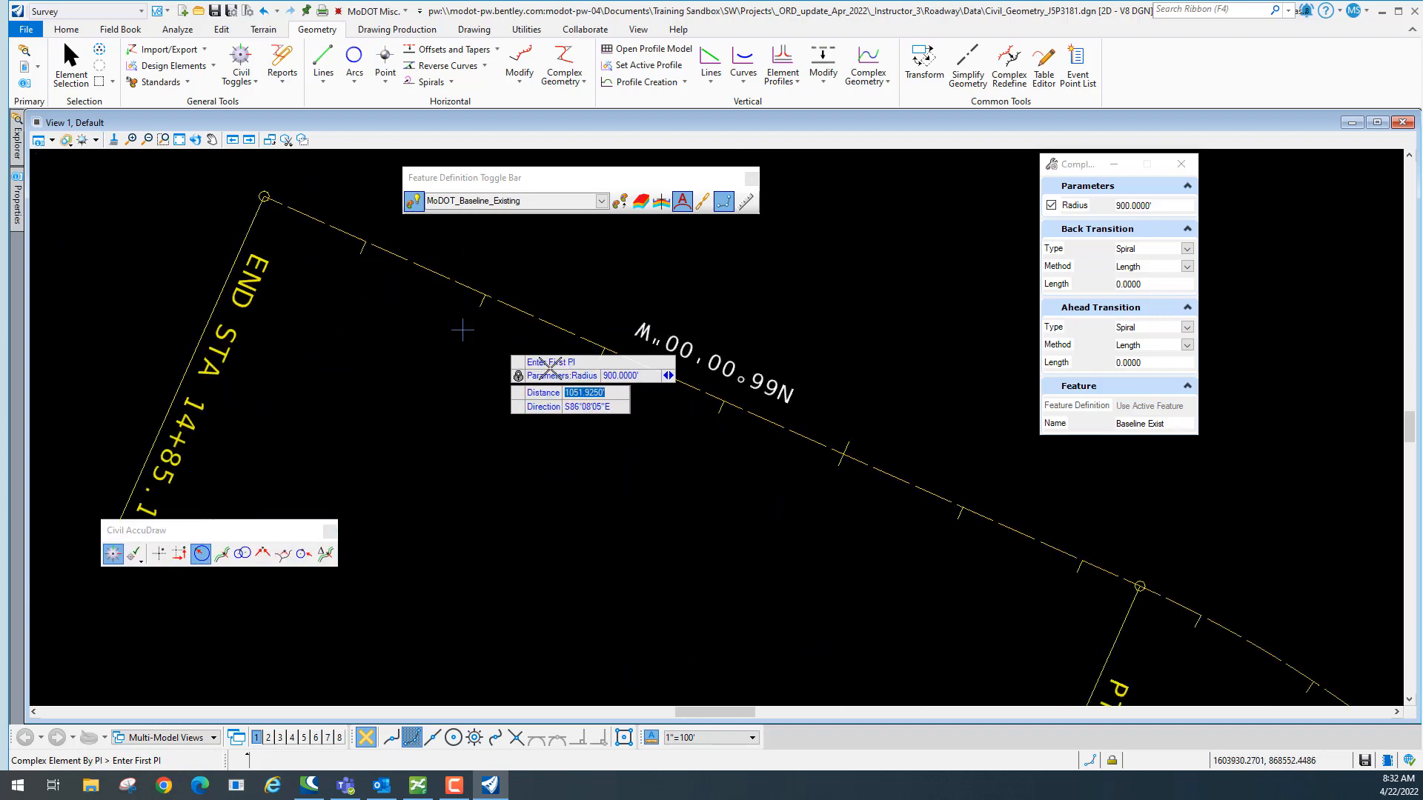
scroll(824, 511, "down", 5)
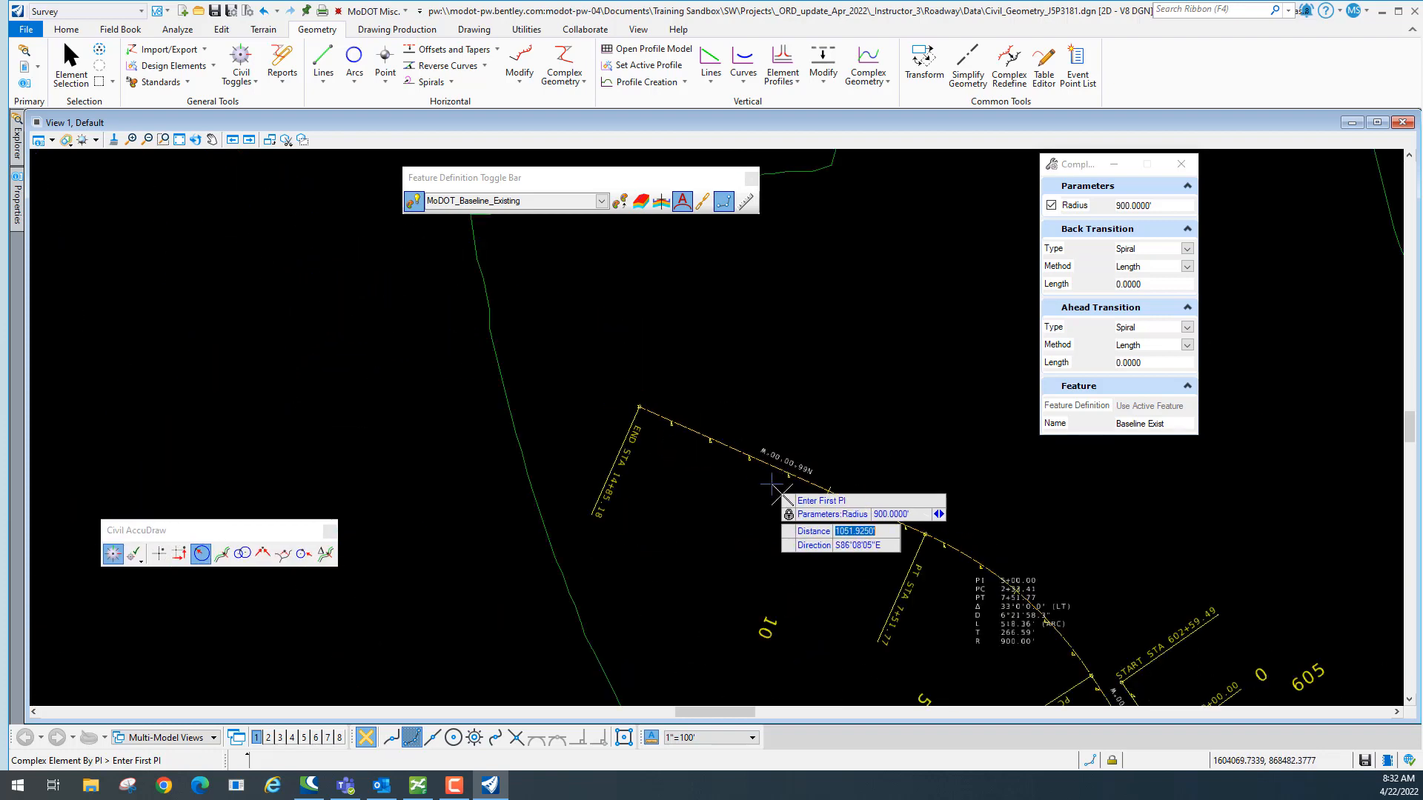
scroll(538, 339, "up", 4)
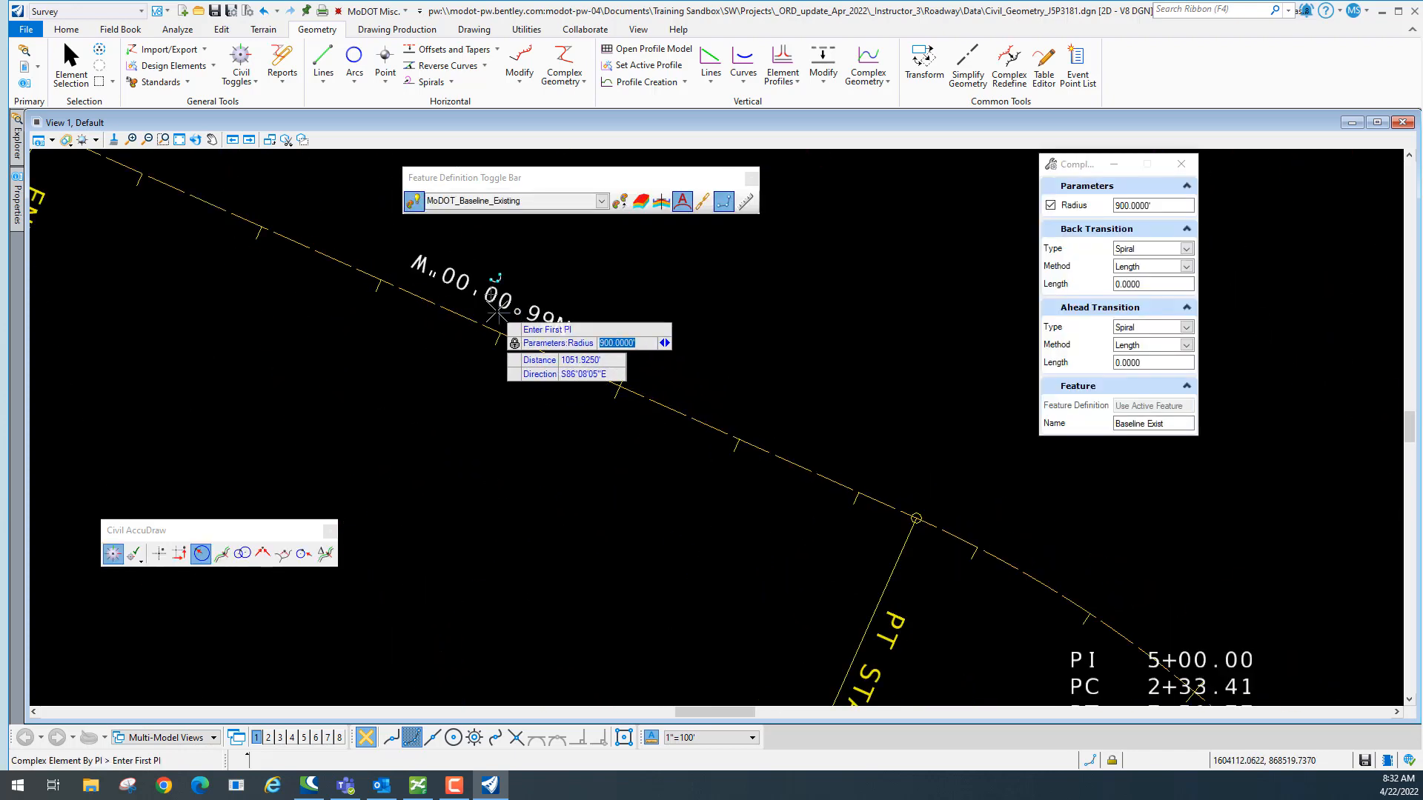
Leave Complex By PI and examine the new ramp baseline's annotation and its placement among the neighbouring alignments.
scroll(549, 348, "down", 2)
middle_click_drag(664, 471, 507, 343)
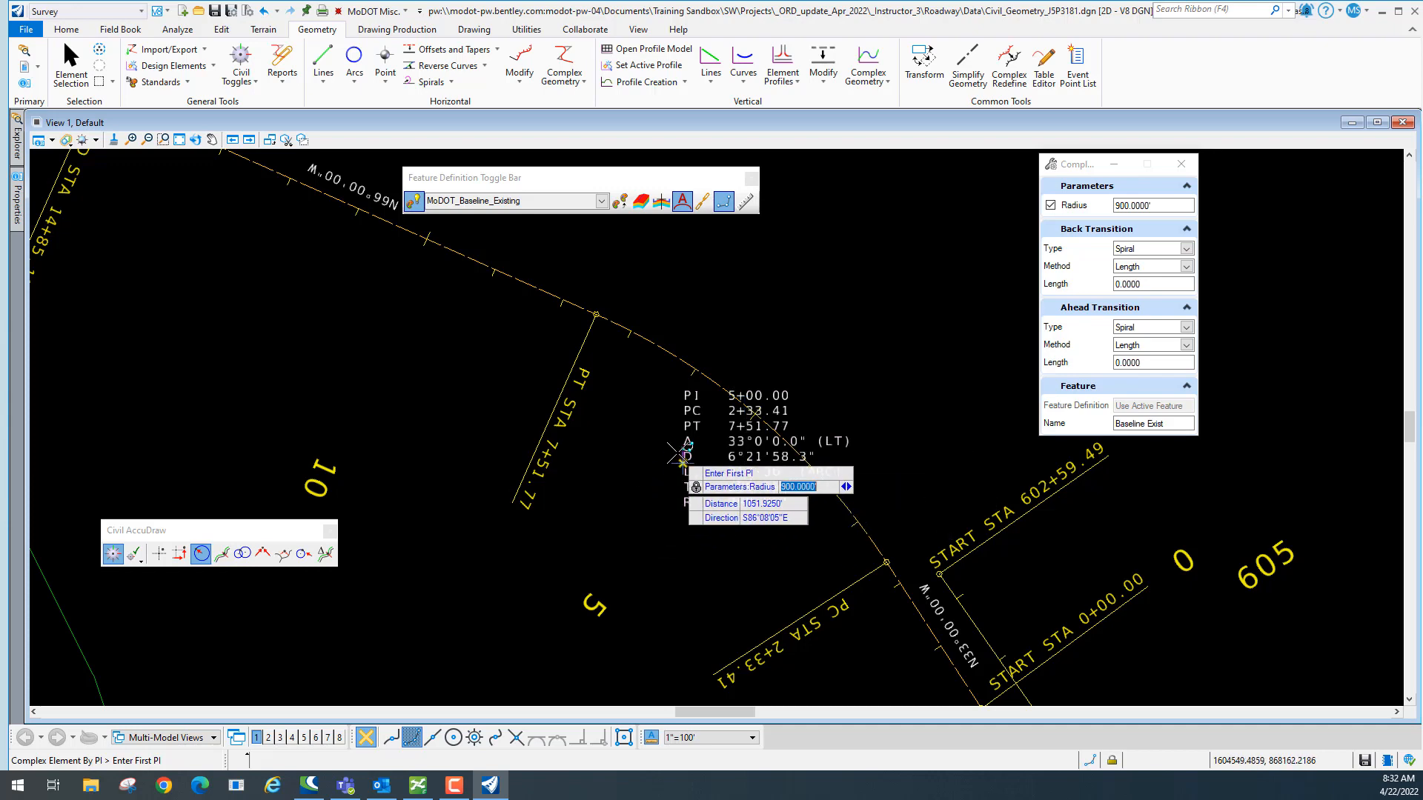
scroll(711, 478, "down", 3)
middle_click_drag(712, 469, 811, 458)
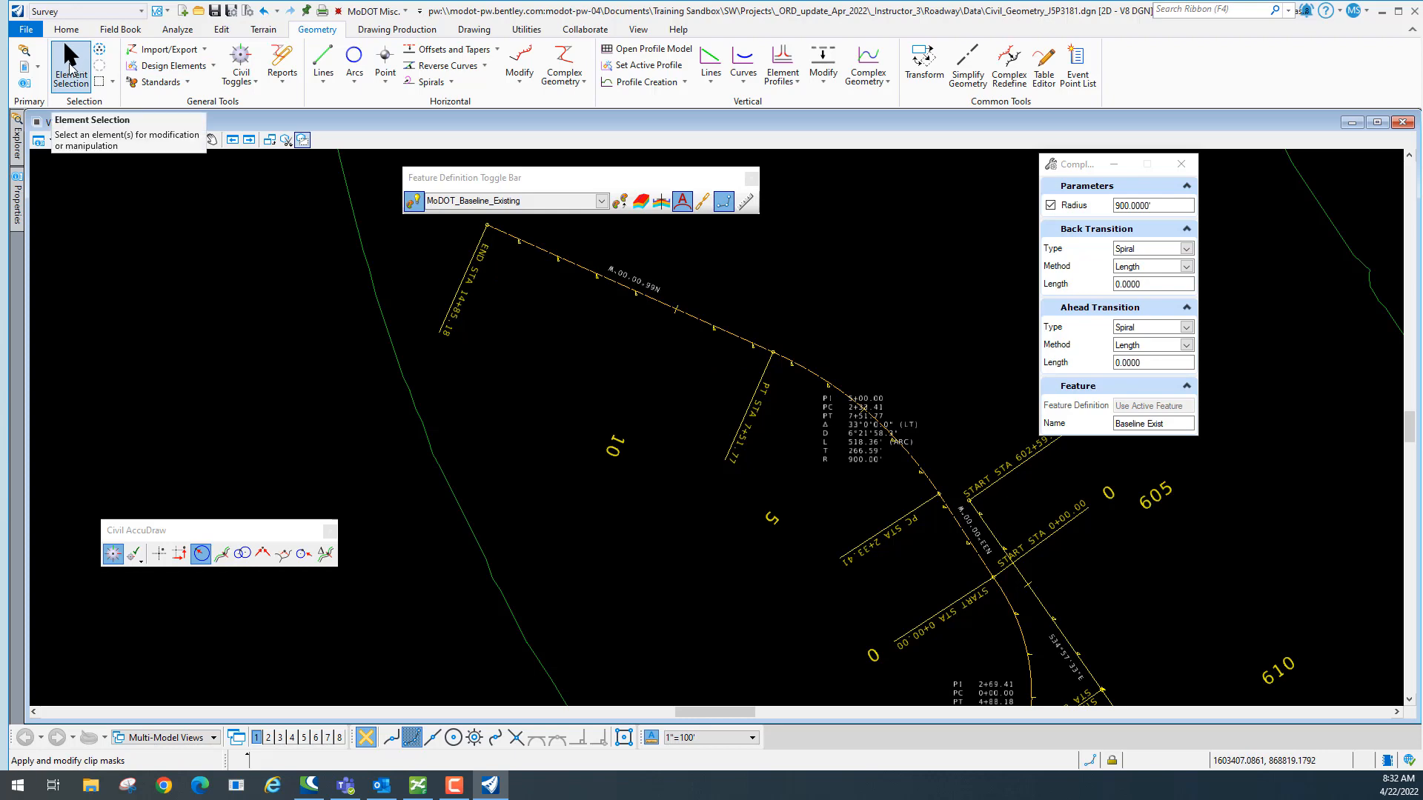
left_click(71, 59)
scroll(615, 393, "down", 3)
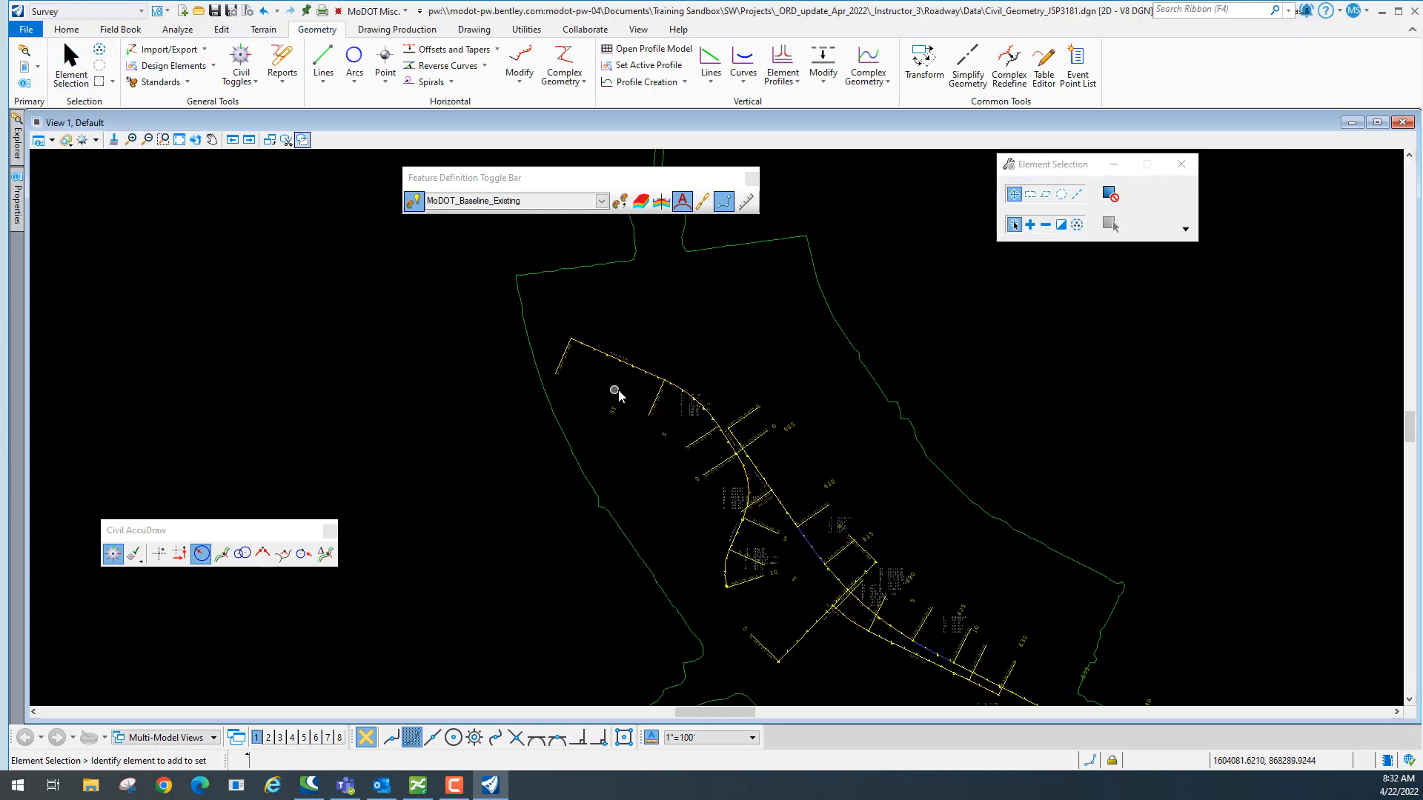
middle_click_drag(643, 449, 590, 381)
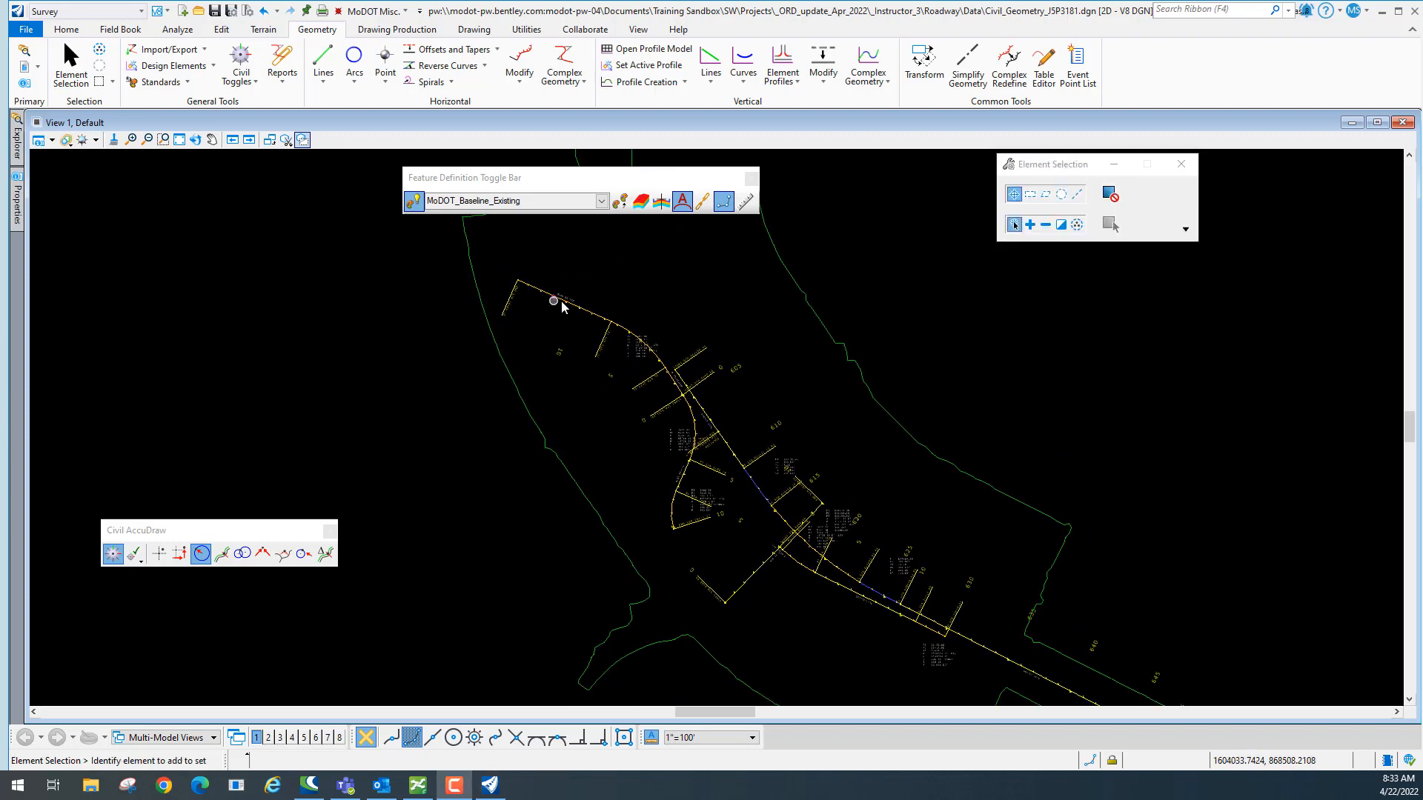
scroll(576, 309, "up", 3)
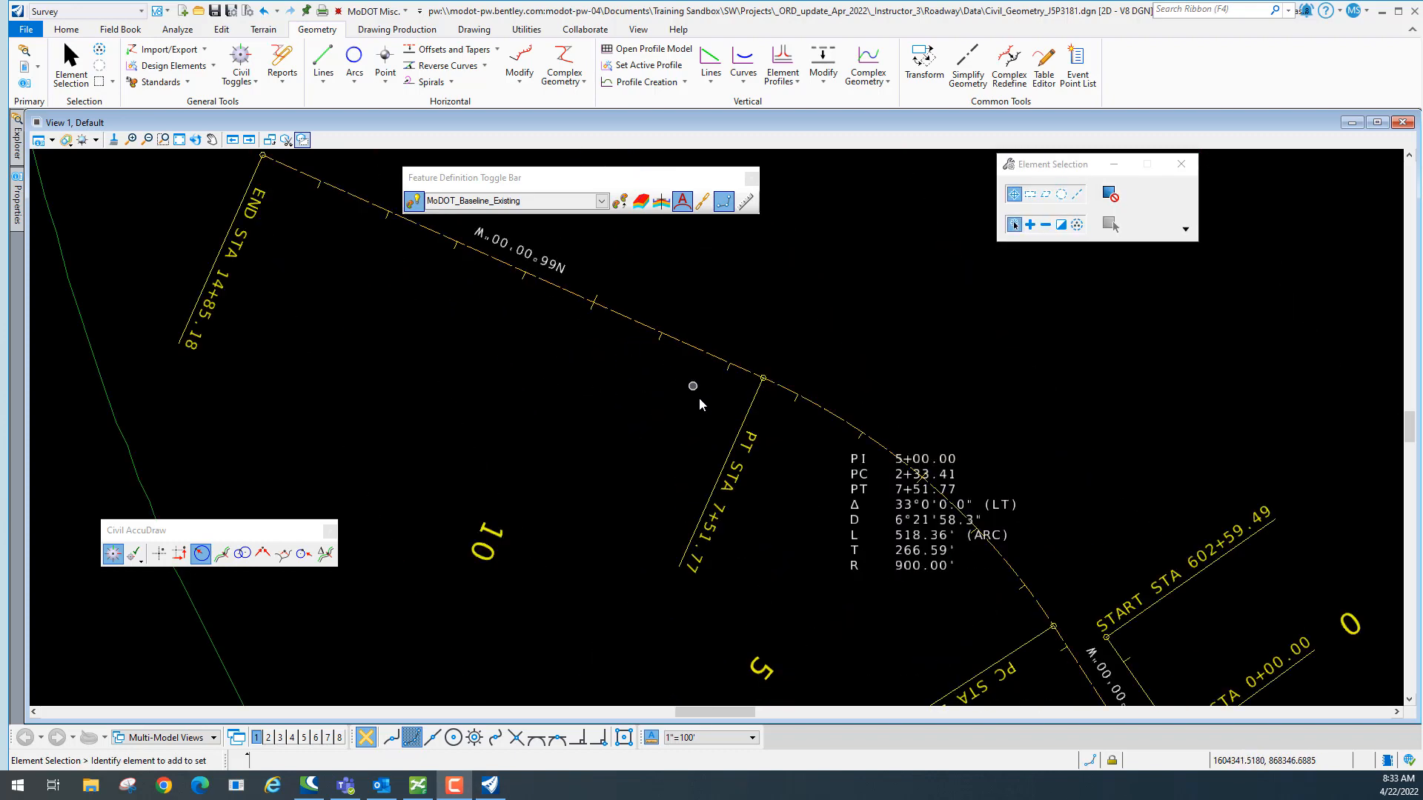
scroll(699, 400, "down", 3)
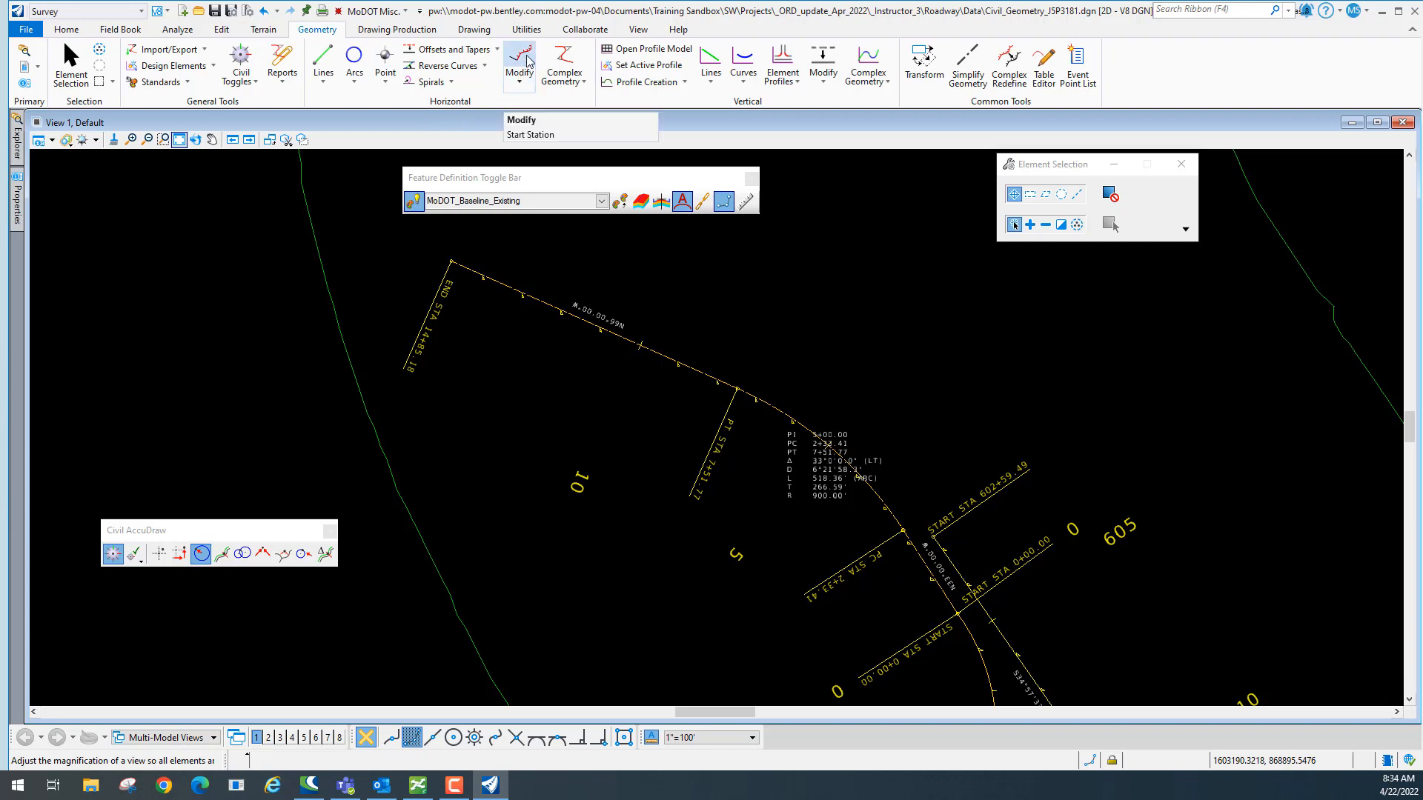
Transpose the new ramp baseline with Transpose Element to reverse its direction.
left_click(528, 89)
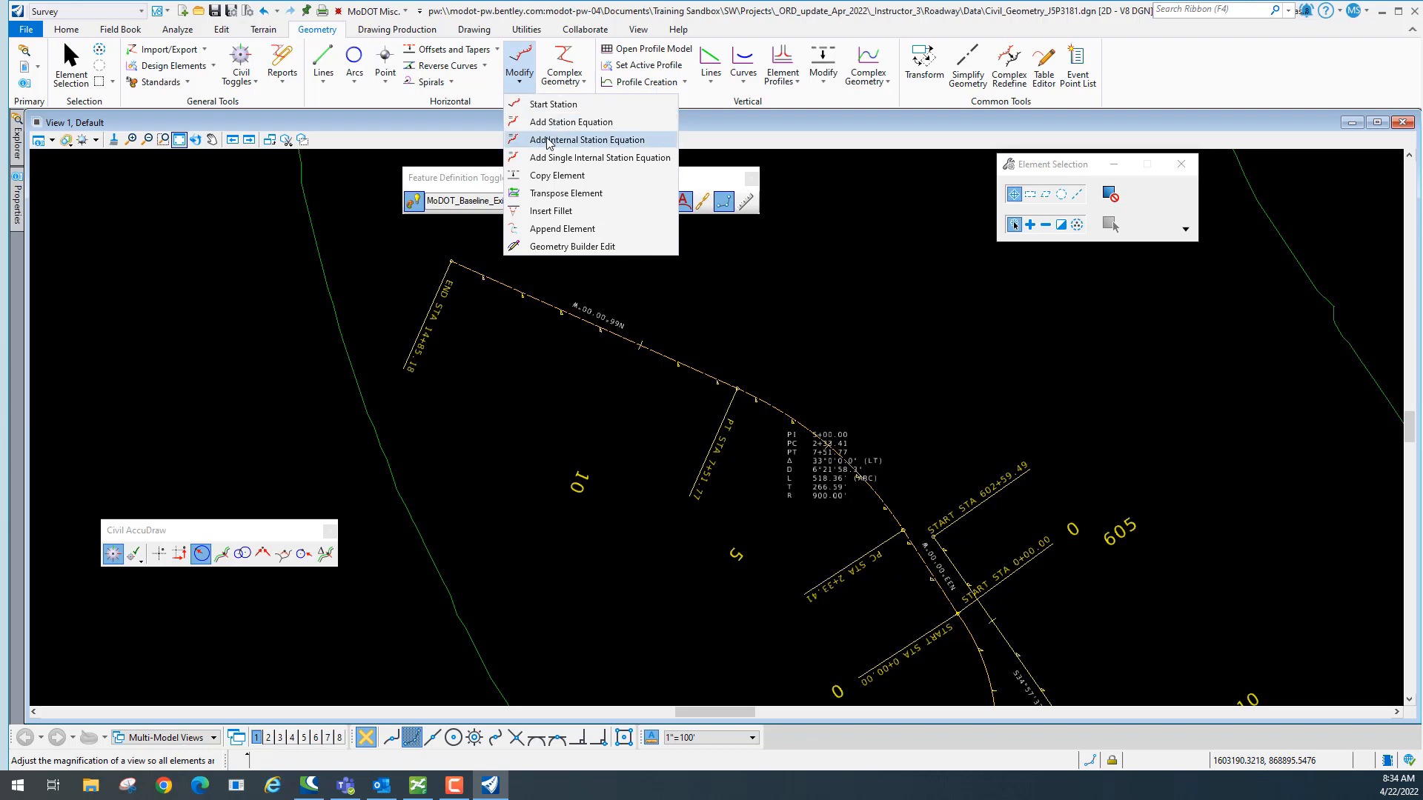
left_click(604, 201)
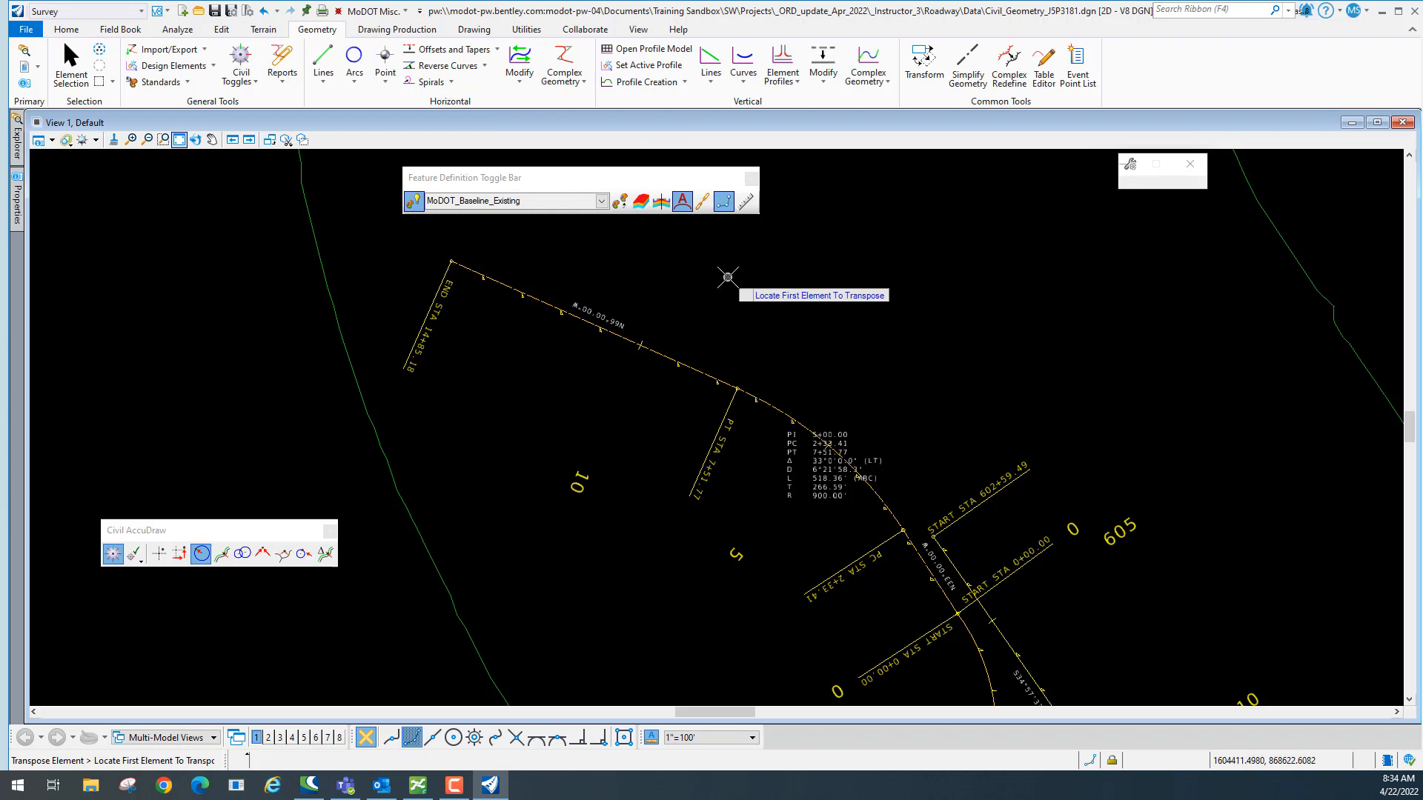
left_click(656, 354)
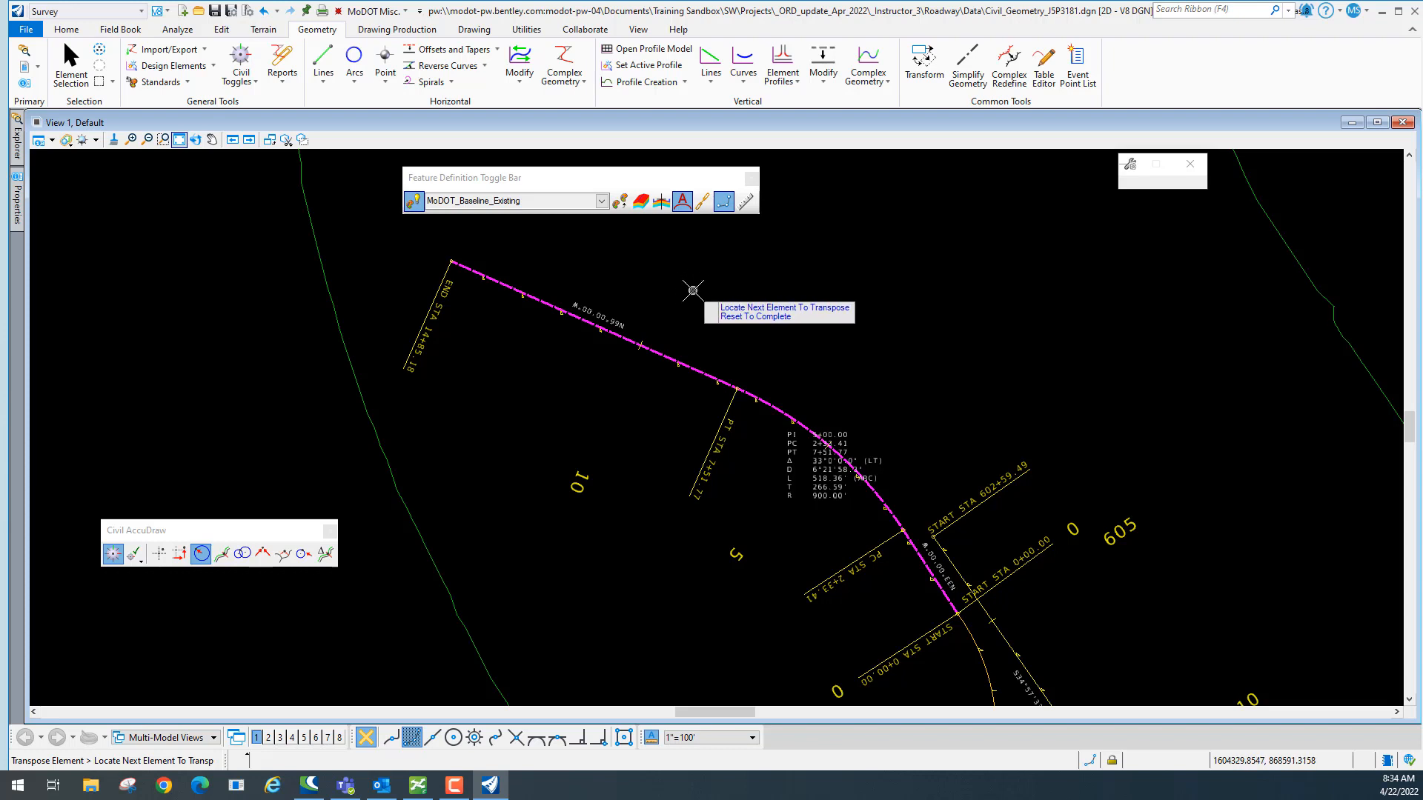
right_click(770, 279)
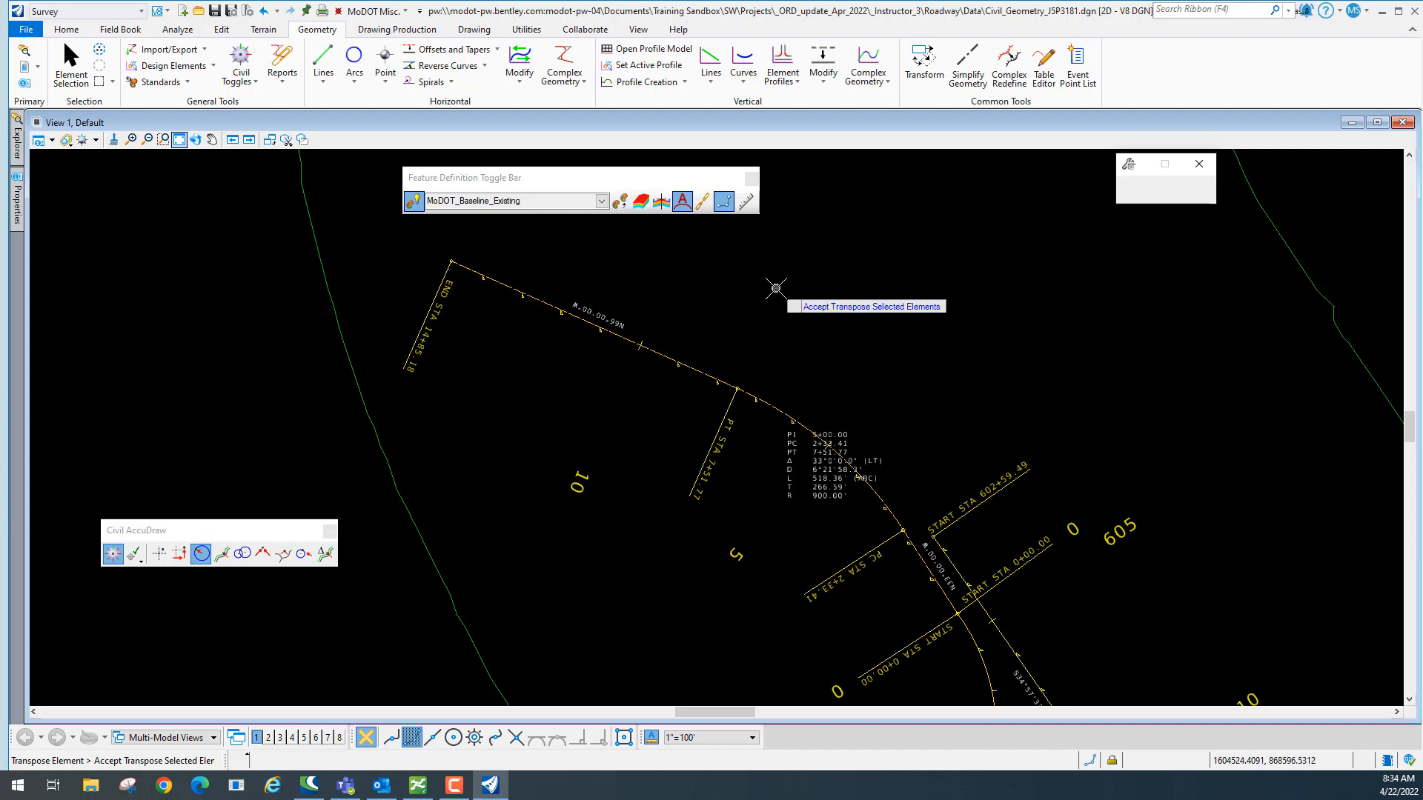
left_click(776, 288)
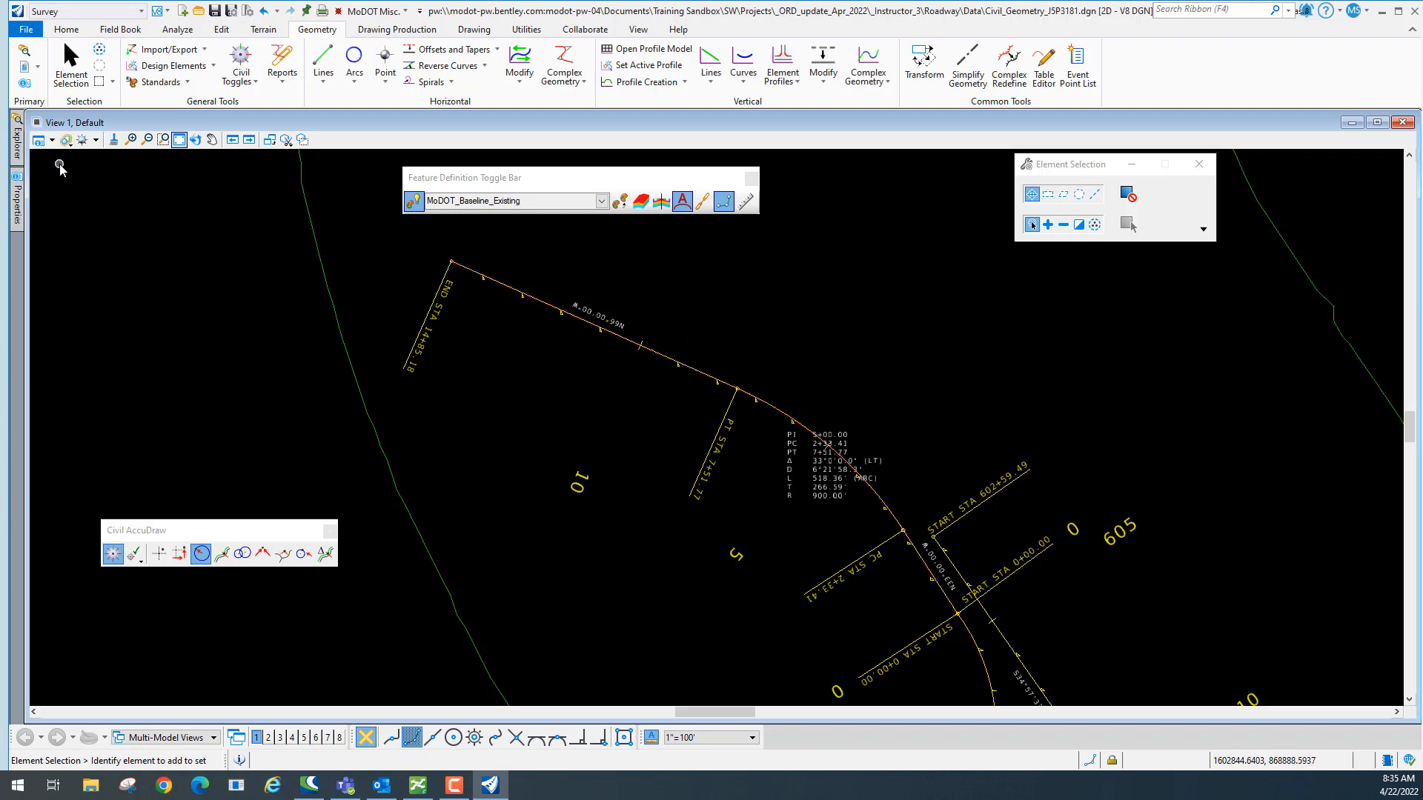
Open the Explorer and widen it so that full element names fit.
left_click(18, 147)
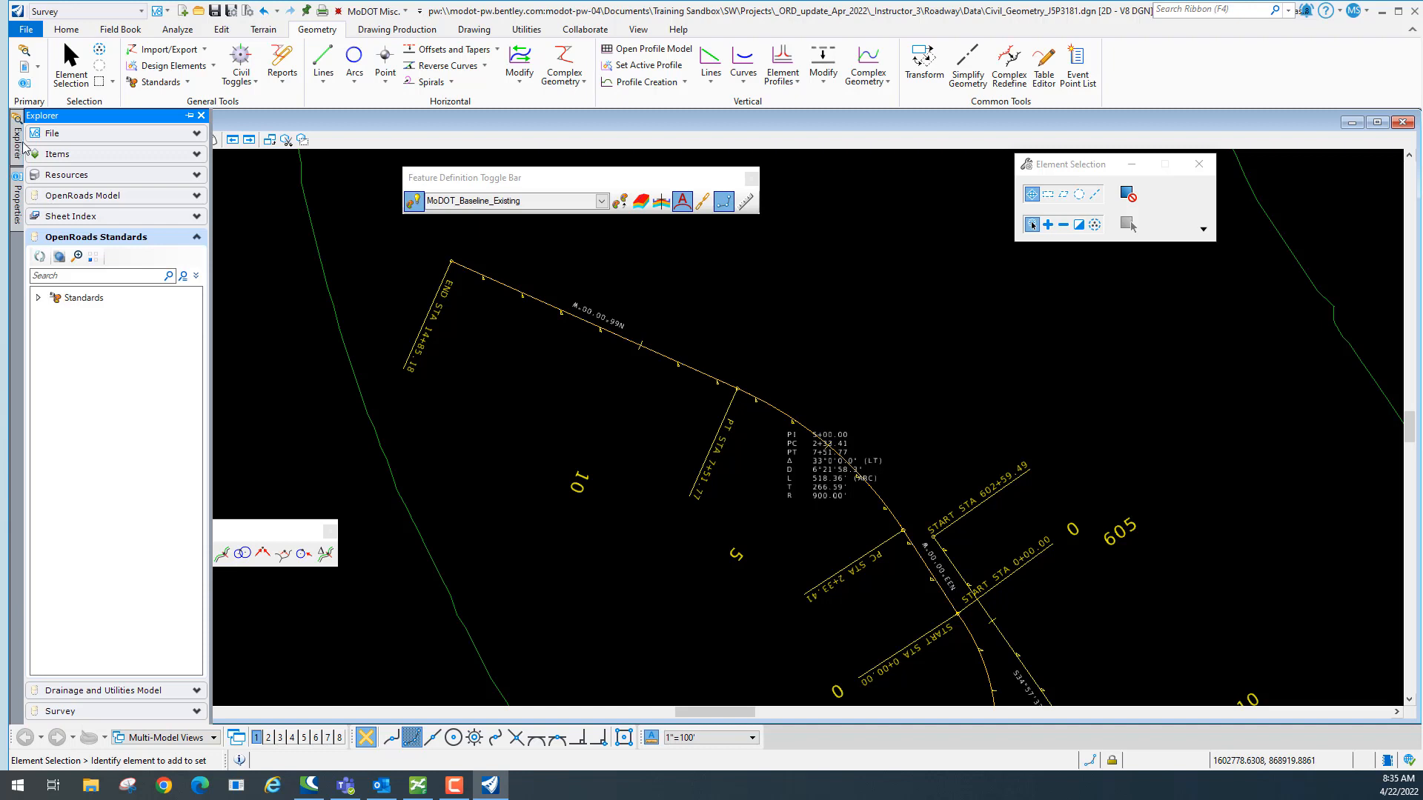
left_click_drag(211, 185, 350, 185)
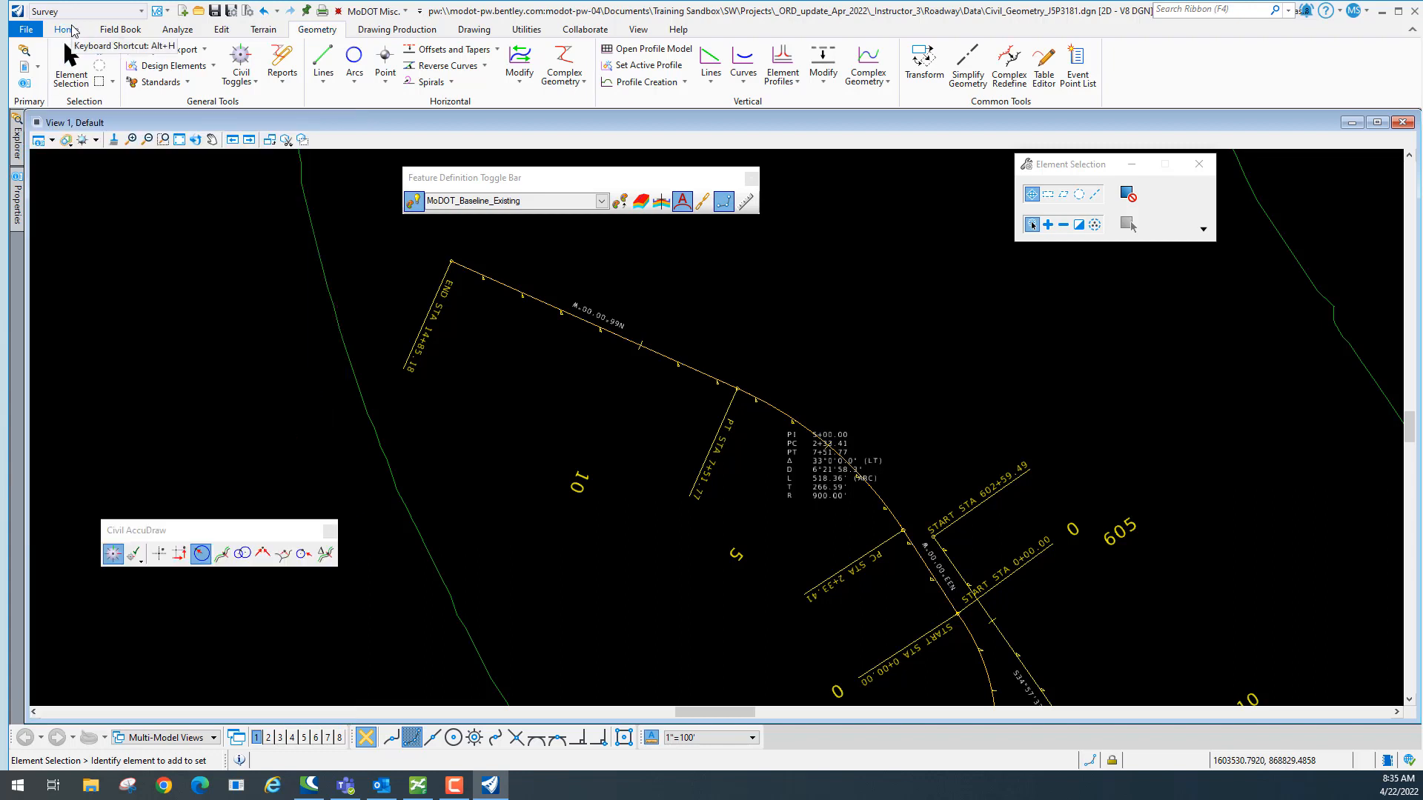
left_click(73, 31)
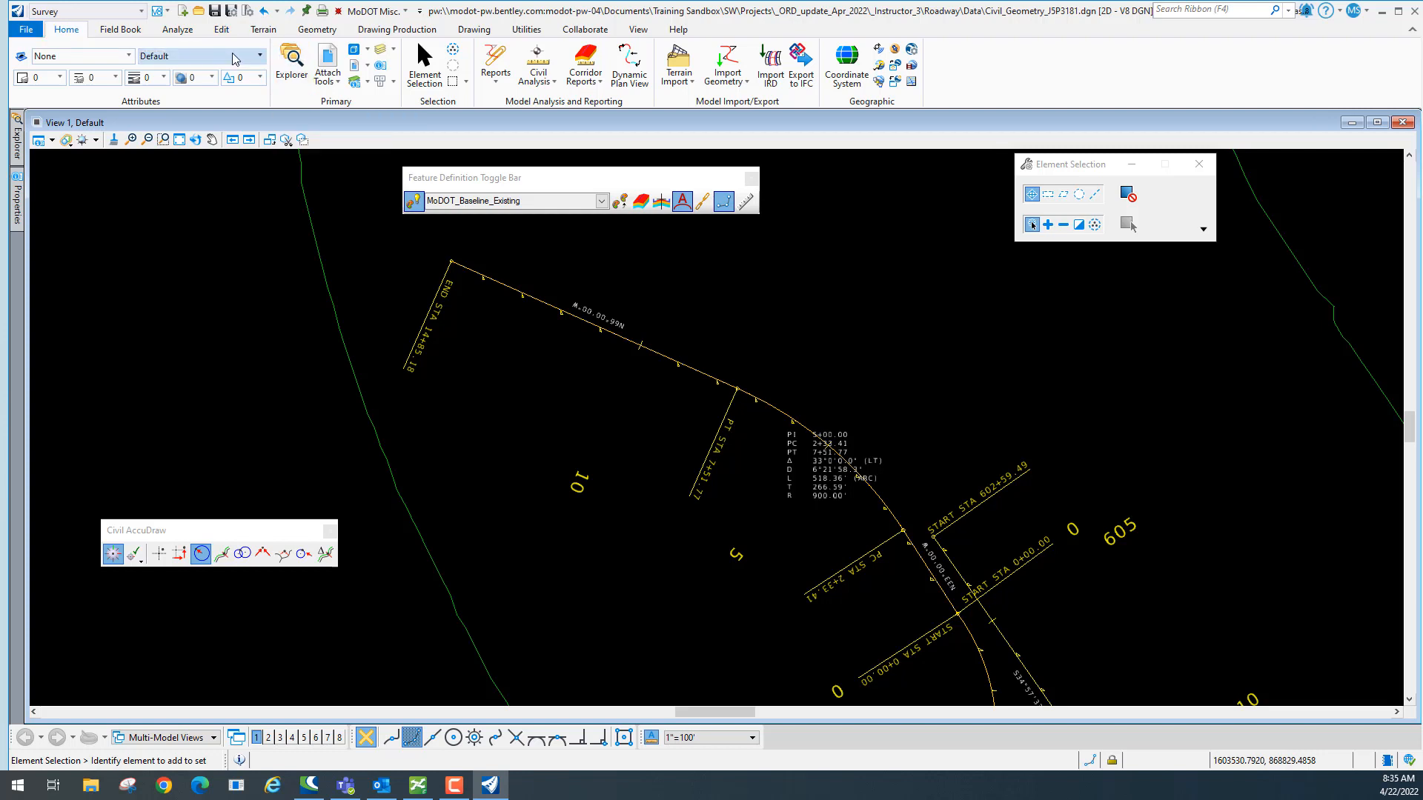
Delete the original Ramp_North complex element from the MoDOT_Baseline_Existing alignments in the OpenRoads Model of Civil_Geometry_J5P3181.dgn.
mouse_move(18, 151)
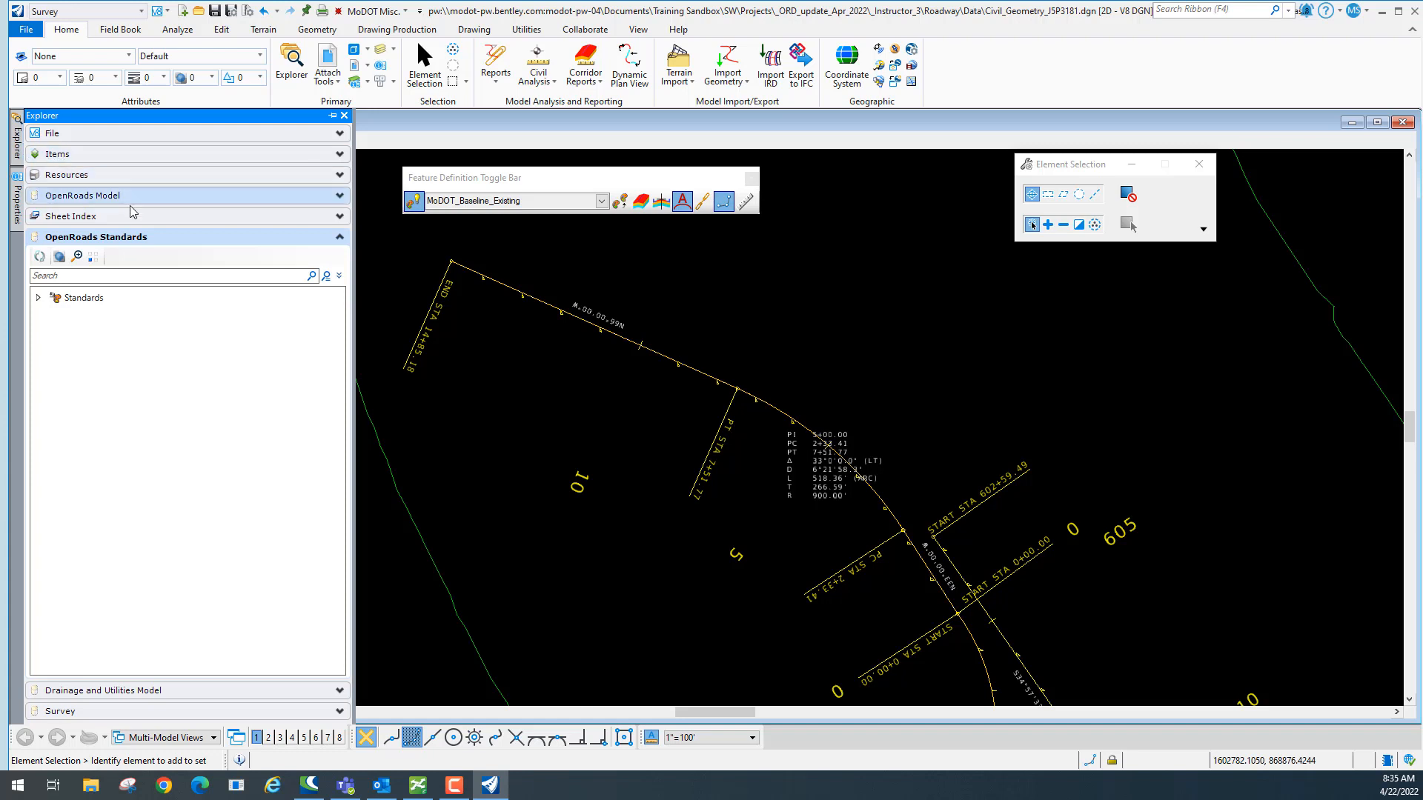
left_click(339, 238)
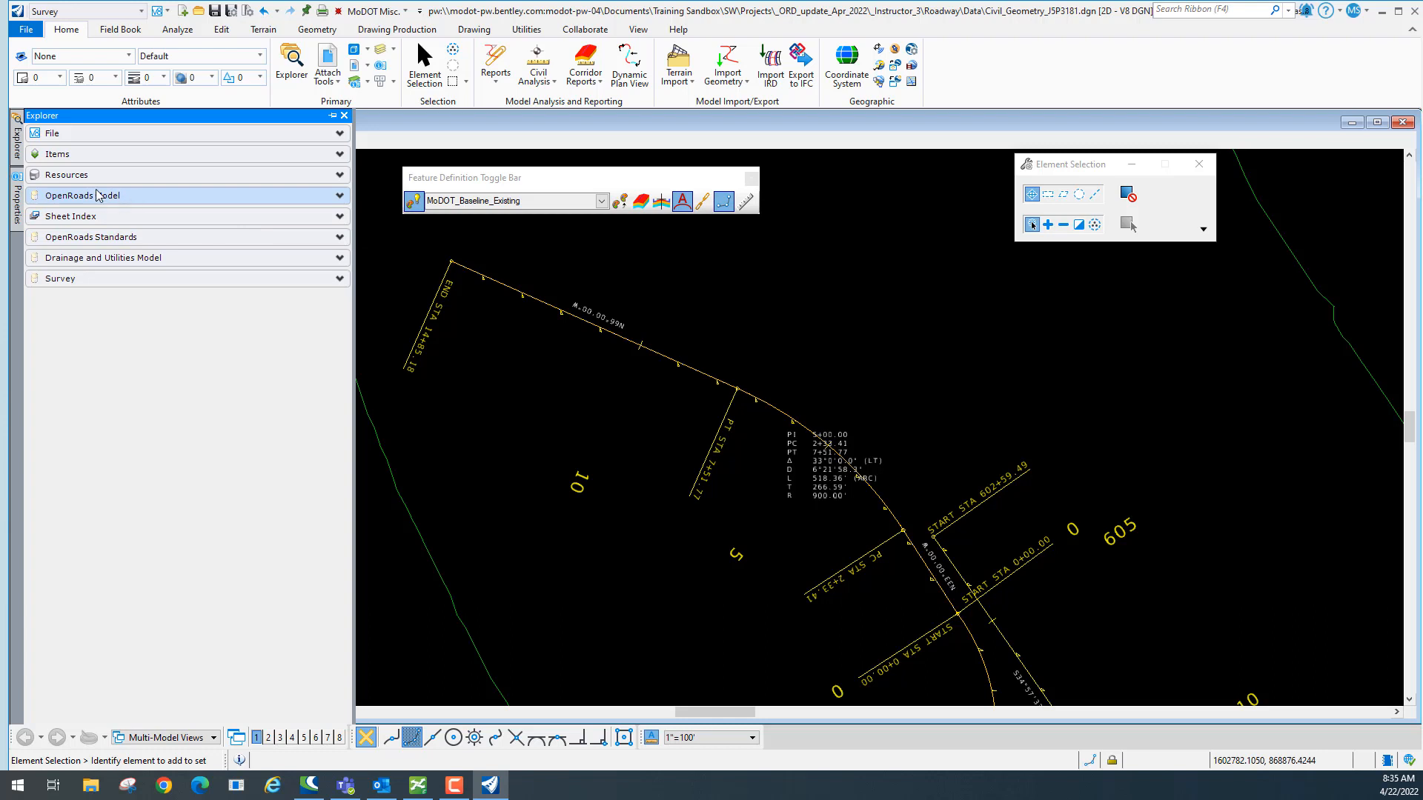
left_click(340, 196)
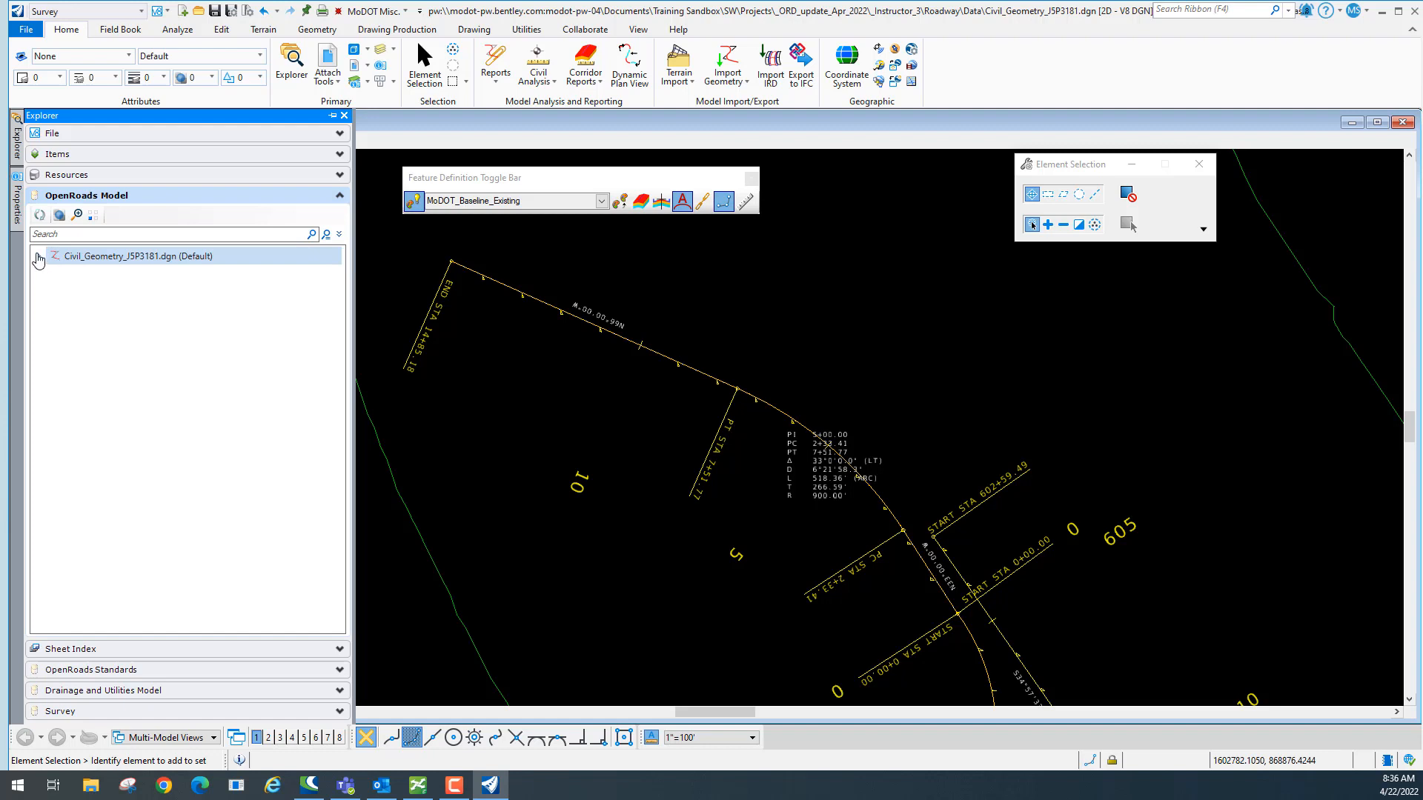
left_click(38, 257)
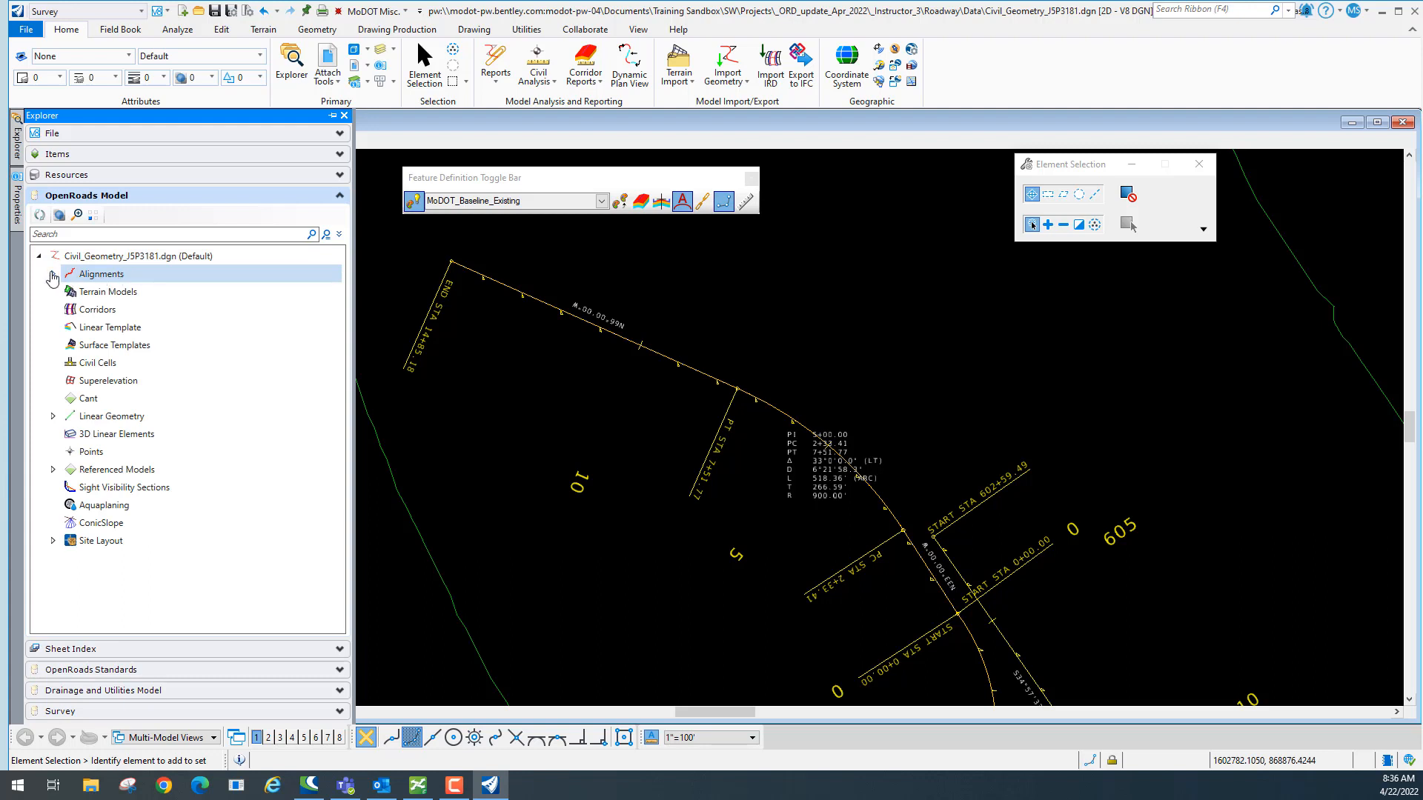
left_click(53, 275)
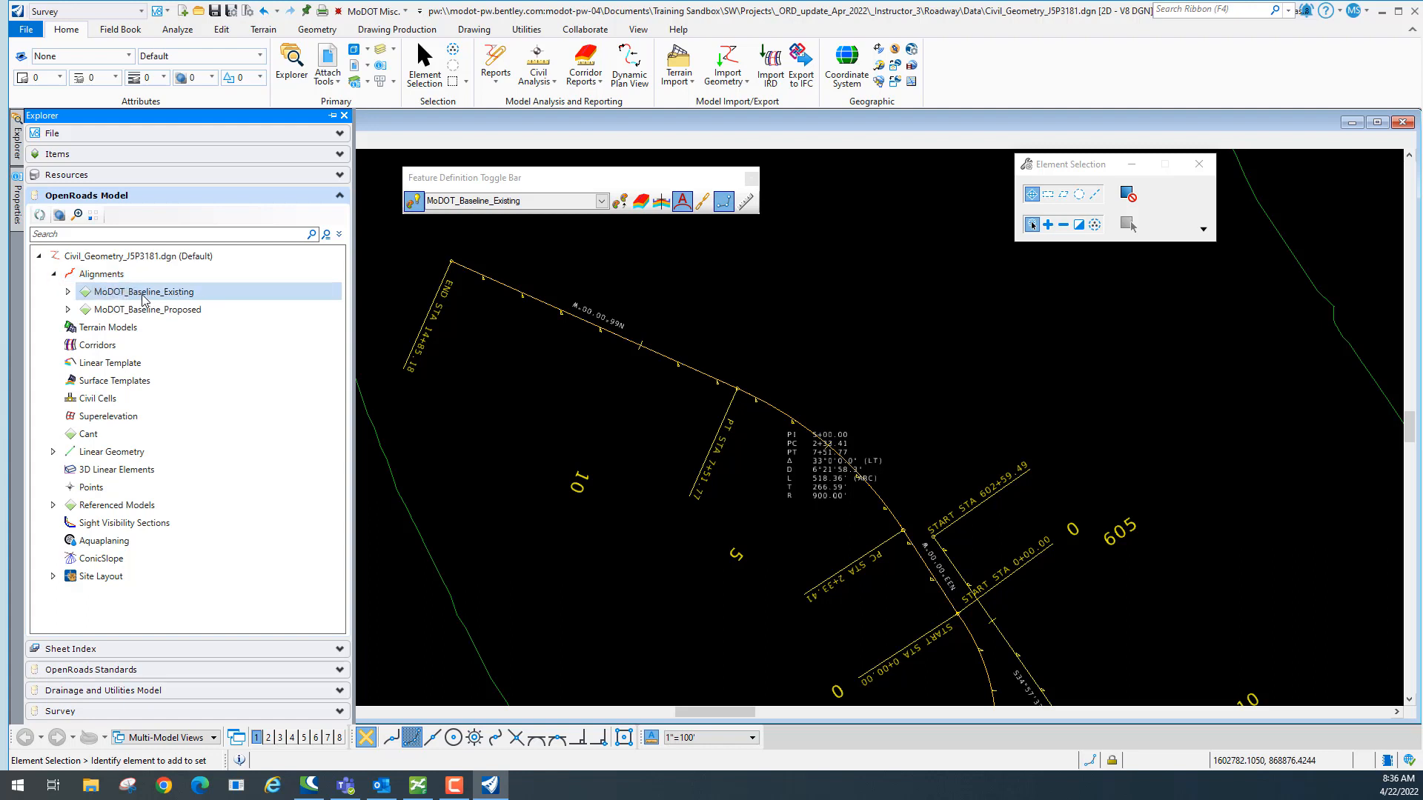
left_click(69, 292)
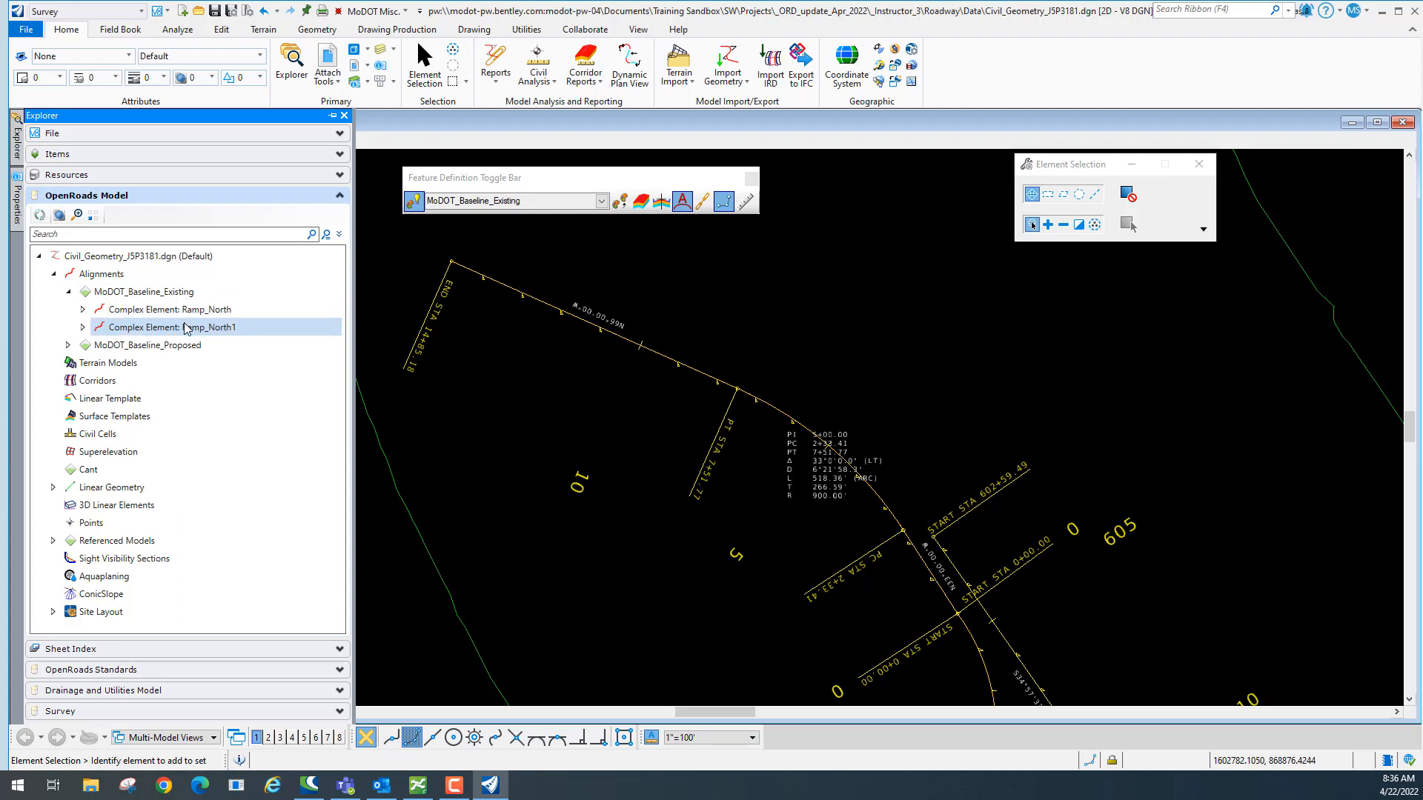
right_click(222, 313)
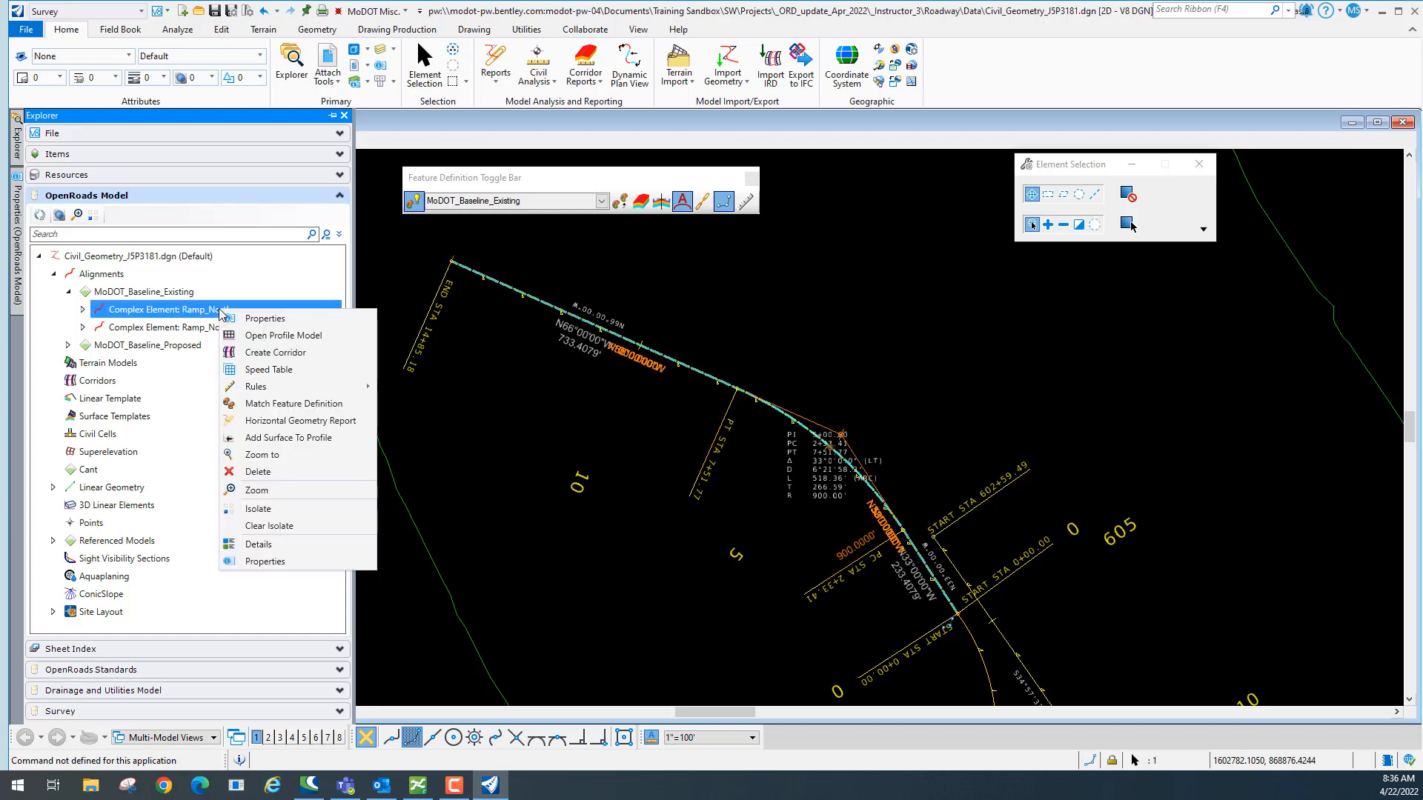
left_click(260, 472)
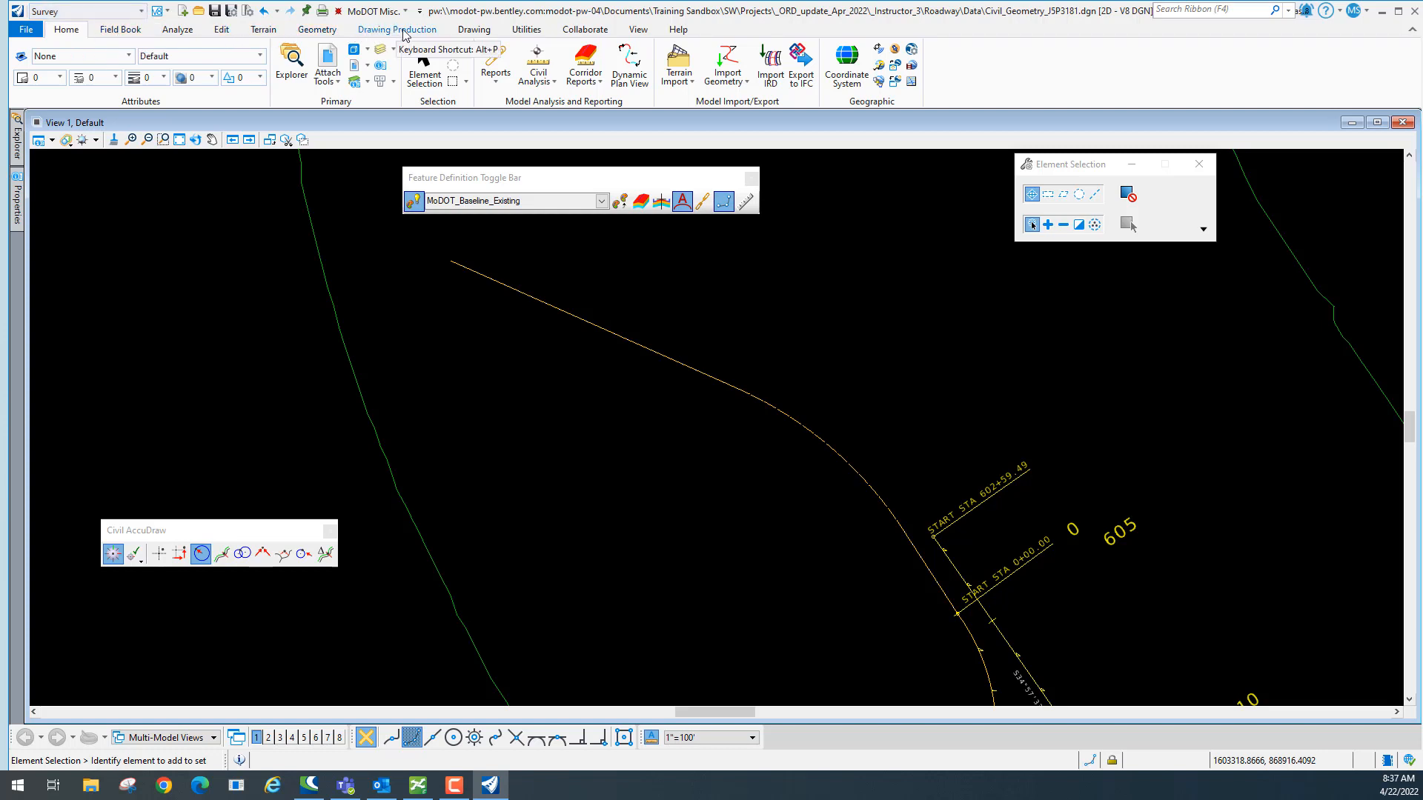
Annotate the transposed ramp baseline with Annotate Element, with Override Annotation Group turned off.
left_click(413, 34)
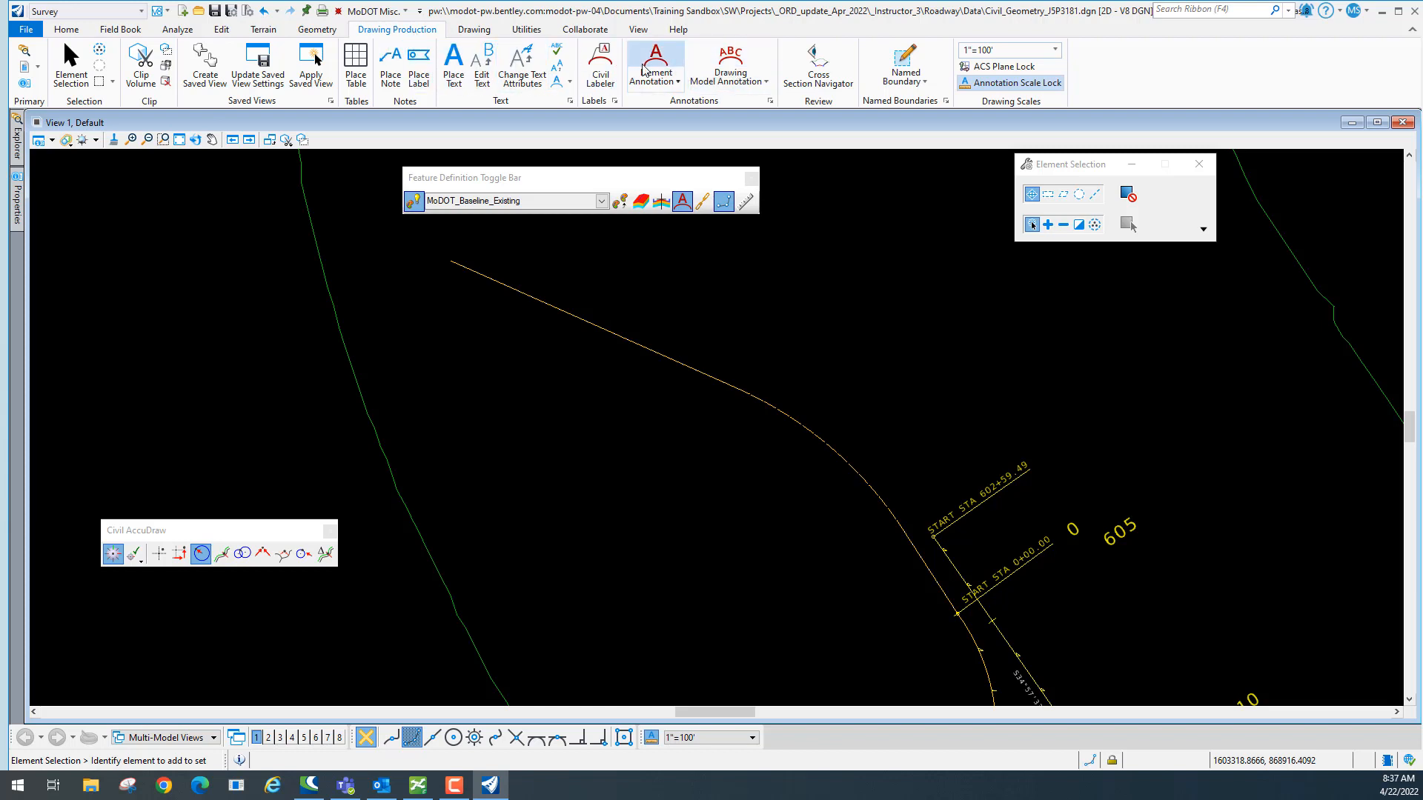
left_click(677, 83)
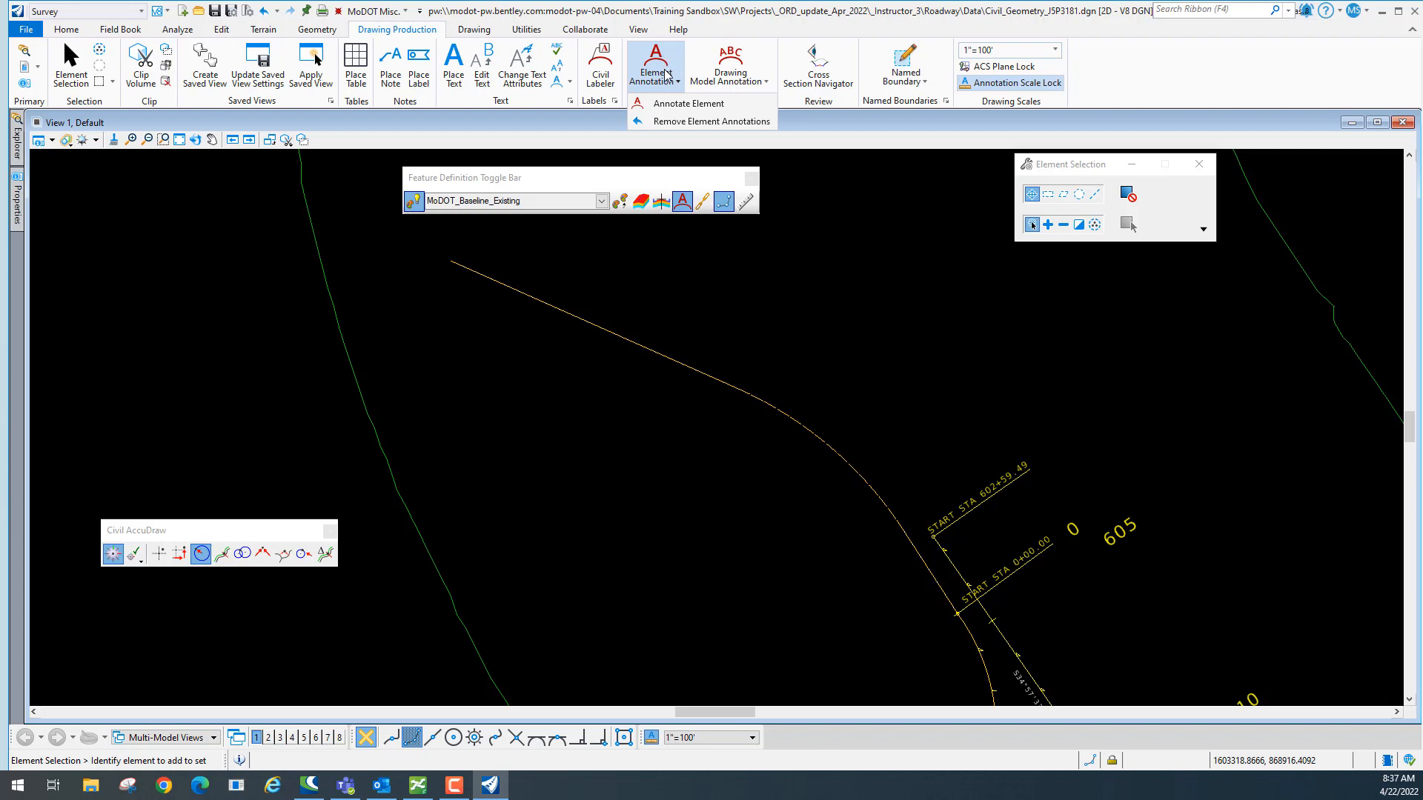
left_click(688, 104)
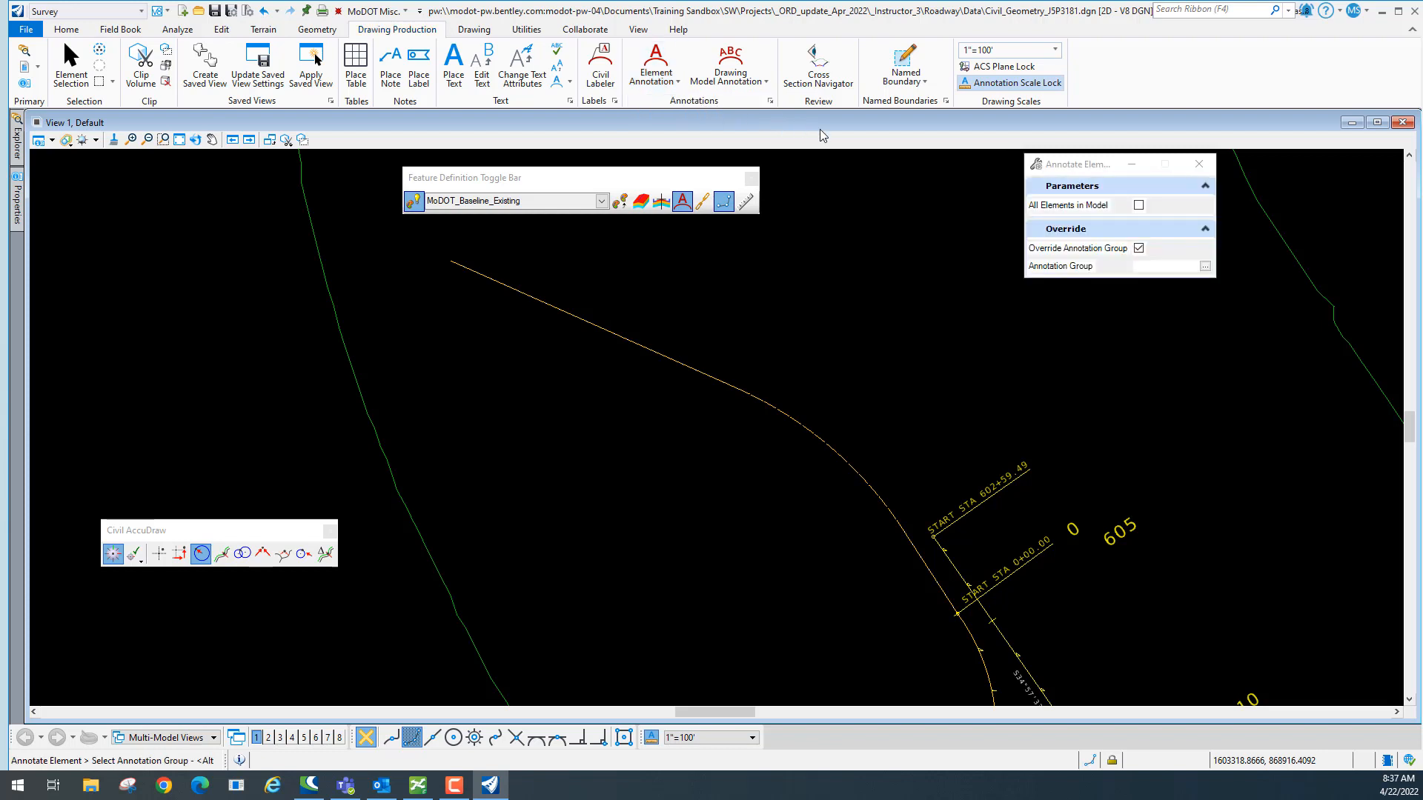
left_click_drag(1071, 171, 917, 185)
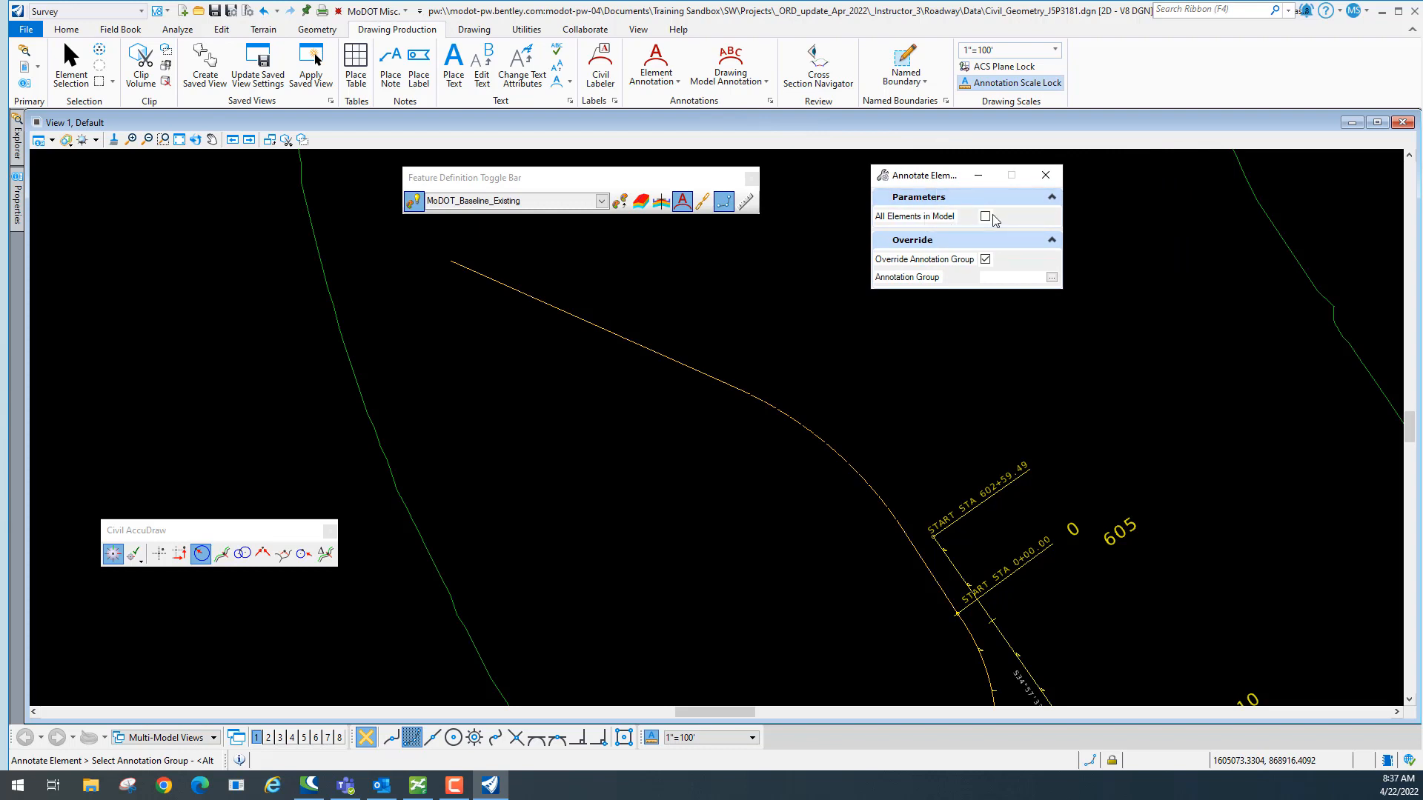
left_click(985, 259)
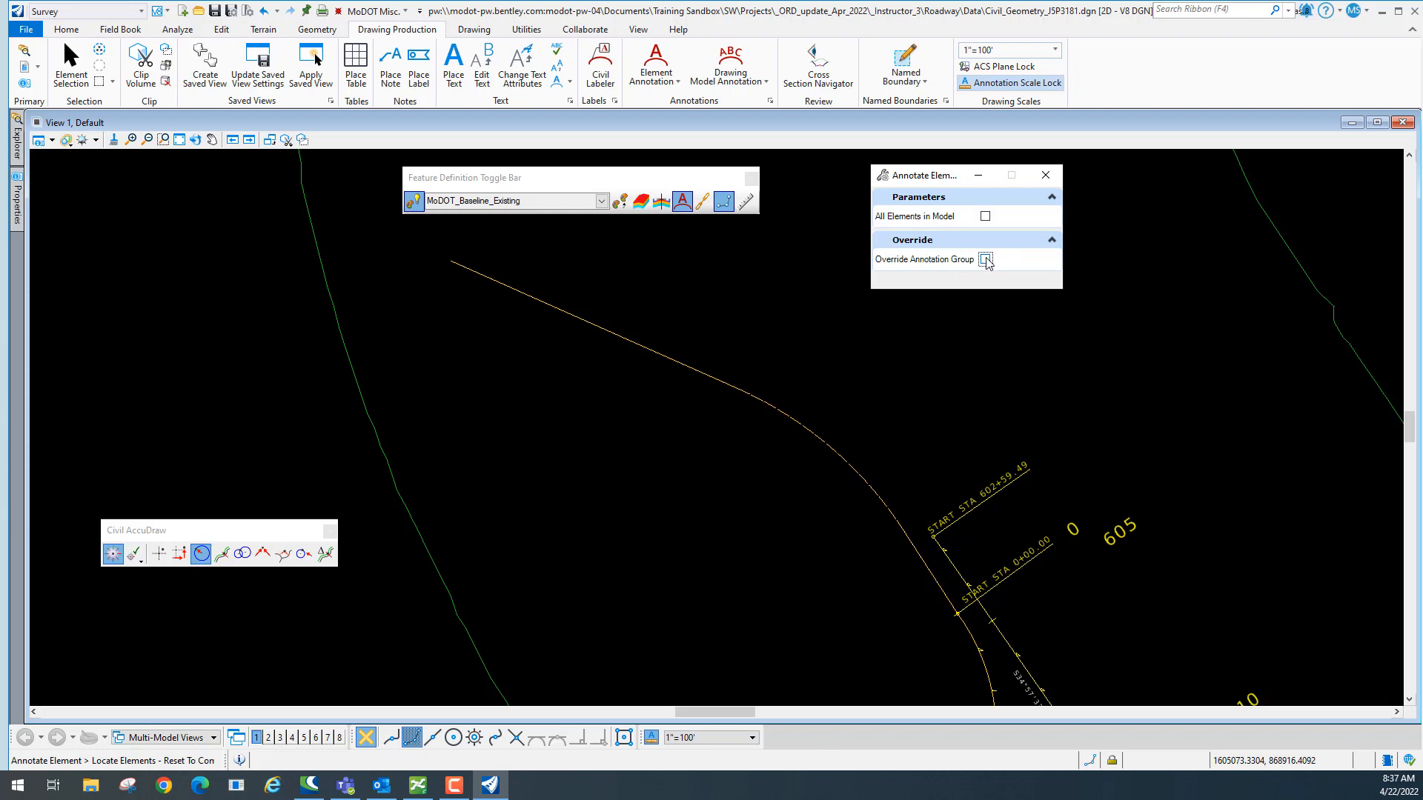
left_click(985, 260)
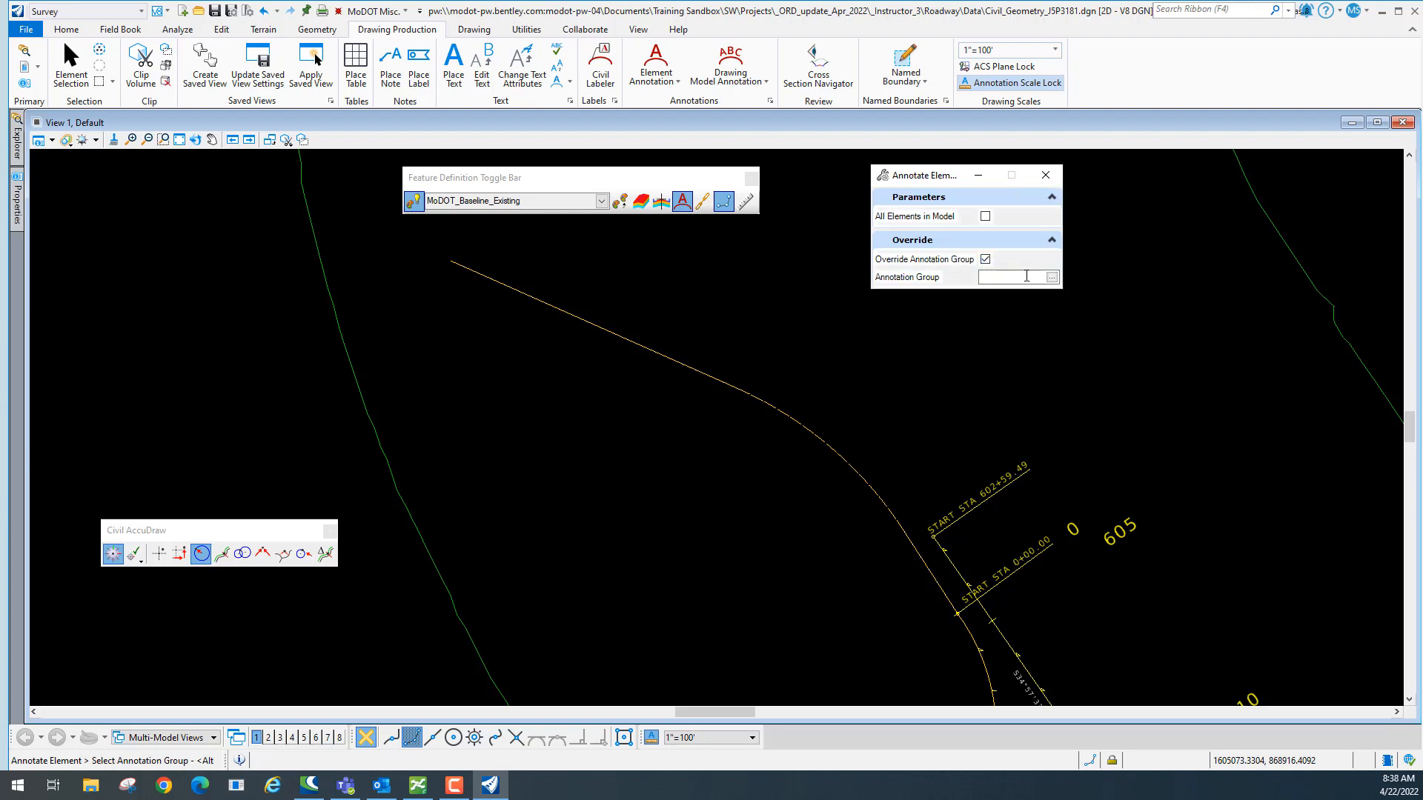
left_click(985, 259)
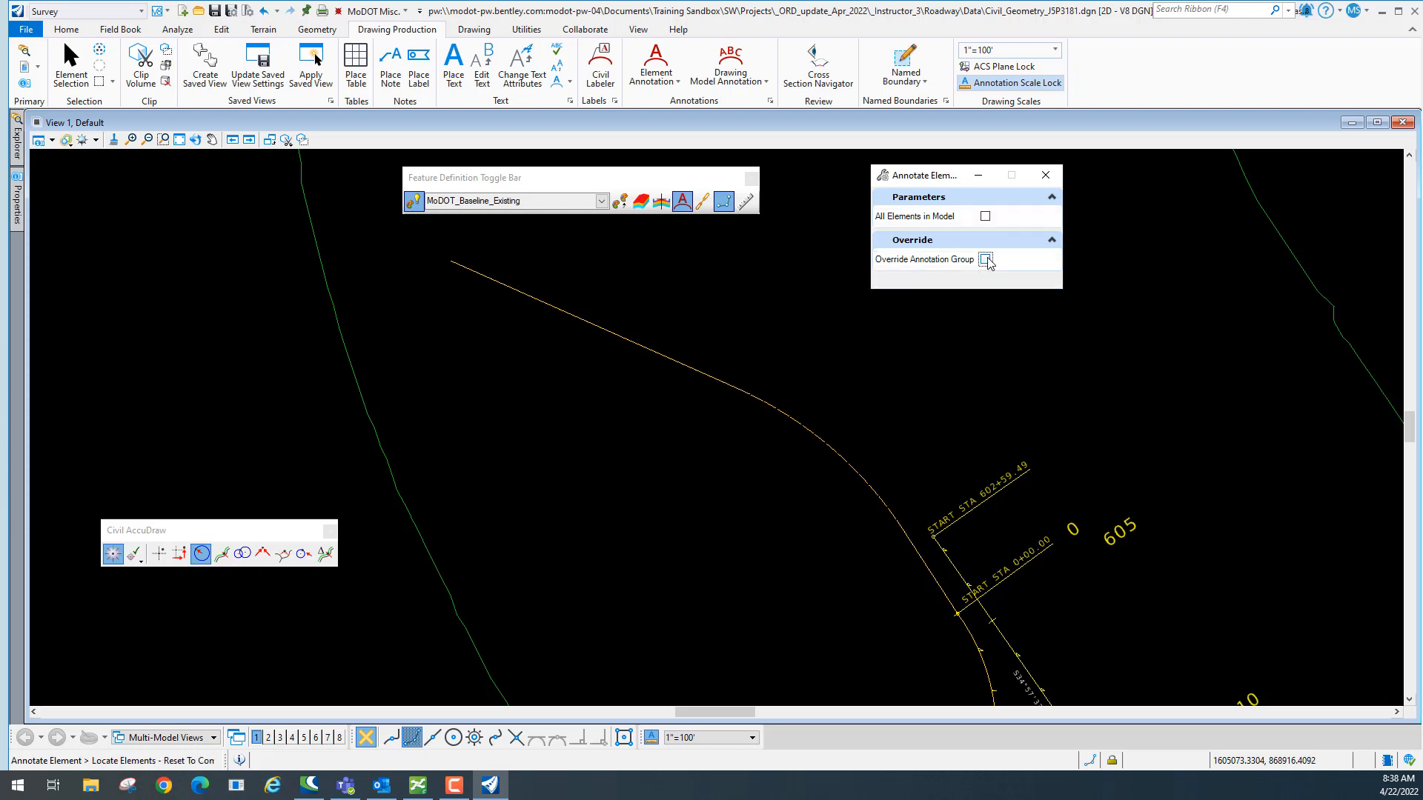
left_click_drag(935, 176, 980, 224)
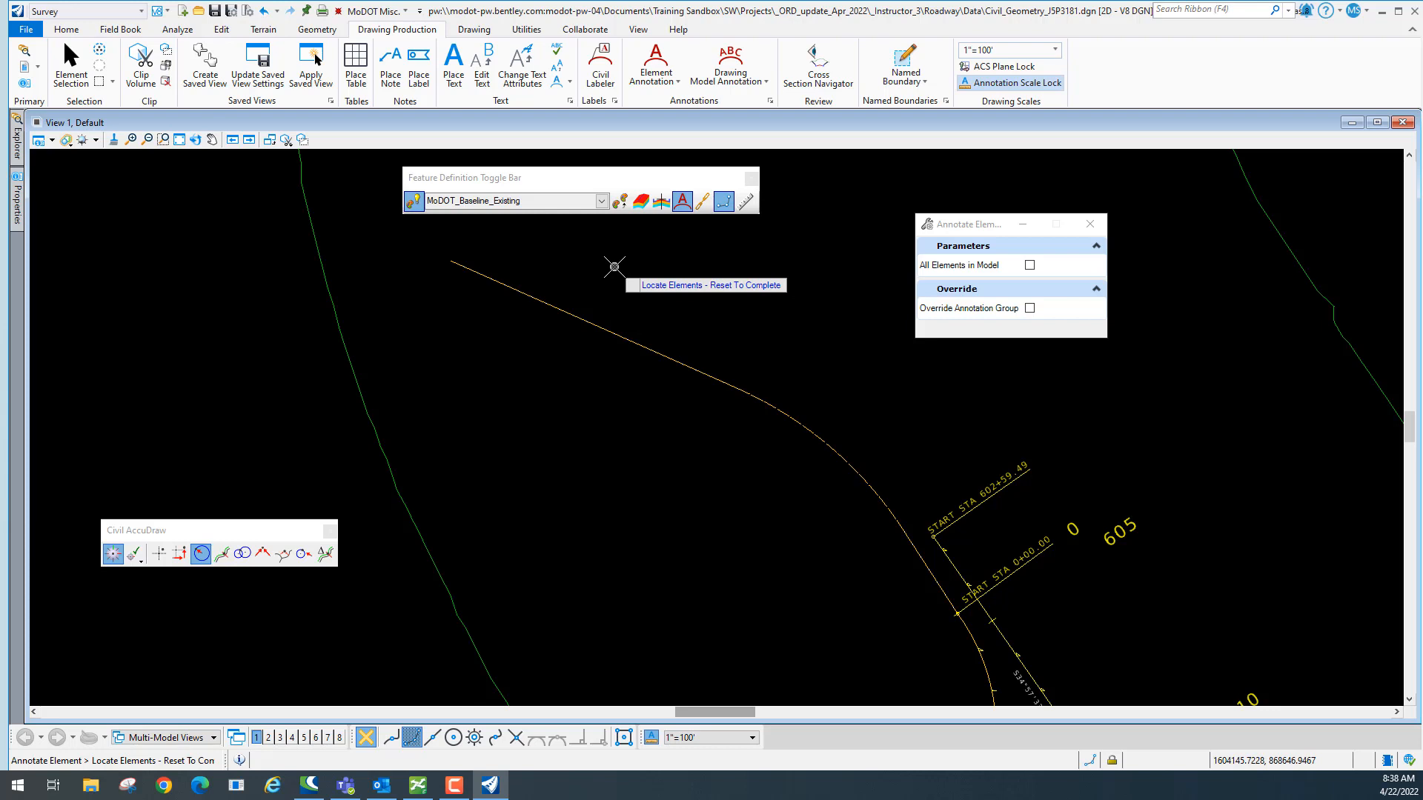
left_click(789, 416)
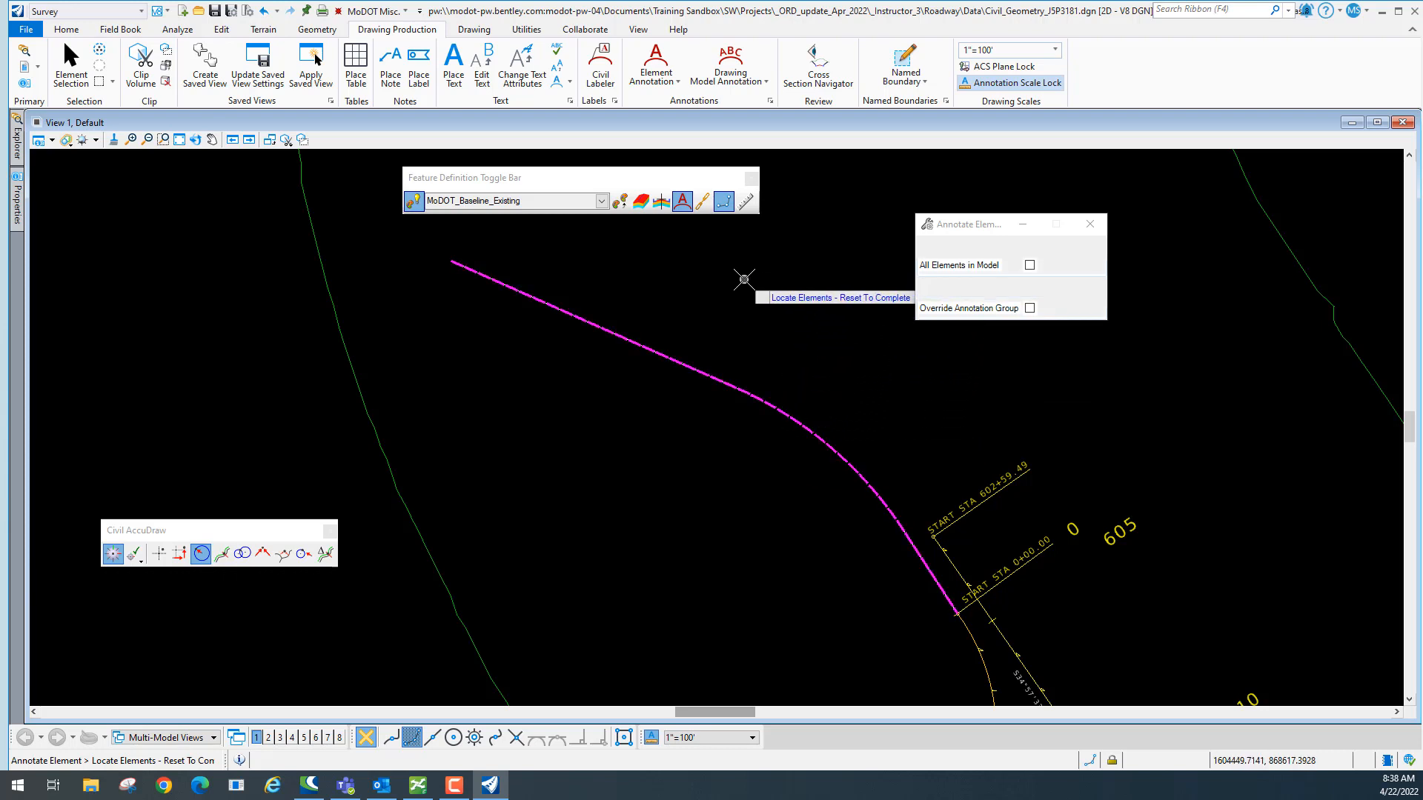
right_click(699, 271)
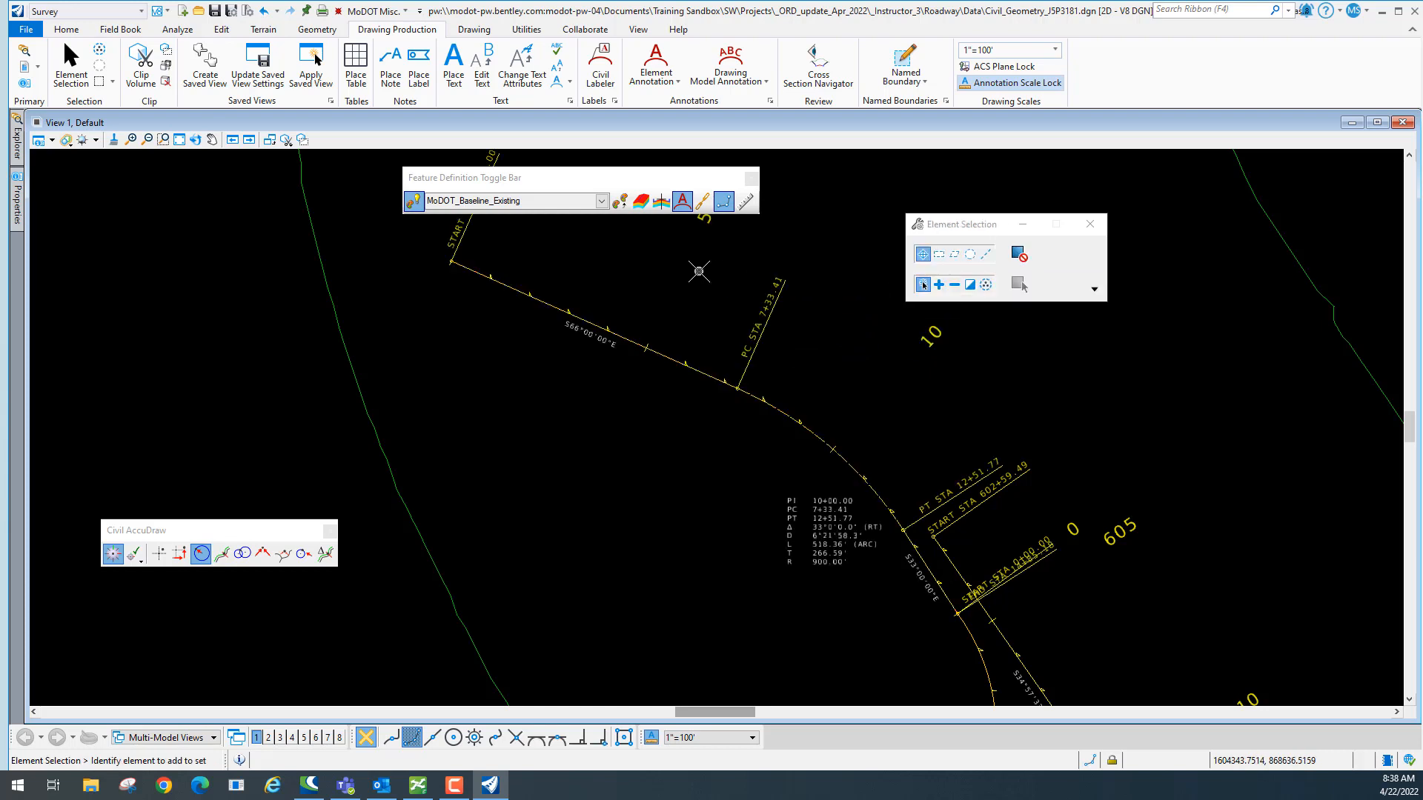
Move the Feature Definition Toggle Bar clear of the transposed baseline and examine its station, bearing and curve annotation.
left_click_drag(527, 169, 183, 184)
middle_click_drag(487, 264, 482, 282)
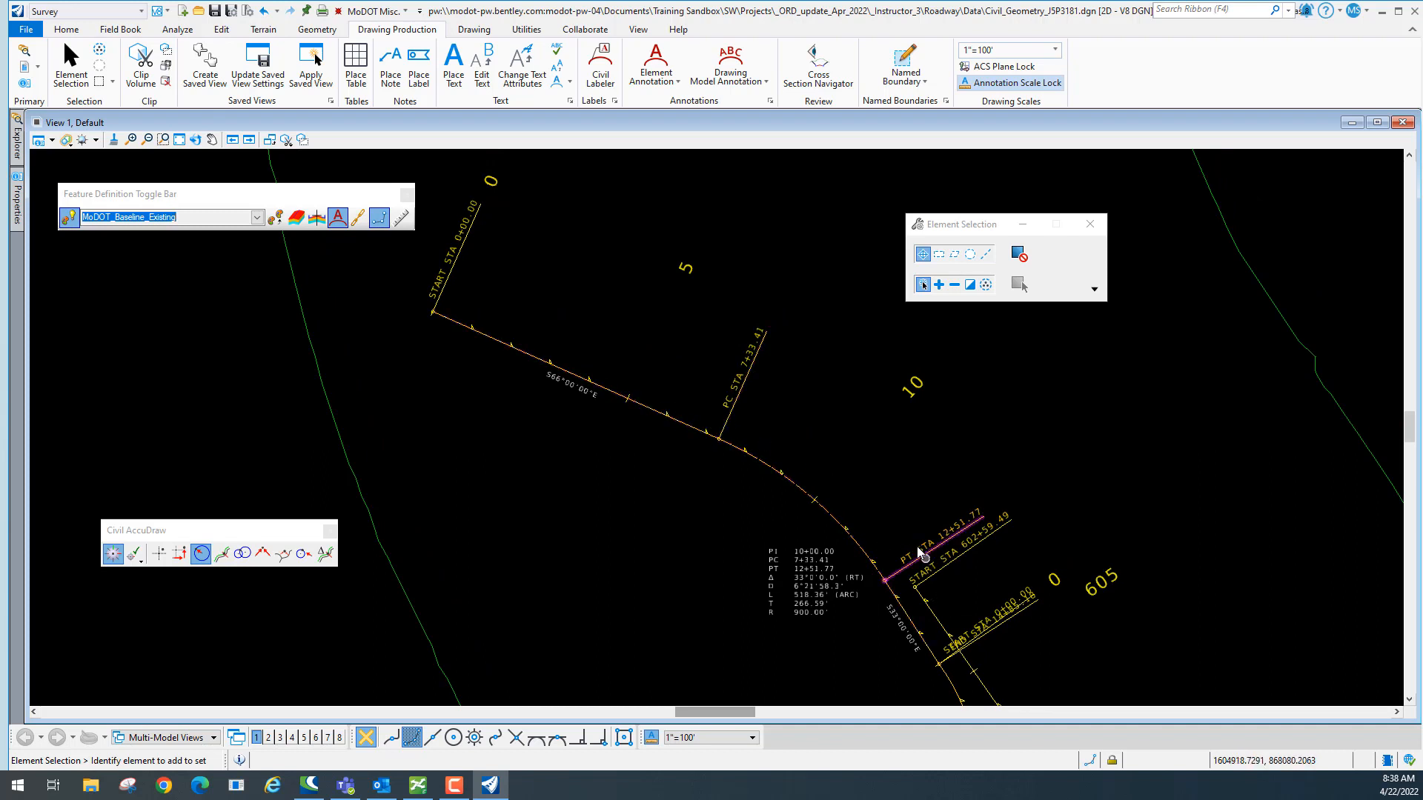
scroll(897, 489, "down", 3)
middle_click_drag(892, 483, 852, 401)
scroll(853, 401, "up", 2)
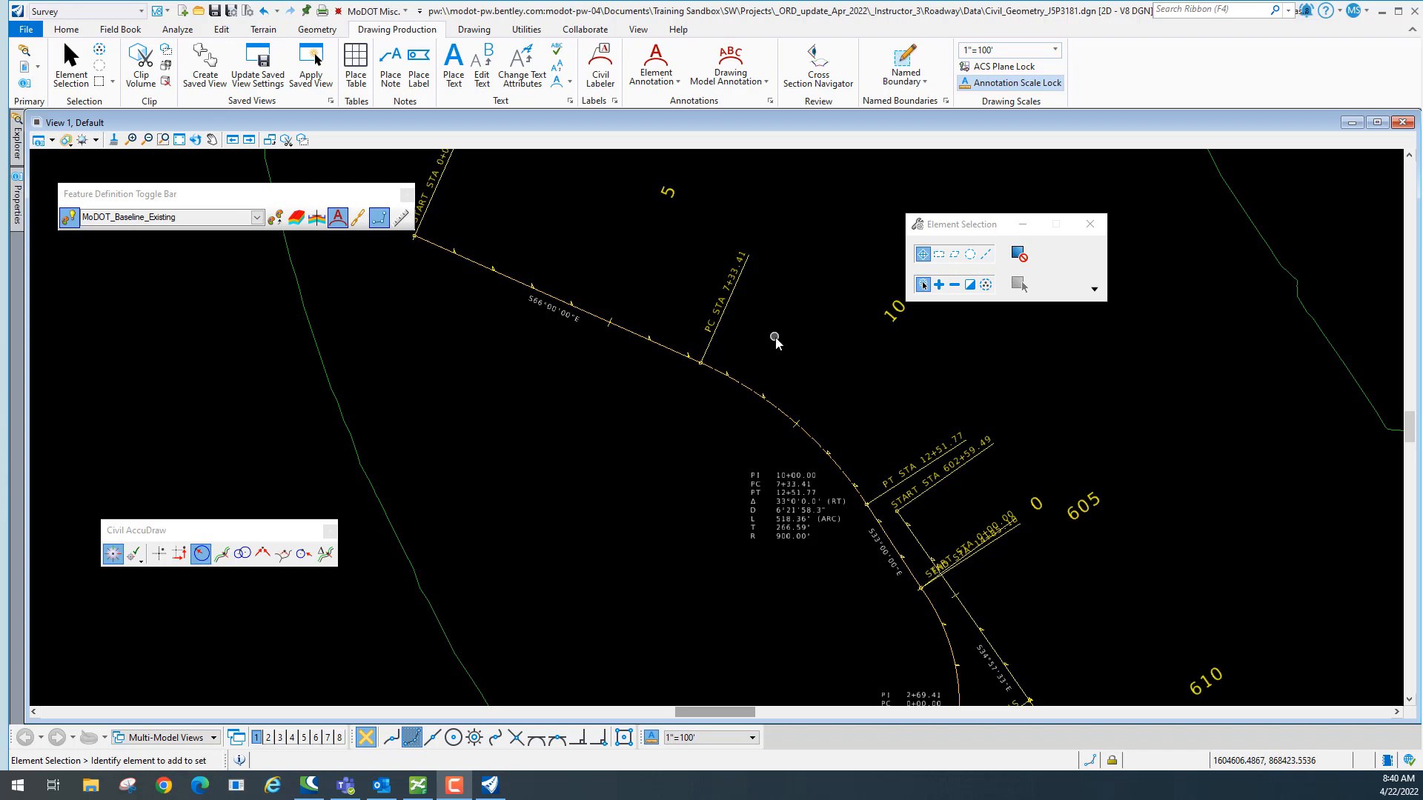
scroll(774, 341, "down", 5)
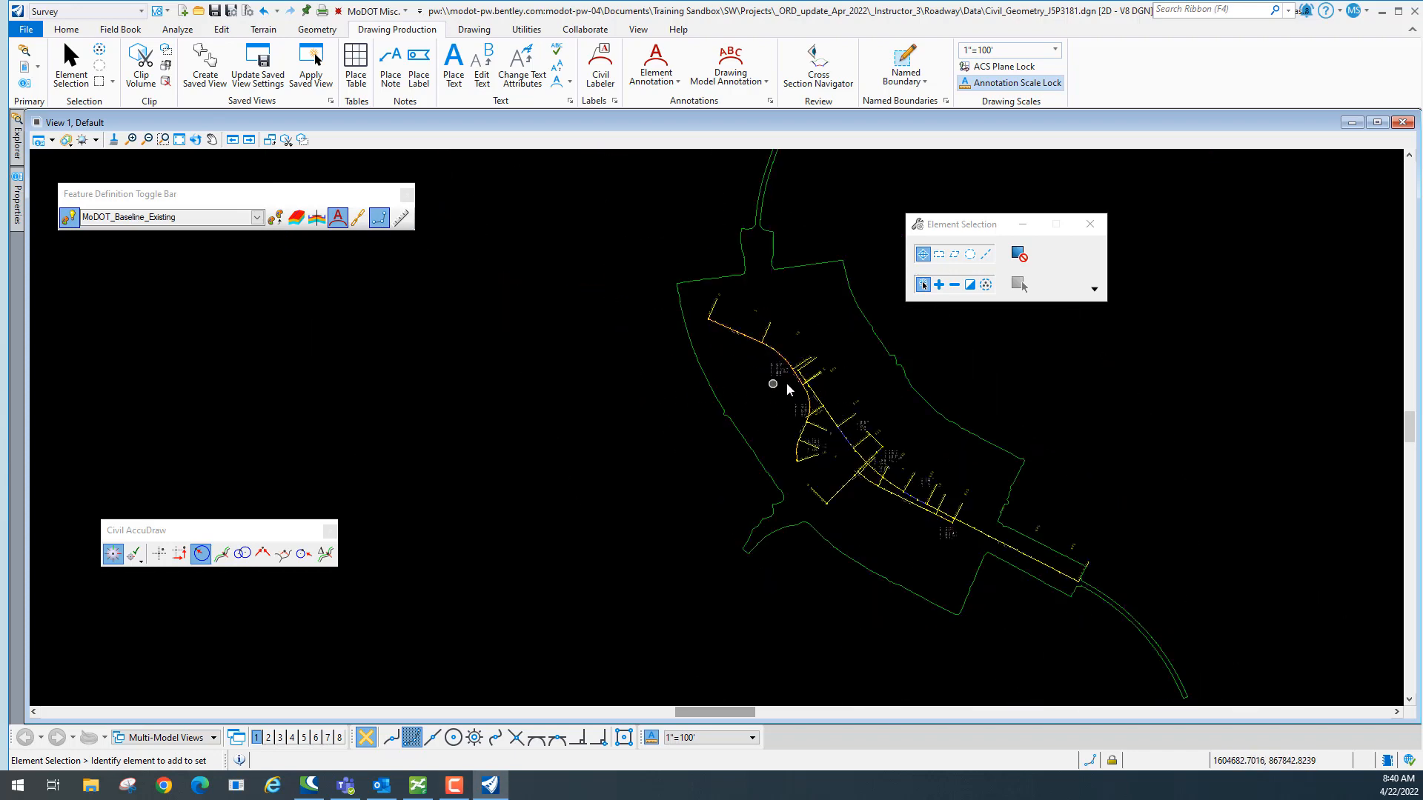
middle_click_drag(771, 385, 616, 386)
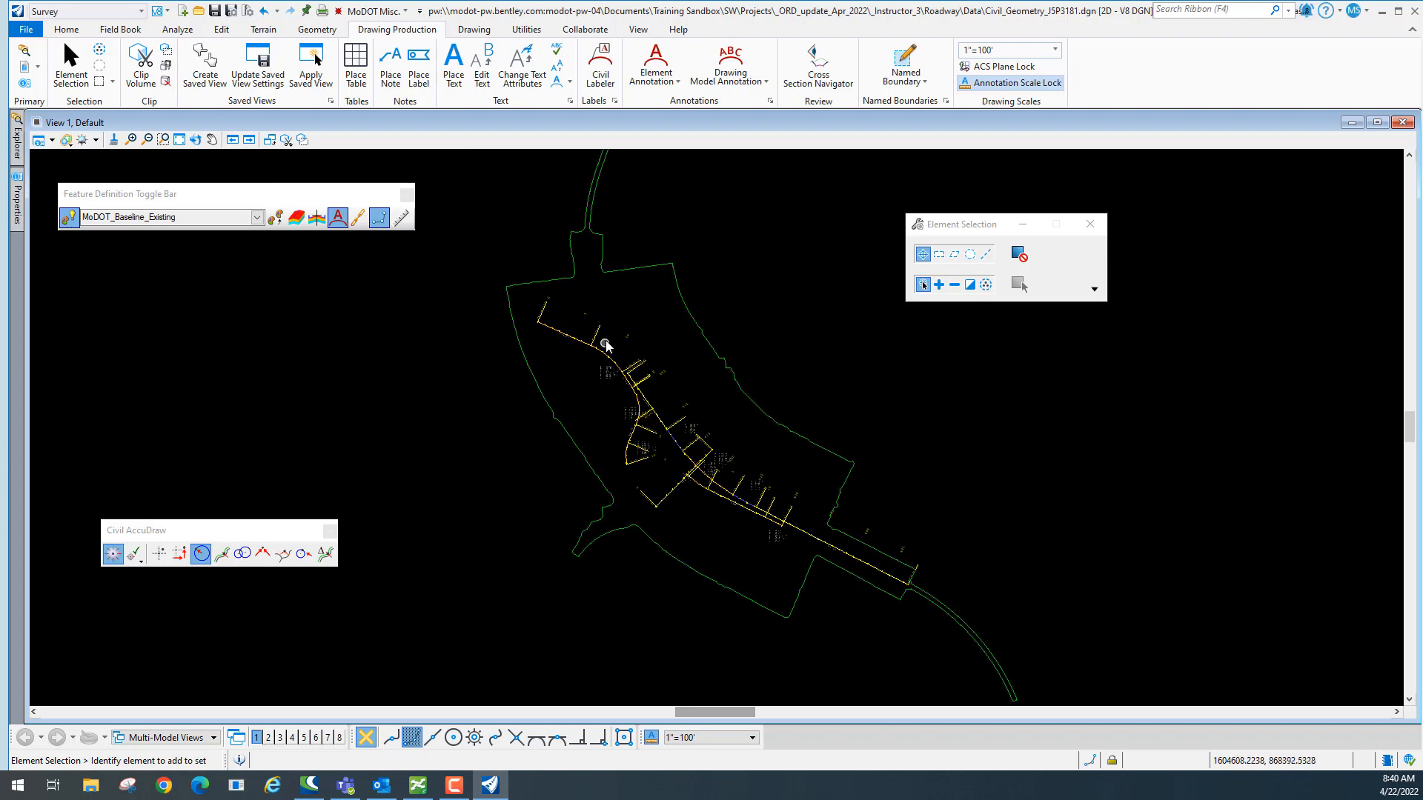
scroll(597, 341, "up", 5)
middle_click_drag(553, 308, 621, 377)
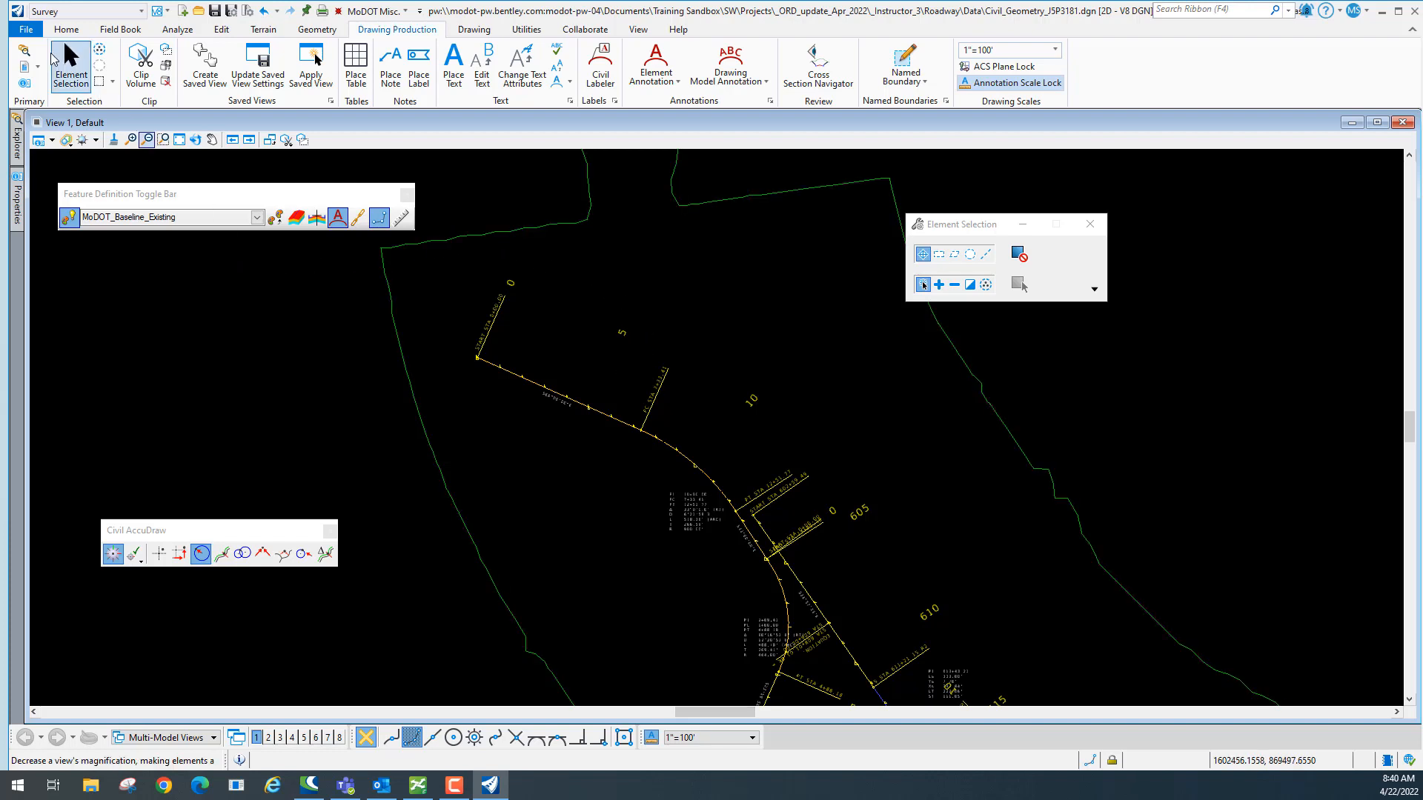
Create Land_Boundary_J5P3181.dgn in the Data folder from MoDOT_Roadway_Seed_2D.dgn without a wizard, and check in Civil_Geometry_J5P3181.dgn.
left_click(27, 29)
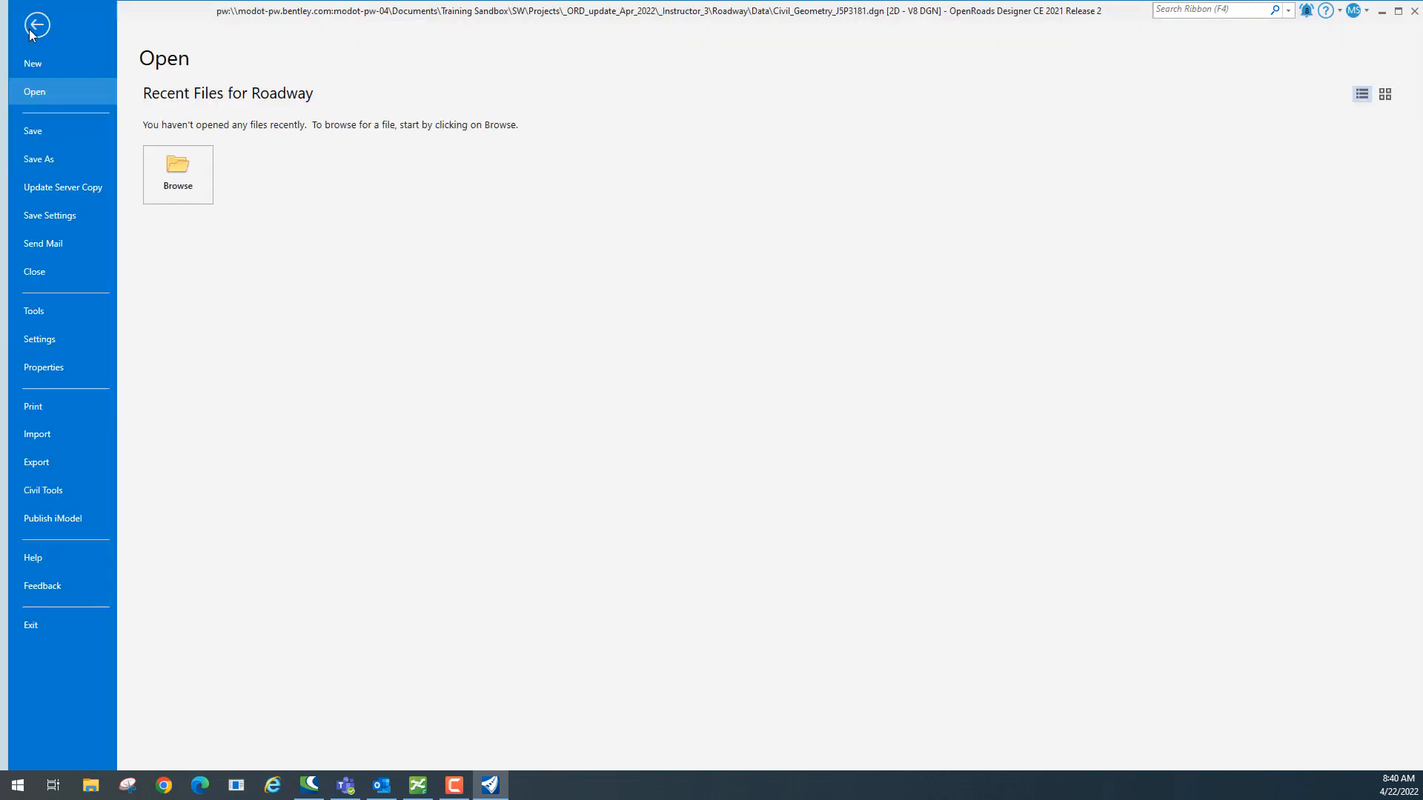
left_click(43, 65)
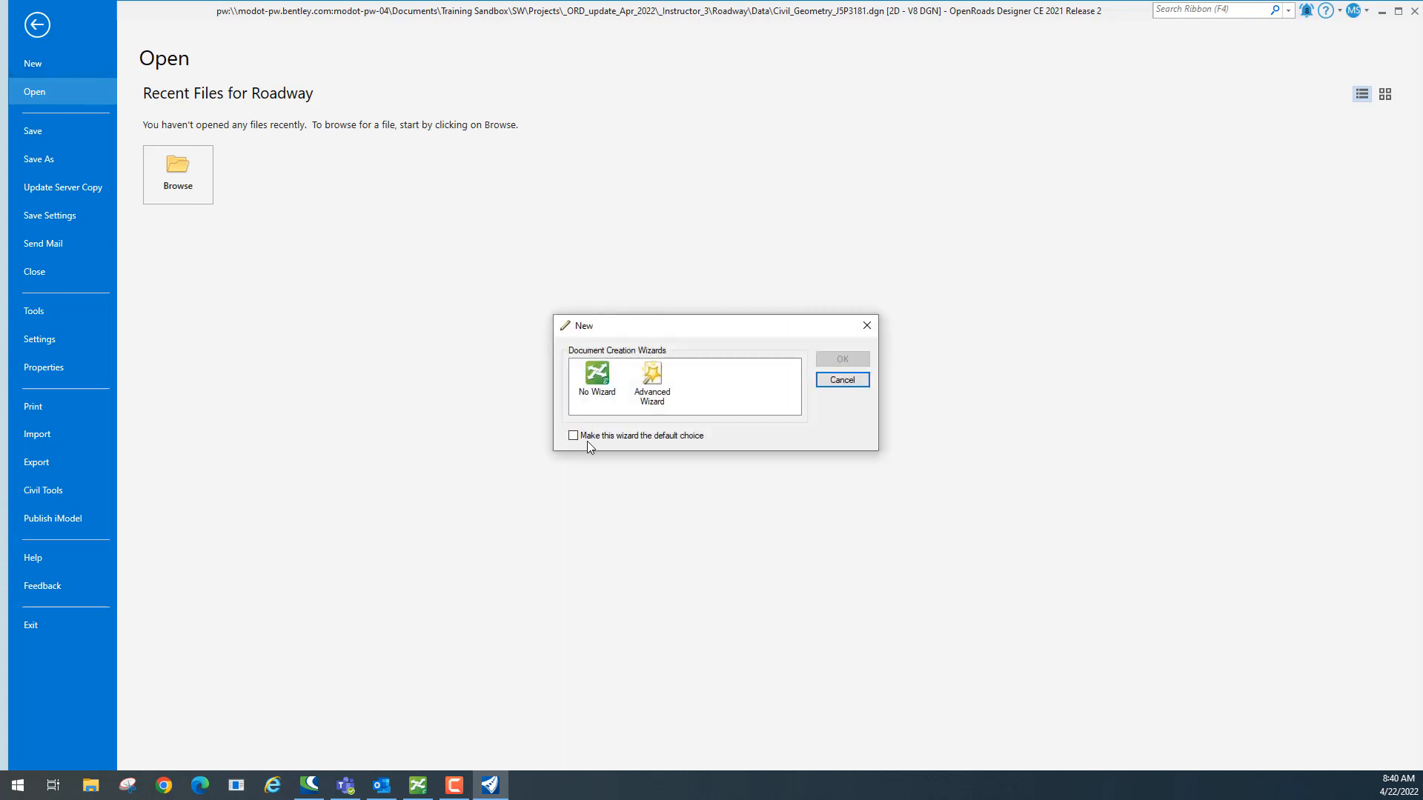
left_click(597, 377)
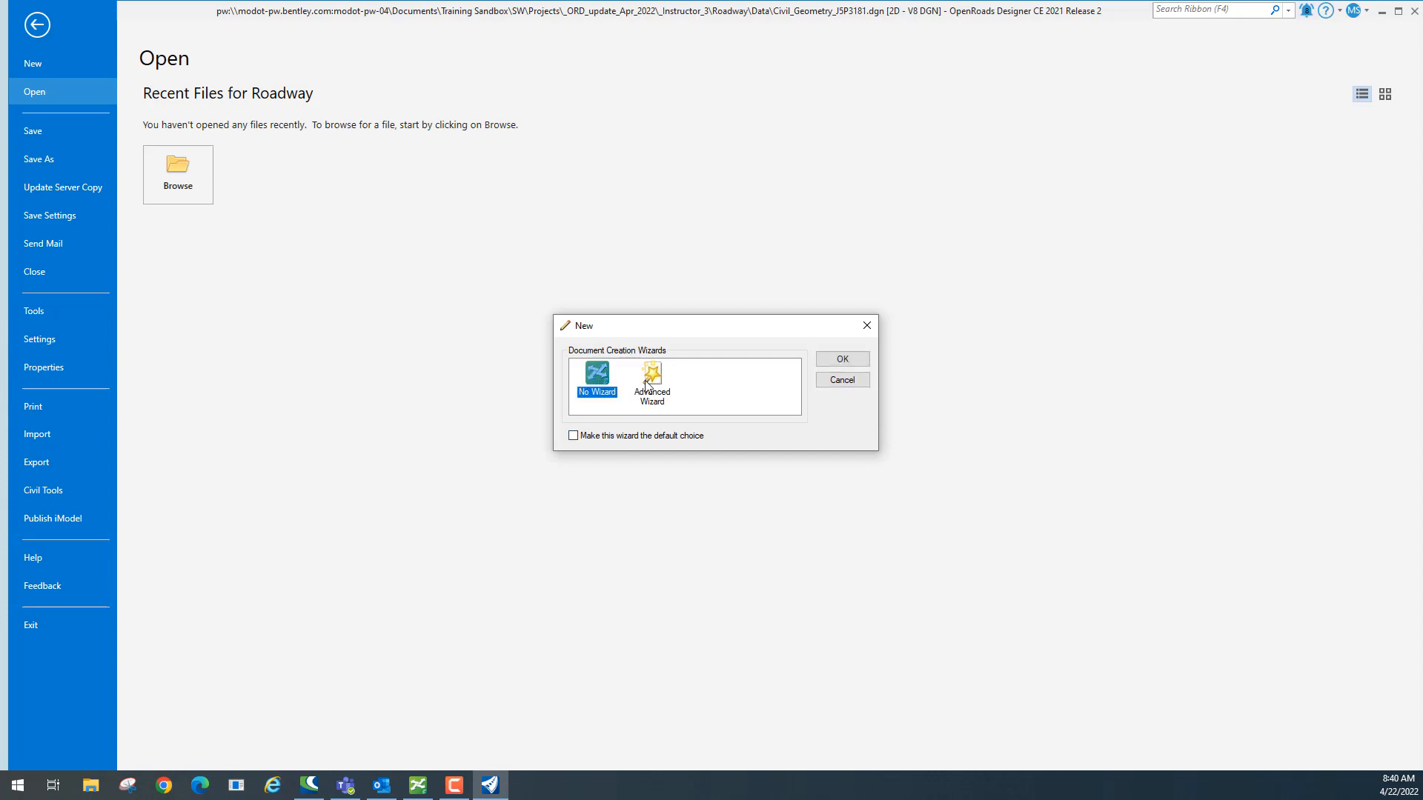
left_click(843, 360)
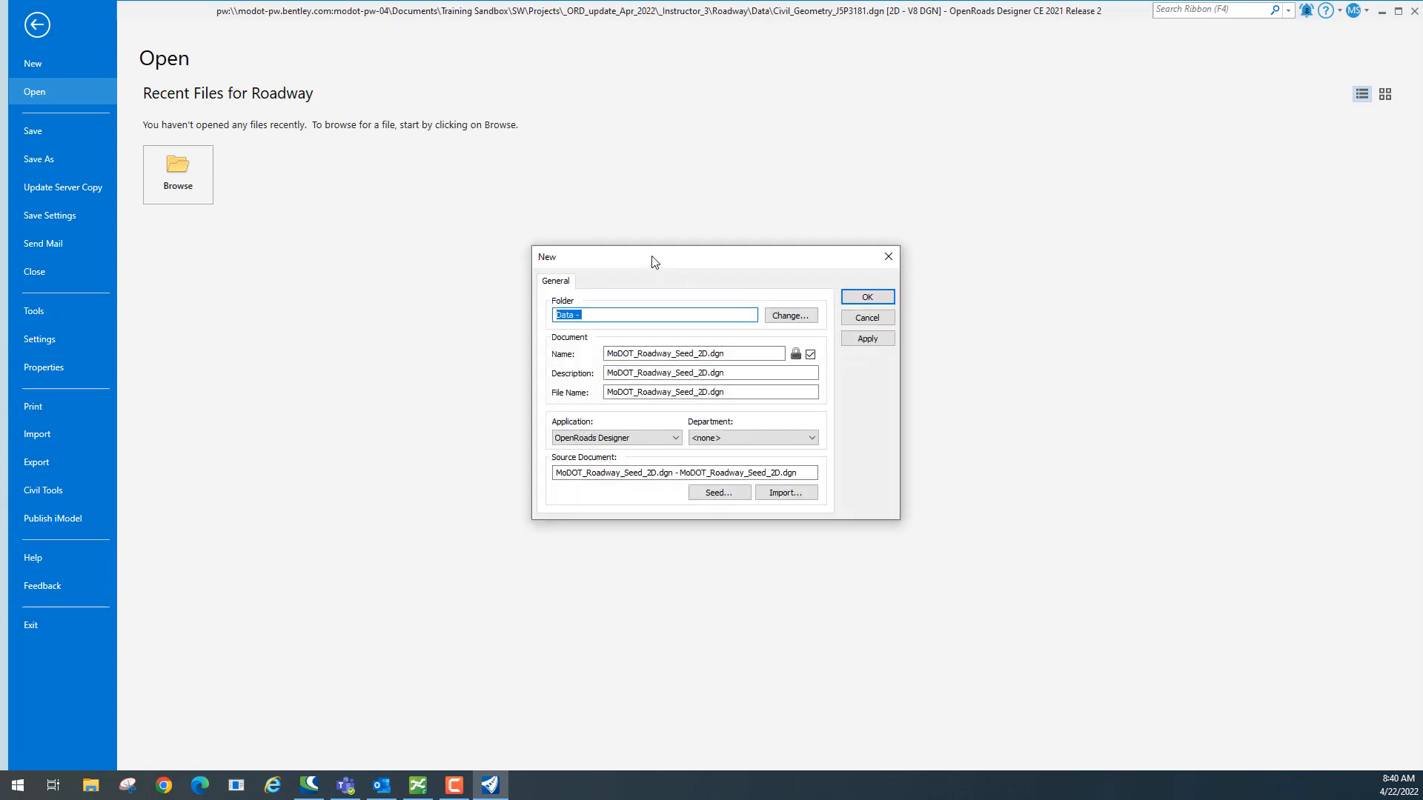
left_click_drag(651, 260, 605, 204)
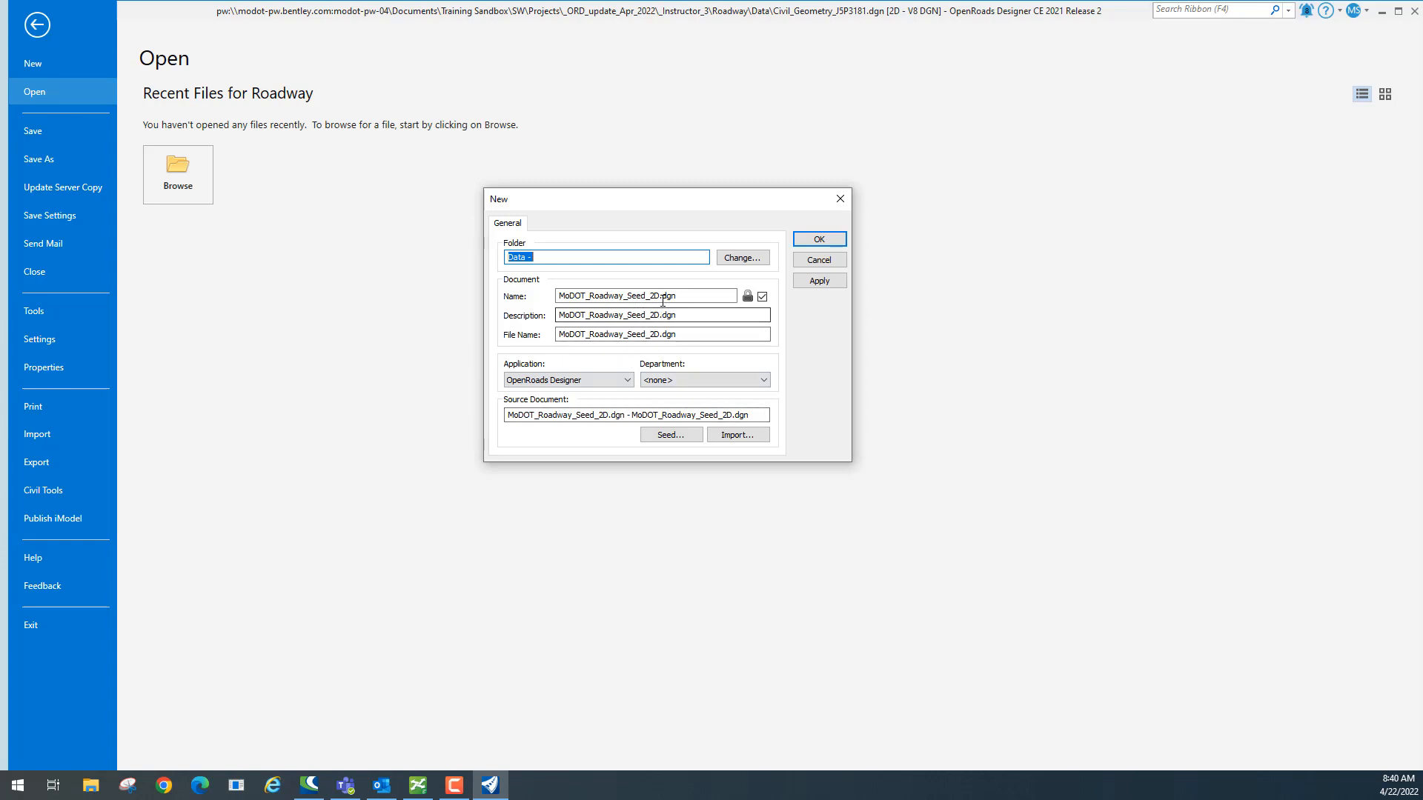
left_click_drag(660, 295, 552, 294)
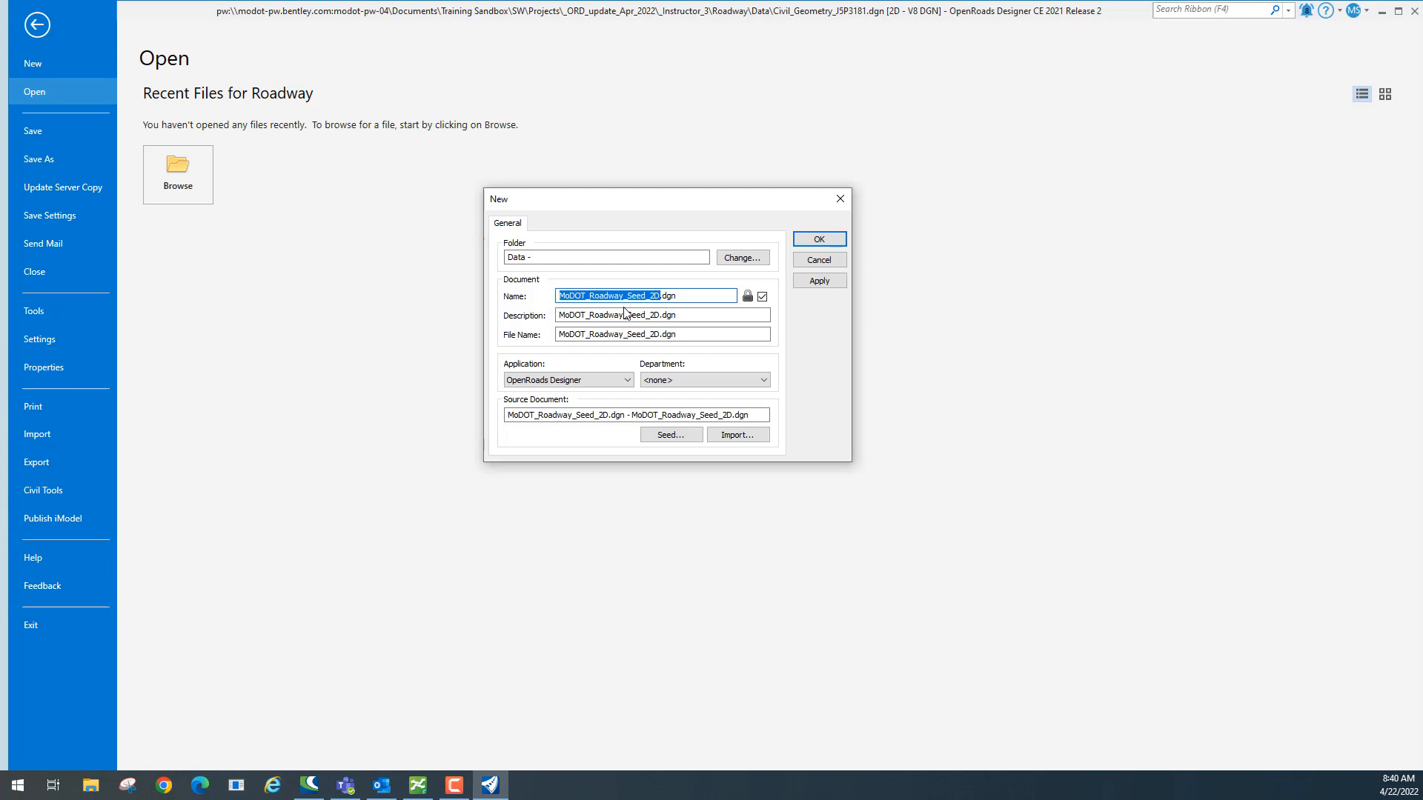
type("Land")
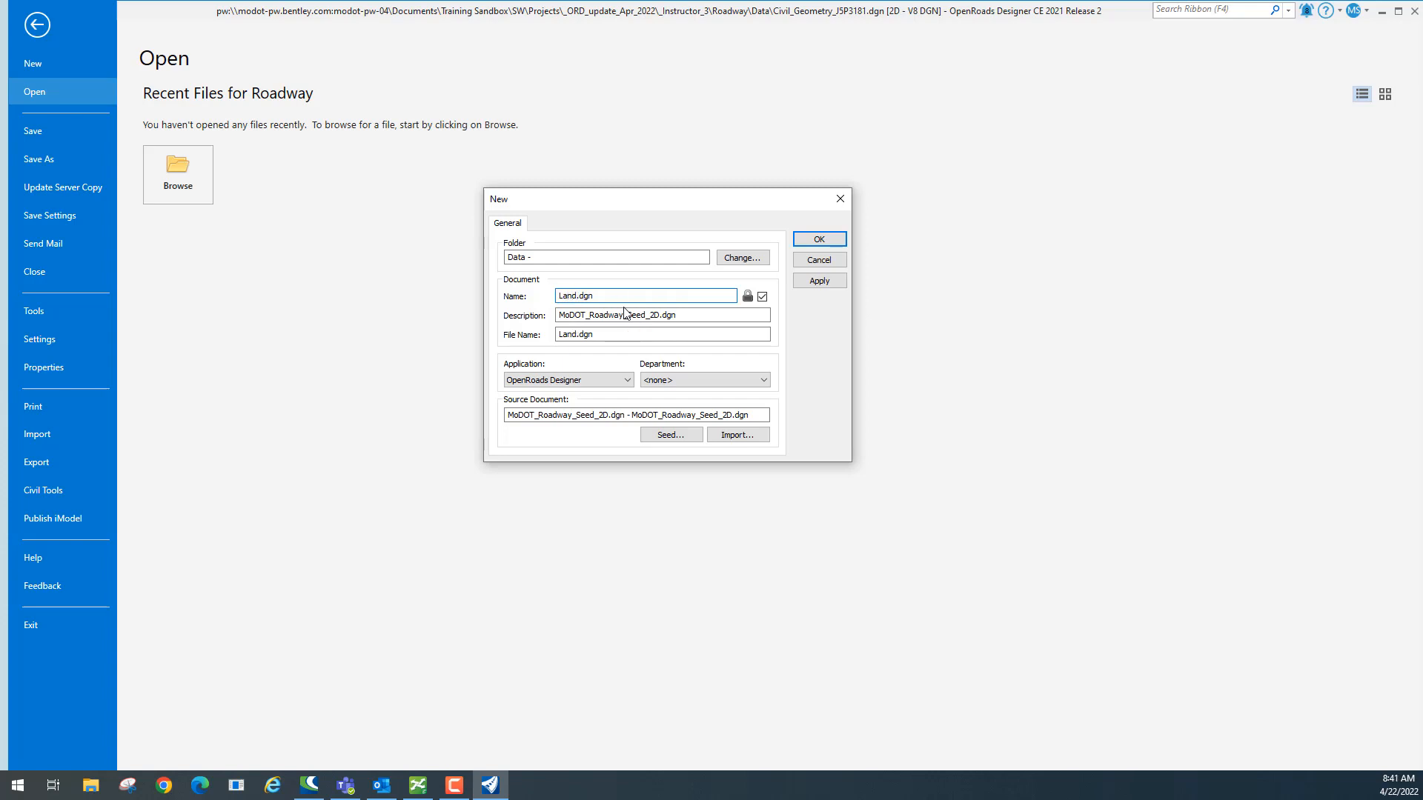
type("_Boundary_J5P3181")
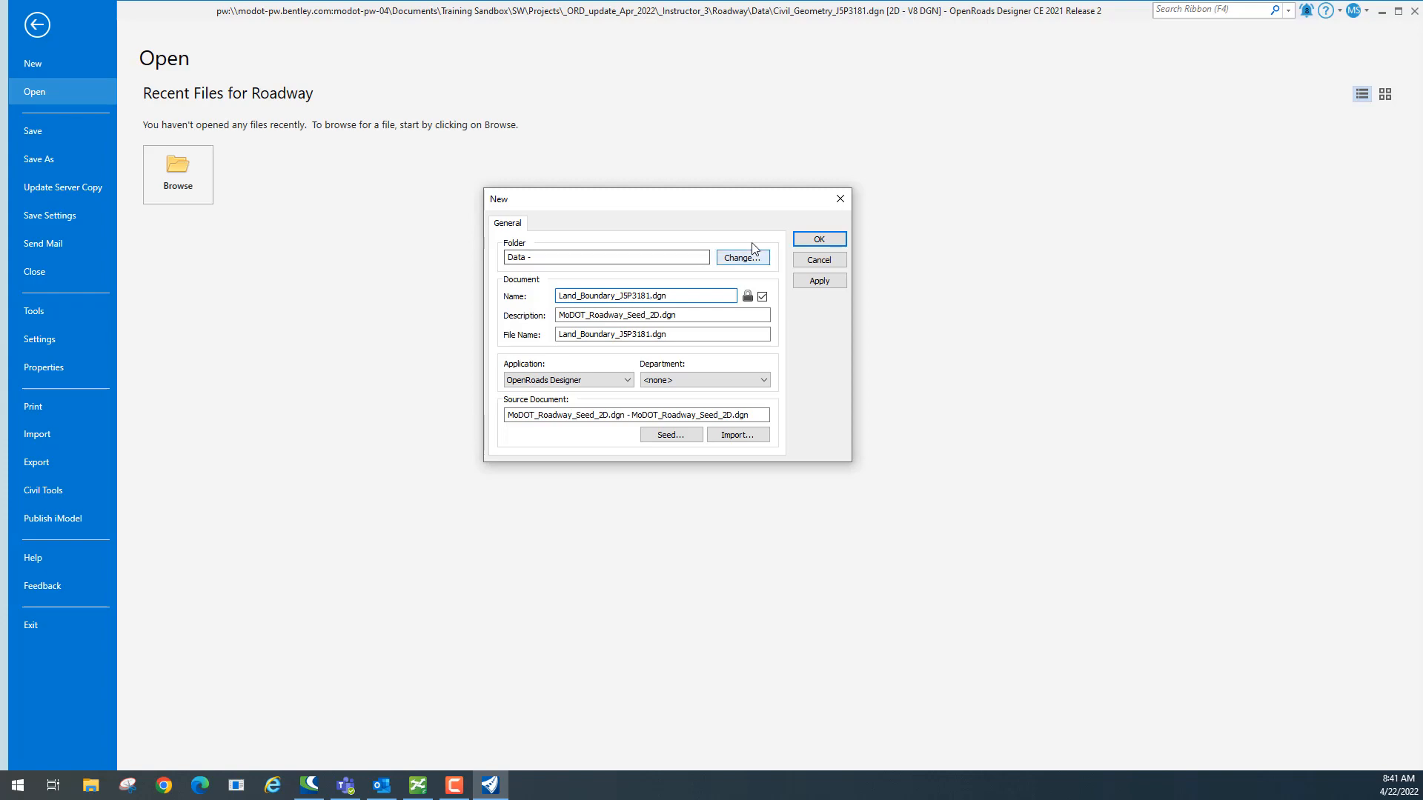
left_click(817, 239)
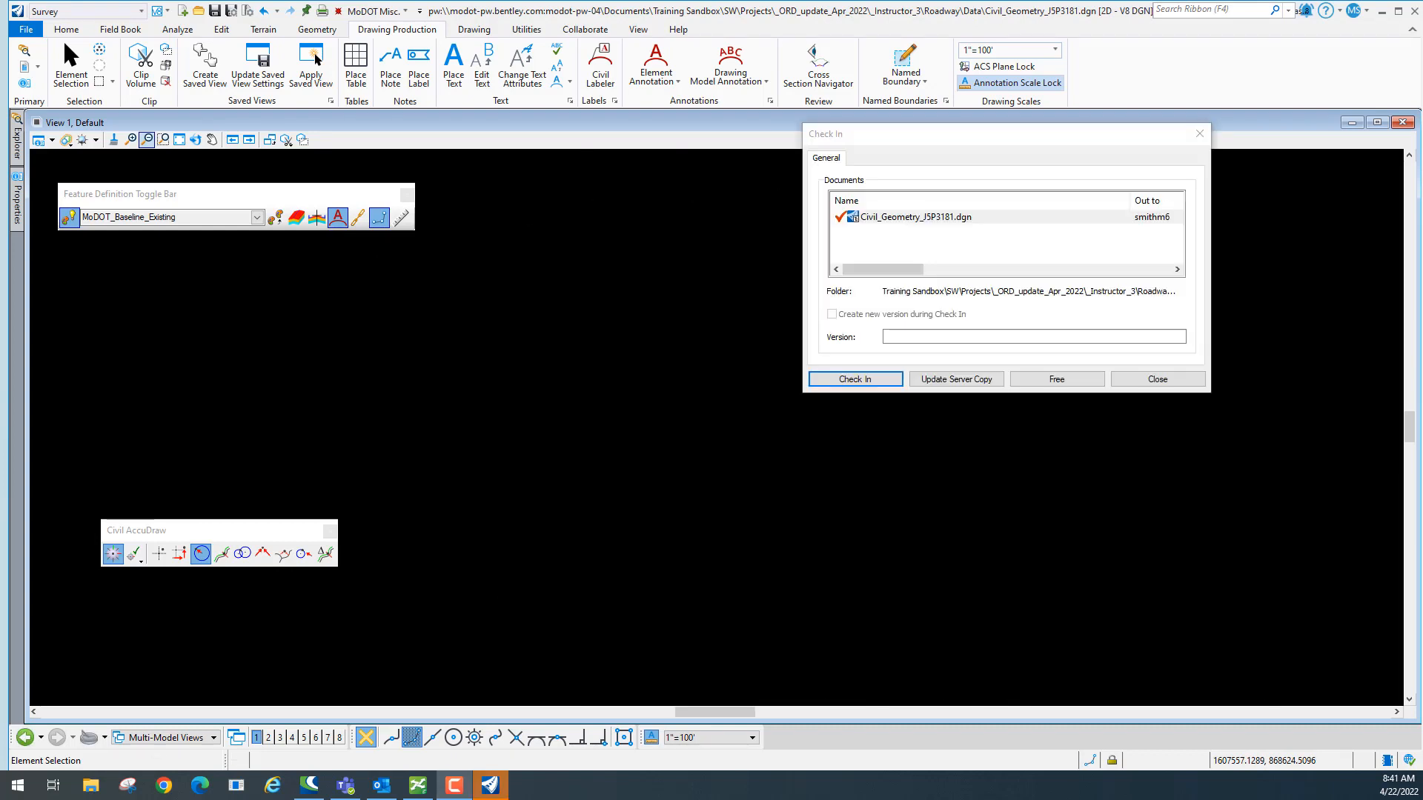
left_click(879, 380)
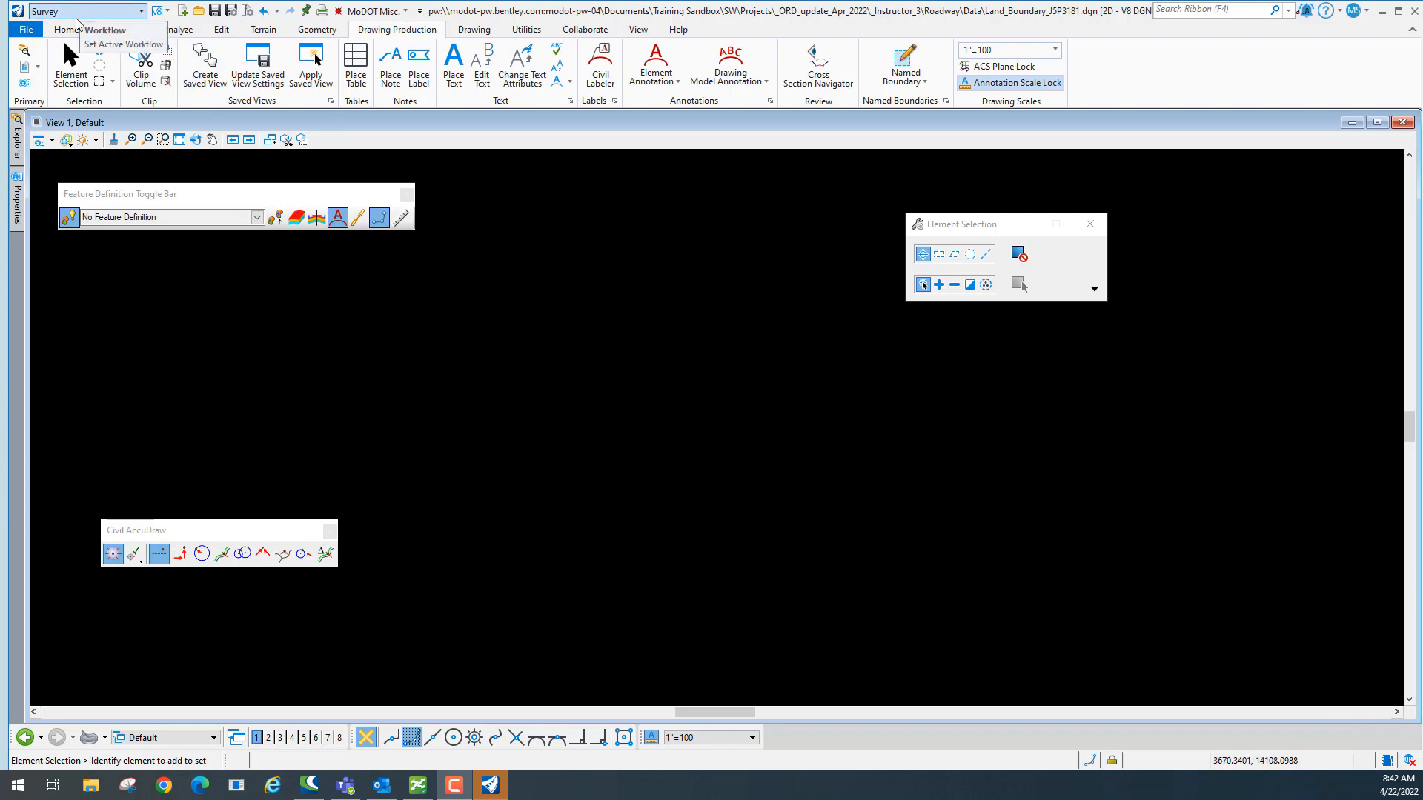
Open the Geographic Coordinate System settings and start choosing a coordinate system from an existing file.
left_click(66, 30)
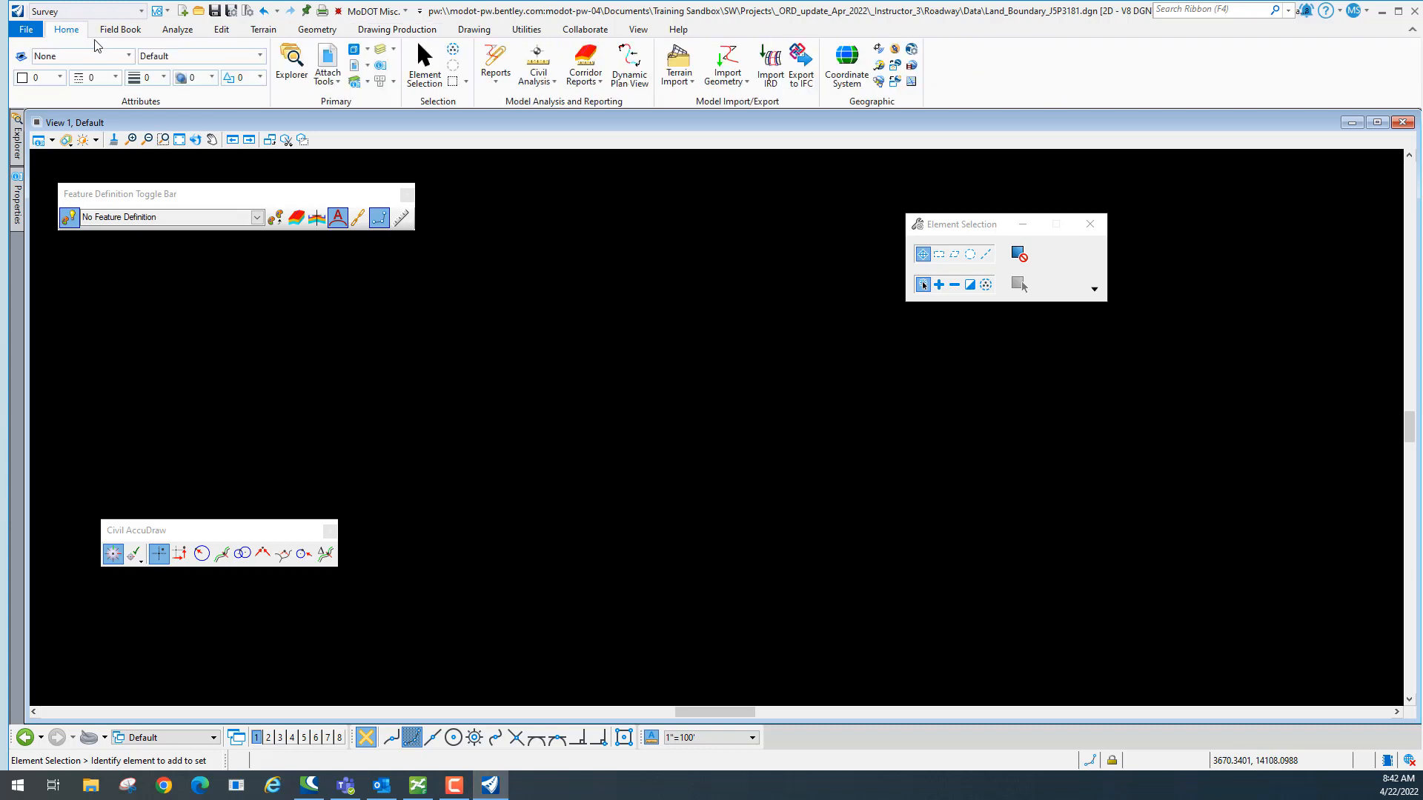
left_click(848, 63)
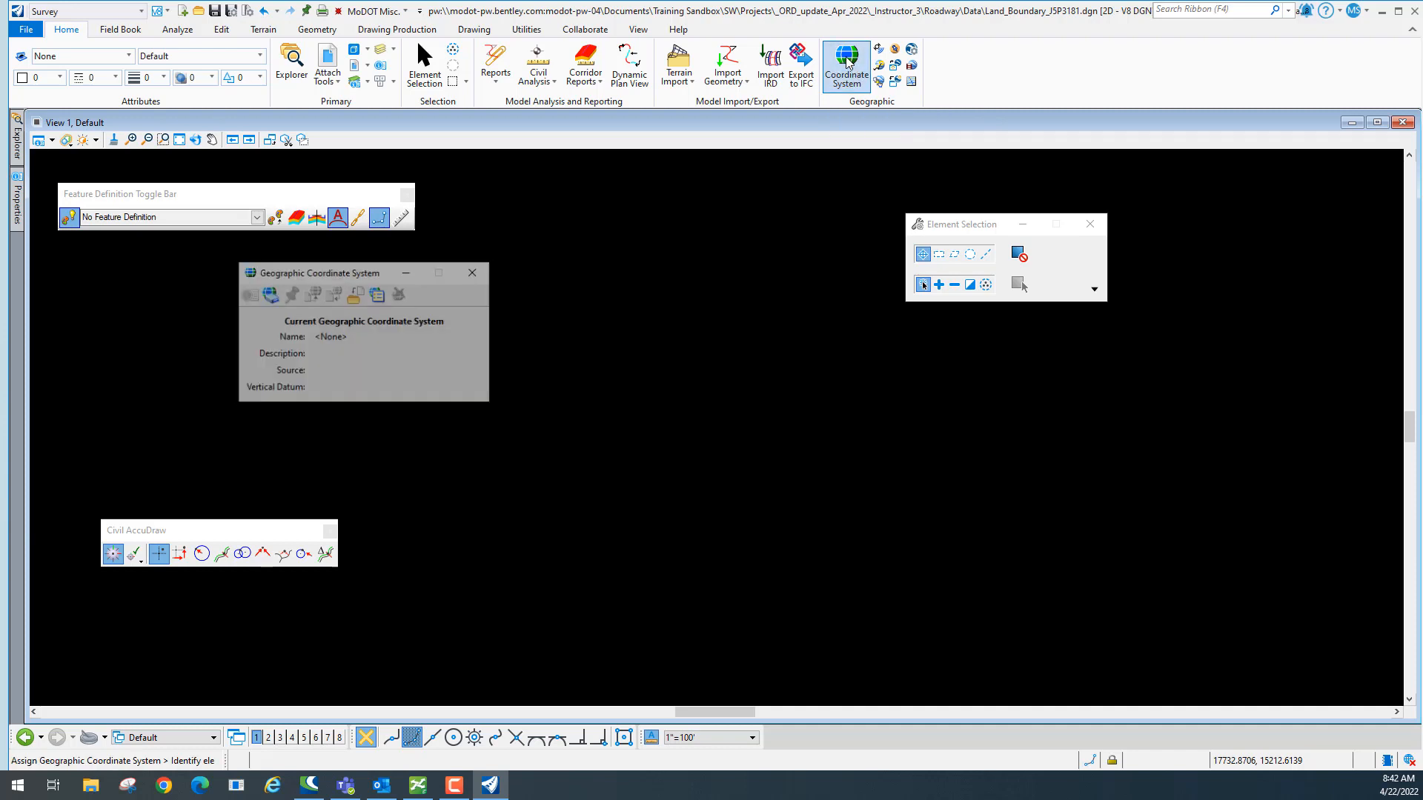
left_click_drag(309, 277, 631, 269)
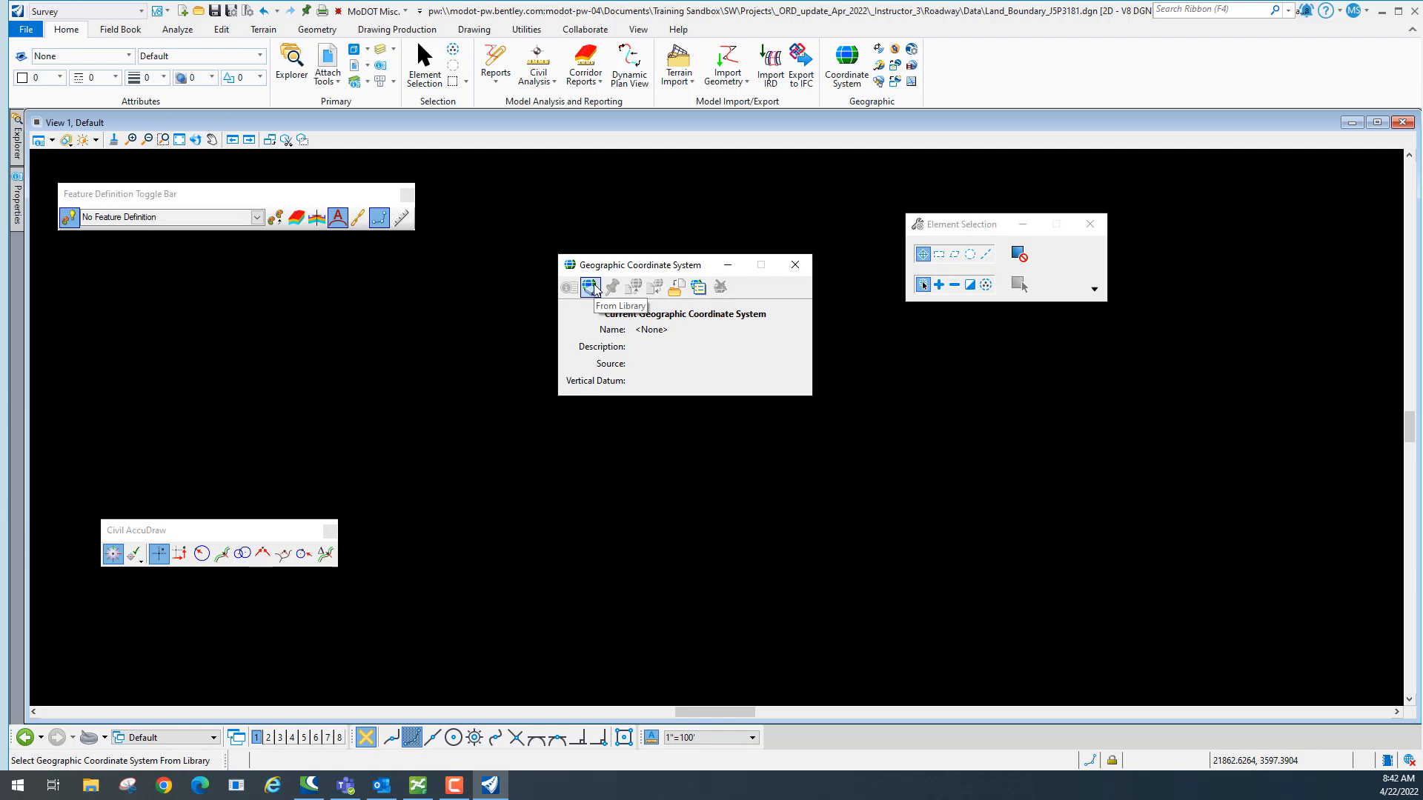
left_click(677, 289)
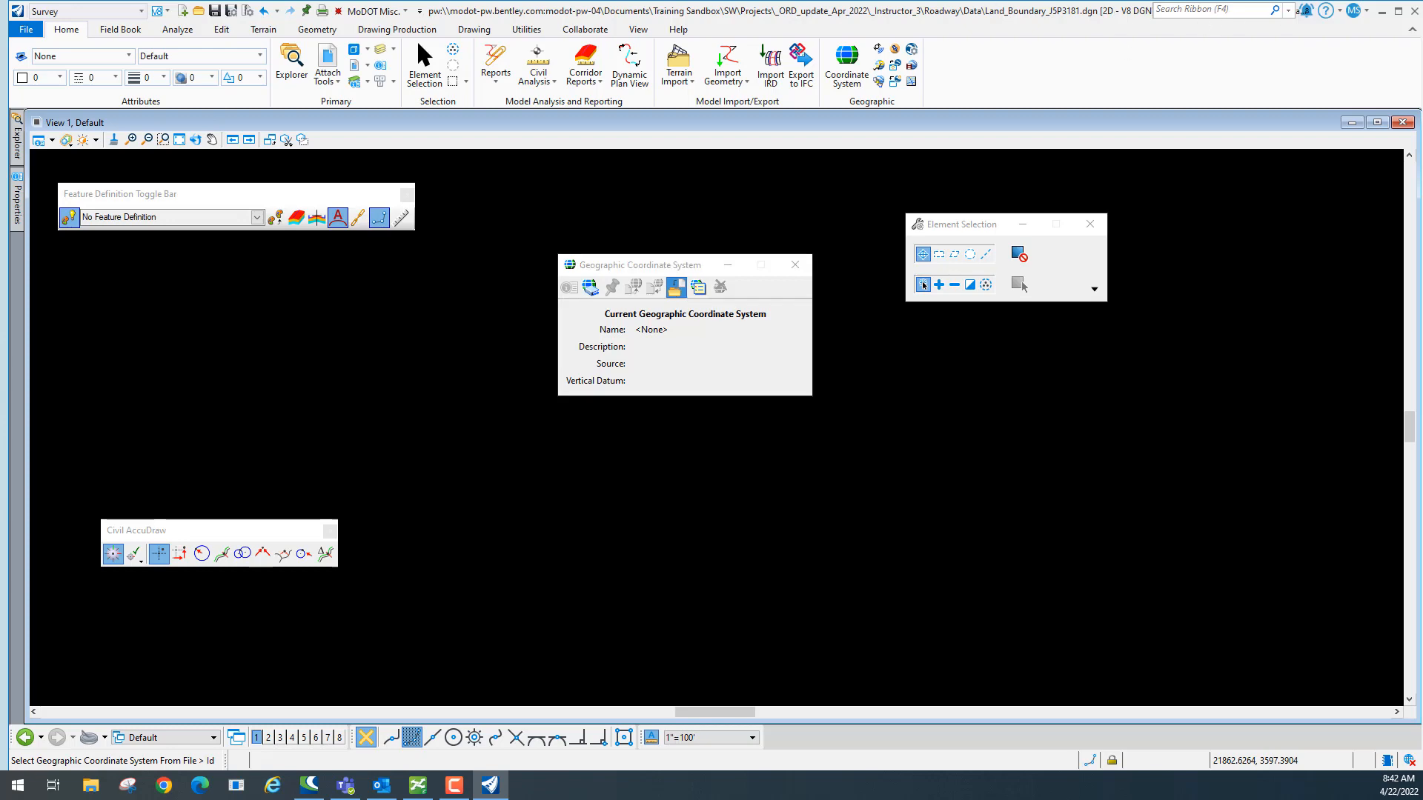
left_click_drag(1422, 68, 398, 56)
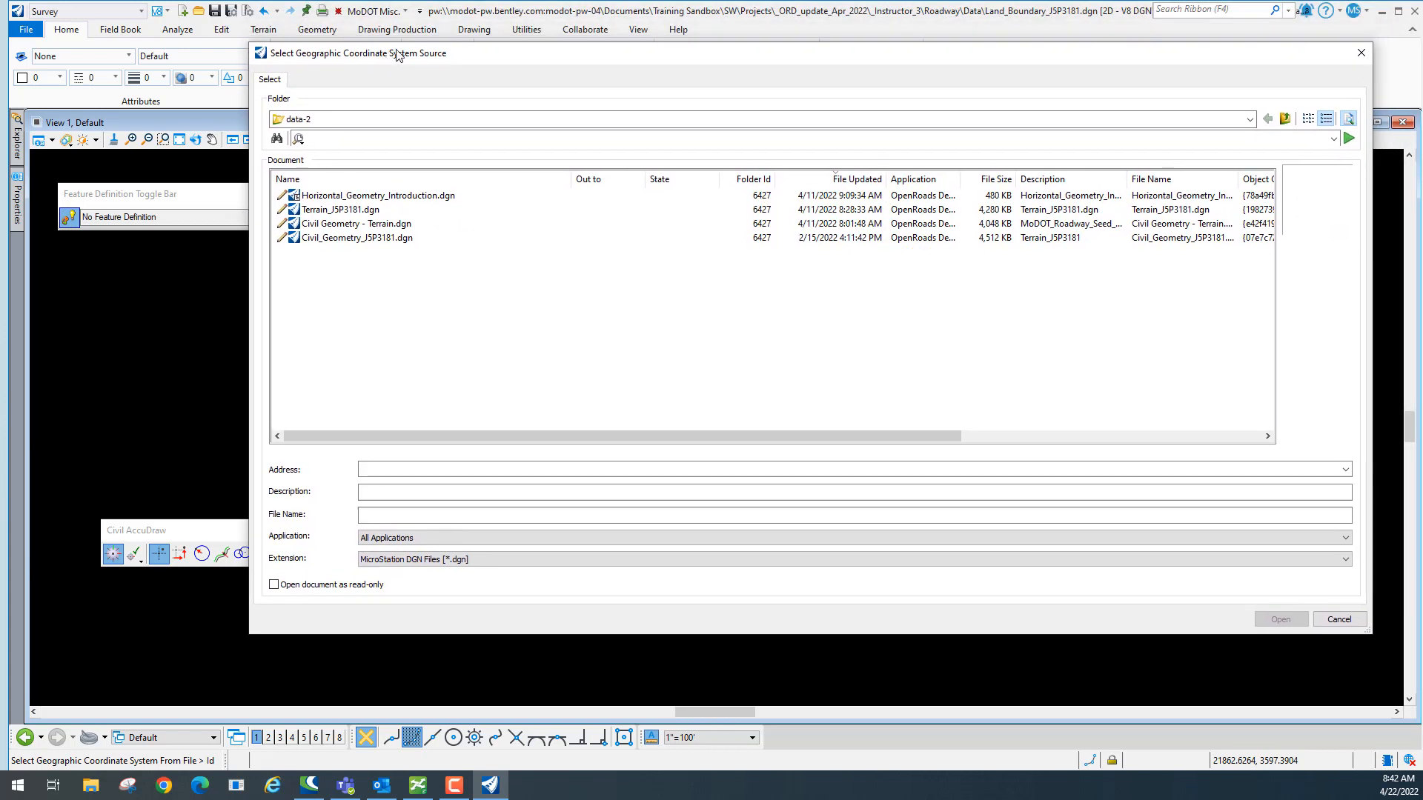
Browse for the coordinate system source to Training Sandbox\SW\Projects\_ORD_update_Apr_2022\_Instructor_3\Roadway\Data.
left_click(1251, 120)
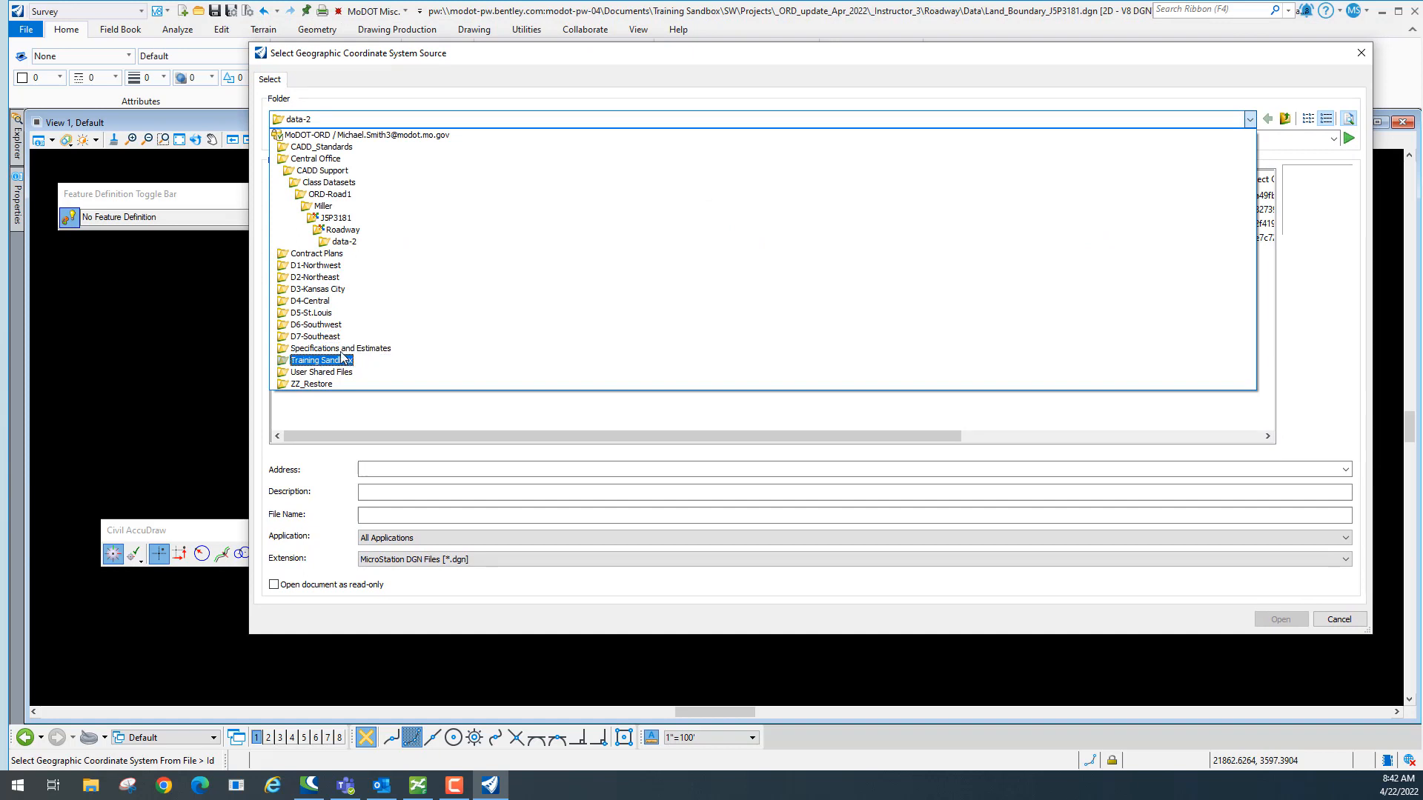
left_click(343, 362)
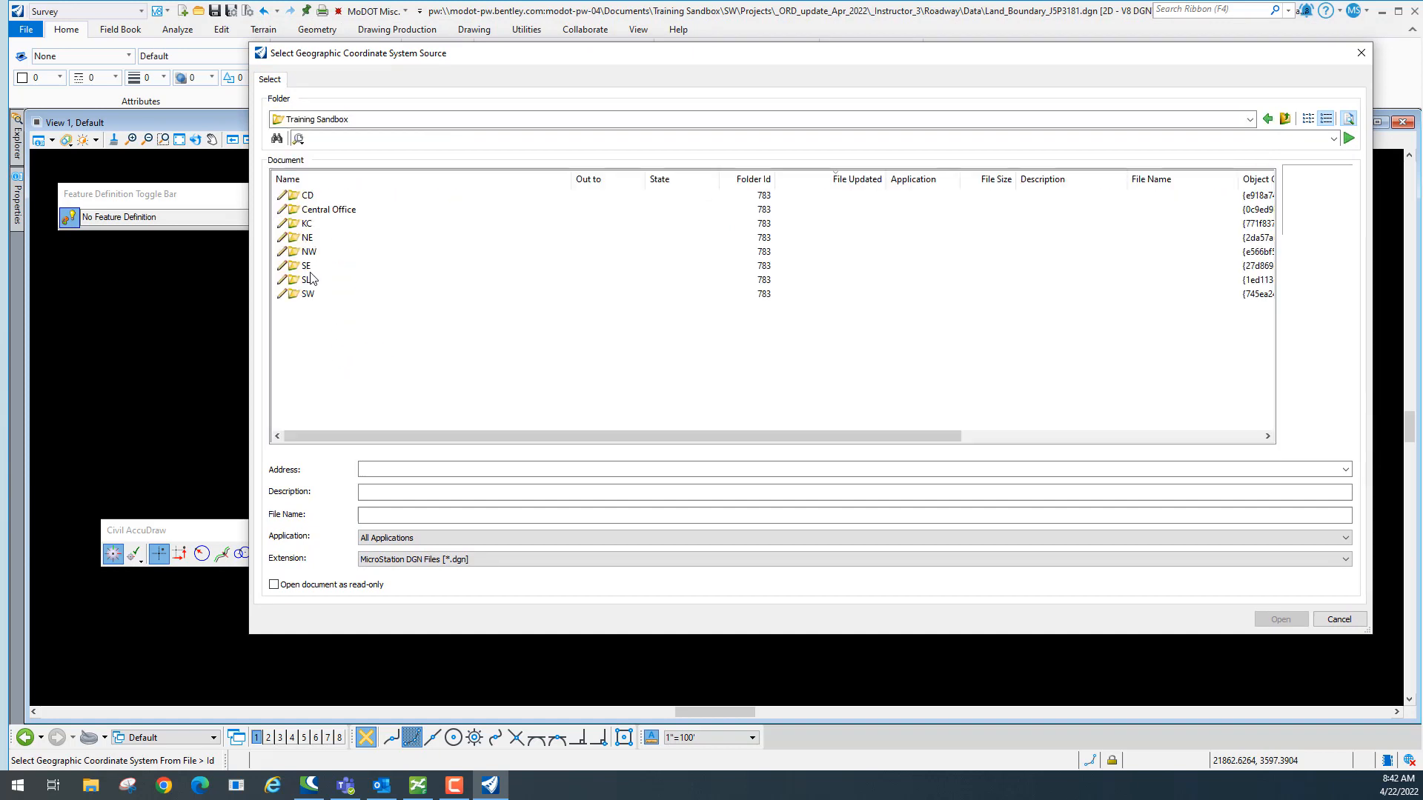
double_click(308, 294)
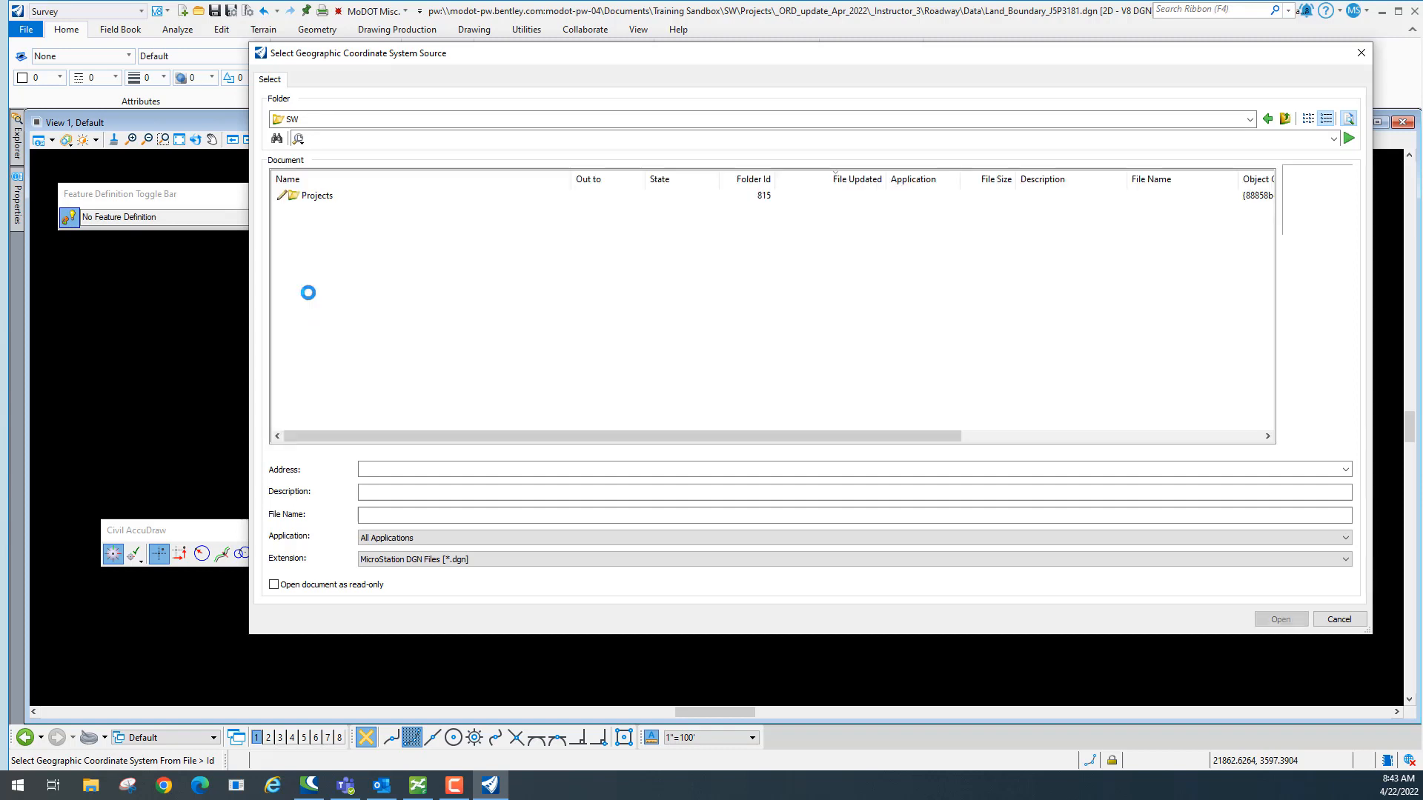
double_click(317, 196)
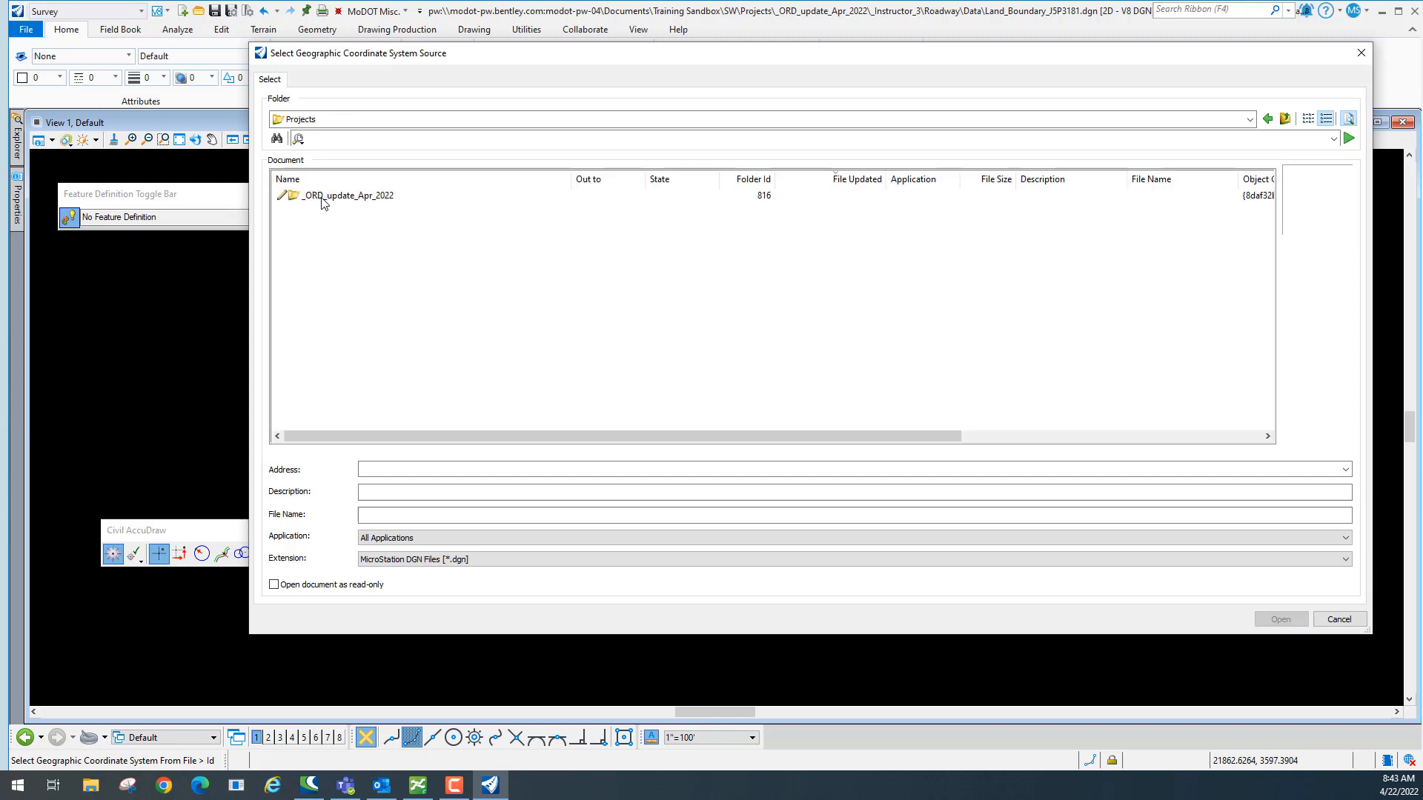
double_click(324, 197)
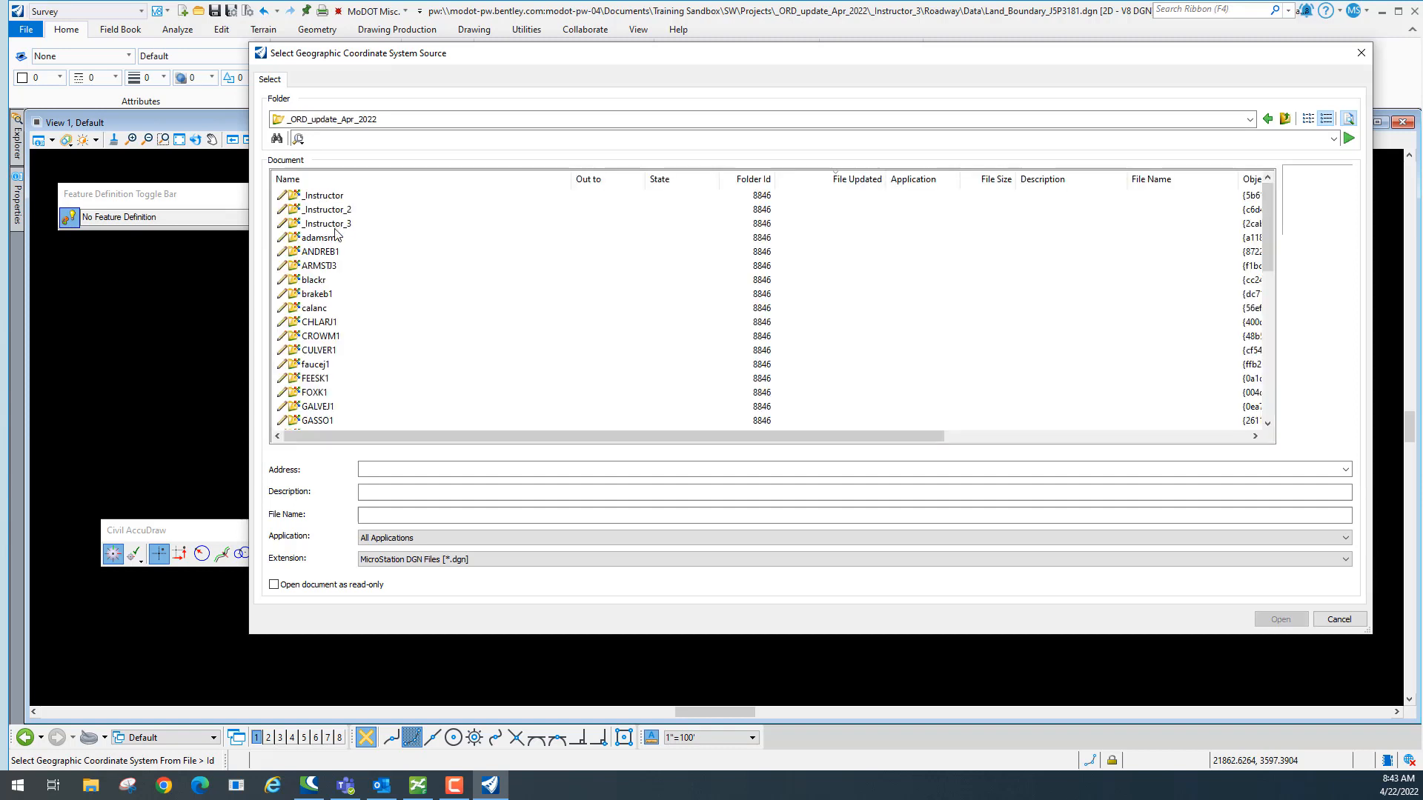
left_click(335, 225)
double_click(336, 226)
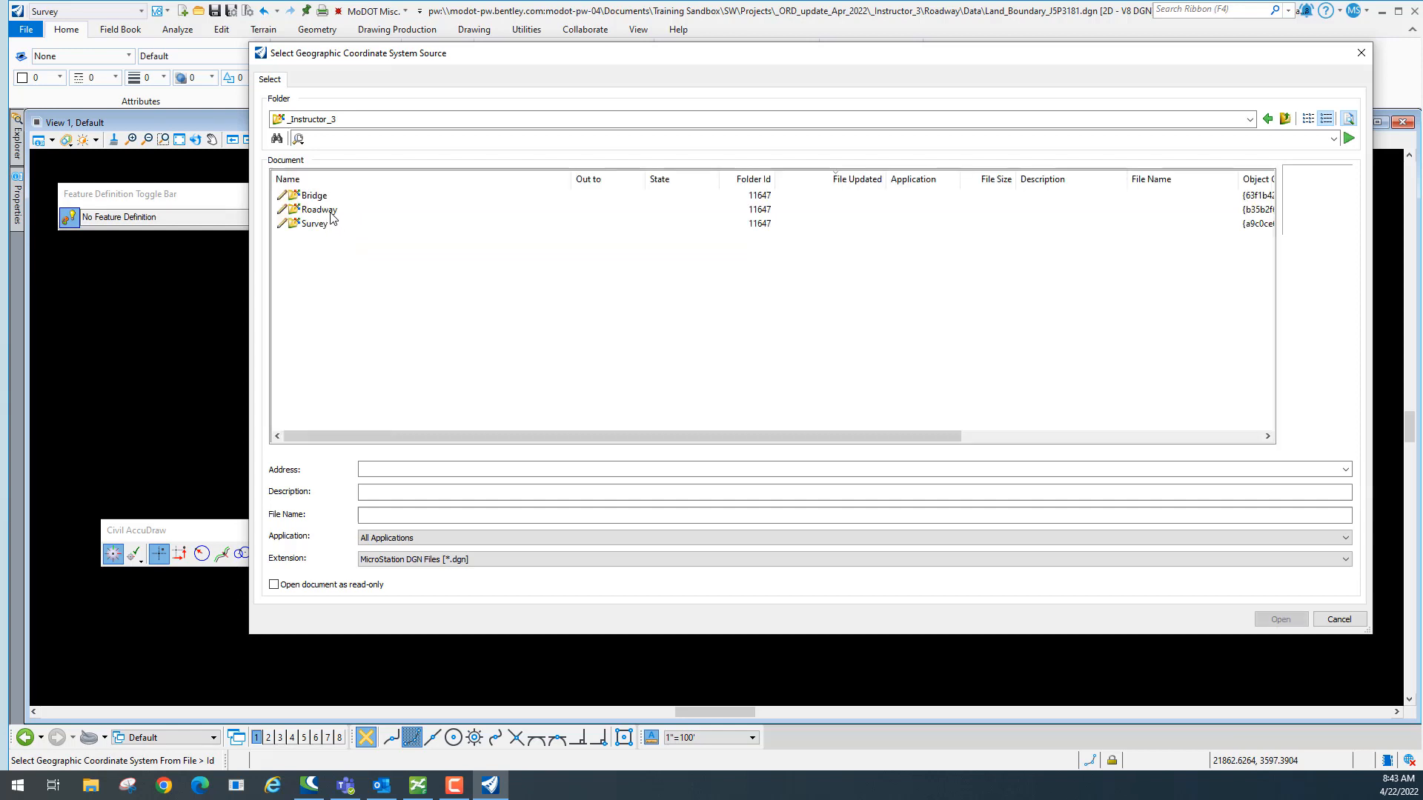
double_click(326, 211)
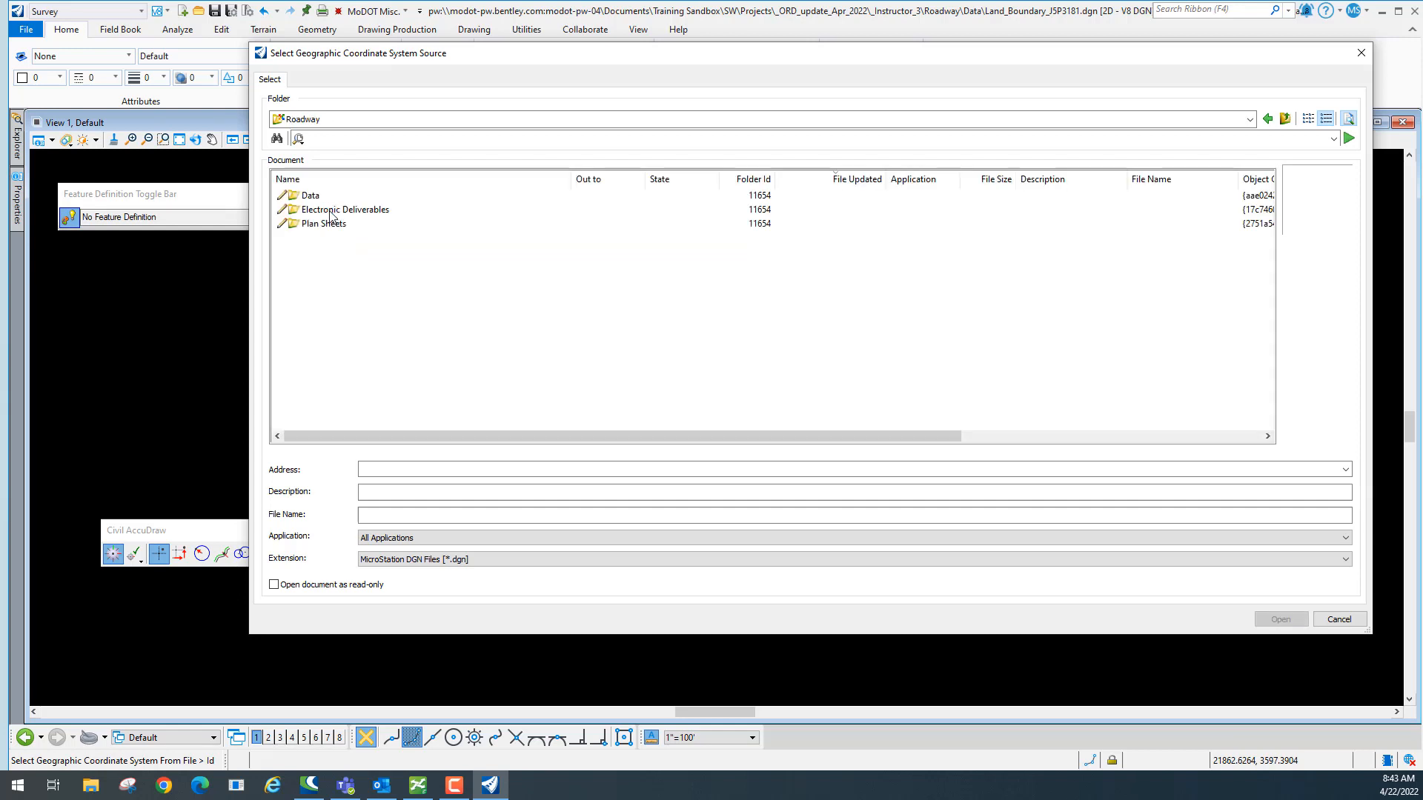
left_click(312, 196)
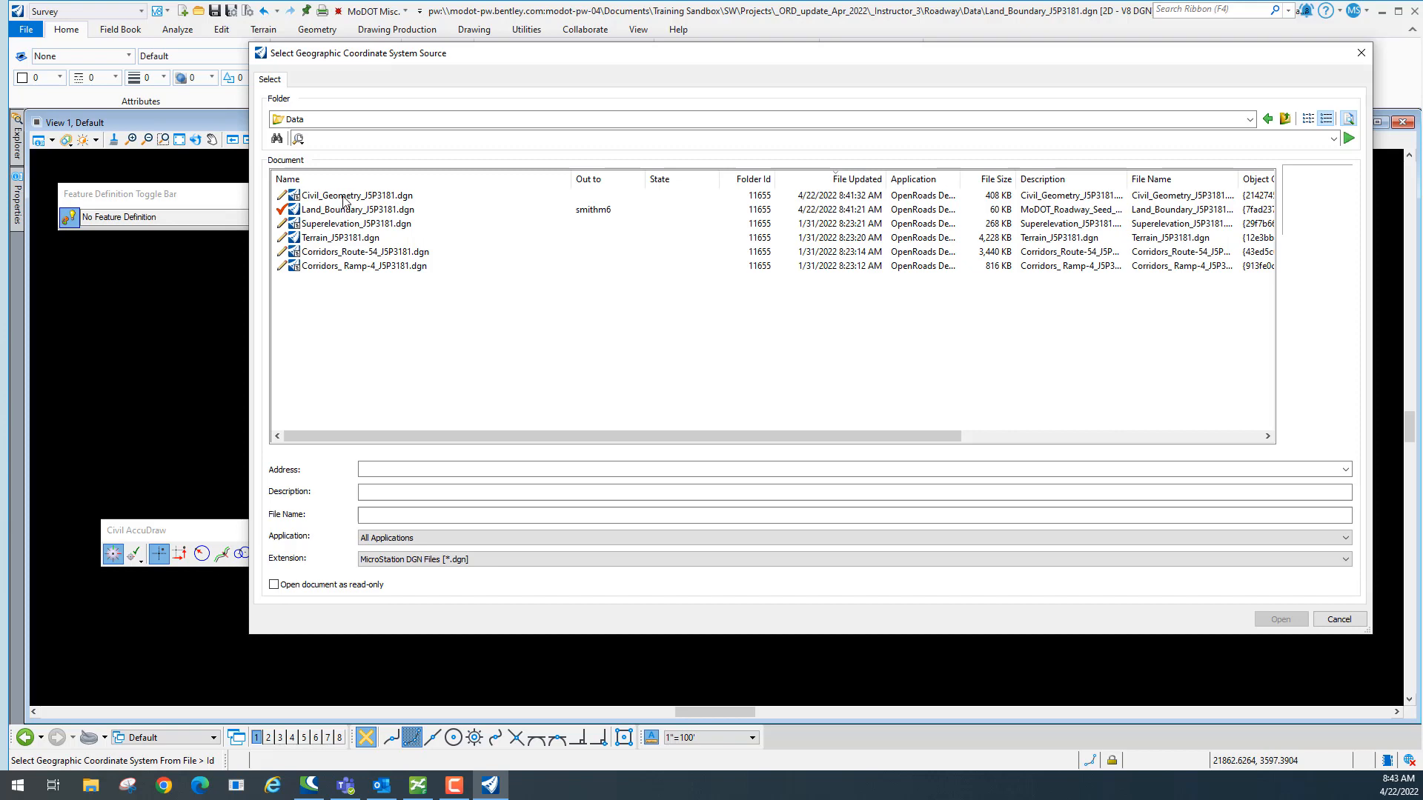
Assign the CD - Miller coordinate system from the Default model of Civil_Geometry_J5P3181.dgn and close the coordinate system settings.
left_click(343, 196)
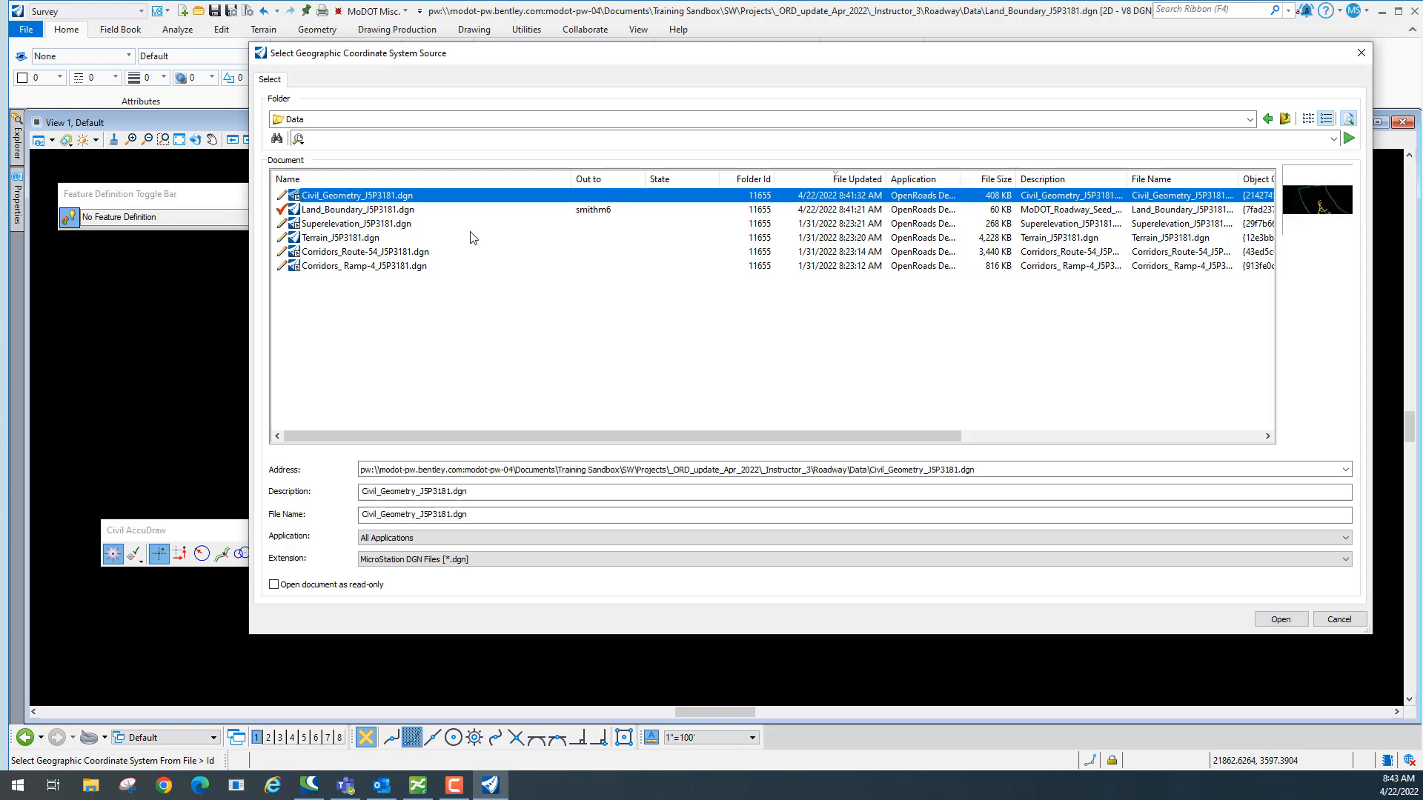
left_click(1282, 620)
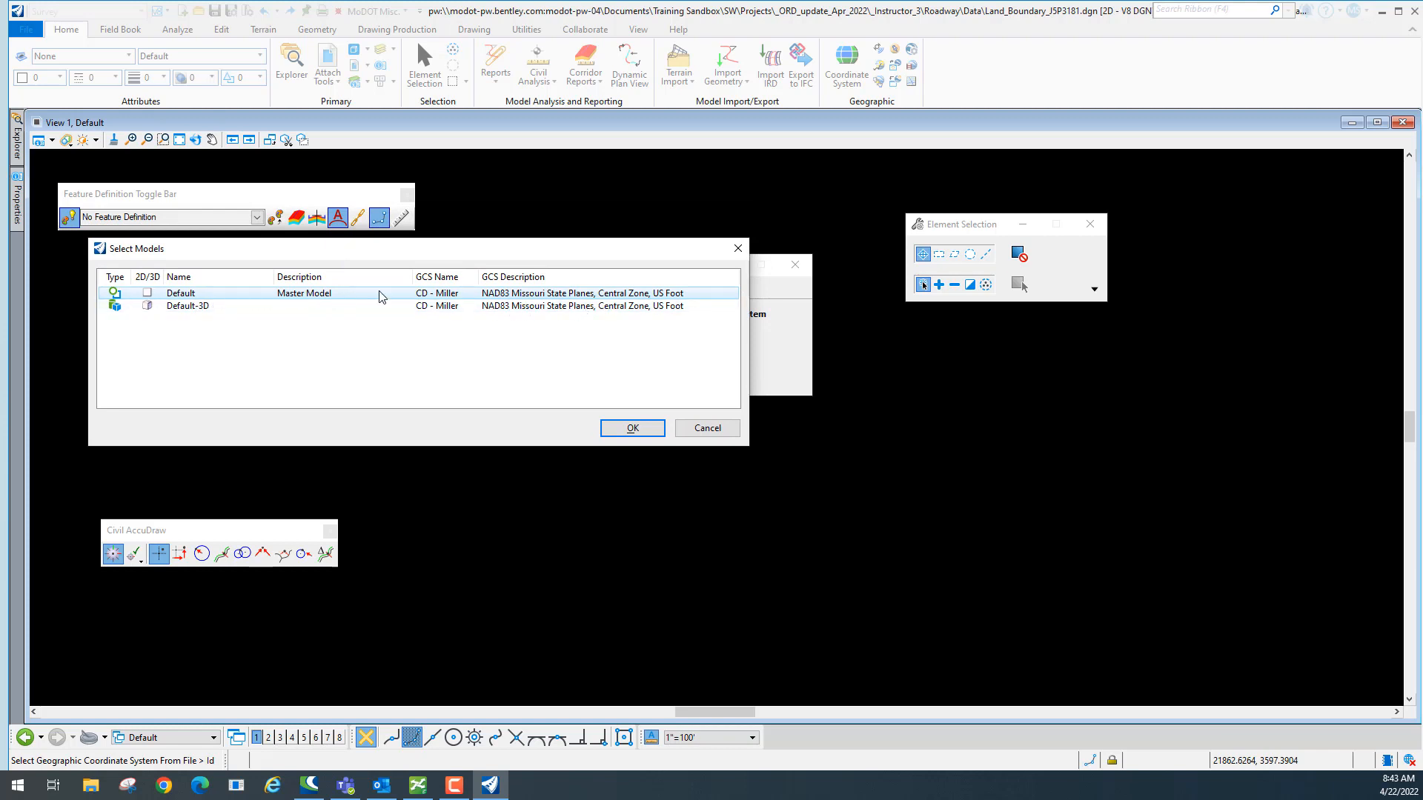
left_click(658, 430)
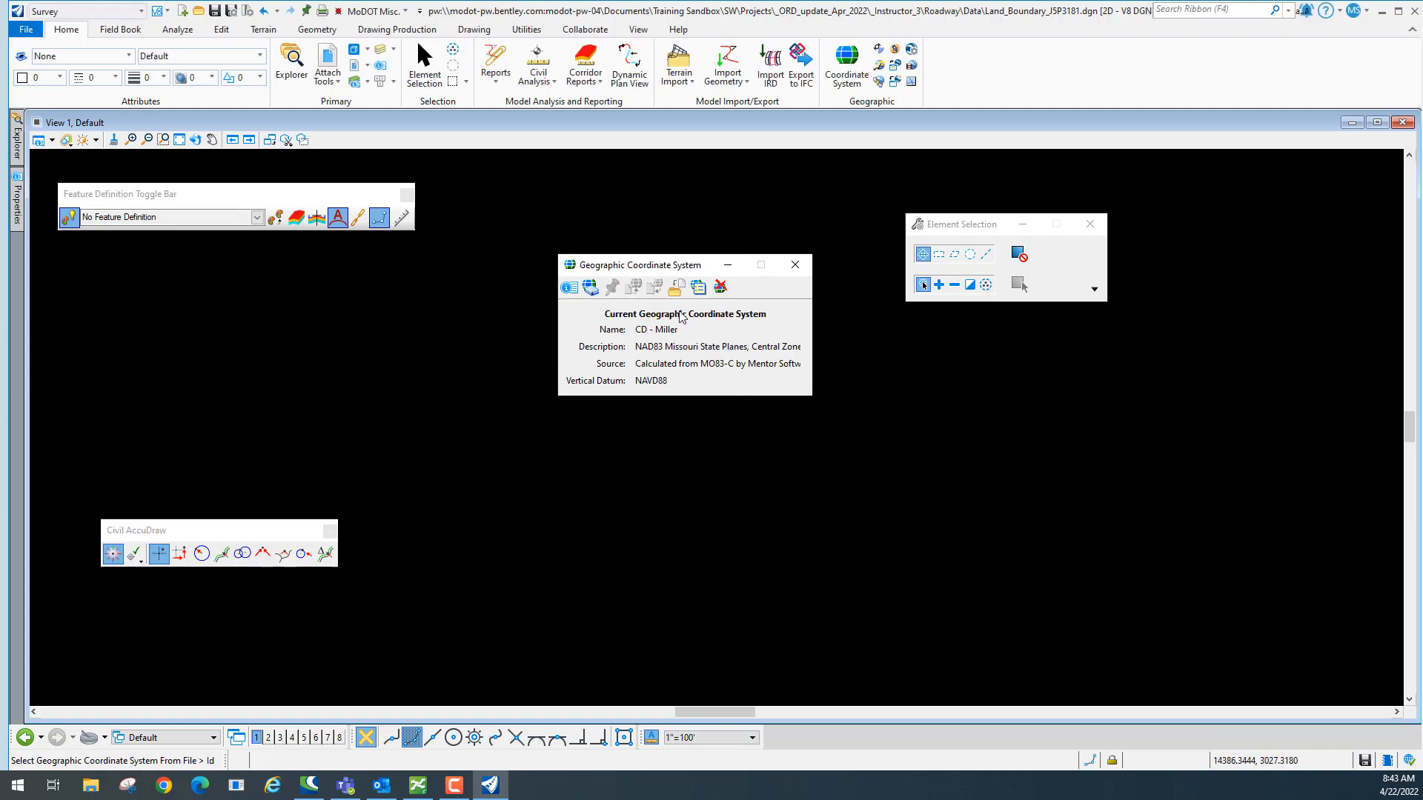
left_click_drag(658, 265, 608, 264)
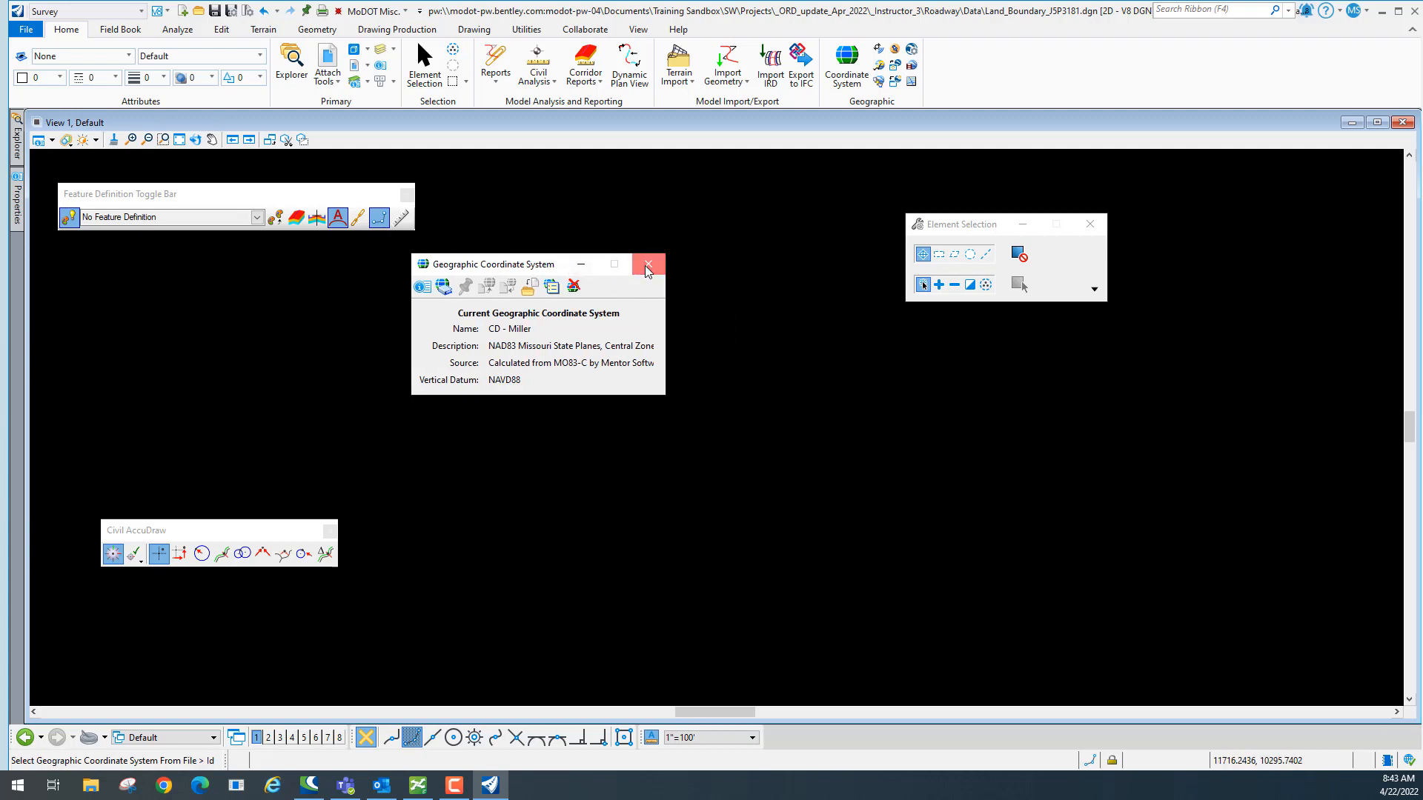
left_click(745, 264)
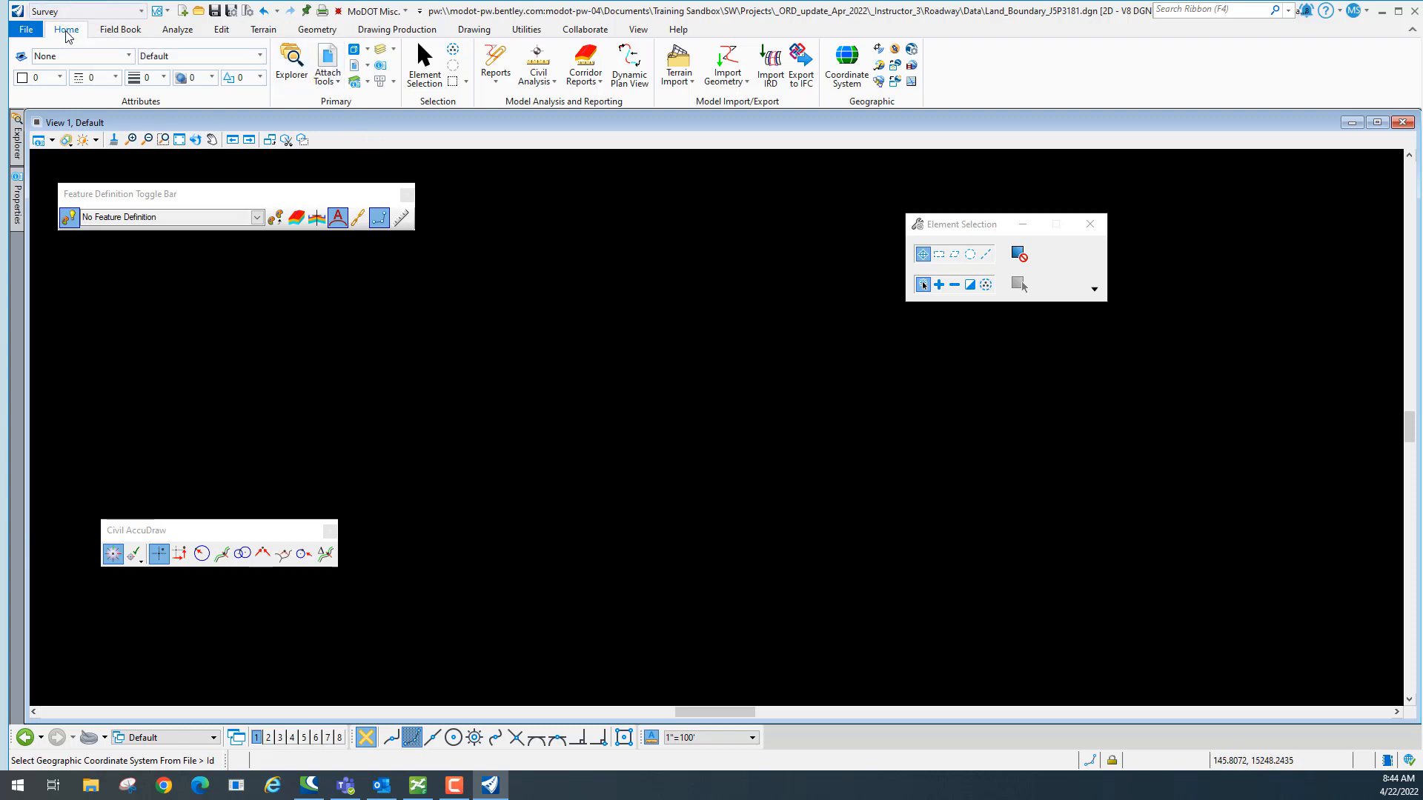
Choose Civil_Geometry_J5P3181.dgn and Terrain_J5P3181.dgn from the Data folder as the files to attach as references.
left_click(337, 85)
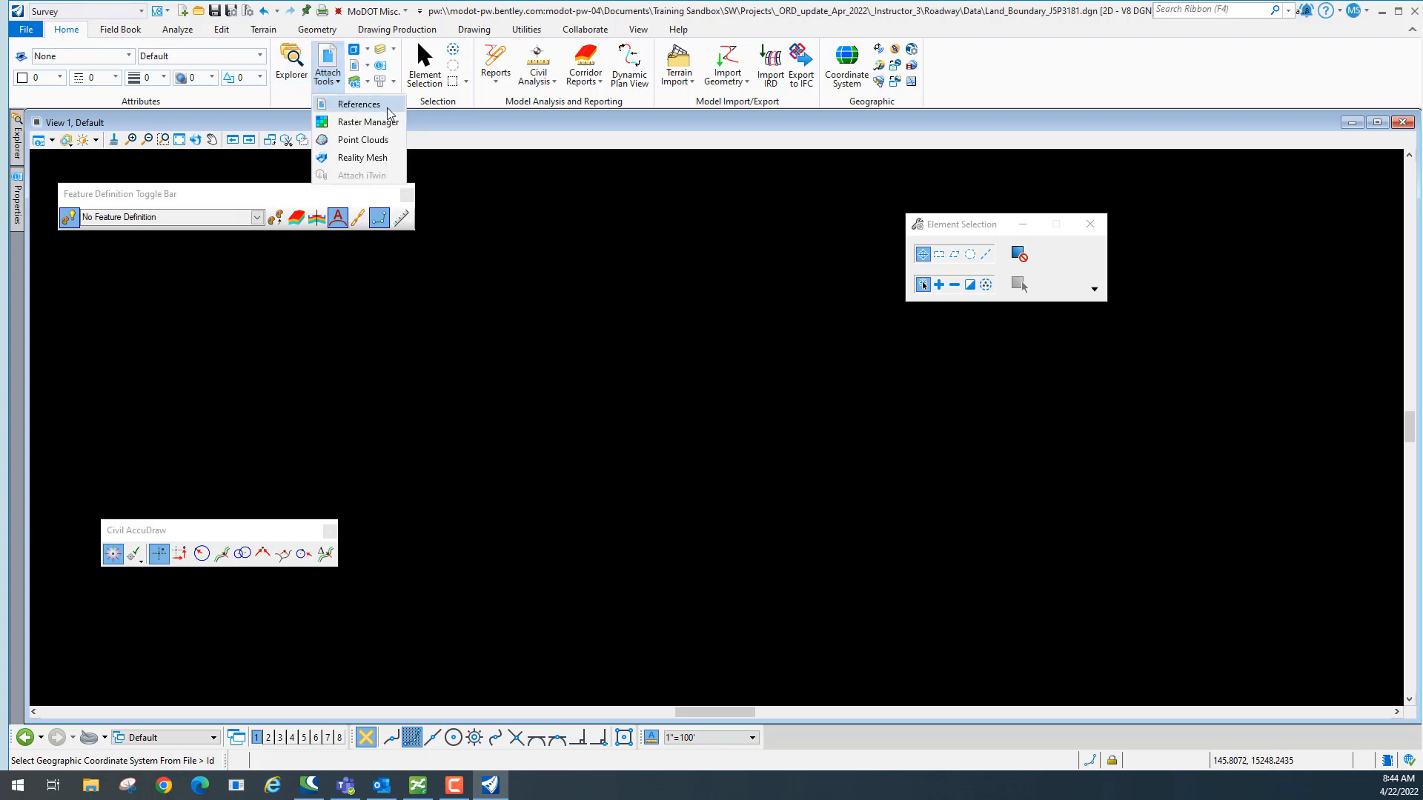
left_click(371, 108)
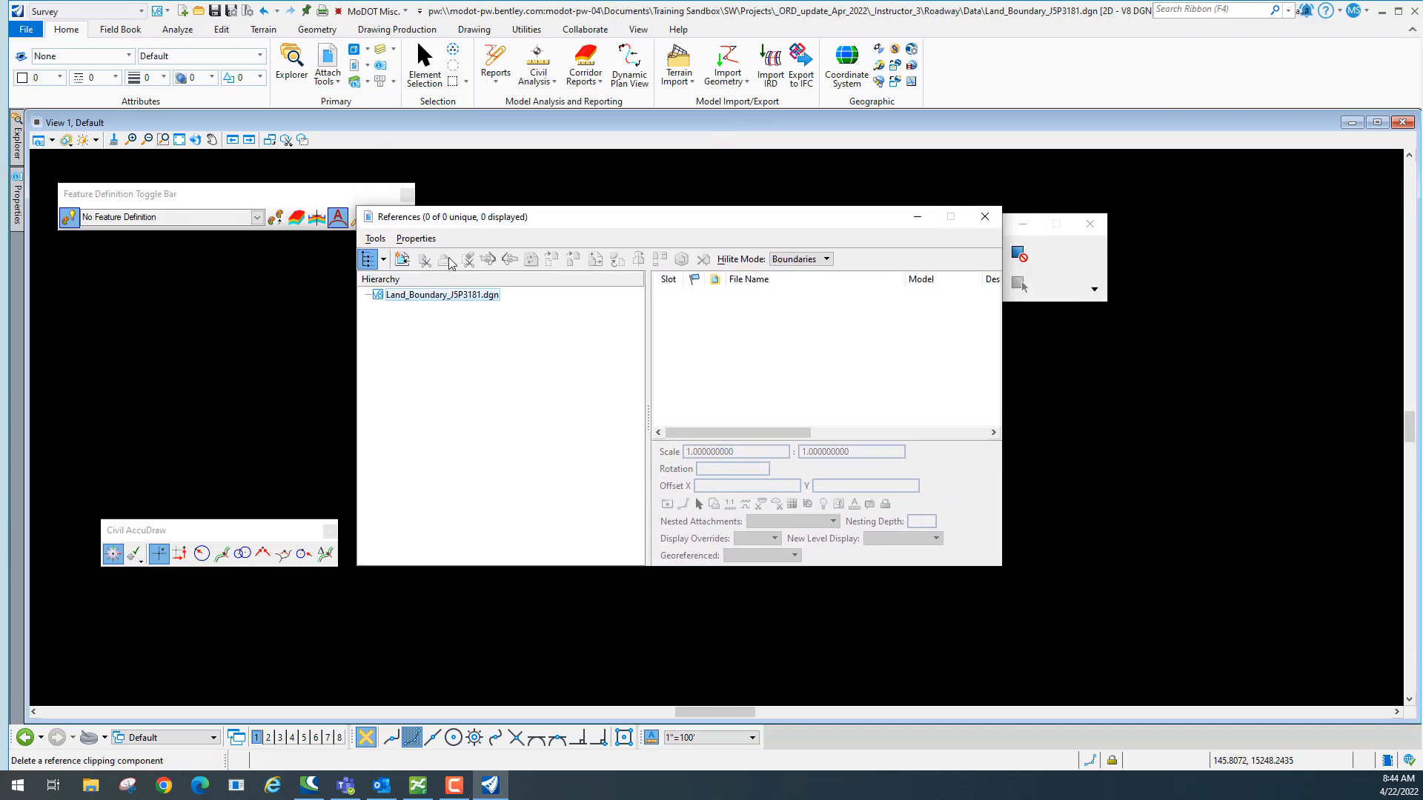
left_click(377, 238)
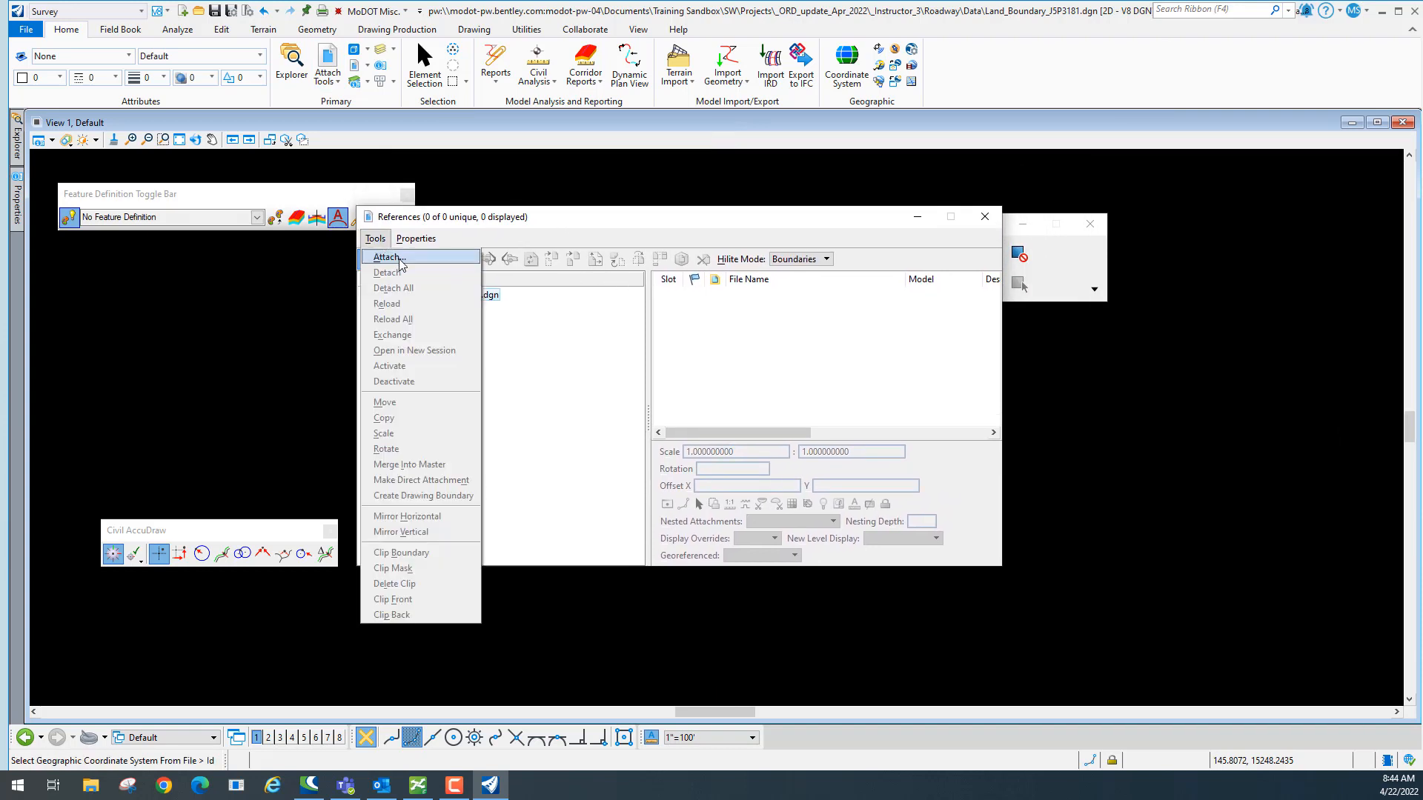
left_click(398, 261)
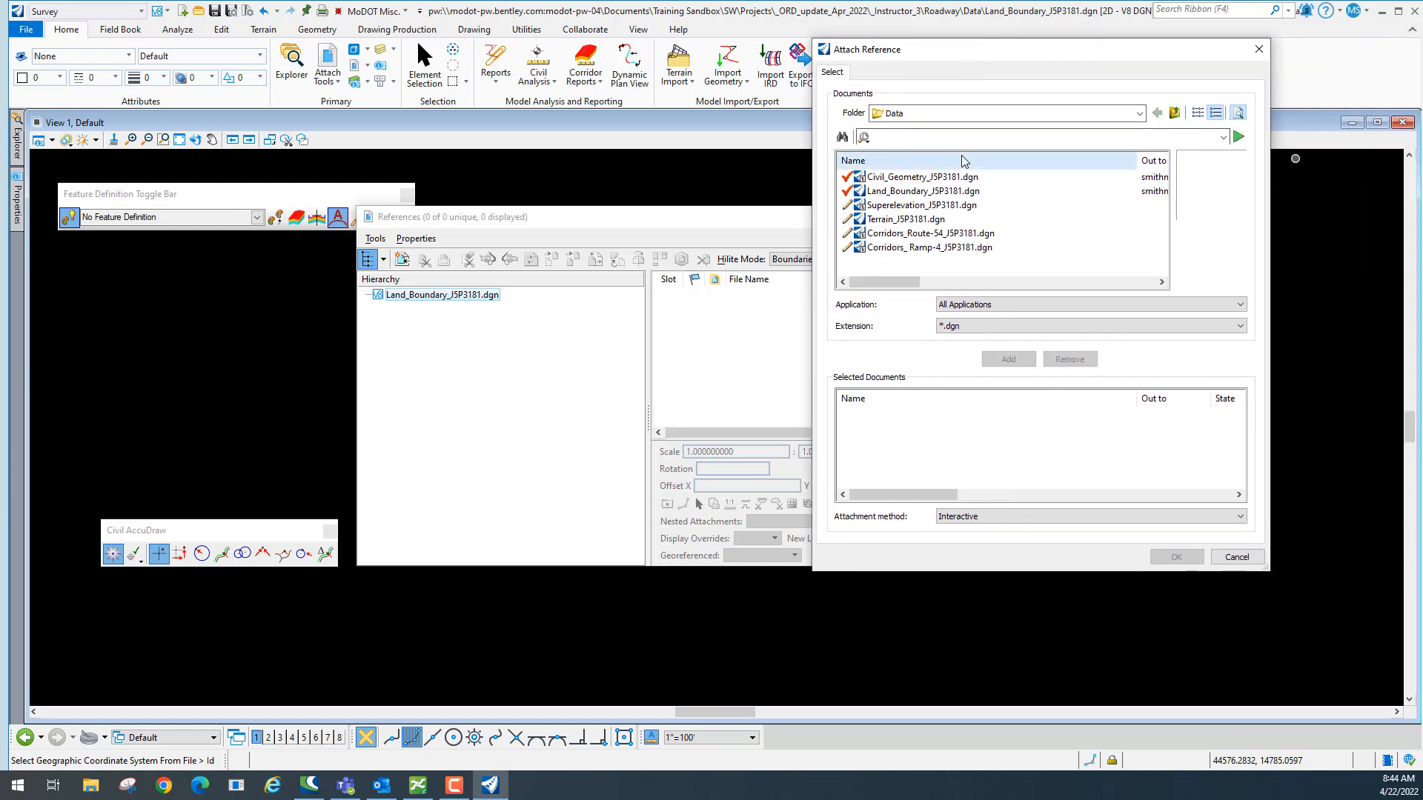
left_click(947, 177)
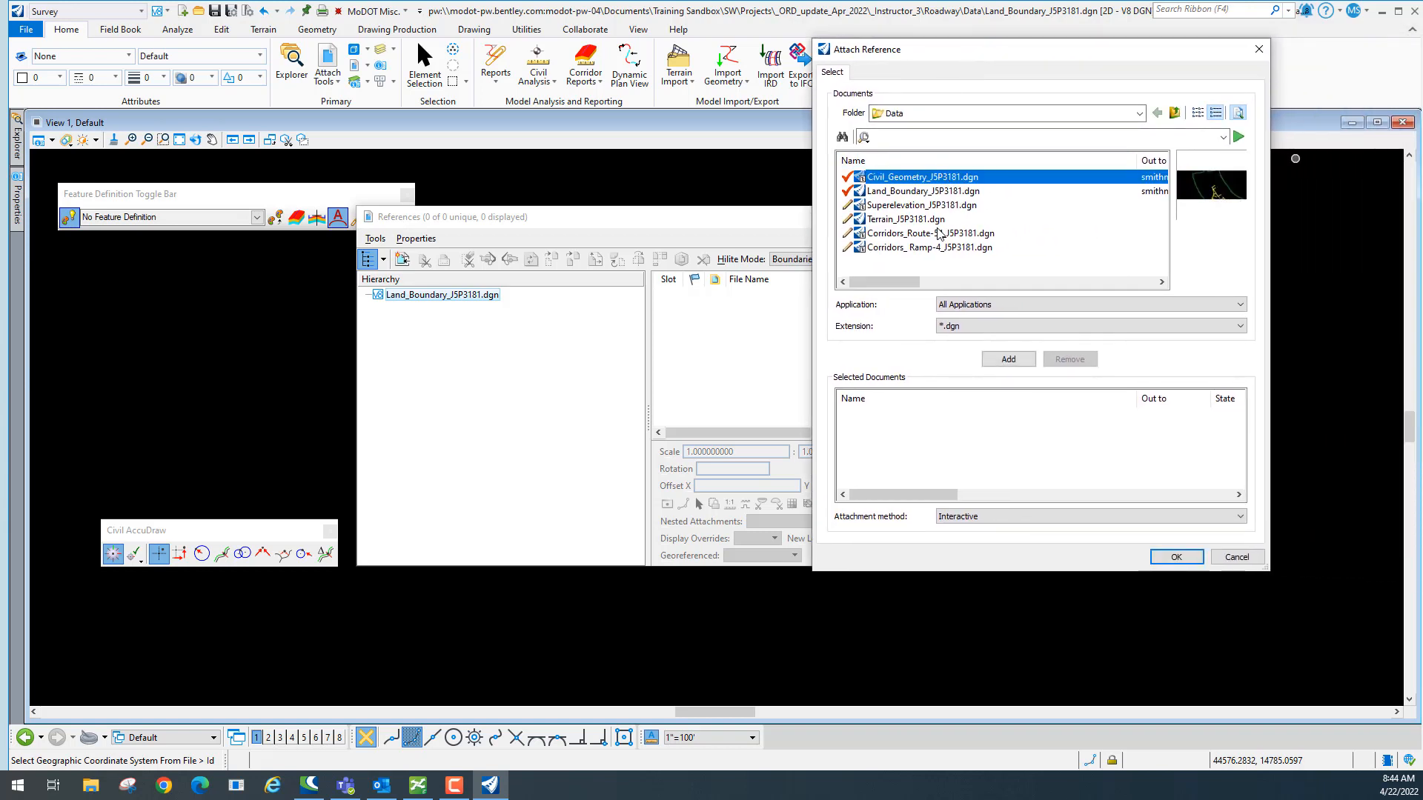
left_click(910, 220, "ctrl")
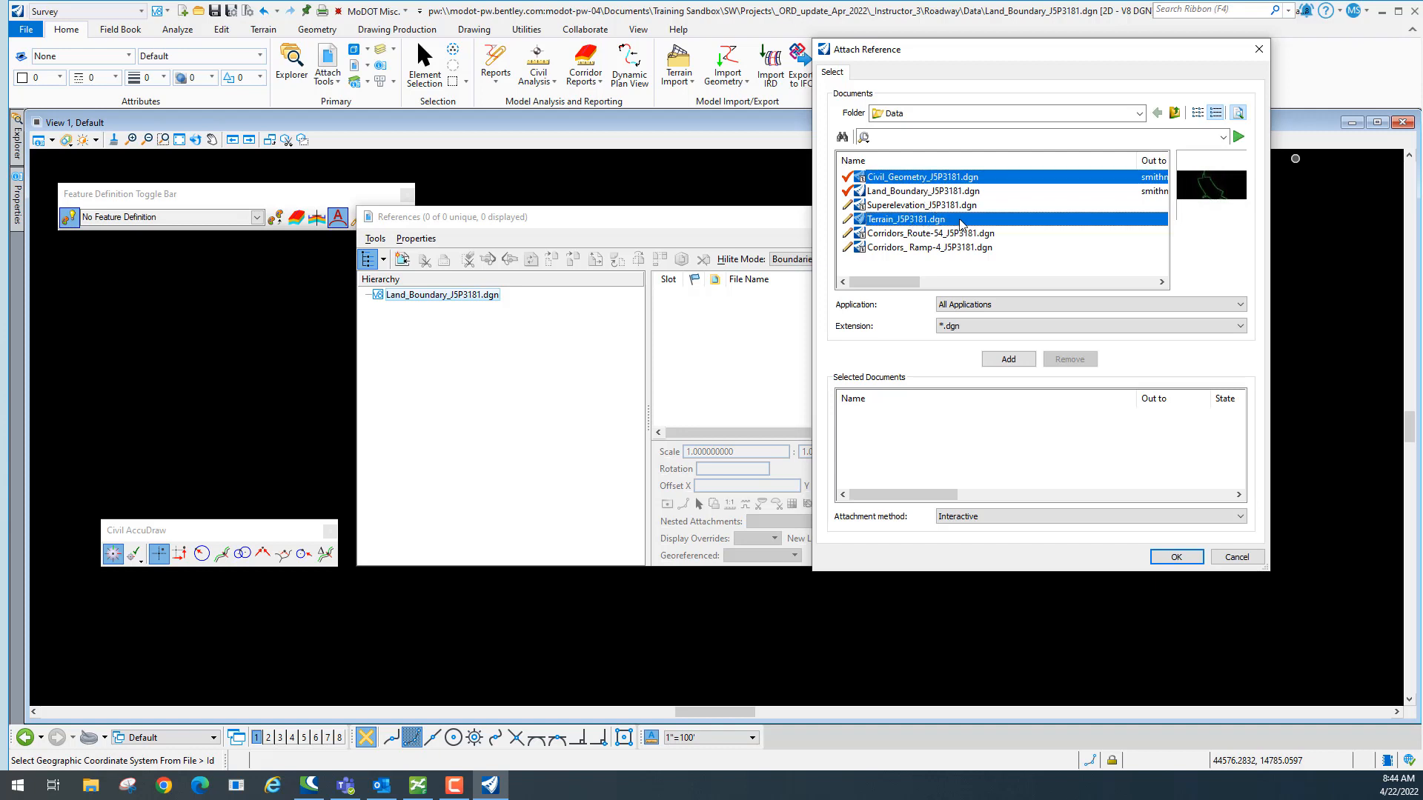
left_click(1027, 361)
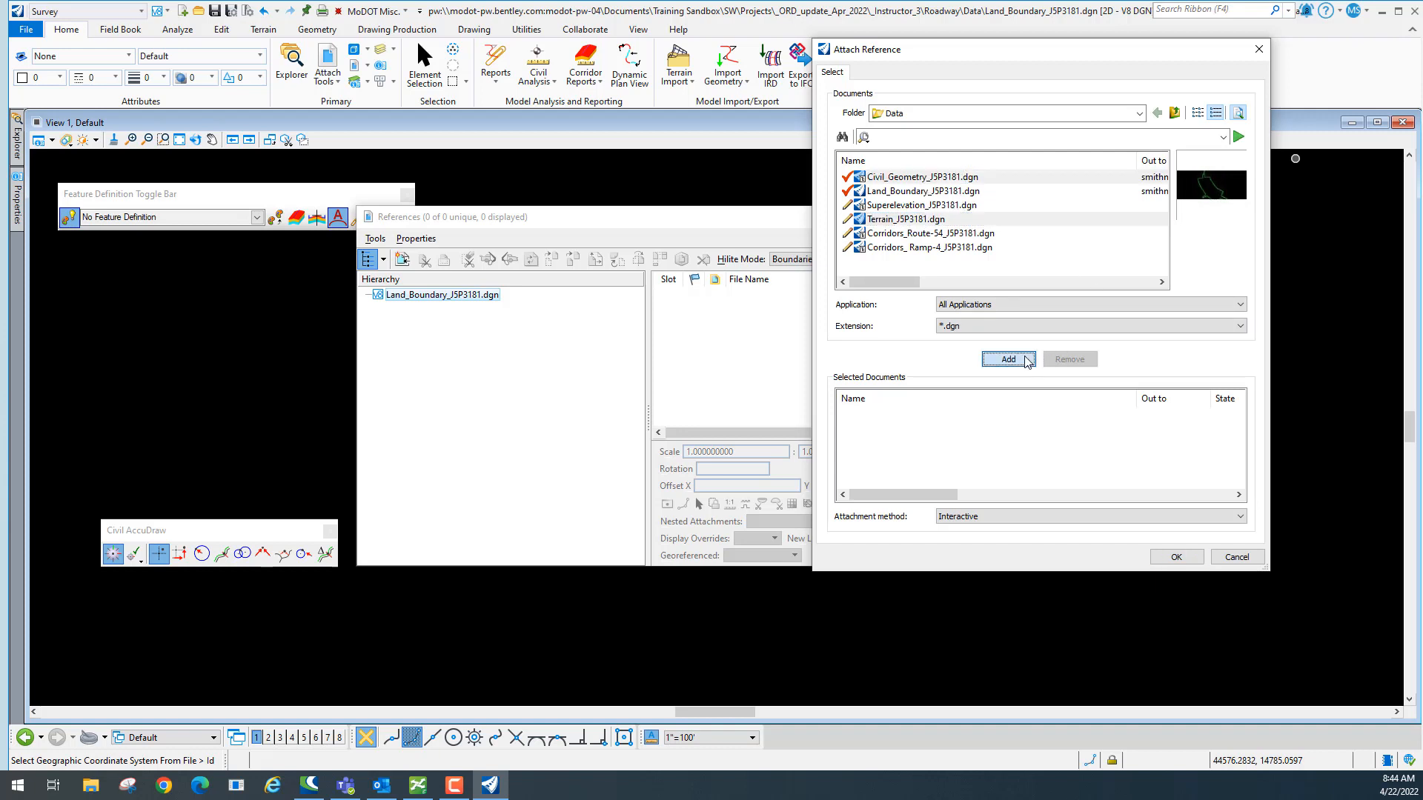
Attach the chosen references interactively using the Default model, Coincident - World orientation and No Nesting, and close the References dialog.
left_click(1174, 556)
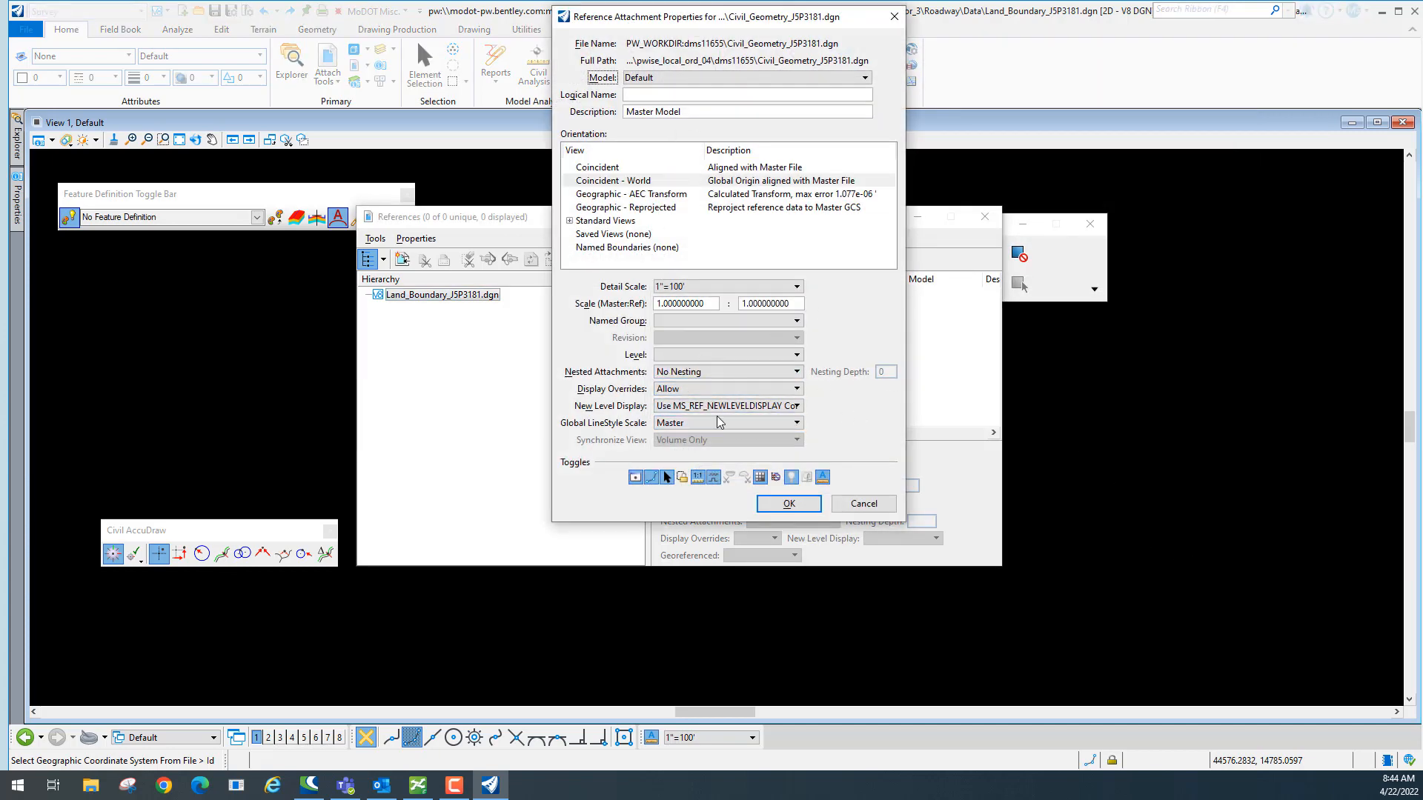
left_click(790, 504)
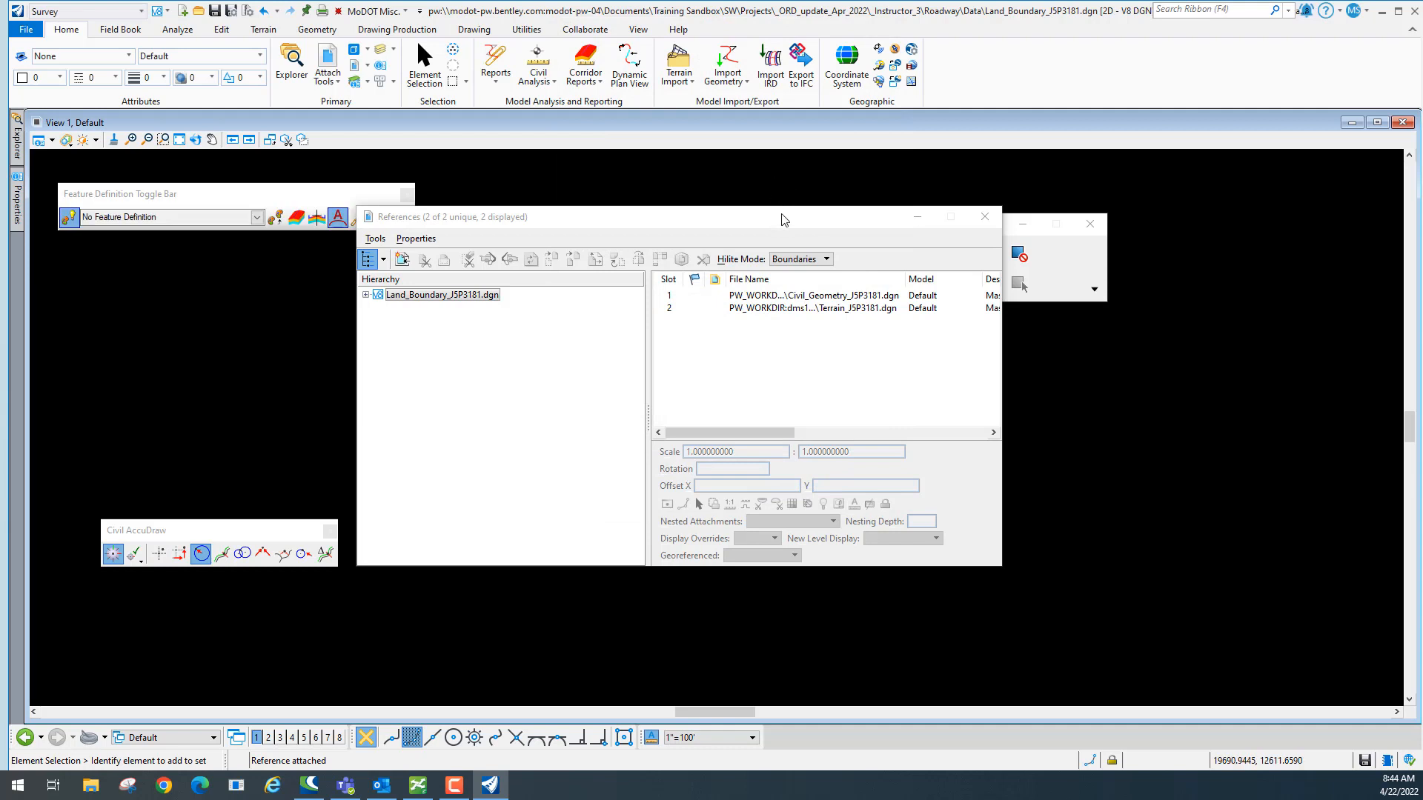
left_click_drag(771, 229, 810, 303)
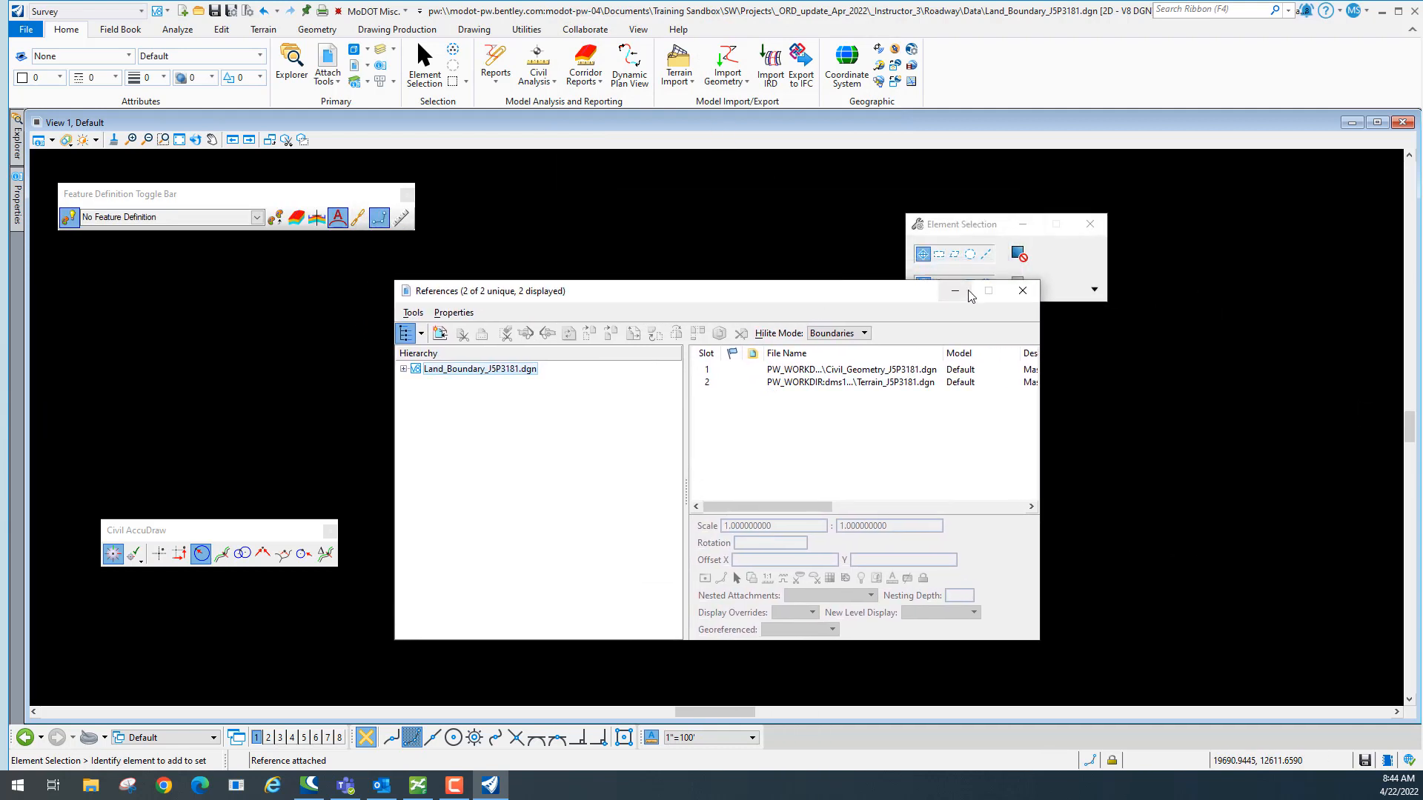
left_click(1024, 293)
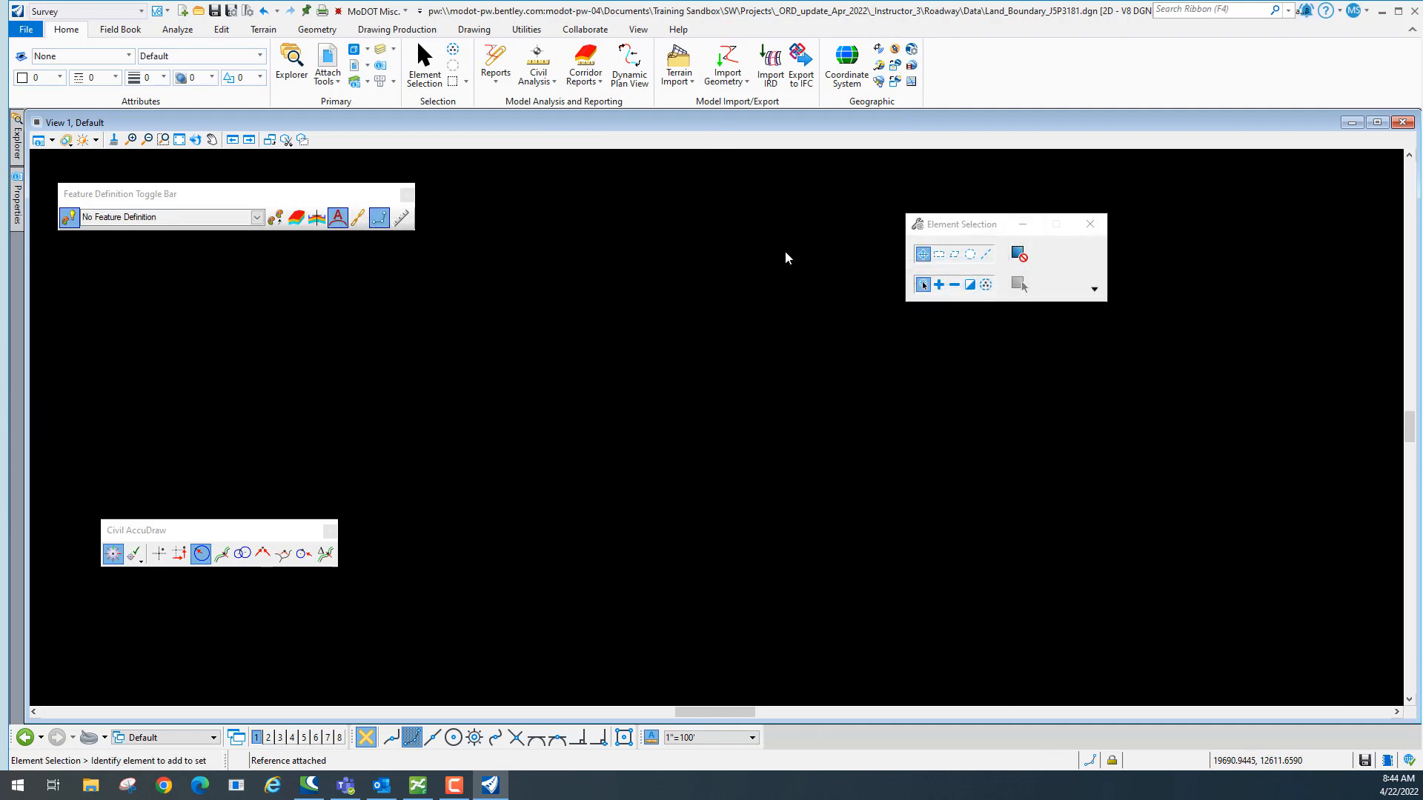
Fit the attached references in the view, focus on the alignment around PC STA 7+33.41 and move the floating toolbars clear of it.
left_click(180, 140)
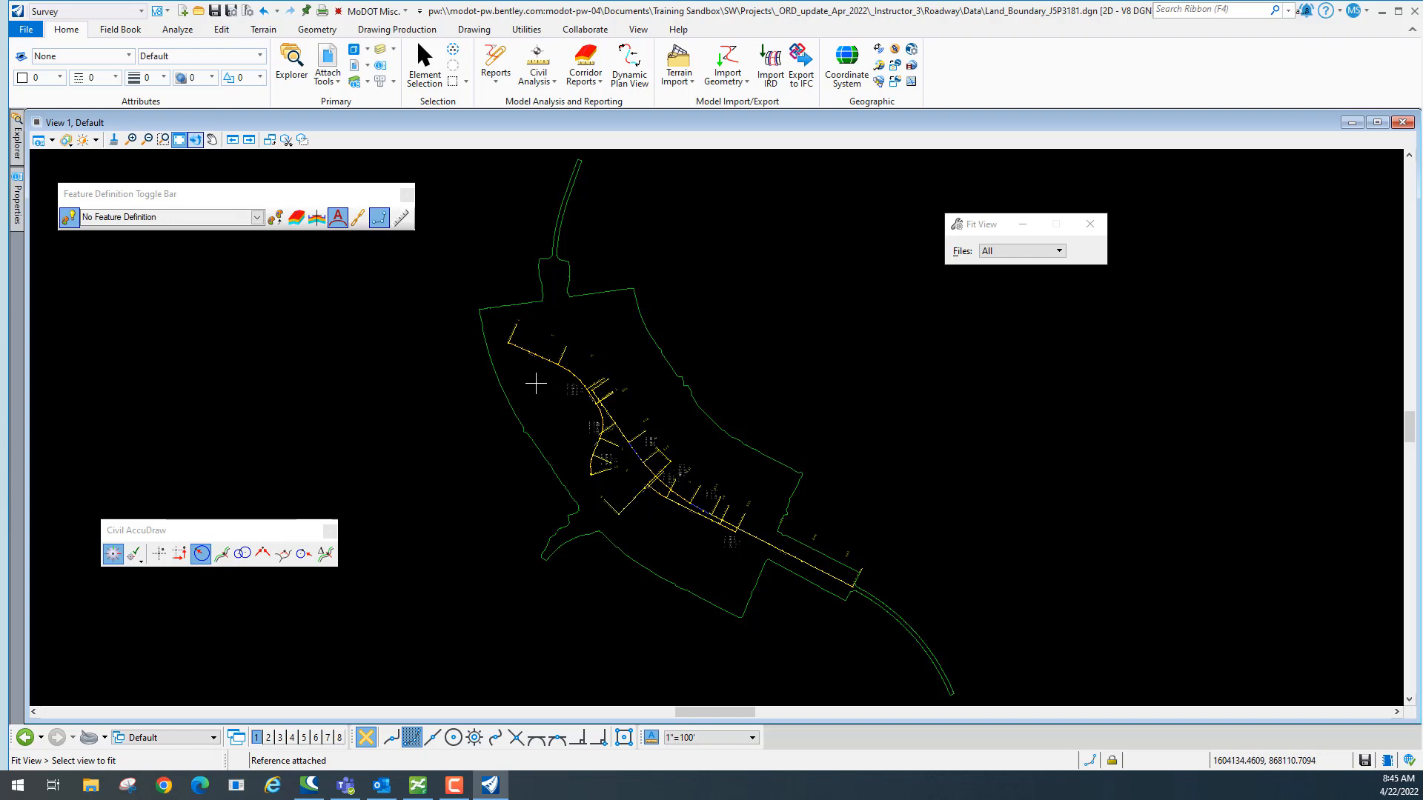
scroll(539, 382, "up", 5)
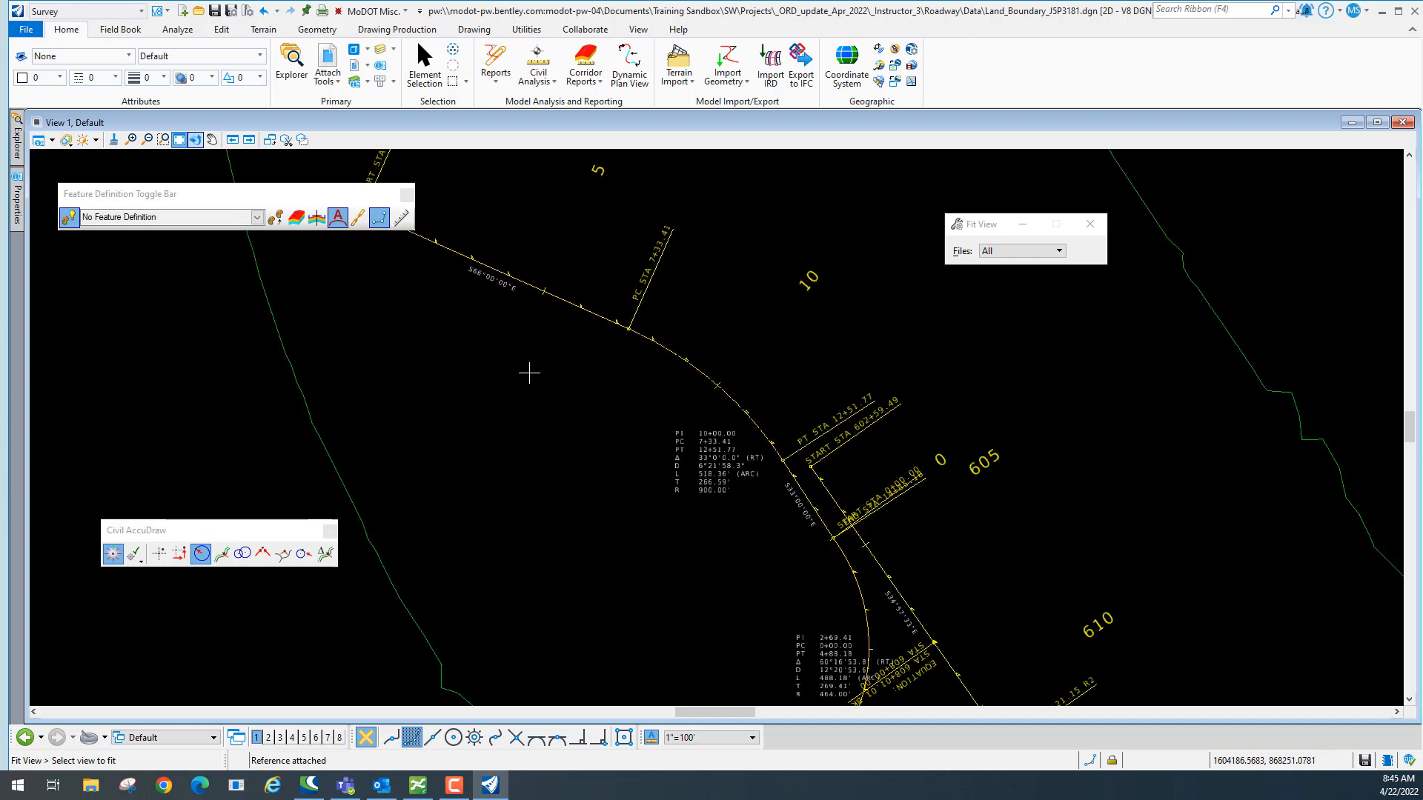
middle_click_drag(535, 361, 628, 381)
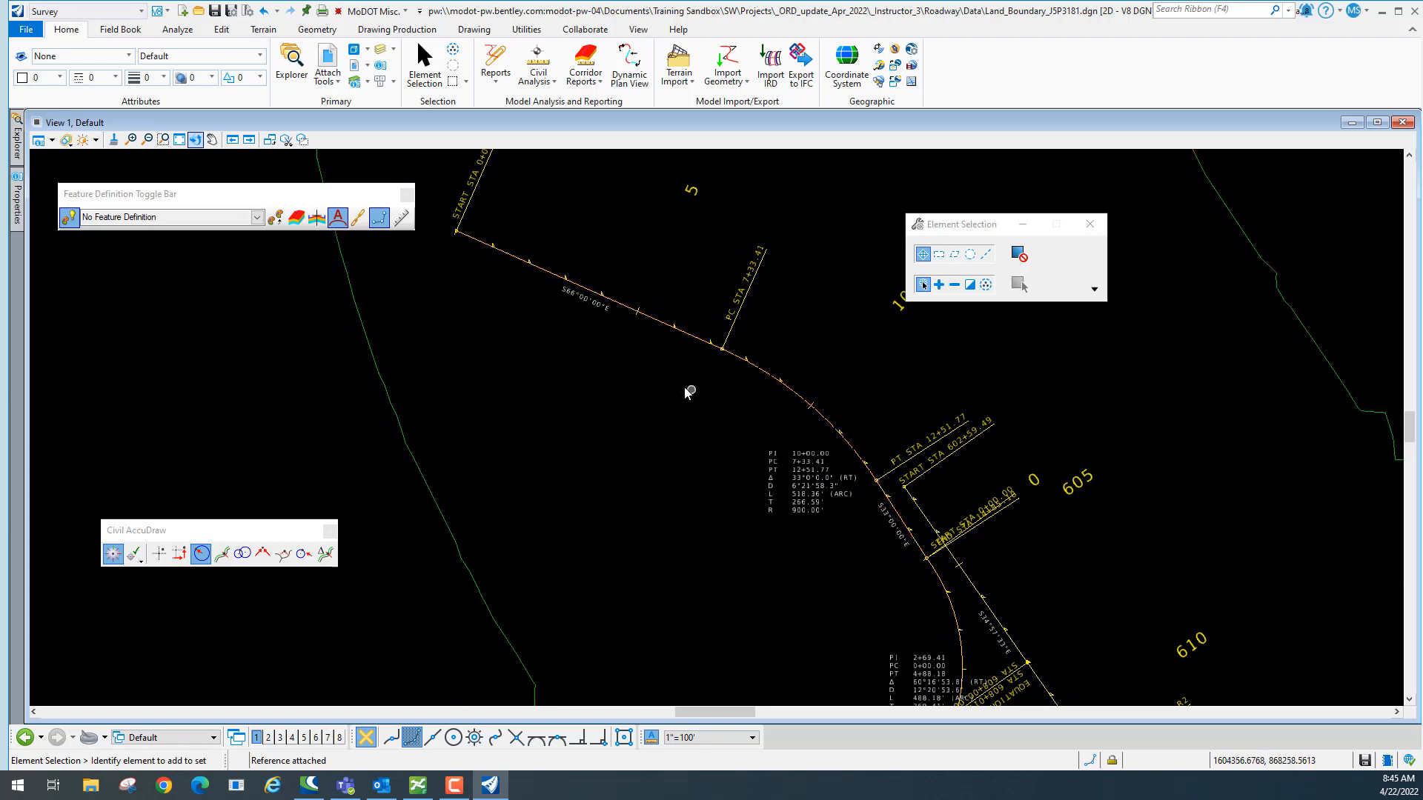
scroll(657, 349, "up", 1)
middle_click_drag(657, 349, 644, 388)
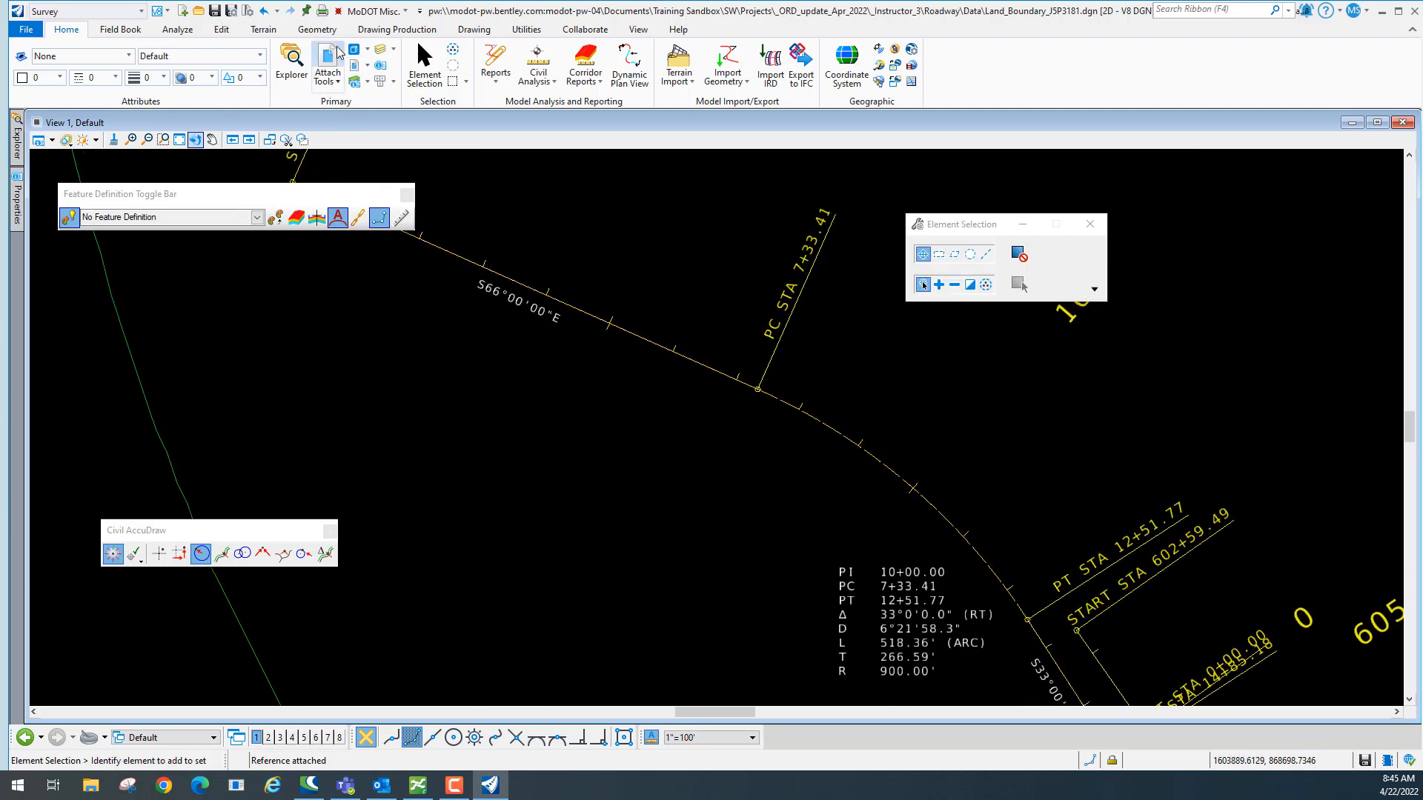
left_click(306, 31)
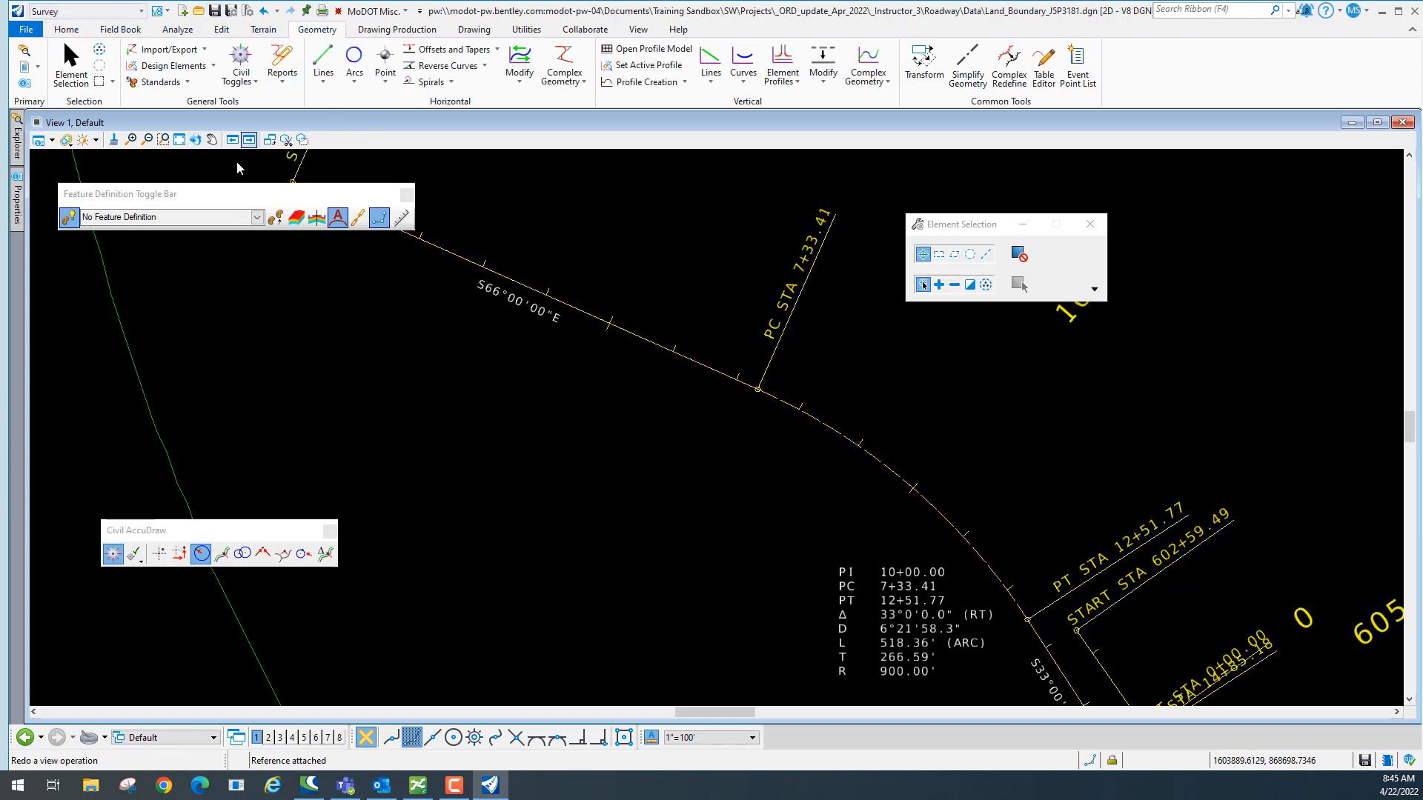
left_click_drag(332, 195, 1288, 168)
left_click_drag(217, 541, 1252, 238)
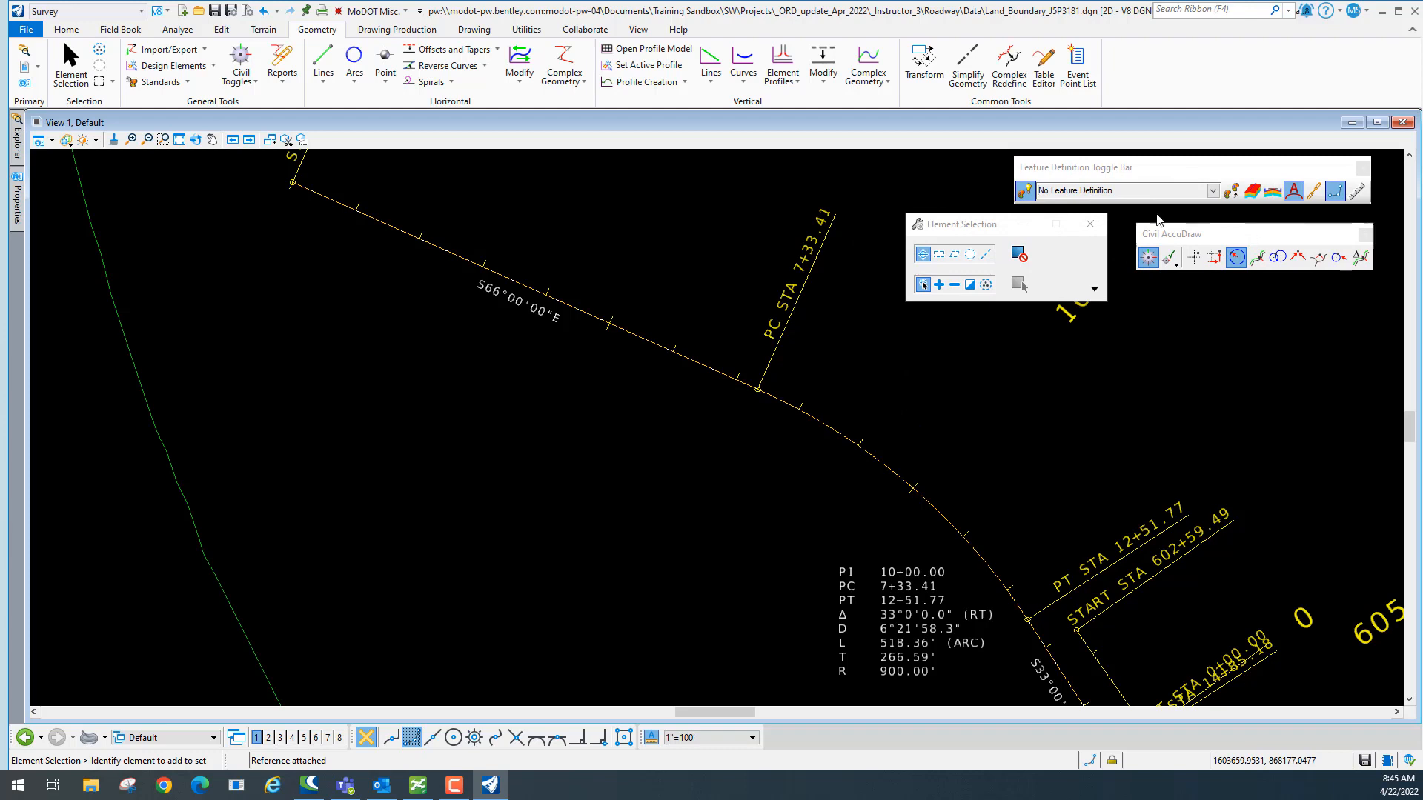
Start the horizontal geometry Point tool with Elevation Mode Named Terrain Model / Mesh and check the choices for its reference terrain.
left_click(389, 86)
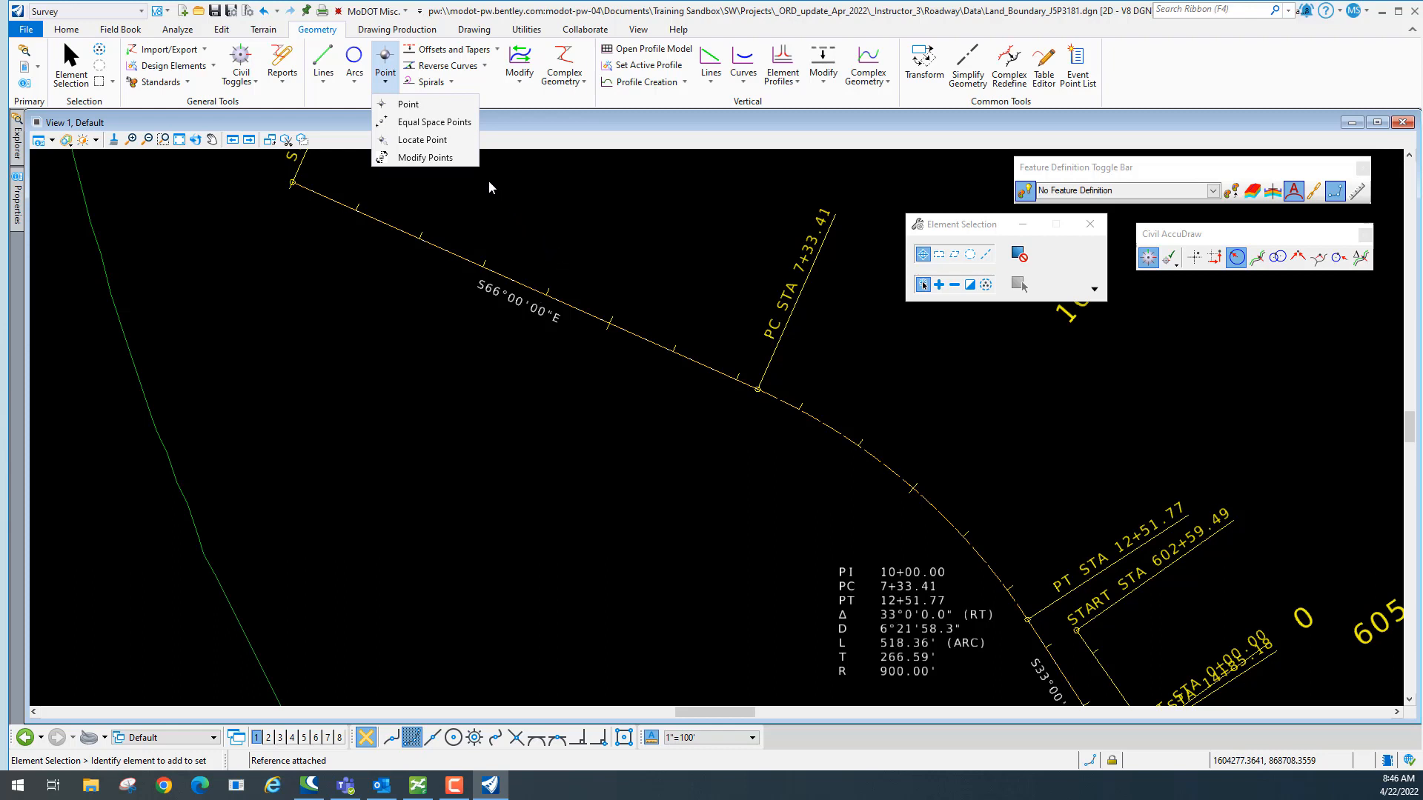
left_click(409, 104)
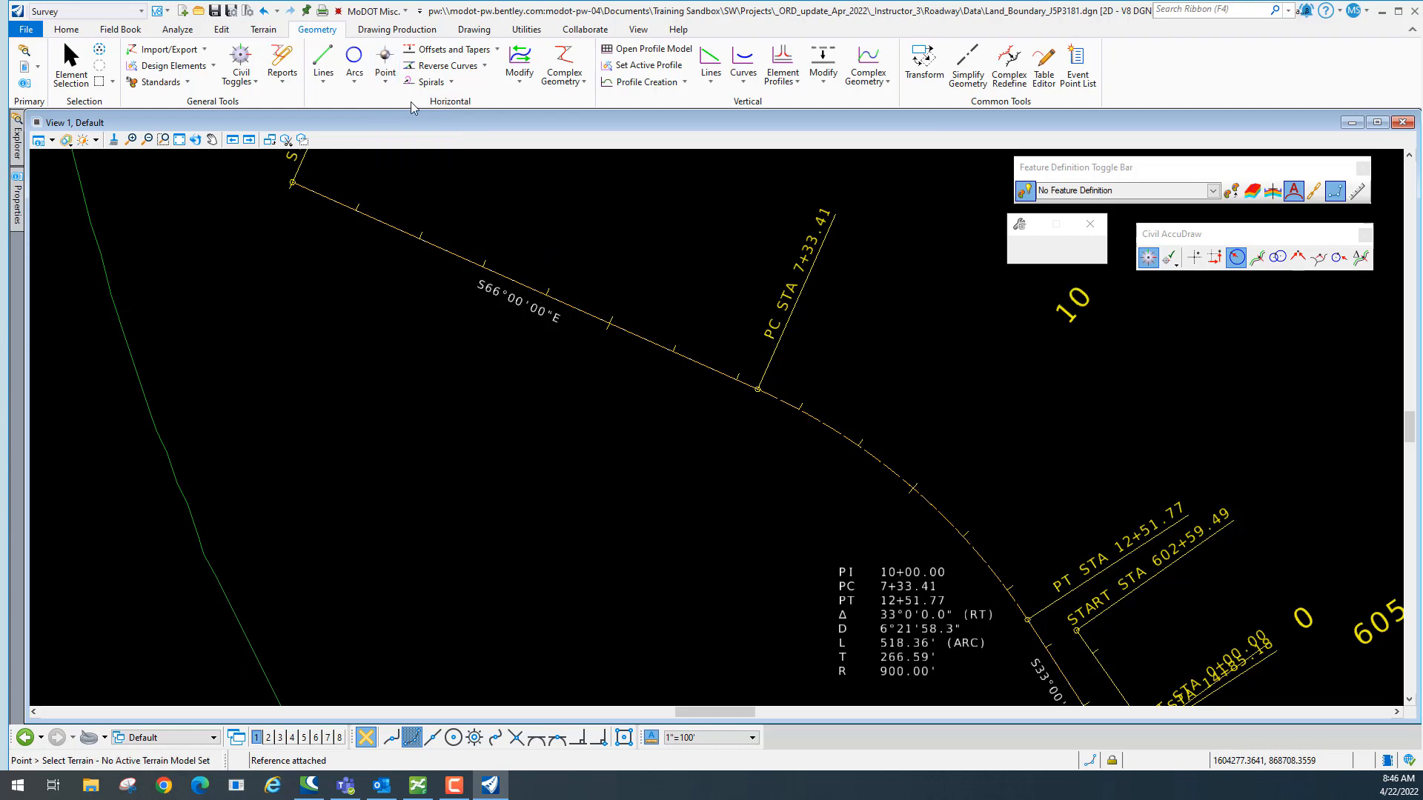
left_click_drag(917, 234, 229, 262)
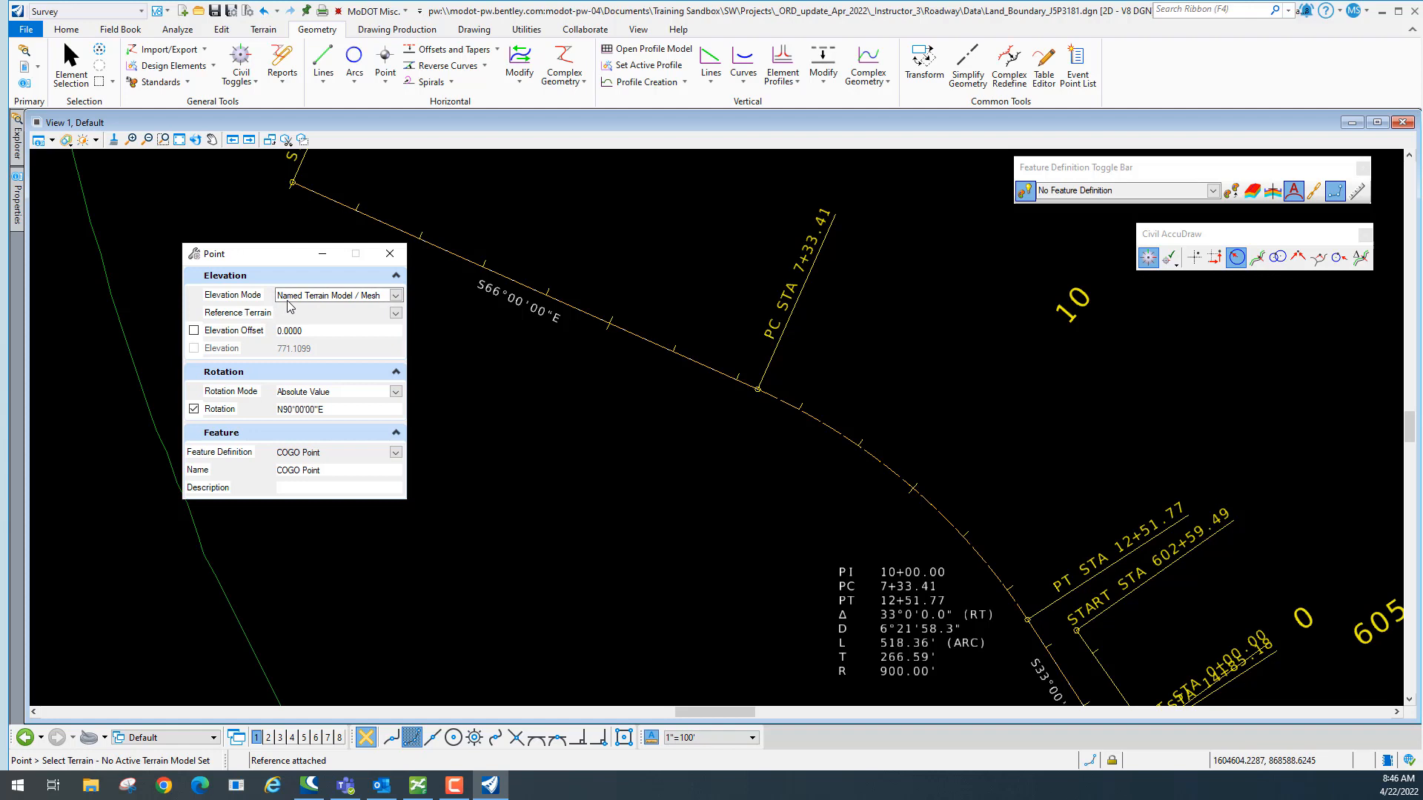
left_click(395, 296)
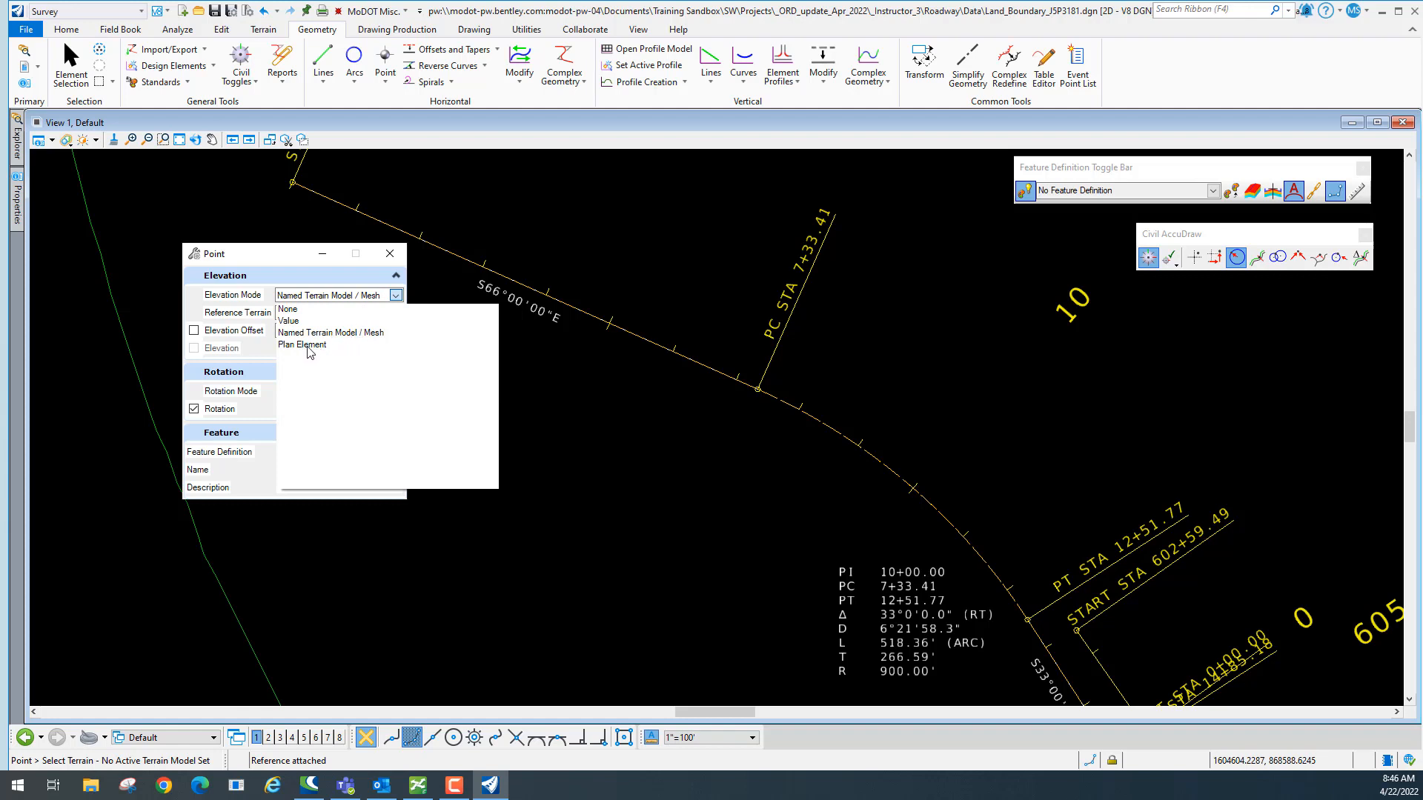
left_click(431, 253)
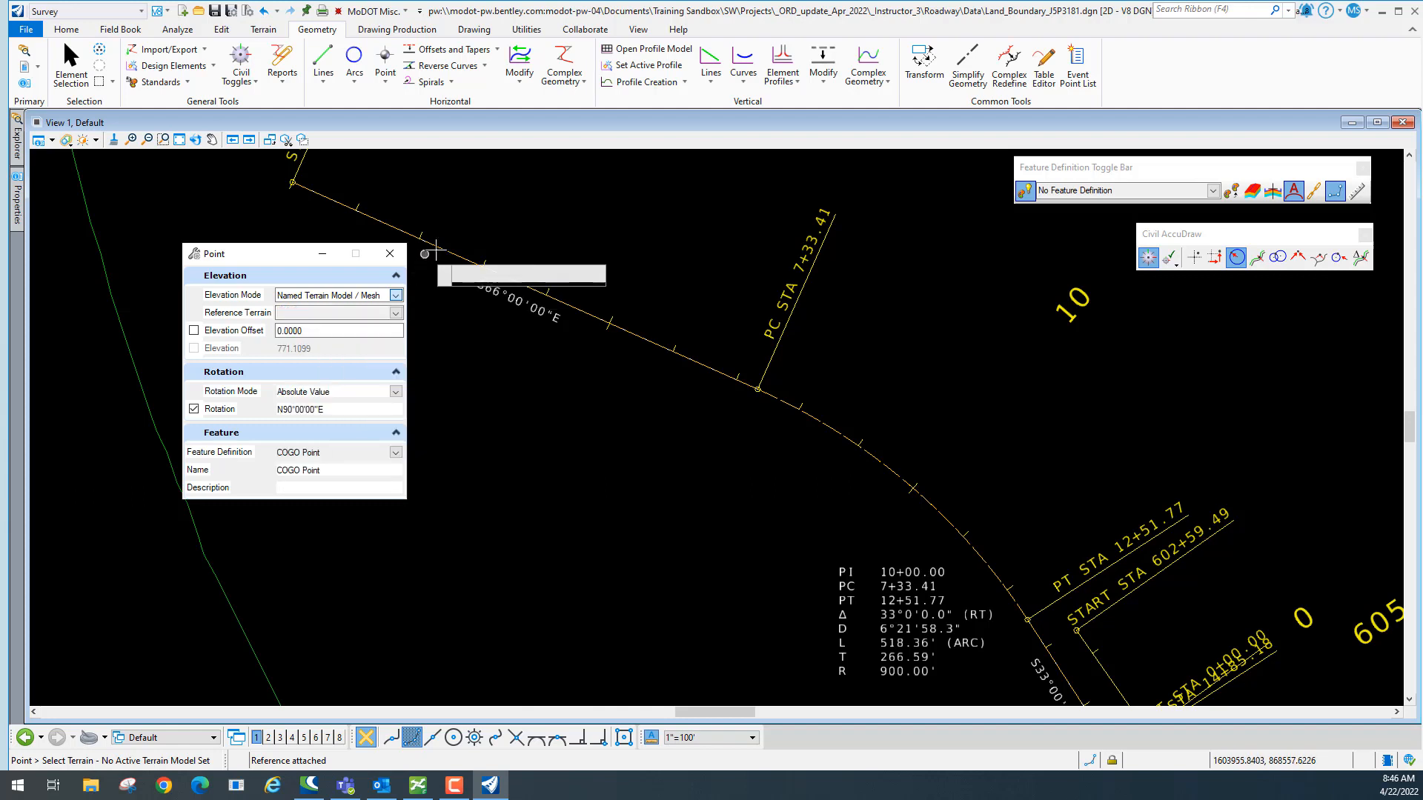
left_click(396, 295)
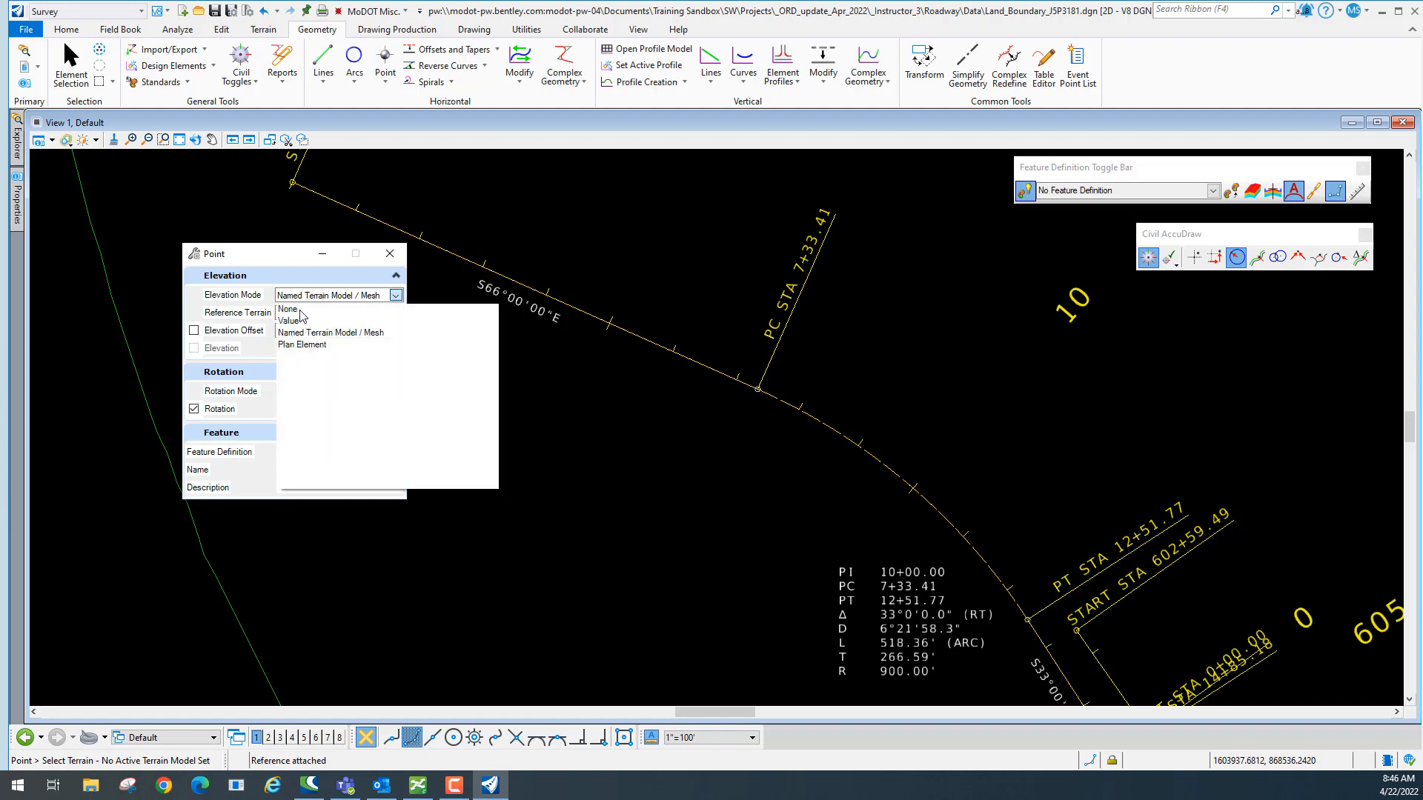
left_click(331, 335)
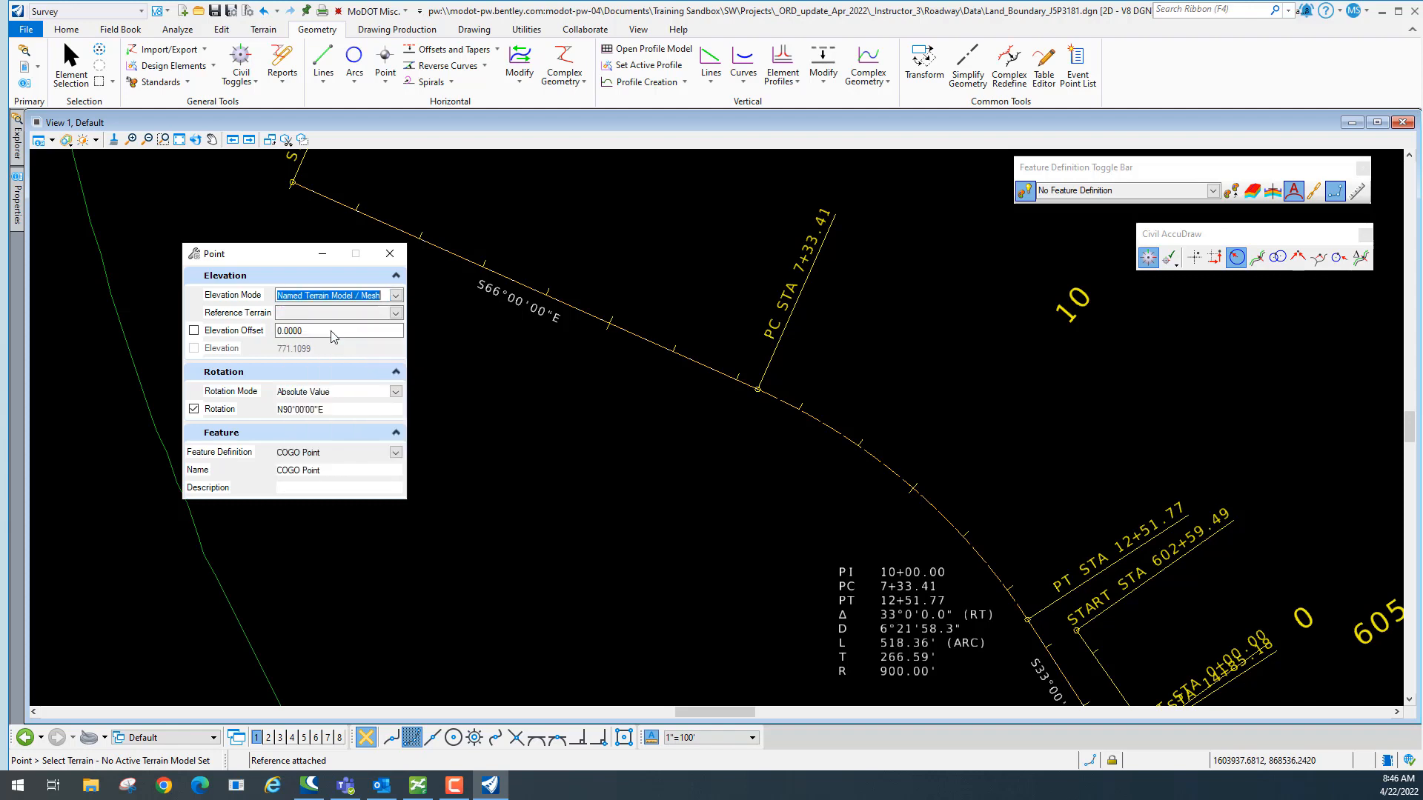
left_click(396, 313)
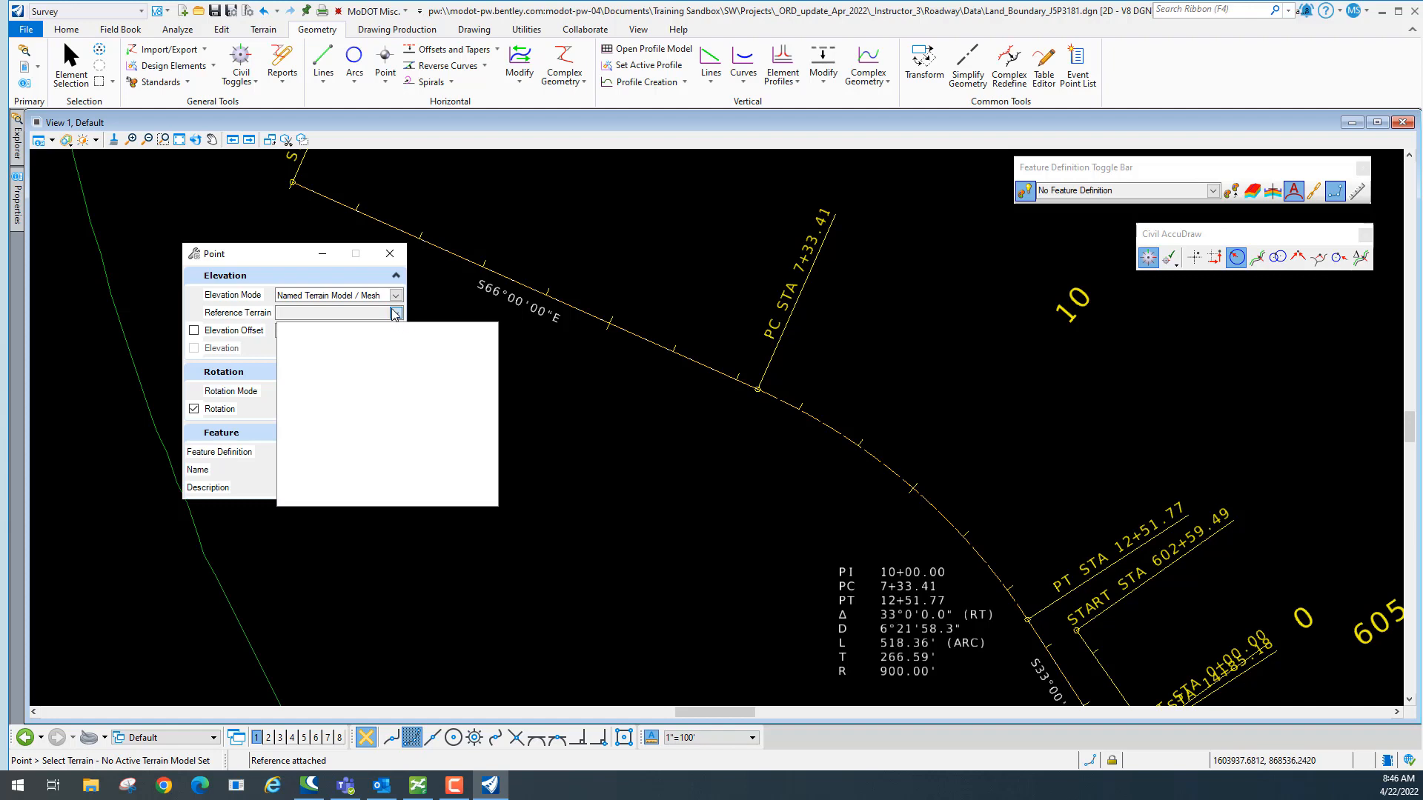
left_click(273, 255)
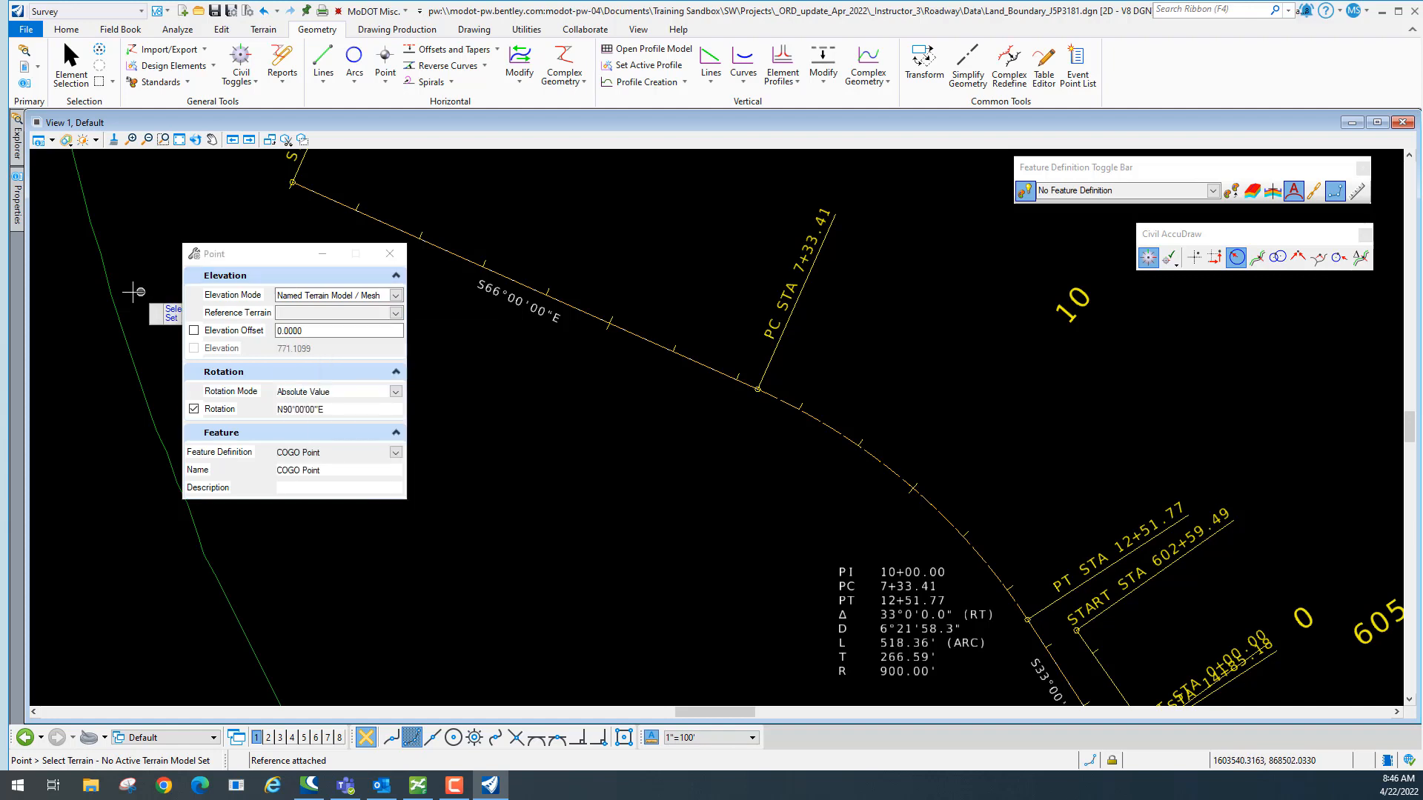
left_click_drag(277, 259, 340, 218)
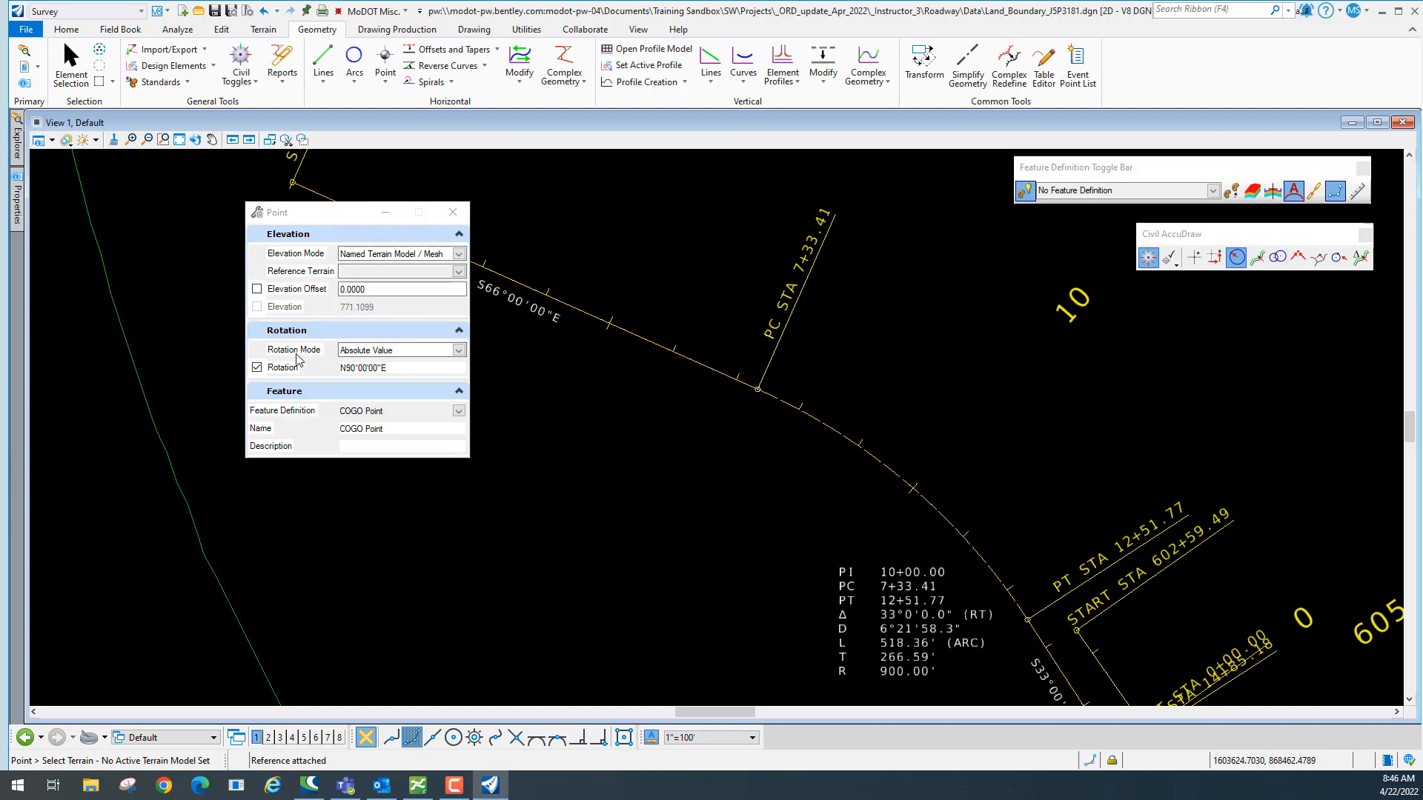
Examine the Point tool's rotation modes and rotation lock, and the point feature definitions in the Miscellaneous group of Drafting Standards.
left_click(459, 351)
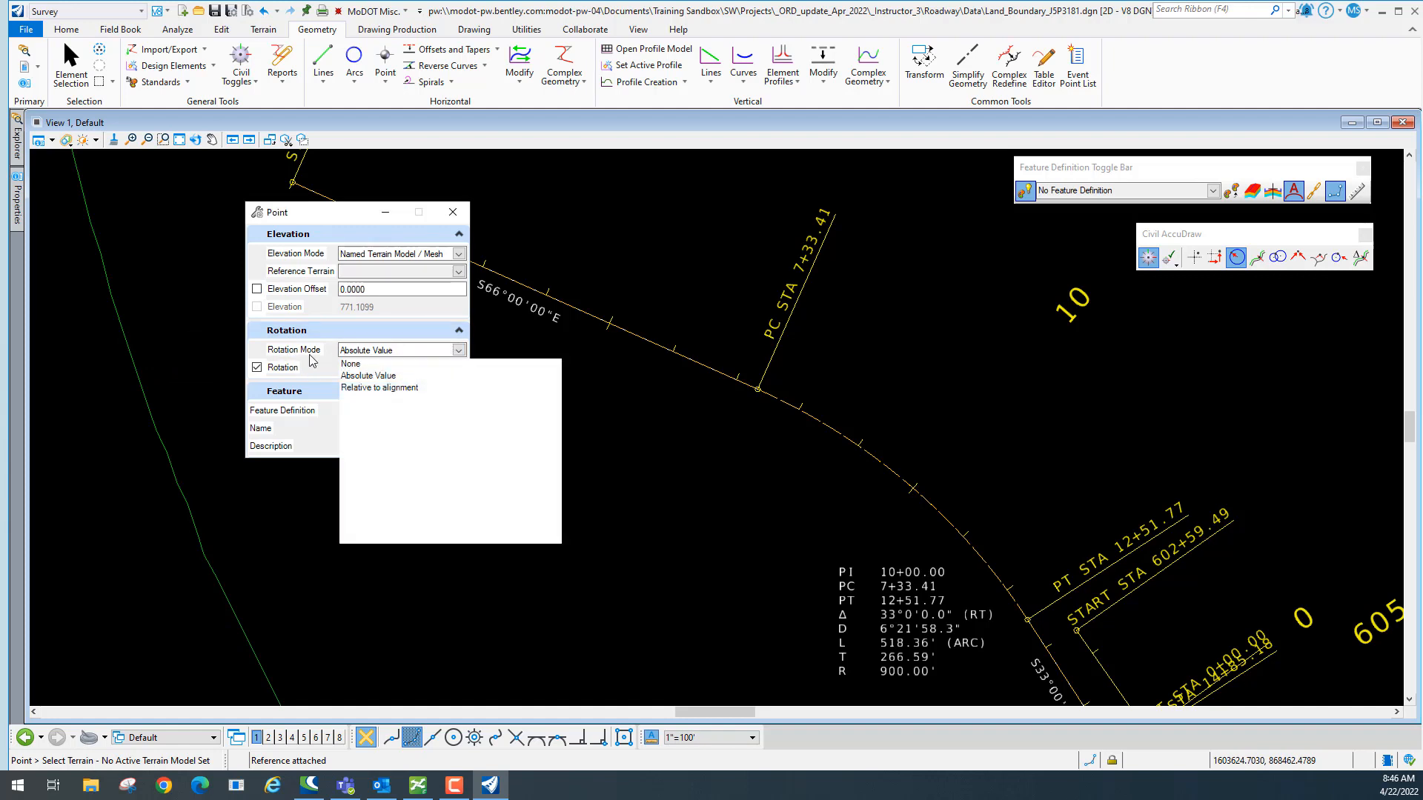
left_click(254, 354)
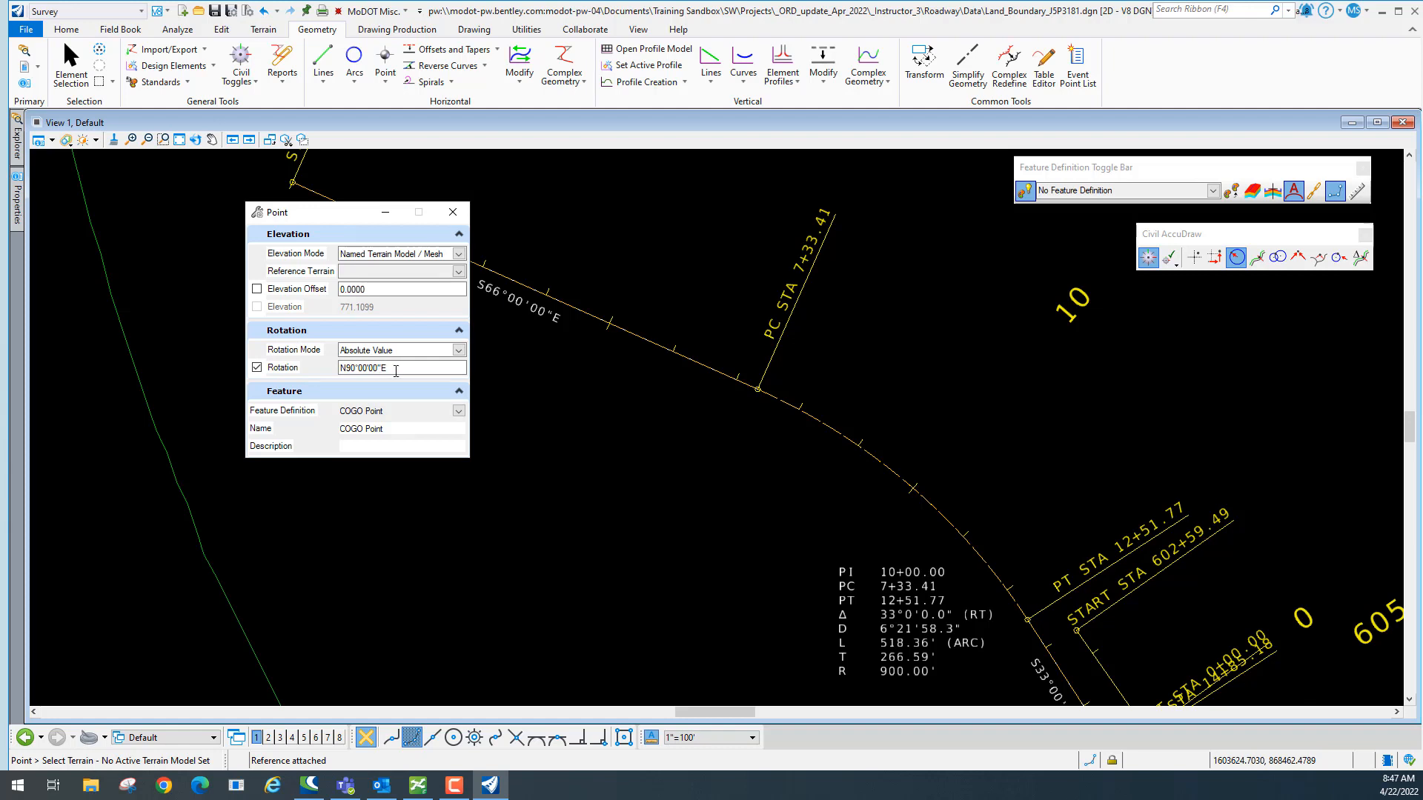
left_click(260, 369)
left_click(260, 369)
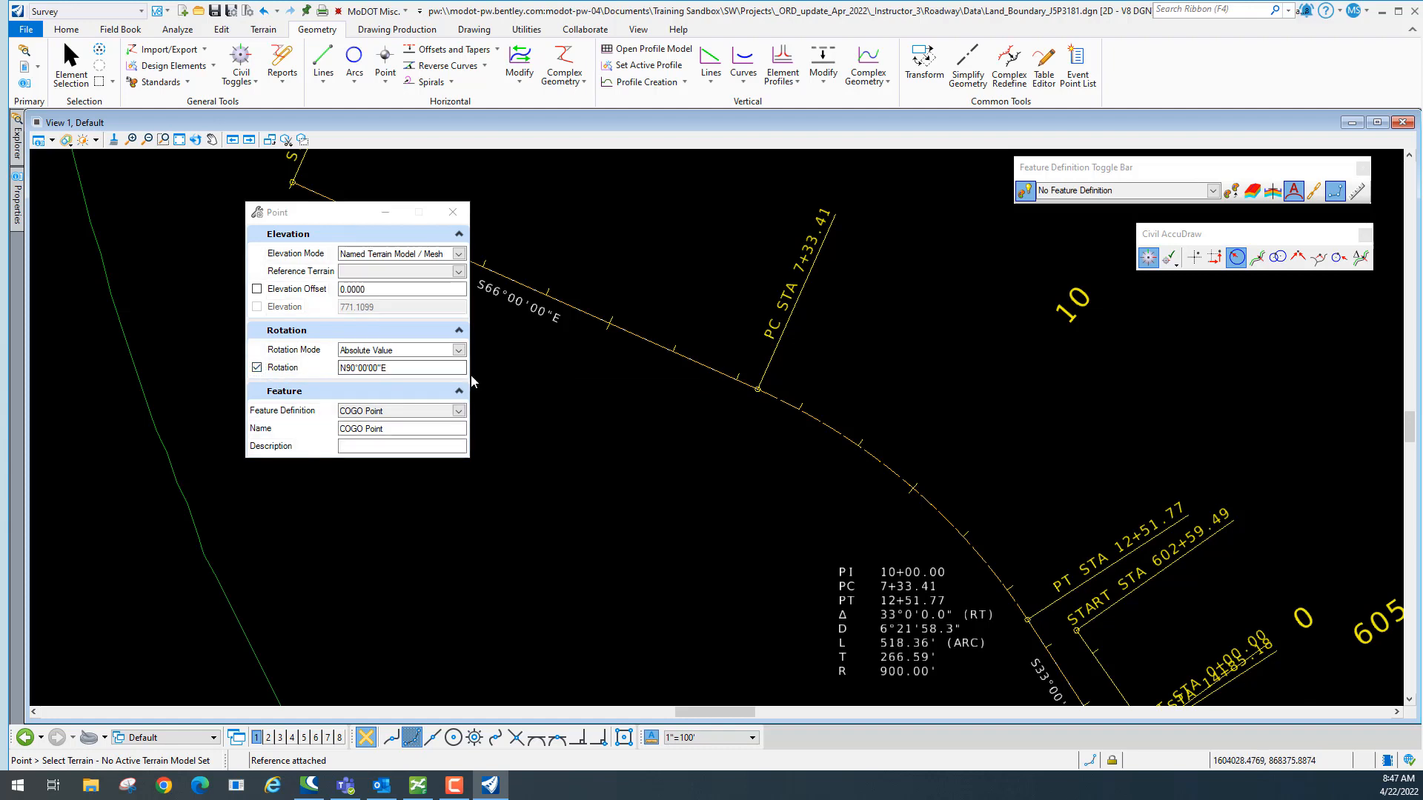
left_click_drag(335, 212, 641, 175)
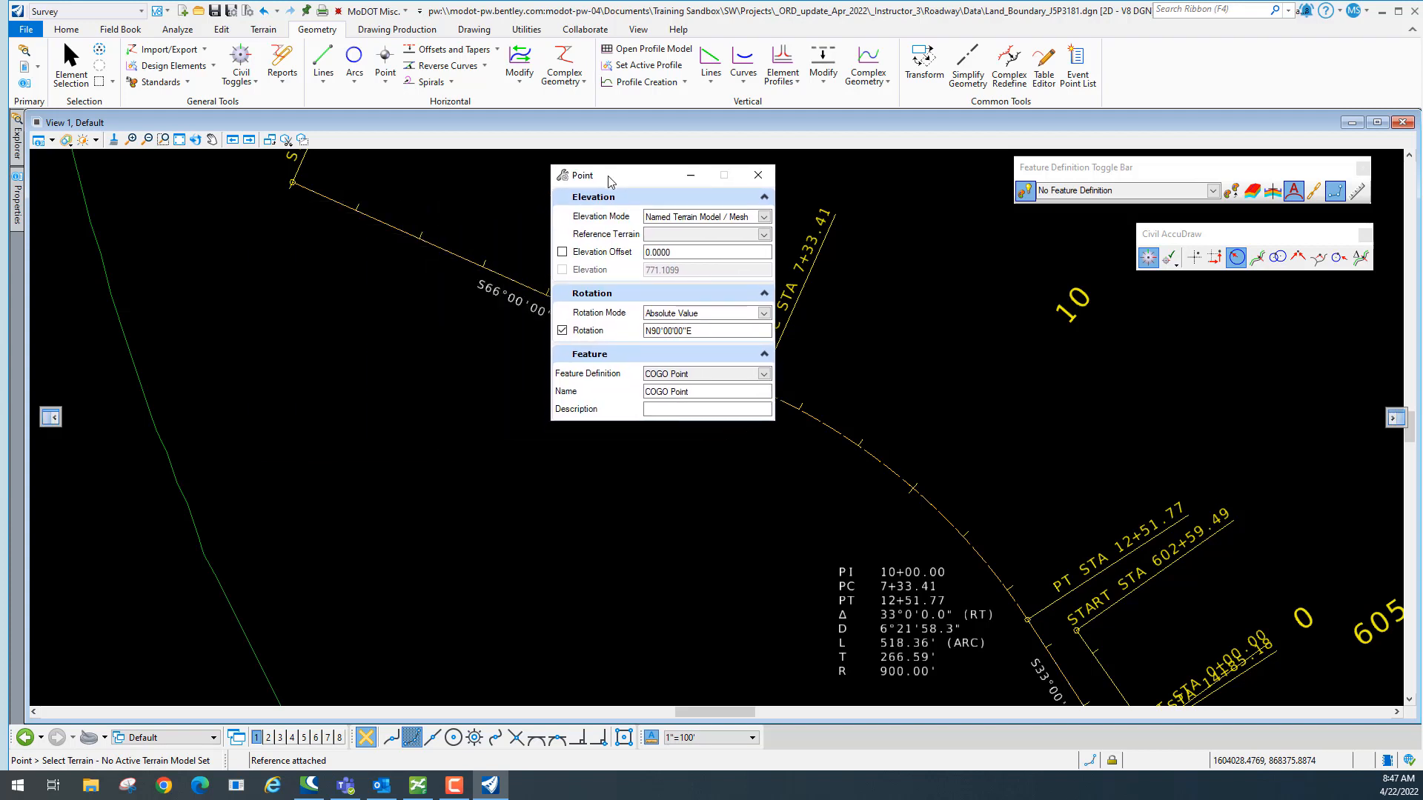
left_click(765, 375)
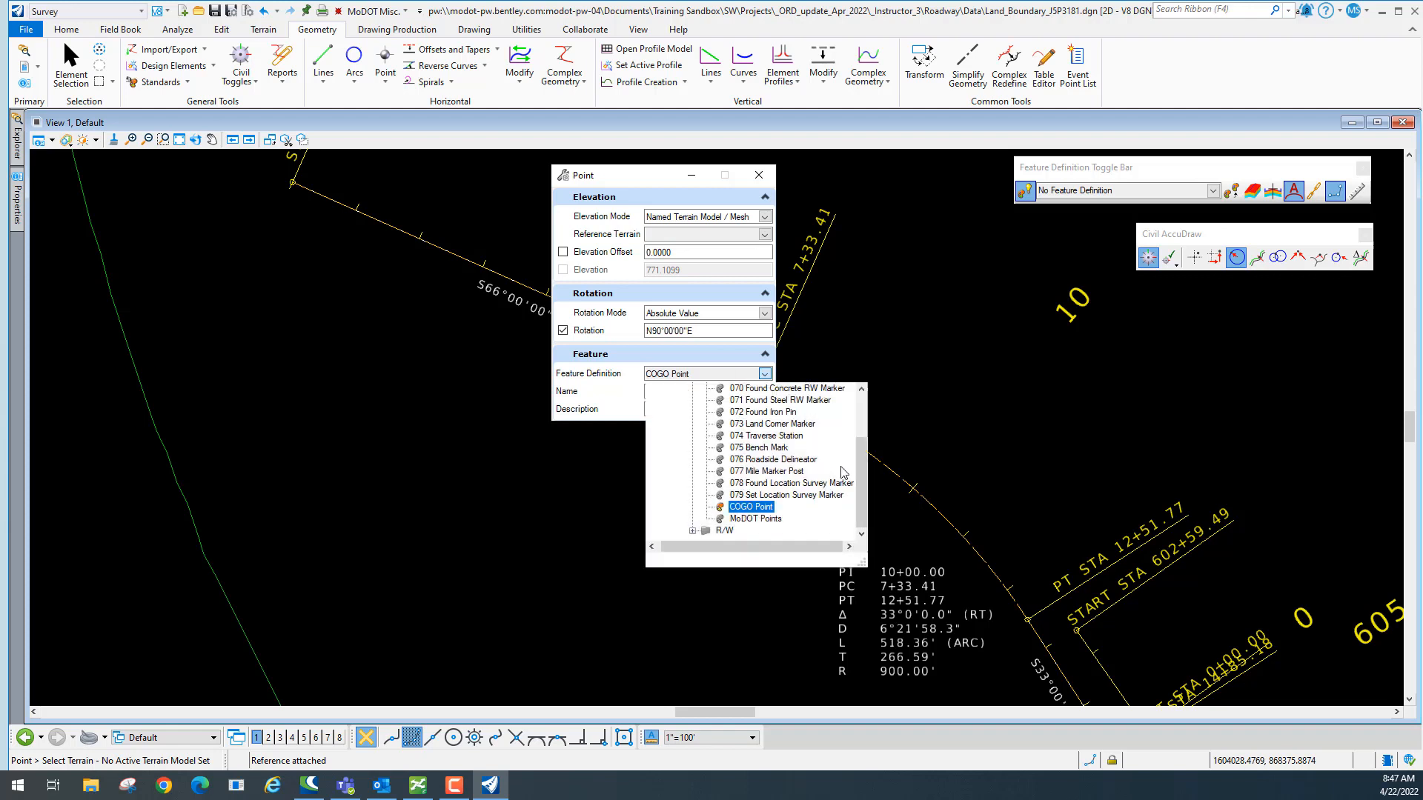
scroll(843, 475, "up", 2)
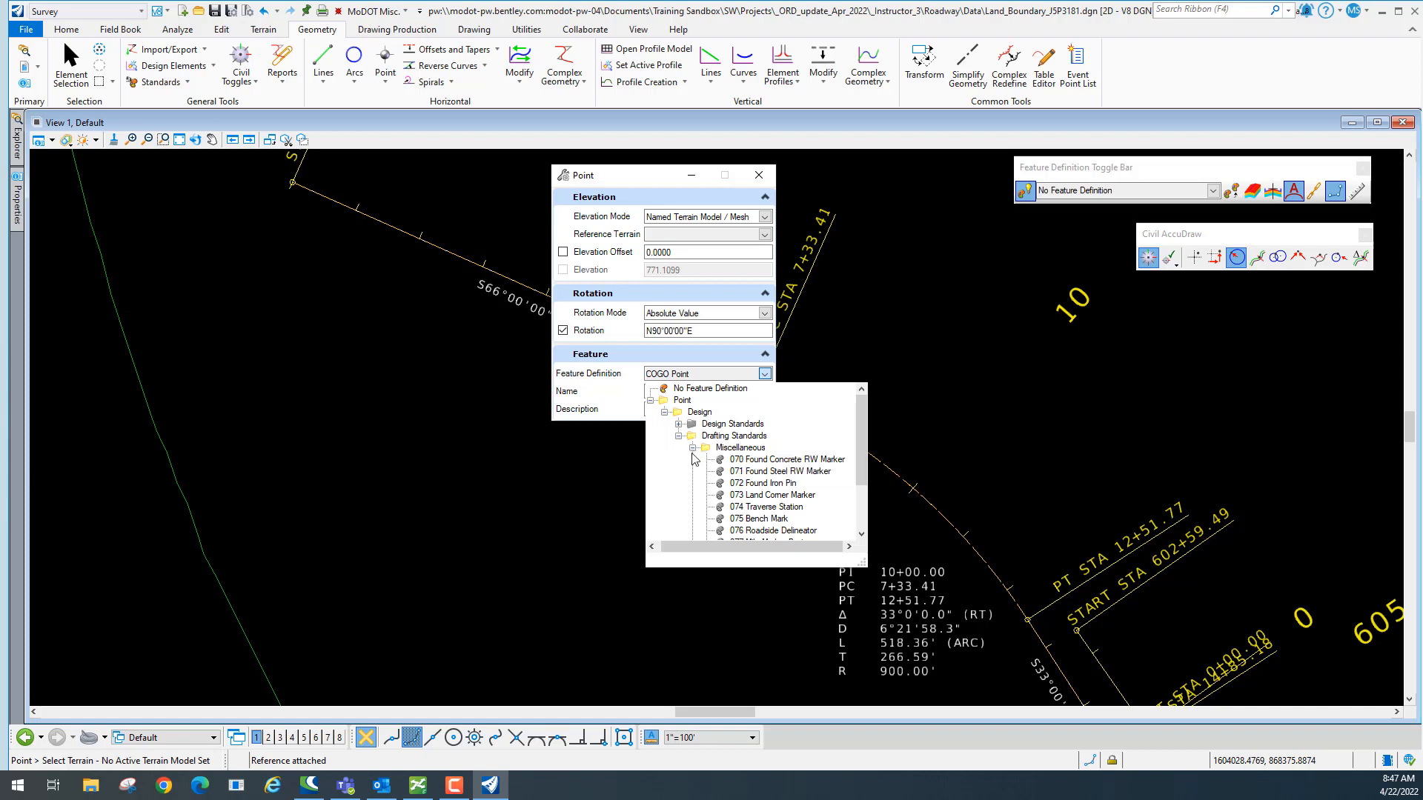
left_click_drag(860, 433, 870, 475)
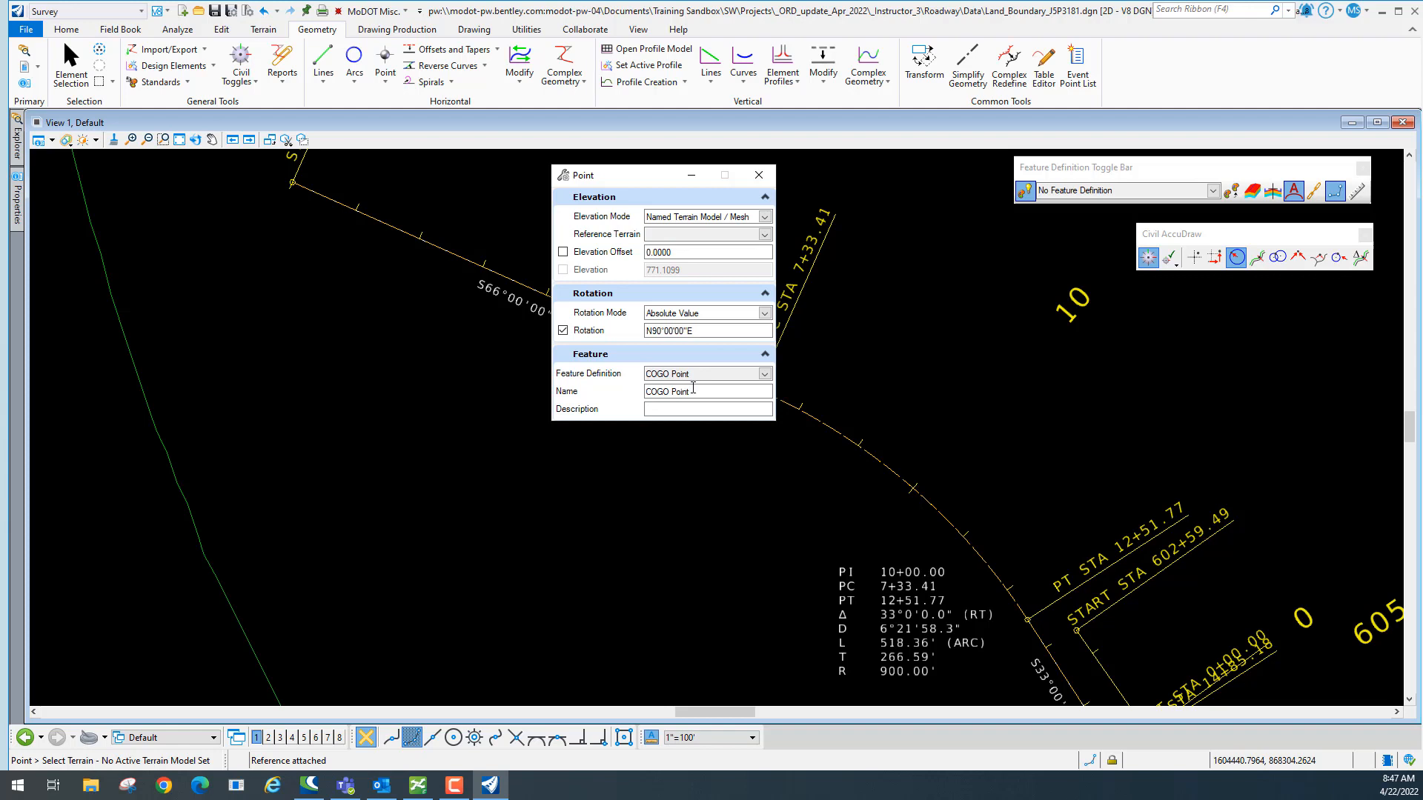
left_click_drag(626, 178, 868, 179)
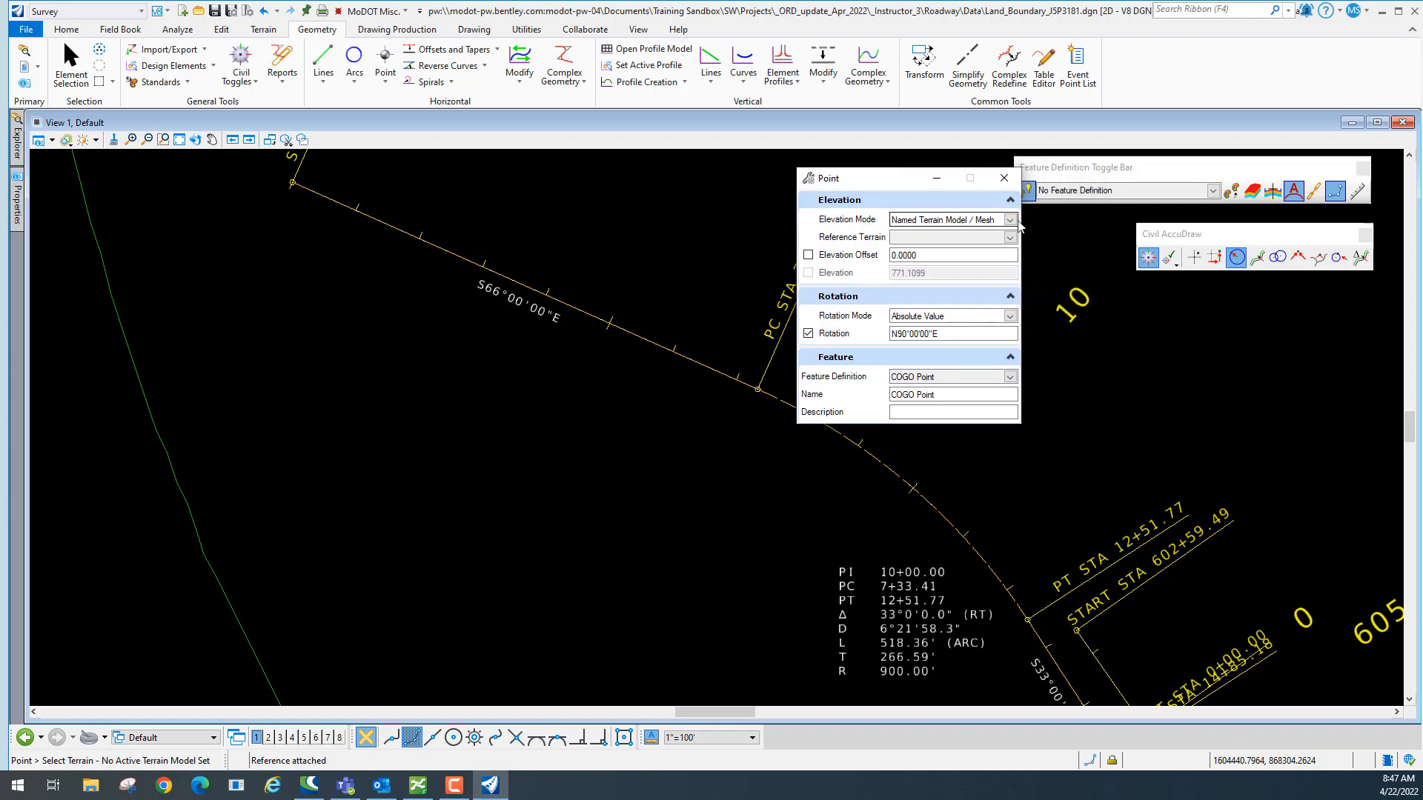
Activate the Station-Offset mode in Civil AccuDraw and move its toolbar and the Point dialog clear of the alignment.
left_click_drag(1198, 232, 1138, 251)
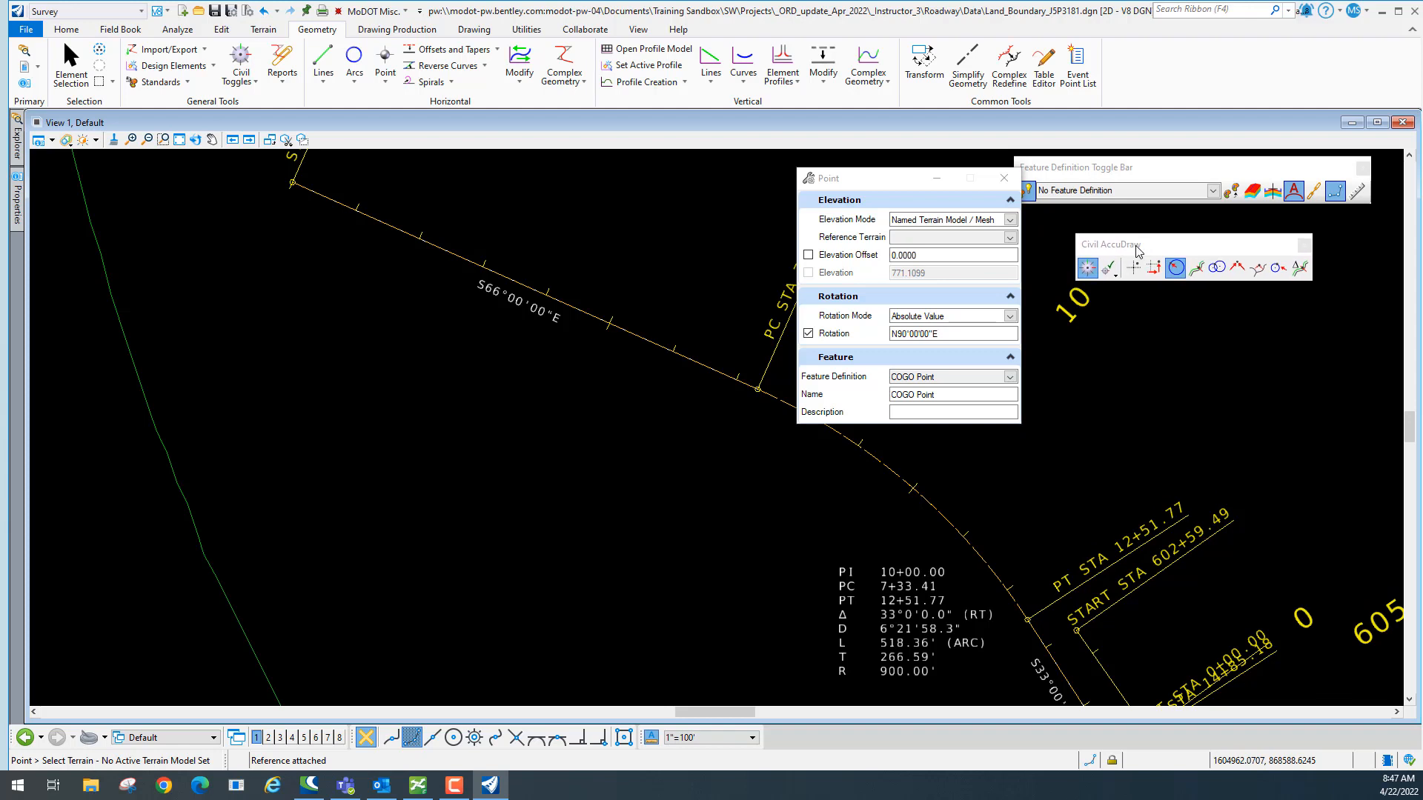
left_click(1185, 271)
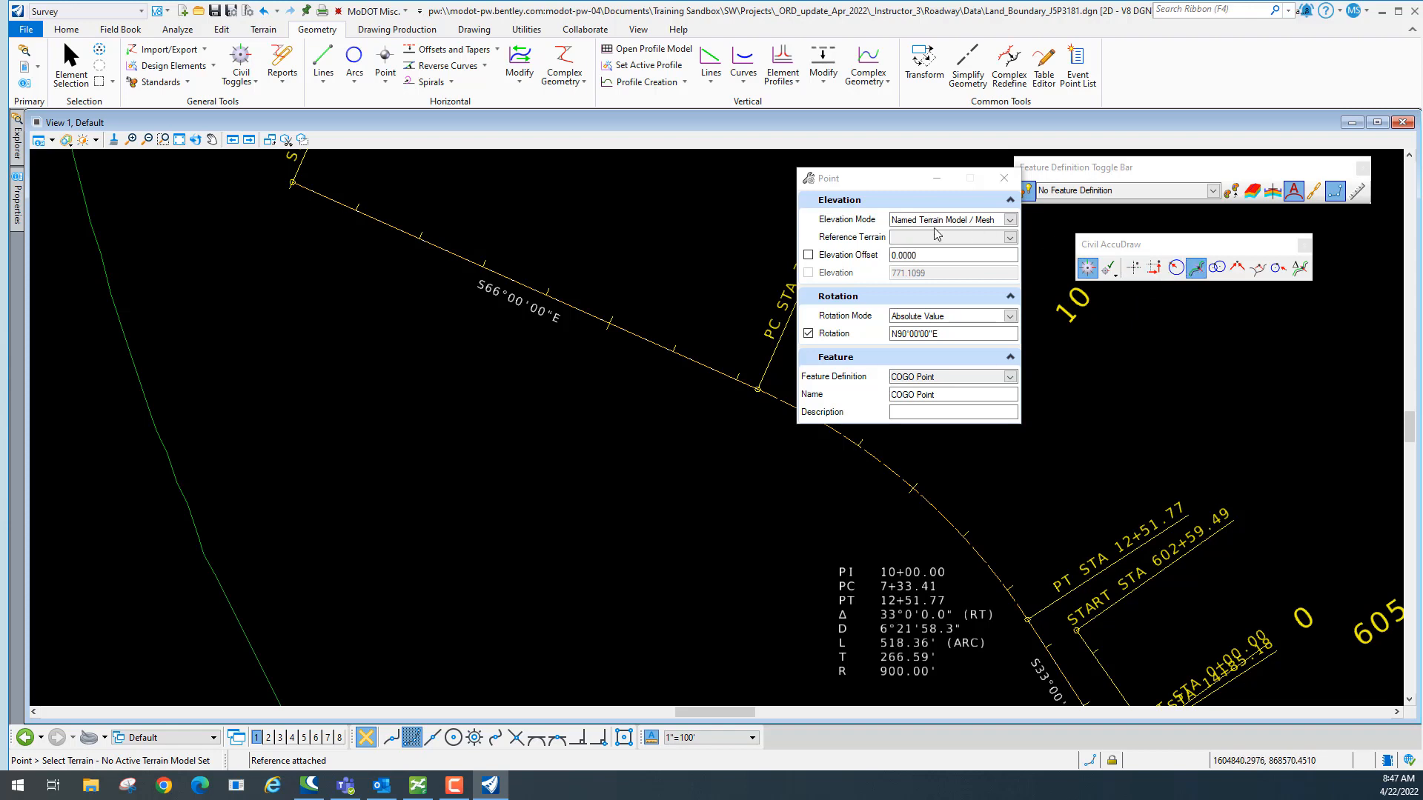
left_click_drag(877, 183, 1108, 316)
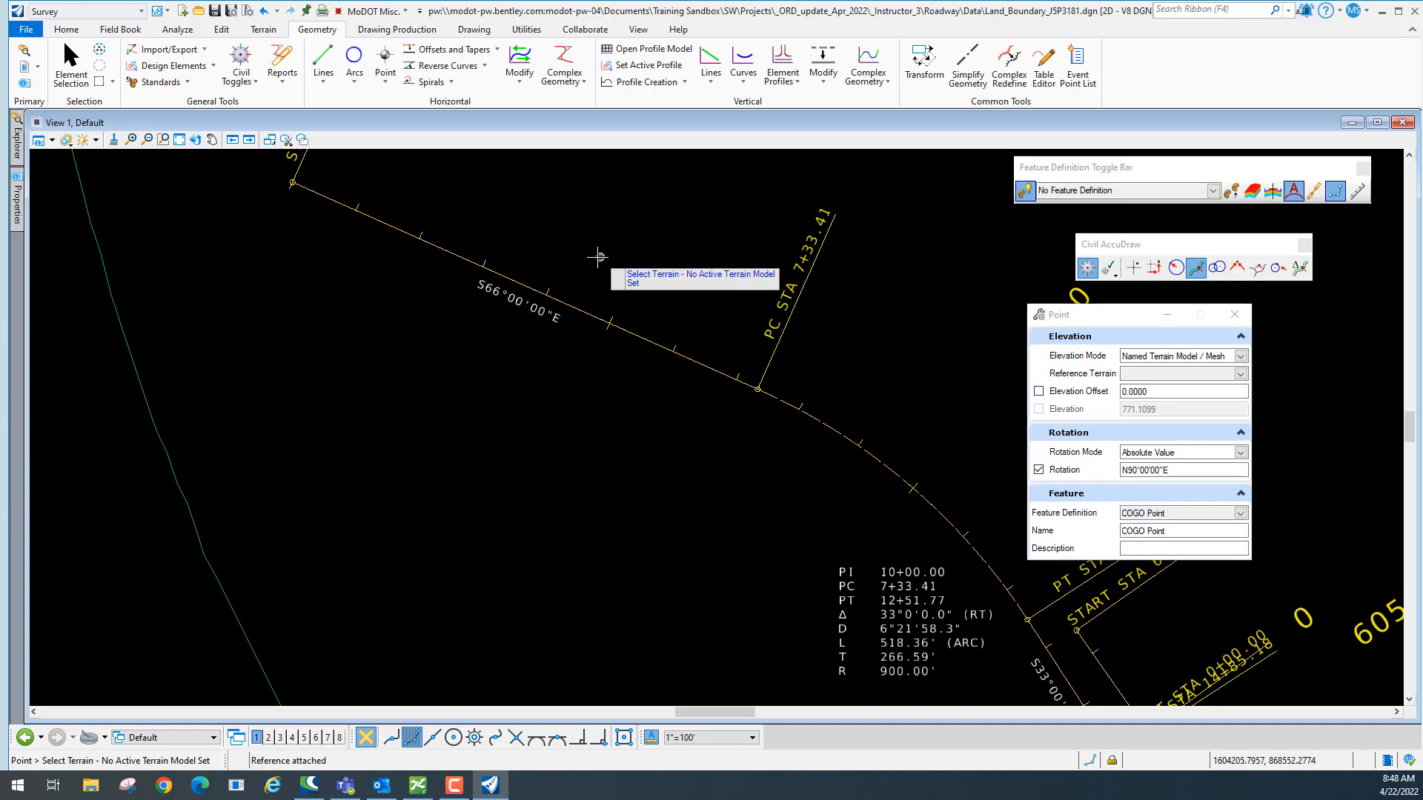
Select the J5P3181 terrain boundary as the point's reference terrain and accept an elevation offset of 0.0000.
scroll(366, 309, "down", 5)
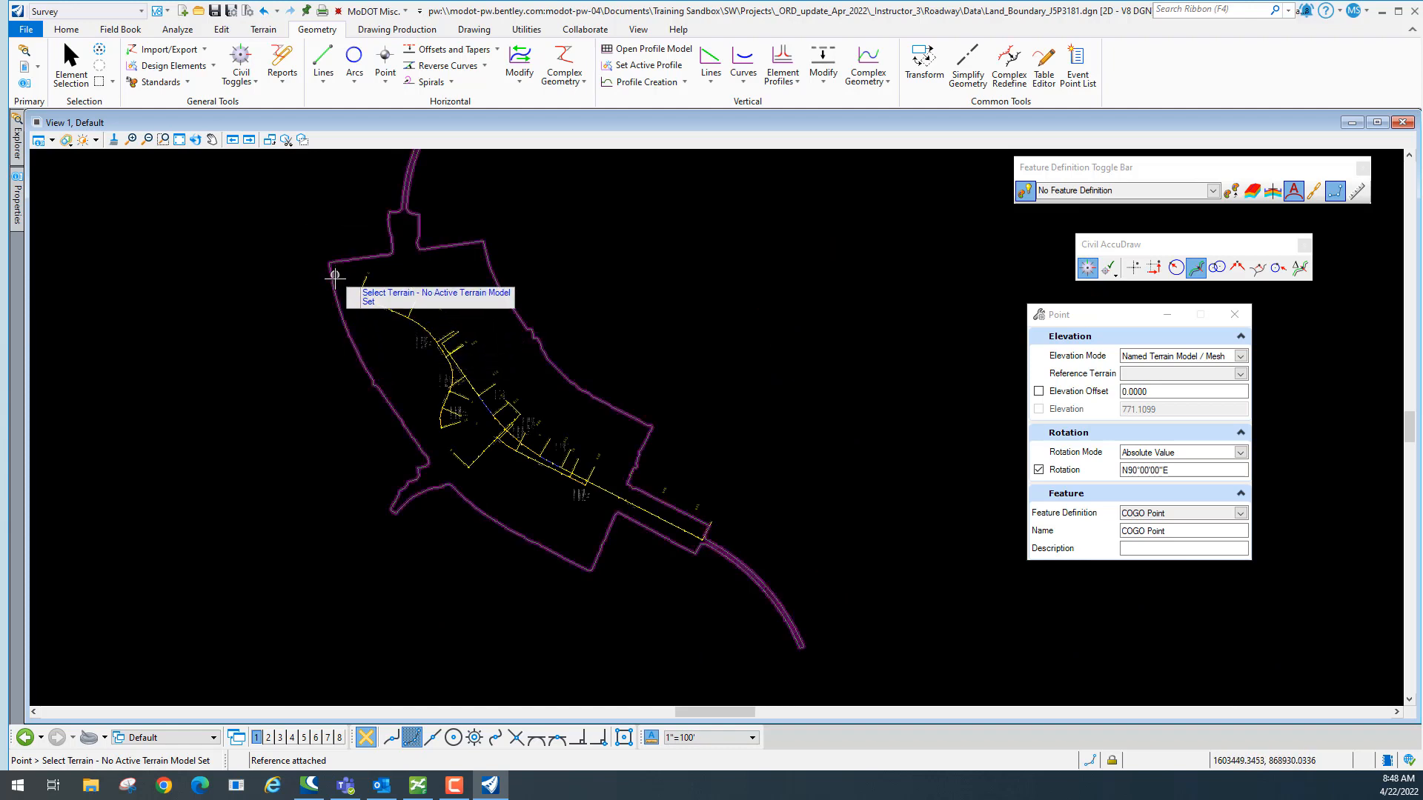
left_click(360, 358)
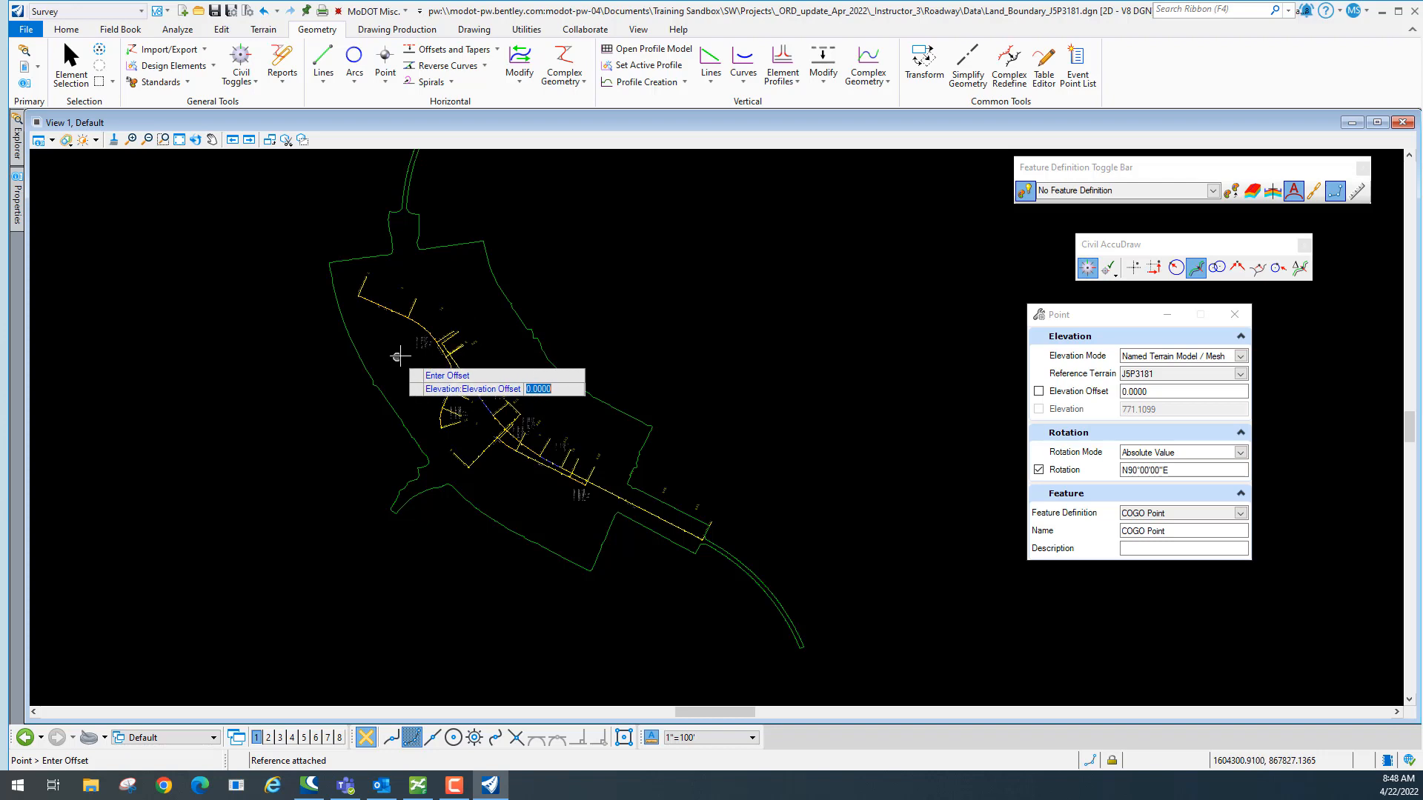
left_click(393, 353)
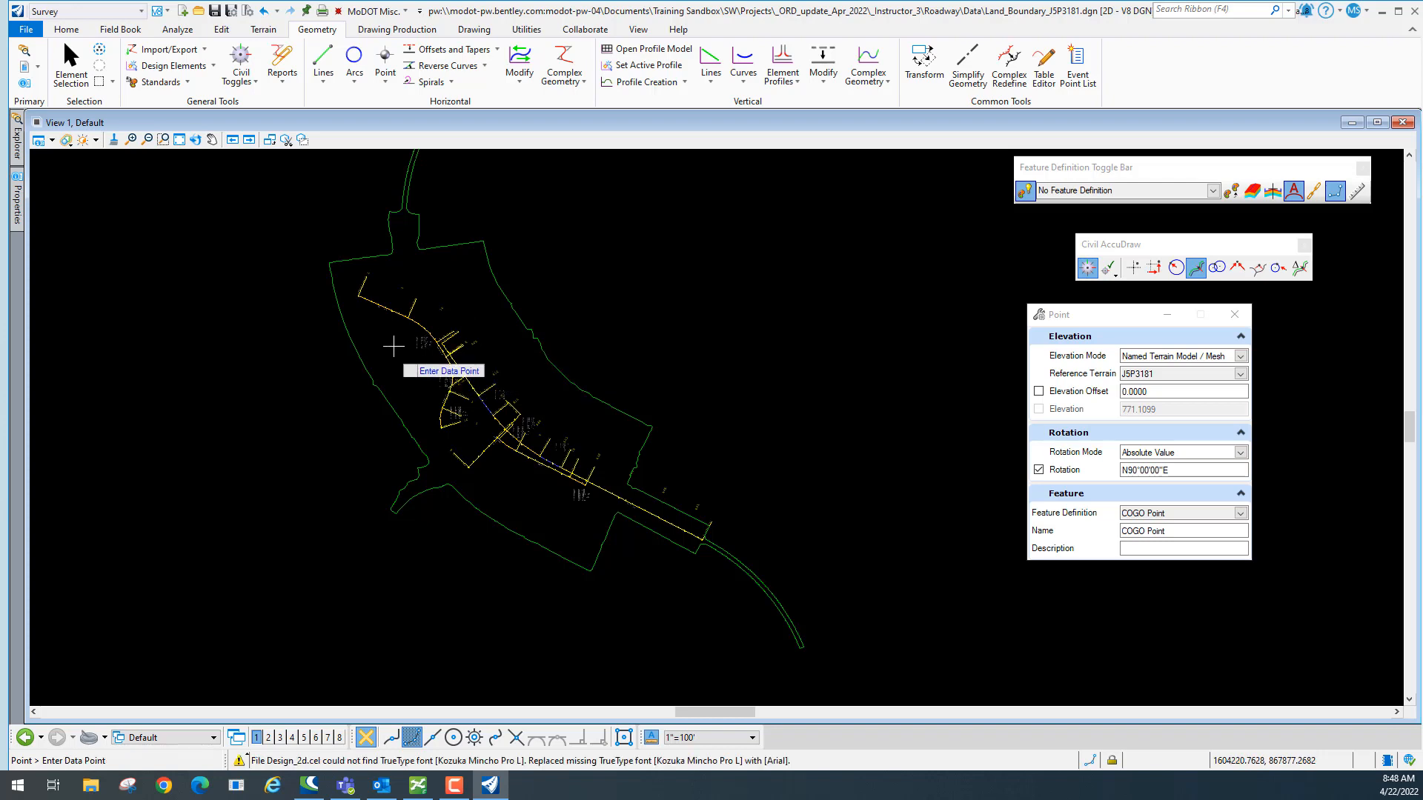
scroll(393, 346, "up", 5)
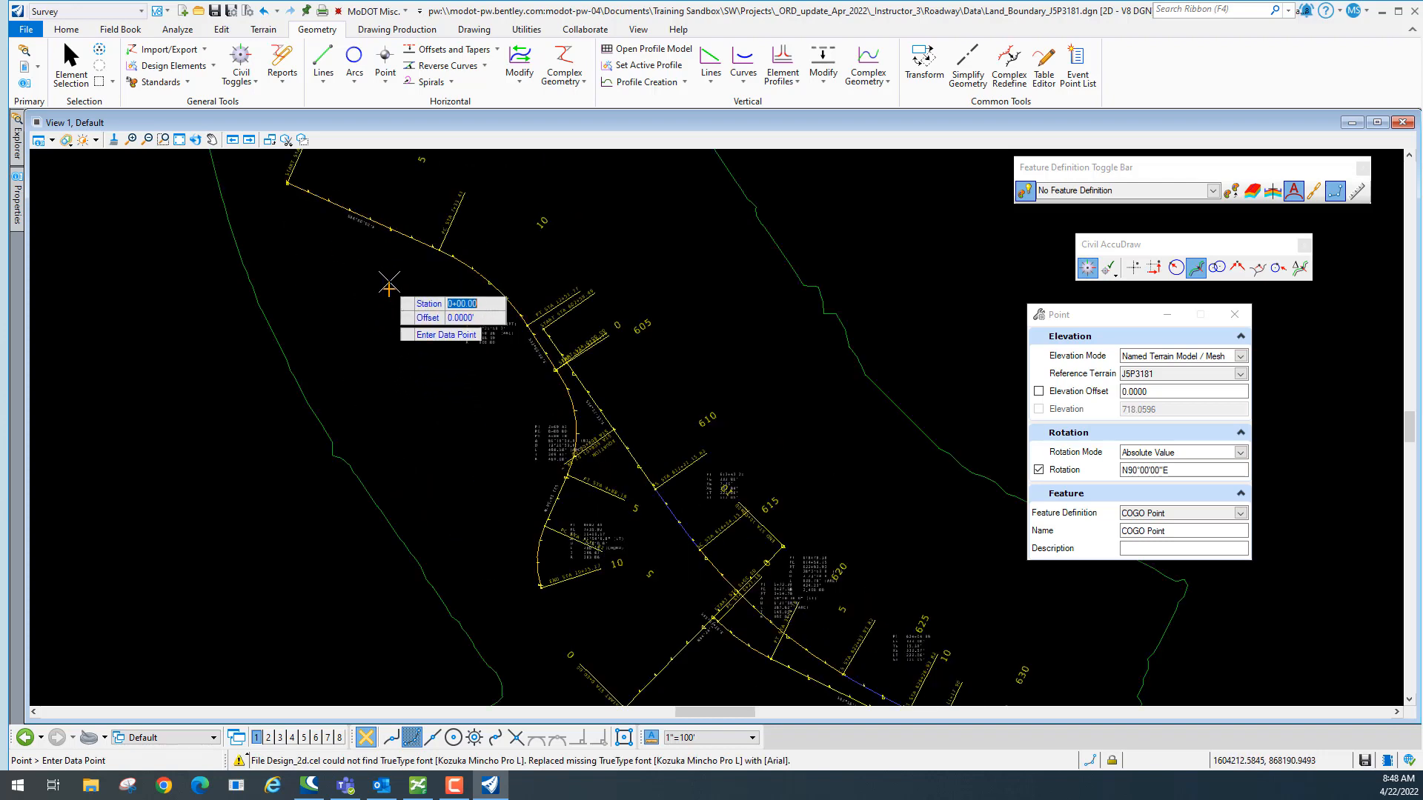
scroll(430, 212, "up", 4)
scroll(413, 225, "down", 3)
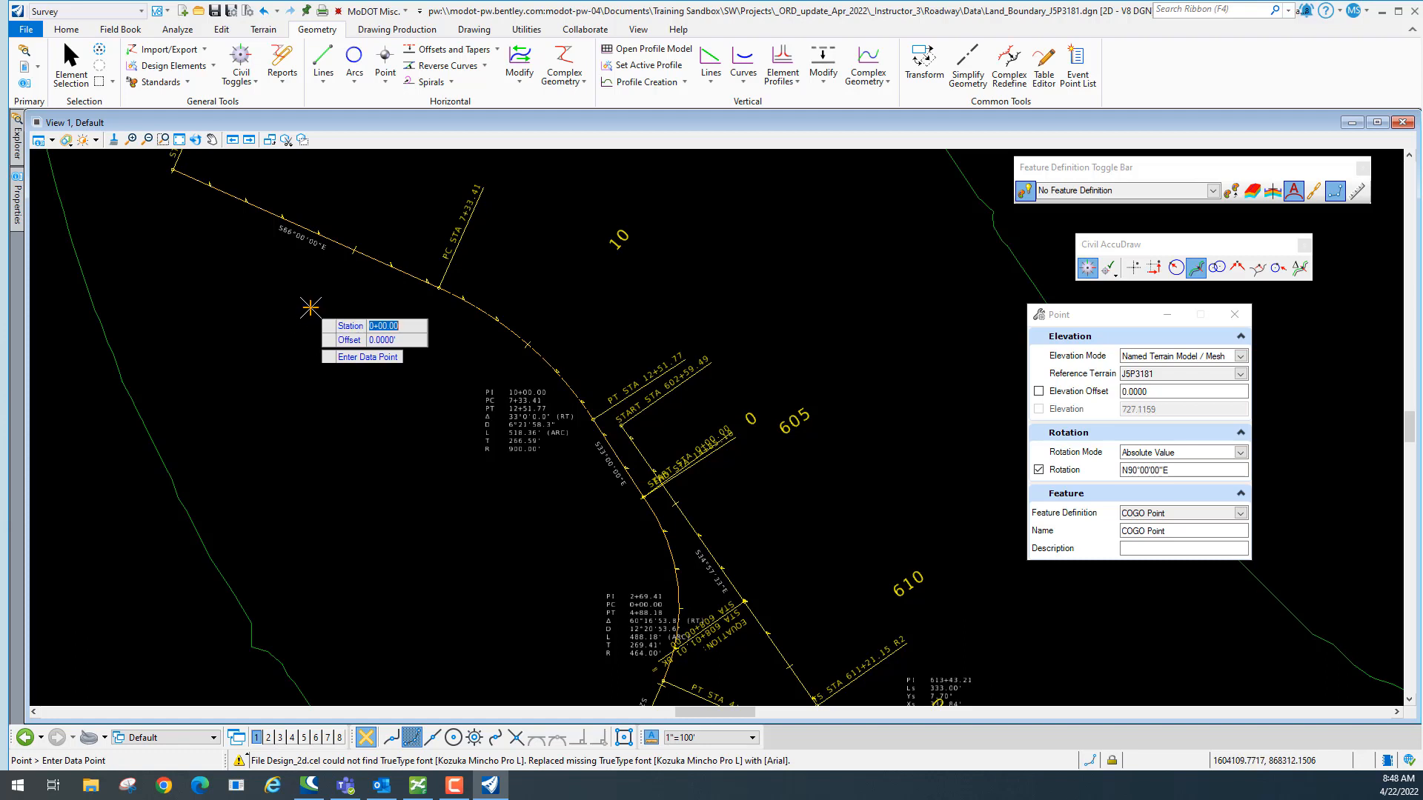
Set the alignment along the S66°00'00"E tangent as the reference element for station and offset input.
key("Tab")
key("Tab")
key("Tab")
key("o")
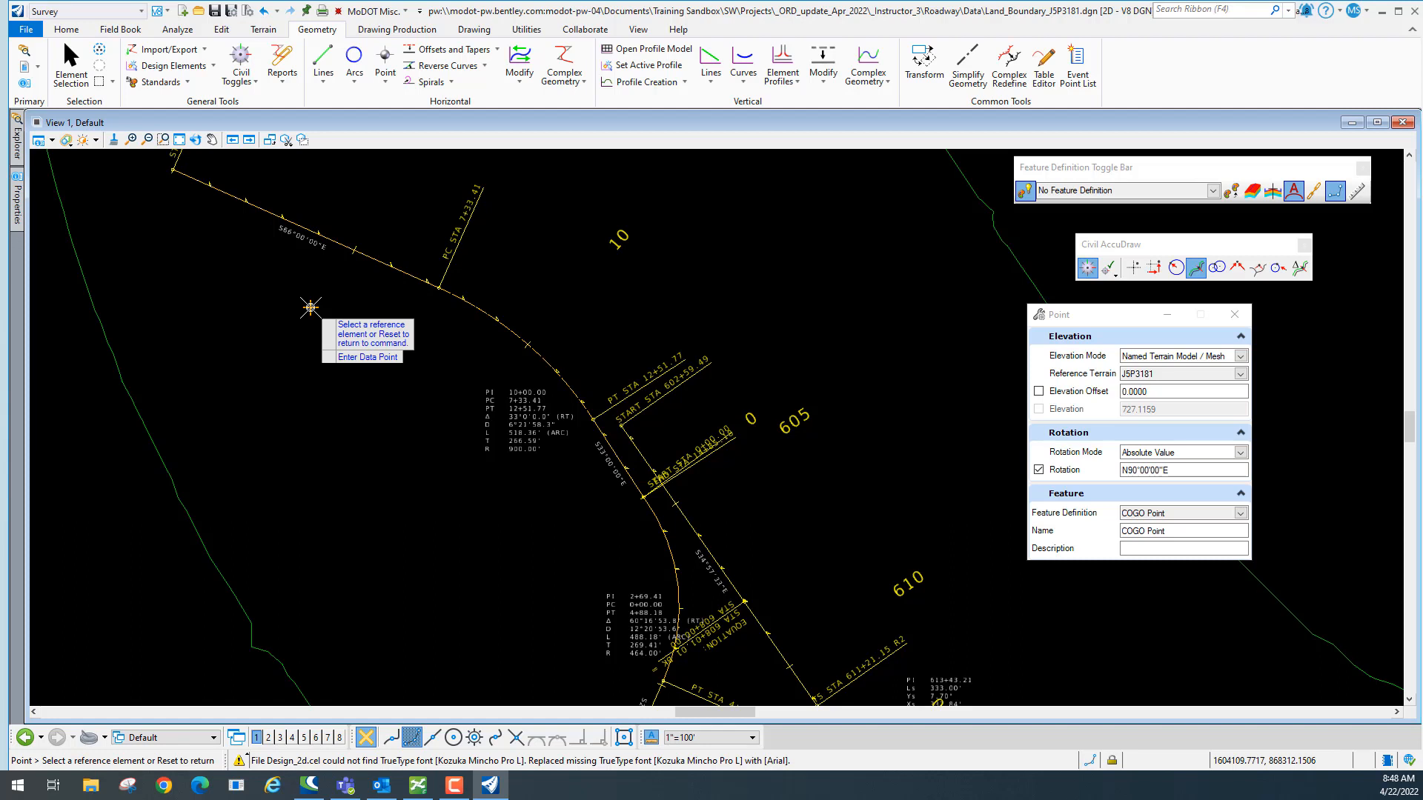
left_click(367, 255)
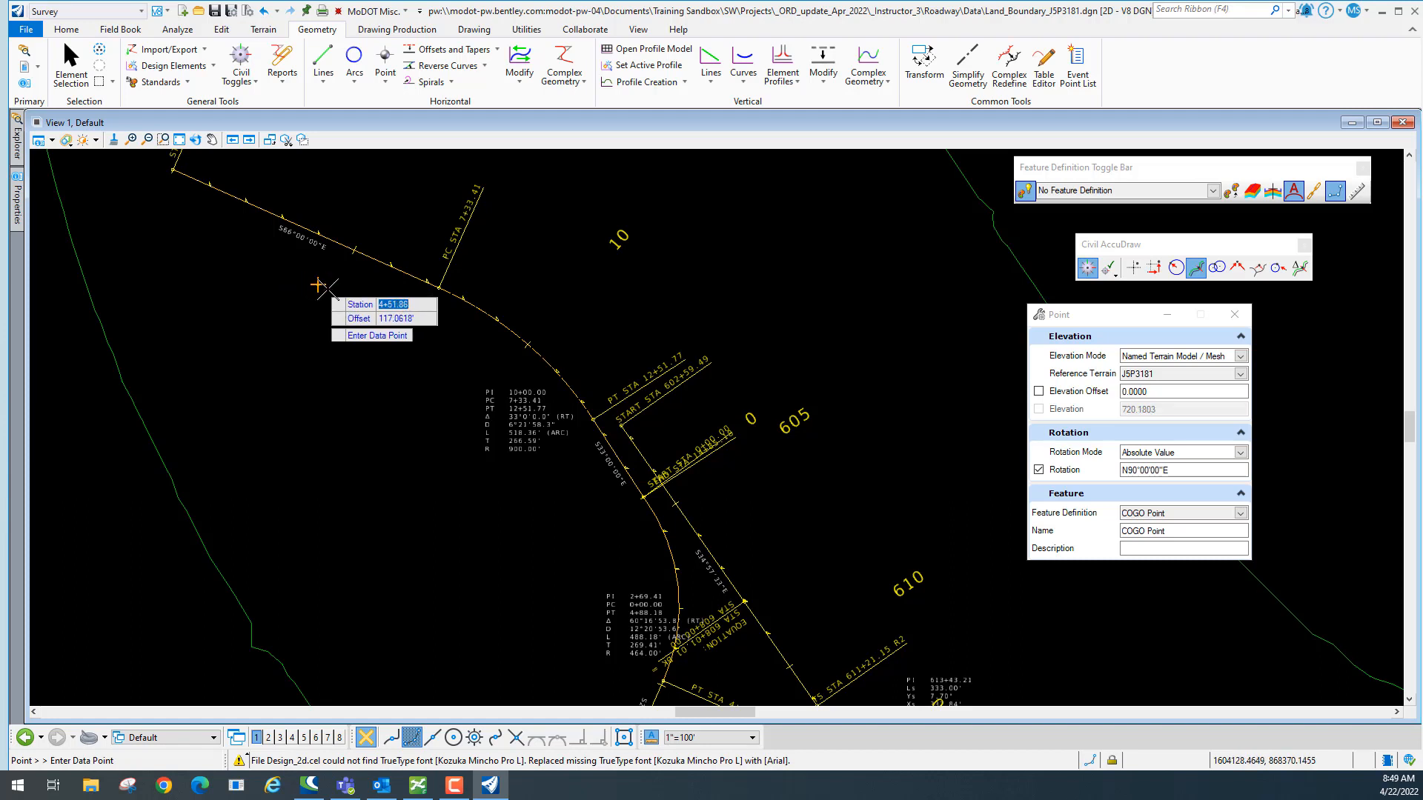
Bring the Point dialog closer to the alignment and name the COGO point 800.
left_click_drag(1079, 326, 847, 183)
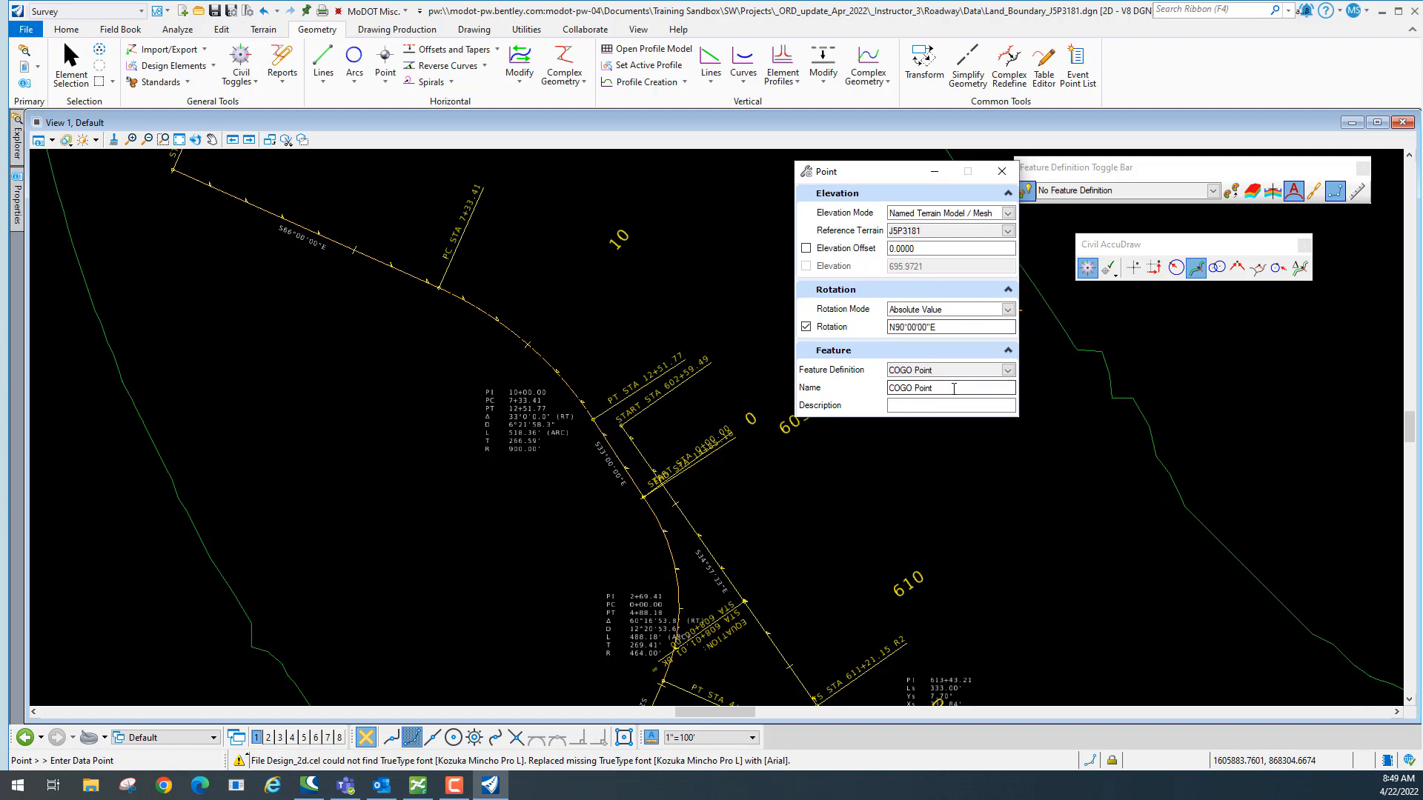
left_click_drag(935, 388, 882, 393)
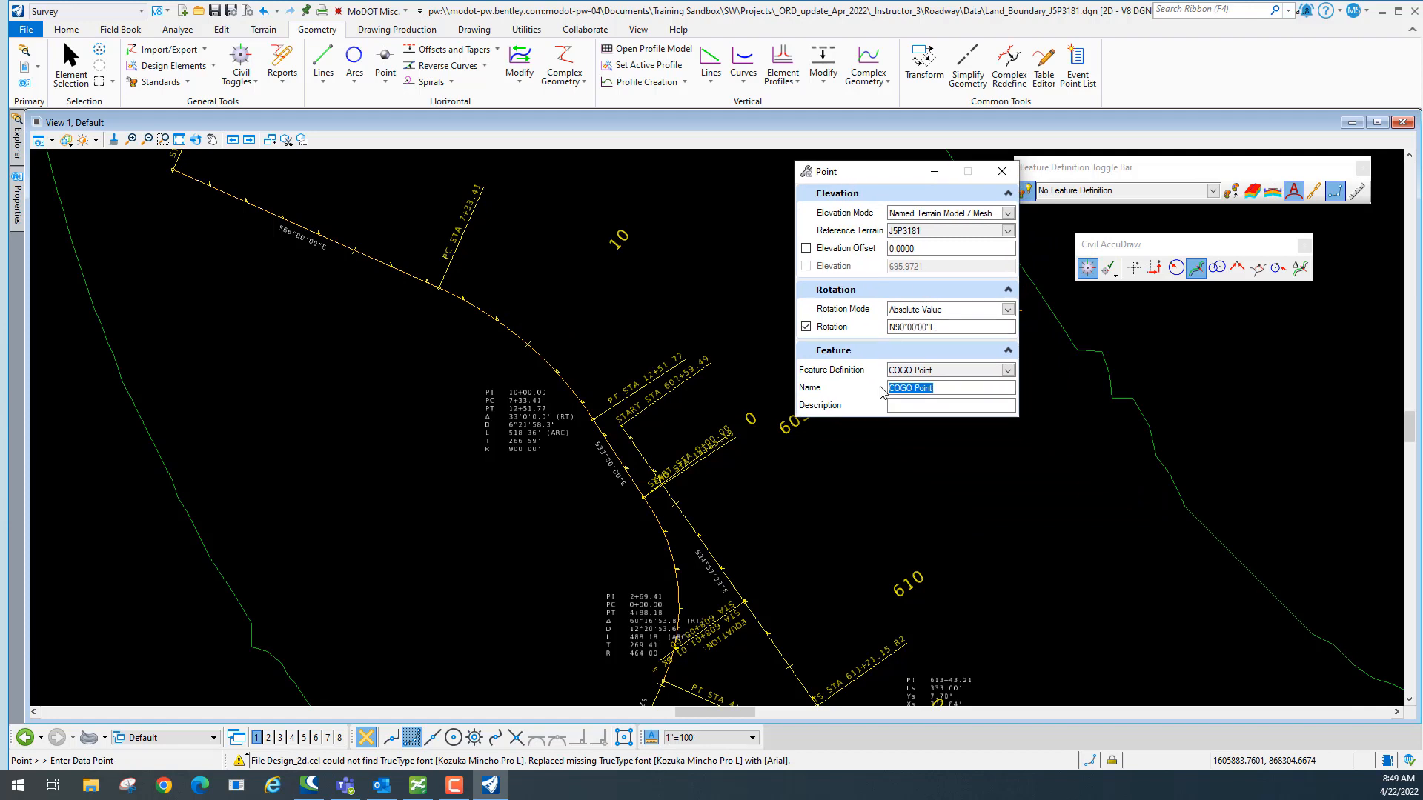
type("800")
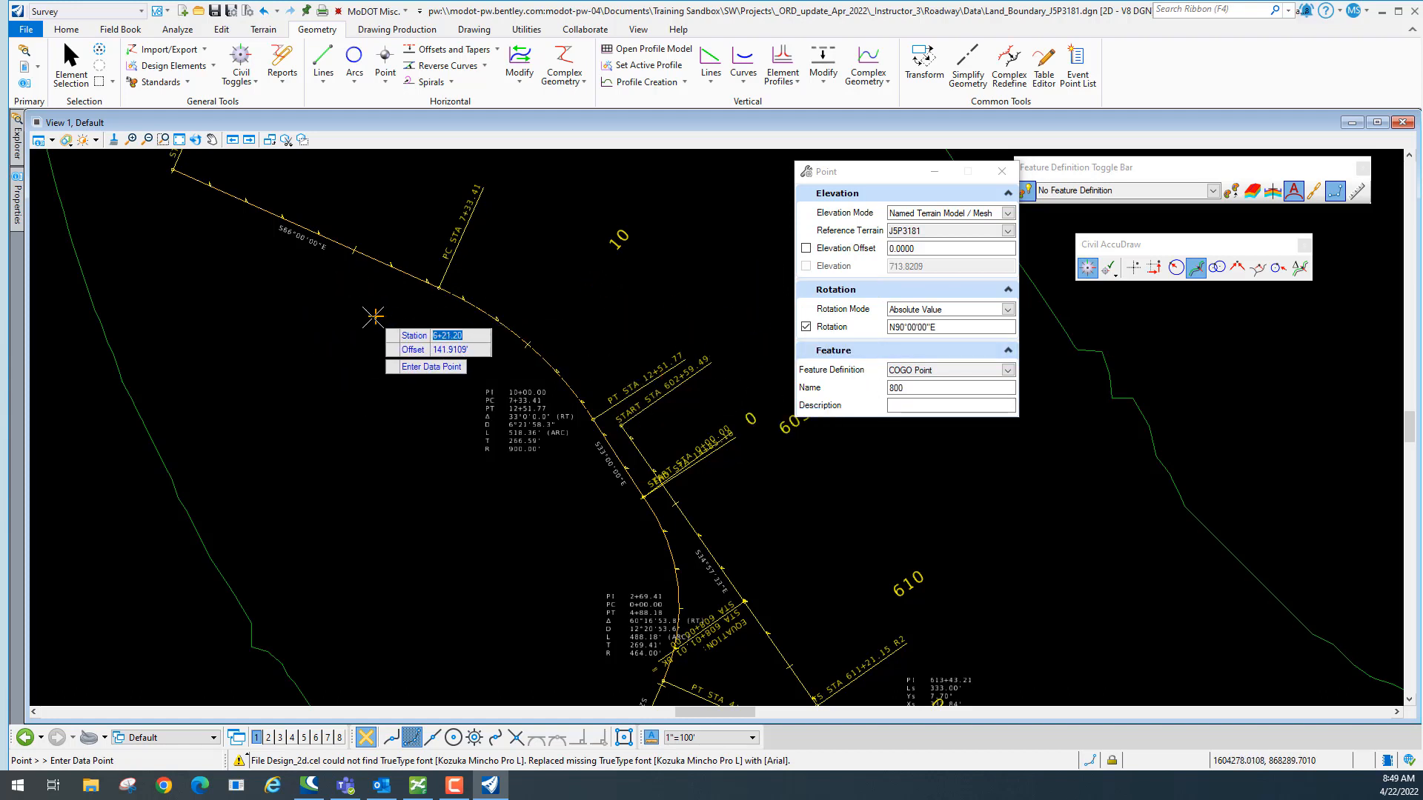
Place point 800 at station 5+00.00 with a 55-foot offset and rotation N90°00'00"E, and end the Point tool.
type("5+00.00")
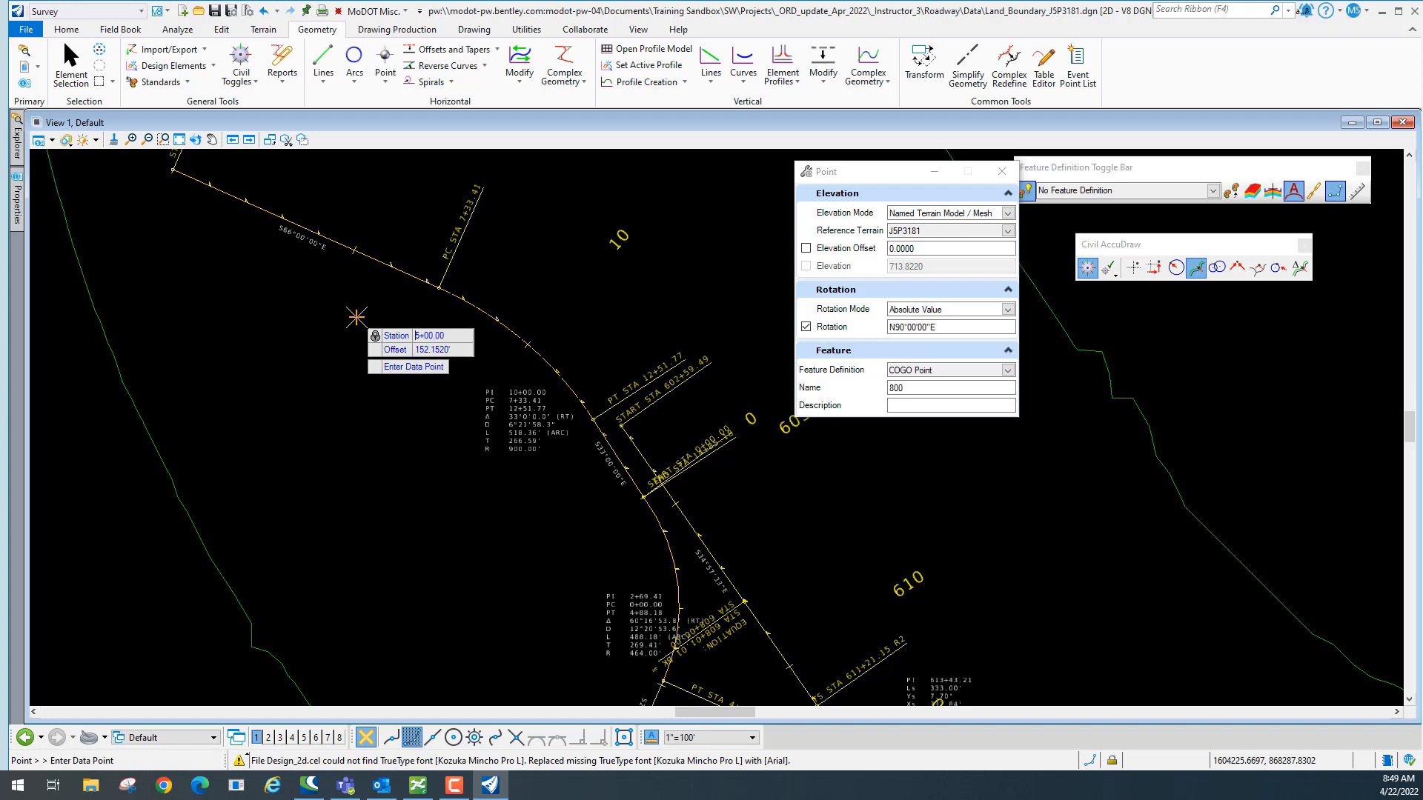
key("Tab")
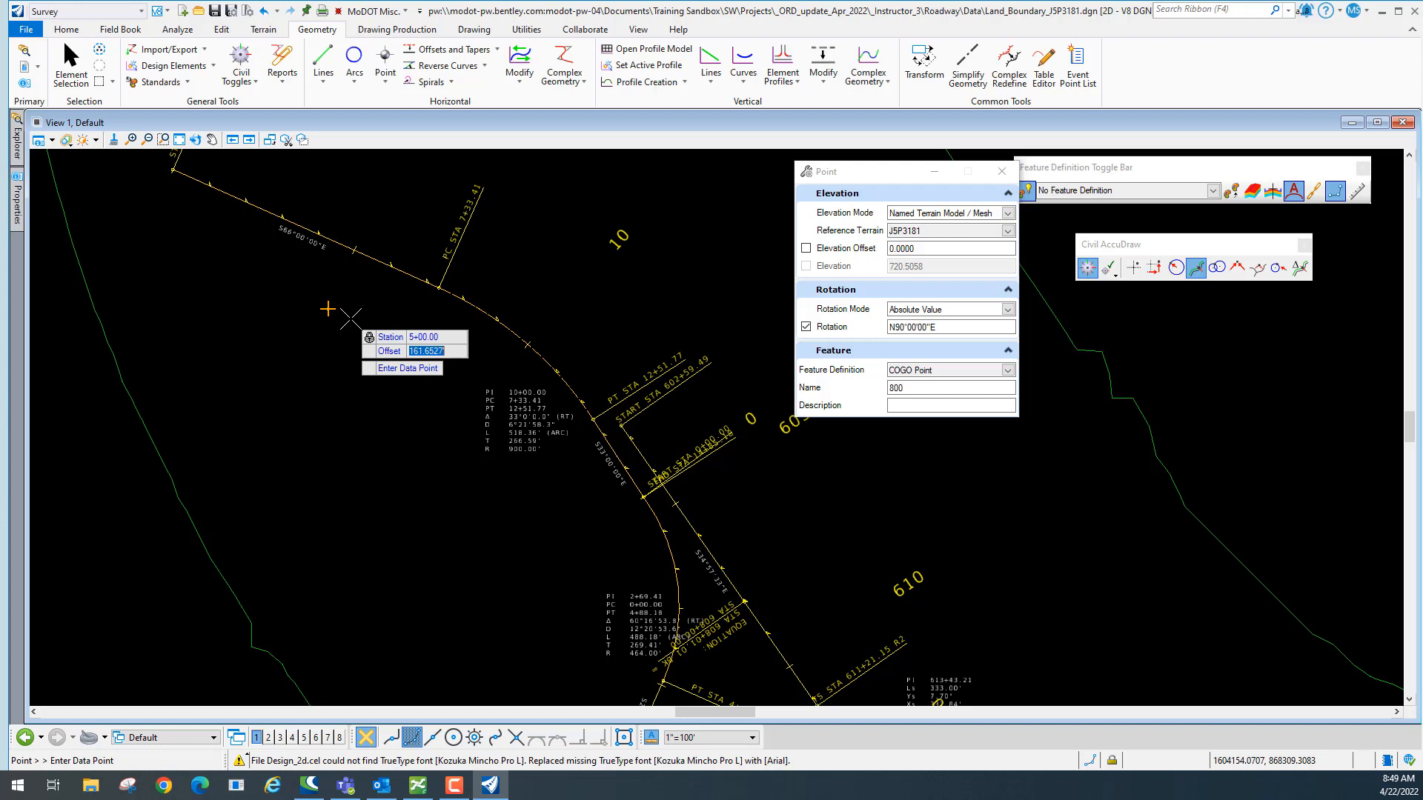
type("55")
key("Tab")
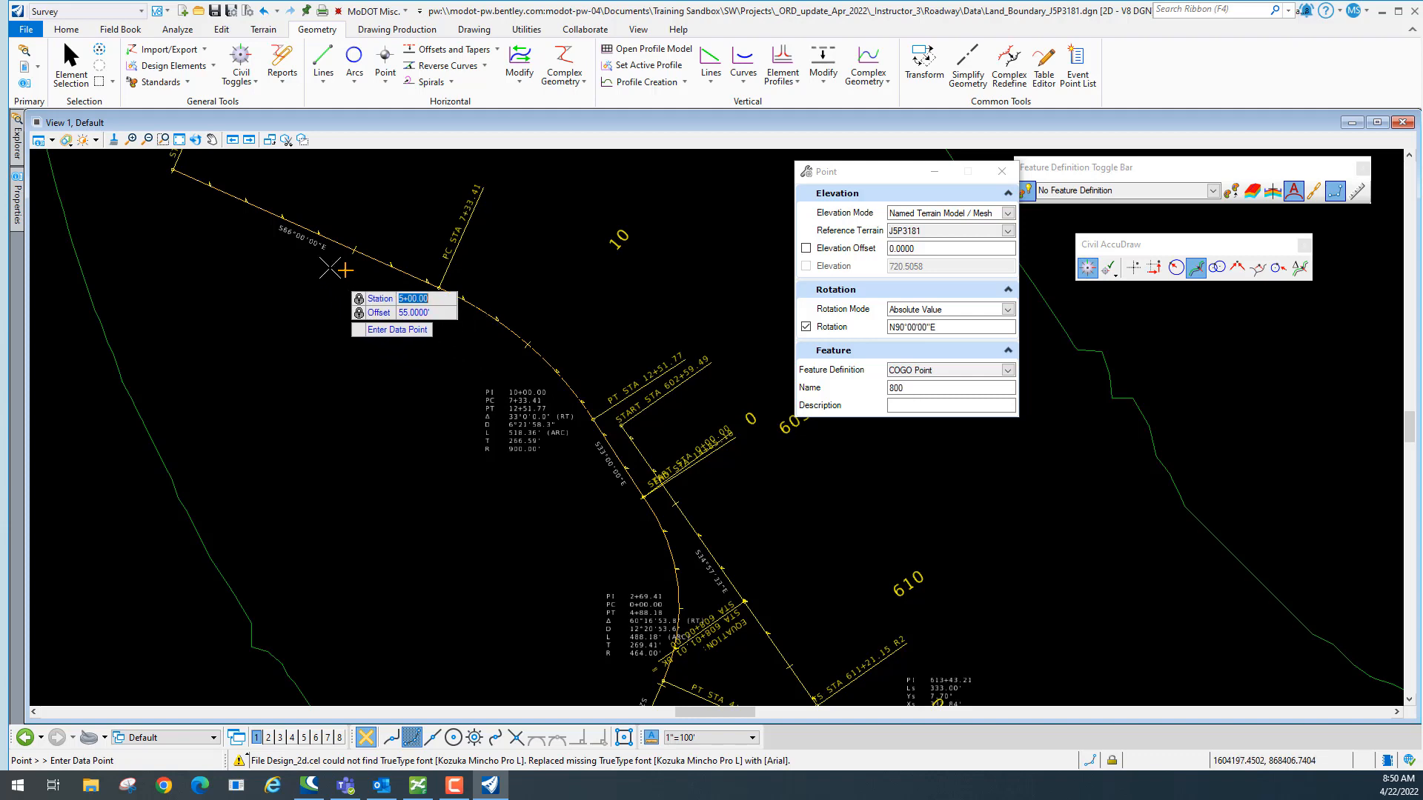
scroll(346, 271, "up", 5)
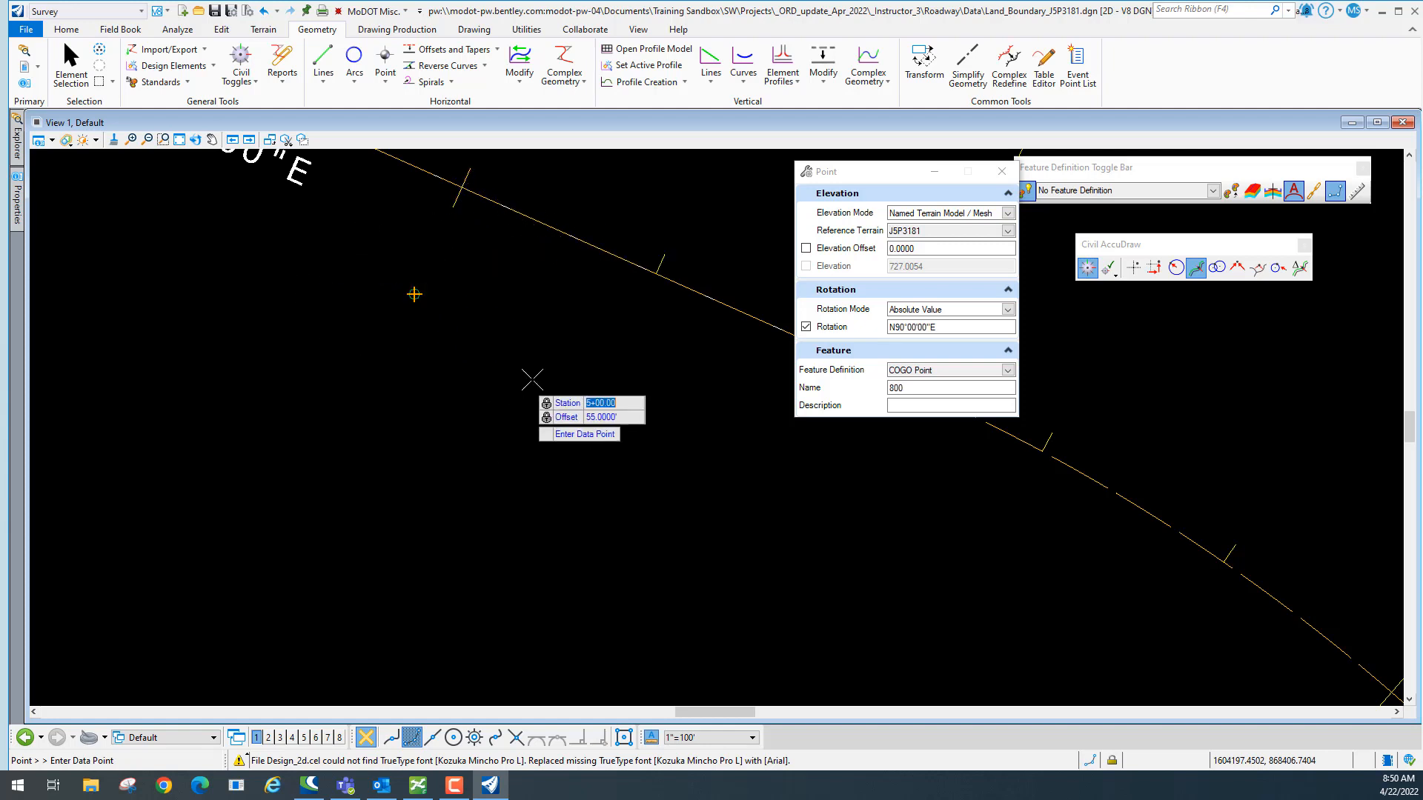
left_click(538, 356)
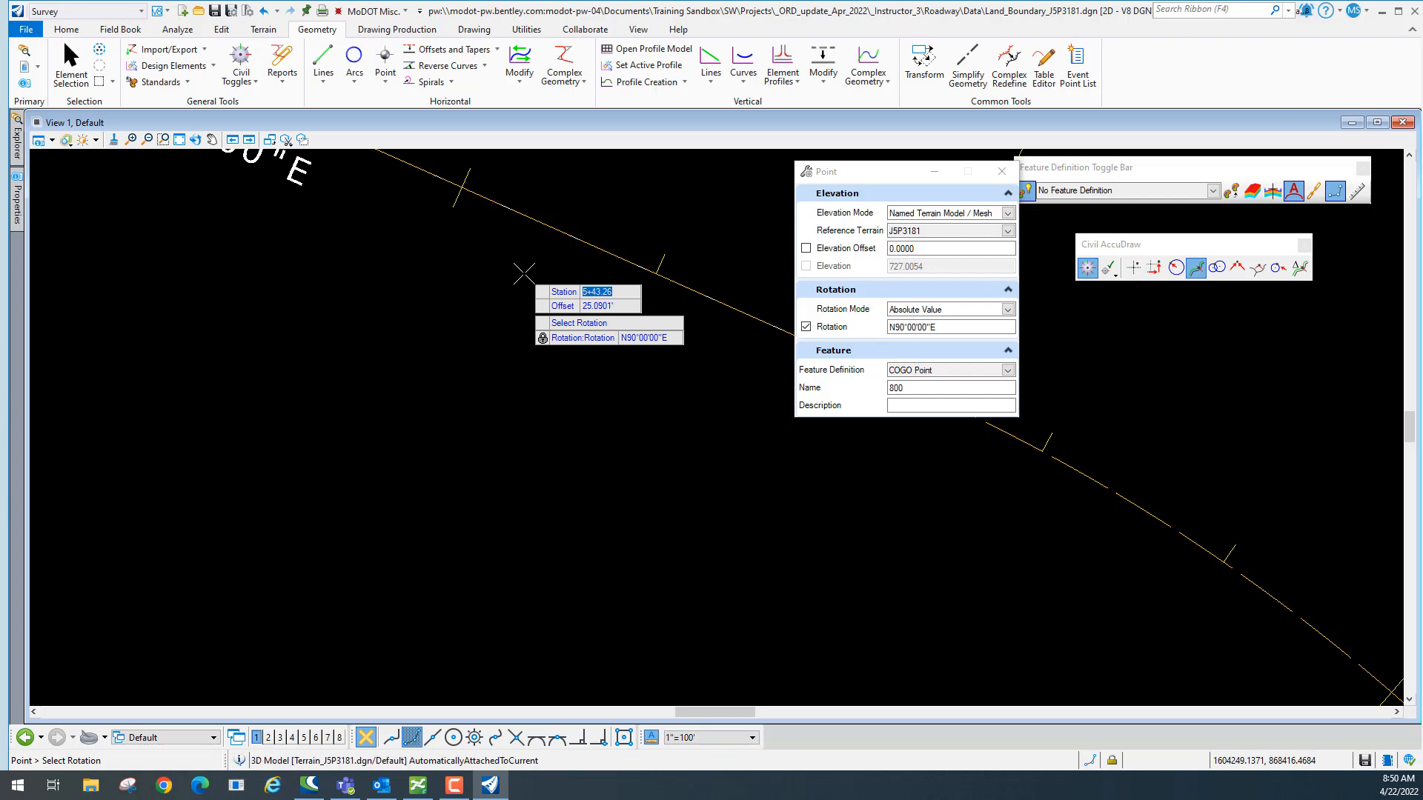
left_click(524, 274)
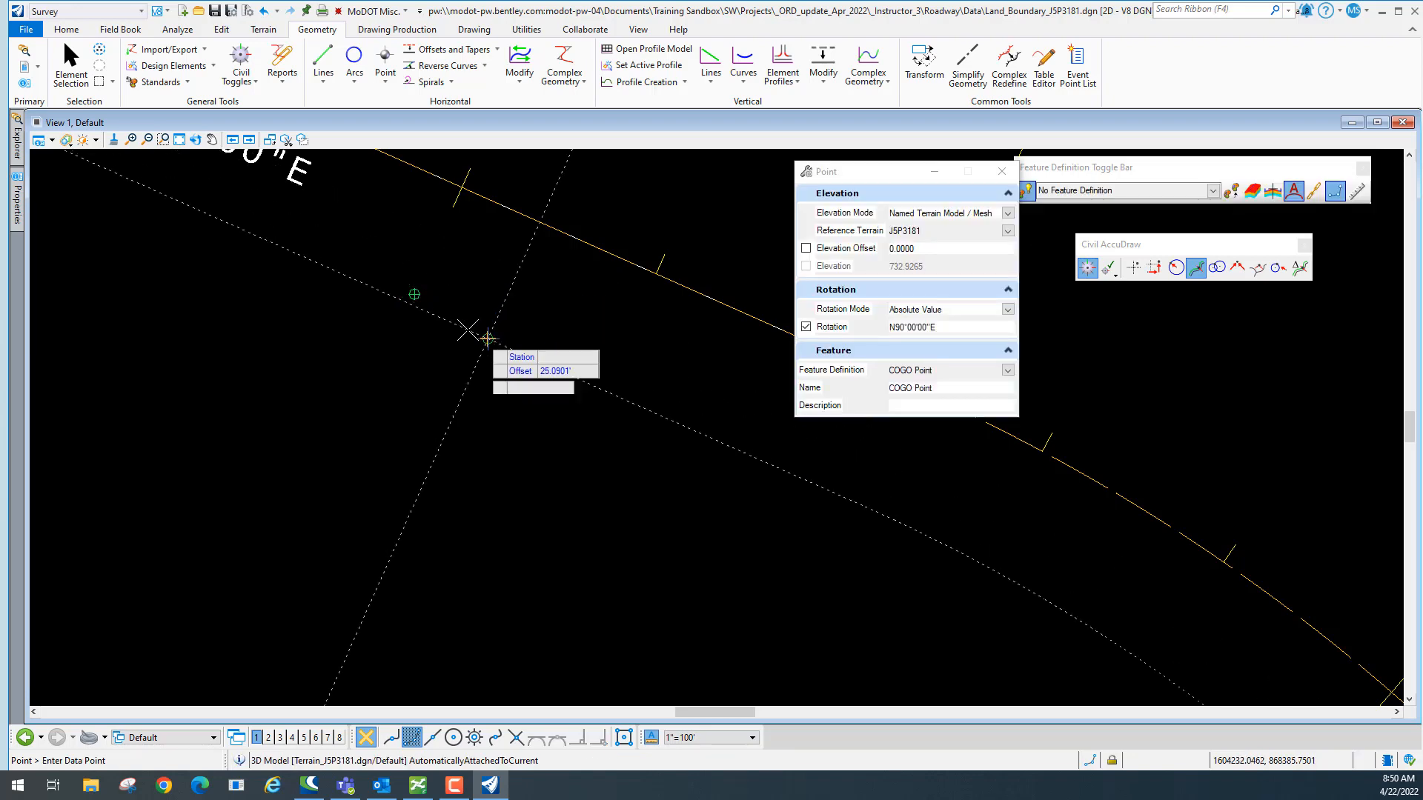
scroll(469, 332, "down", 5)
scroll(467, 331, "up", 4)
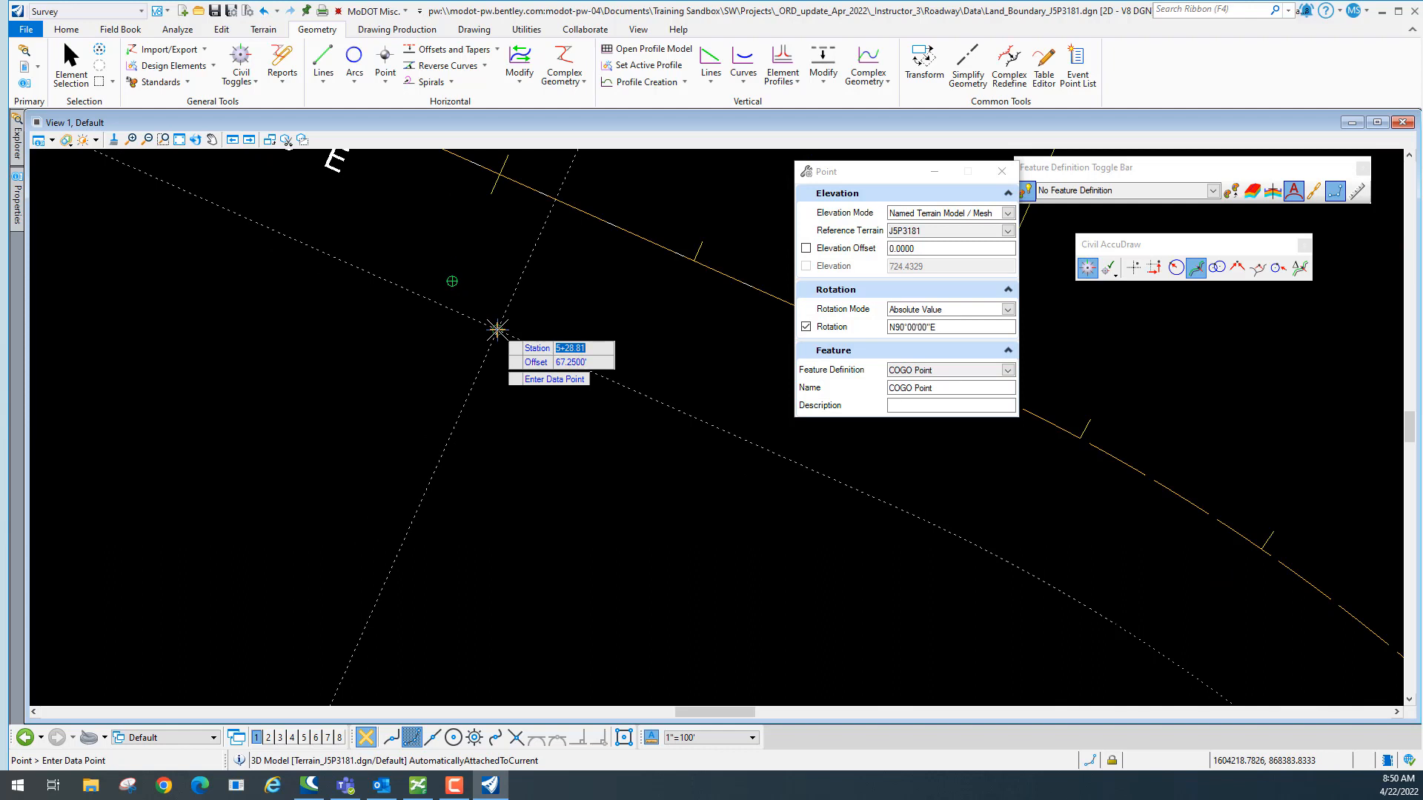
right_click(497, 329)
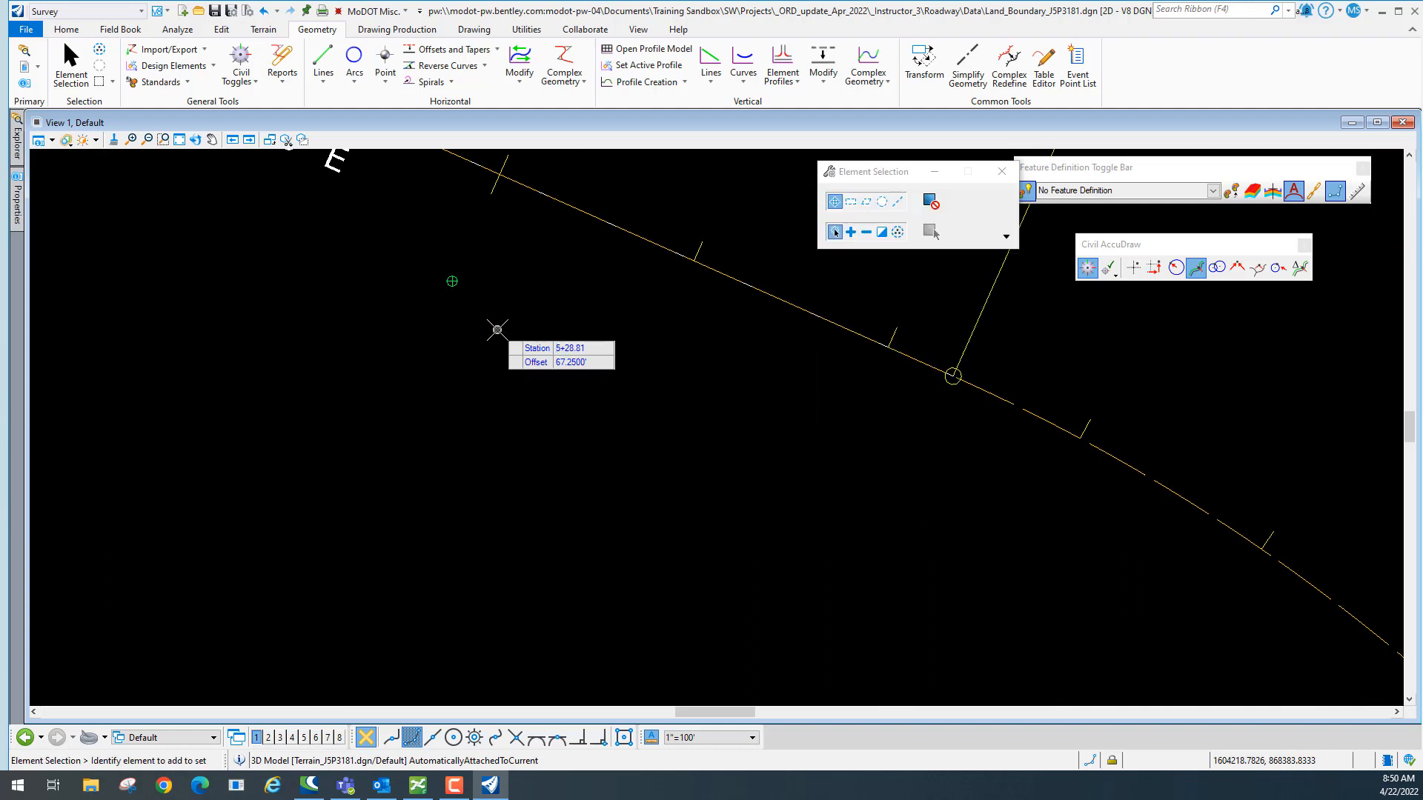
Select the placed point 800 to check its station, offset and properties, and clear the selection.
left_click(455, 284)
mouse_move(453, 294)
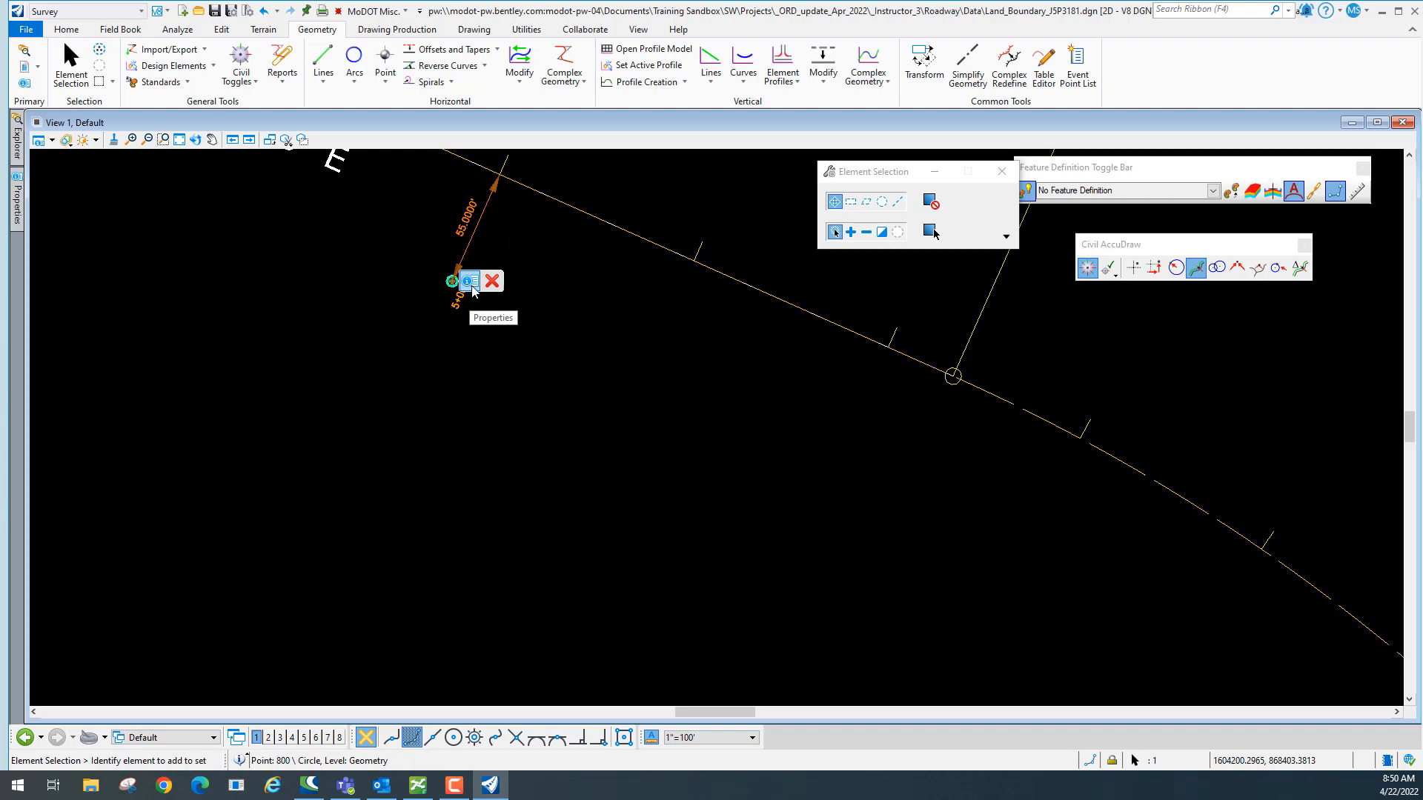
left_click(471, 282)
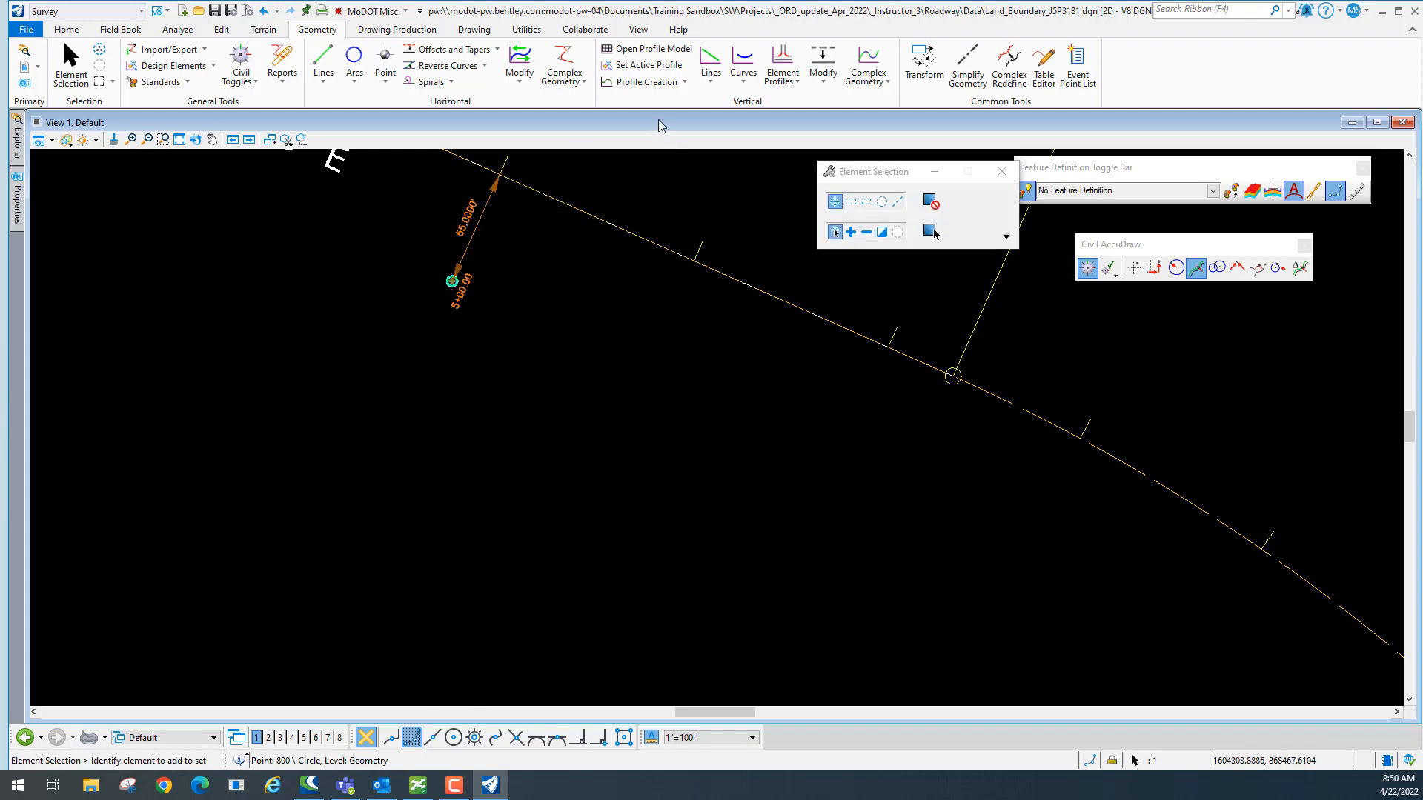
left_click(535, 289)
Restart the Point tool and name the next COGO point 801.
scroll(535, 289, "down", 2)
mouse_move(540, 301)
middle_mouse_down()
mouse_move(556, 340)
mouse_move(379, 376)
middle_mouse_up()
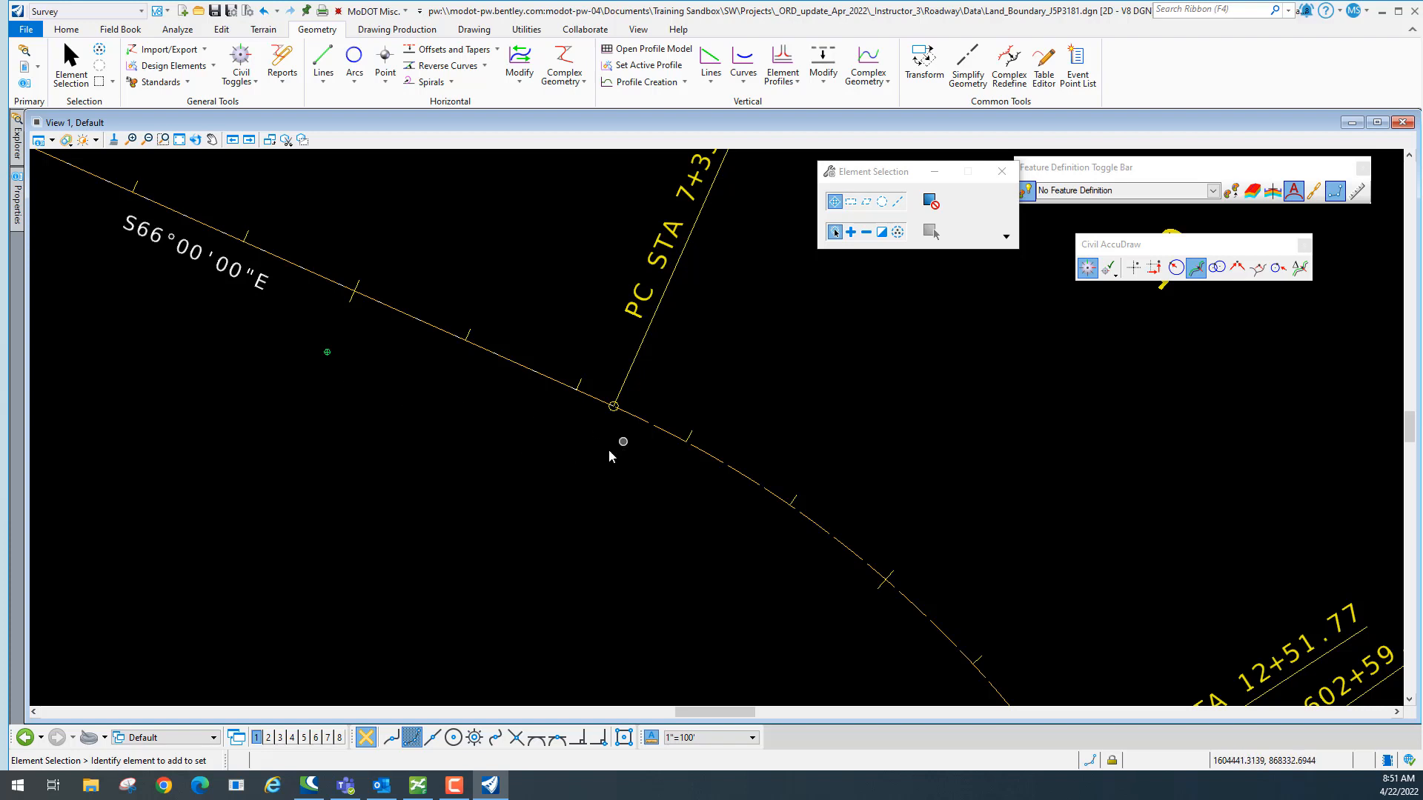
scroll(587, 465, "down", 3)
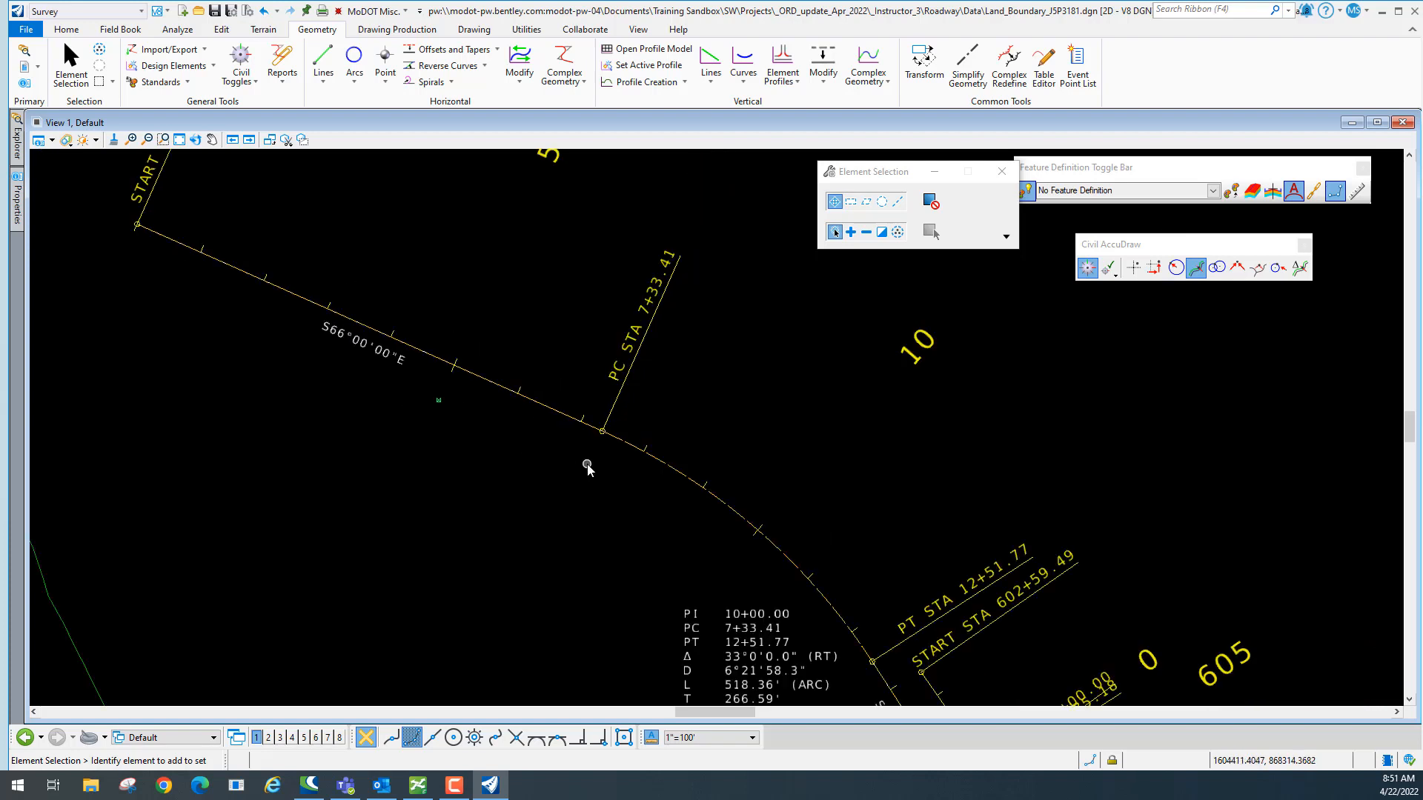
middle_click_drag(588, 466, 540, 438)
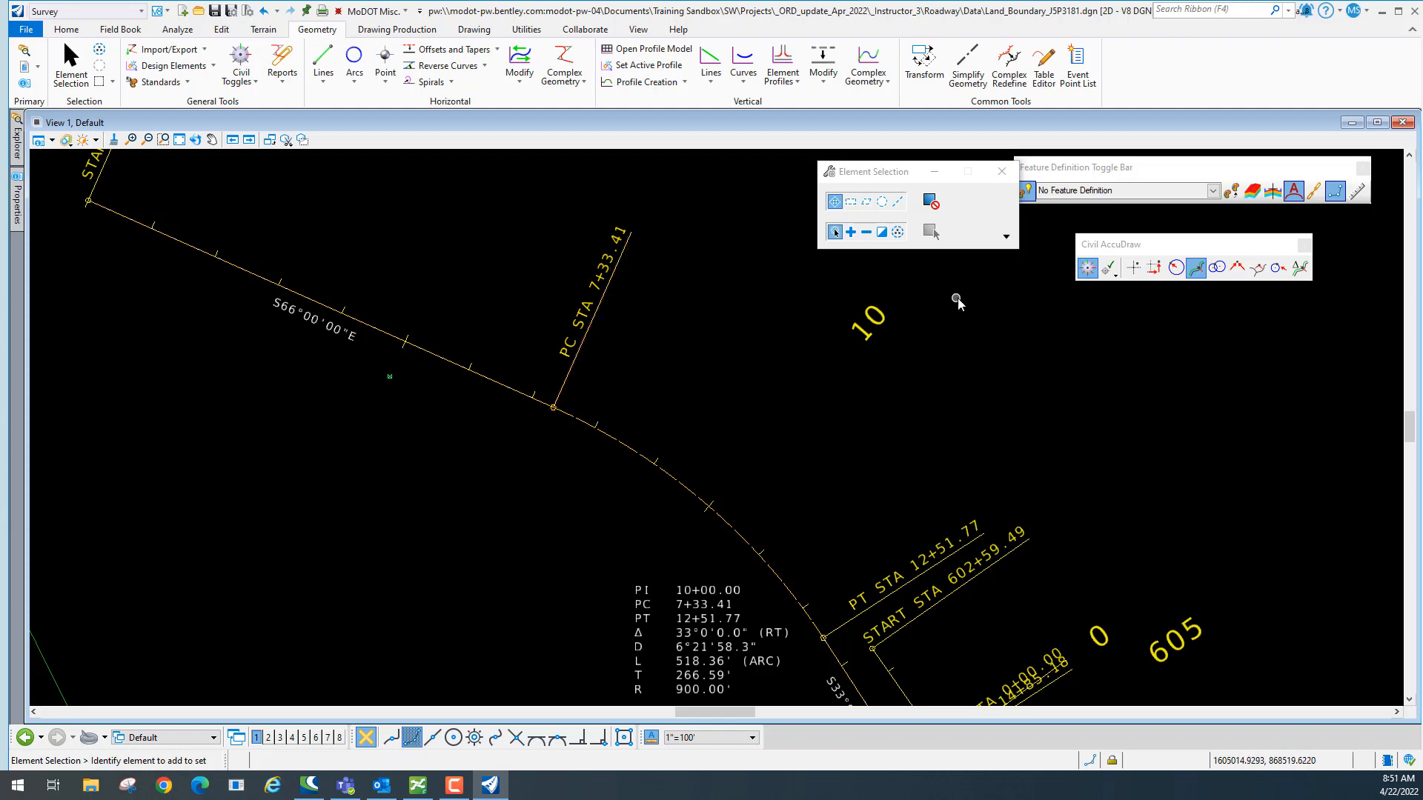
left_click(389, 88)
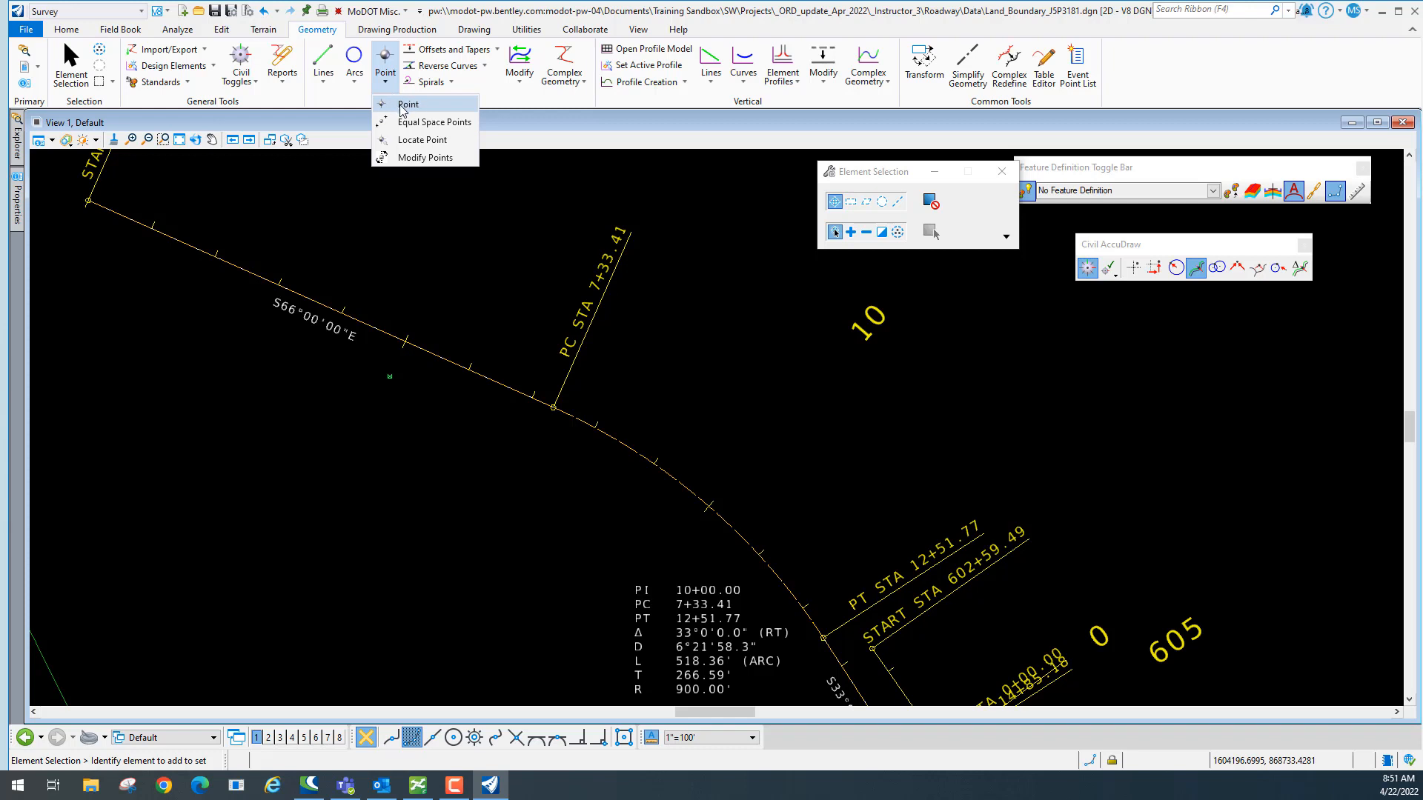
left_click(412, 106)
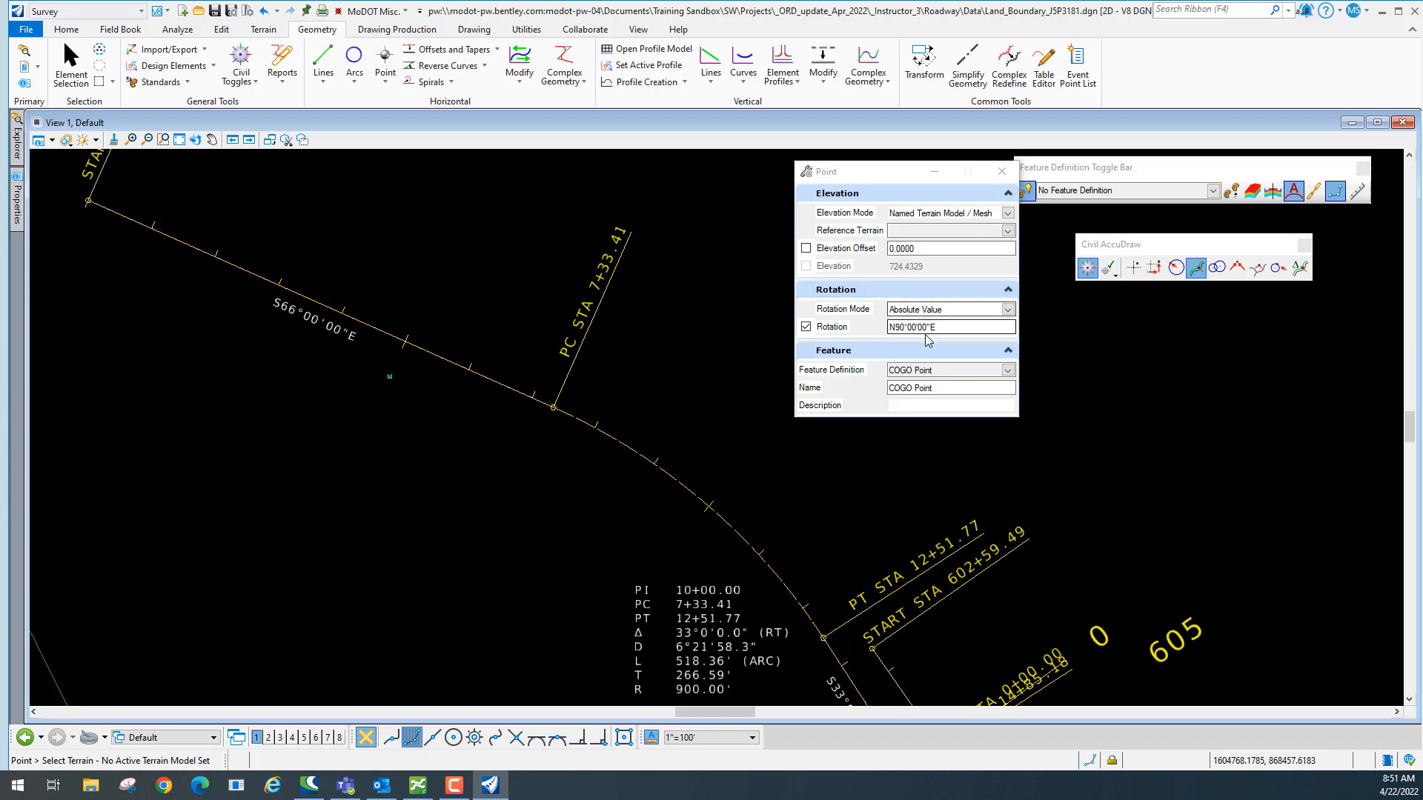
left_click(889, 387)
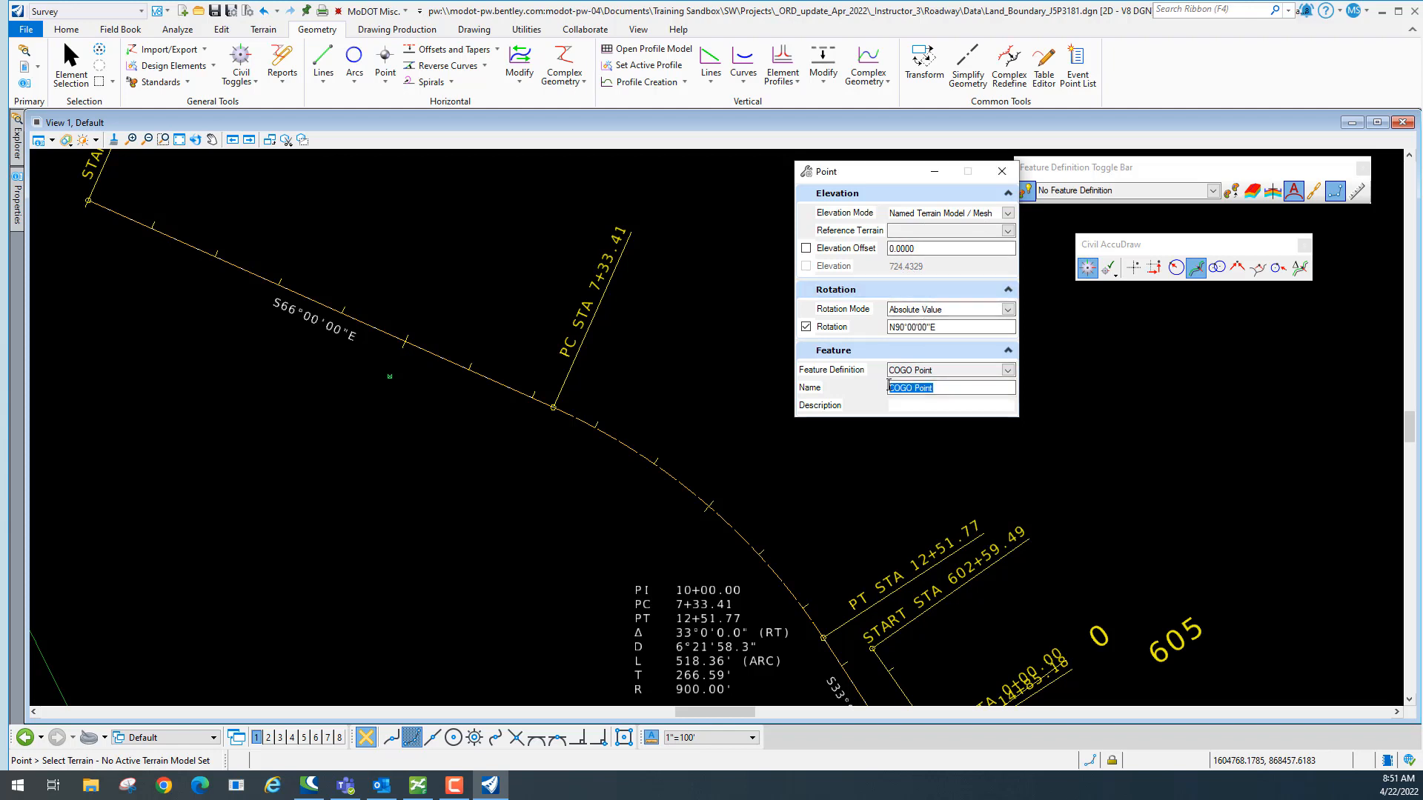
type("6")
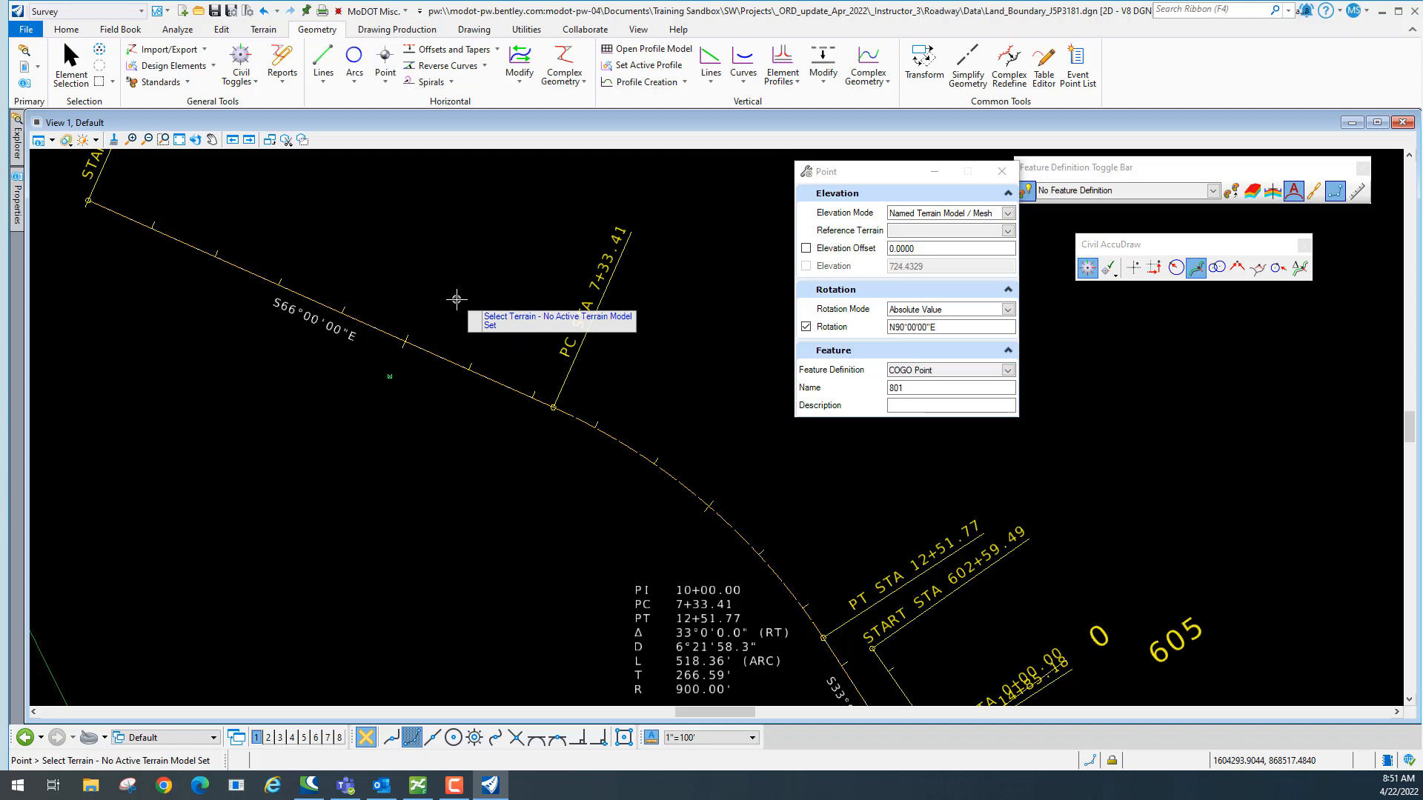
Assign the J5P3181 terrain as point 801's reference terrain and accept an elevation offset of 0.0000.
scroll(461, 300, "down", 2)
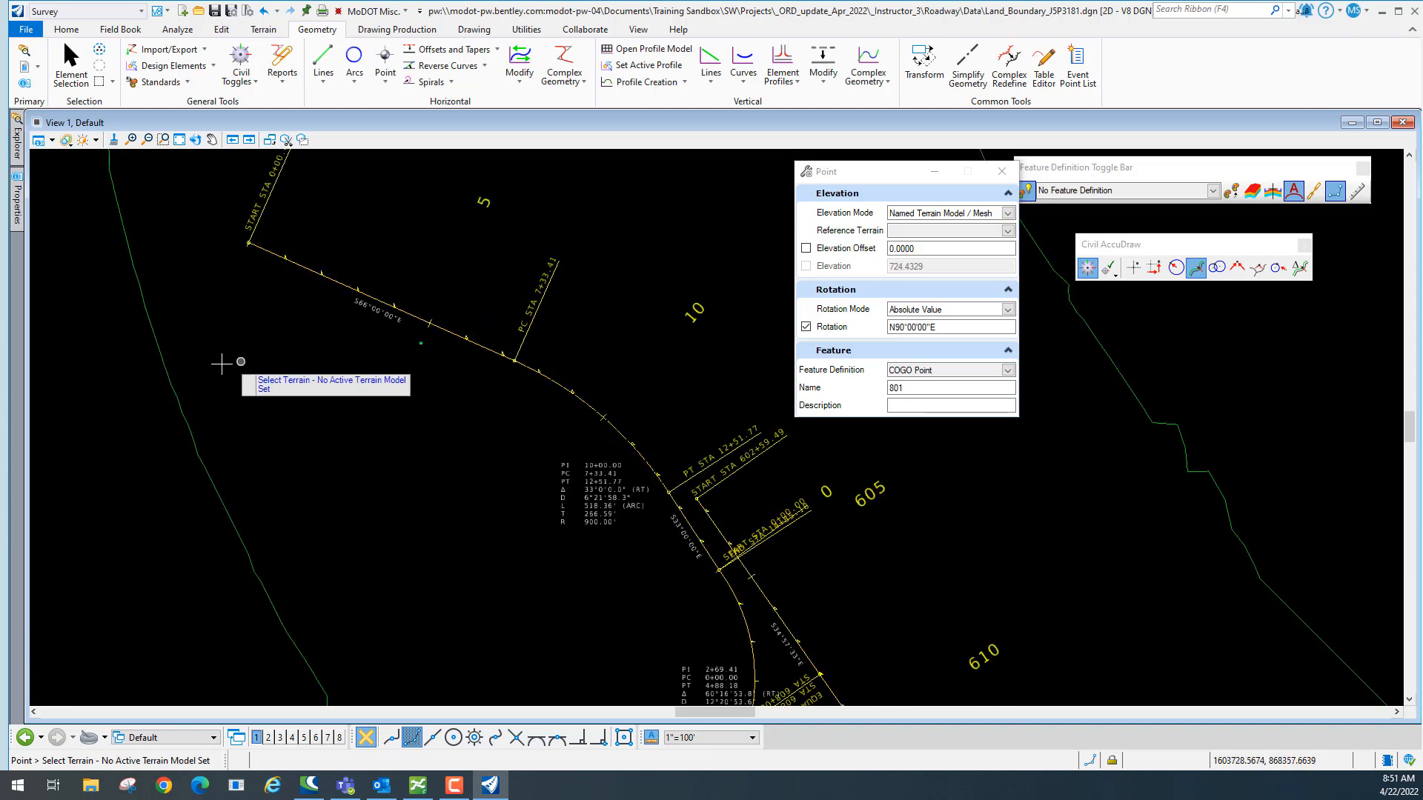
left_click(163, 367)
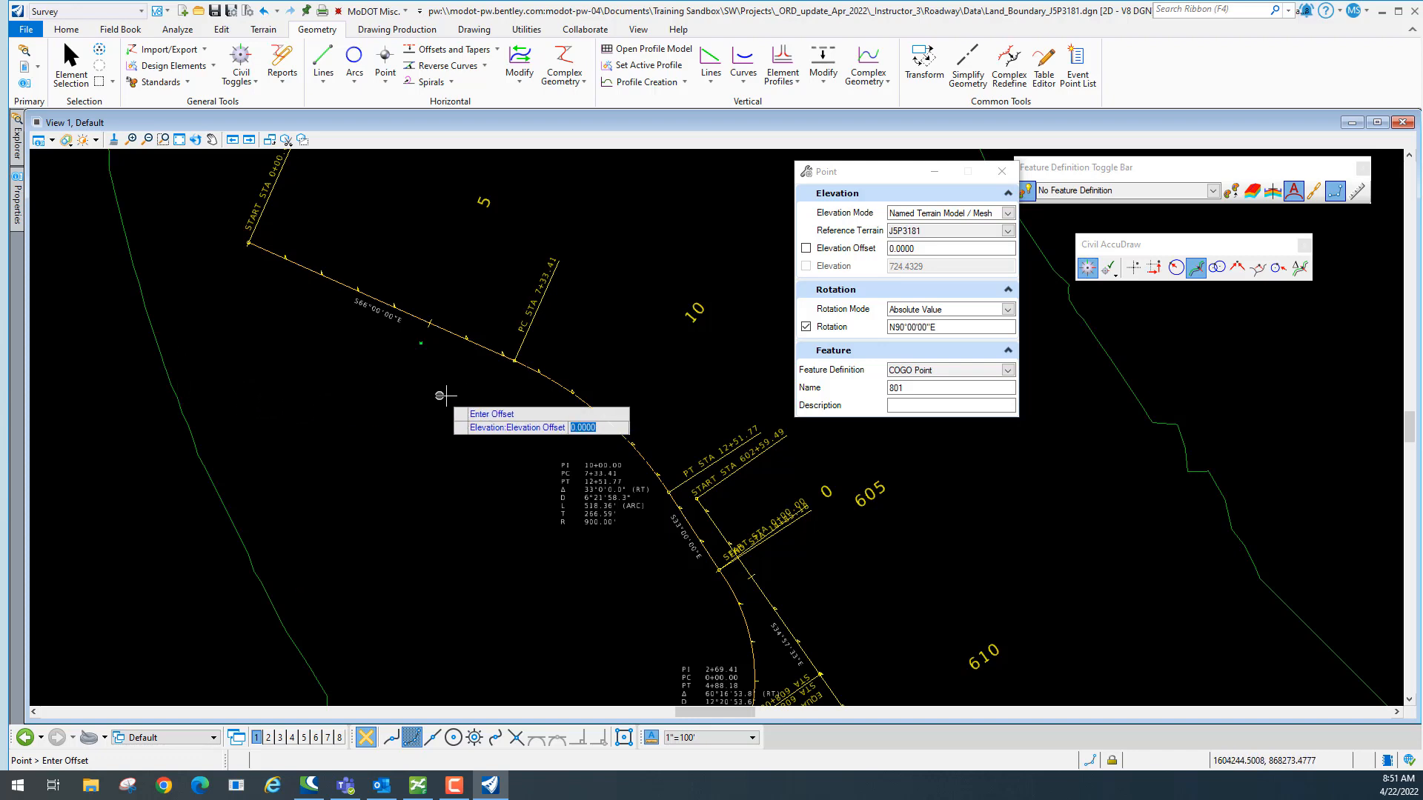
scroll(498, 394, "up", 3)
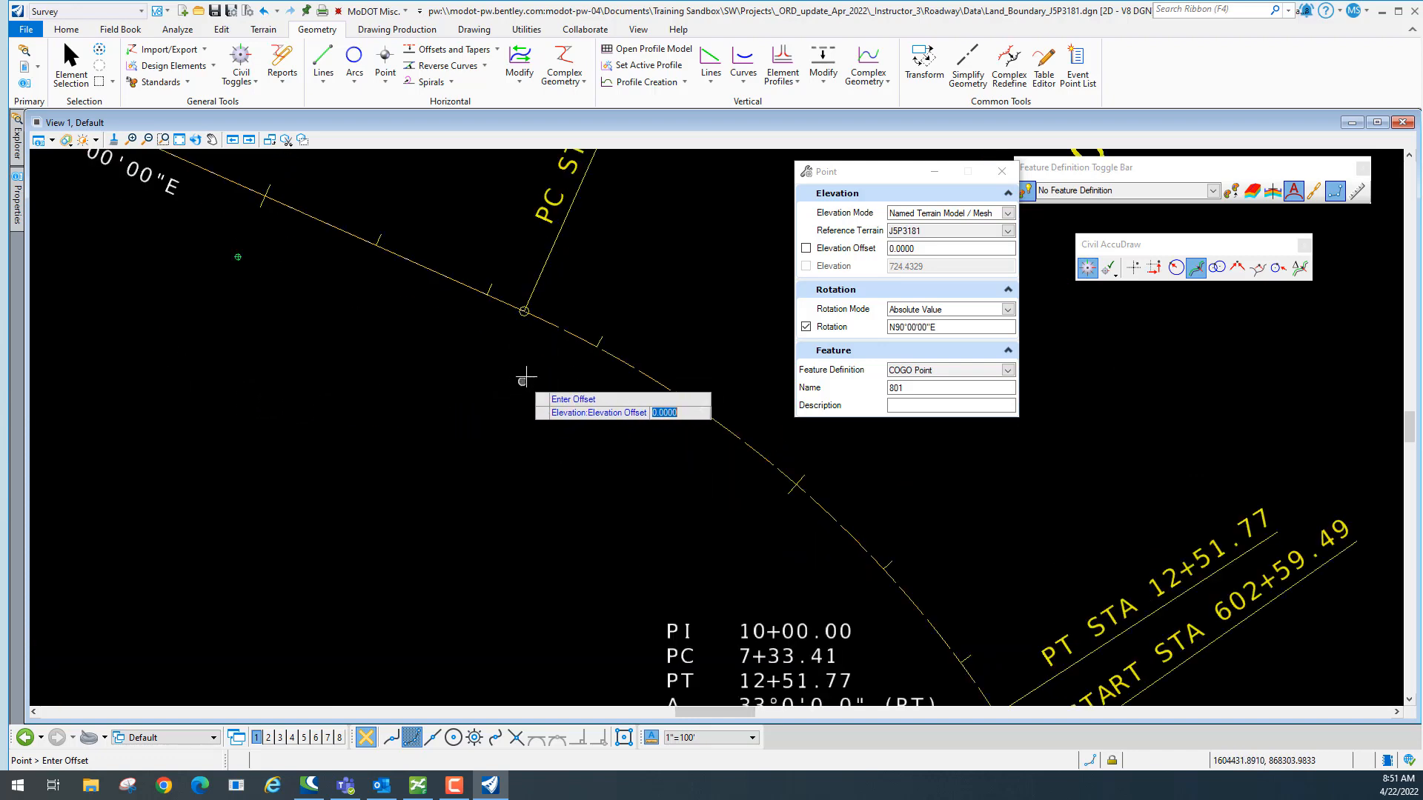
left_click(504, 362)
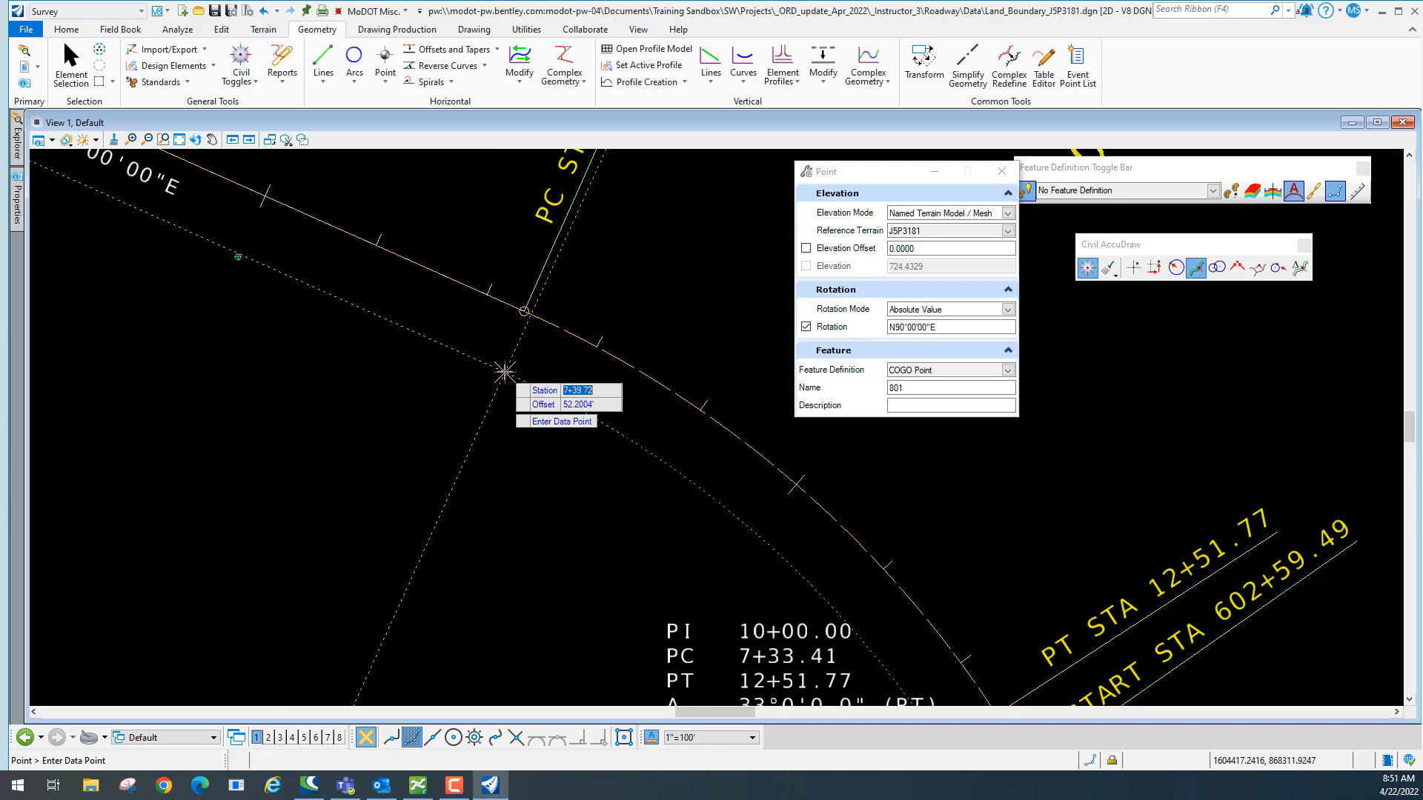
scroll(487, 370, "down", 2)
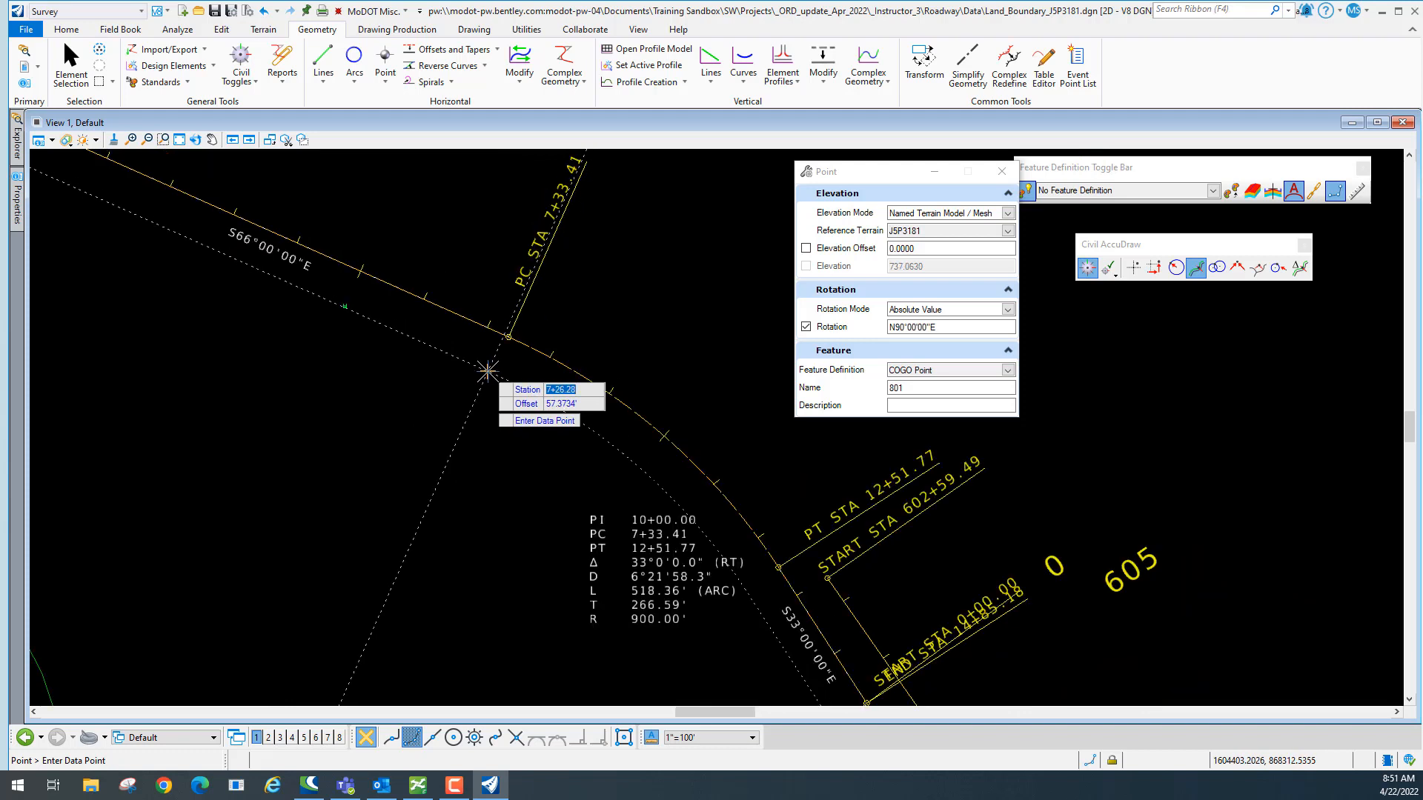
Place COGO point 801 at station 7+33.41 with a 55-foot offset from the alignment, accepting the preset rotation.
type("7+33.41")
key("Tab")
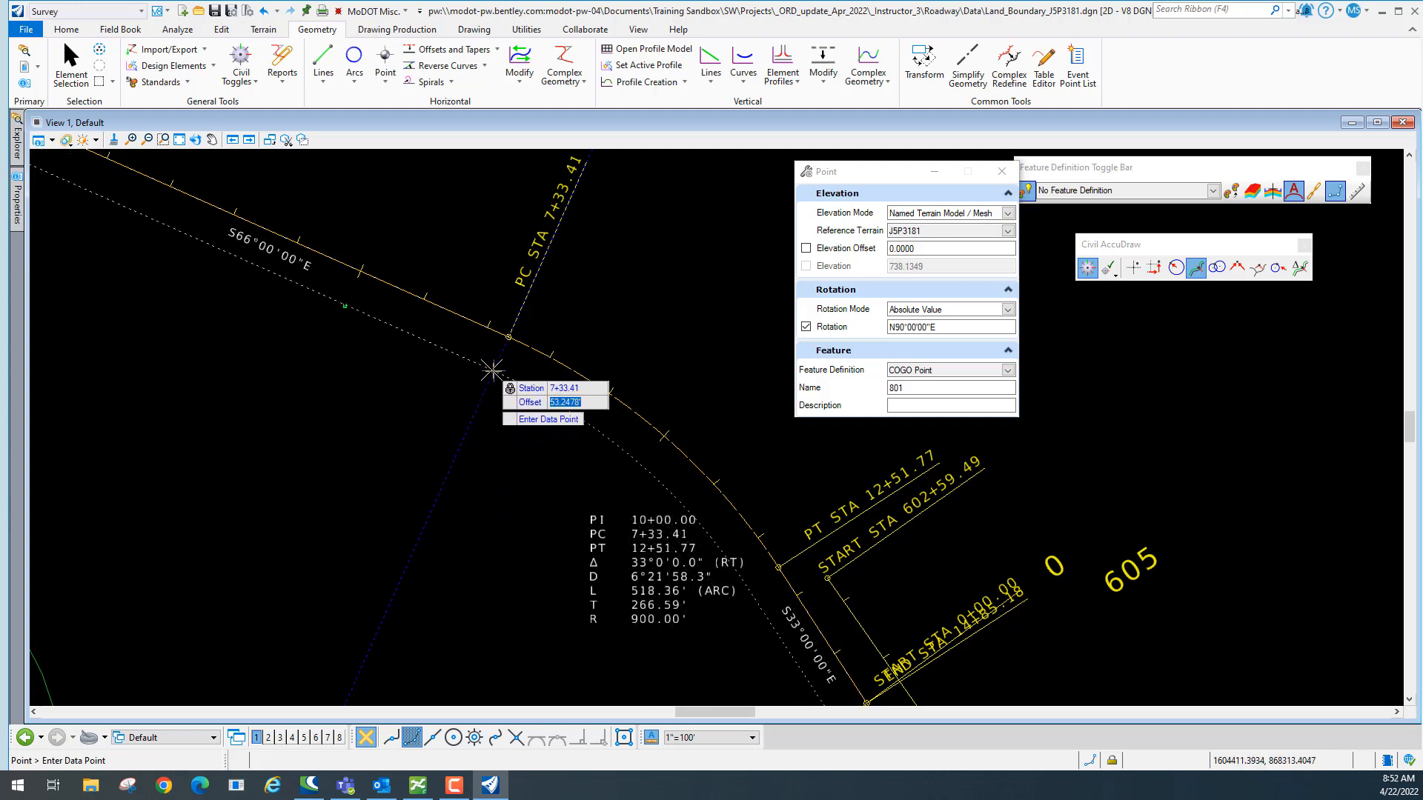
type("55")
key("Tab")
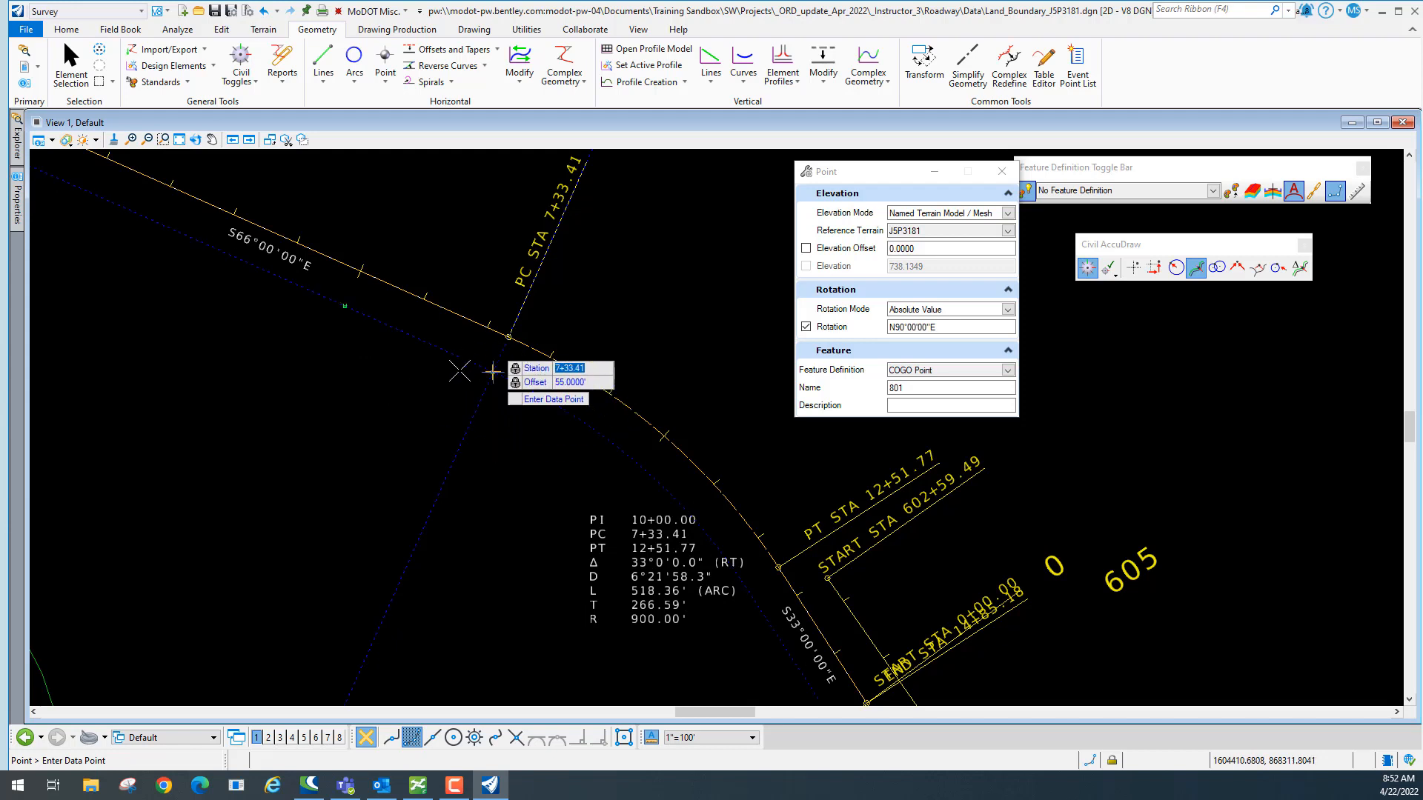
left_click(517, 429)
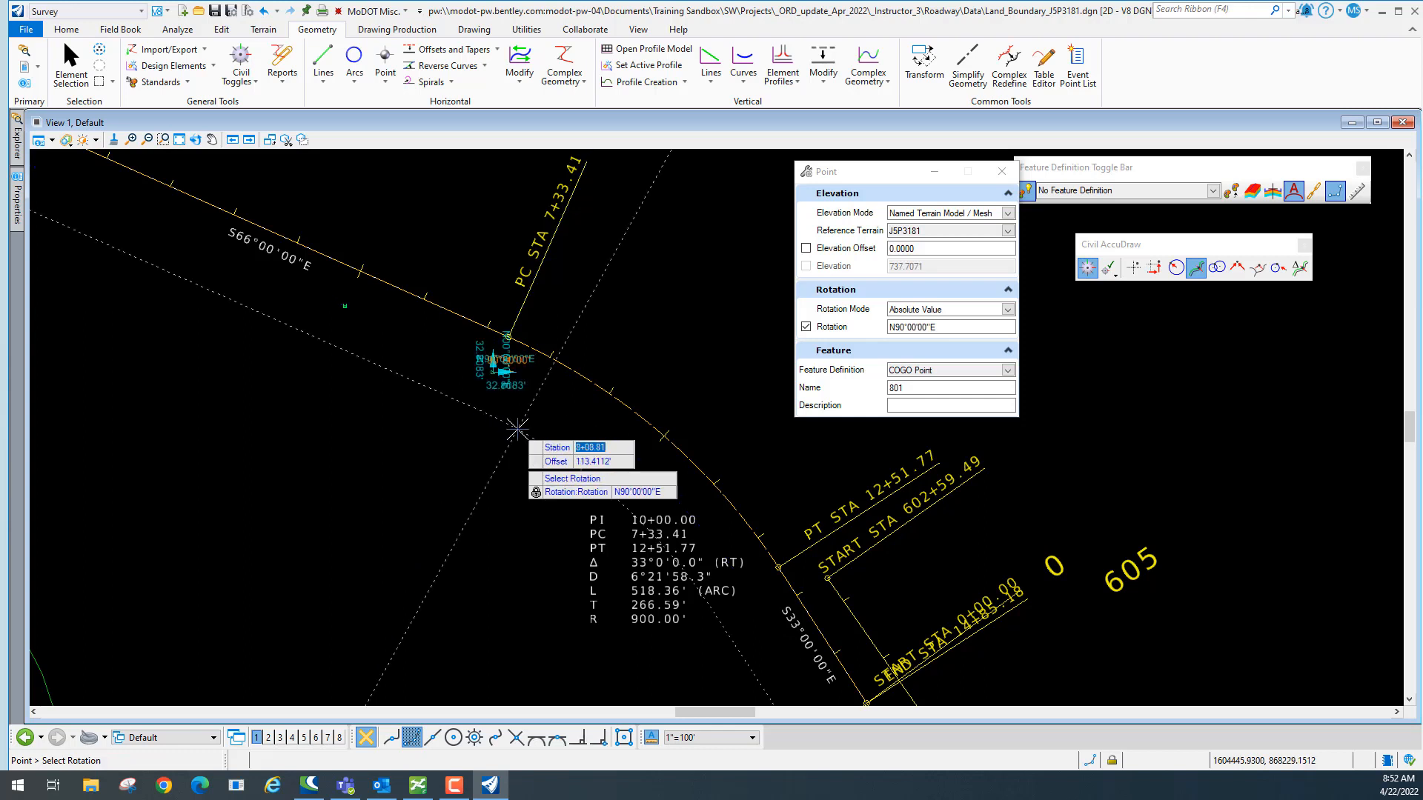
left_click(517, 430)
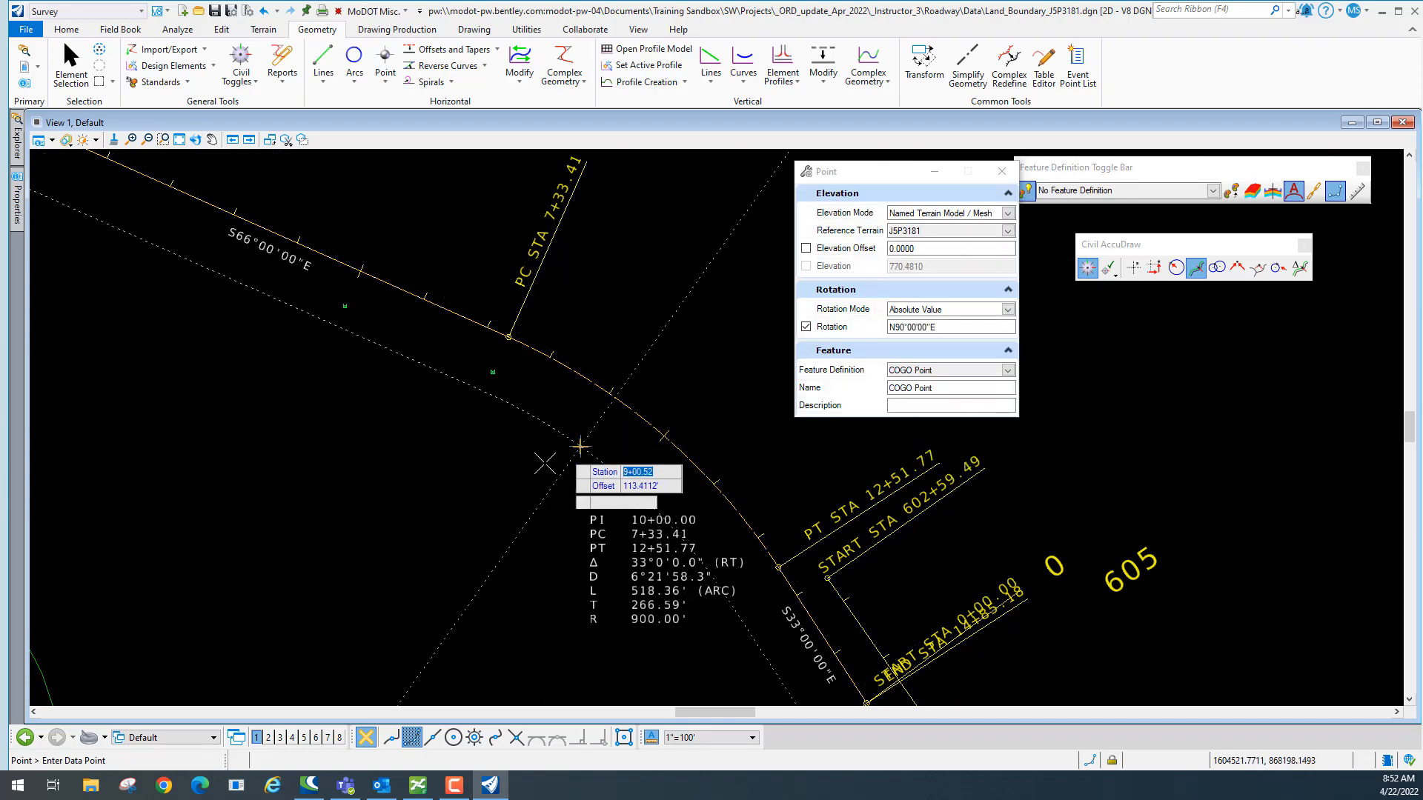
scroll(475, 367, "up", 3)
scroll(473, 366, "down", 3)
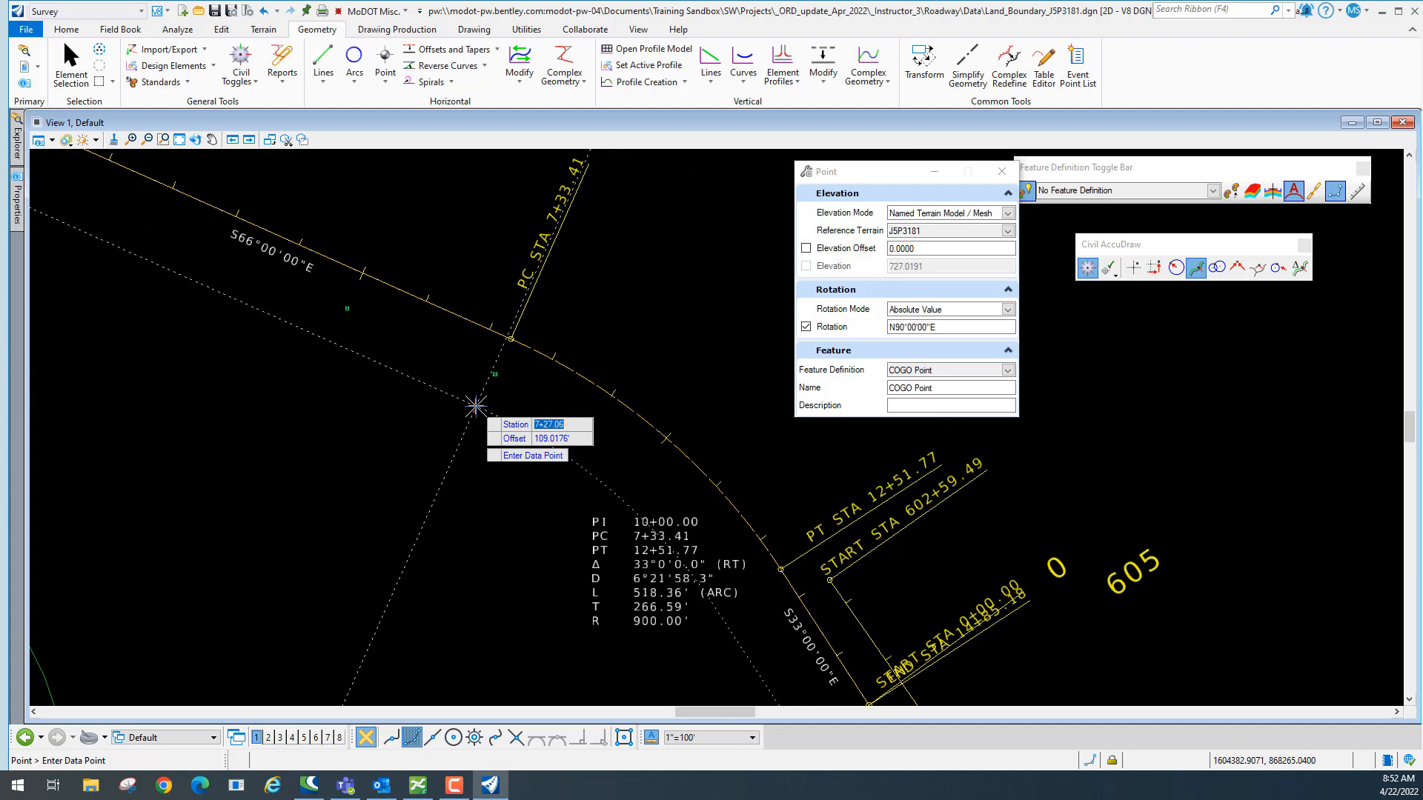
right_click(476, 406)
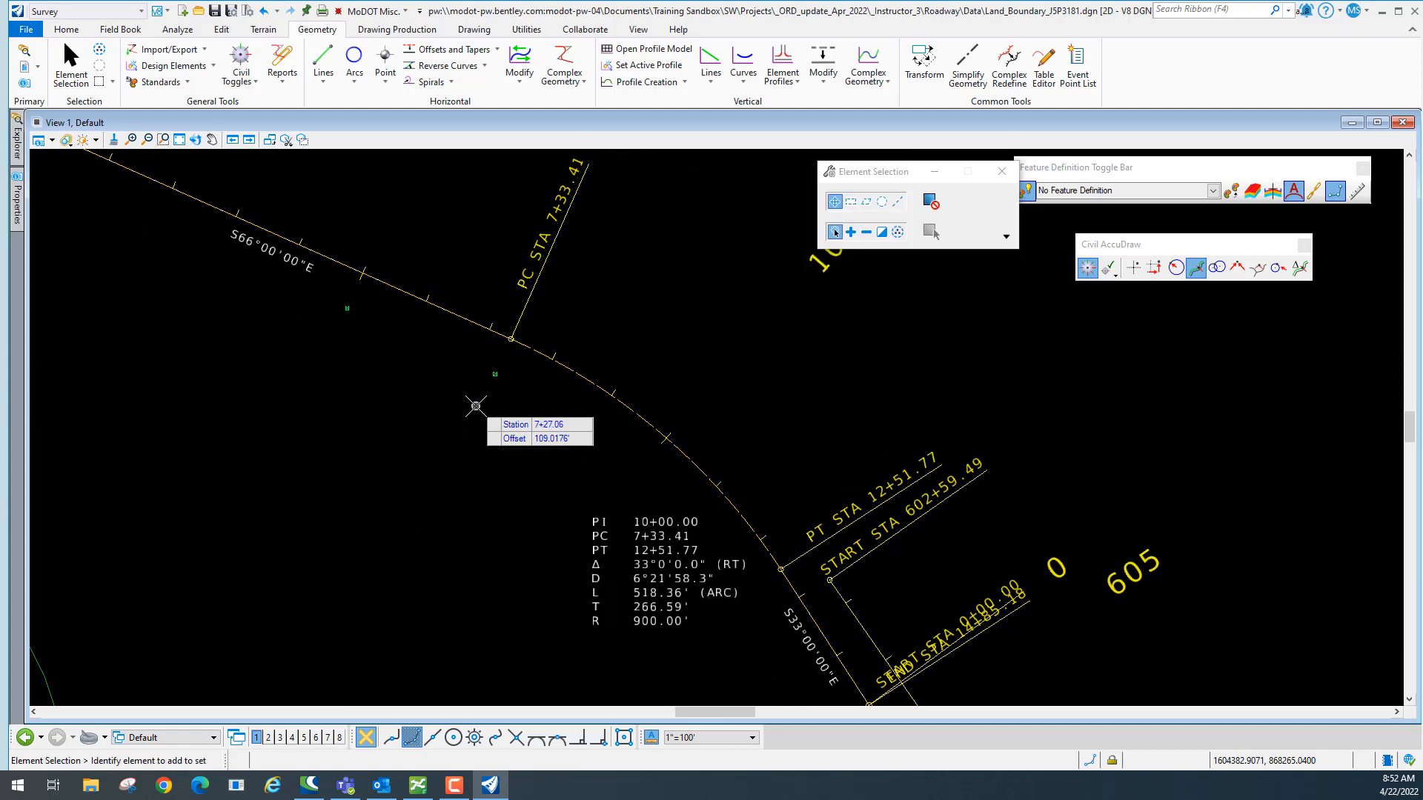
Select point 801 to check its station and offset from the alignment's PC.
scroll(497, 378, "up", 3)
left_click(495, 363)
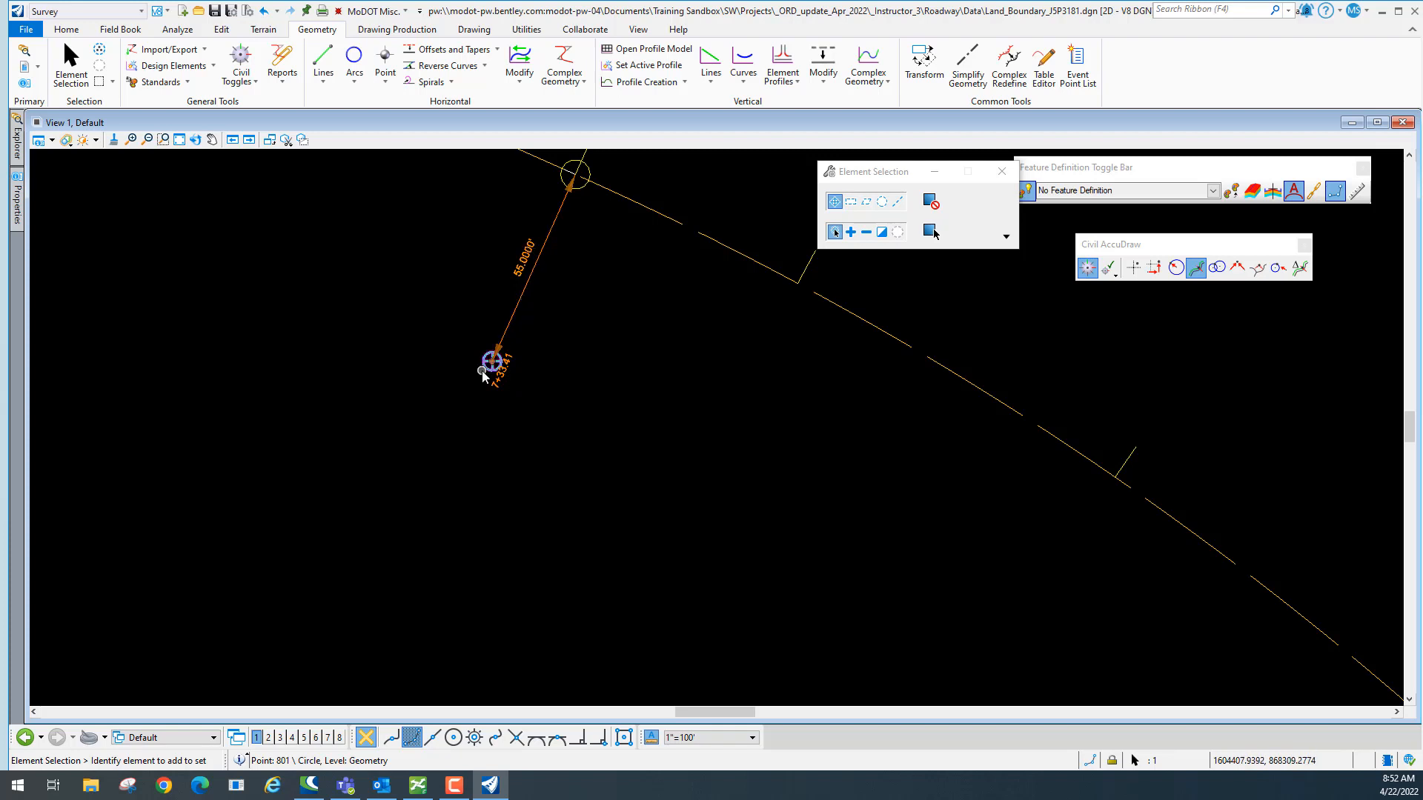
left_click(499, 364)
Reposition the Civil AccuDraw toolbar and turn Civil AccuDraw off.
scroll(683, 390, "down", 5)
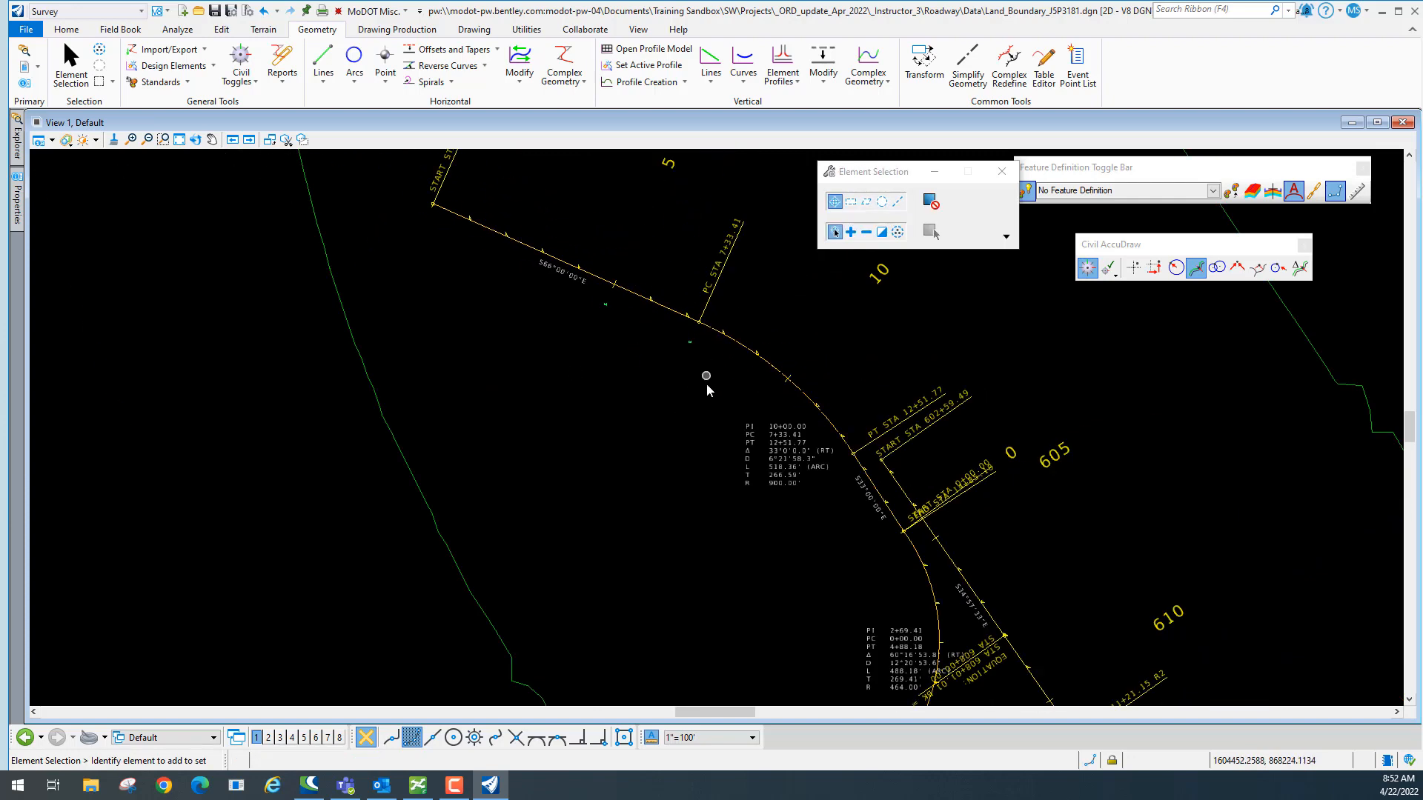
middle_click_drag(705, 384, 603, 357)
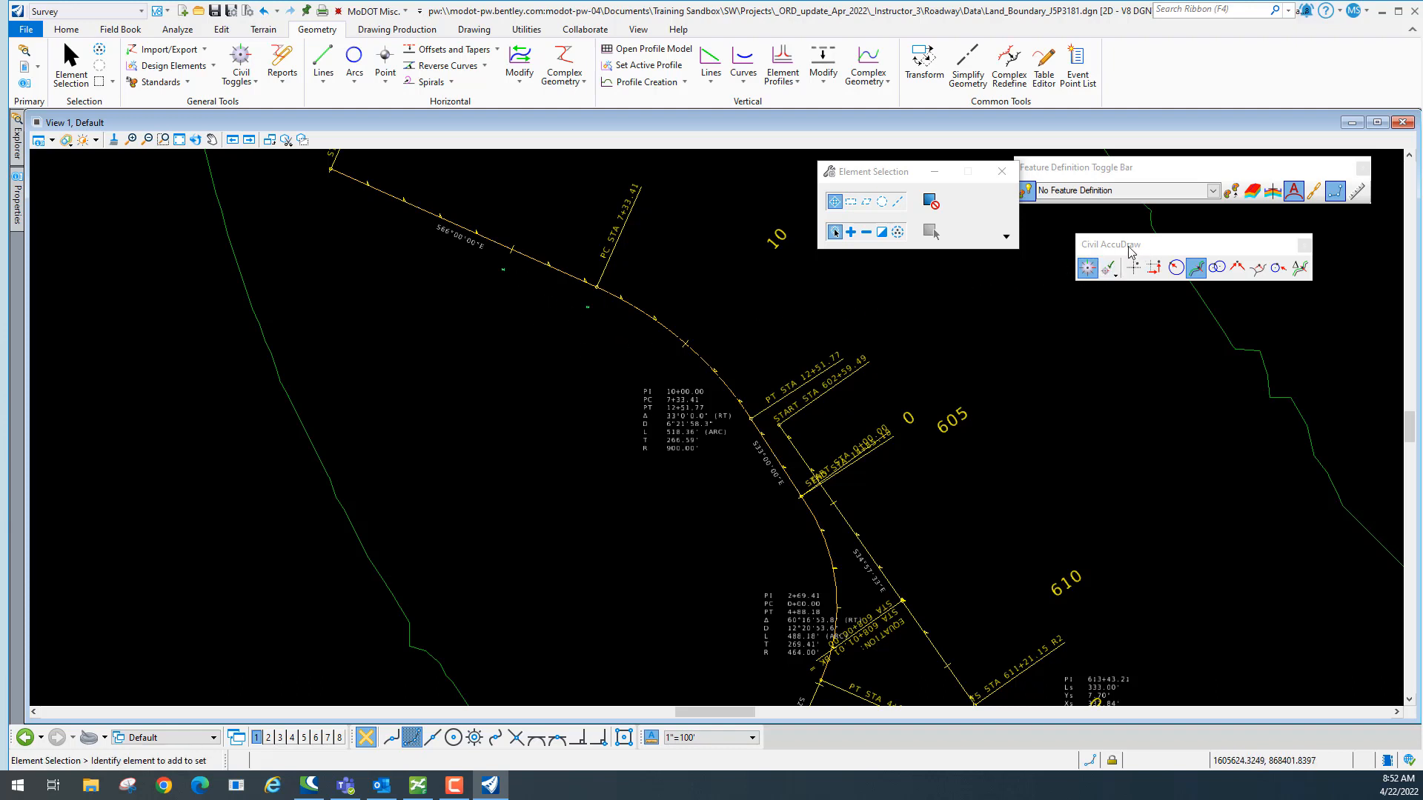
left_click_drag(1121, 252, 1082, 236)
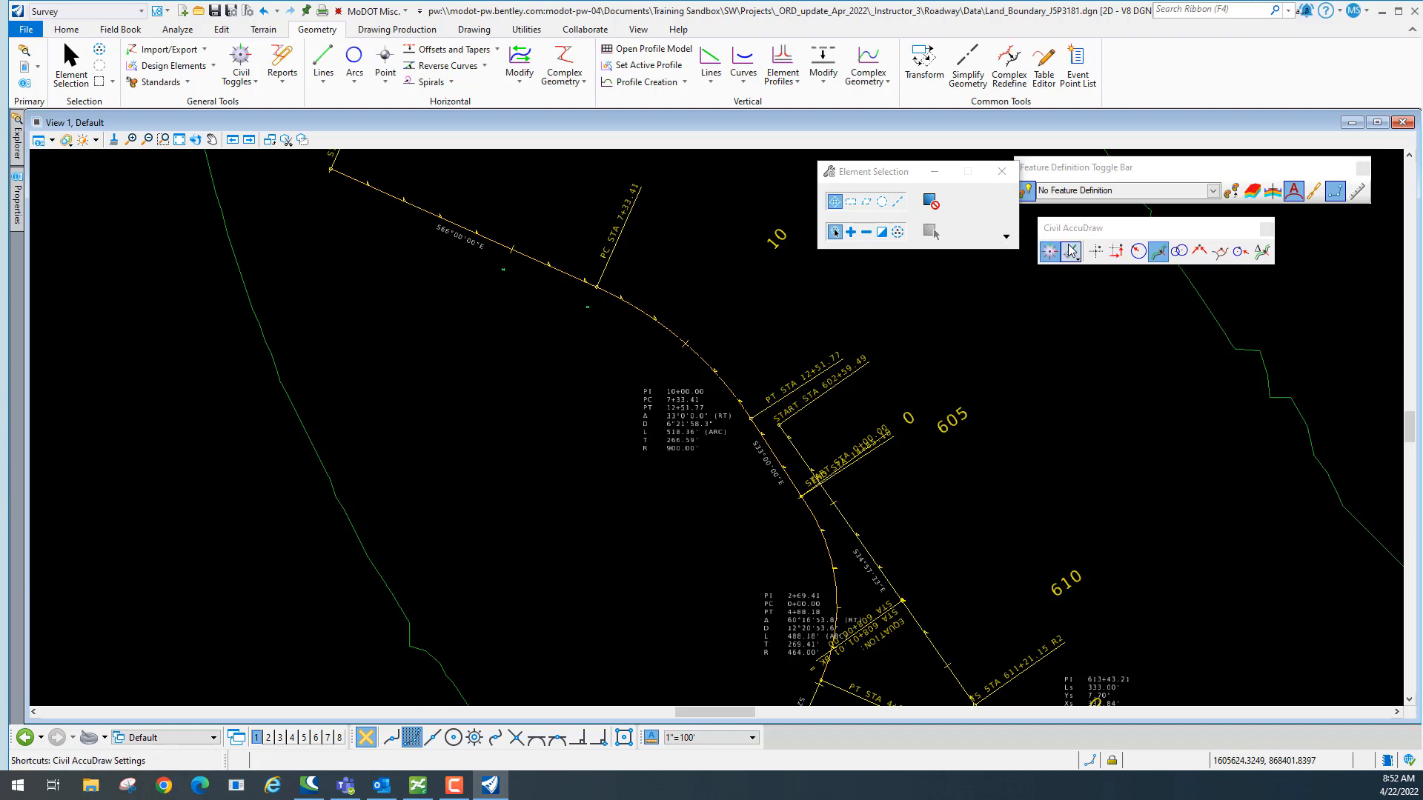
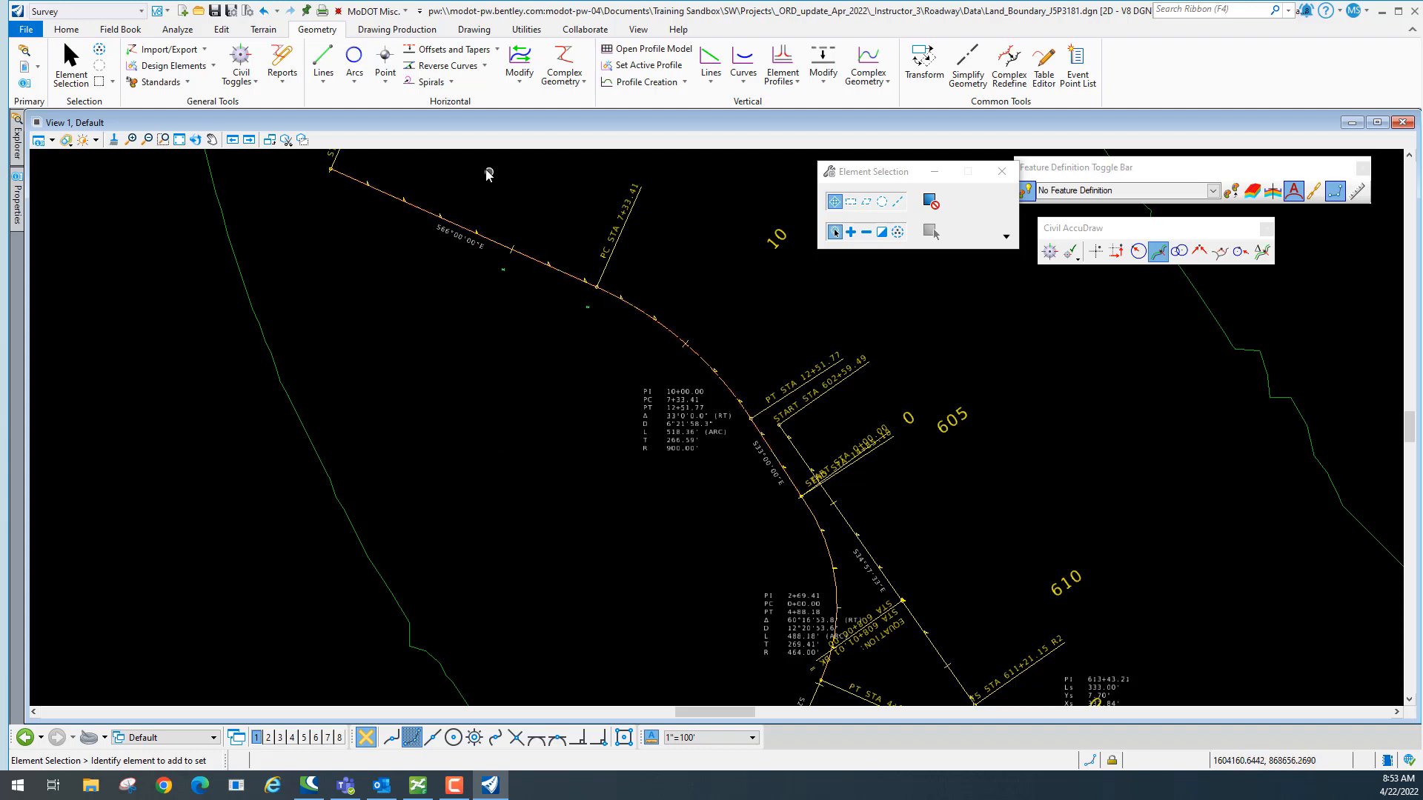
Set up Locate Point with the Traverse method, using 801 as occupied point and 800 as backsight point.
left_click(385, 80)
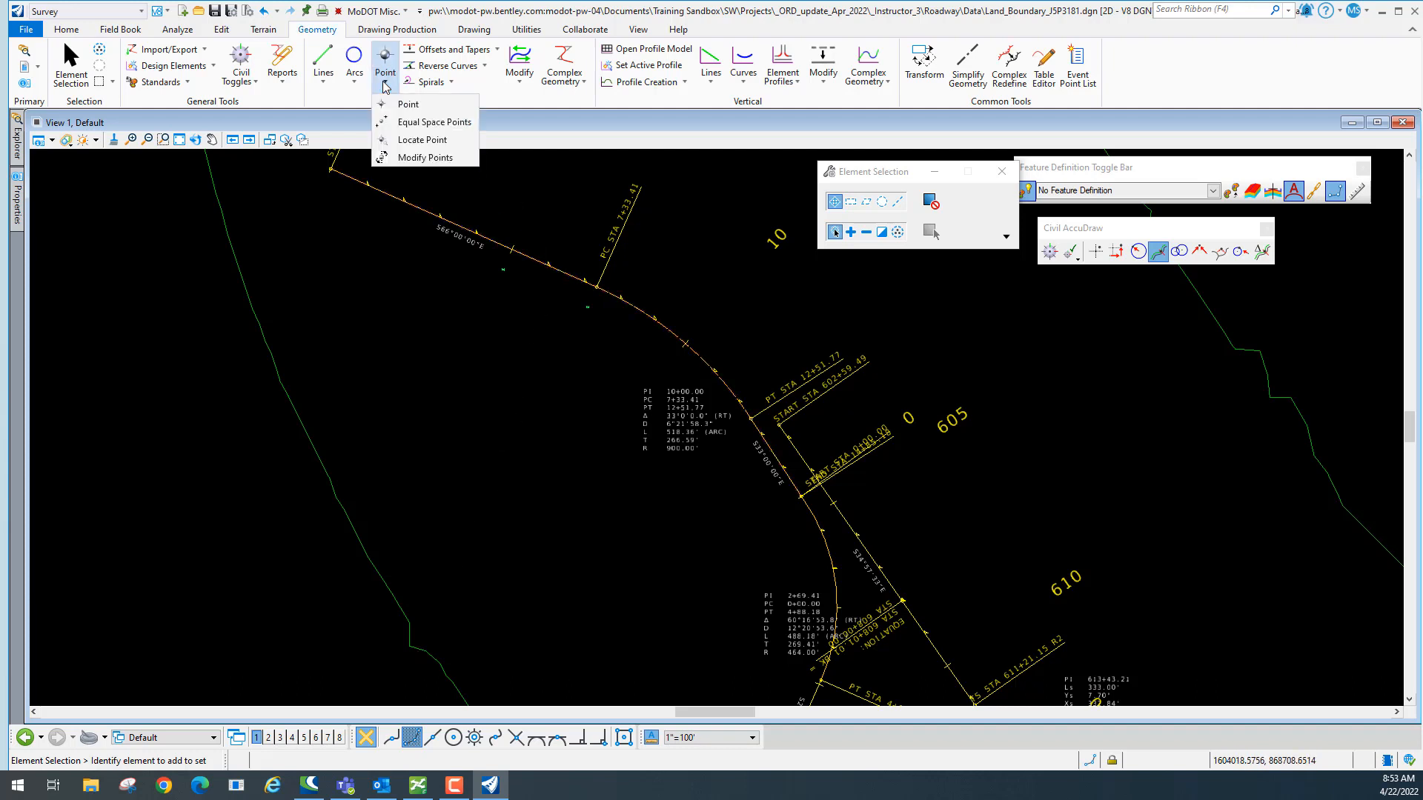
left_click(422, 140)
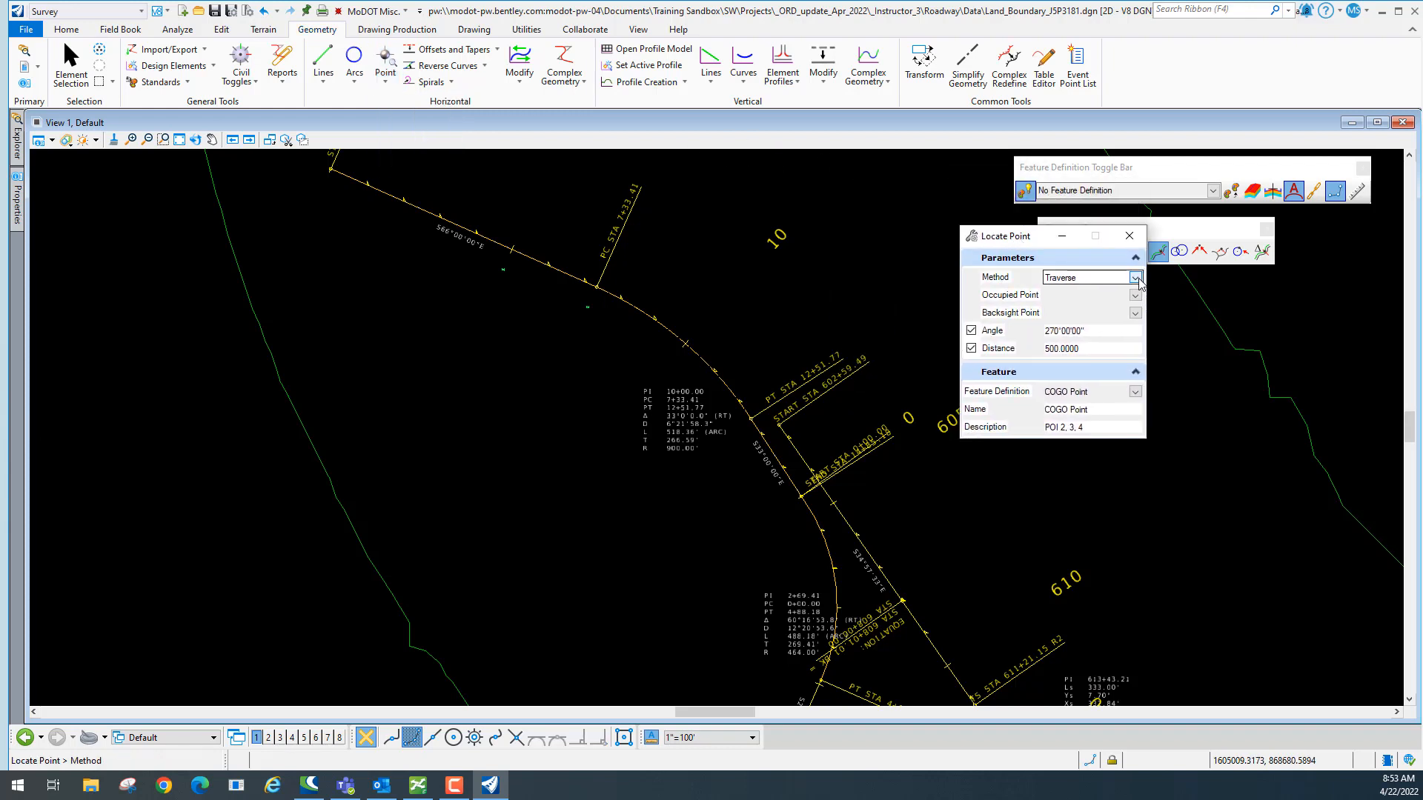
left_click(1135, 278)
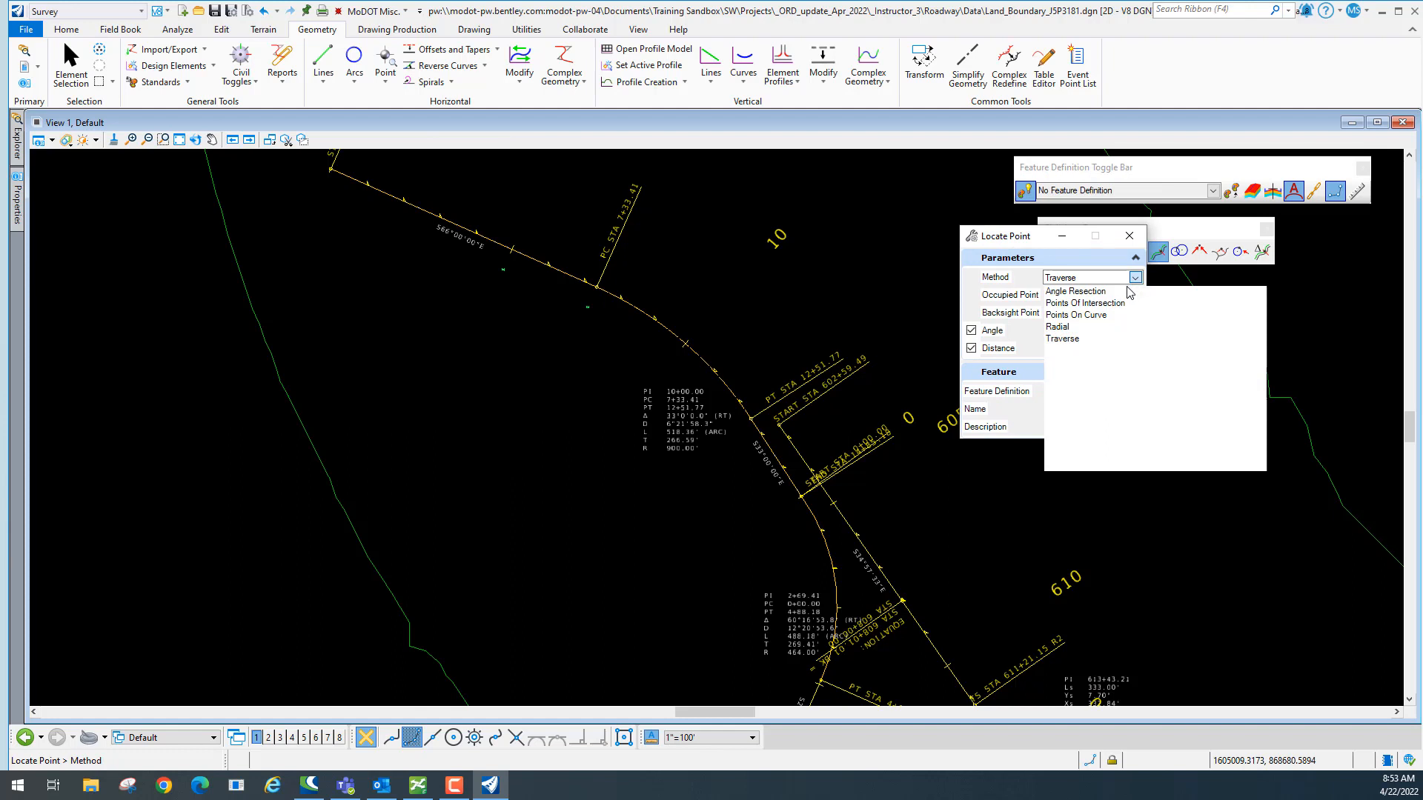
left_click(1064, 340)
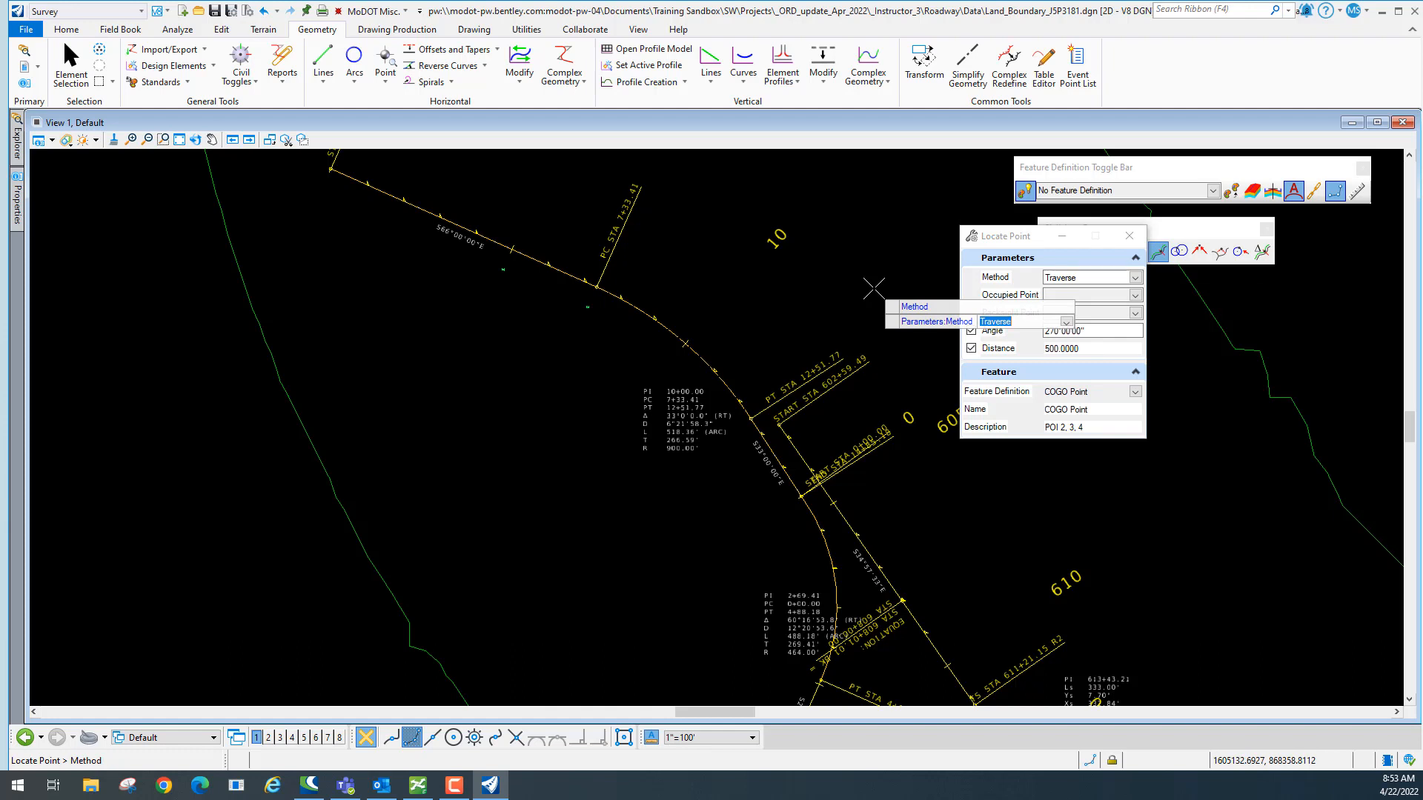
left_click(1135, 296)
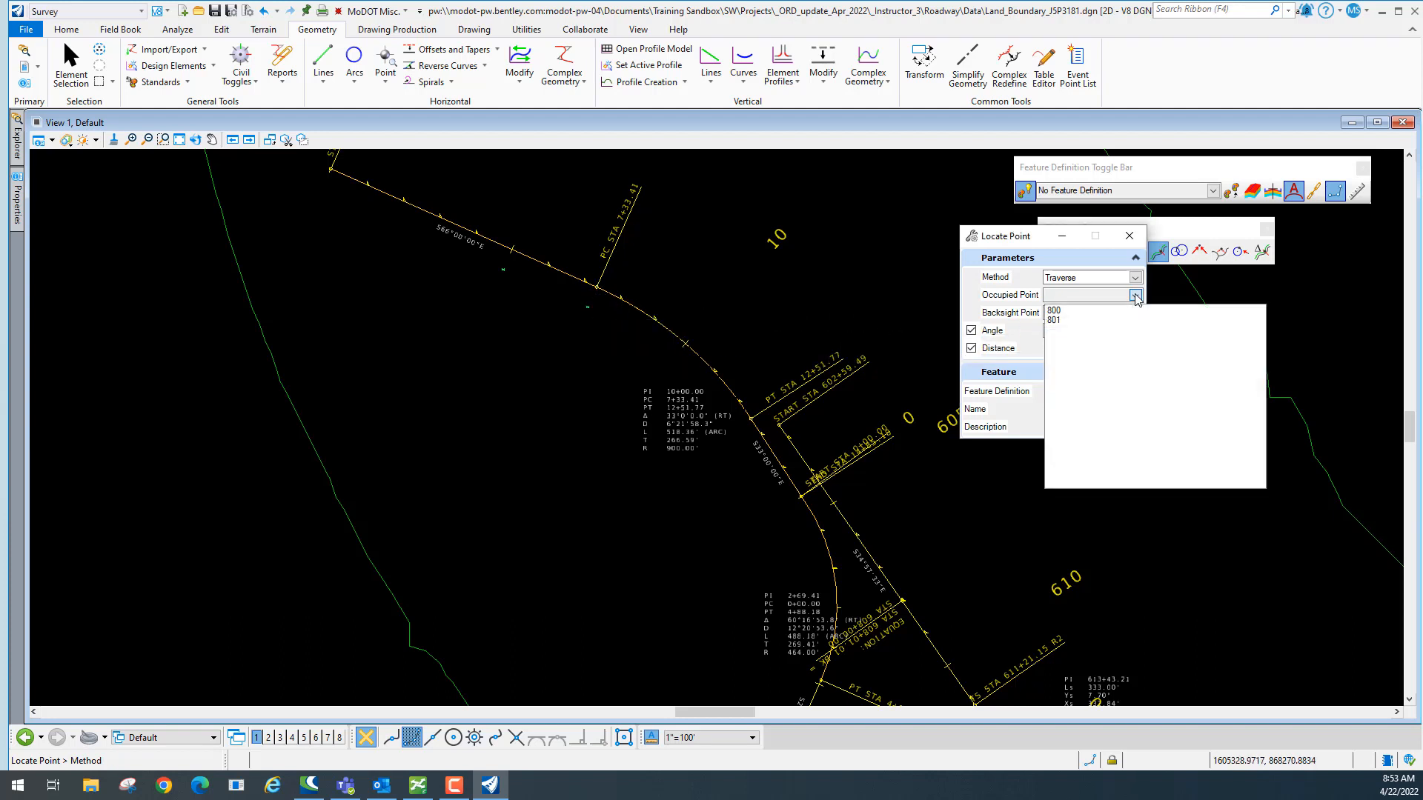
left_click(1056, 322)
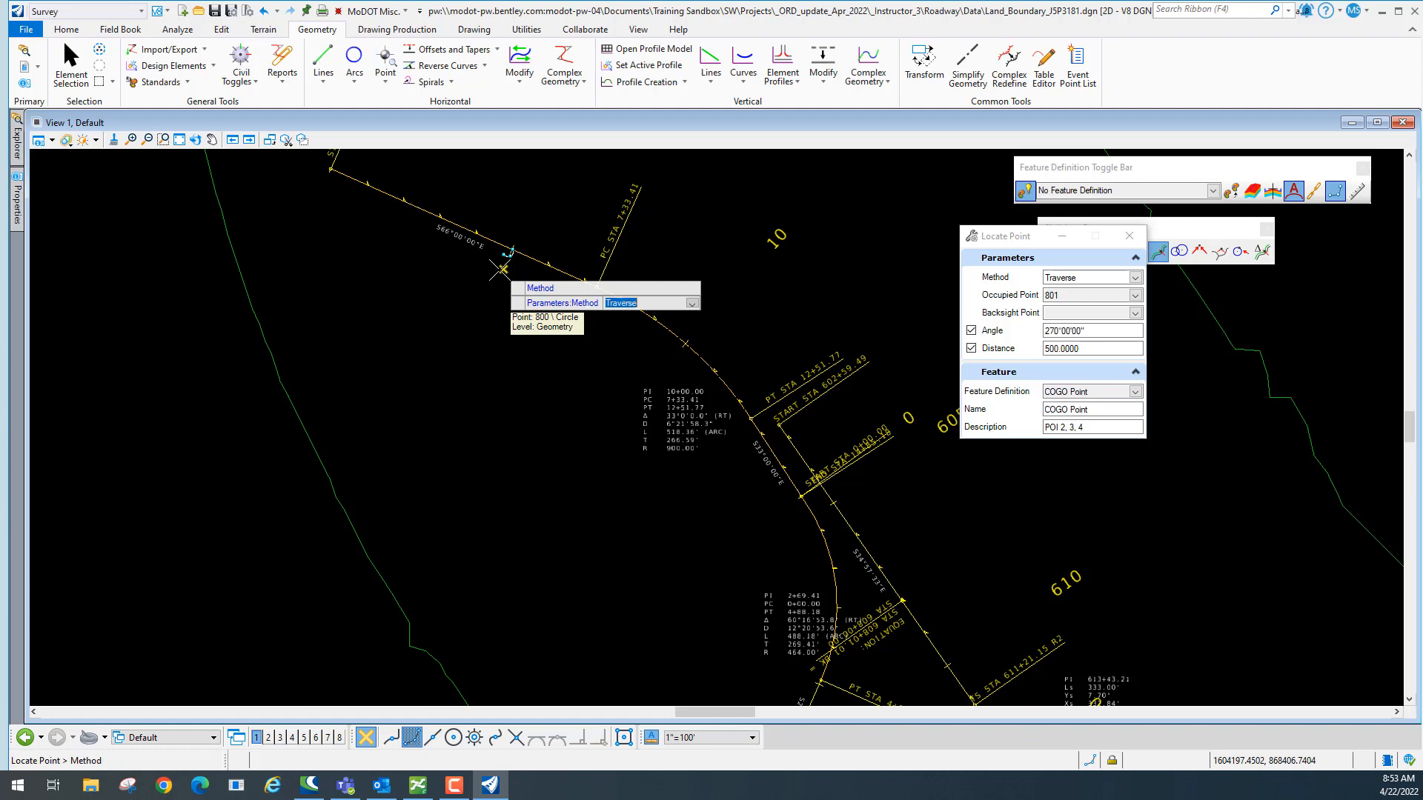
left_click(1135, 313)
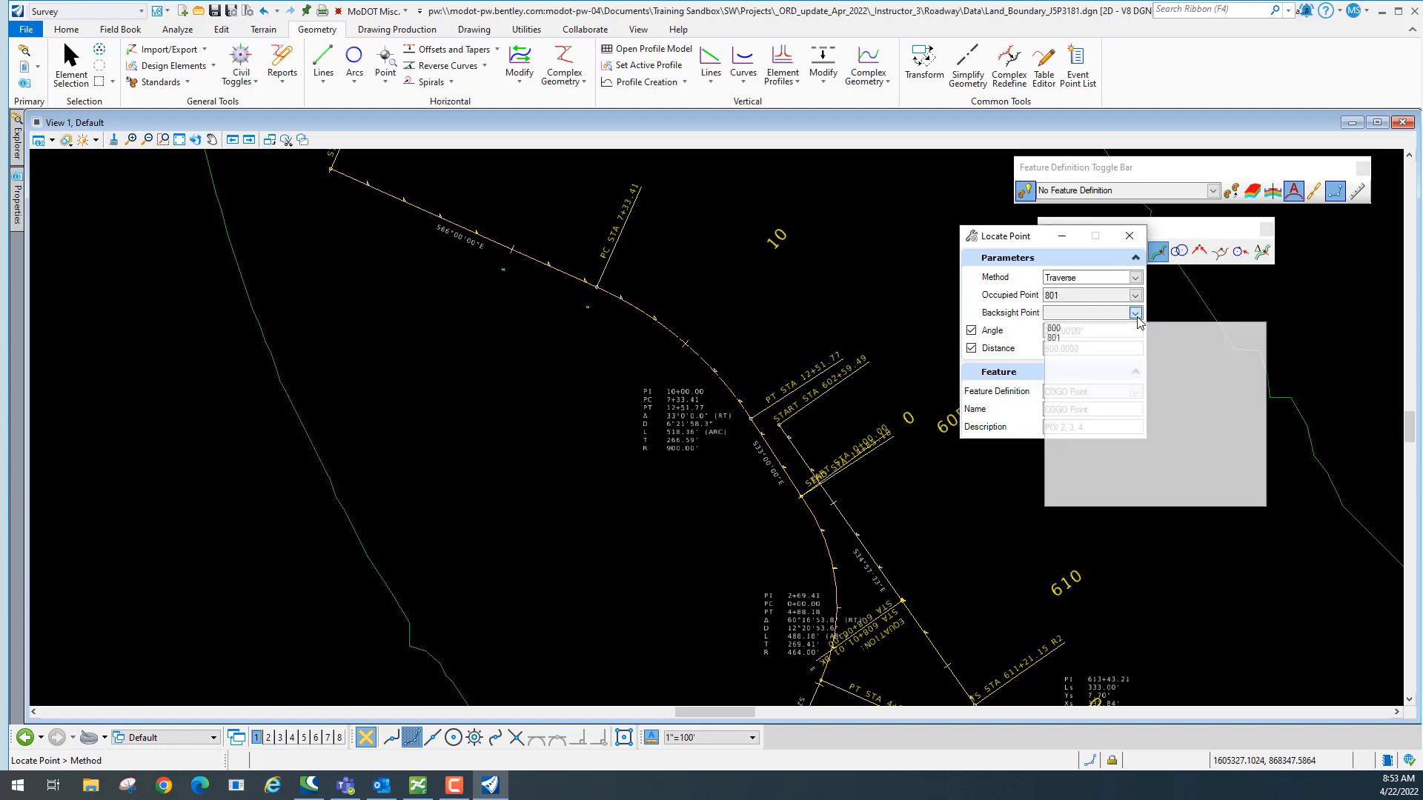
left_click(1069, 331)
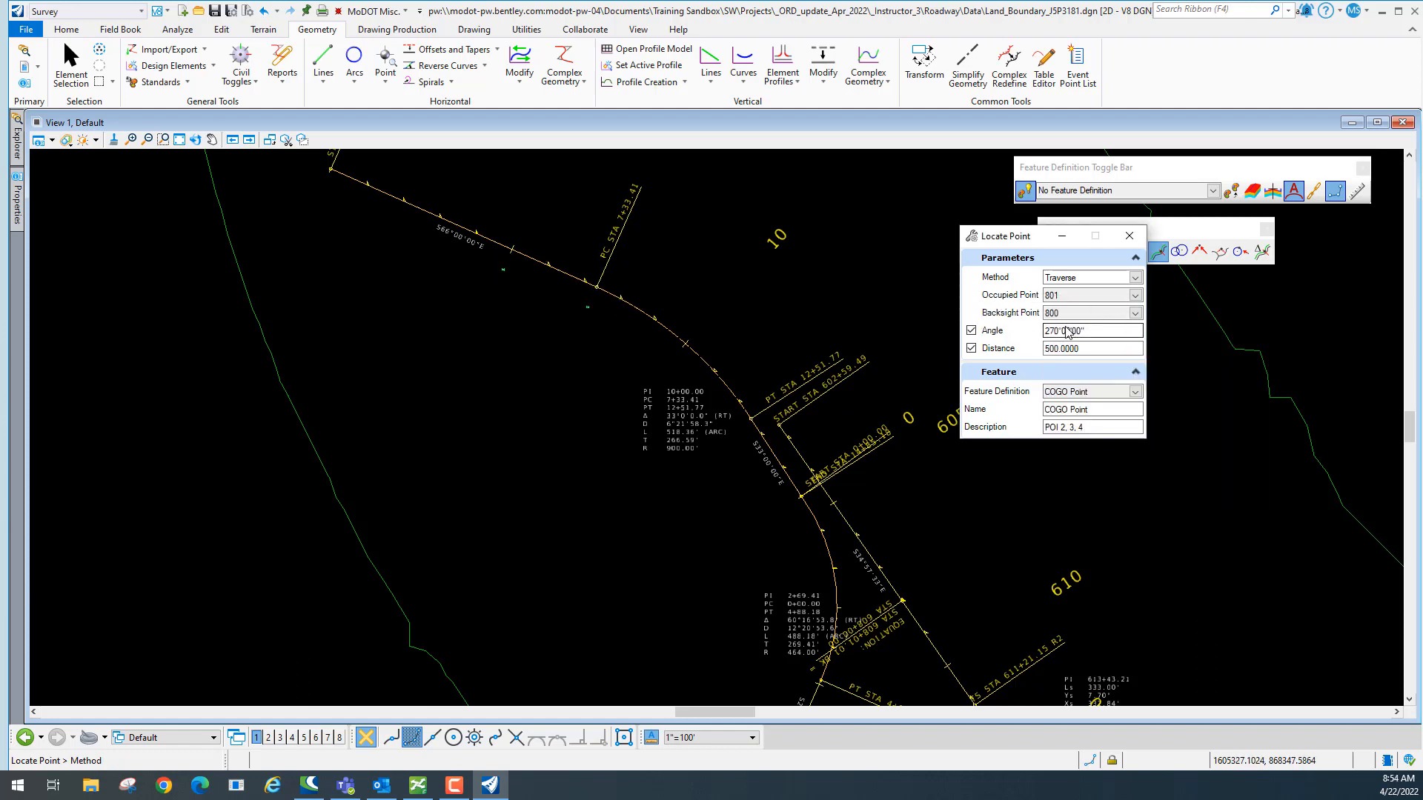
Set the traverse angle to 270° and the distance to 1000, keeping both values locked.
left_click(971, 331)
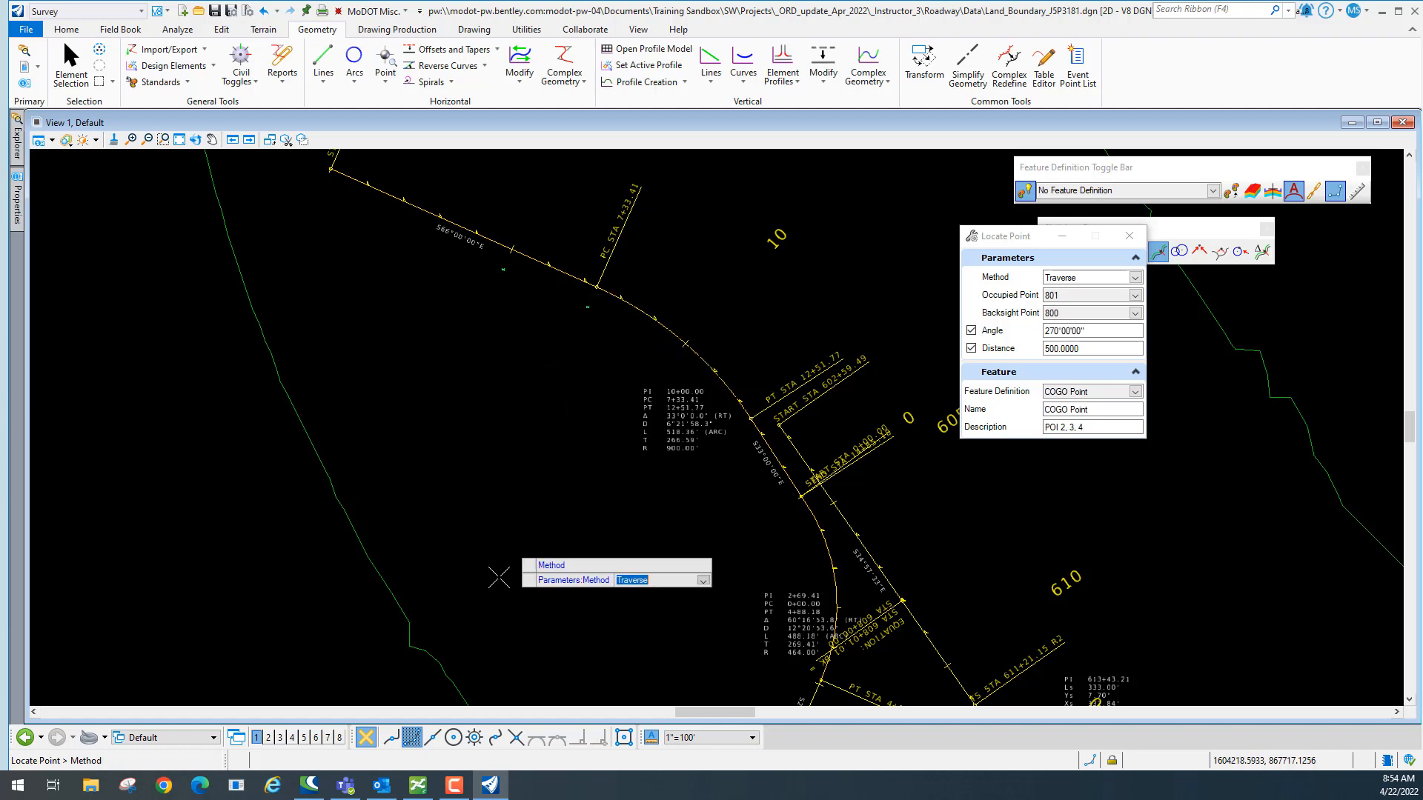
left_click(1078, 330)
double_click(1078, 331)
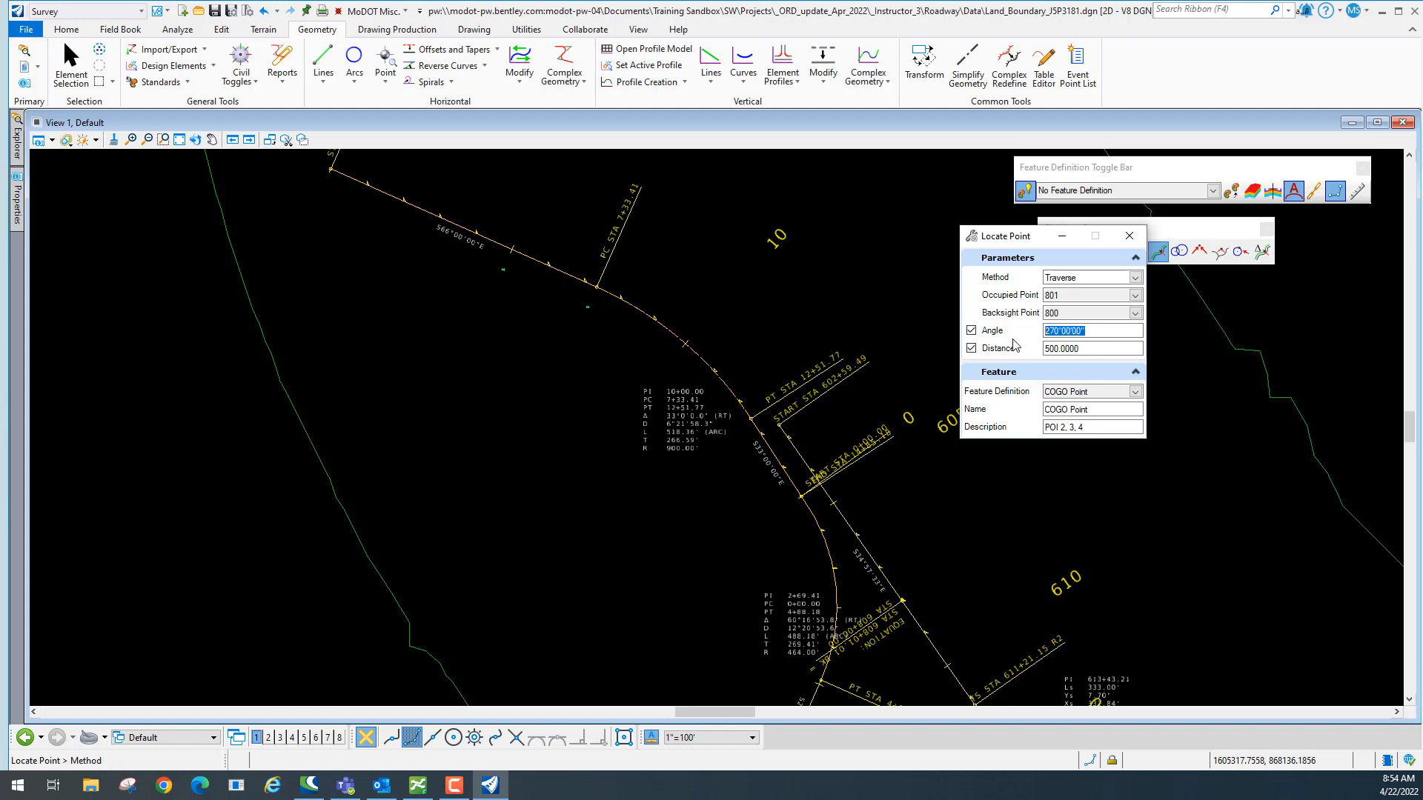
type("270")
key("Tab")
left_click_drag(1074, 348, 1045, 349)
type("1")
key("Tab")
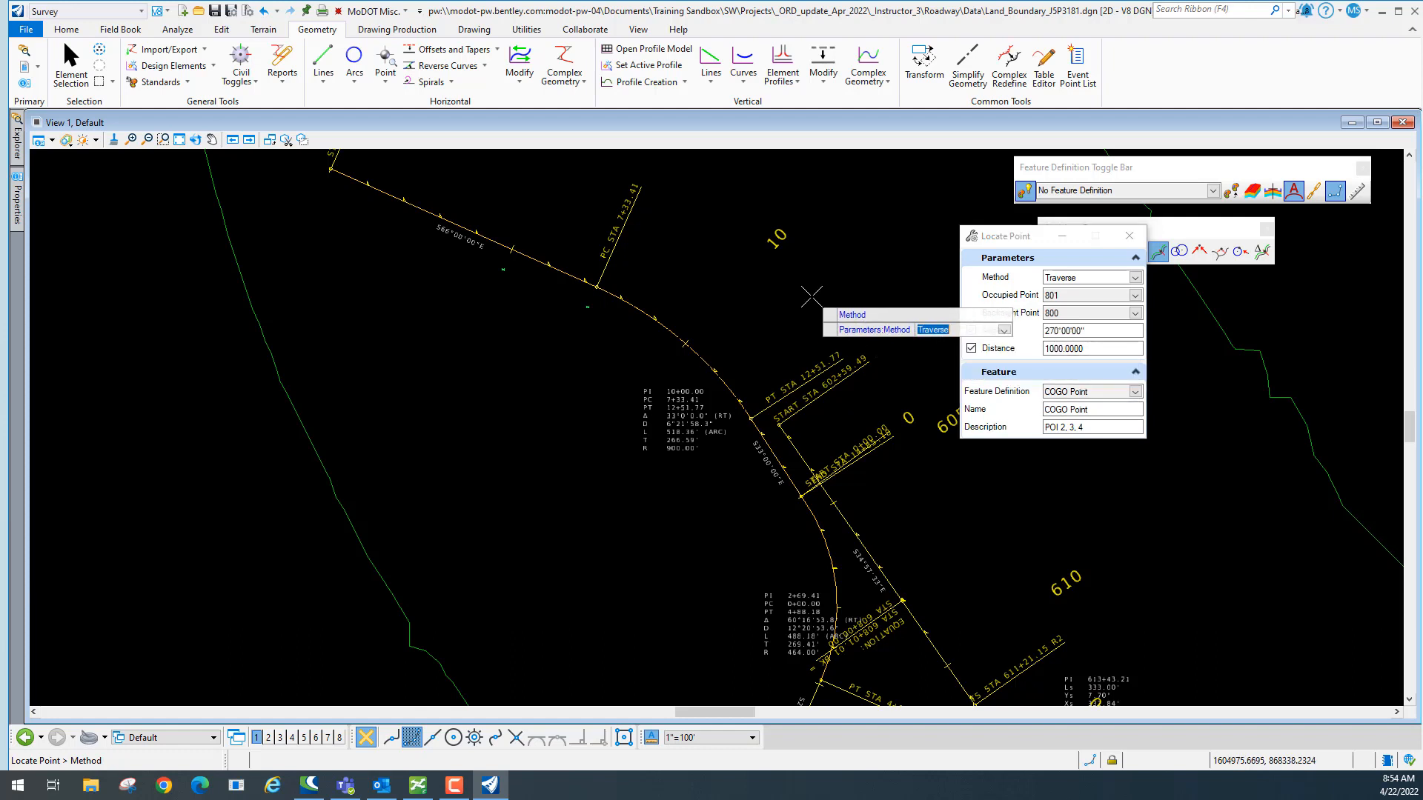
Name the traverse point 802 and place it, accepting the locked angle, distance and resulting design.
left_click_drag(1097, 410, 1062, 410)
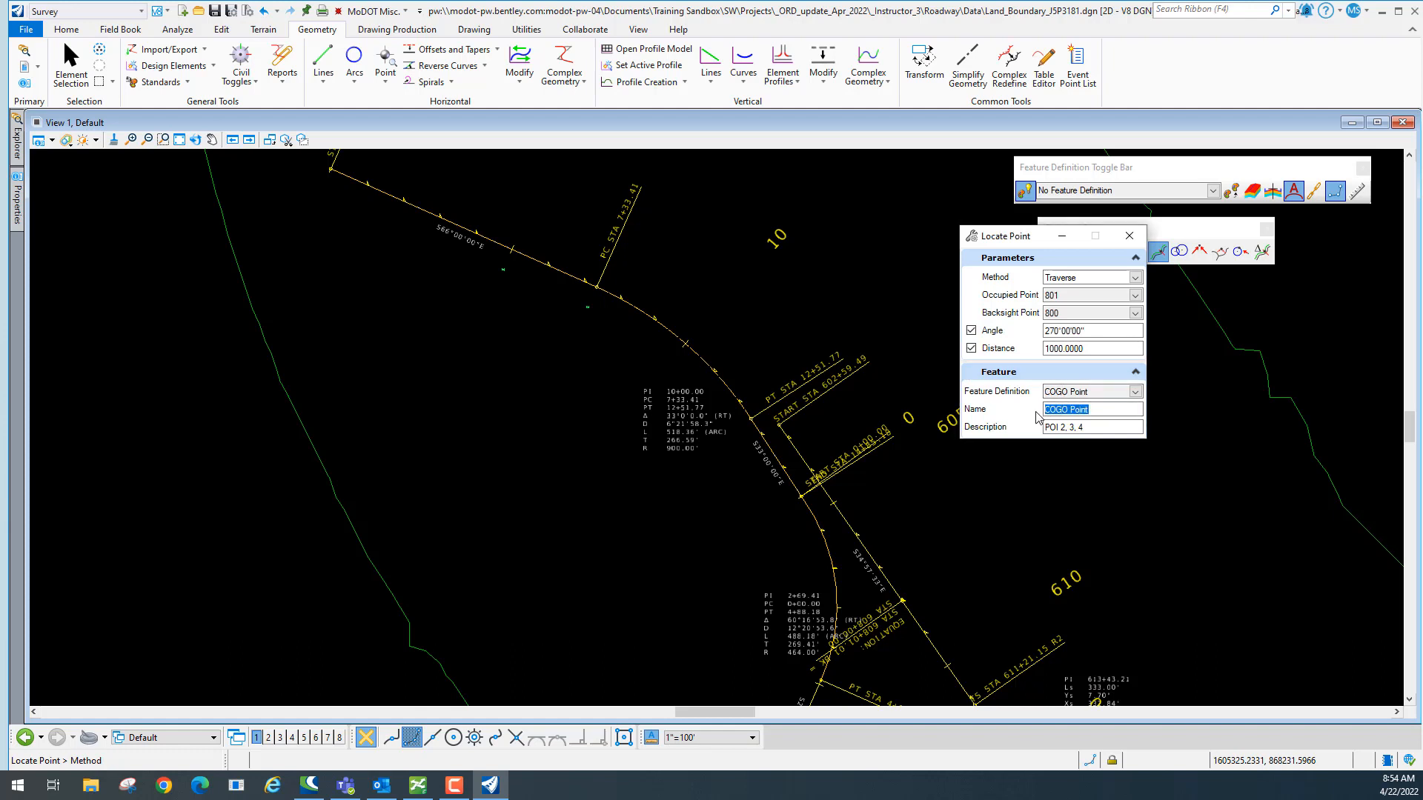
type("802")
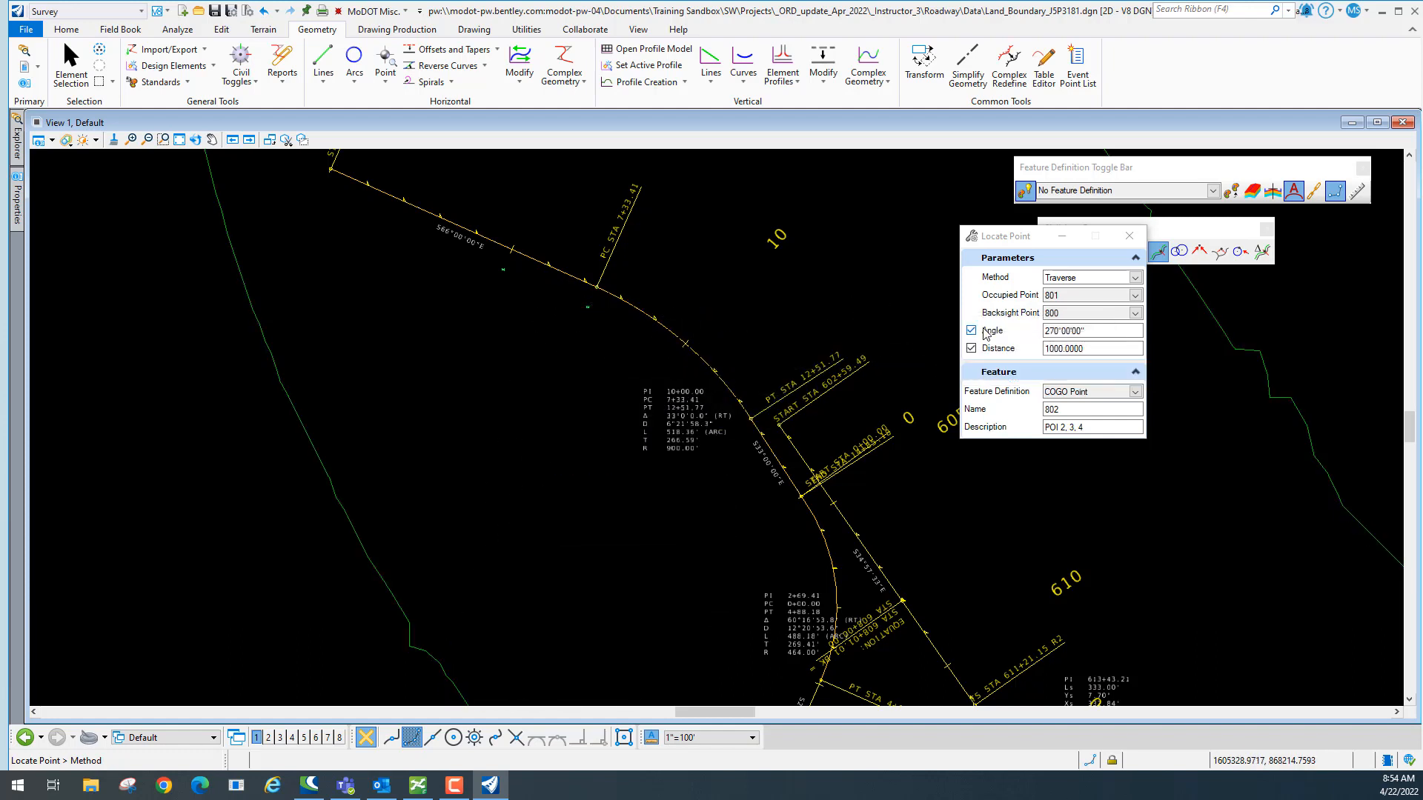
left_click(727, 215)
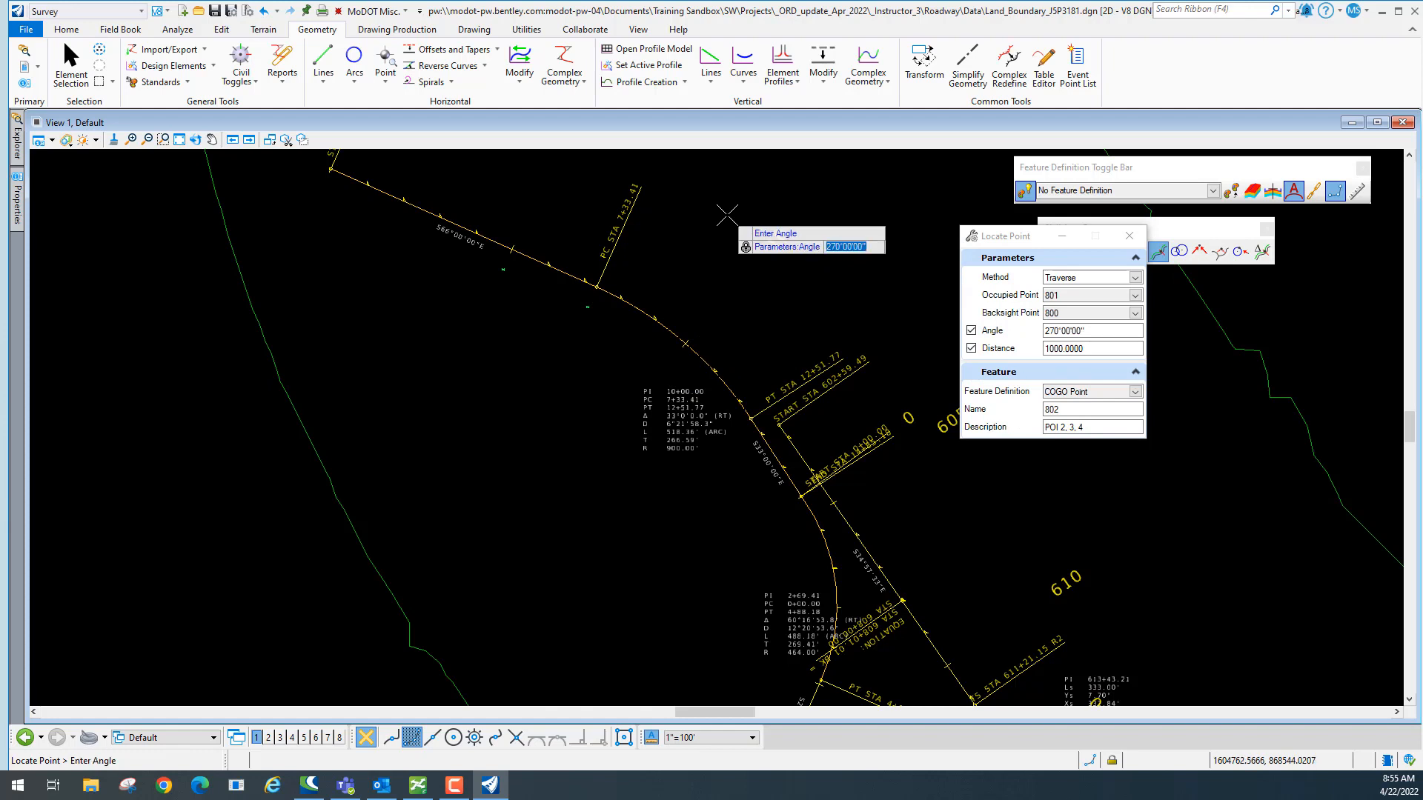
left_click(727, 215)
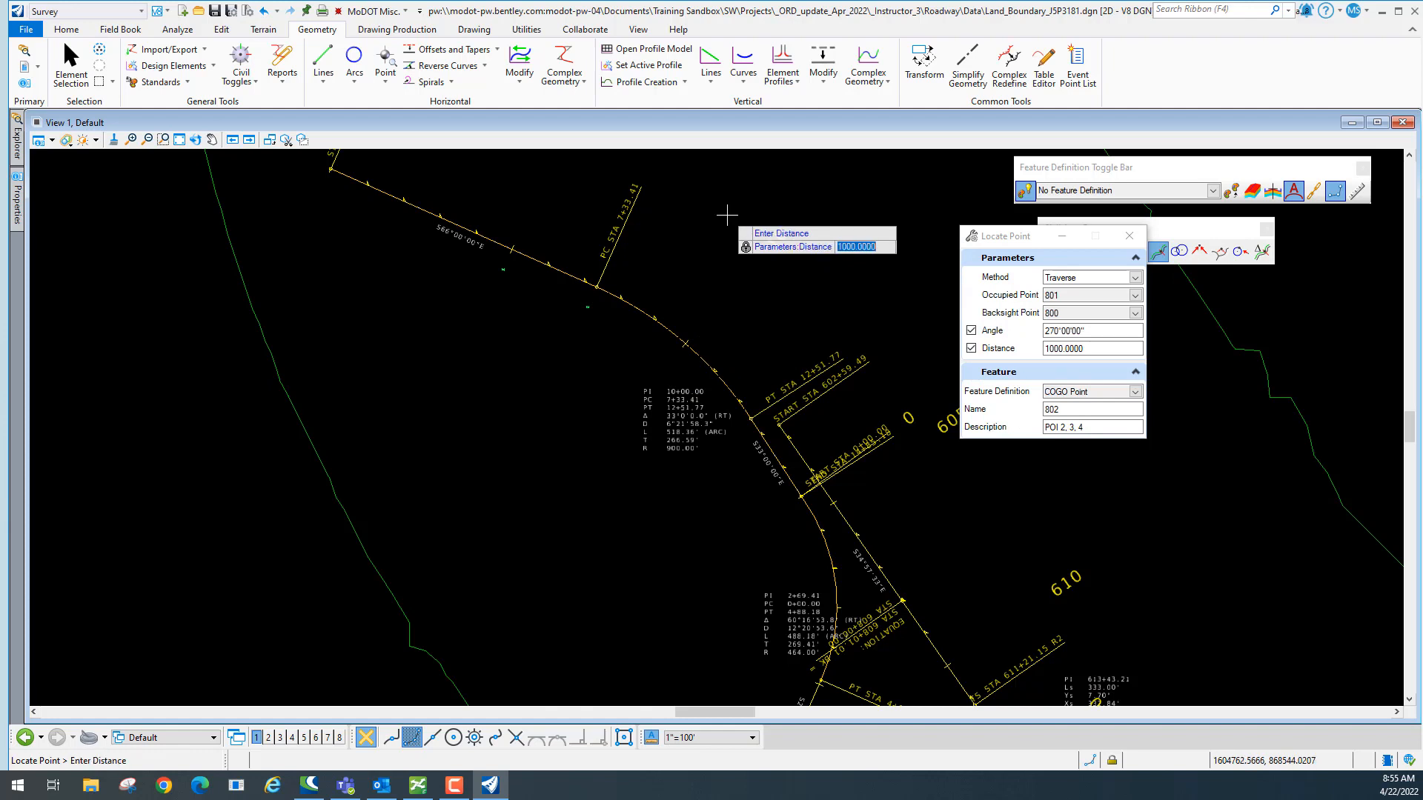
left_click(727, 215)
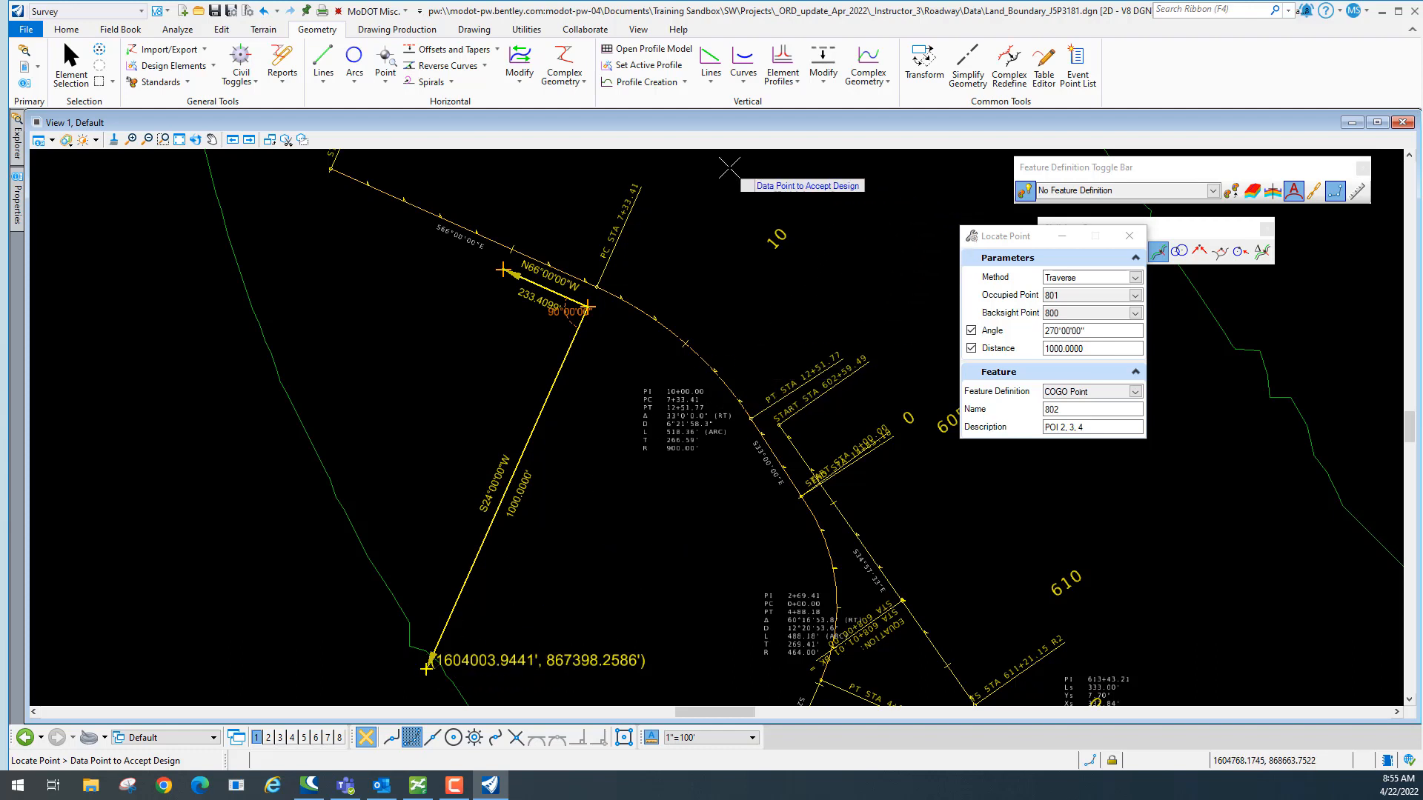
left_click(685, 231)
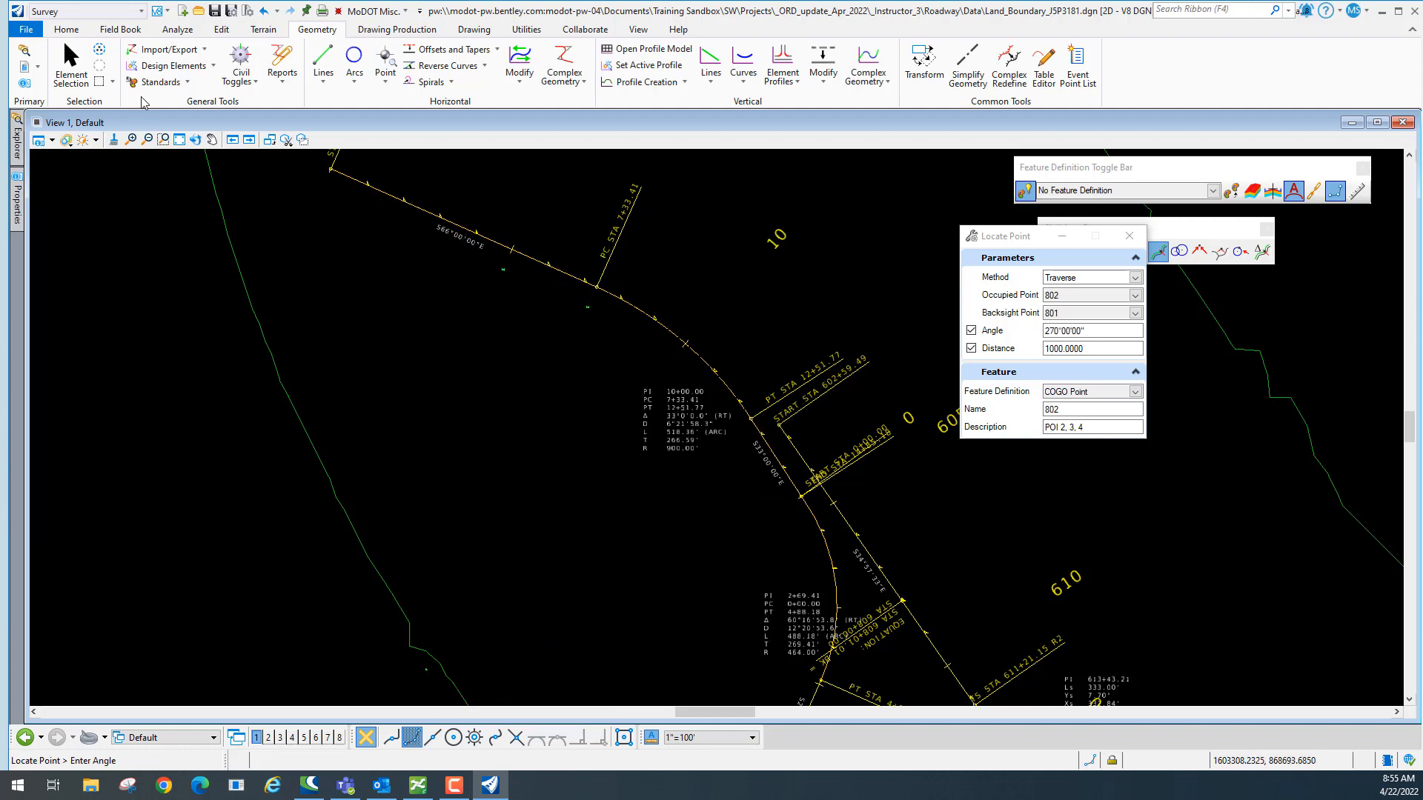
Inspect the quick properties of point 802, including its coordinates and elevation.
left_click(71, 65)
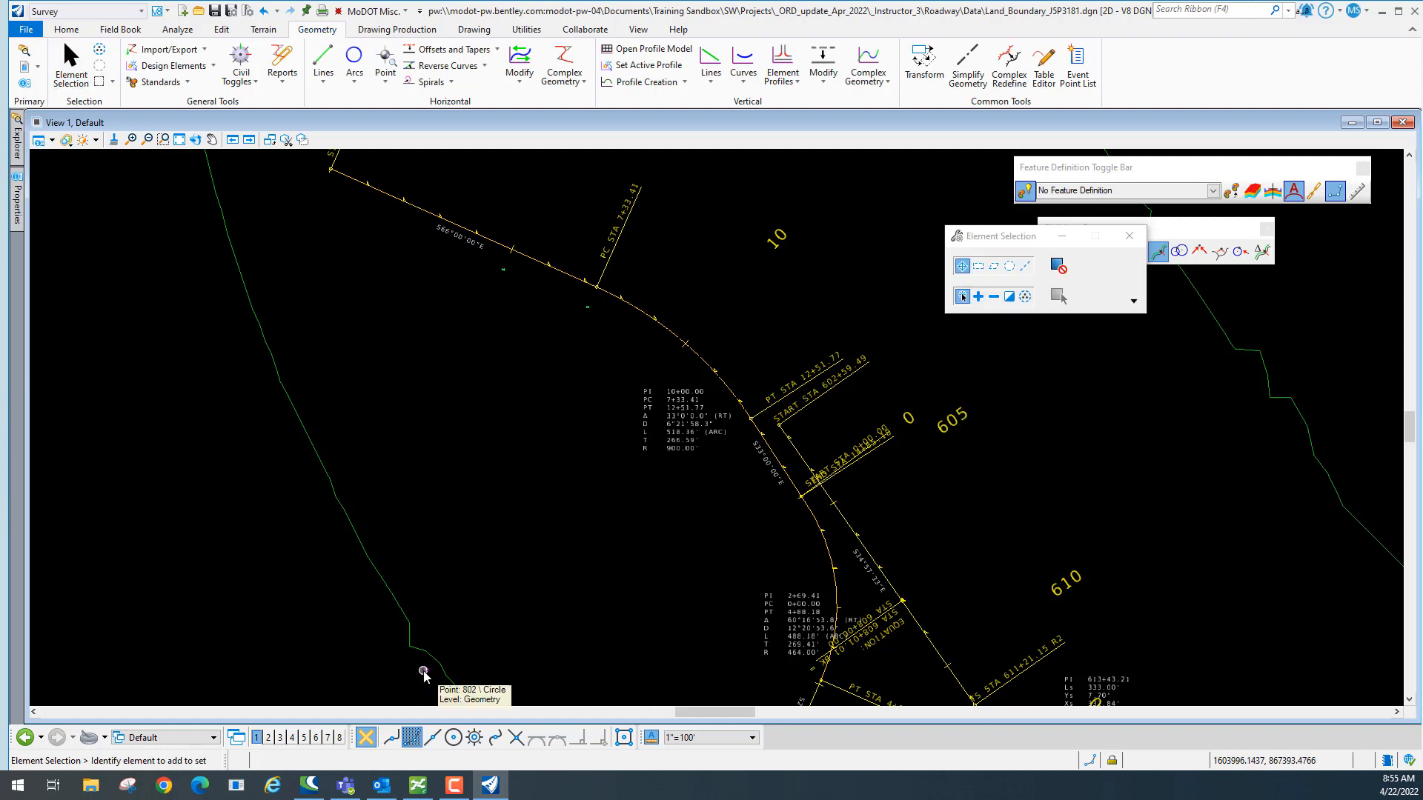
scroll(424, 672, "up", 3)
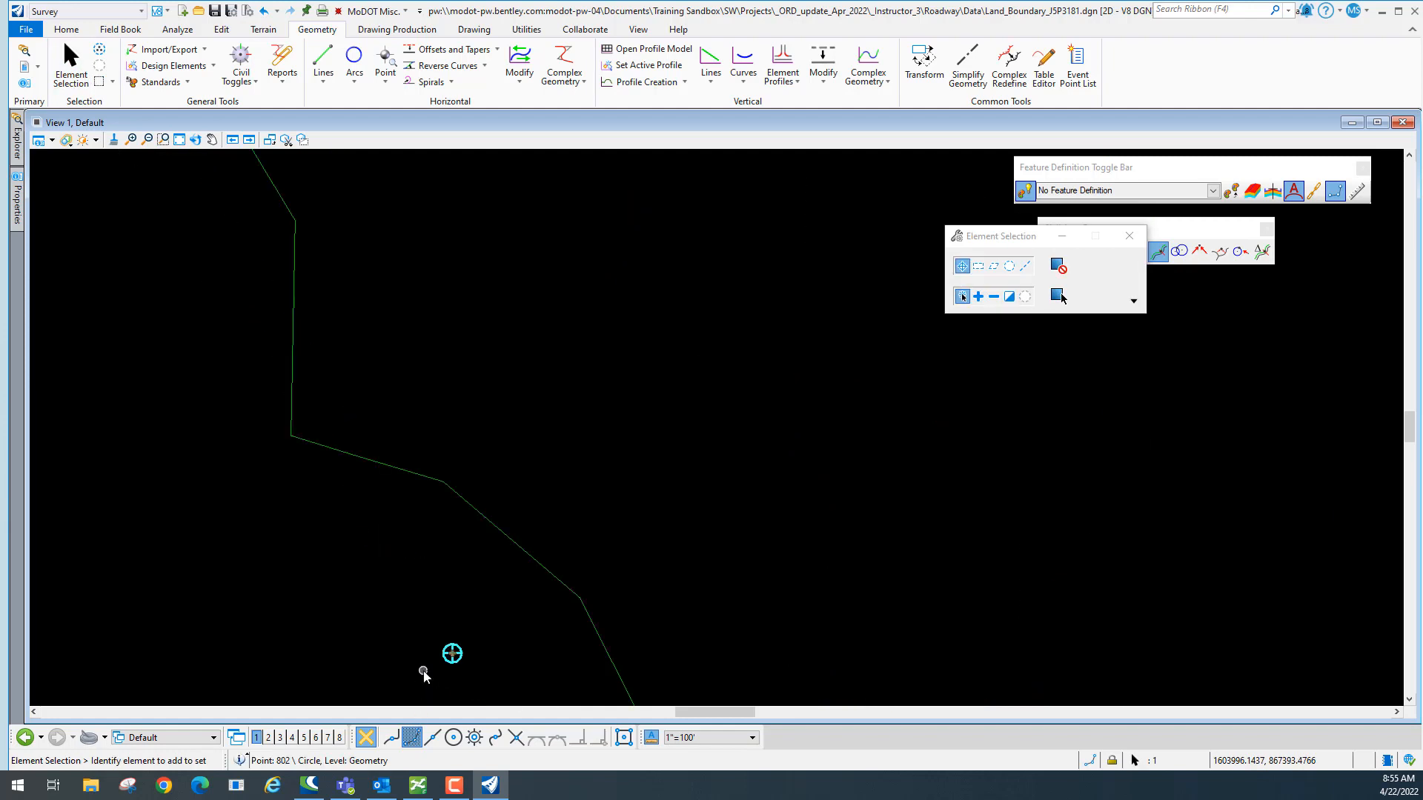
left_click(457, 657)
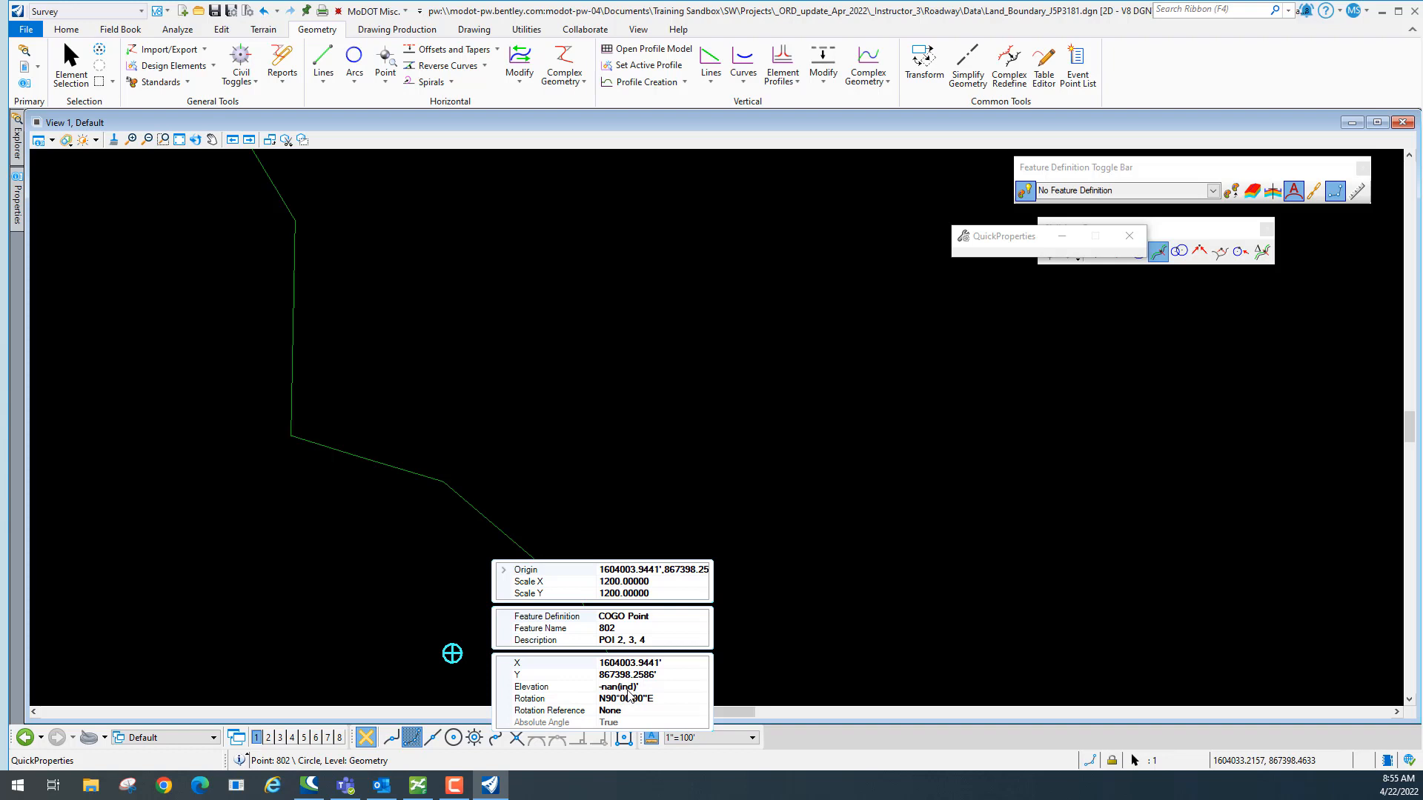
left_click(625, 689)
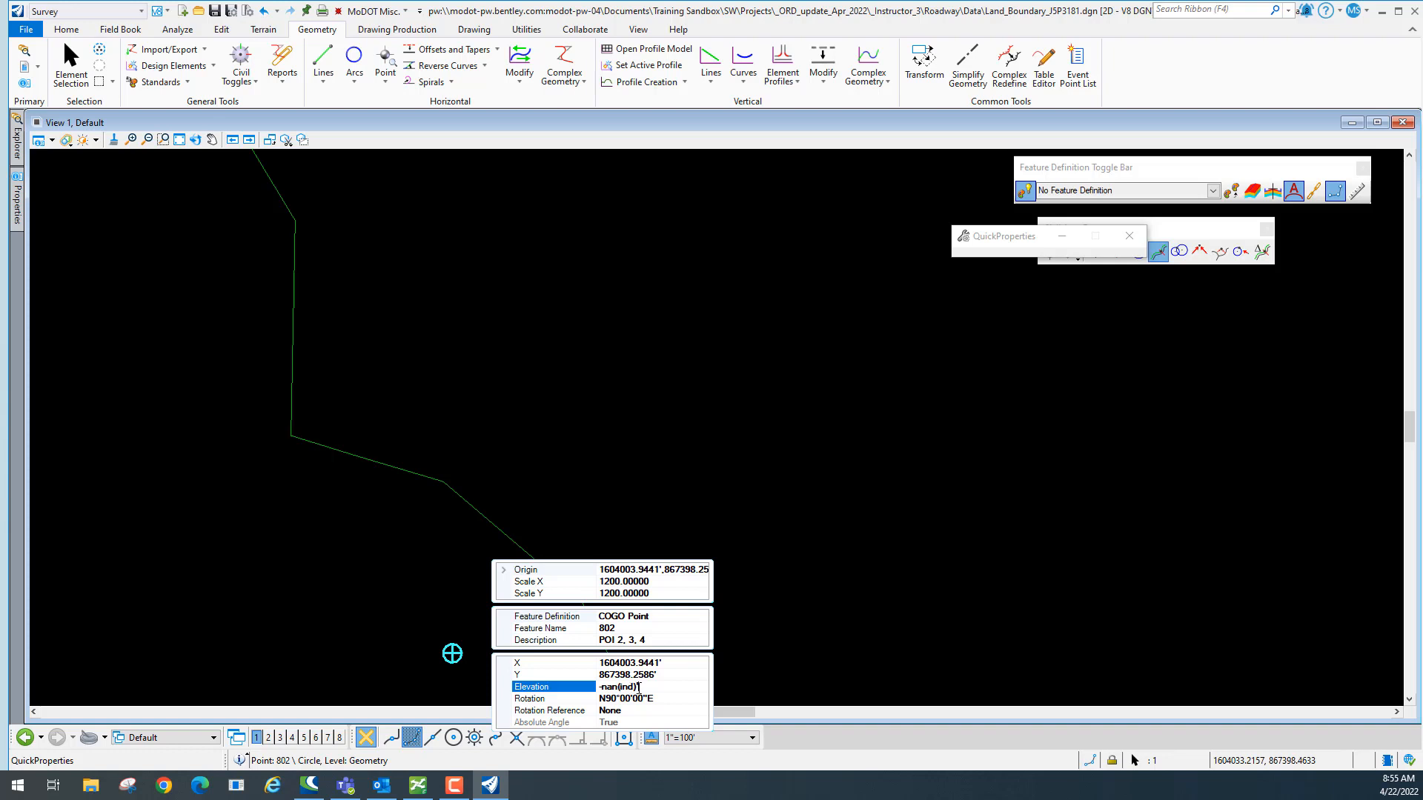
left_click(402, 563)
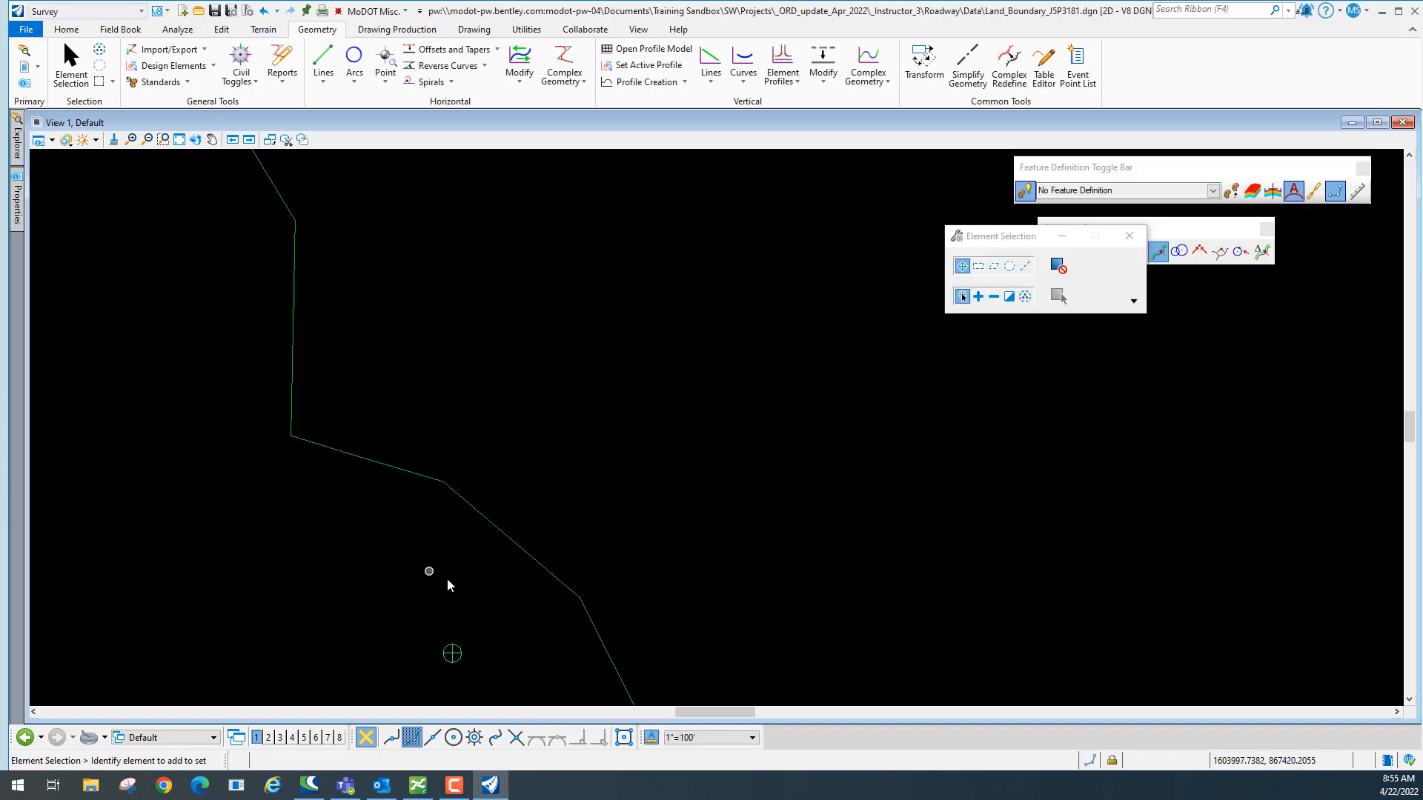
Set up Modify Points with the Value elevation mode and an elevation of 740.
scroll(429, 573, "down", 3)
scroll(451, 641, "up", 3)
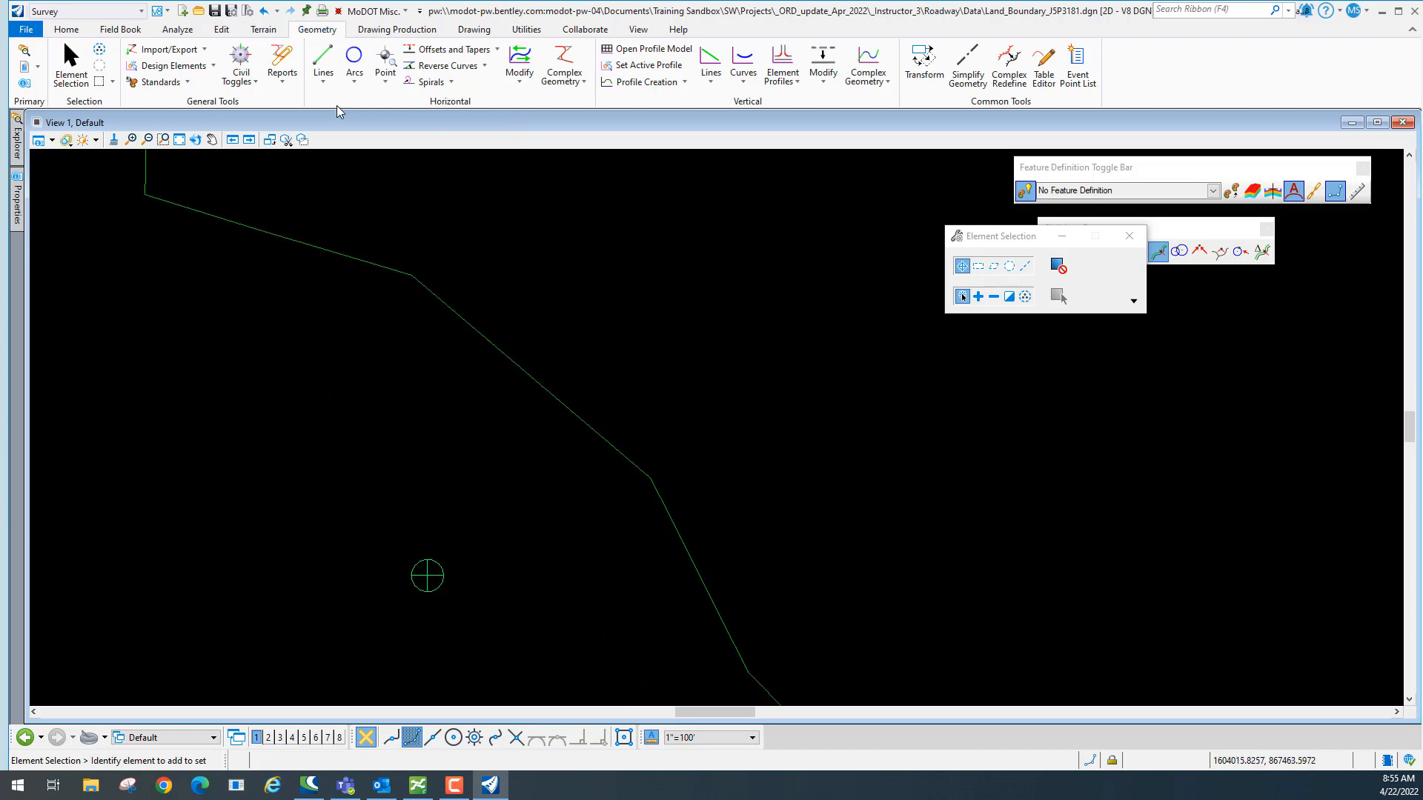
left_click(384, 77)
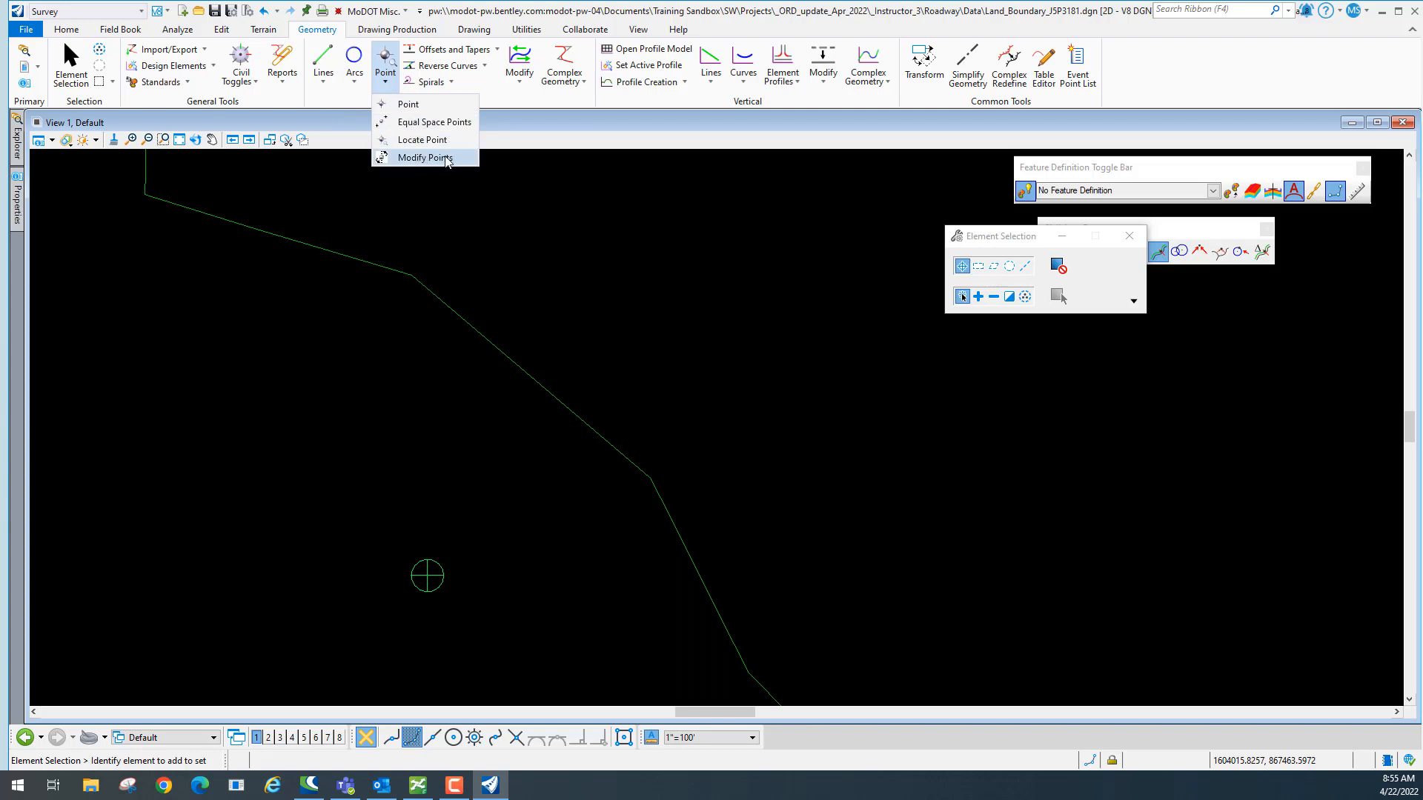
left_click(424, 158)
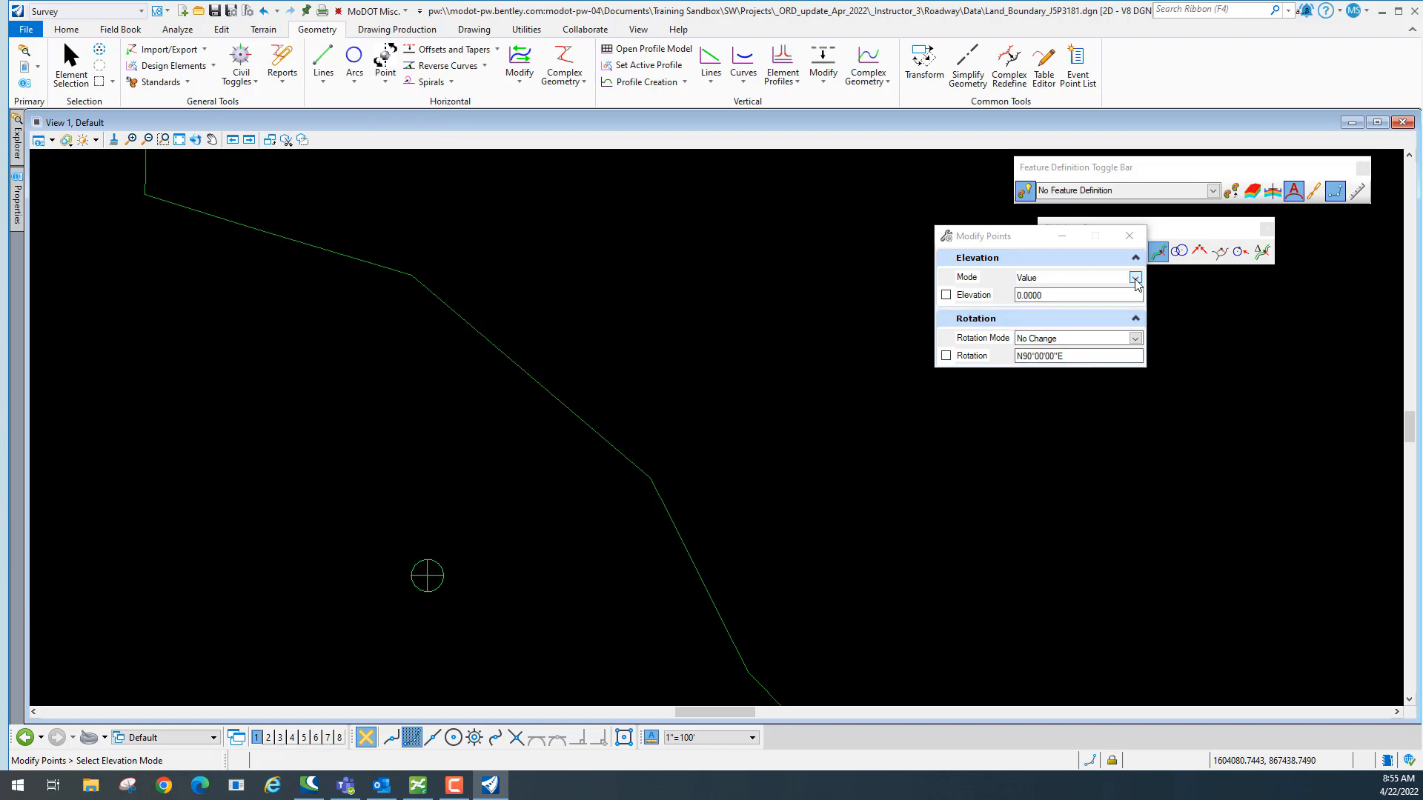
left_click(1054, 297)
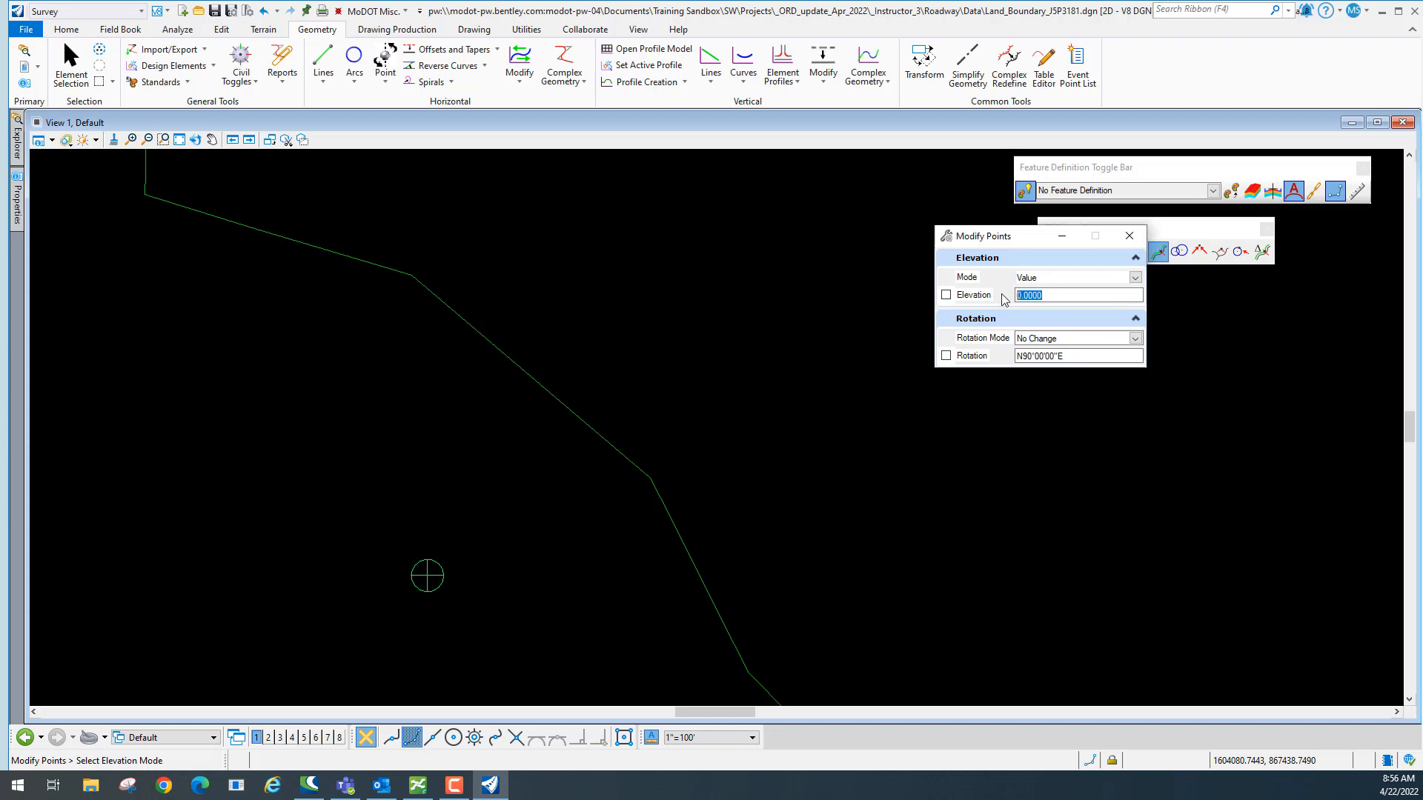
type("740")
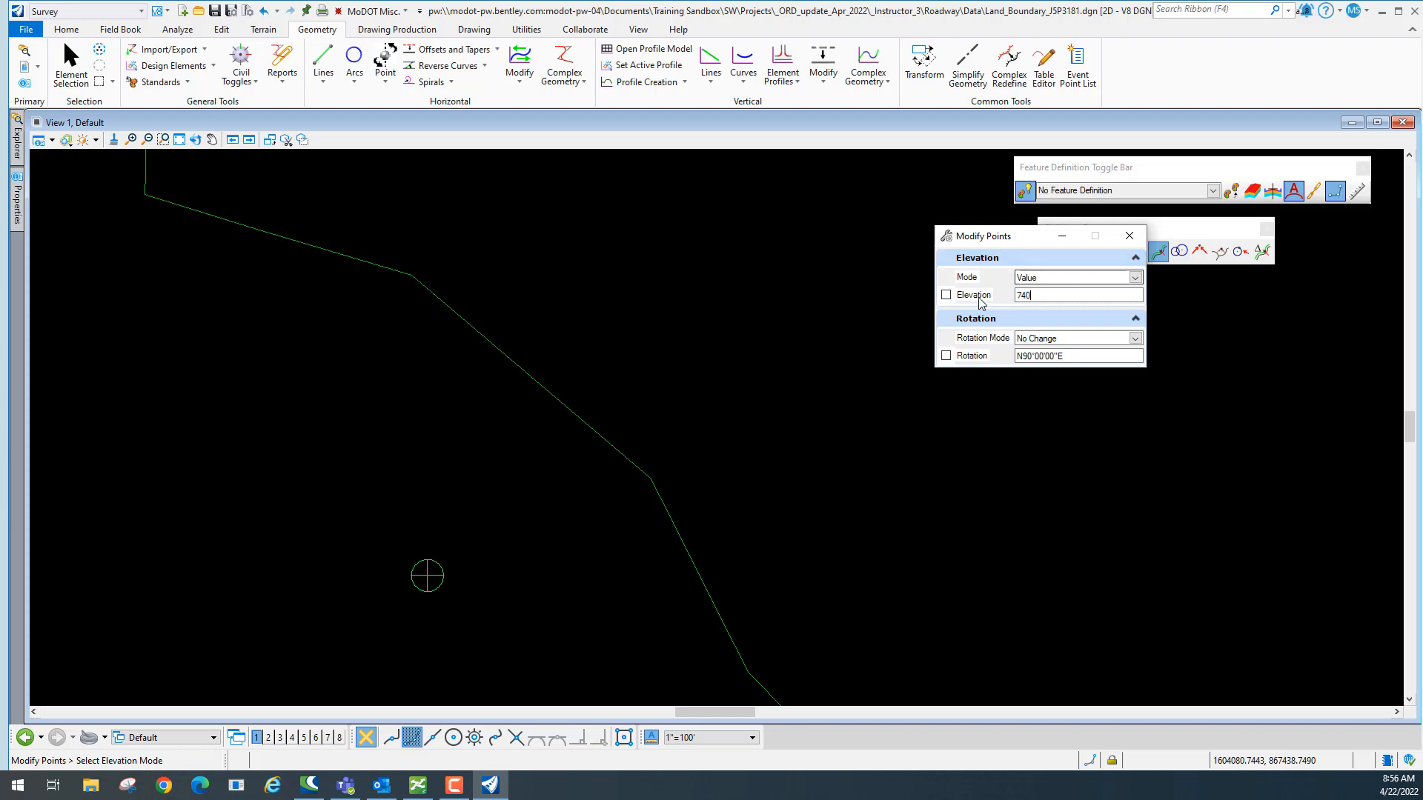
left_click(946, 297)
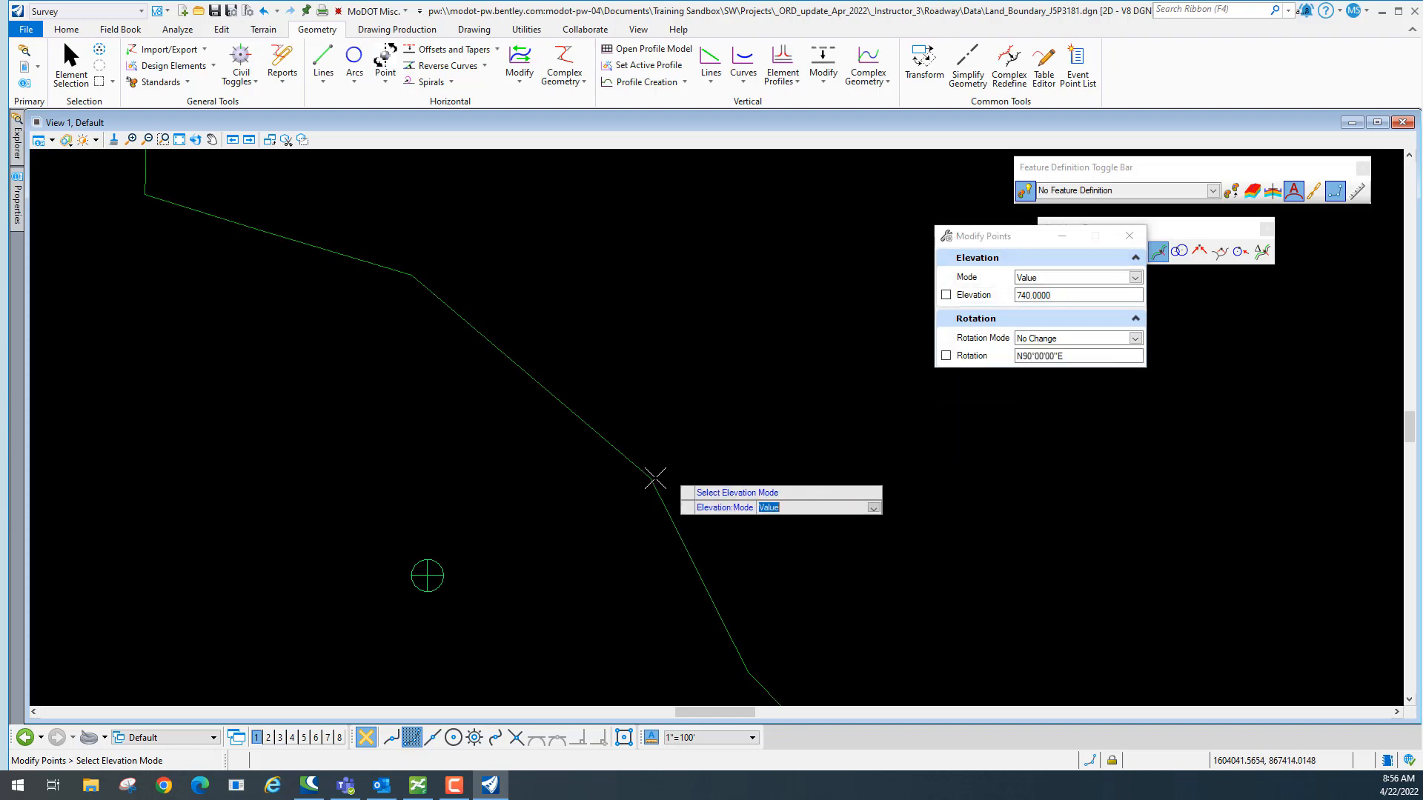
Apply the 740 elevation to point 802 with the rotation mode at No Change, and complete the point selection.
left_click(473, 563)
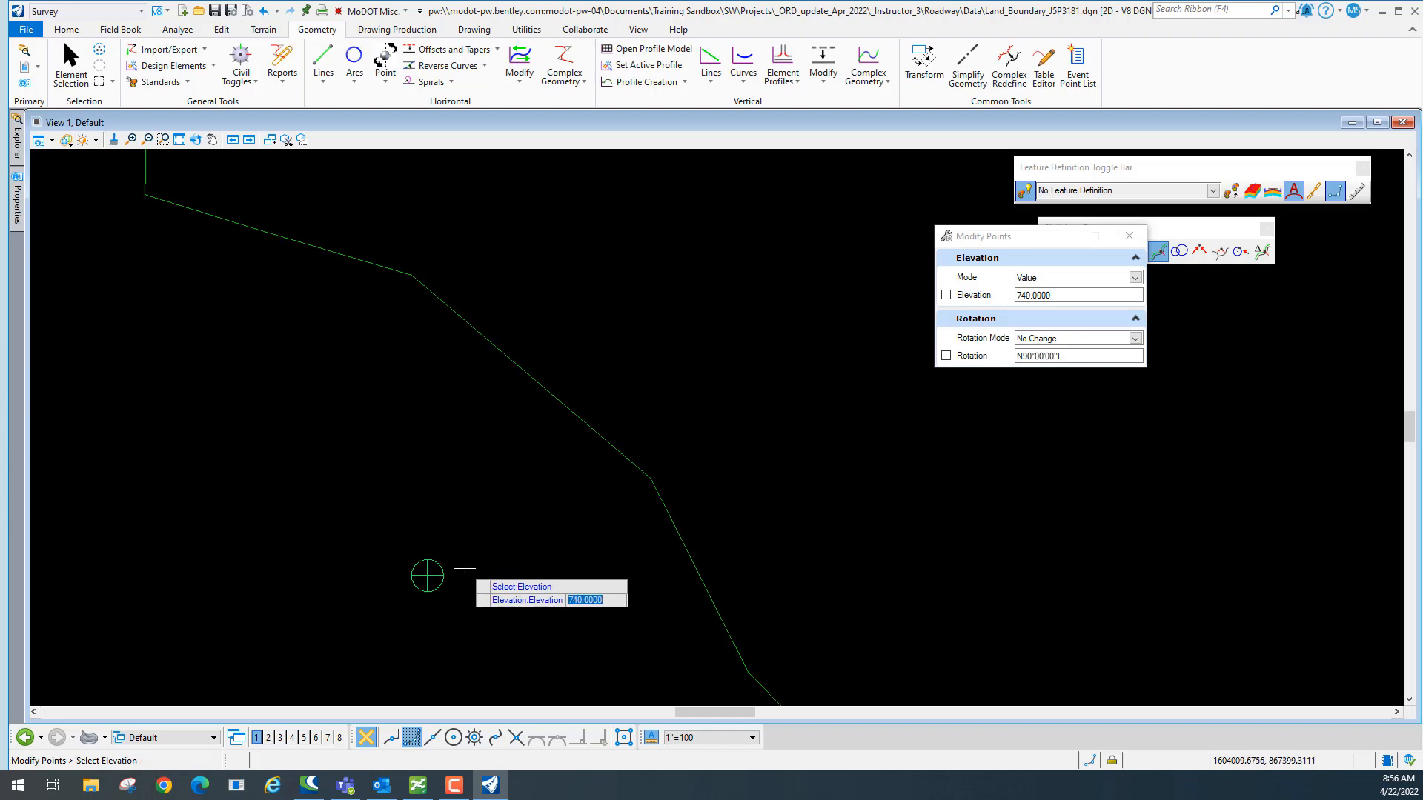
left_click(464, 575)
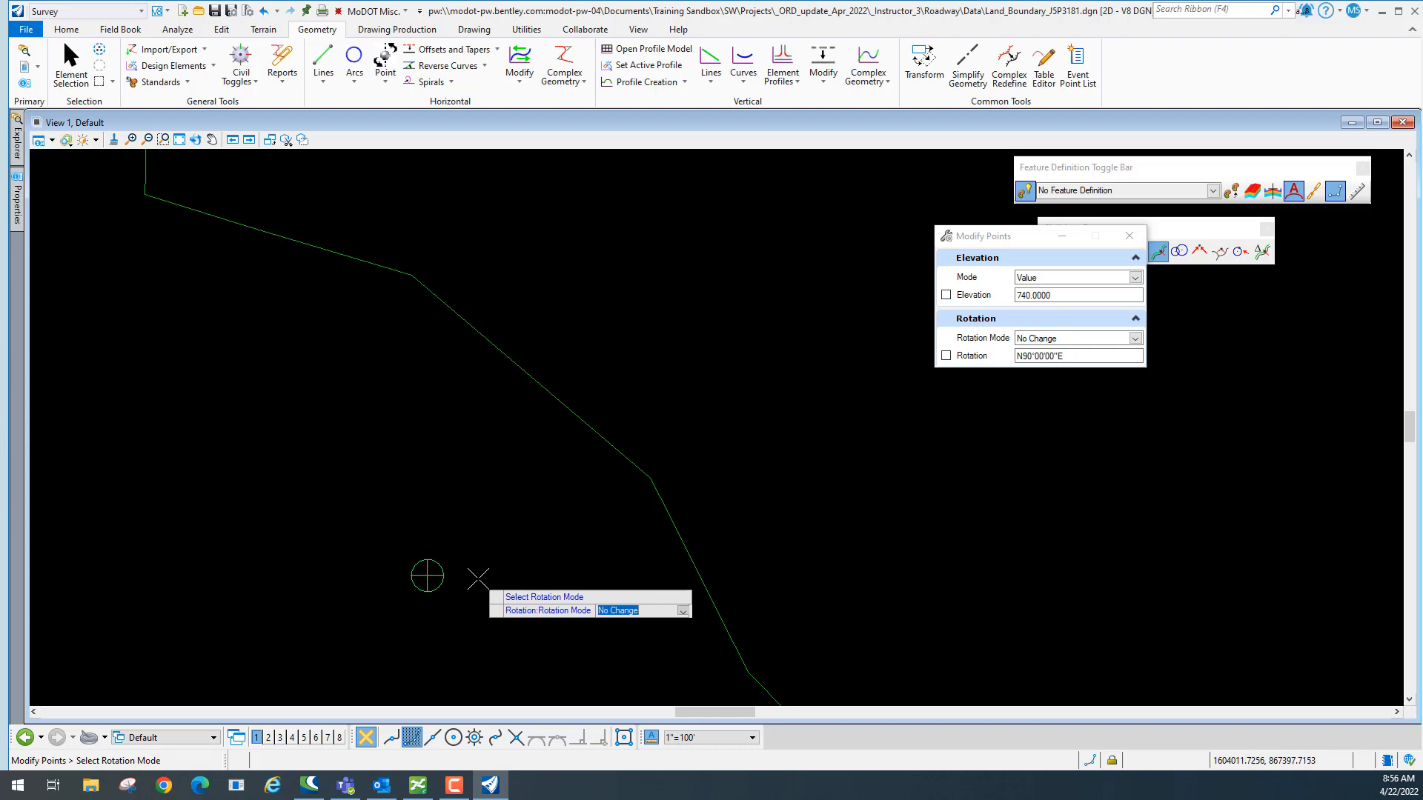
left_click(478, 578)
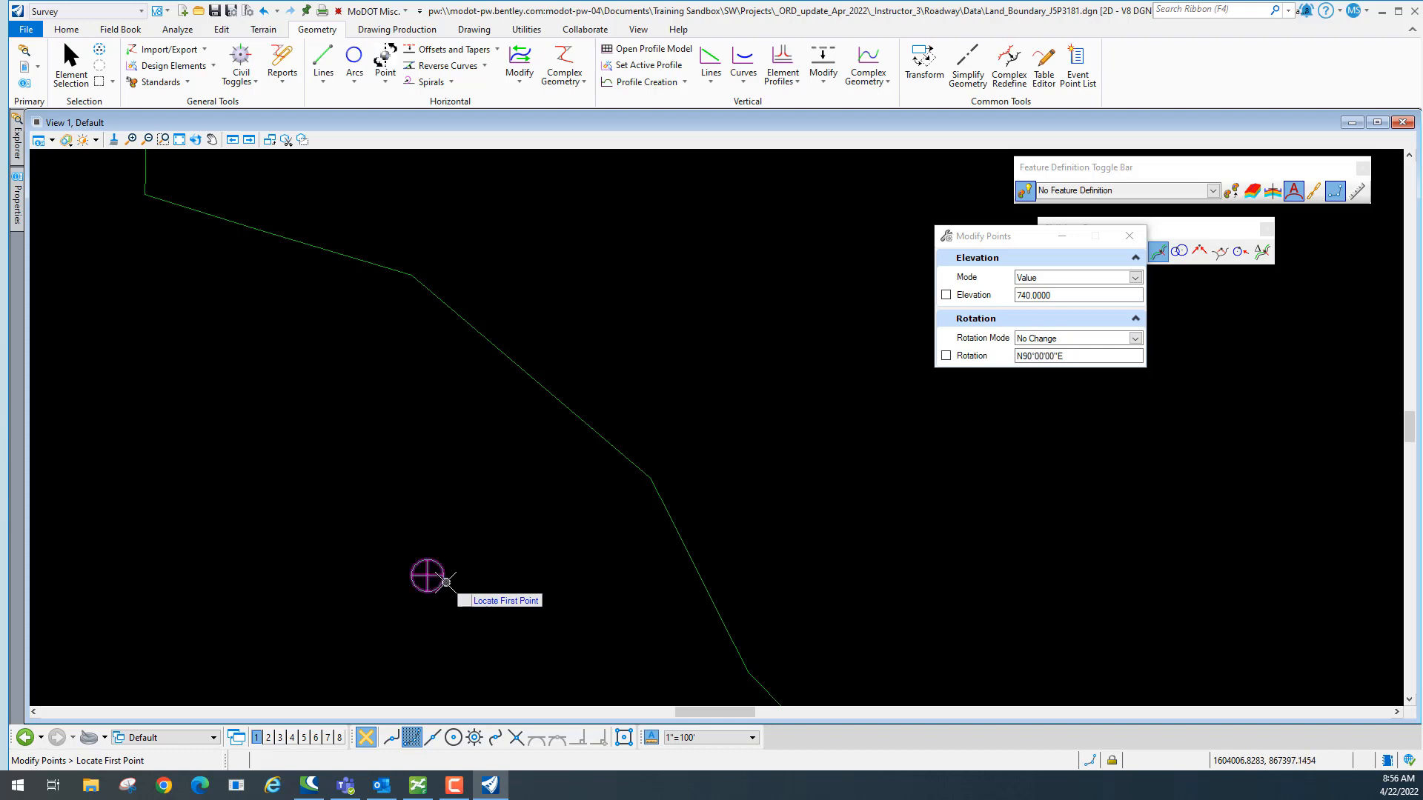
left_click(444, 583)
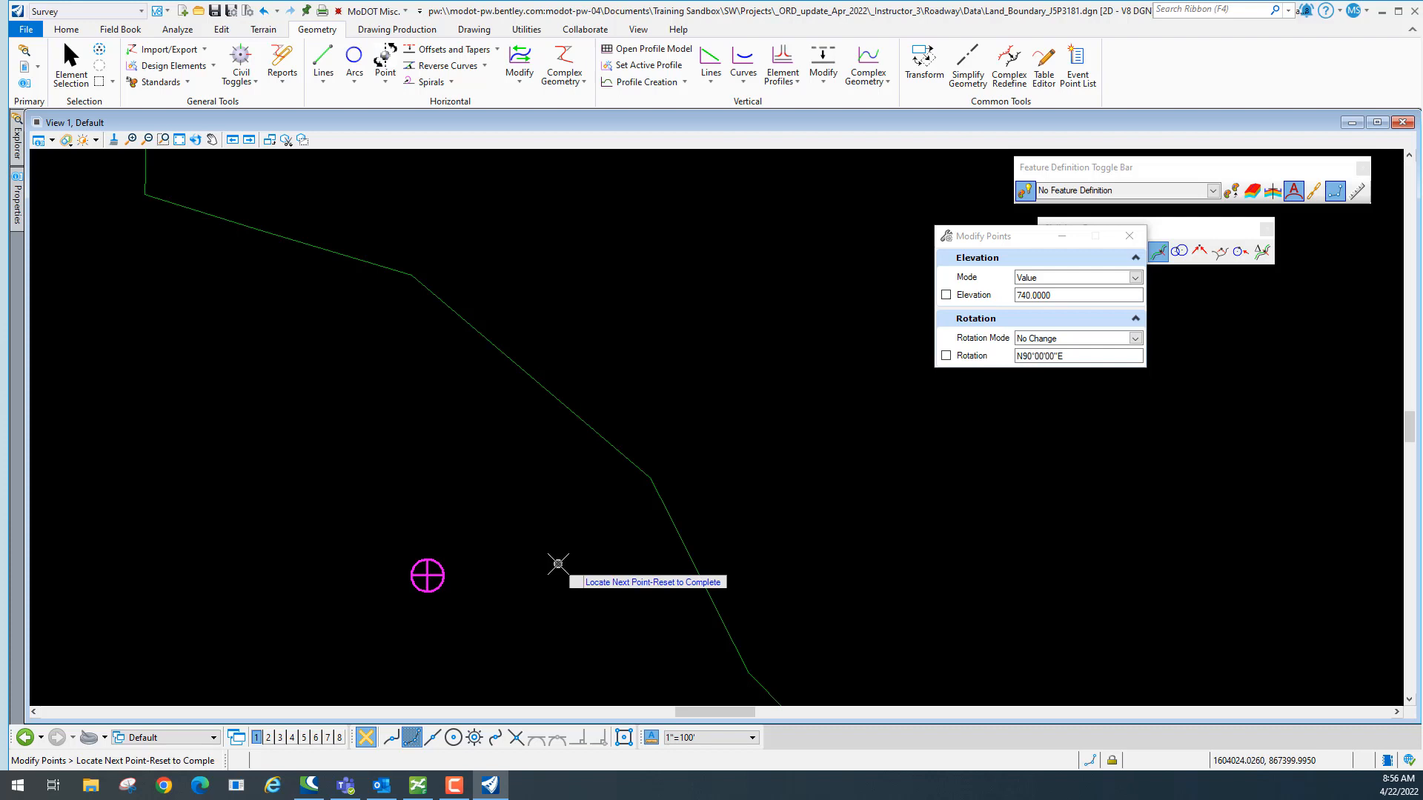
right_click(597, 558)
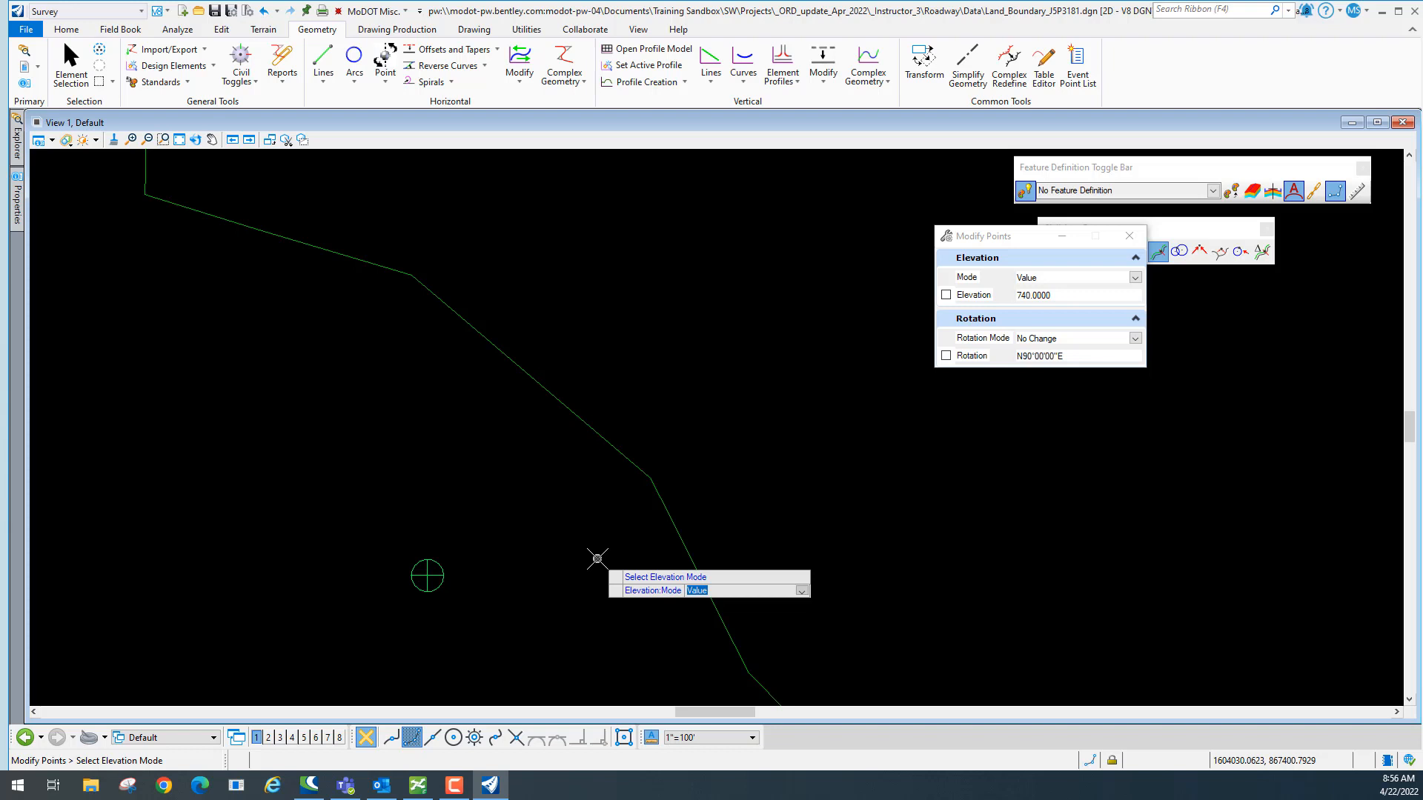
Select point 802 to inspect its properties after the elevation change.
left_click(71, 65)
left_click(446, 578)
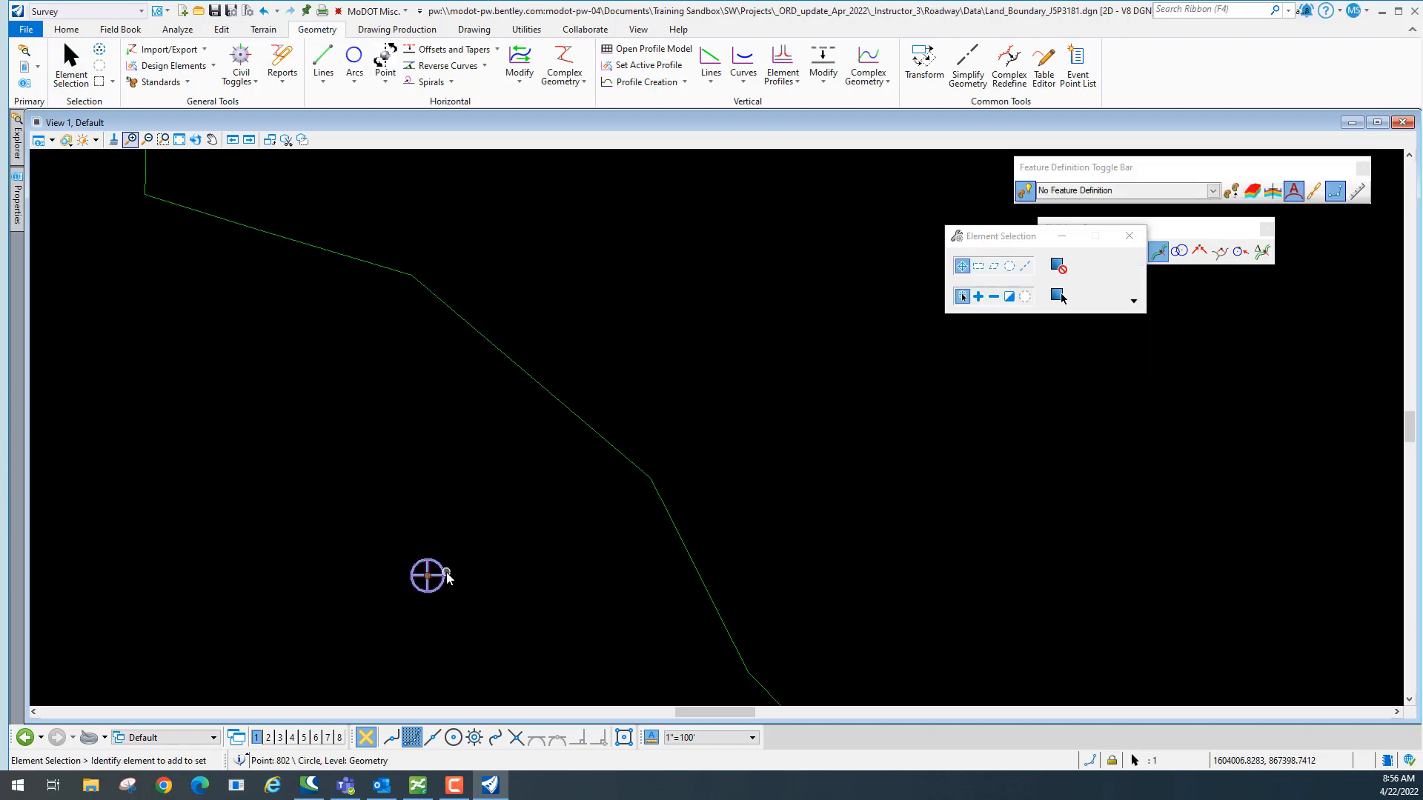
mouse_move(446, 577)
Open the Geometry Builder tool, then enlarge its window and place it beside the COGO points.
scroll(521, 505, "down", 5)
scroll(530, 498, "down", 3)
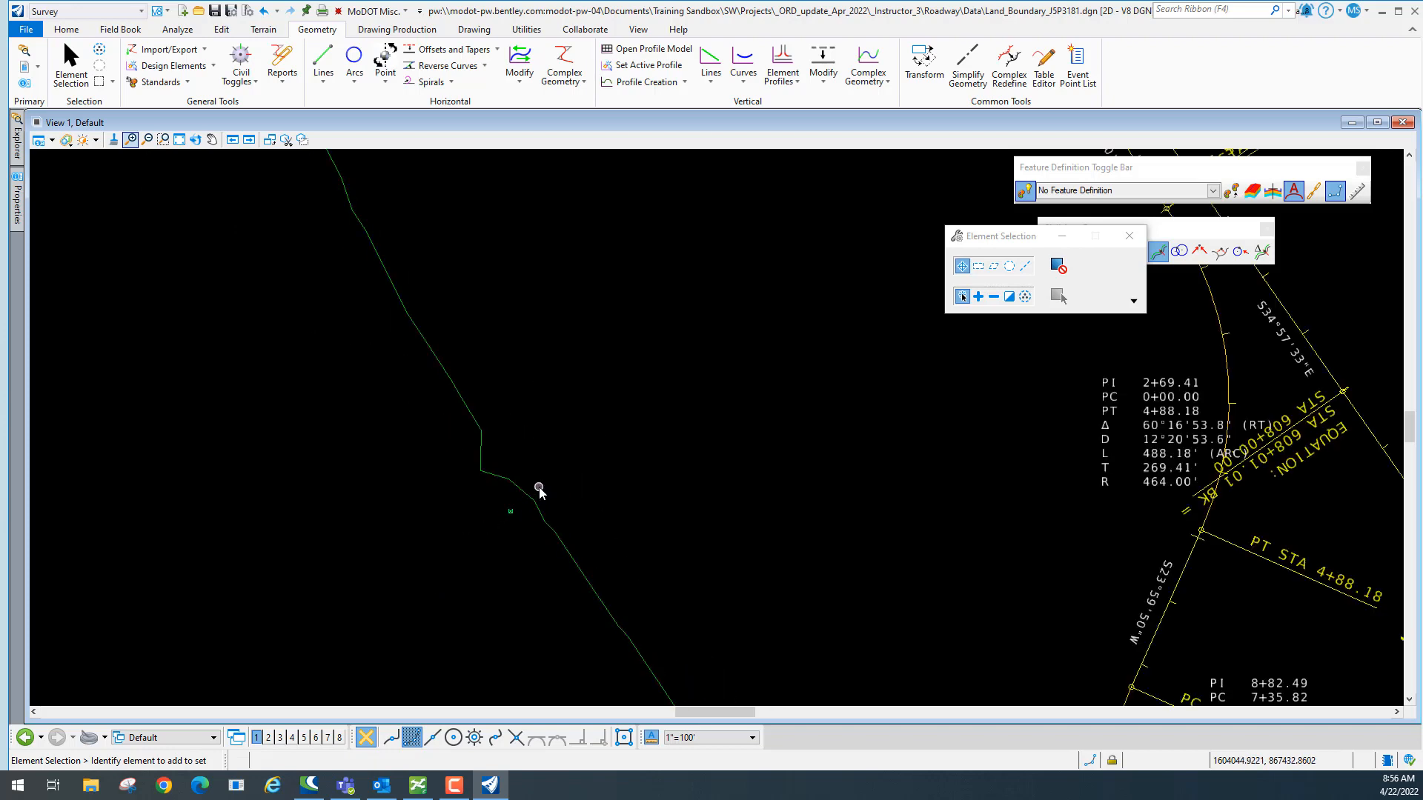
scroll(574, 422, "up", 4)
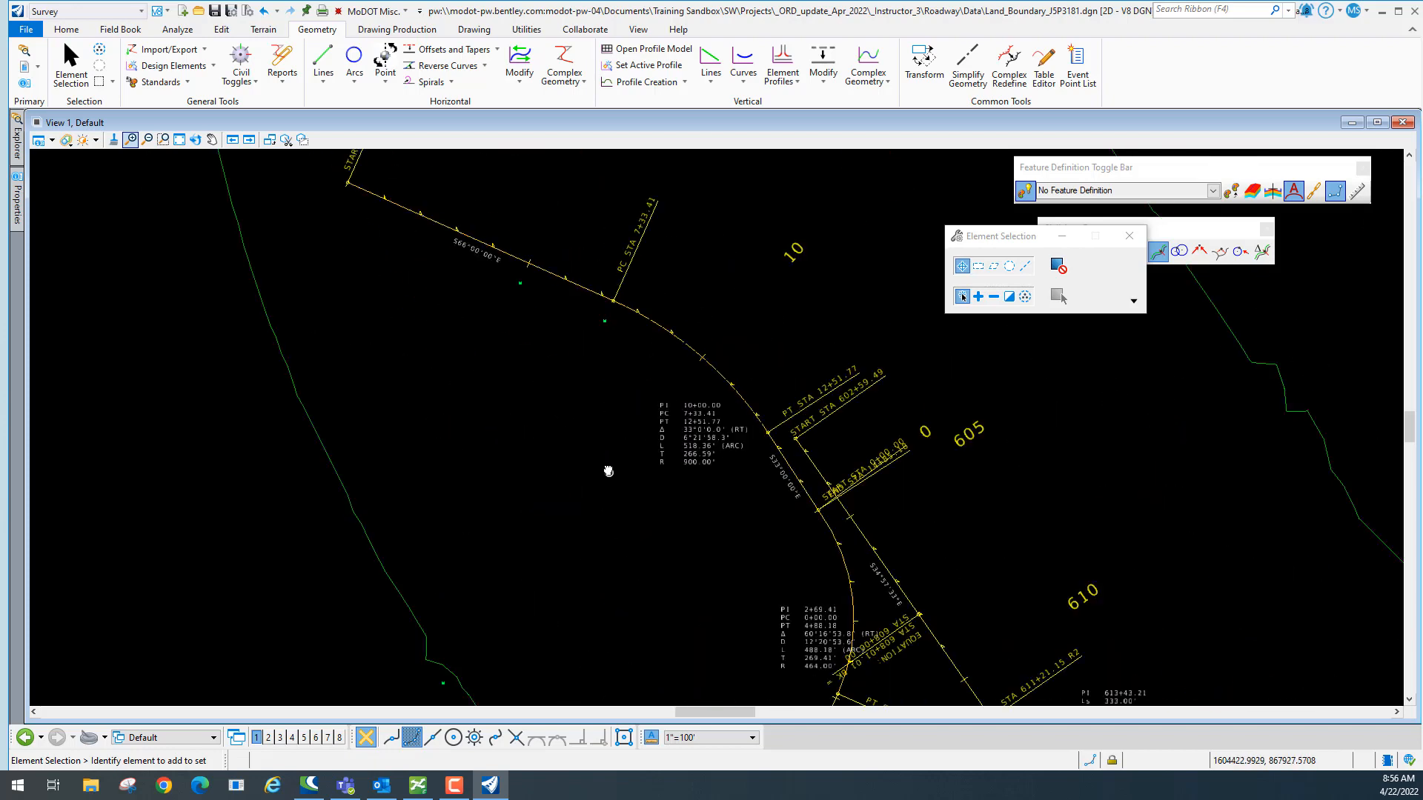
middle_click_drag(609, 471, 565, 447)
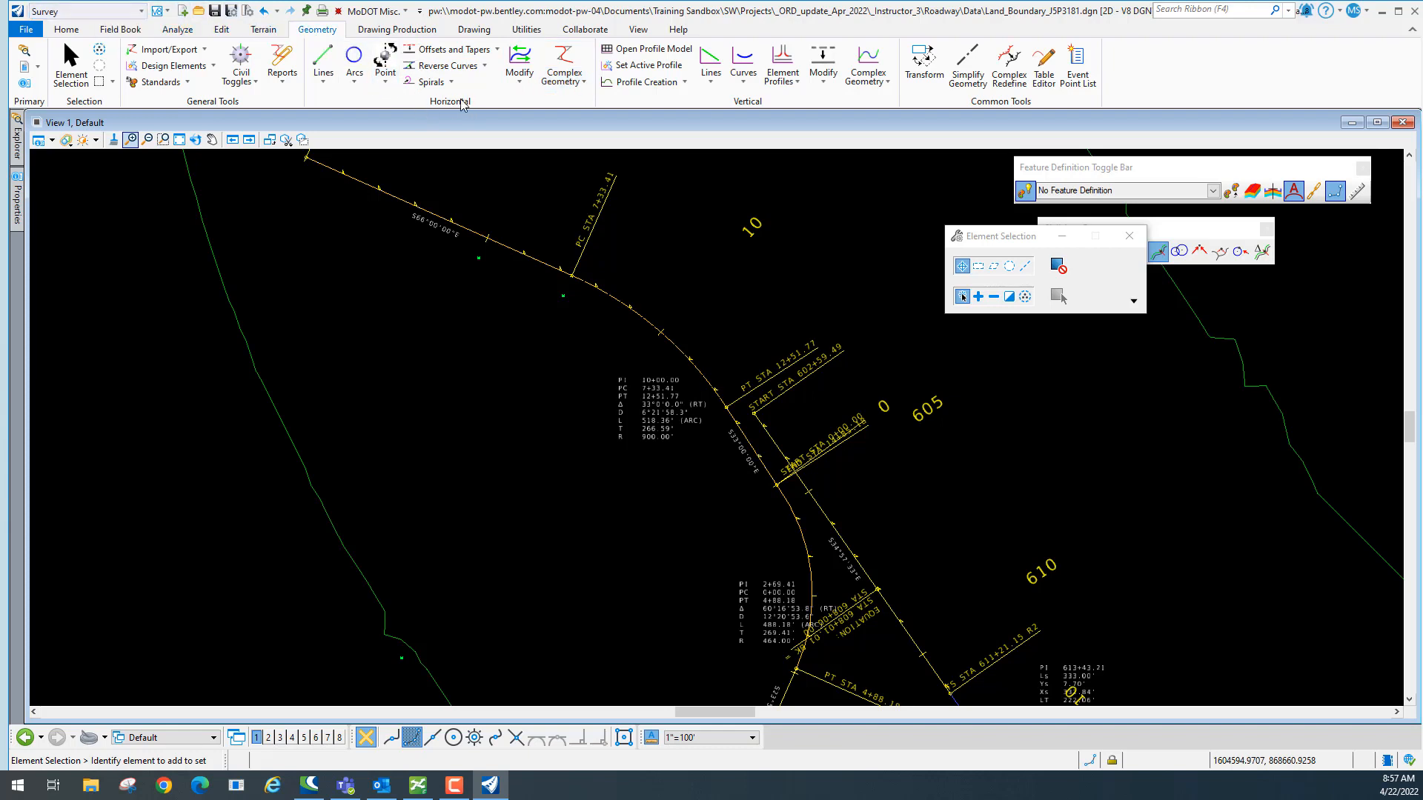
left_click(577, 83)
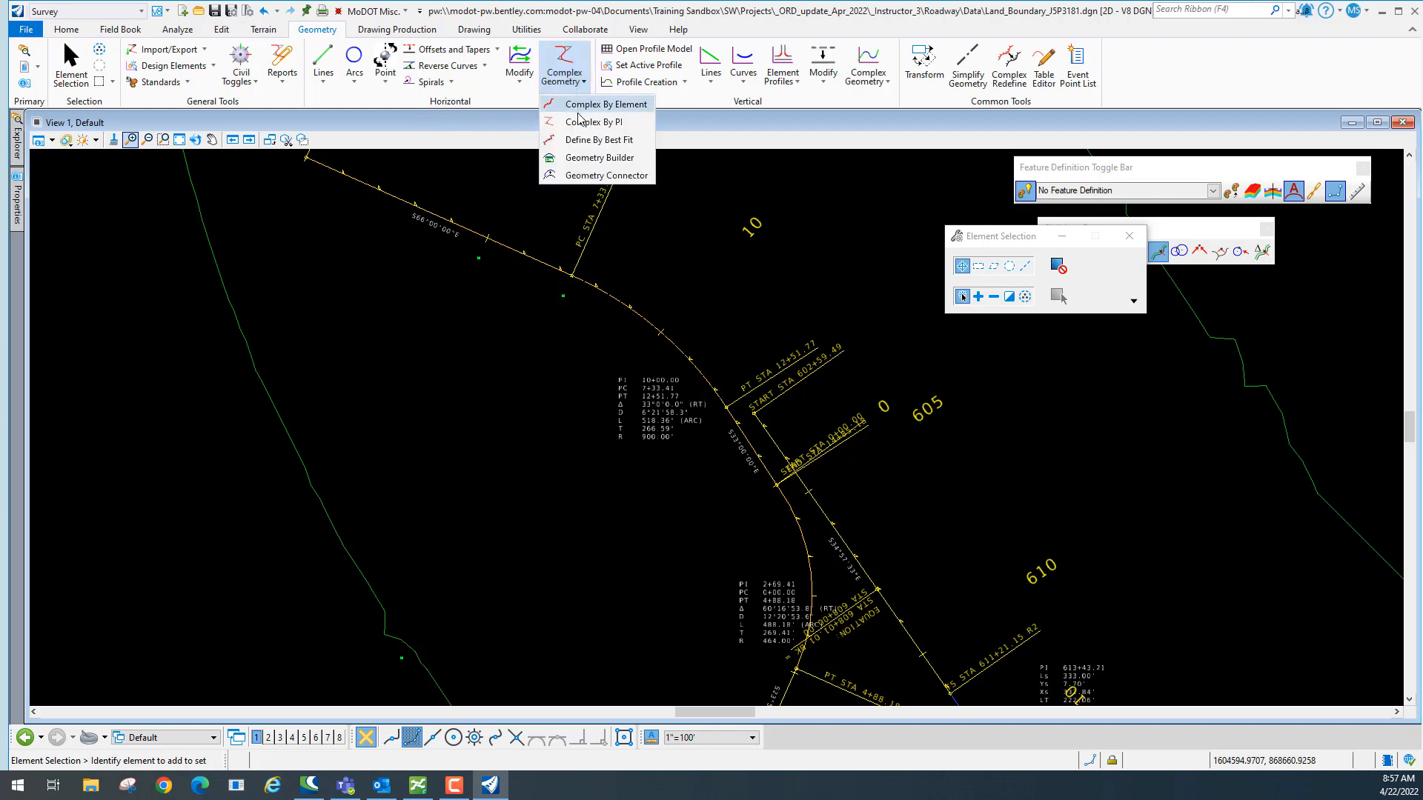
left_click(610, 160)
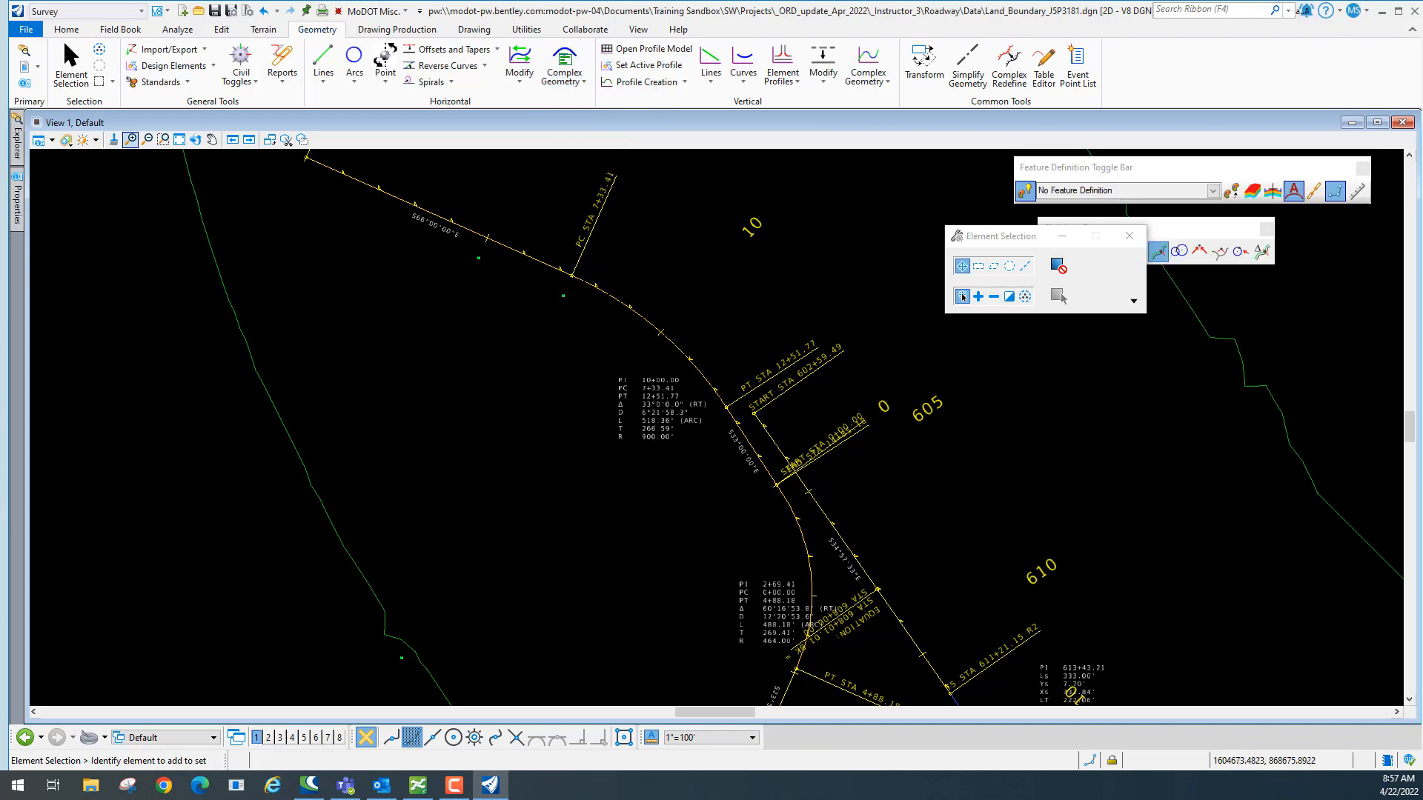
left_click_drag(1357, 158, 797, 192)
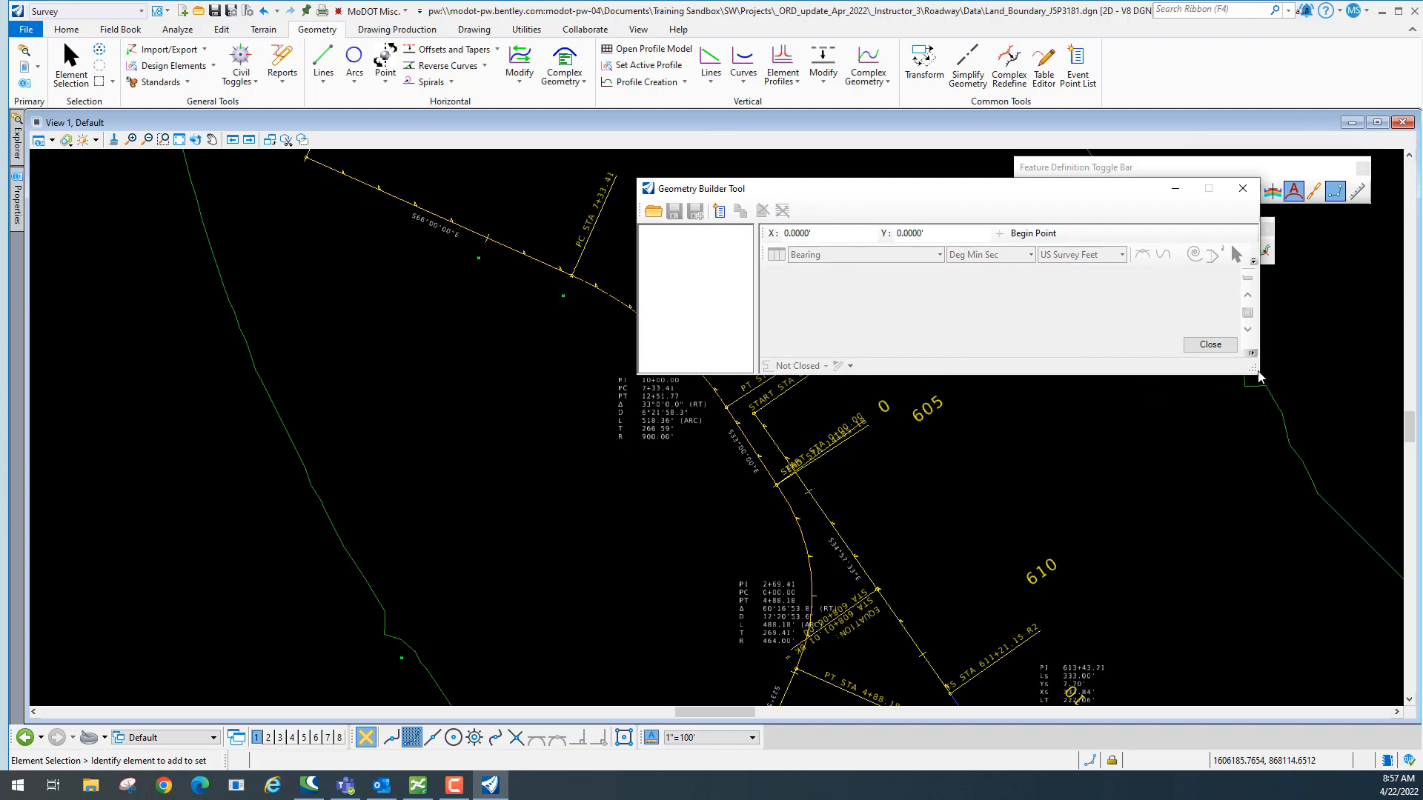
left_click_drag(1258, 377, 1330, 488)
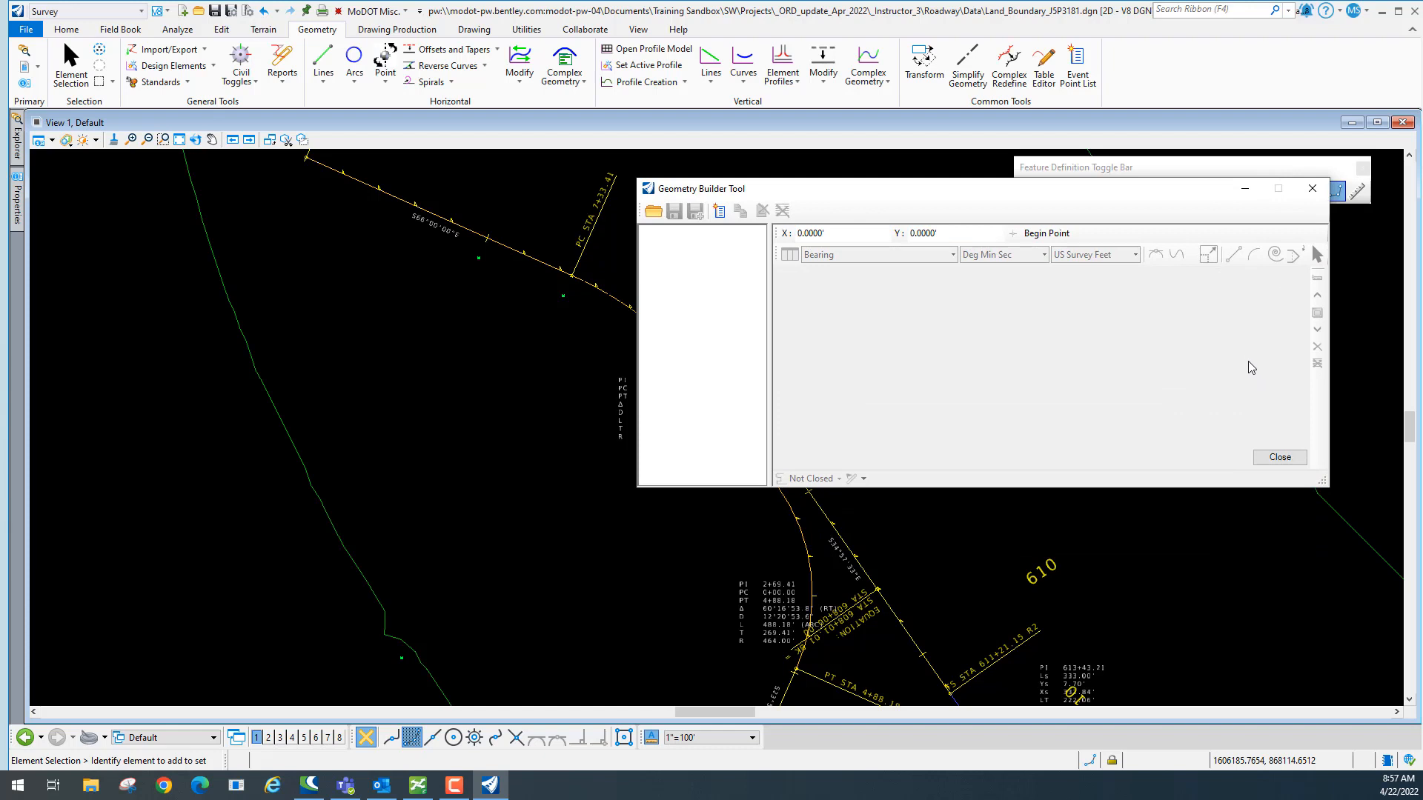
left_click_drag(979, 190, 1022, 172)
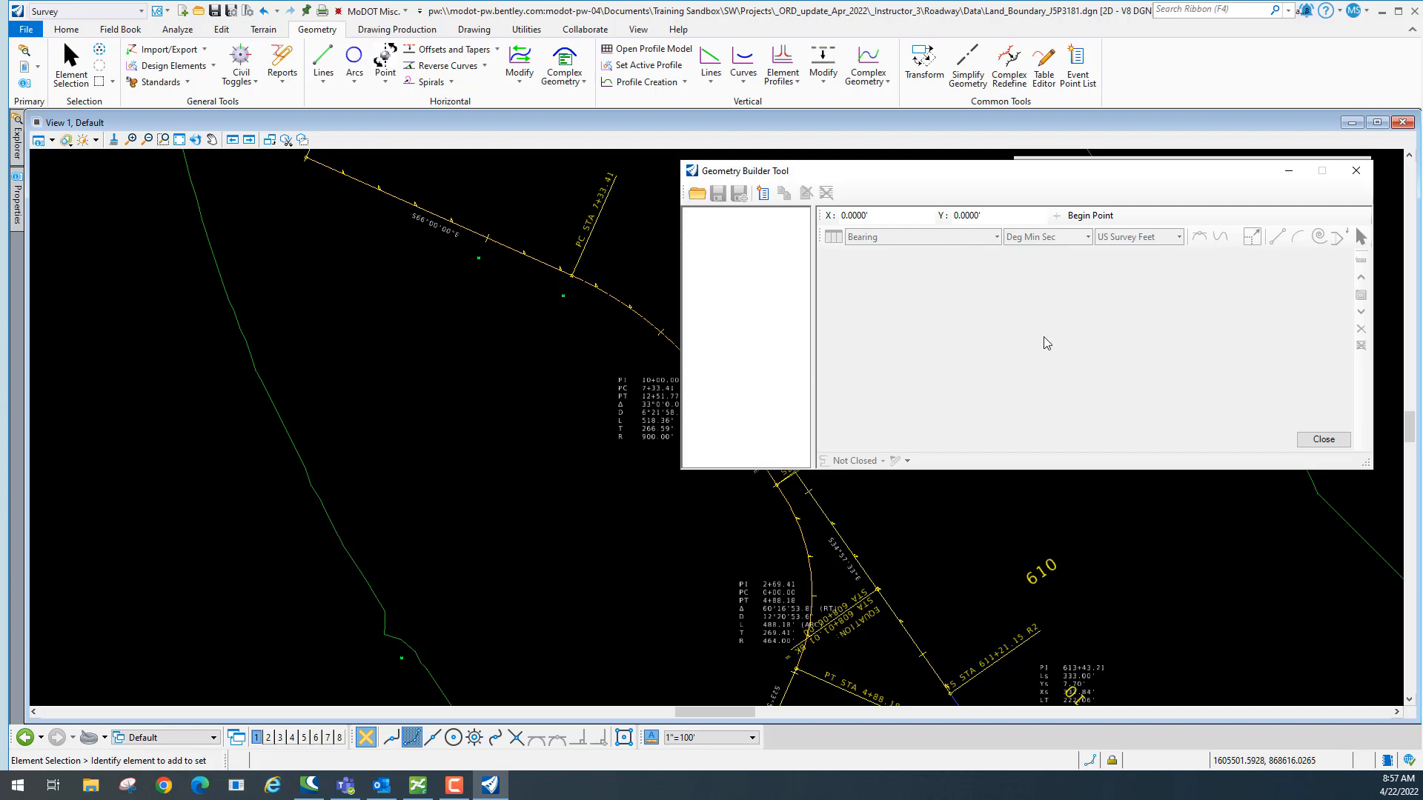
Create a new geometry in Geometry Builder and name it Parcel1.
left_click(766, 196)
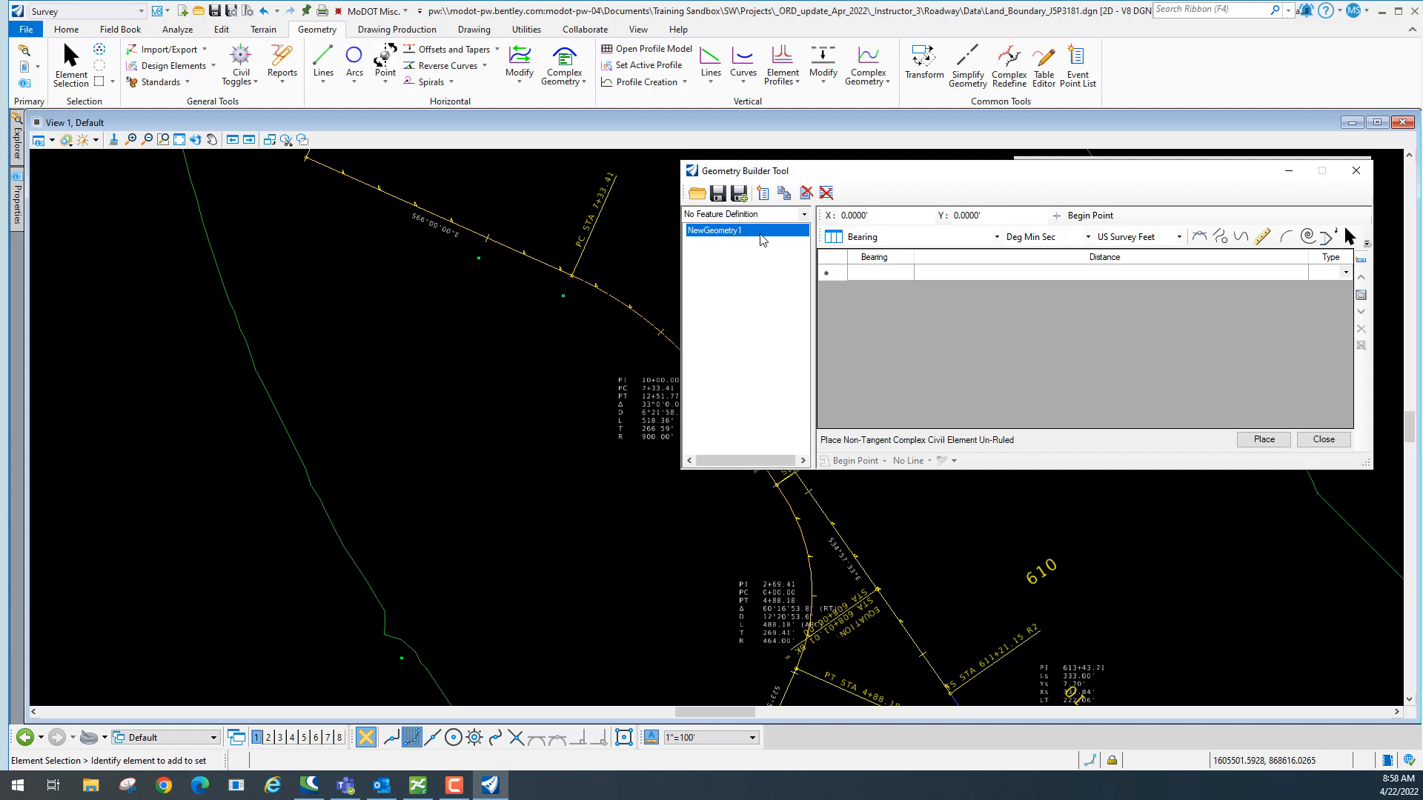
left_click(708, 232)
type("P")
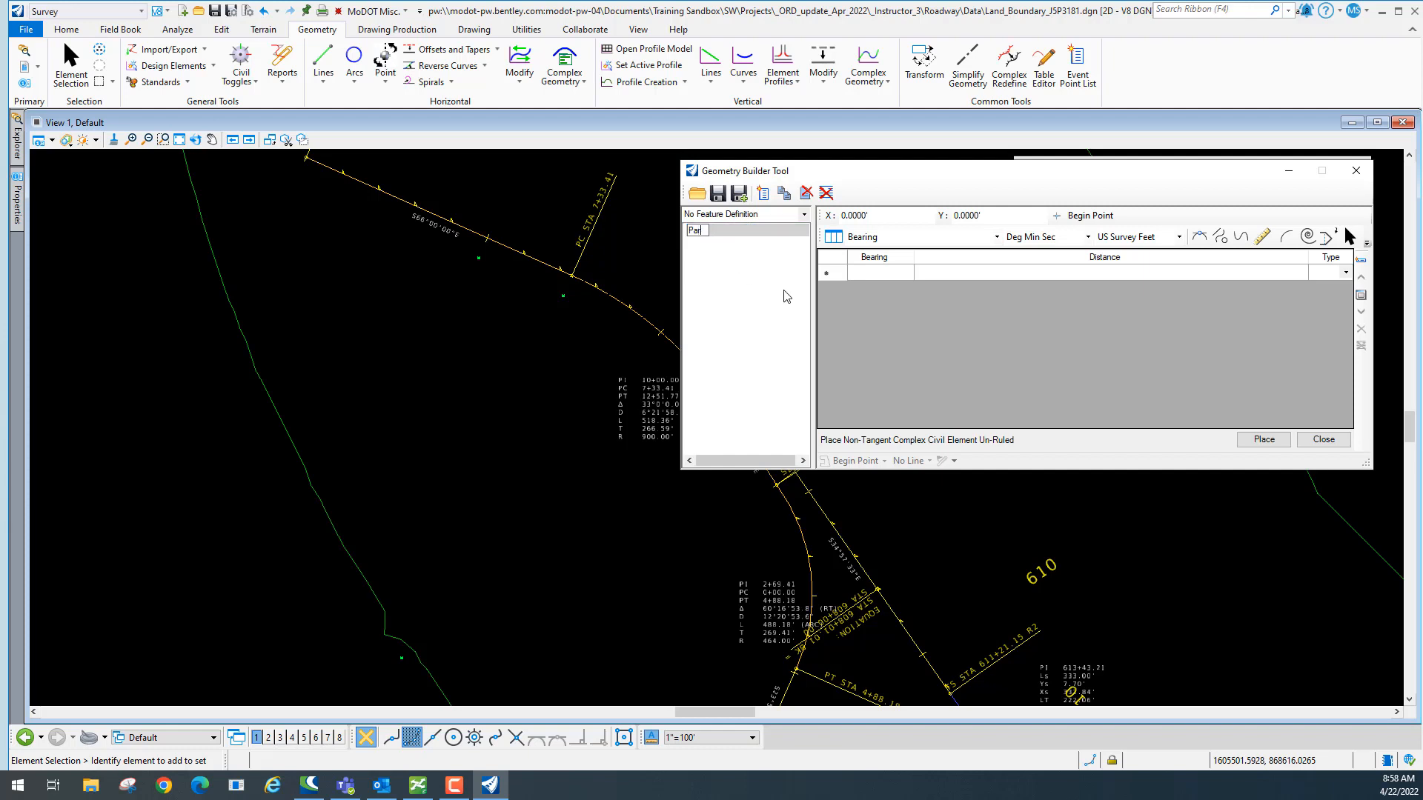
type("arcel1")
key("Return")
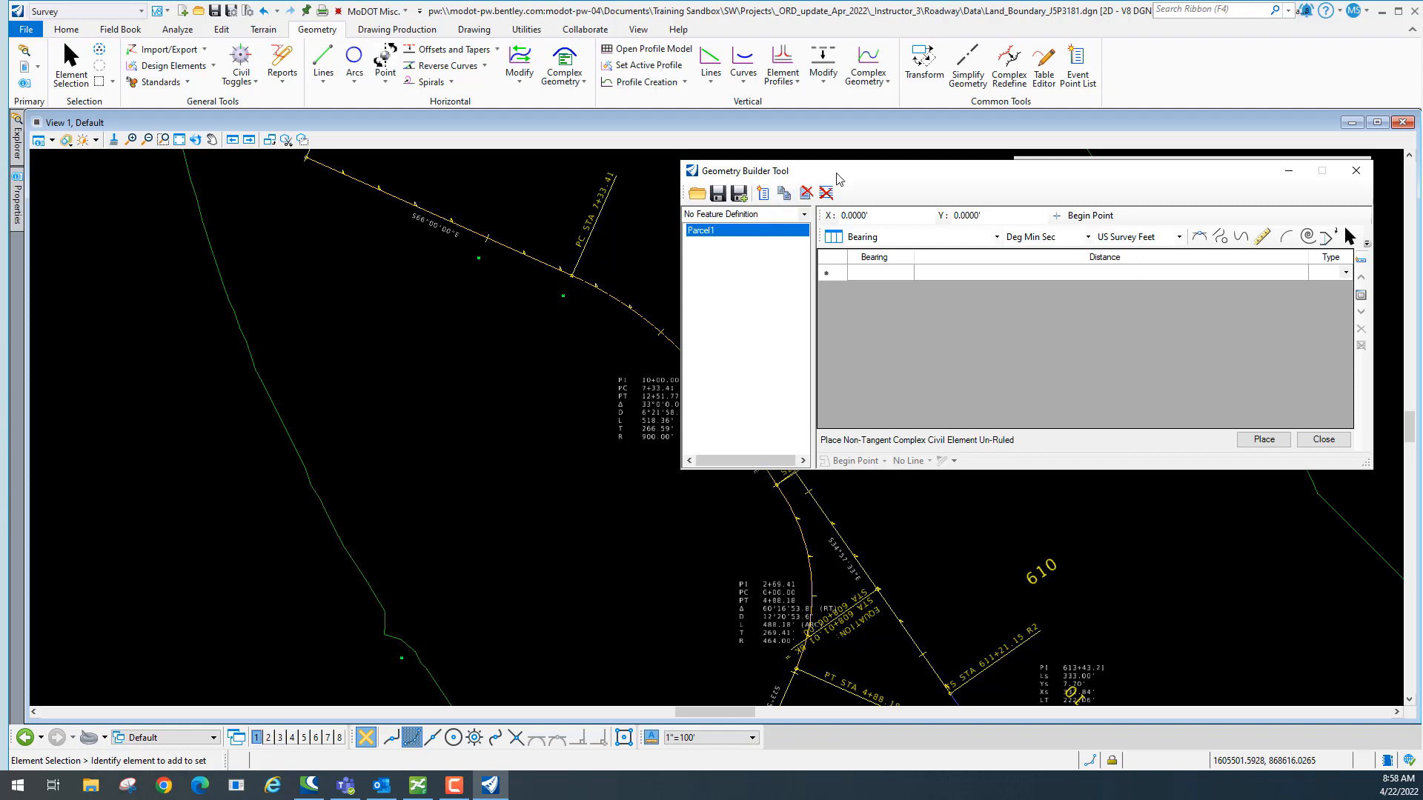
Set the begin point of Parcel1 at COGO point 800, keeping the point clear of the Geometry Builder window.
left_click_drag(838, 178, 926, 177)
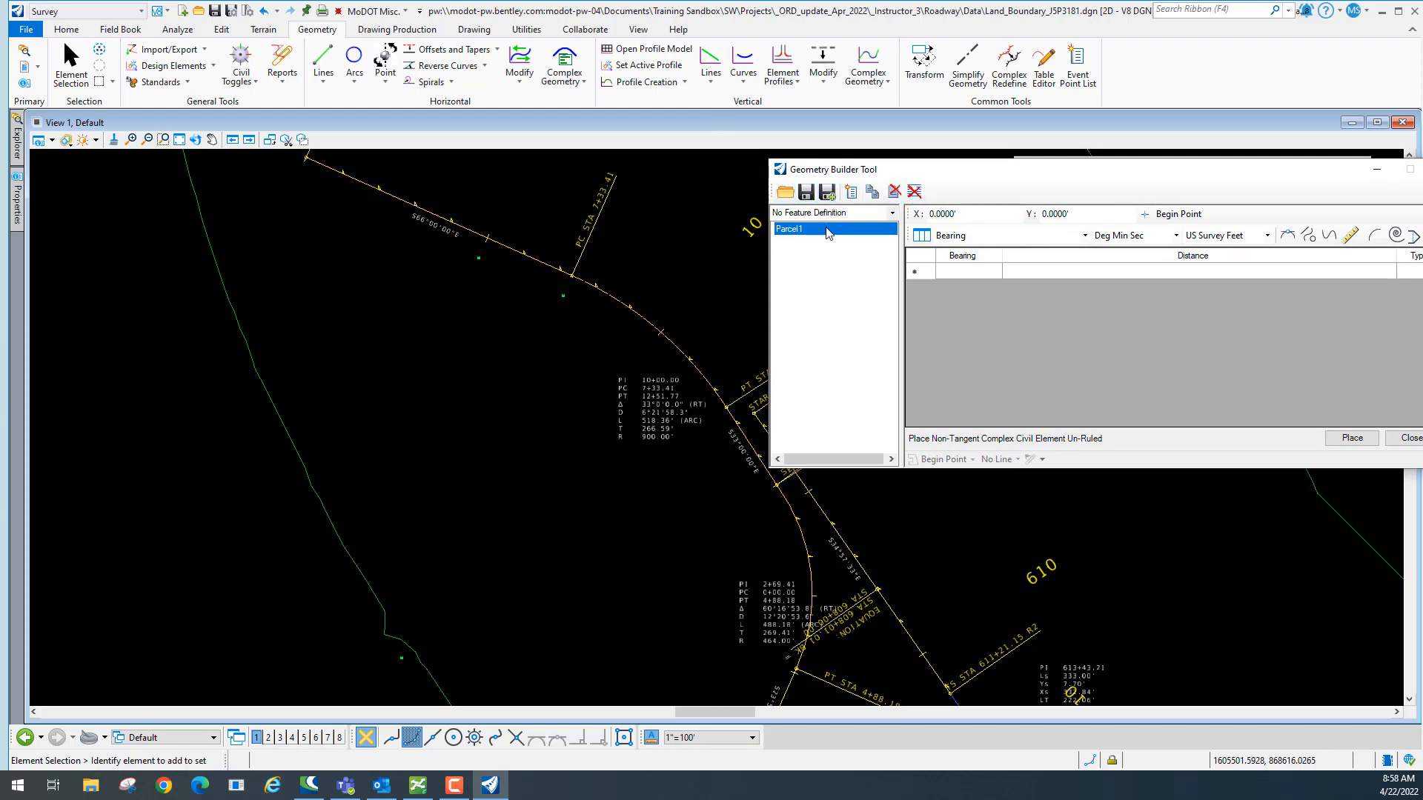
left_click_drag(958, 174, 888, 131)
left_click(902, 174)
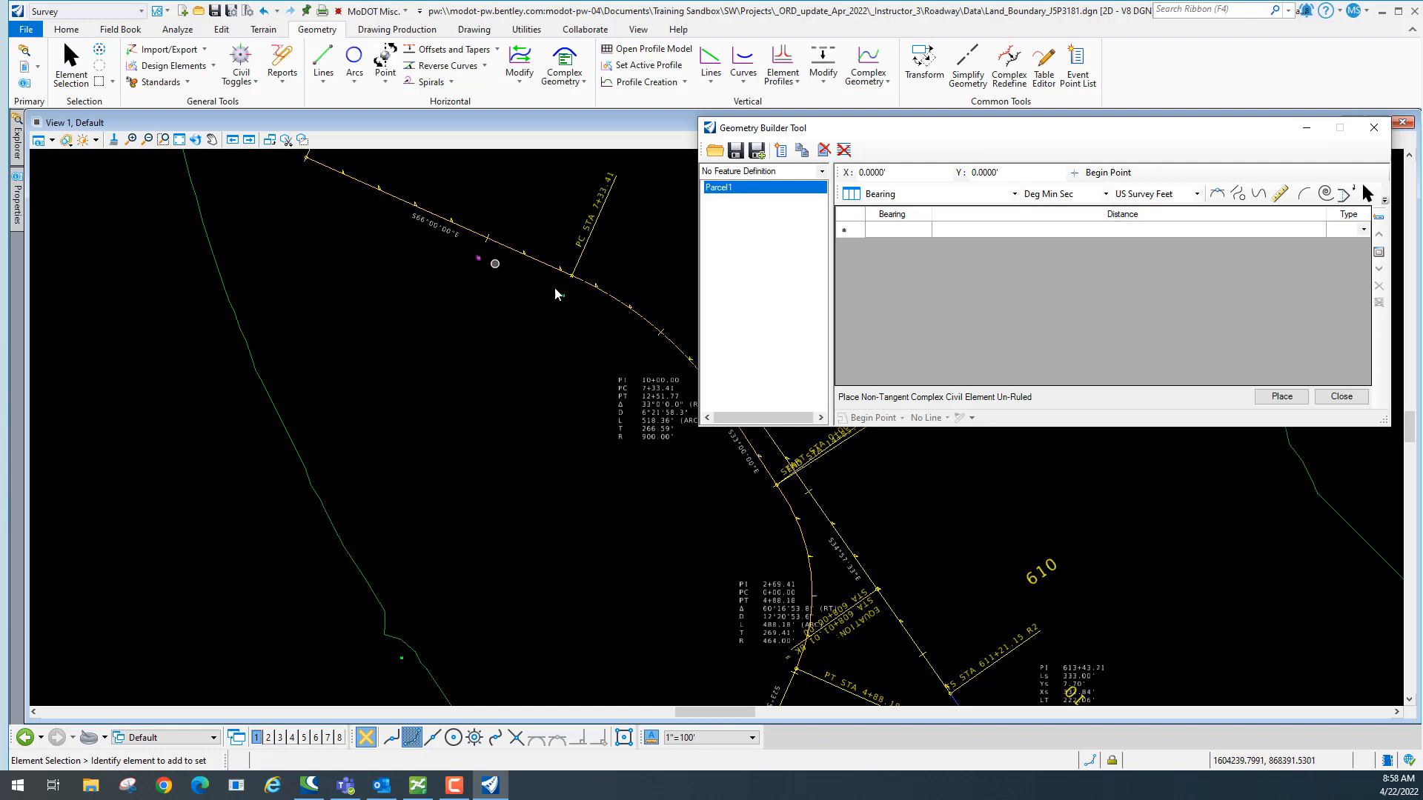
left_click(1074, 175)
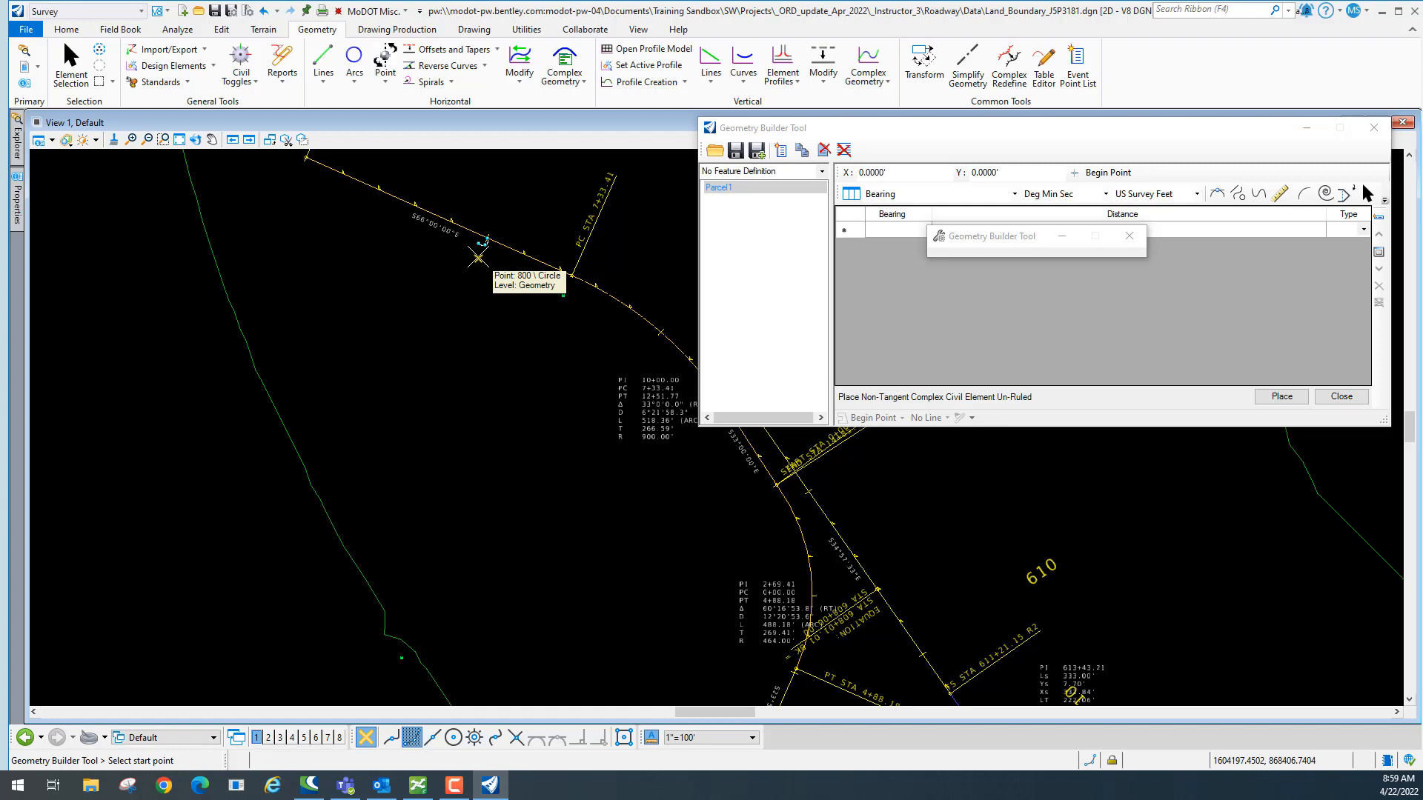
left_click(478, 258)
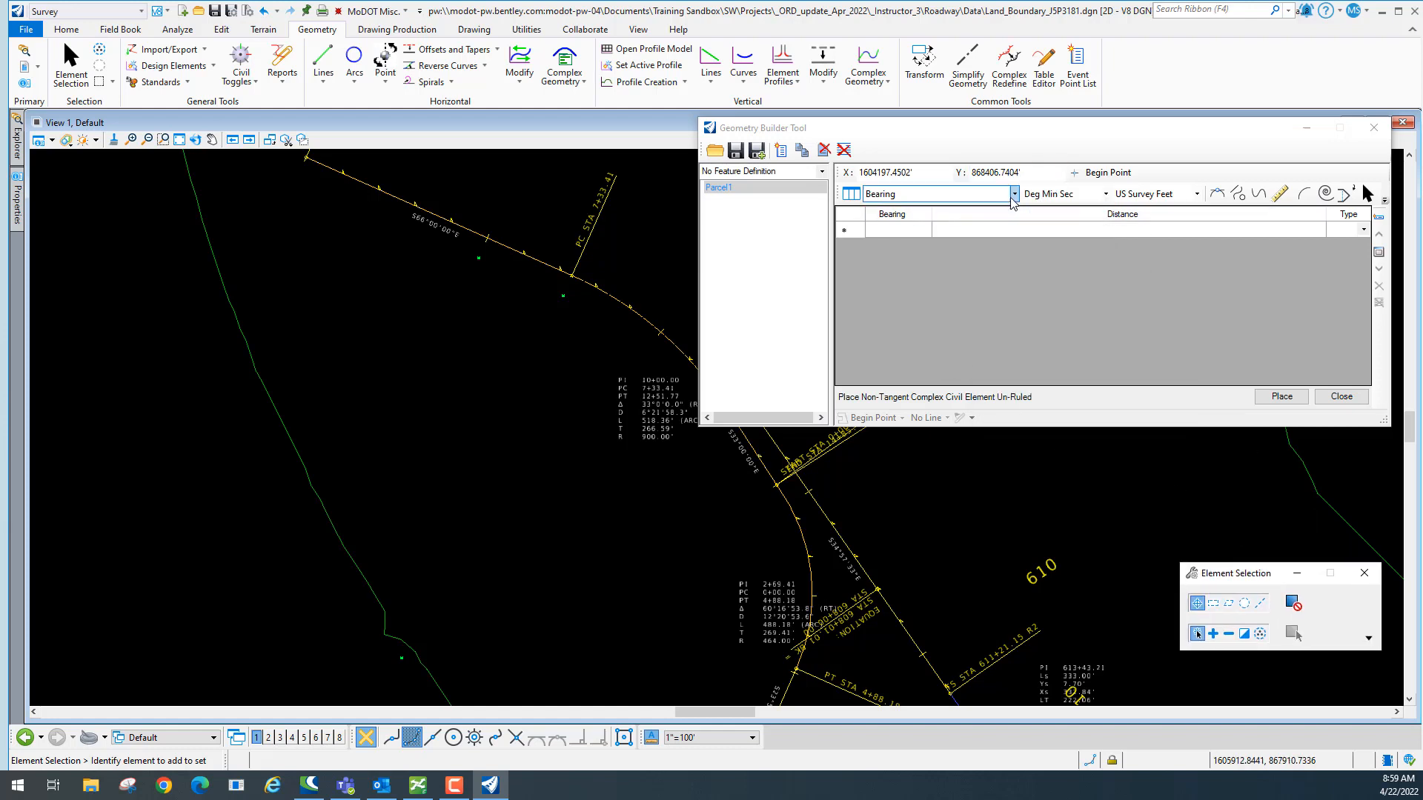
Review Parcel1's direction, angle and distance unit options, keeping Bearing, Deg Min Sec and US Survey Feet.
left_click_drag(1014, 135, 986, 122)
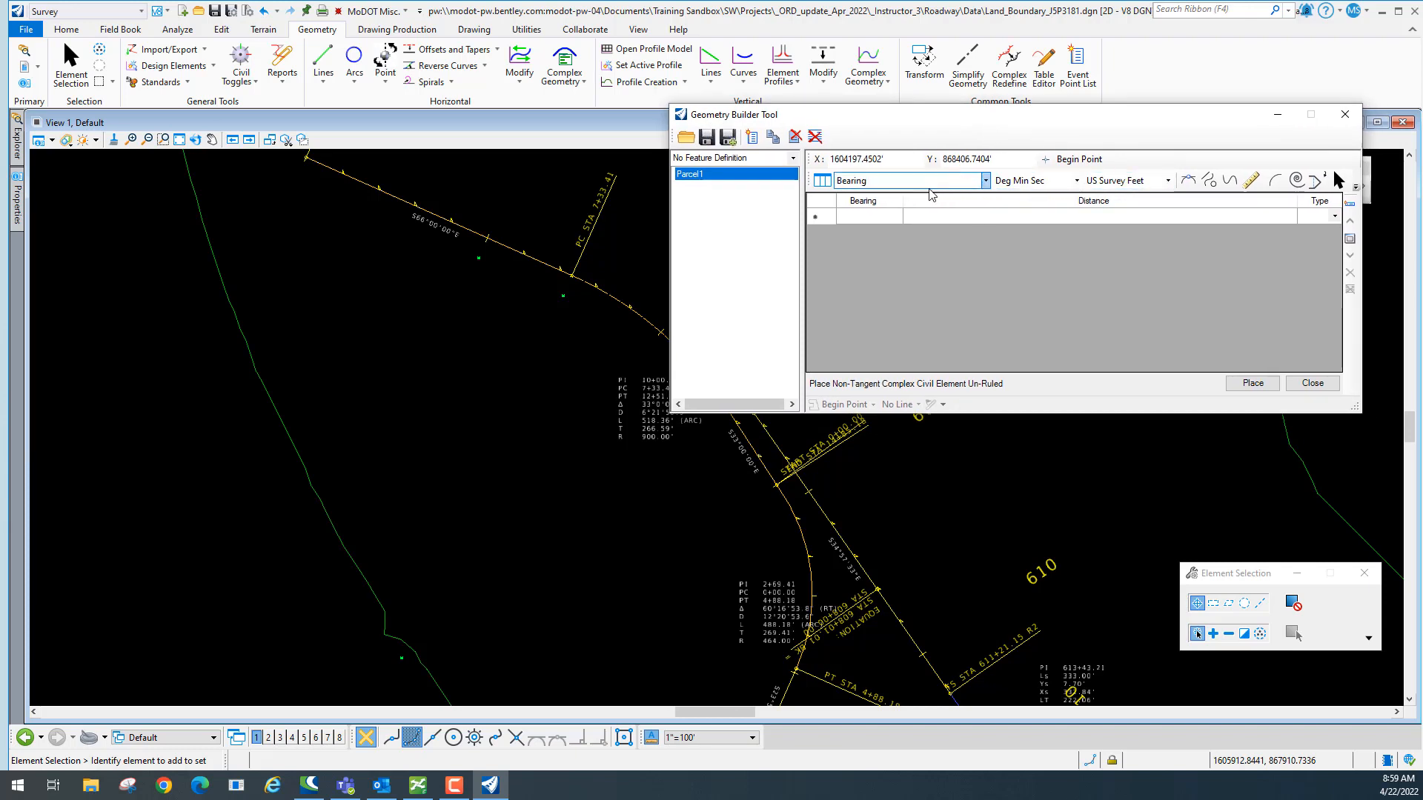
left_click(986, 180)
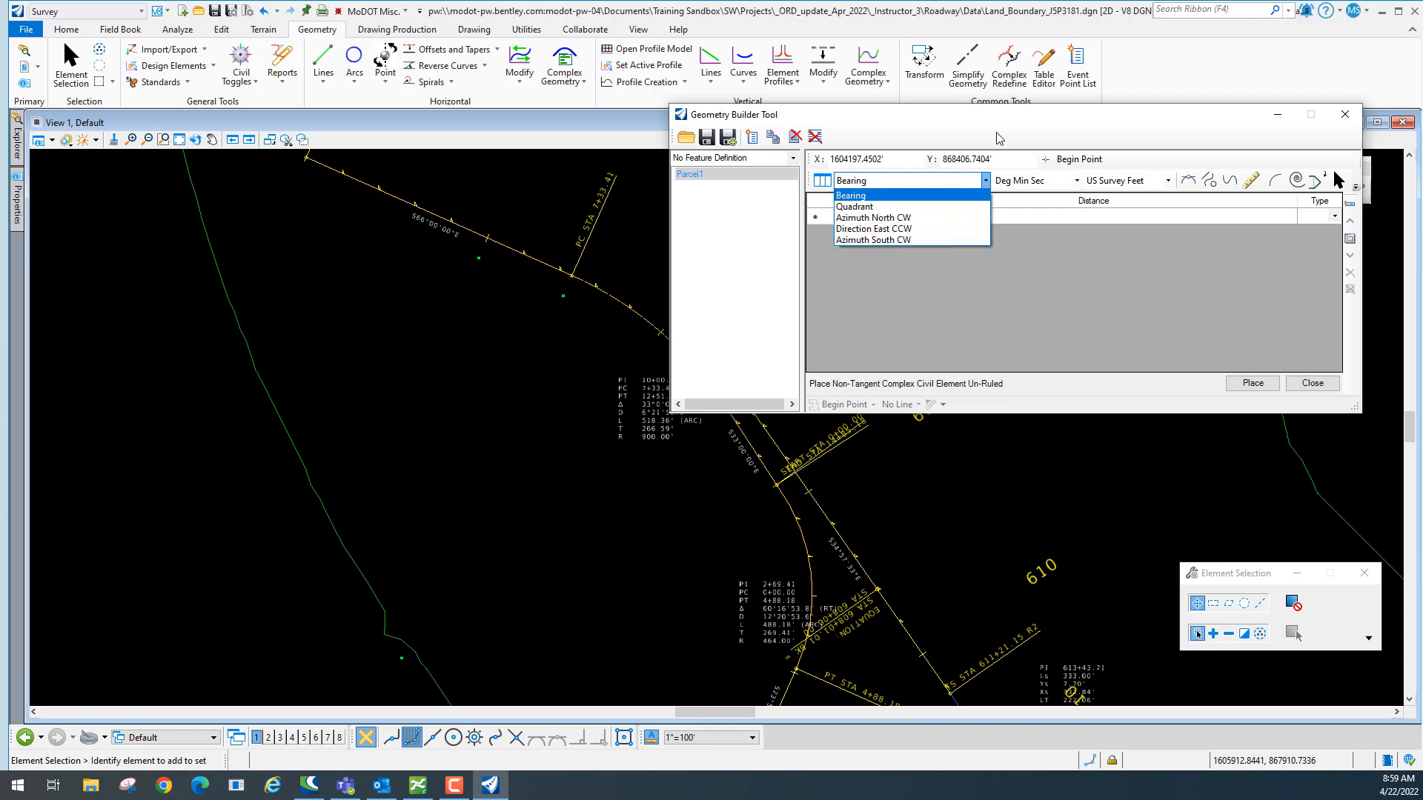
left_click(960, 195)
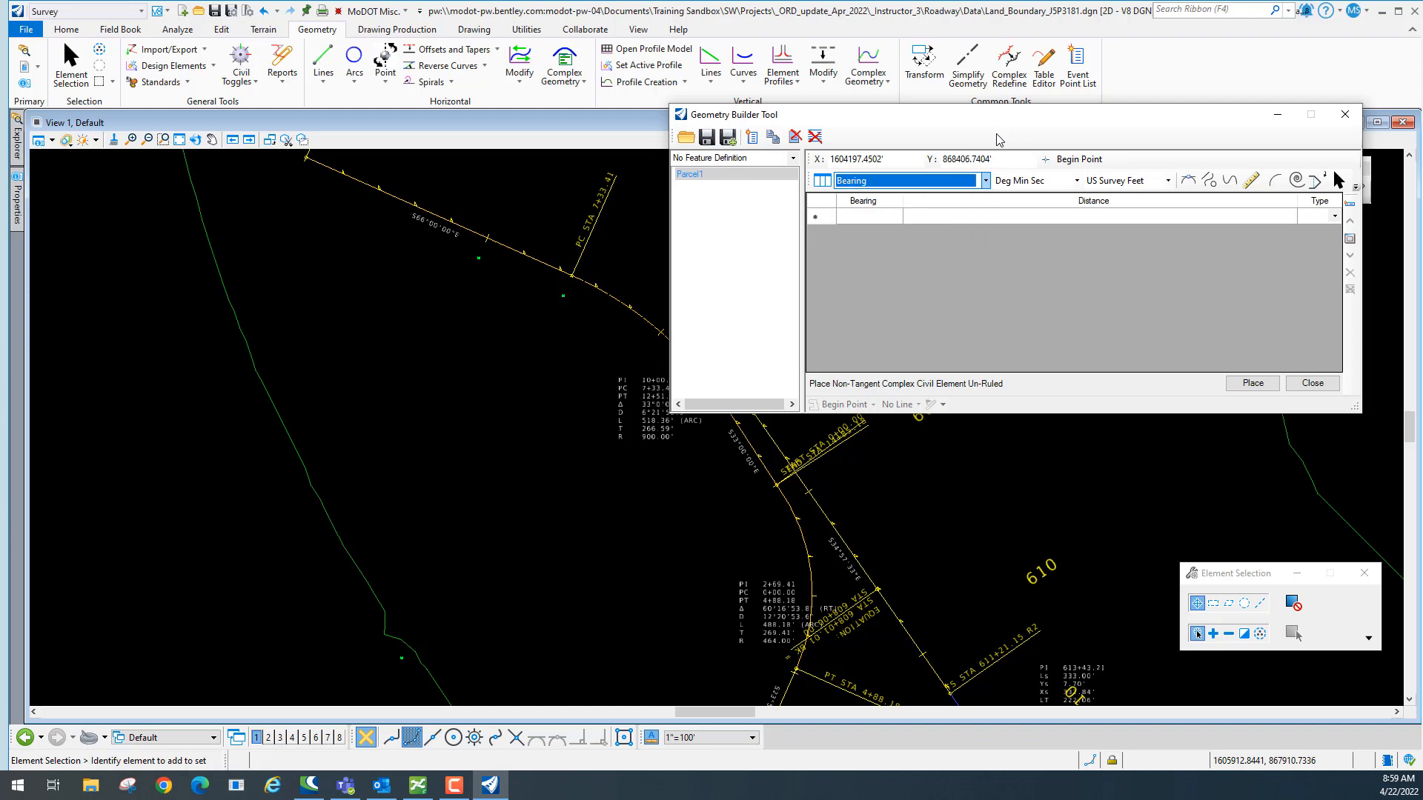
left_click(986, 181)
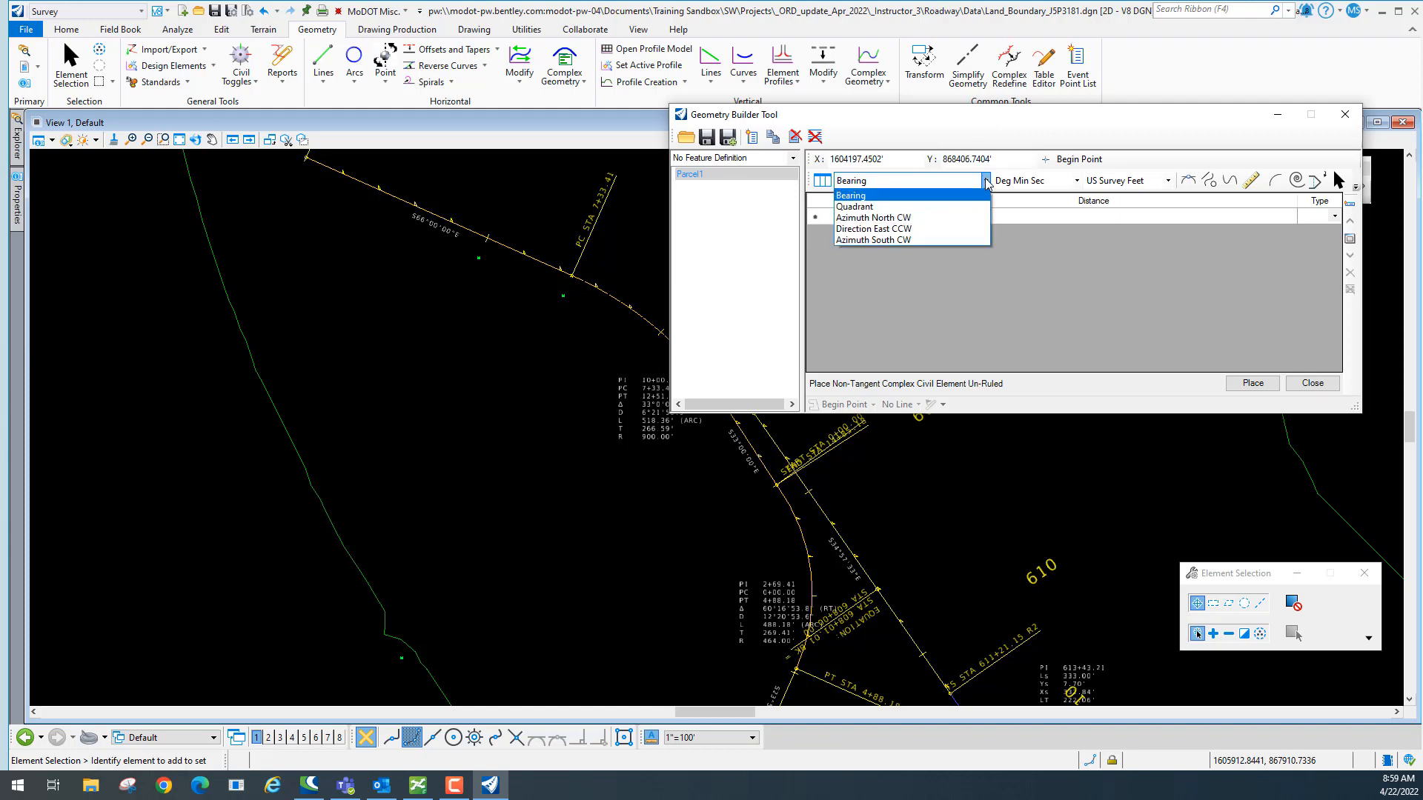
left_click(986, 182)
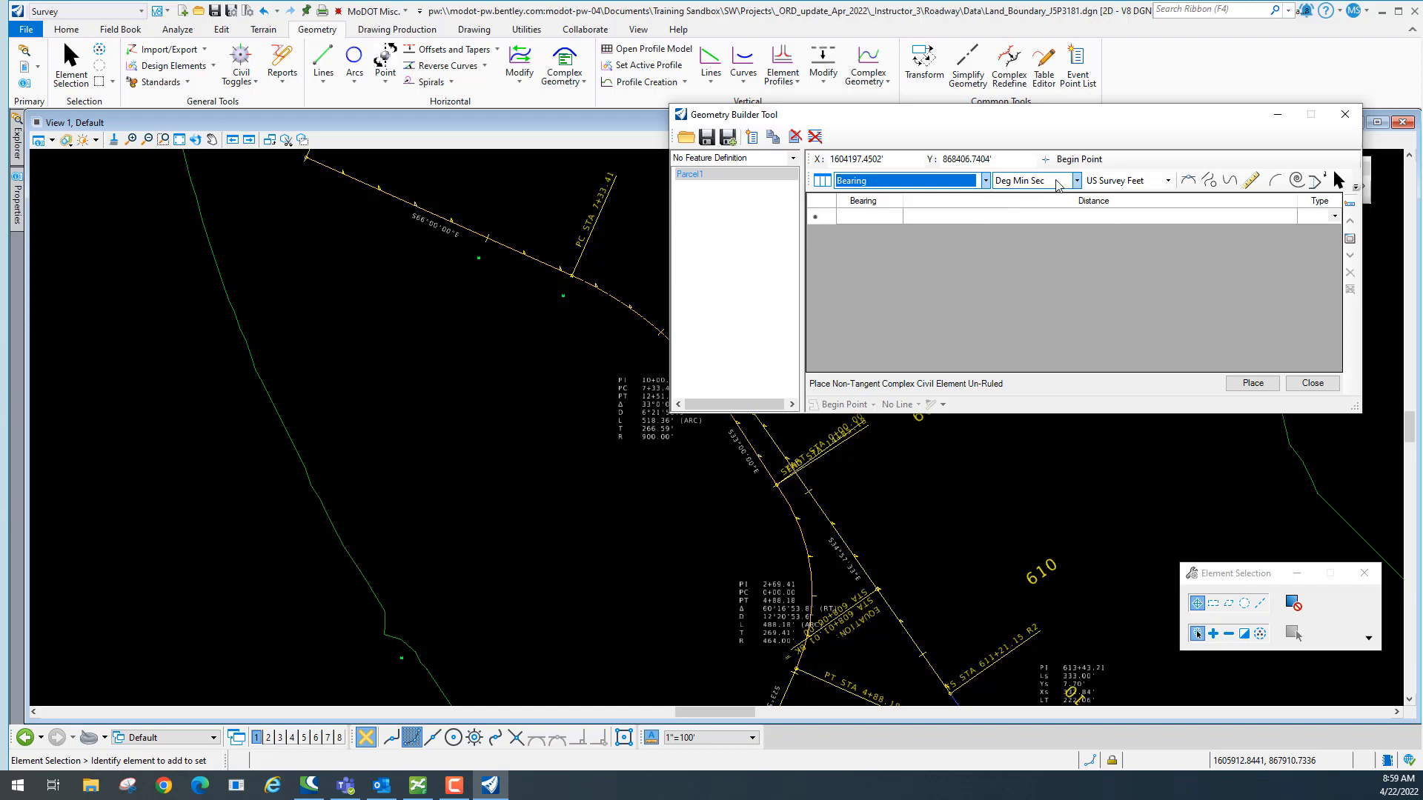
left_click(1077, 181)
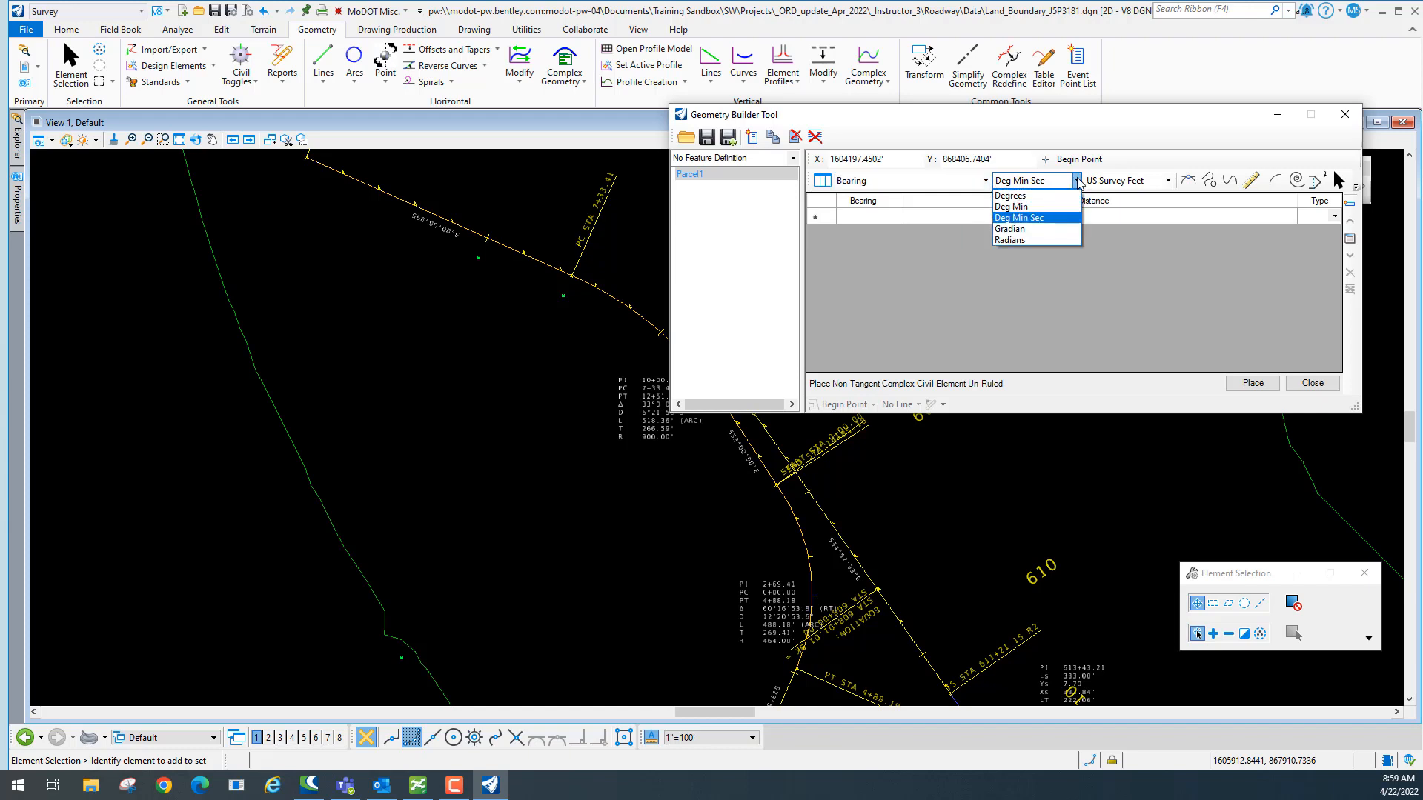
left_click(1077, 182)
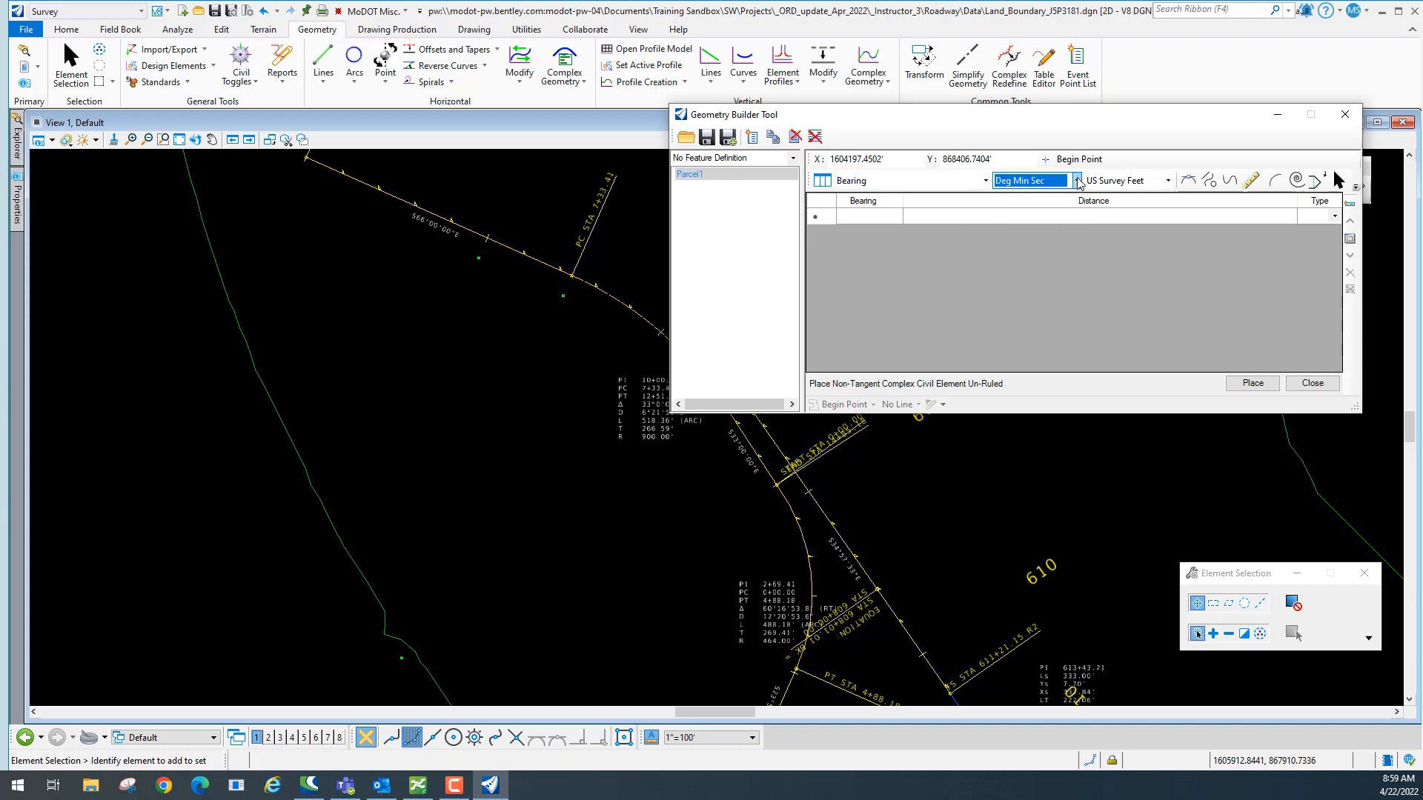
left_click(1169, 181)
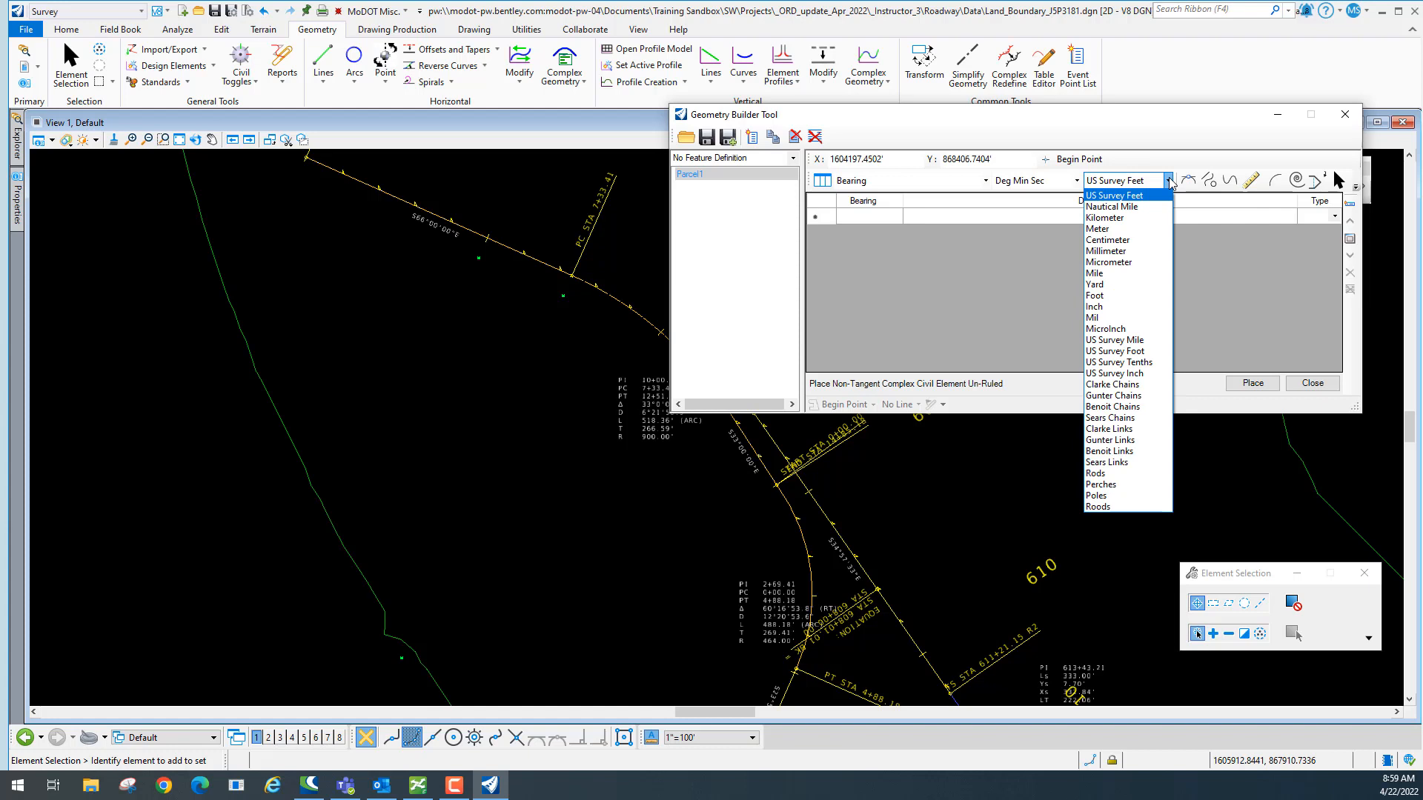
left_click(1122, 196)
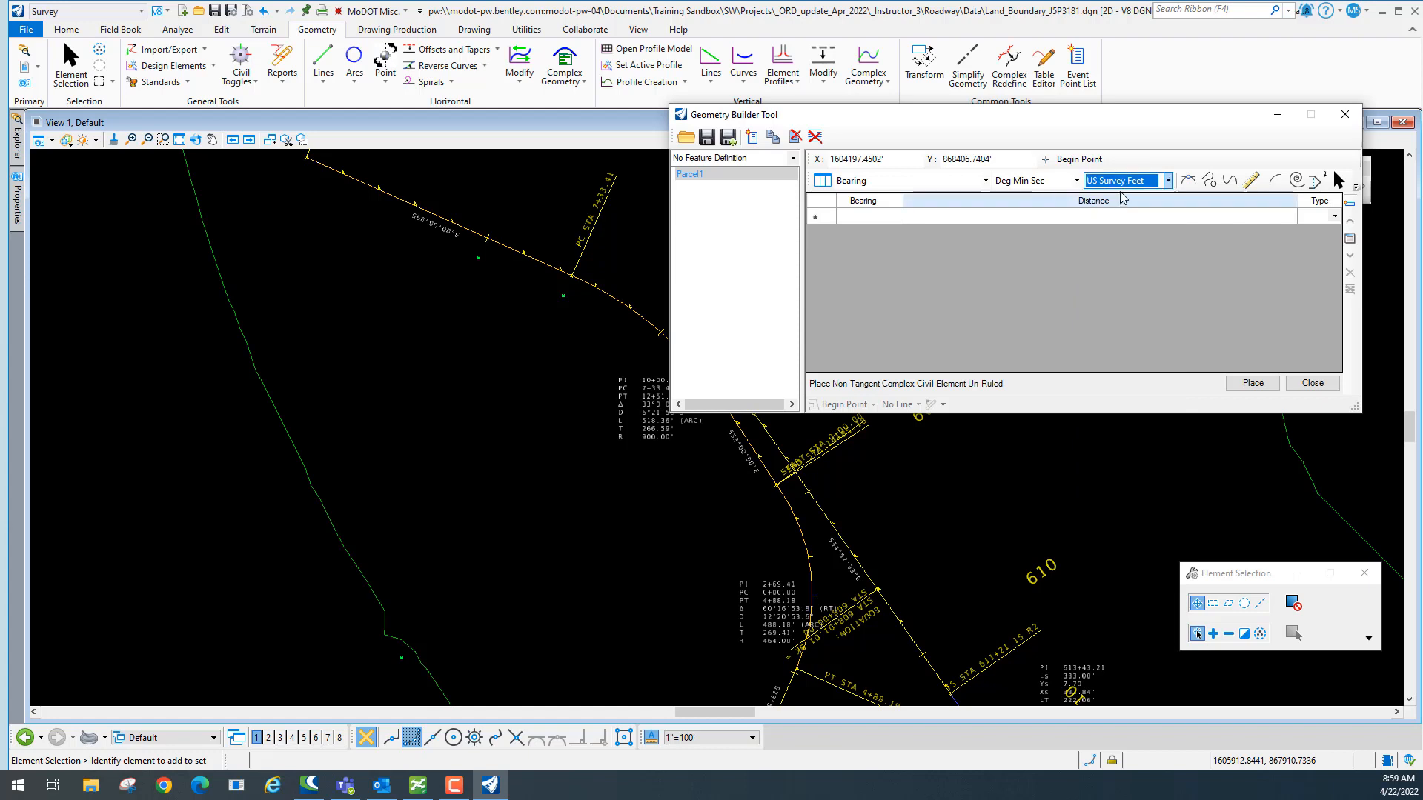
Switch Parcel1 to ruled civil elements and enter its first line with bearing S66E and distance 233.41.
left_click(1251, 184)
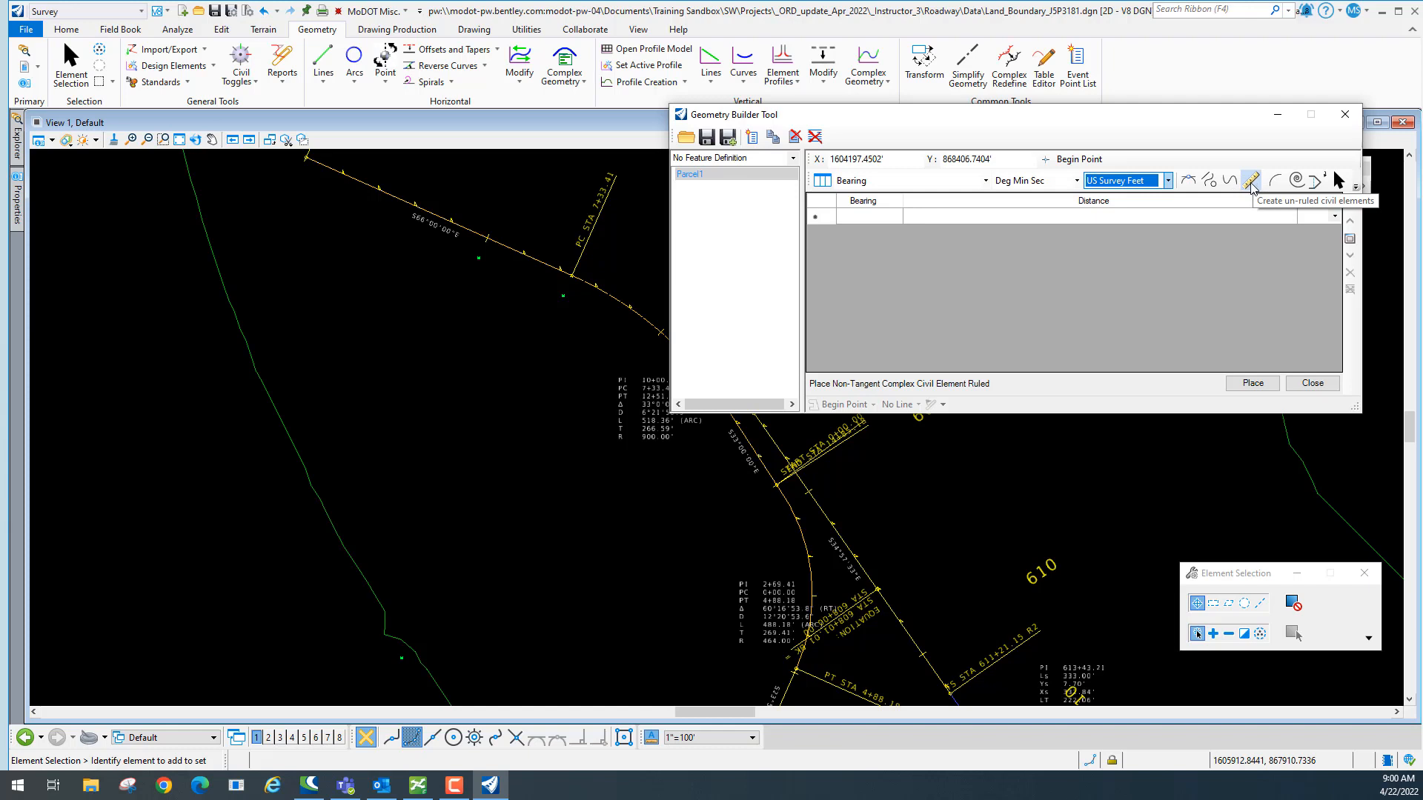
left_click(1252, 180)
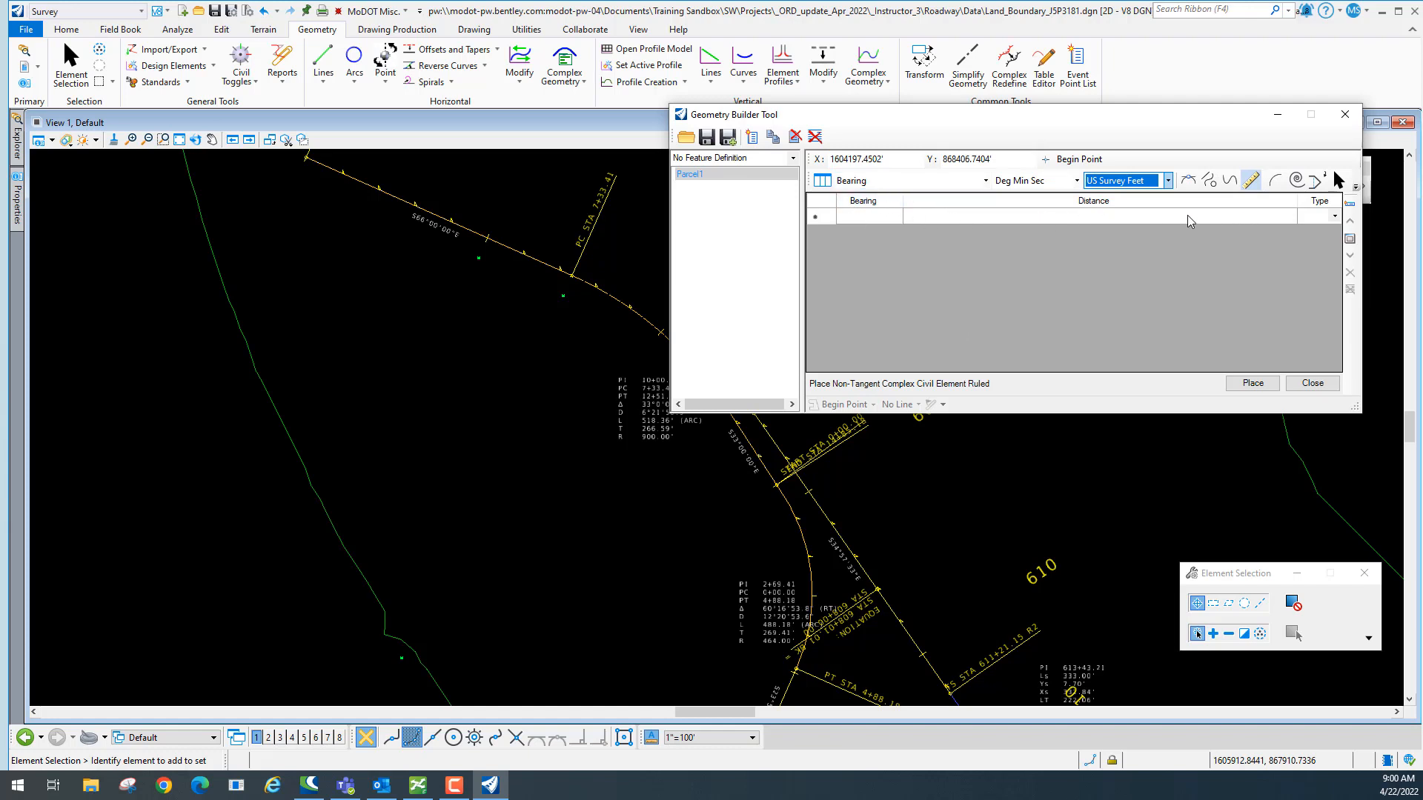
left_click(857, 215)
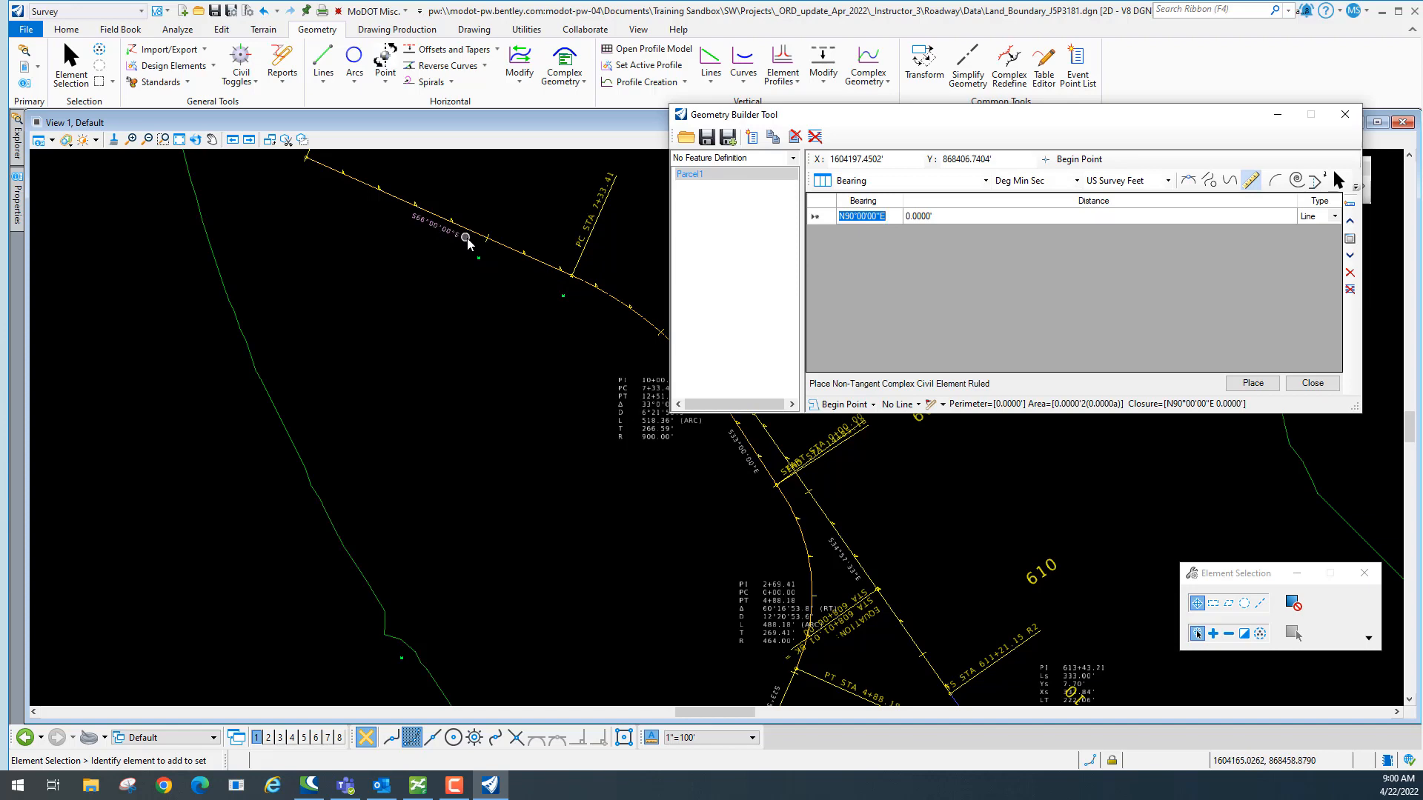
scroll(443, 232, "up", 2)
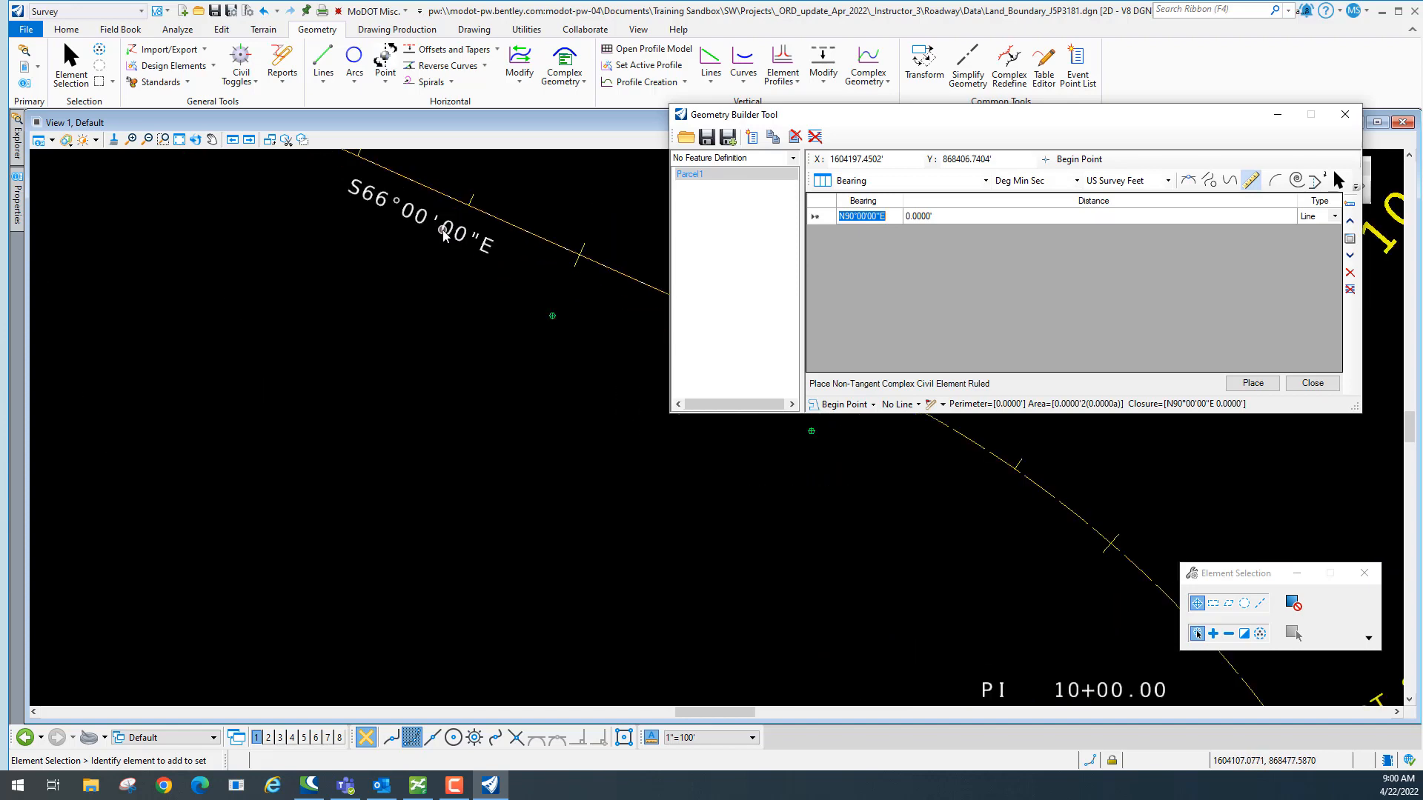
scroll(444, 232, "down", 2)
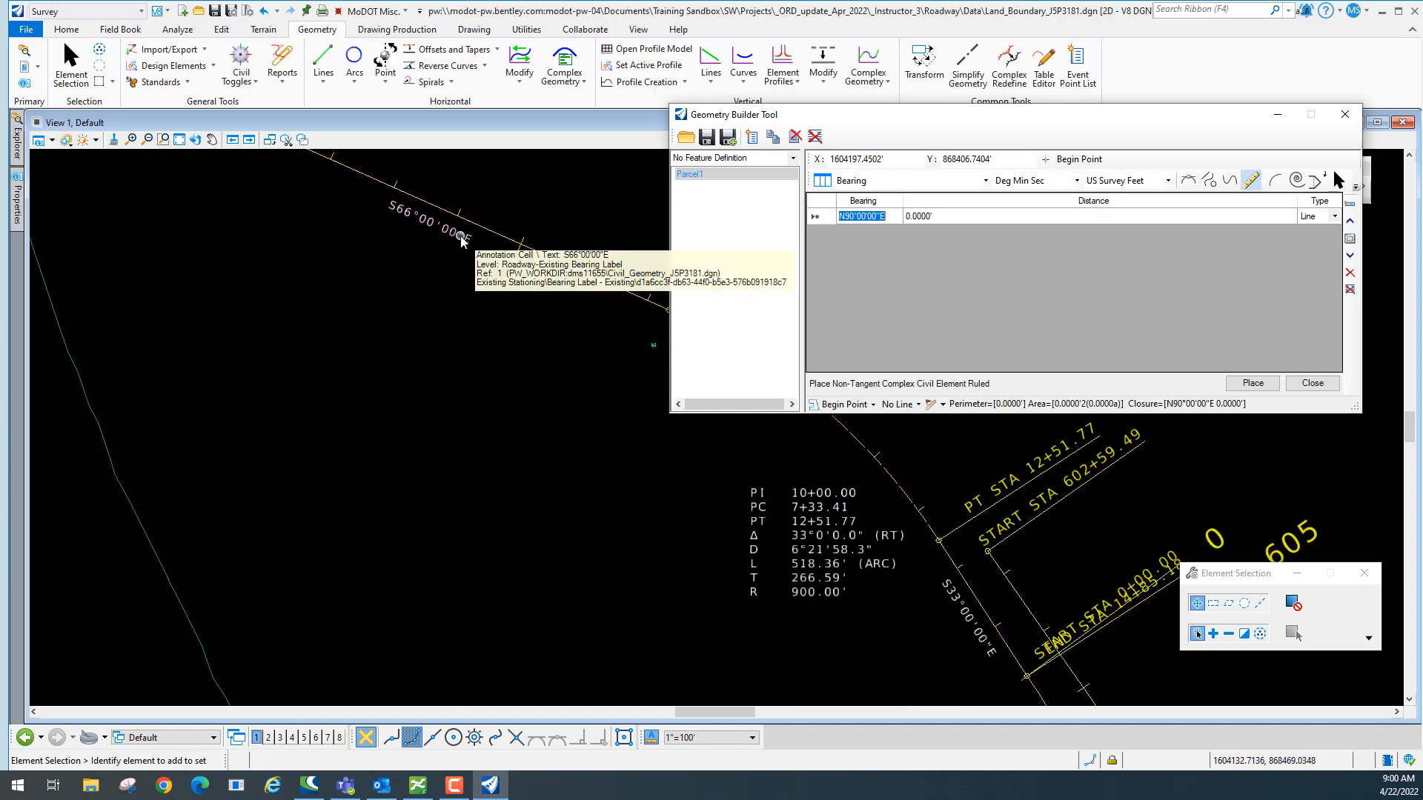
scroll(461, 238, "down", 2)
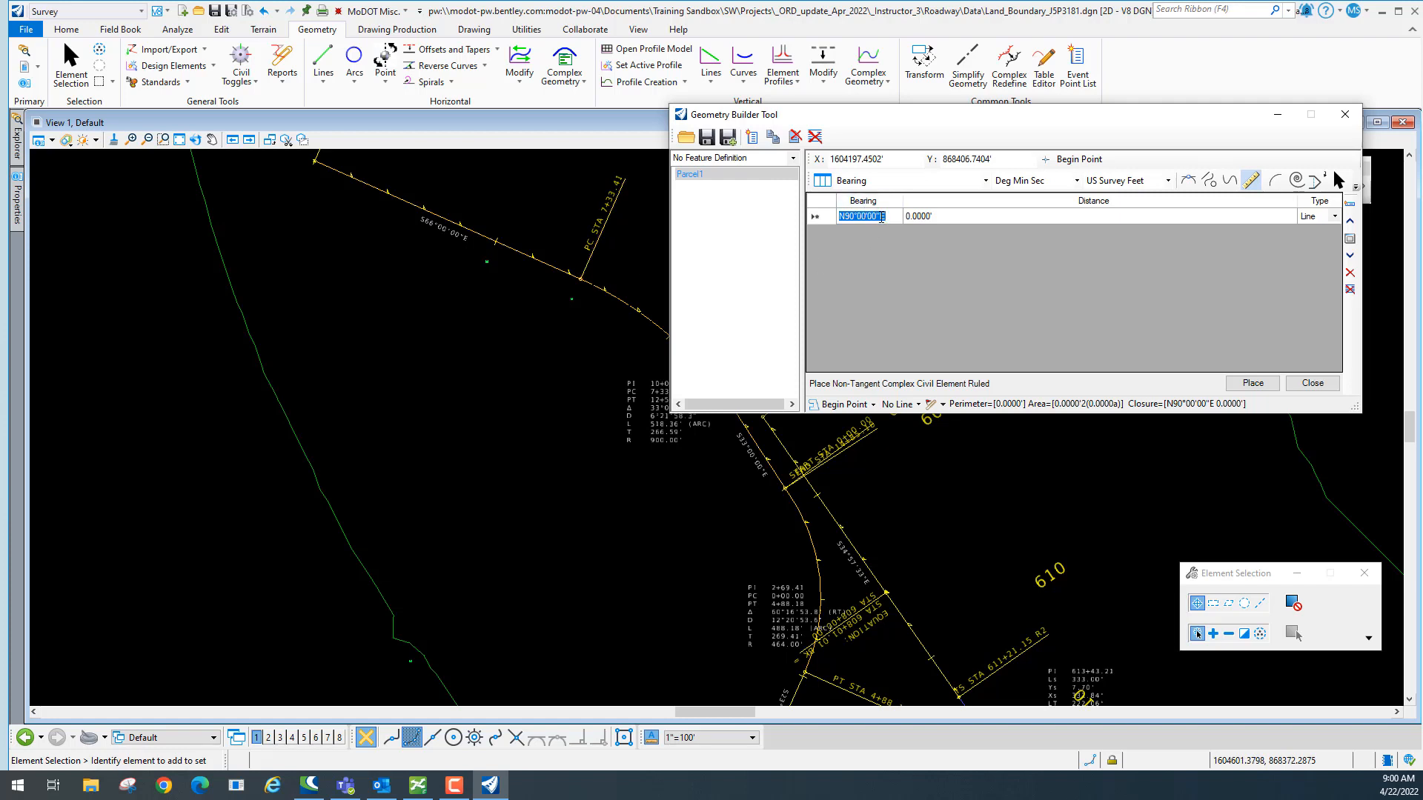
type("S66E")
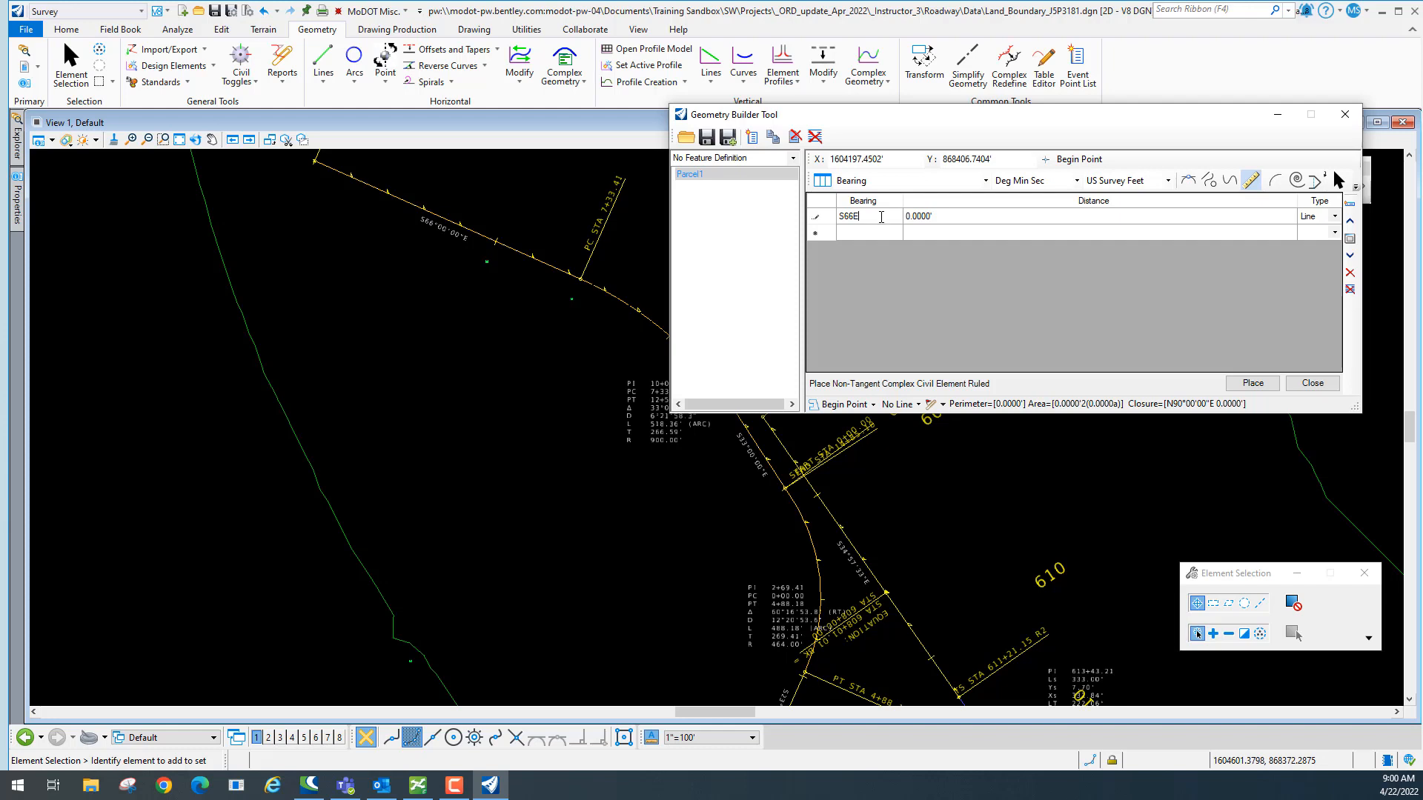
key("Tab")
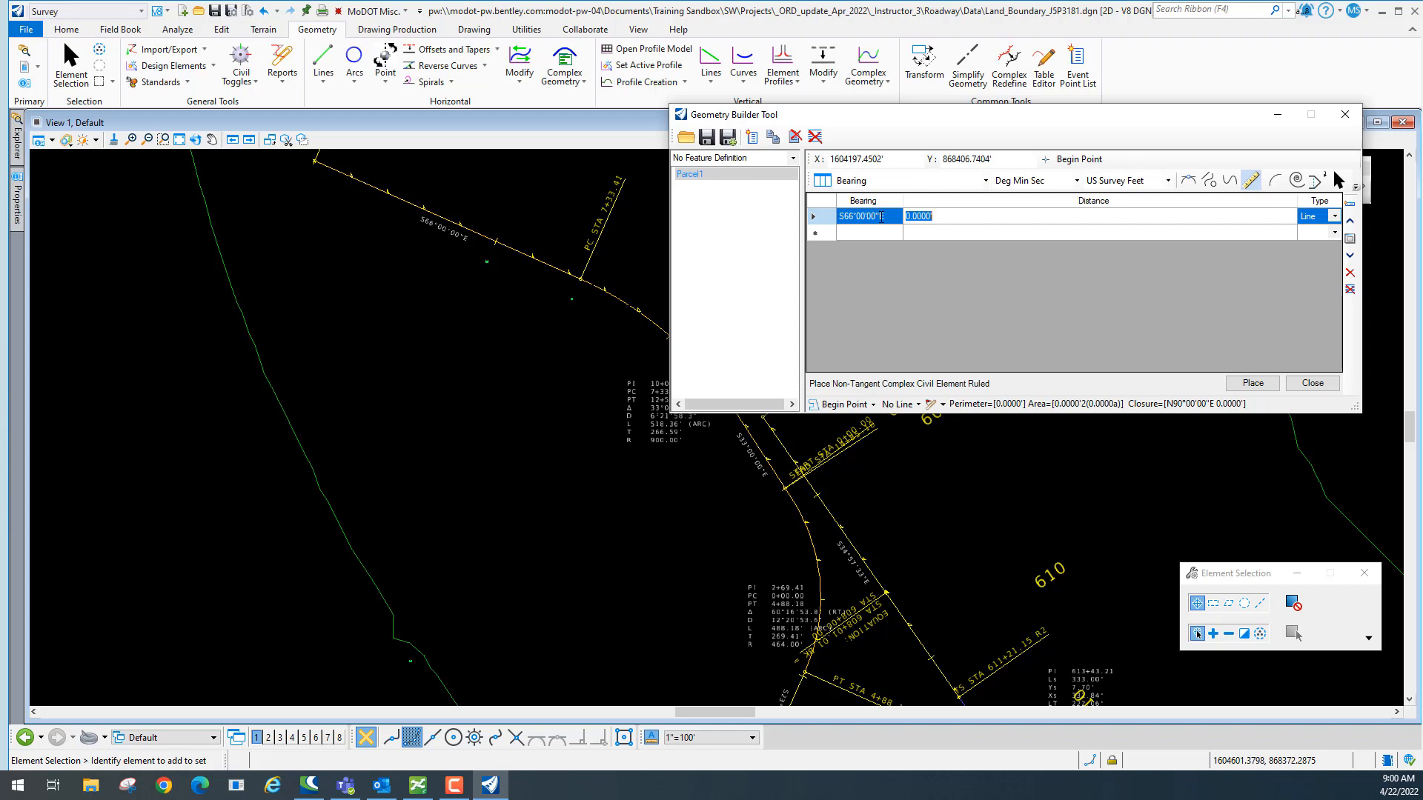
type("233.41")
key("Return")
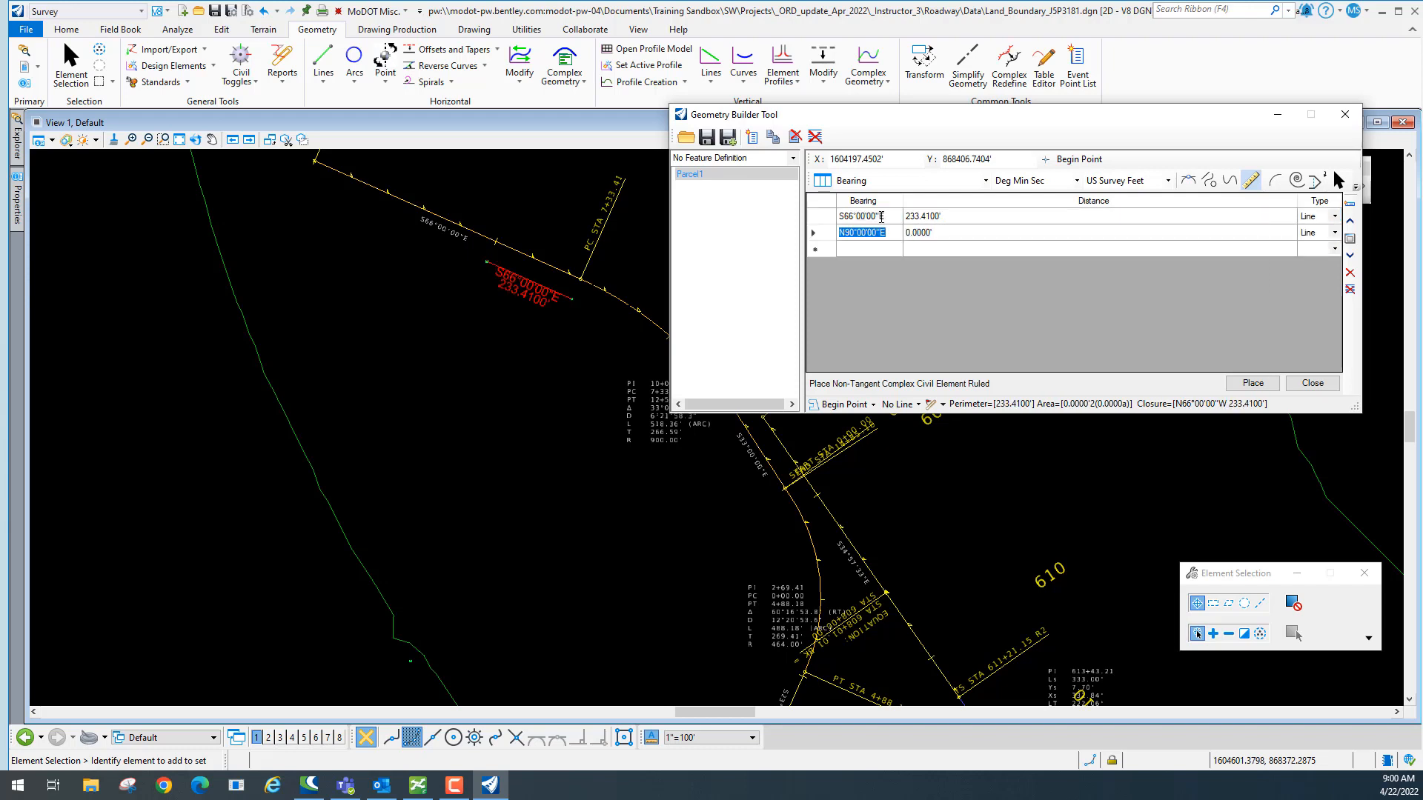
Check the element types available for Parcel1's first course, keeping it as Line.
left_click(1336, 217)
left_click(1336, 217)
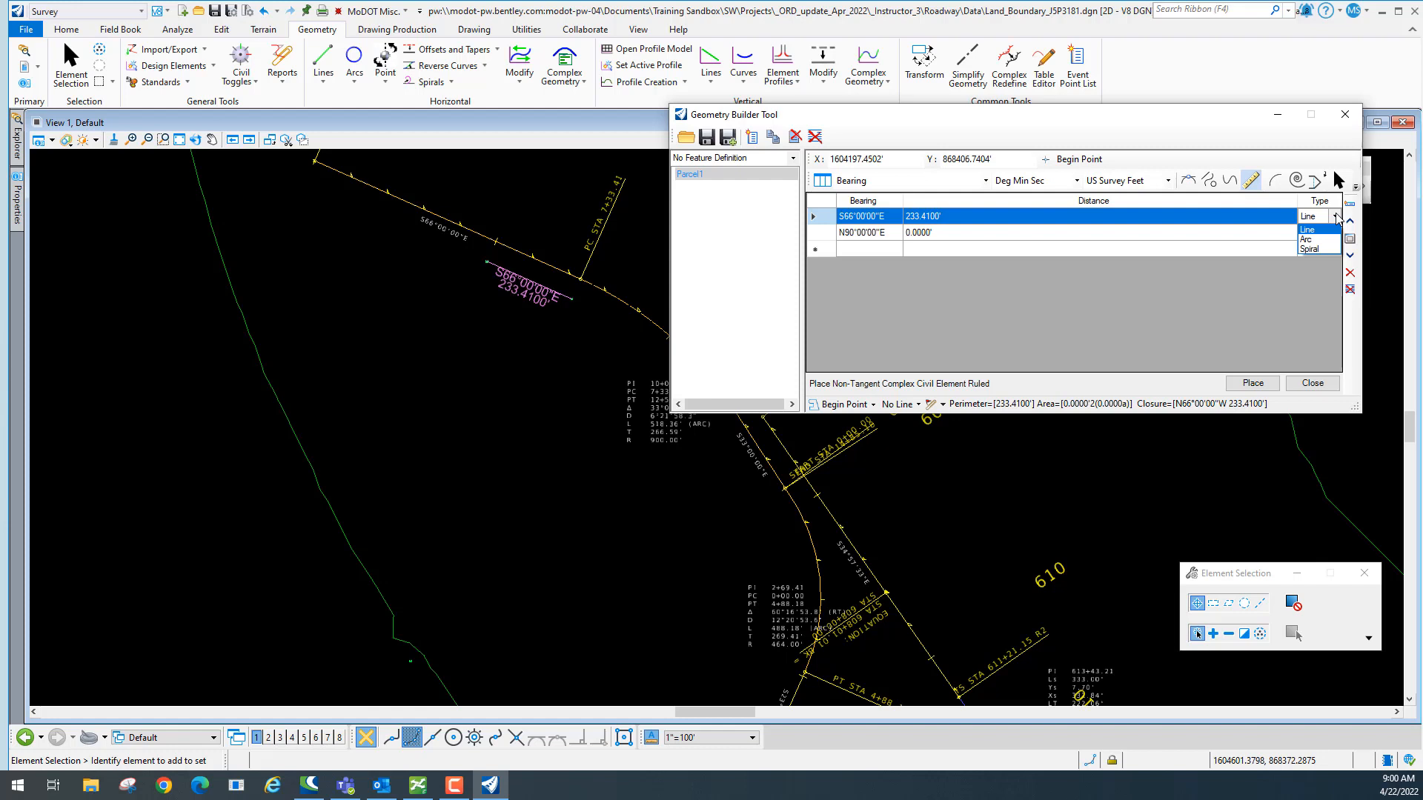
left_click(1336, 217)
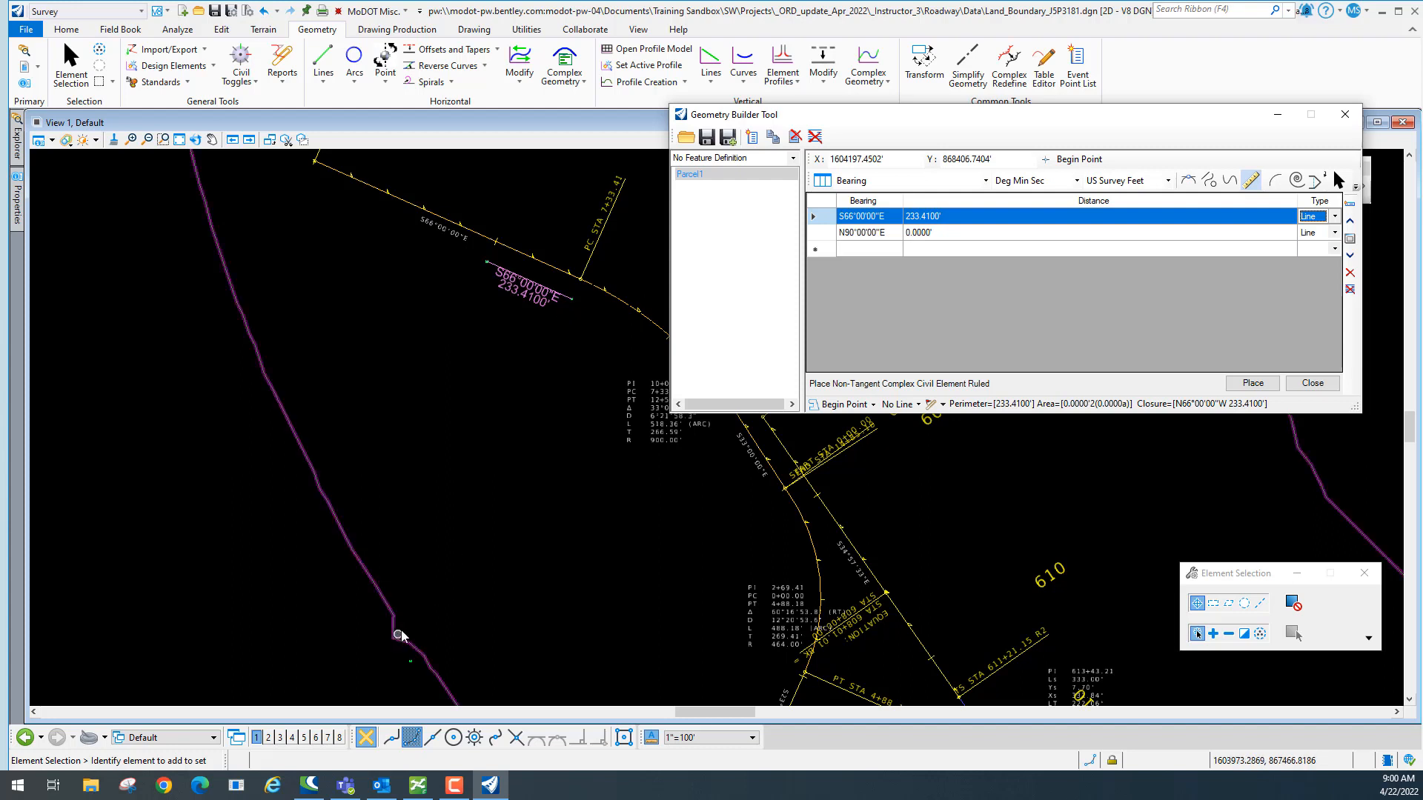
Enter the second line of Parcel1 with bearing S24W and distance 1000.
left_click(881, 233)
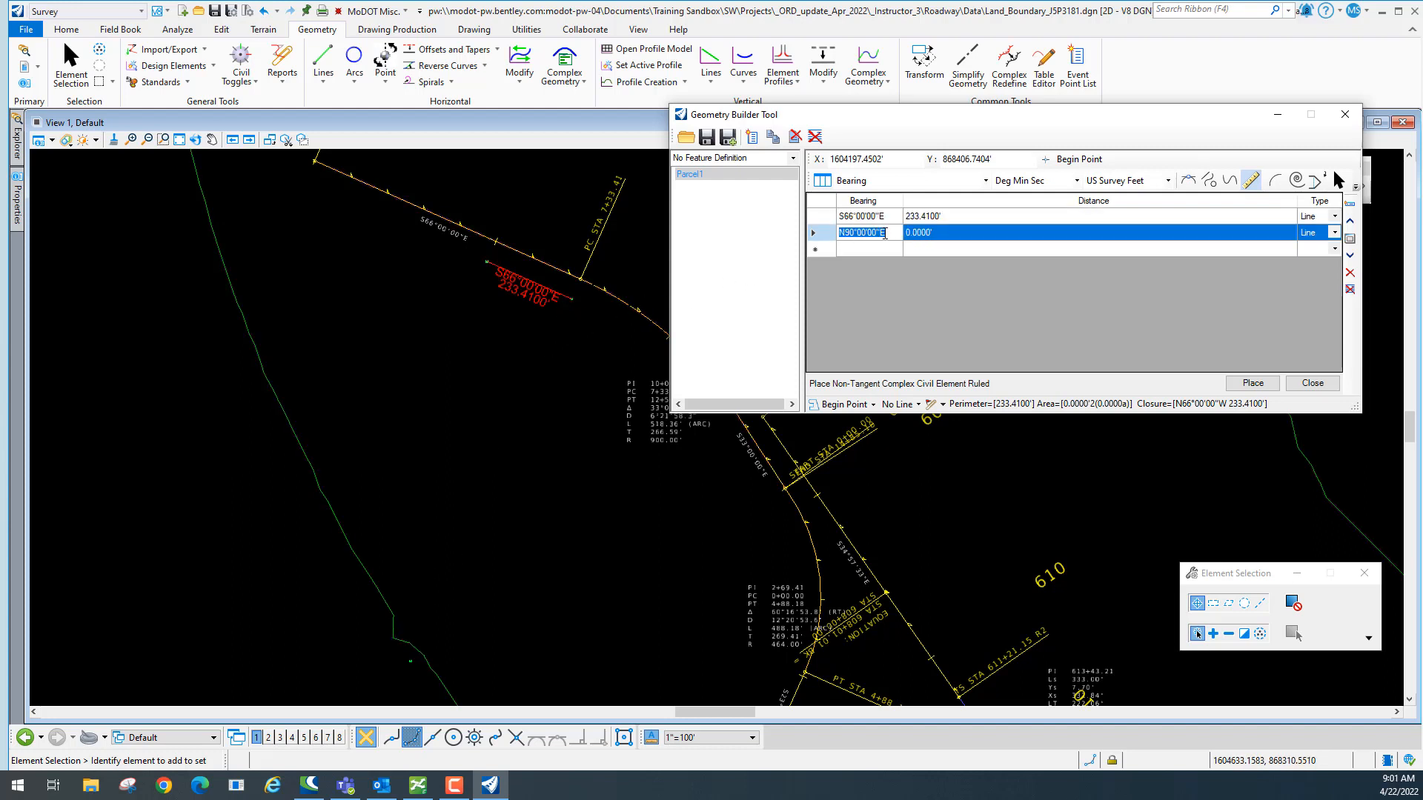
type("S24")
left_click(942, 234)
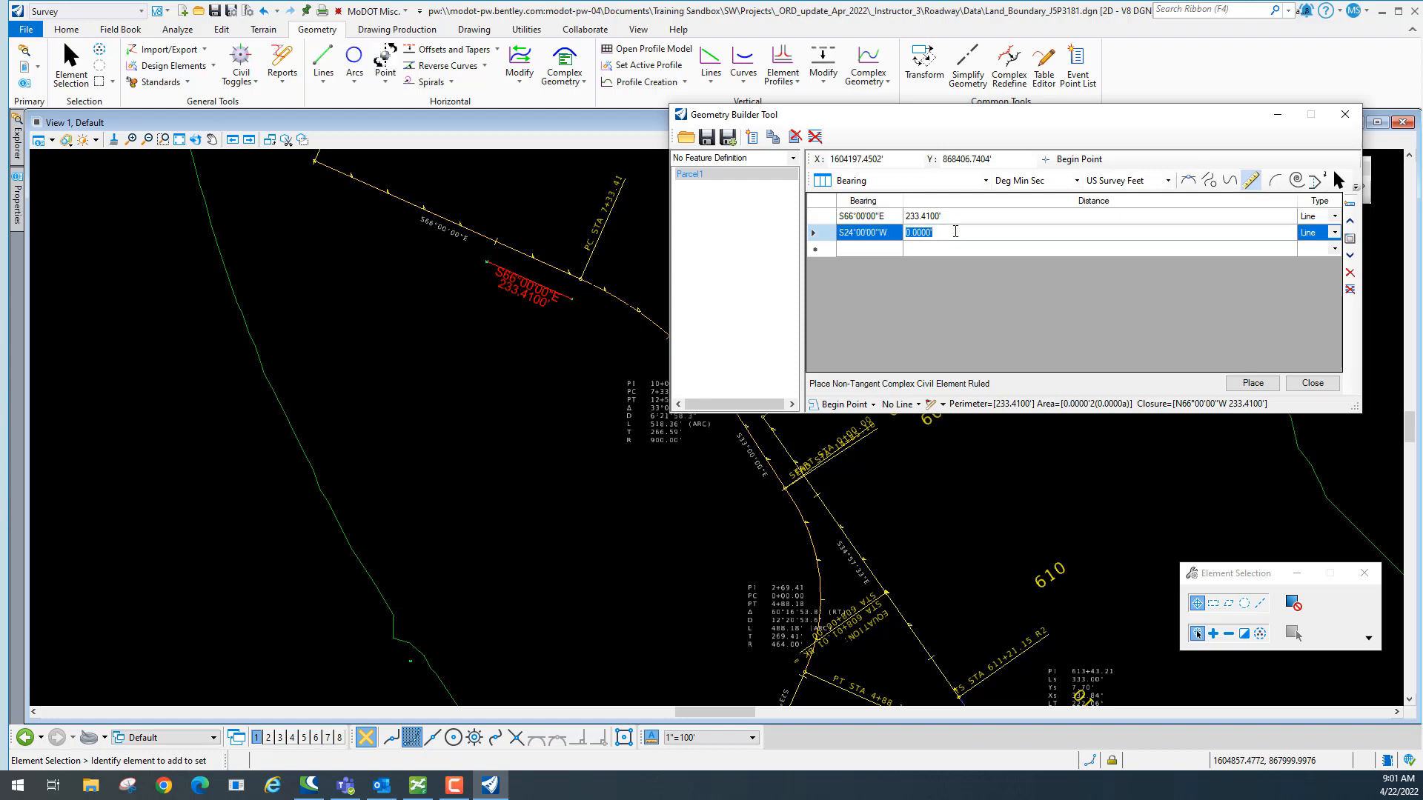
type("1000")
key("Return")
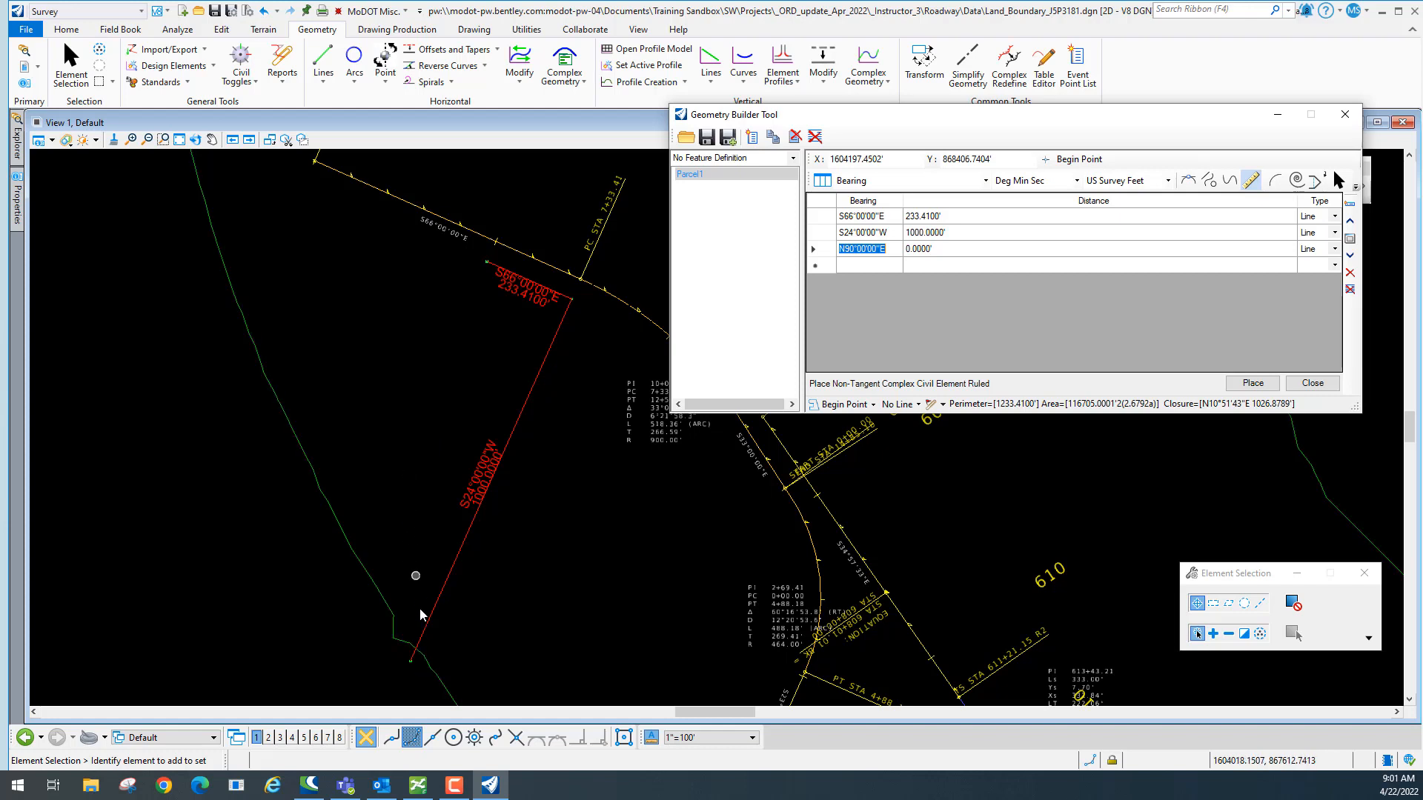
Enter the third line of Parcel1 with bearing N0°00'00"E and distance 600.
left_click(850, 249)
key("BackSpace")
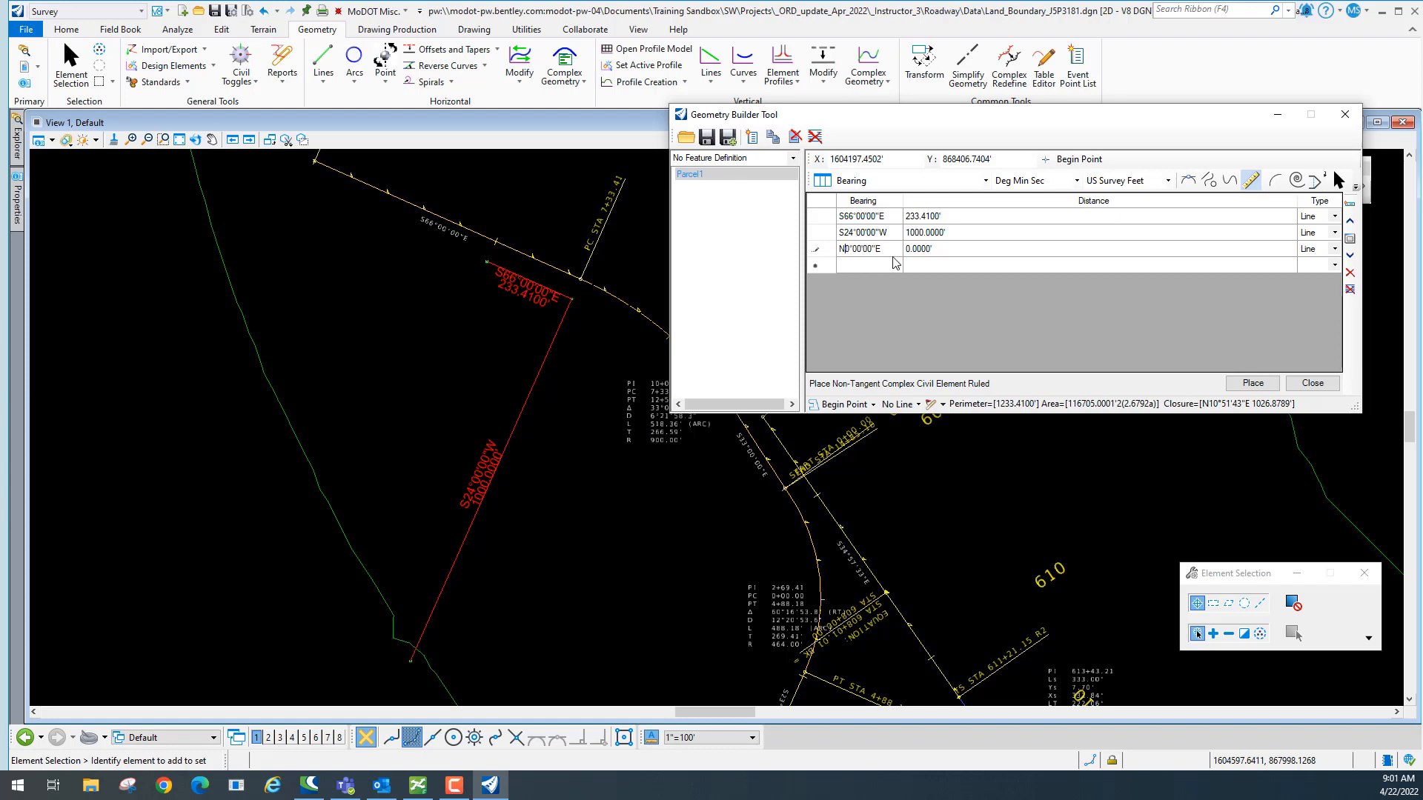
key("Tab")
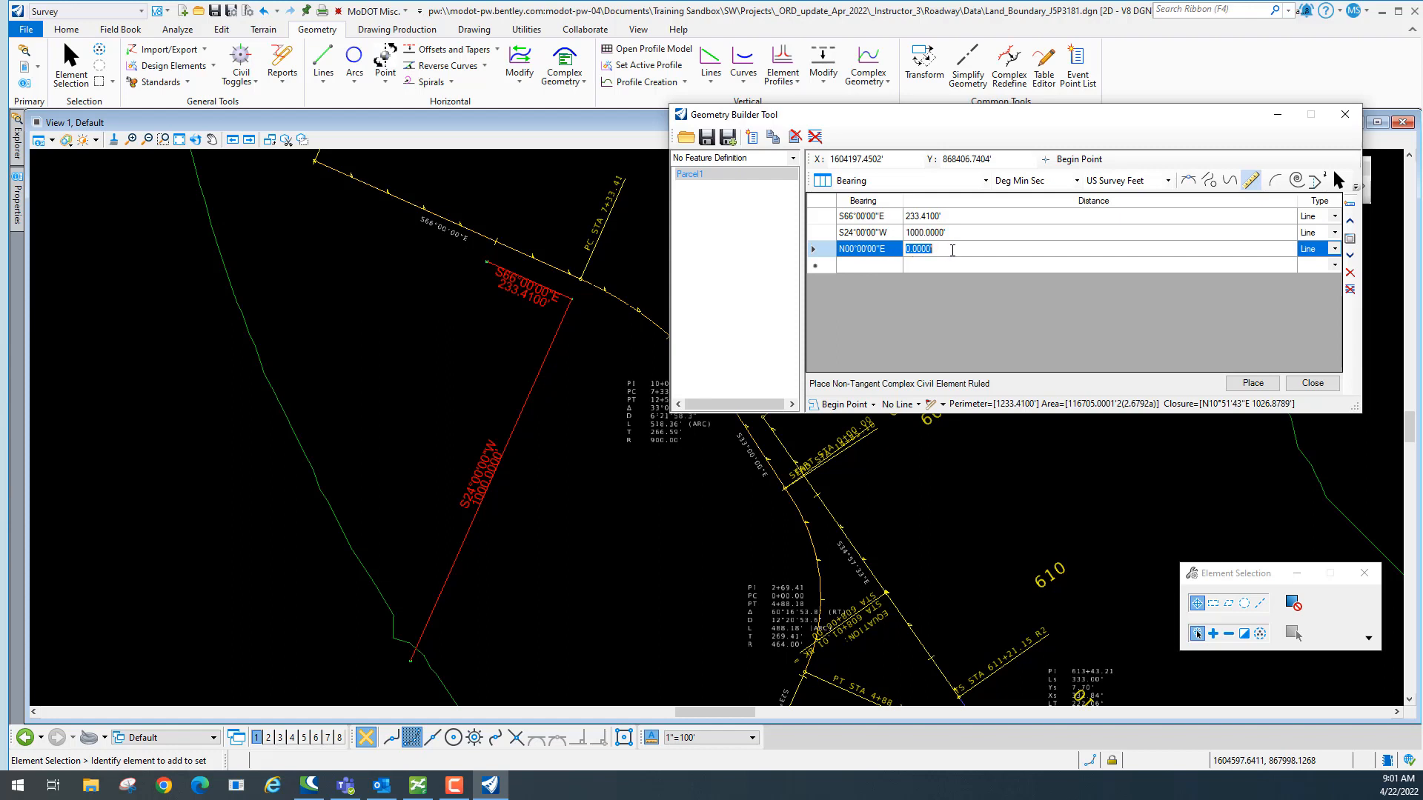
type("600")
key("Return")
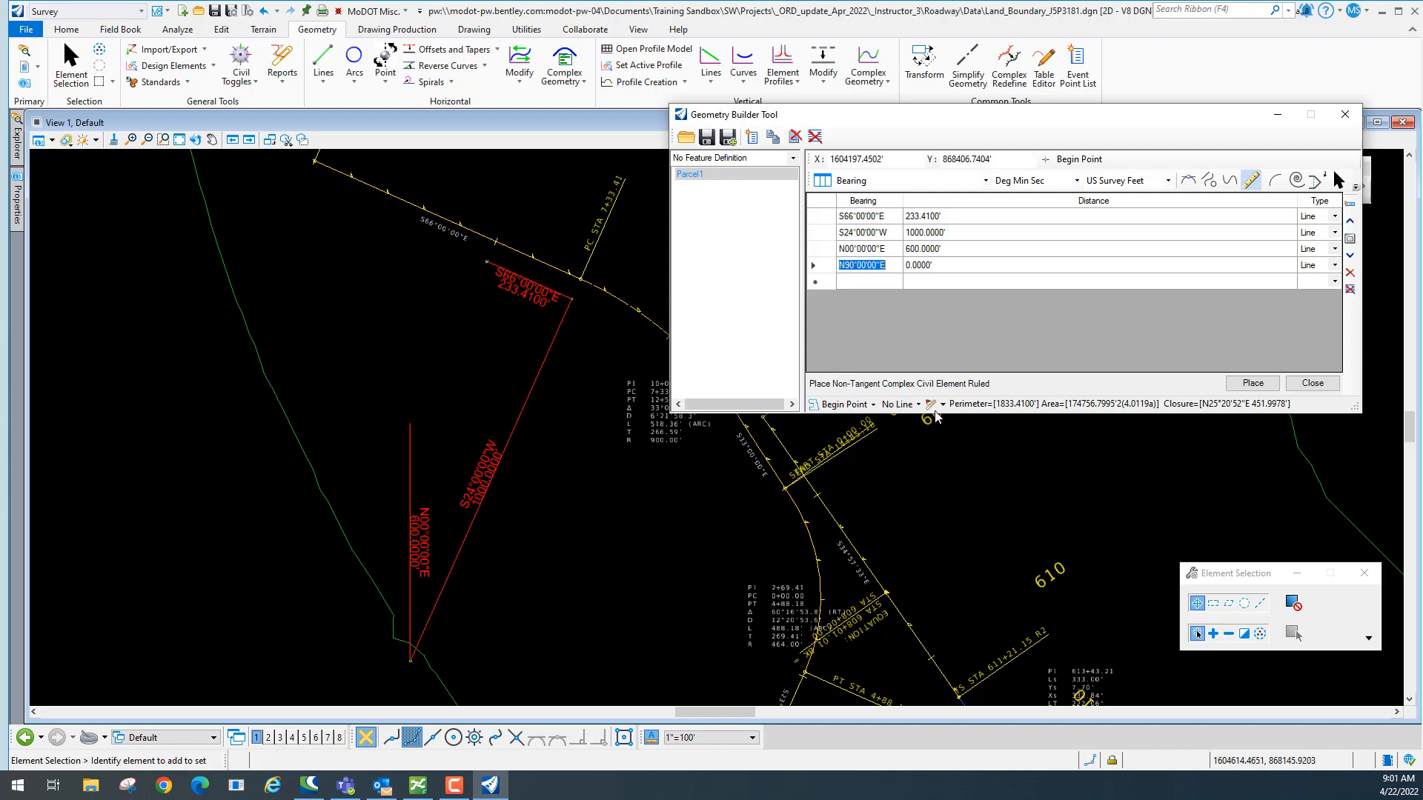
Add a closure line back to the begin point and place the Parcel1 boundary in the drawing.
left_click(872, 406)
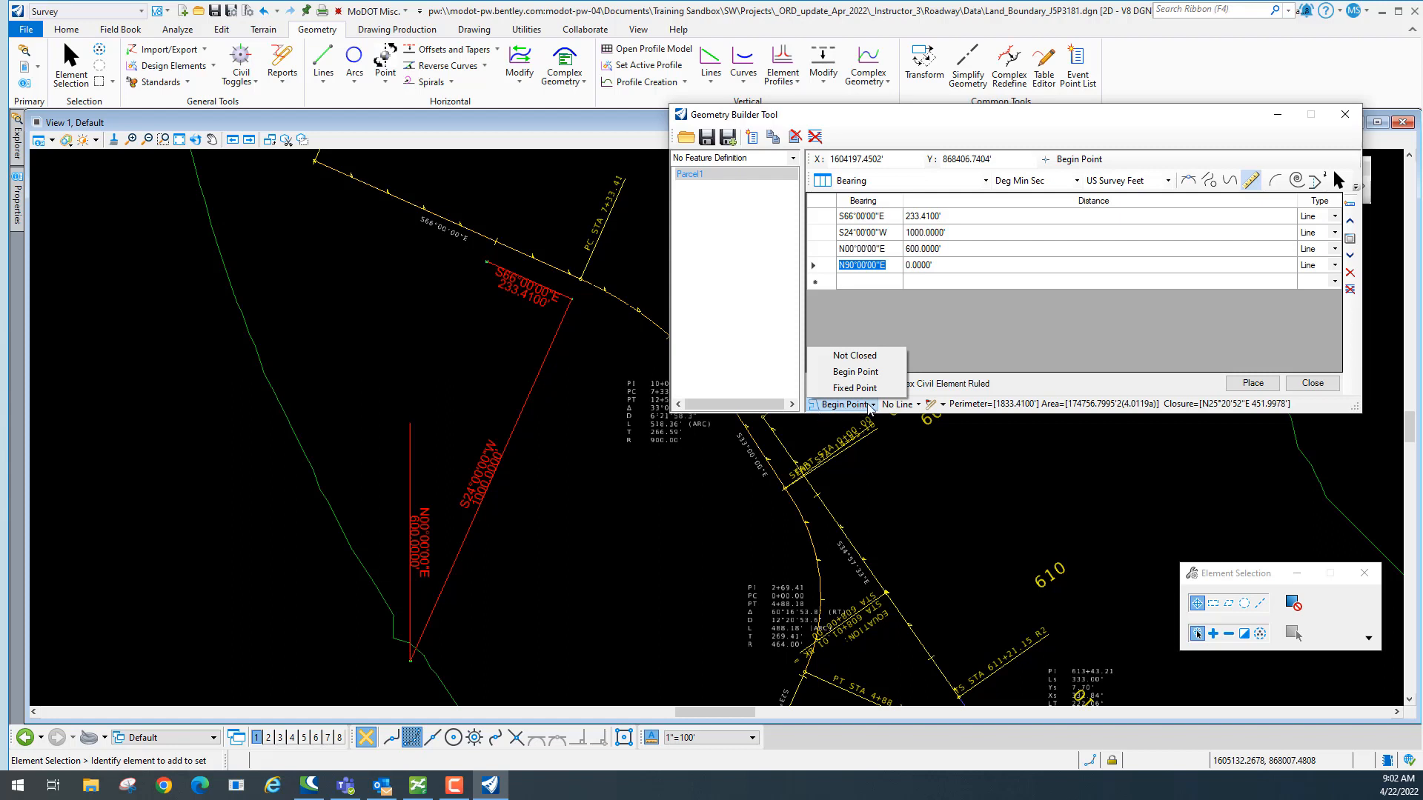
left_click(871, 407)
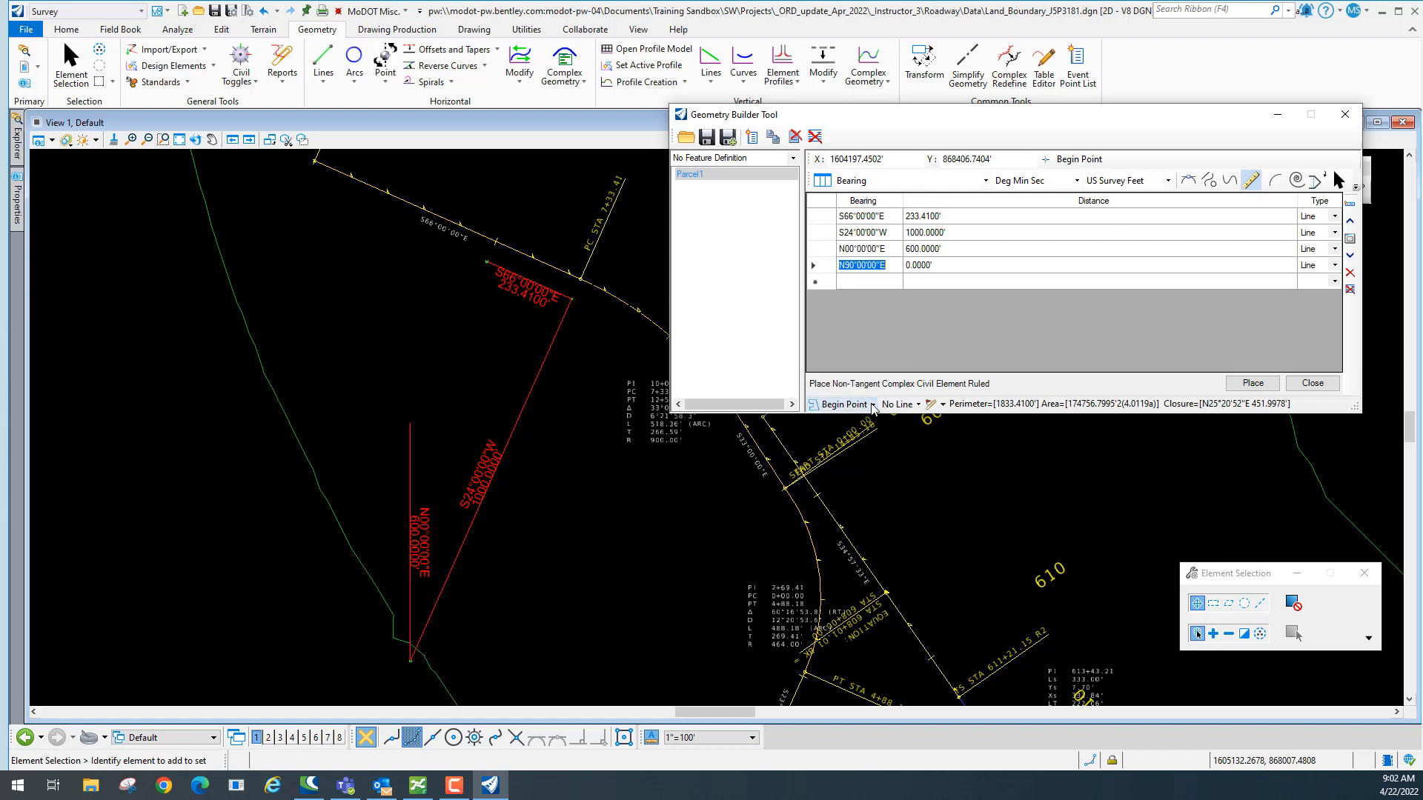
left_click(919, 407)
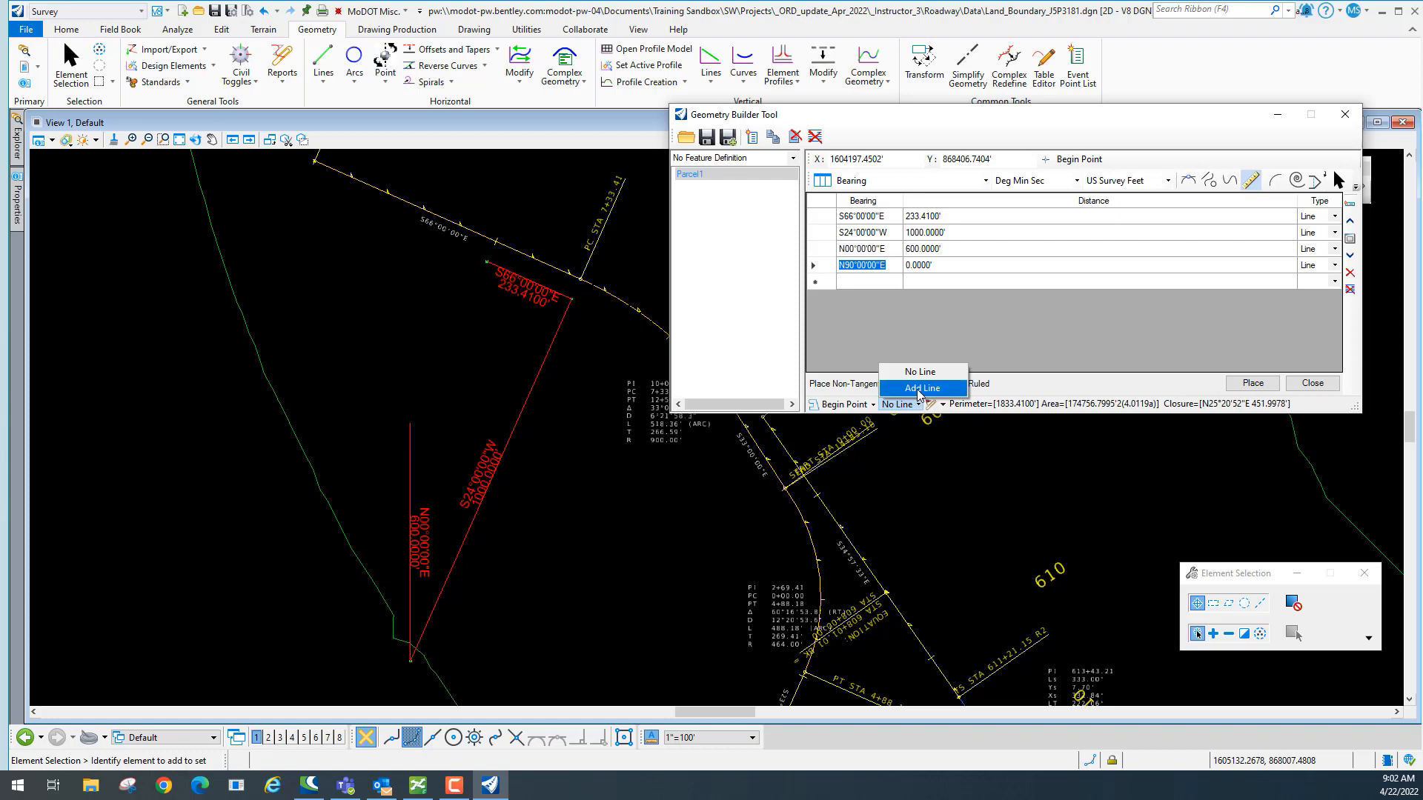
left_click(919, 390)
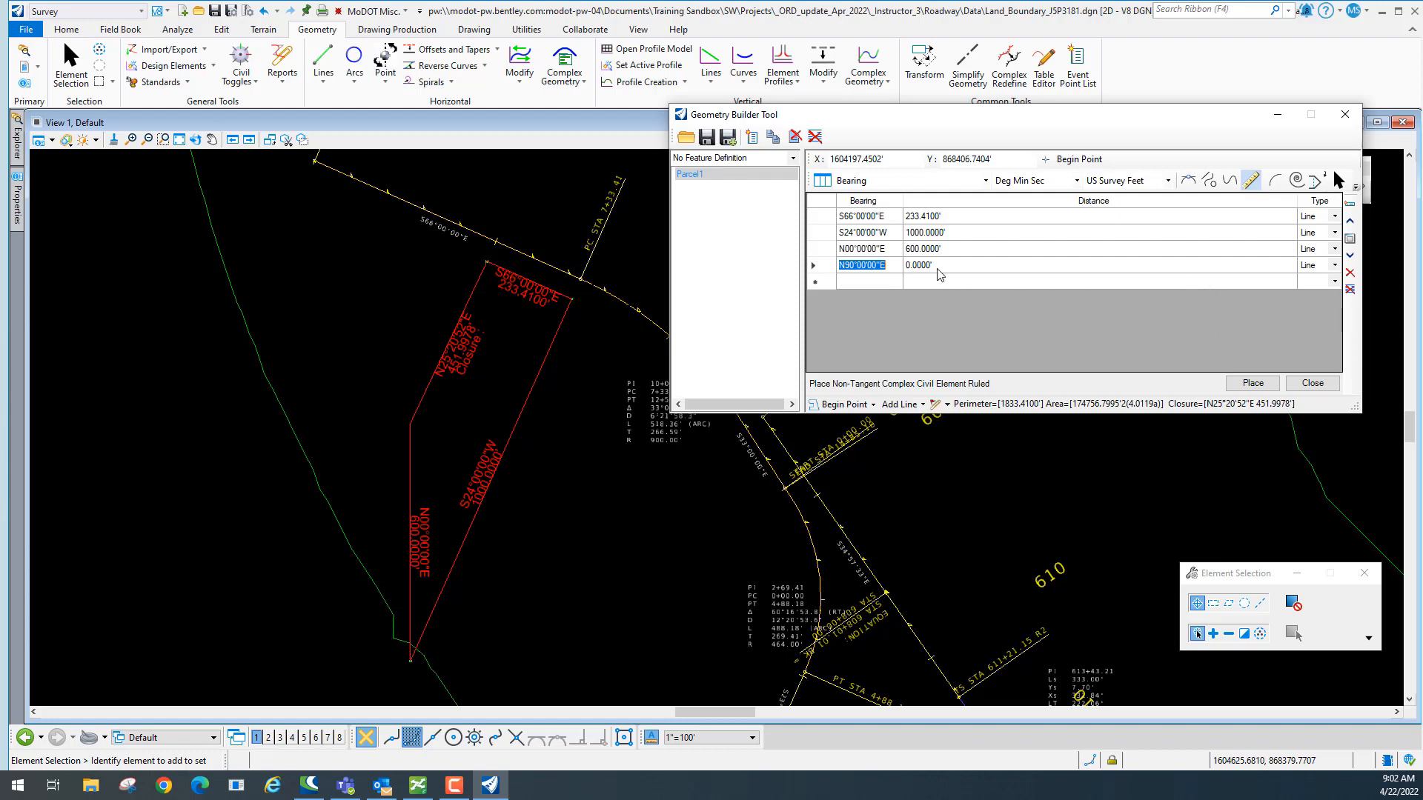
left_click(1253, 383)
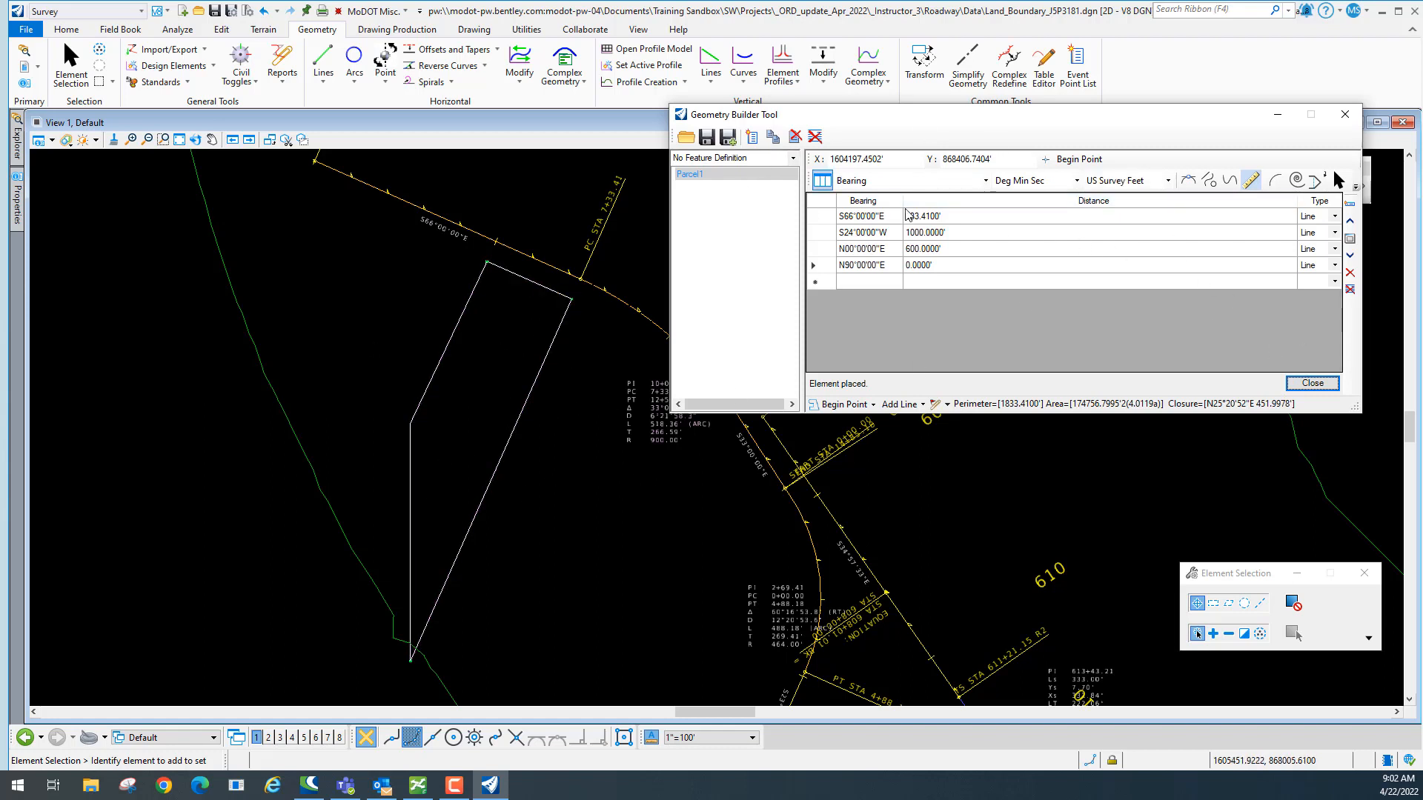
Close Geometry Builder, saving the Parcel1 geometry without a wizard as Parcel1.XML in the Data folder, and check the file in.
left_click(1312, 383)
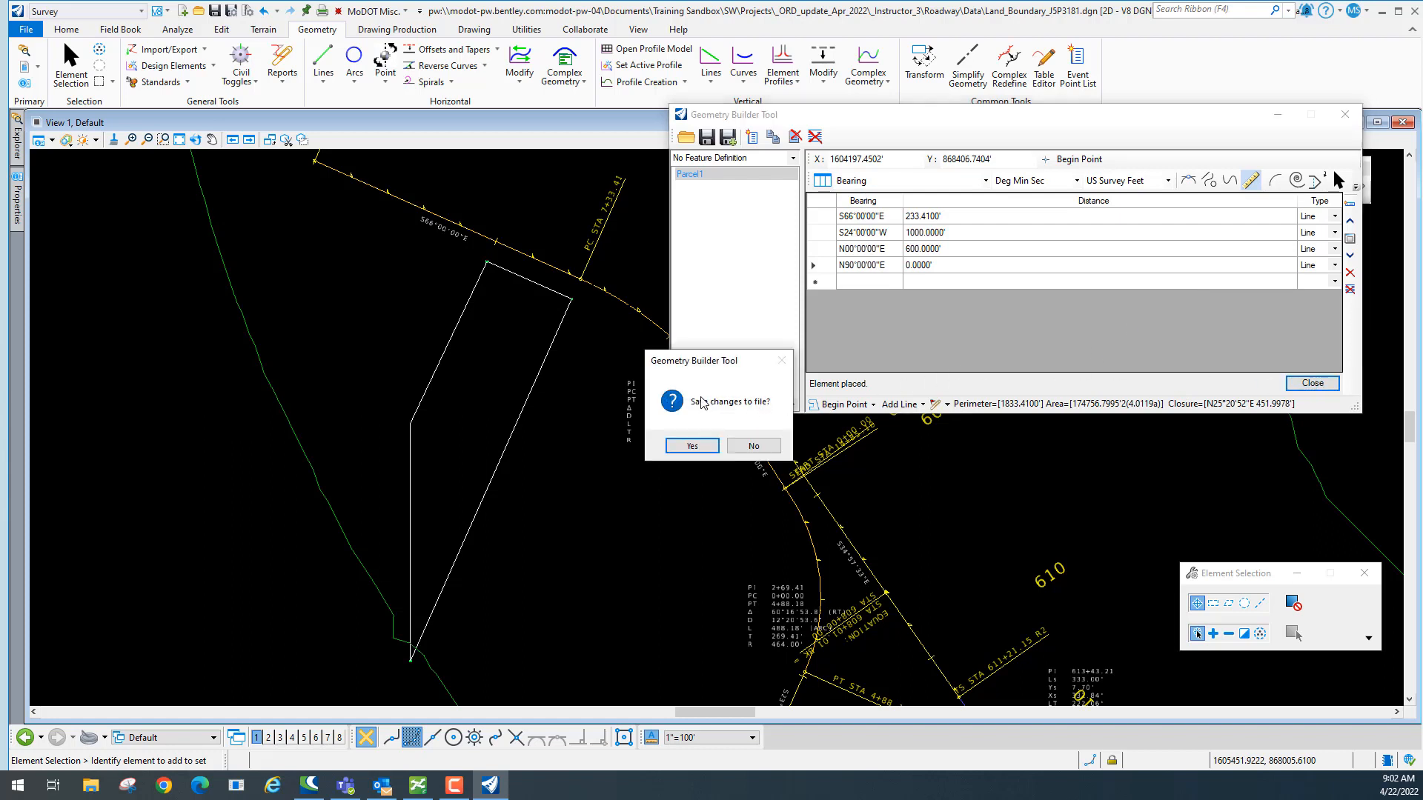
left_click(692, 447)
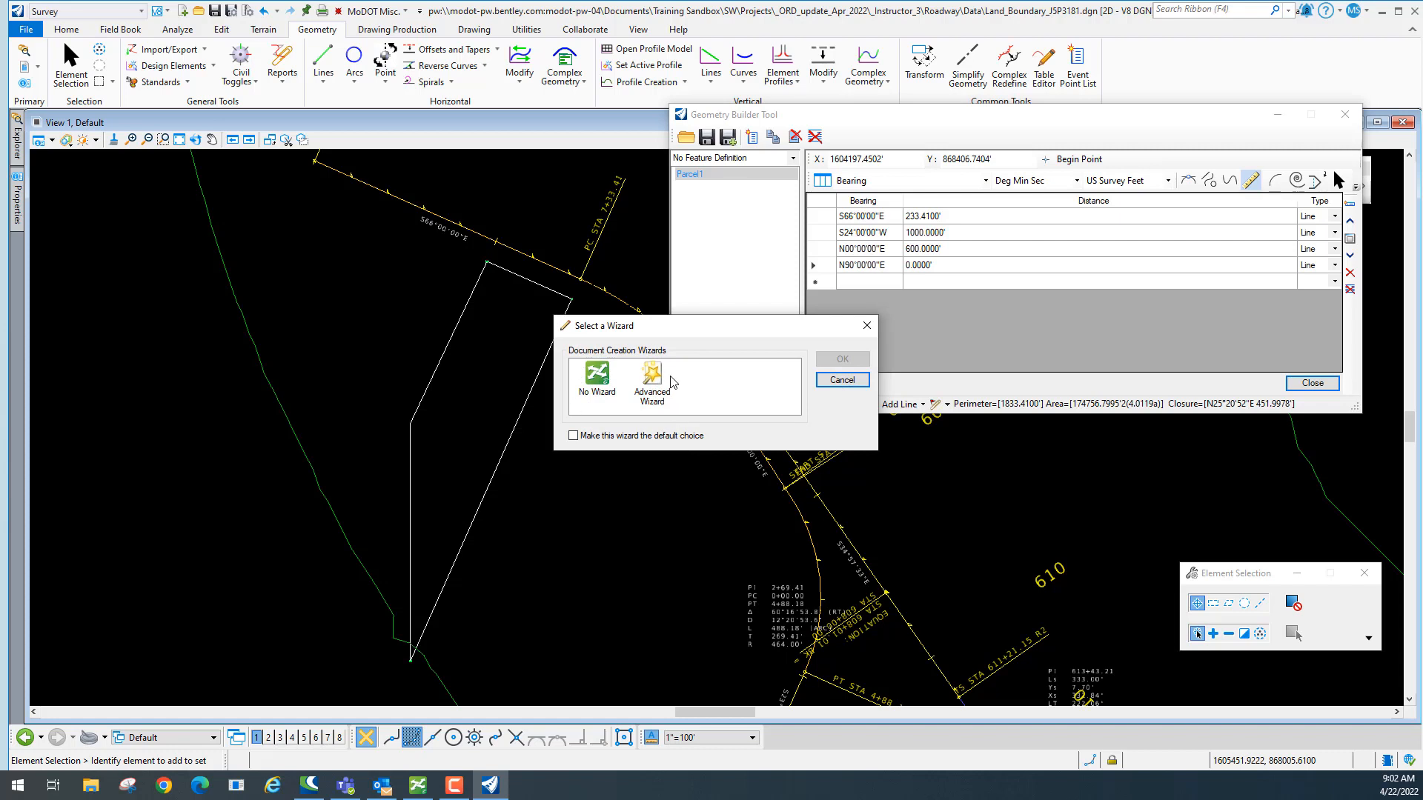
left_click(597, 374)
left_click(841, 359)
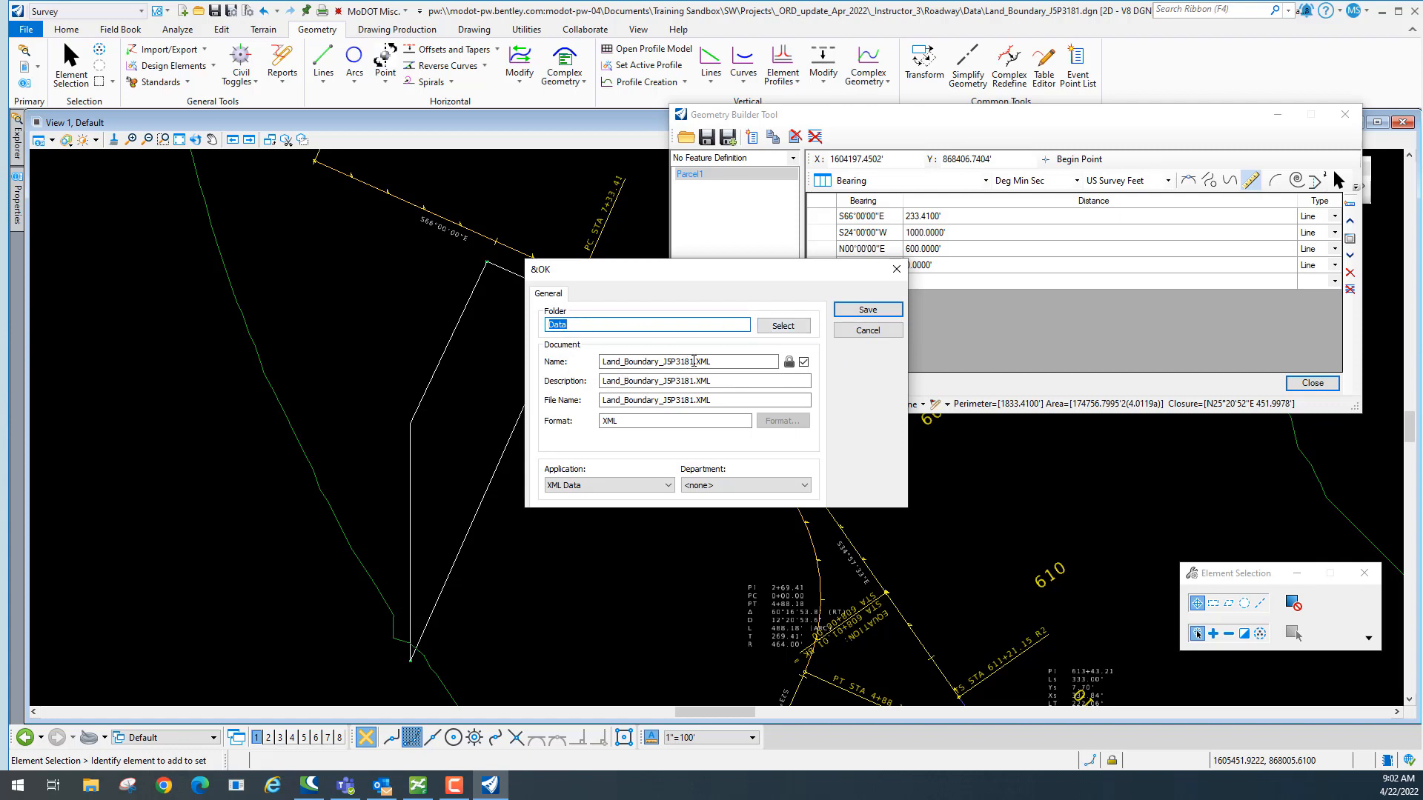
left_click_drag(694, 362, 598, 362)
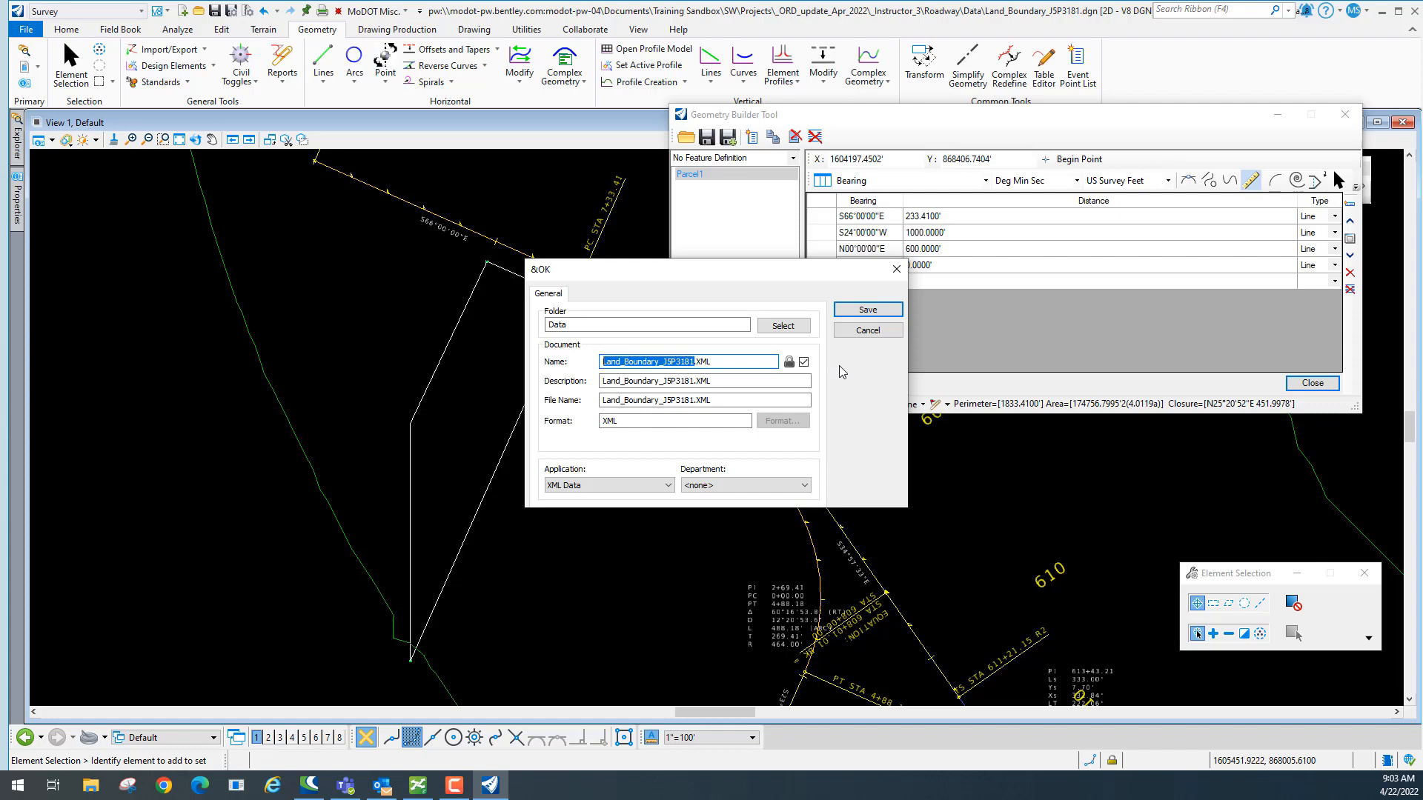
type("Parc")
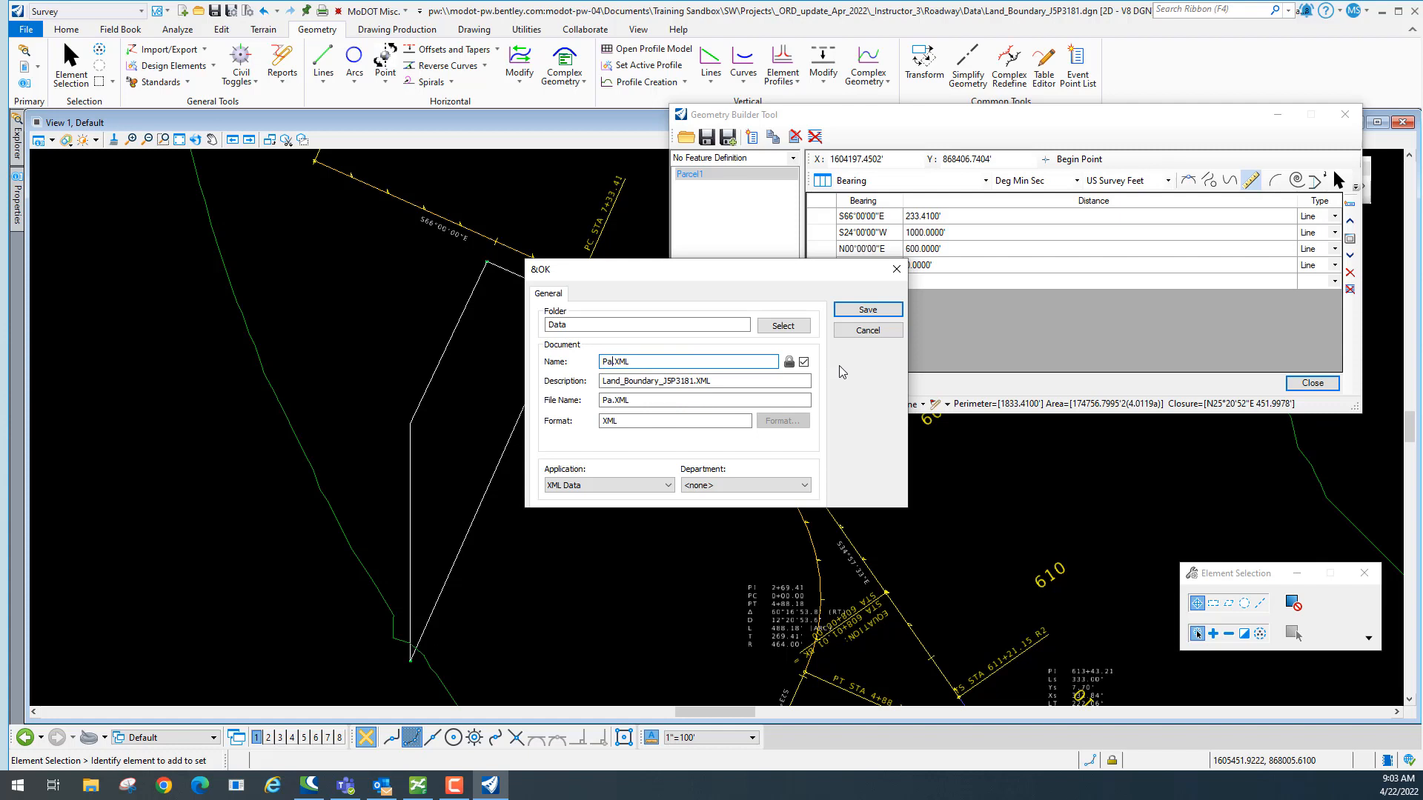
type("el1")
left_click(865, 312)
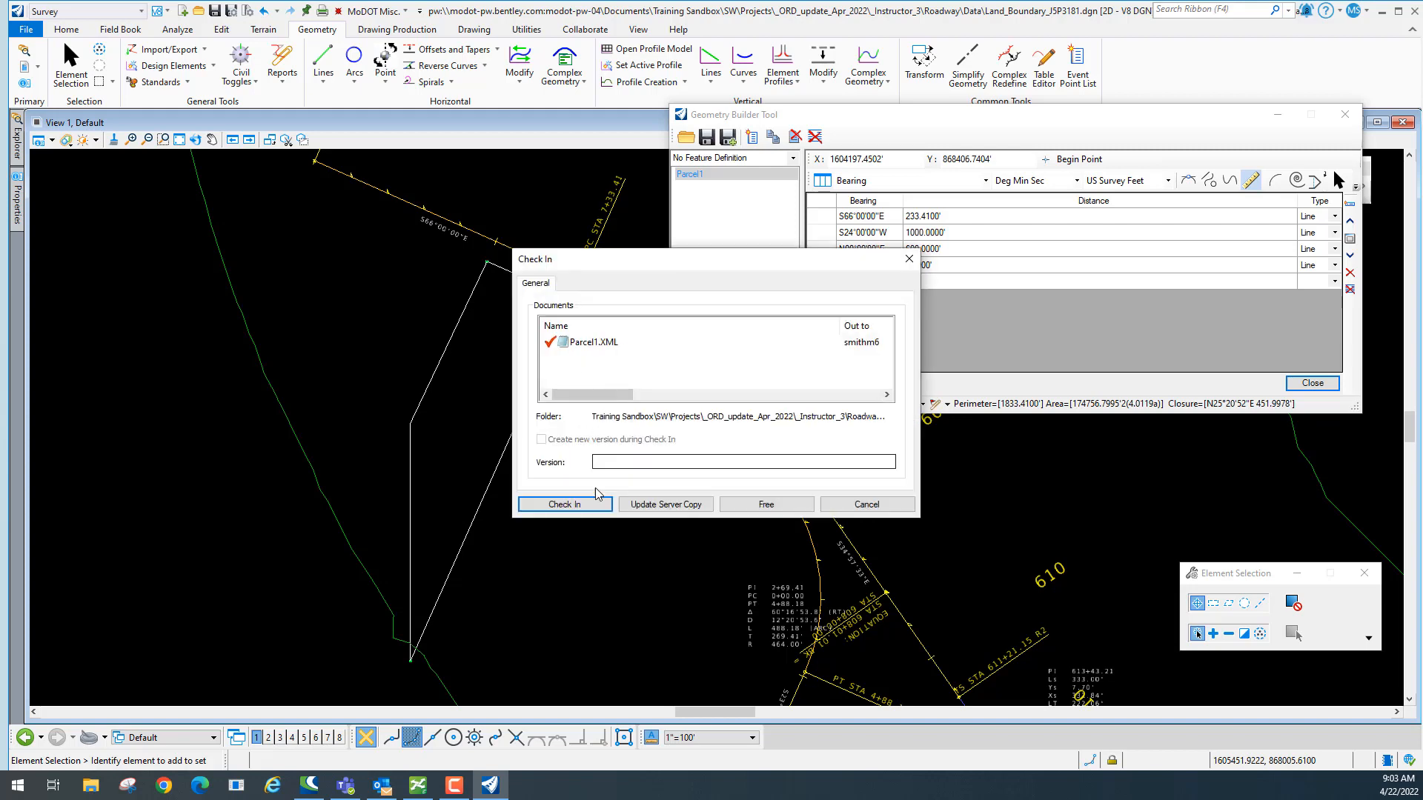
left_click(586, 507)
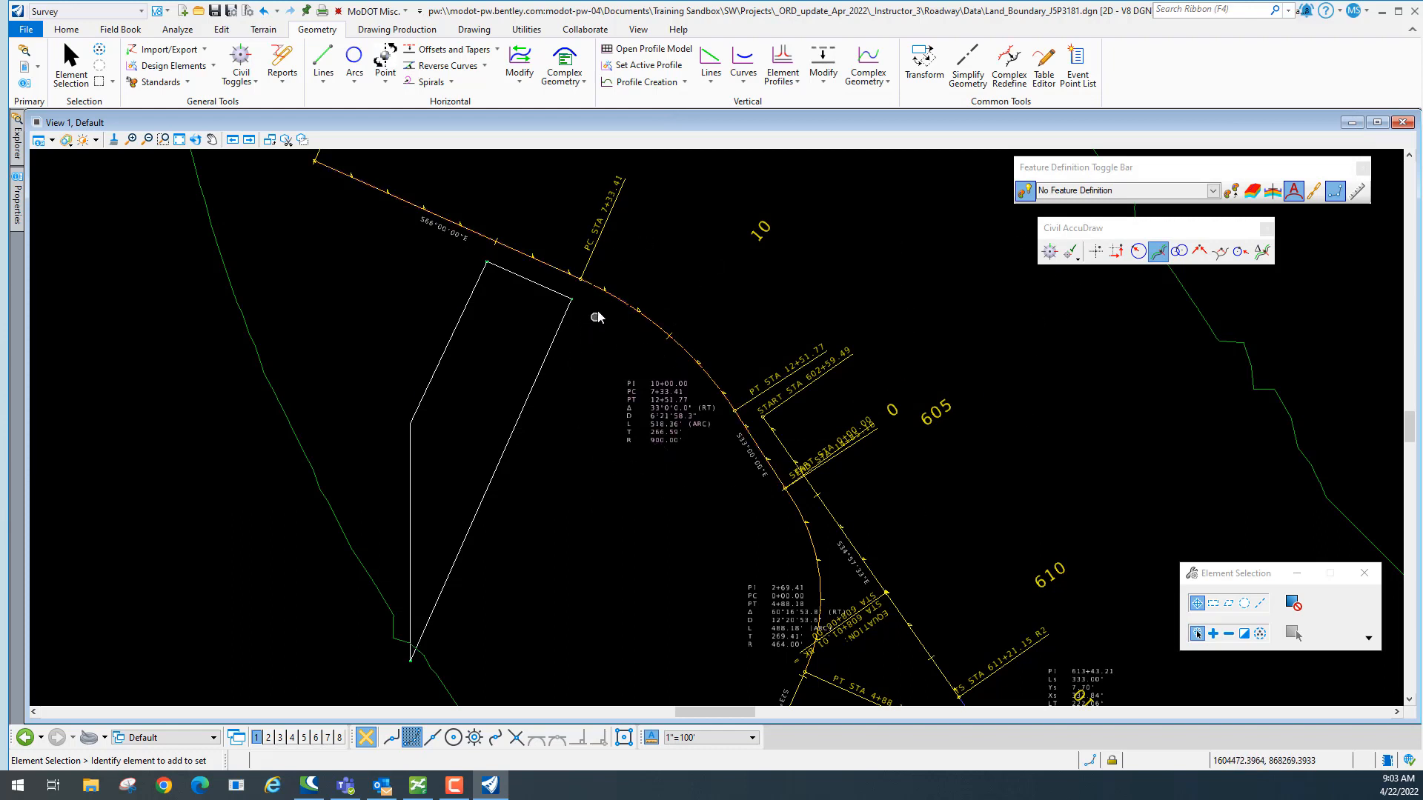
Reopen Geometry Builder and browse for a saved file in Training Sandbox/SW/Projects/_ORD_update_Apr_2022/_Instructor_3/Roadway/Data.
left_click(582, 84)
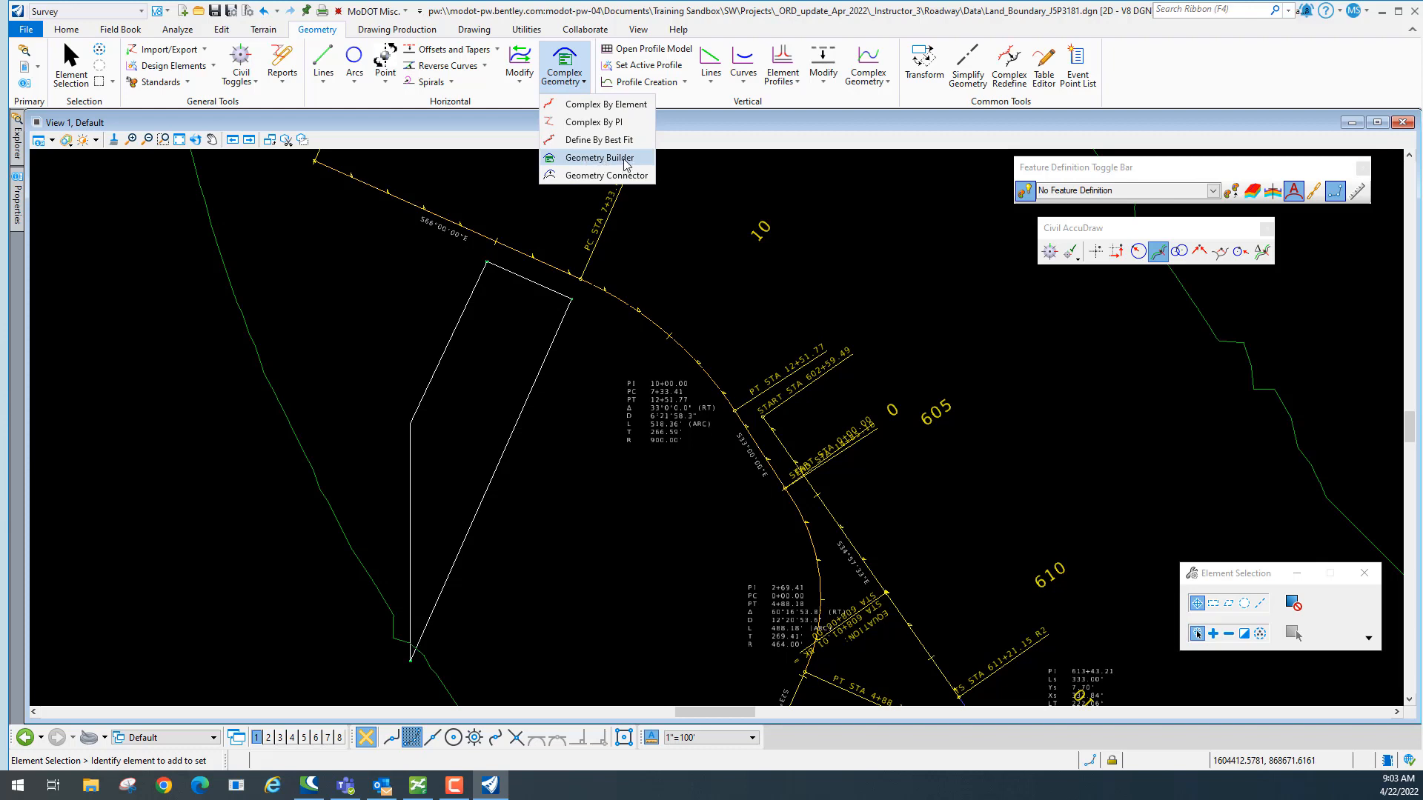
left_click(599, 158)
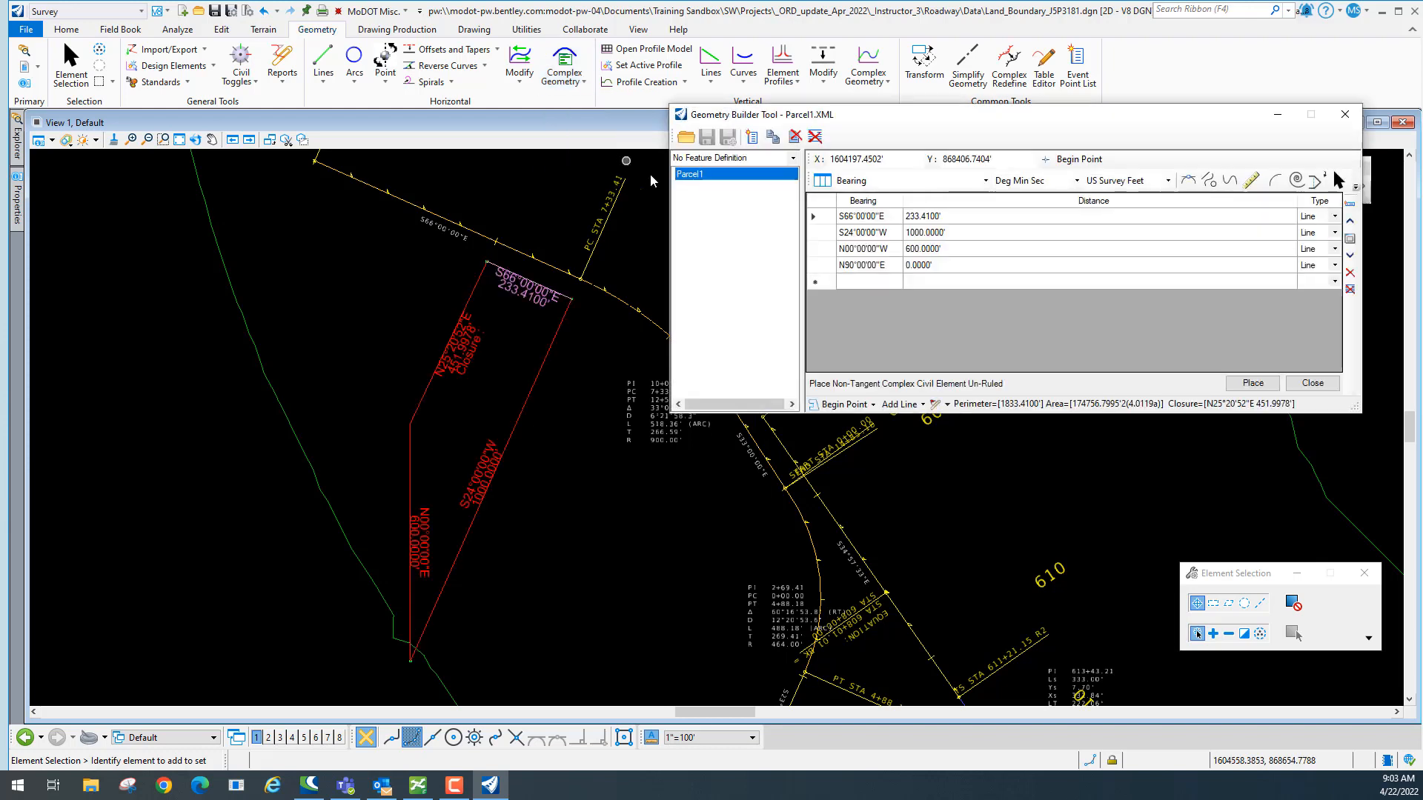
left_click(687, 139)
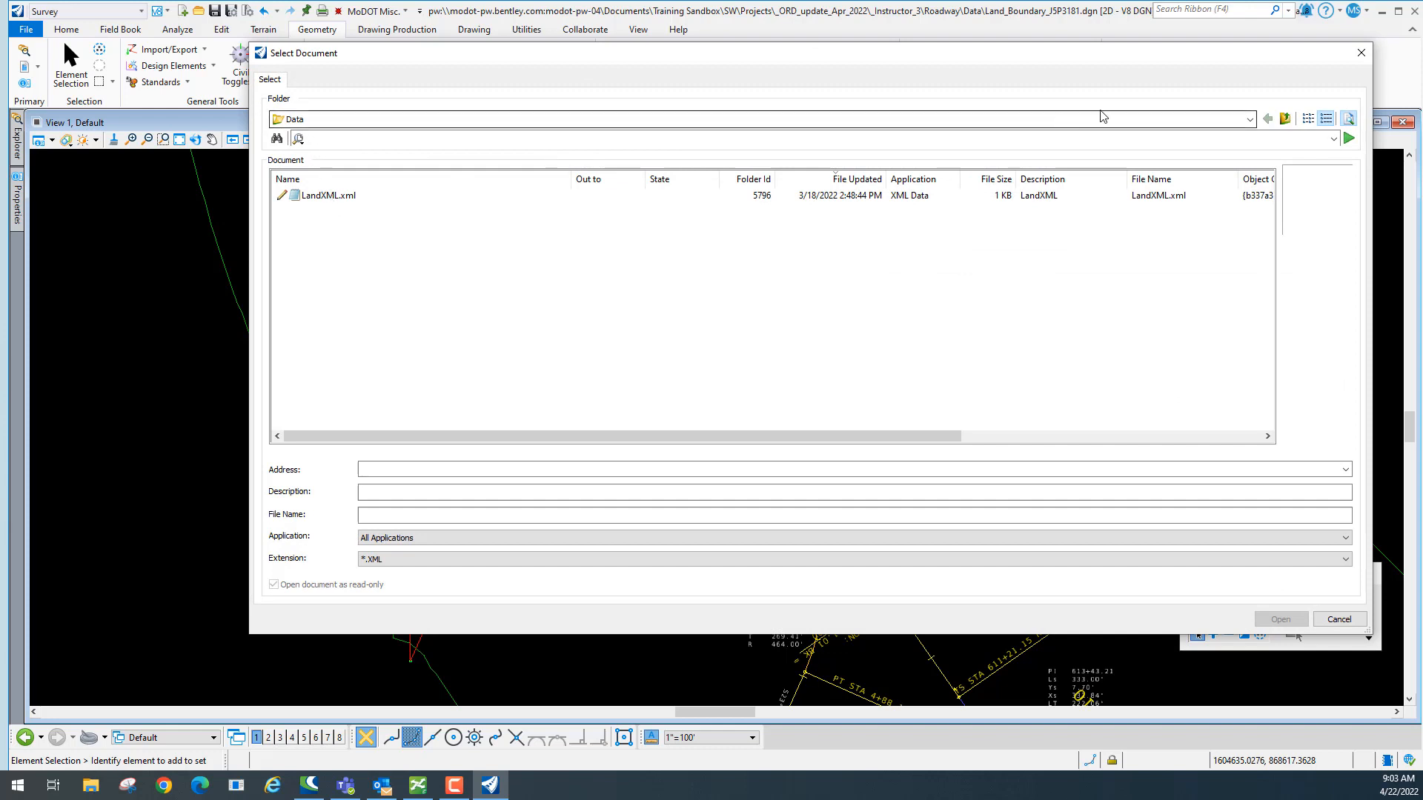
left_click(1250, 120)
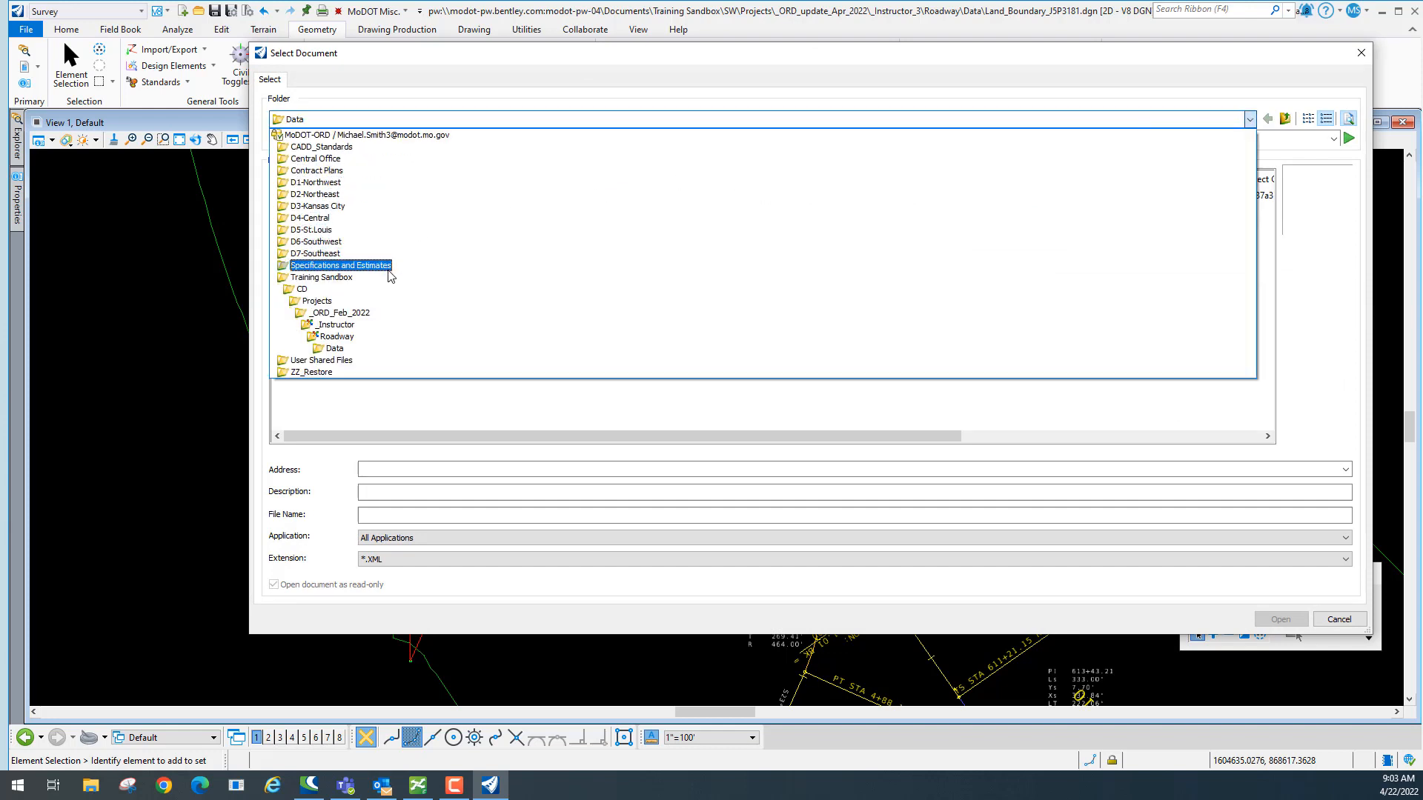
left_click(328, 278)
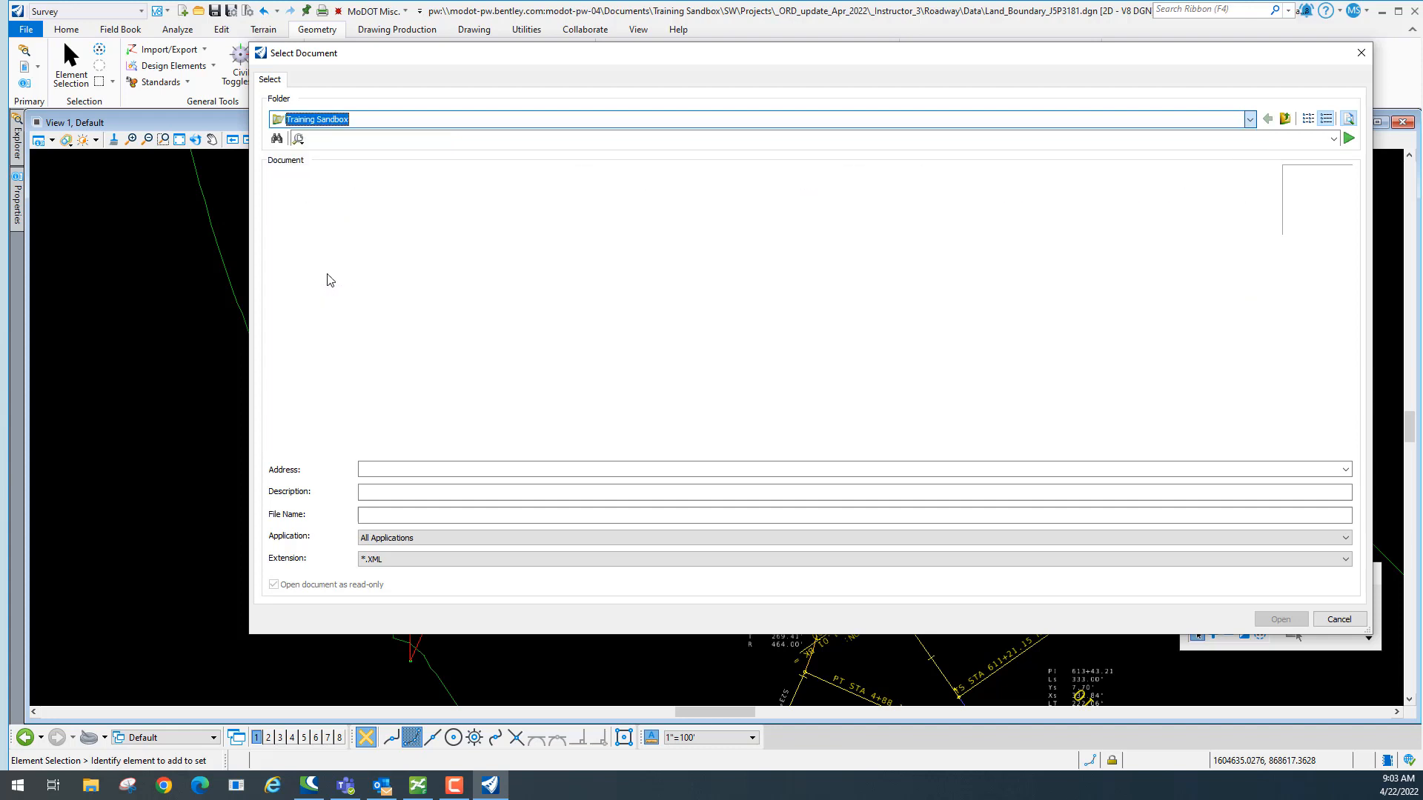
double_click(304, 294)
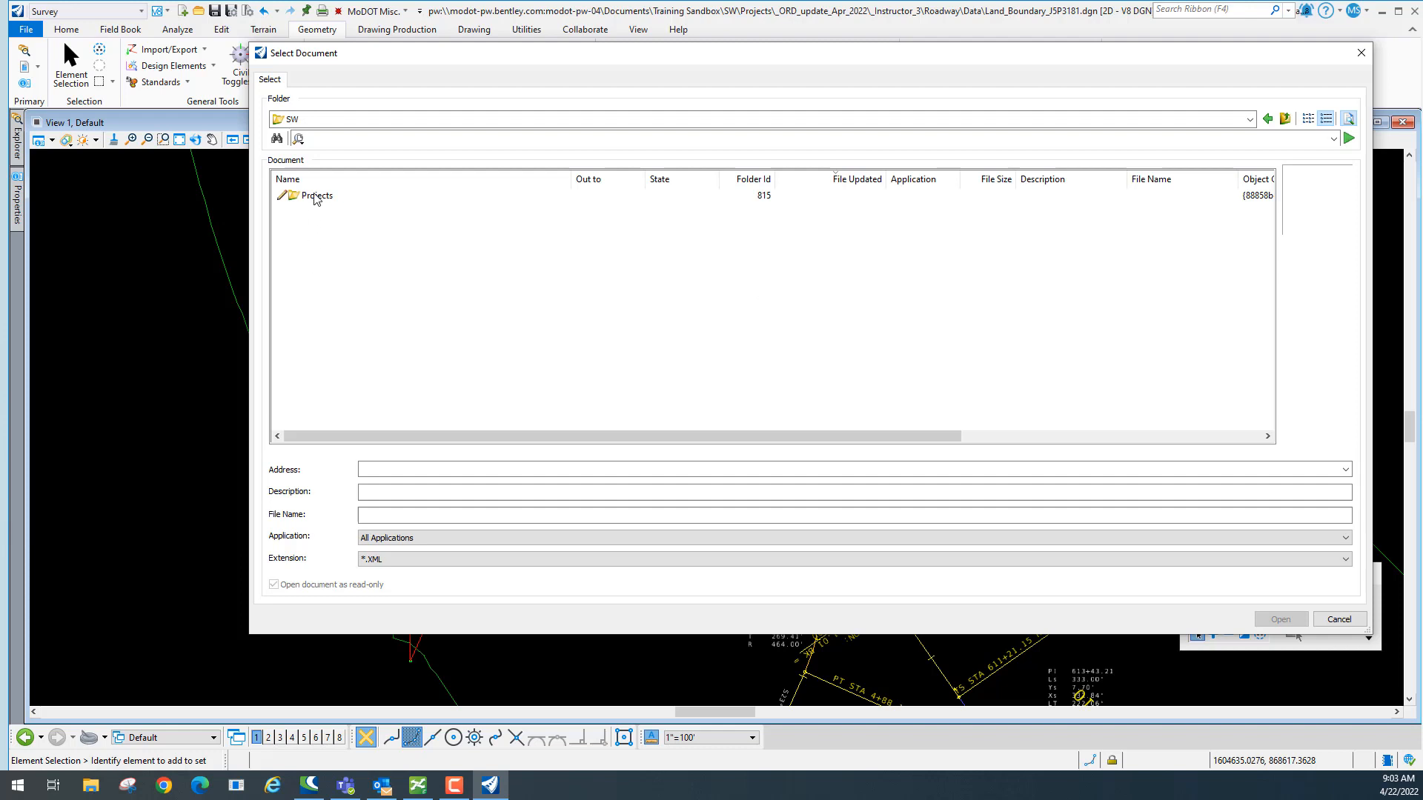
double_click(315, 197)
double_click(315, 195)
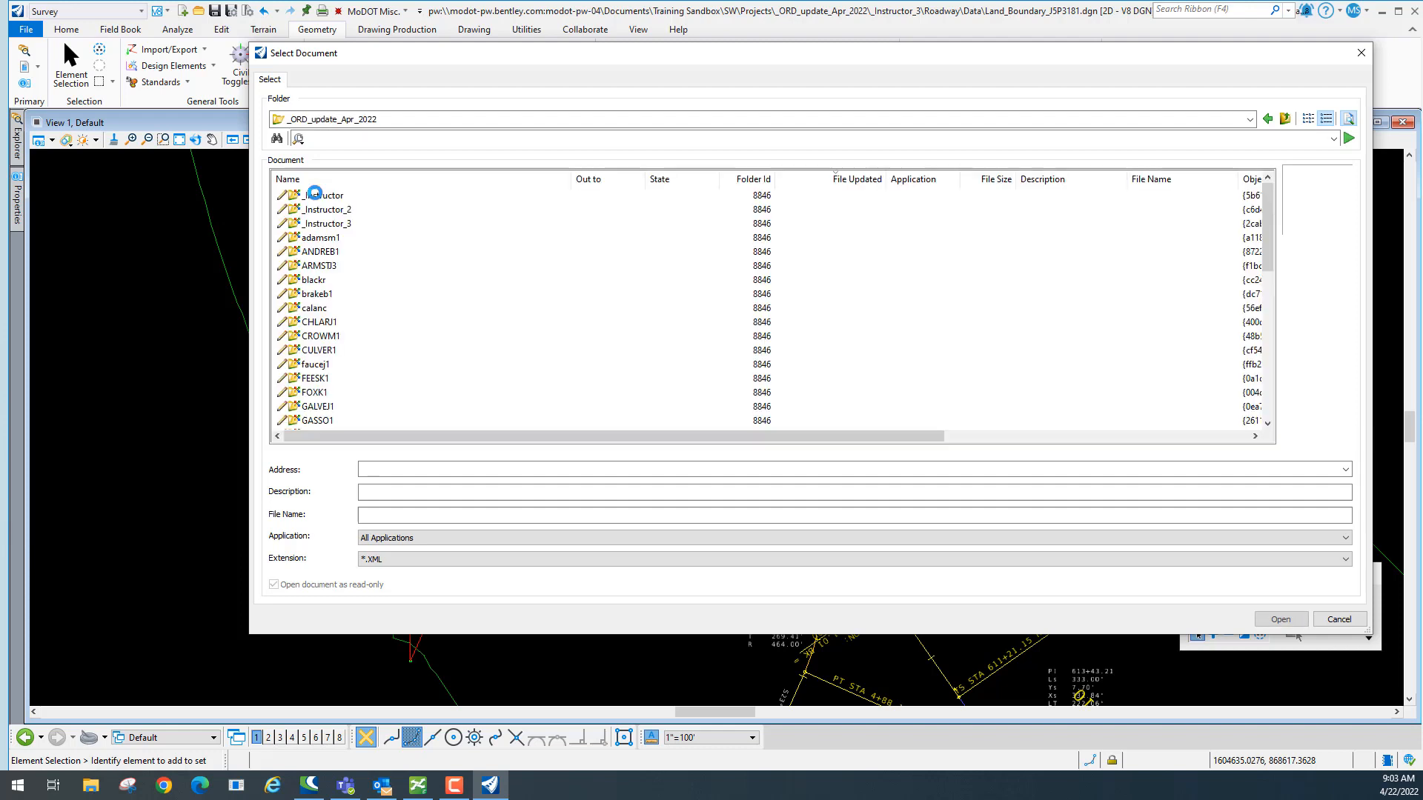
double_click(325, 225)
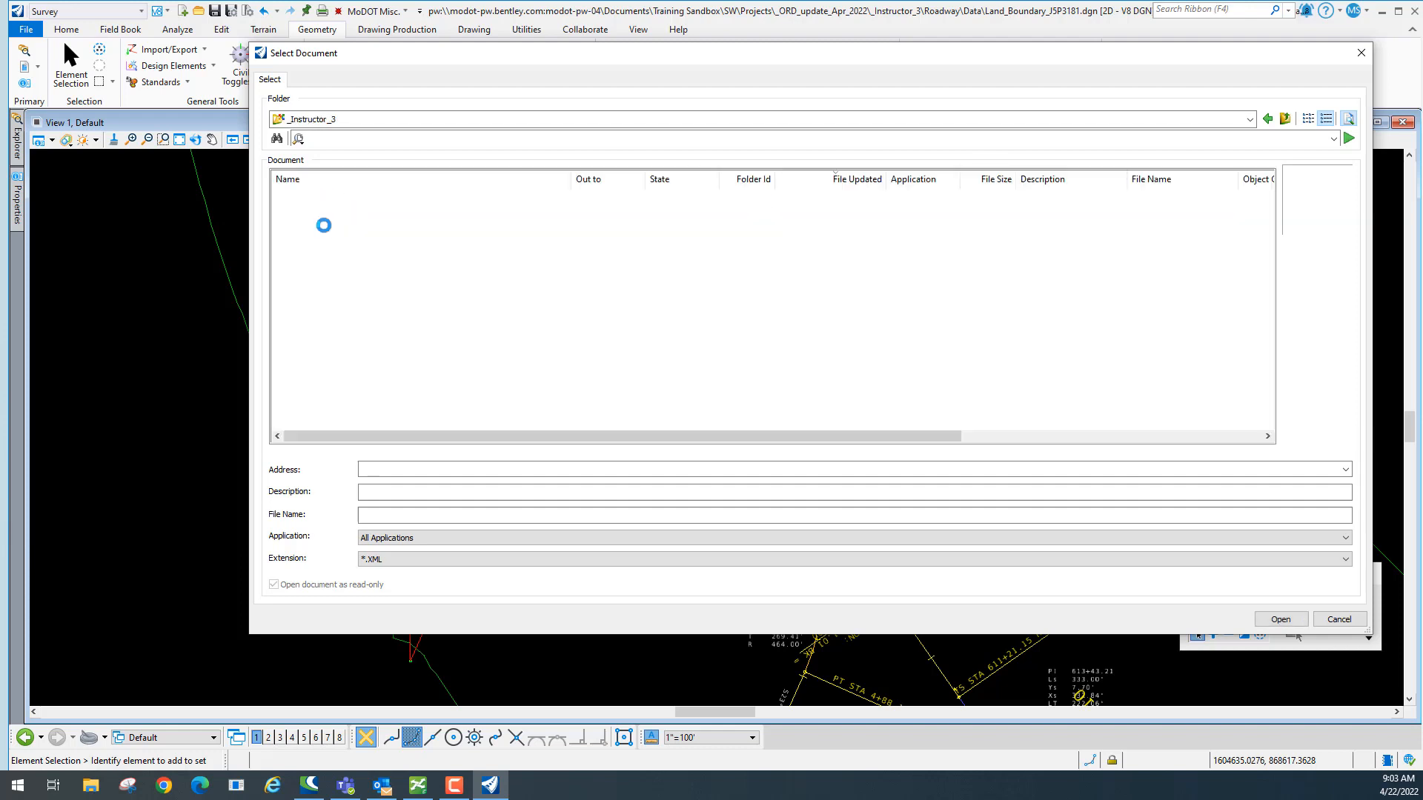
double_click(326, 210)
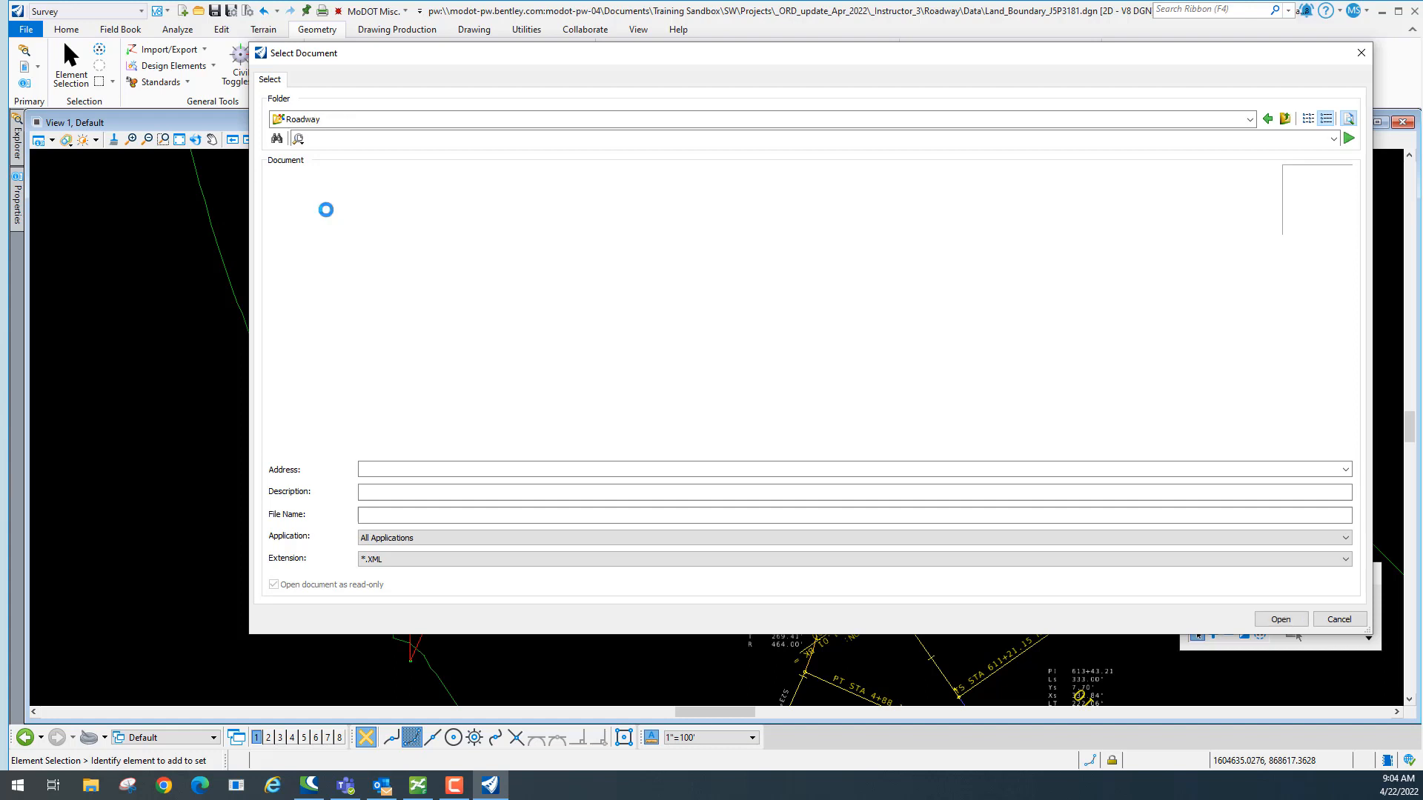
double_click(311, 197)
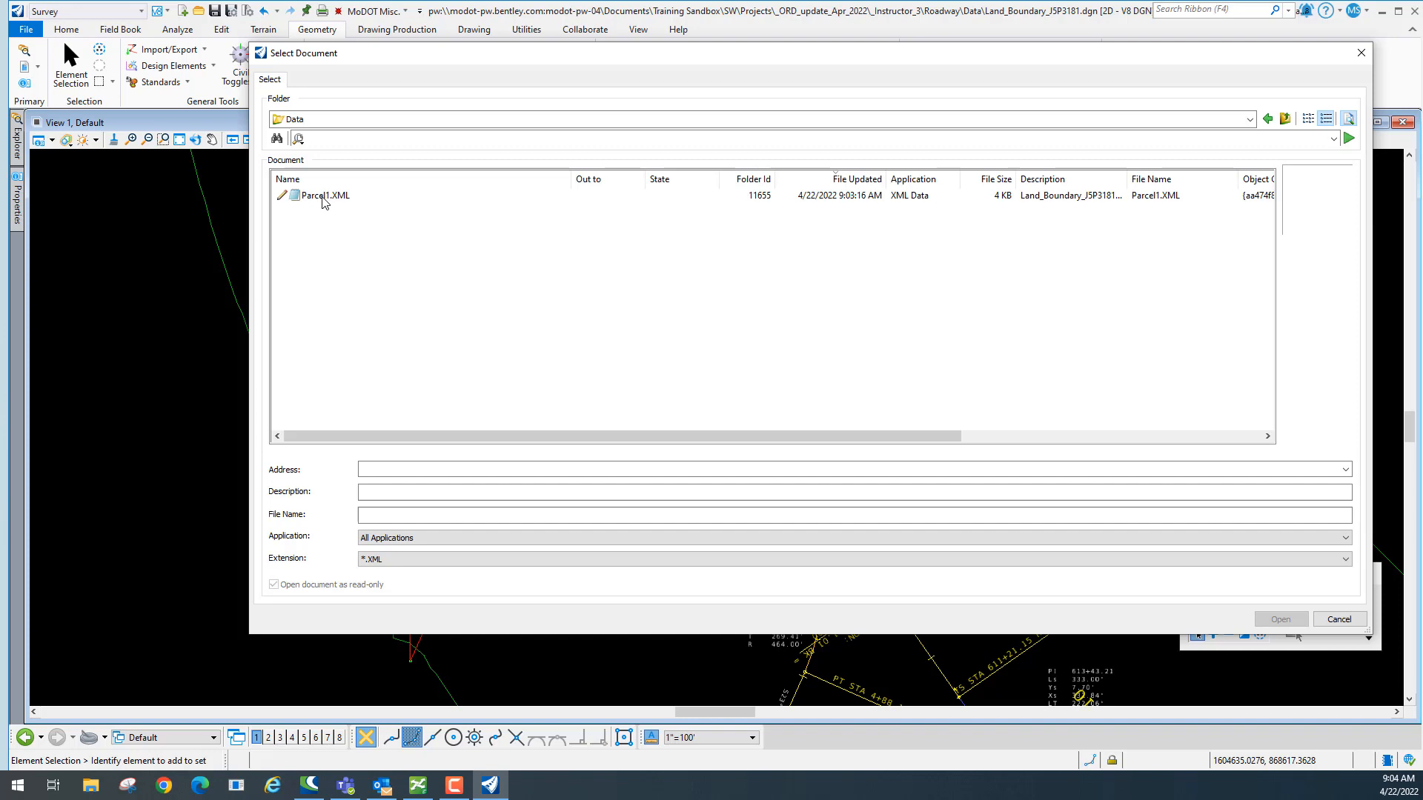
Load Parcel1.XML into Geometry Builder, and close the tool without placing the geometry again.
left_click(324, 196)
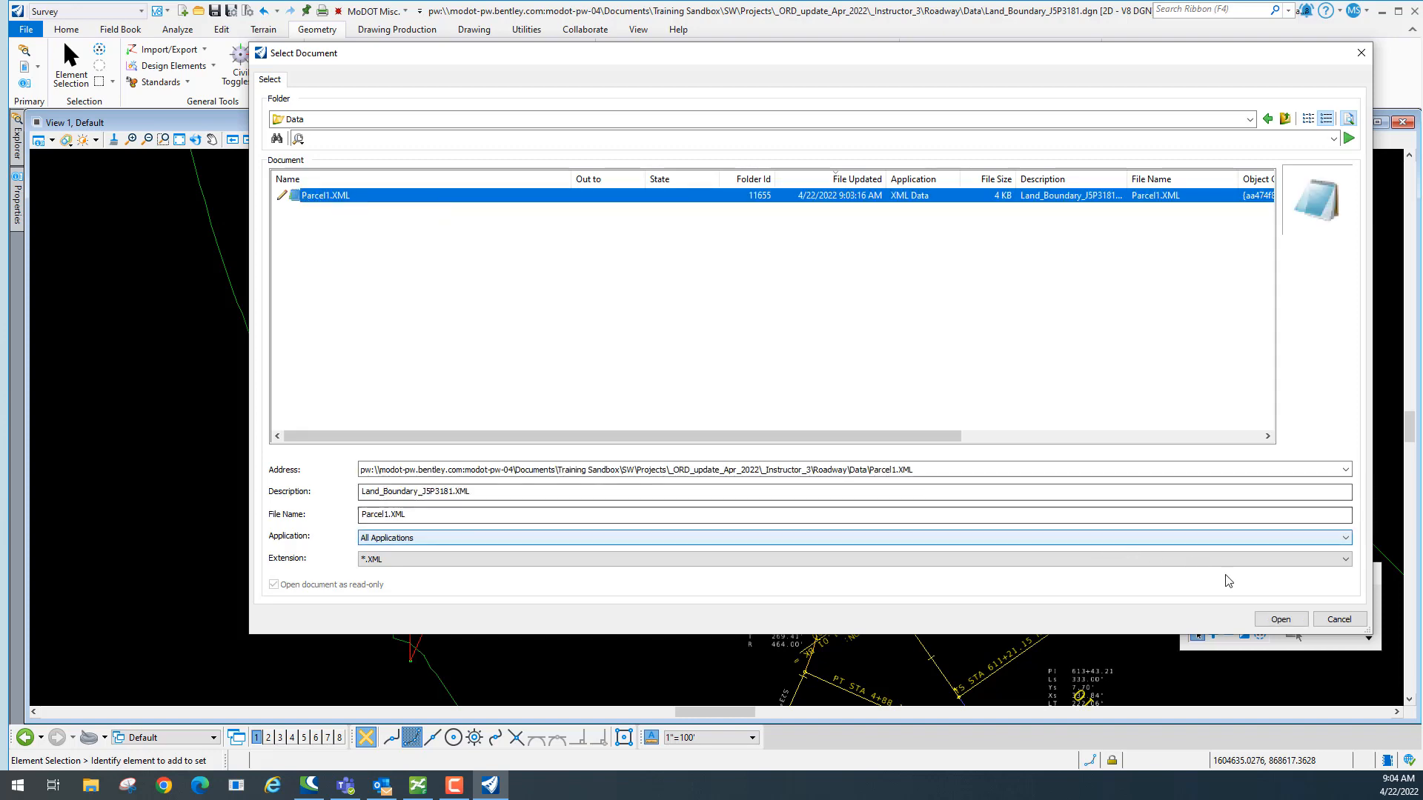
left_click(1281, 619)
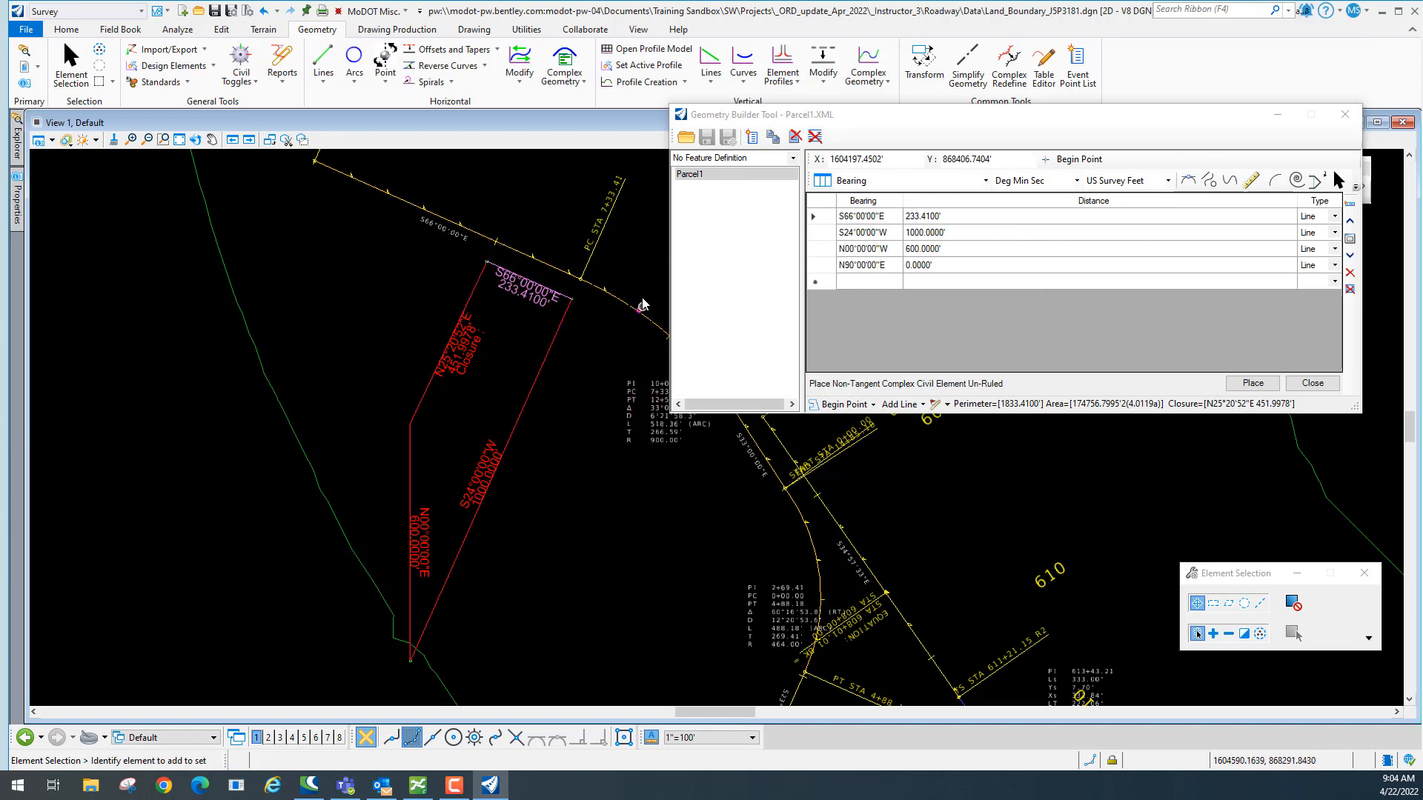
left_click(1312, 384)
Examine the placed Parcel1 boundary and the bearing and distance of each of its lines.
scroll(575, 382, "down", 3)
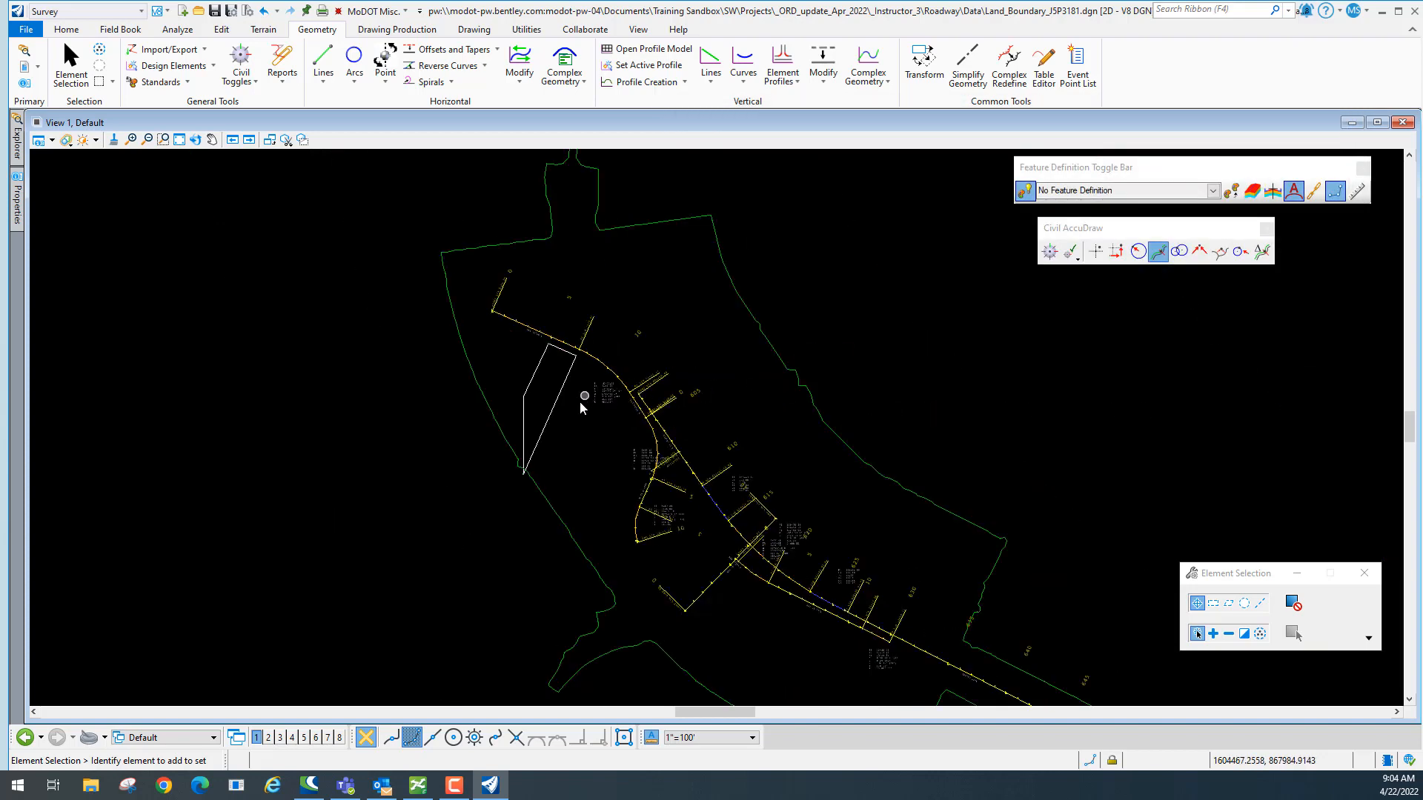
scroll(566, 390, "up", 3)
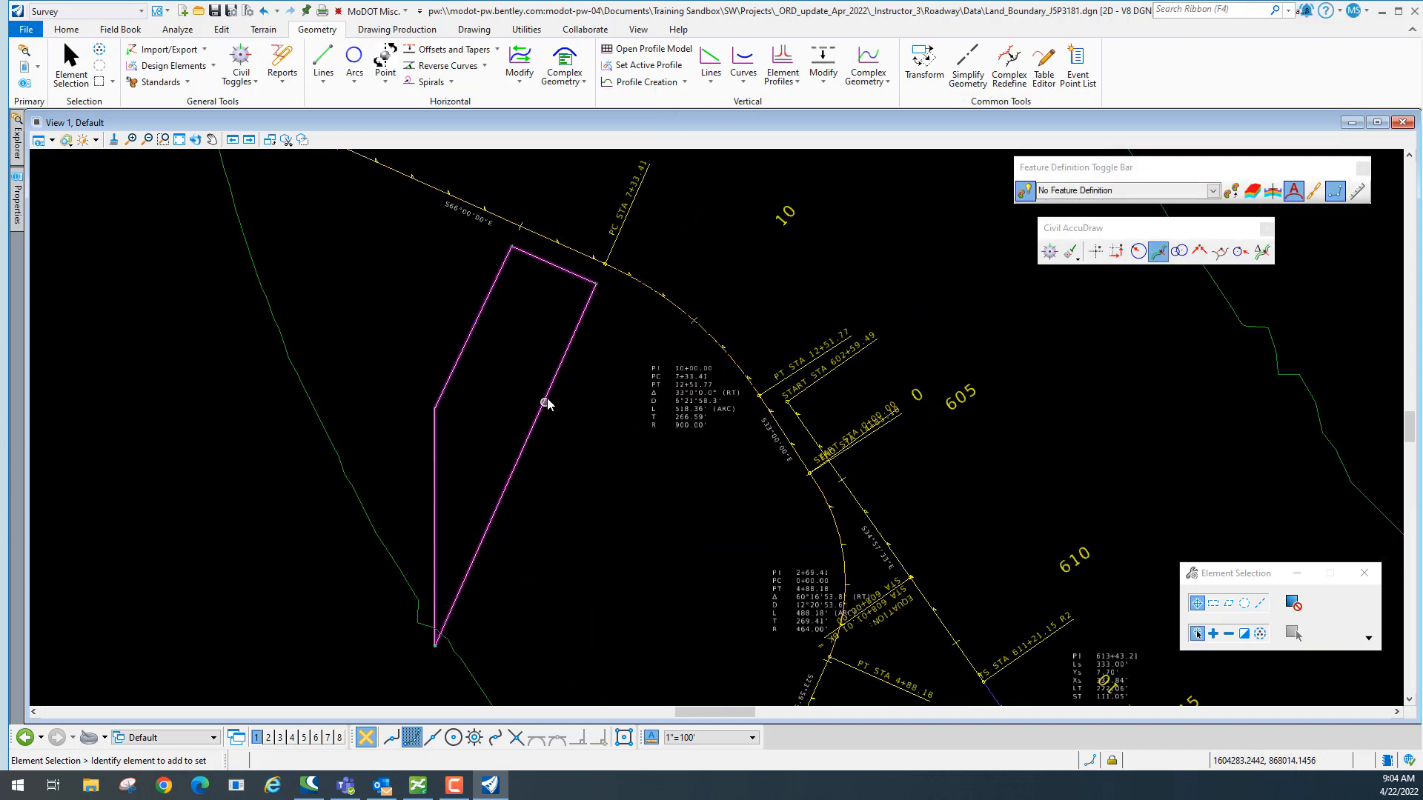
left_click(550, 391)
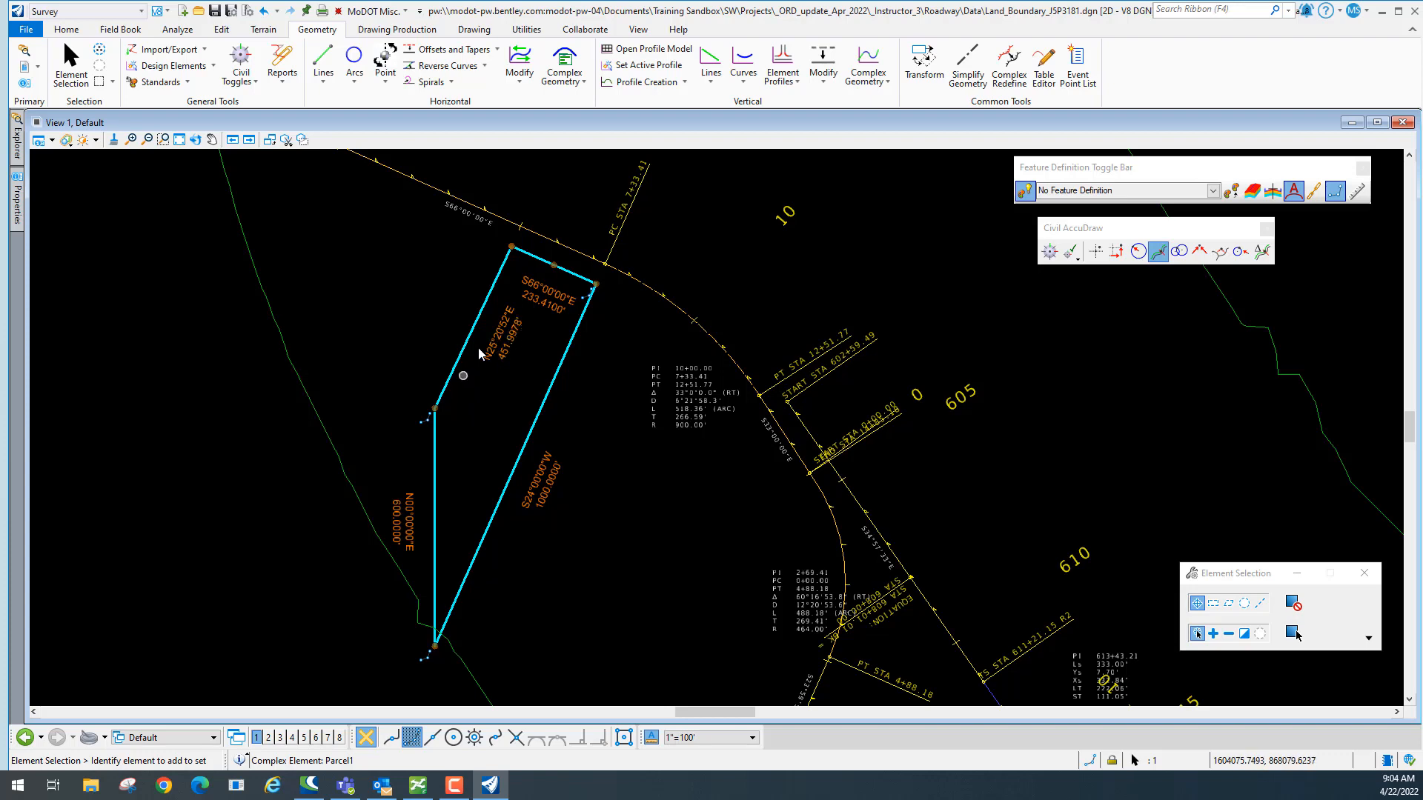
scroll(615, 398, "down", 2)
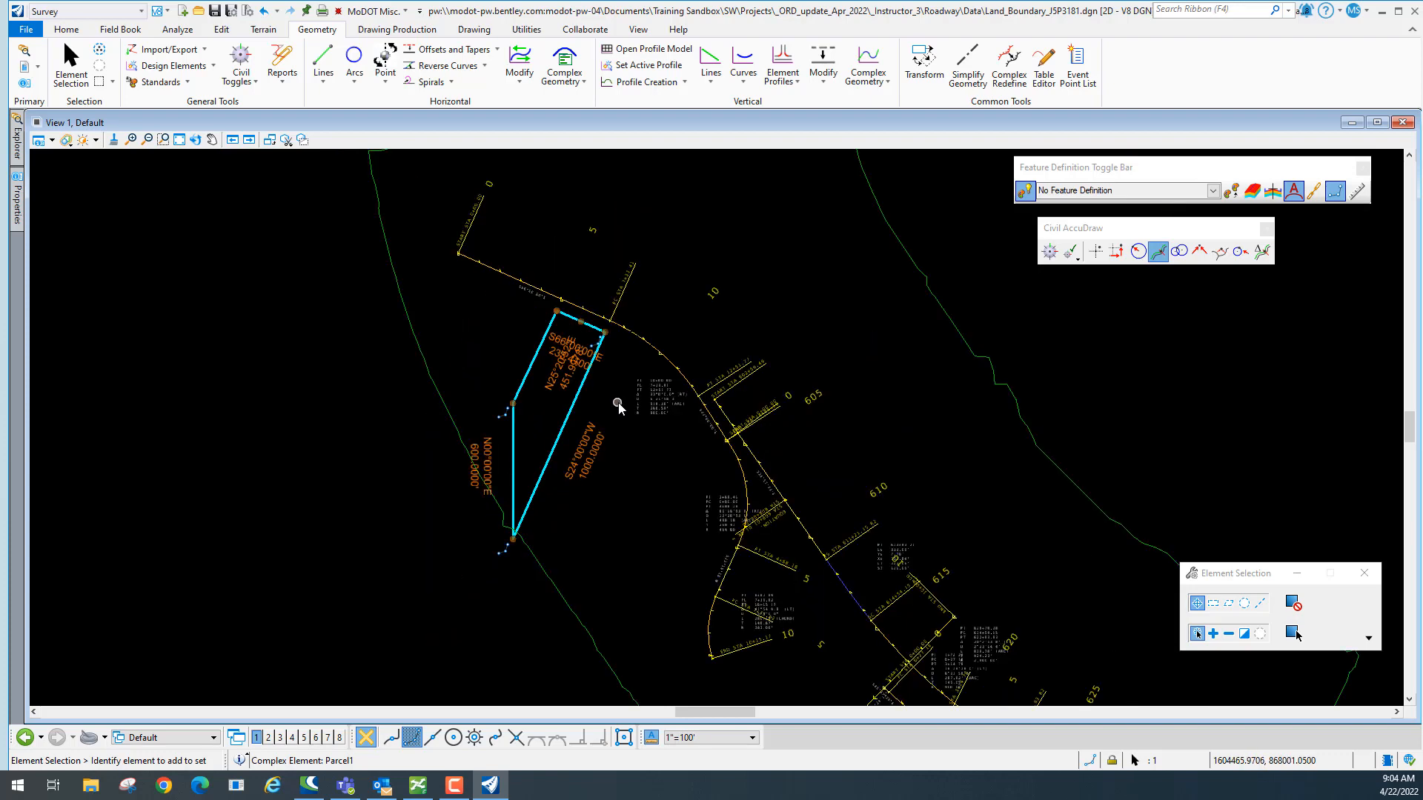
left_click(615, 399)
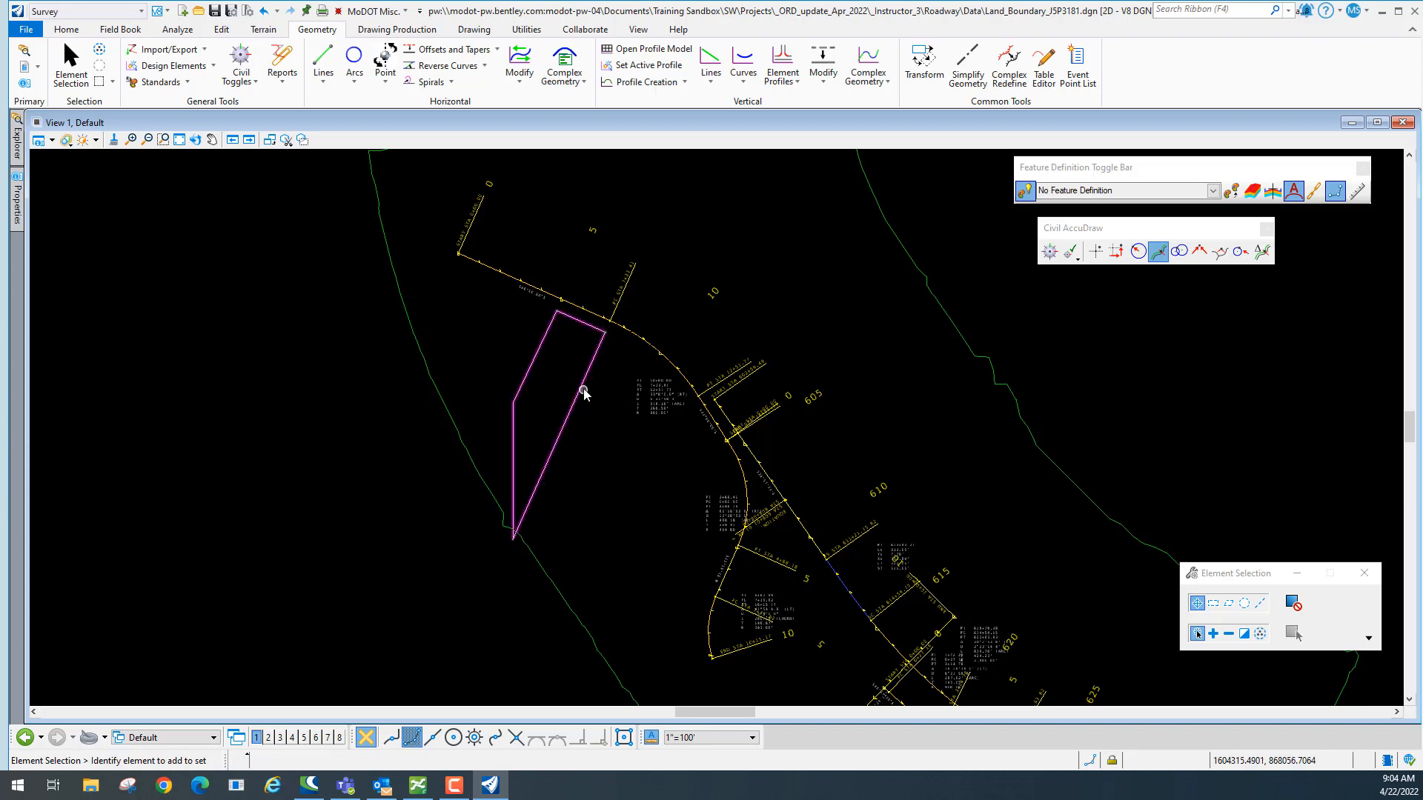
scroll(584, 393, "up", 6)
scroll(588, 375, "down", 4)
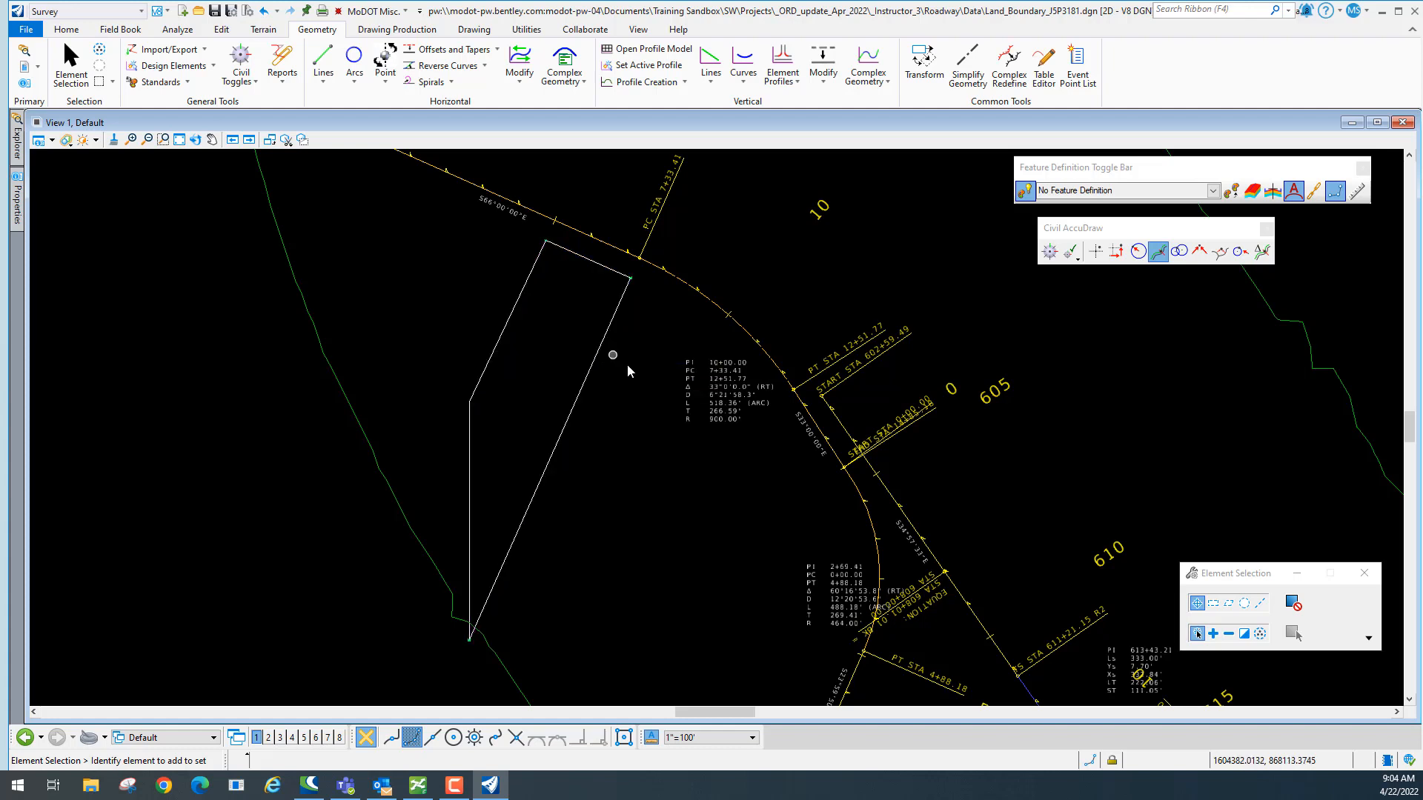
Set the feature definition of the Parcel1 boundary to Existing Property Lines from the Linear design category Right of Way, Parcels.
left_click(610, 327)
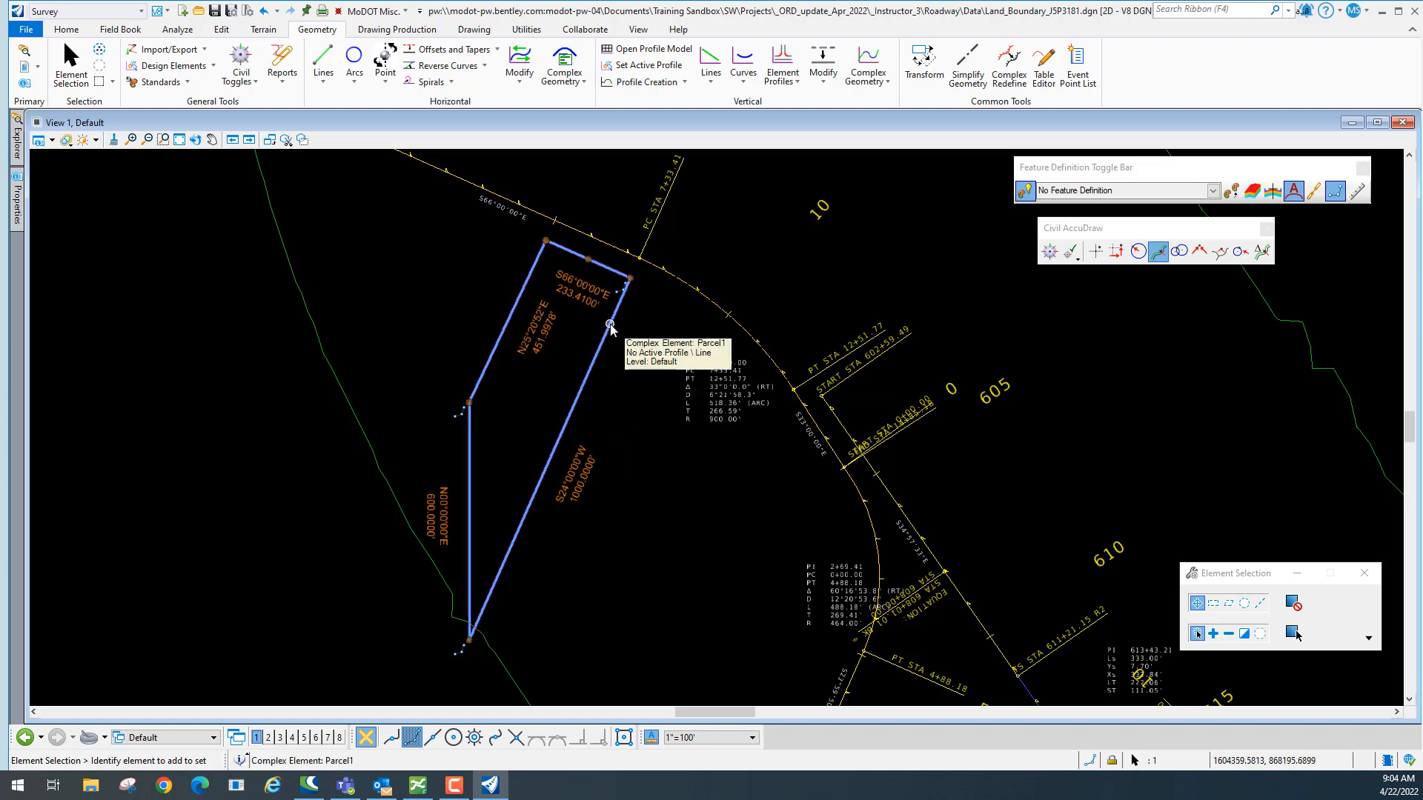
mouse_move(616, 324)
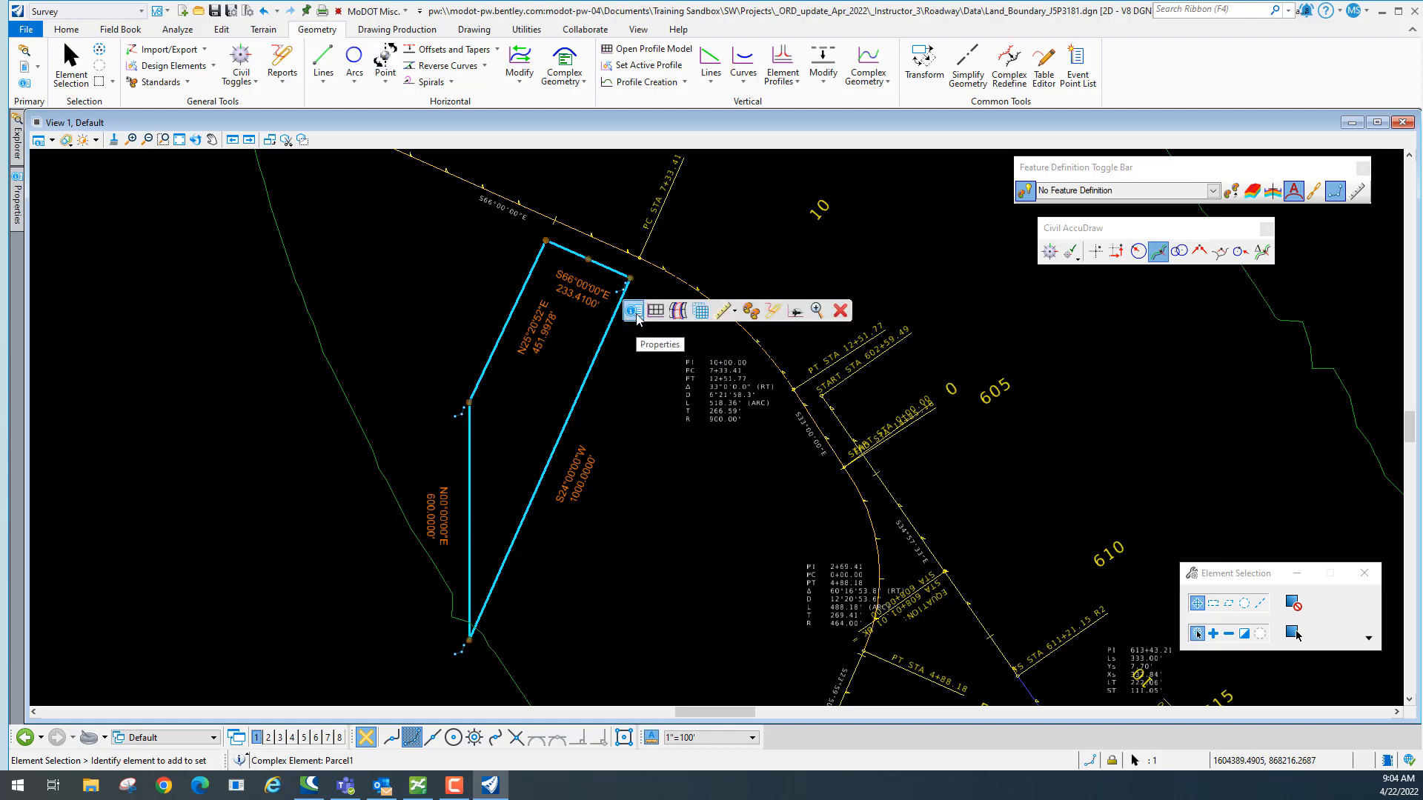
left_click(633, 312)
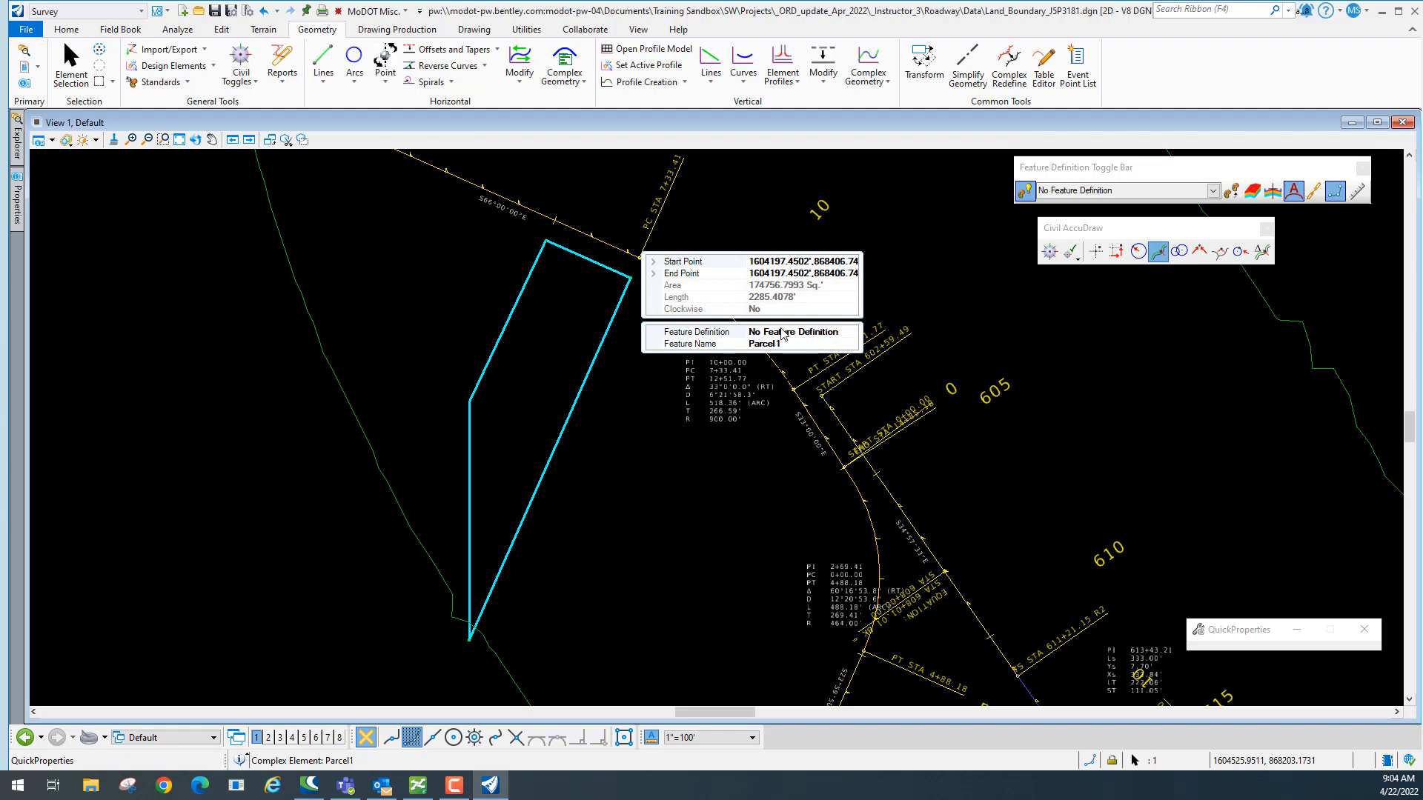
left_click(853, 334)
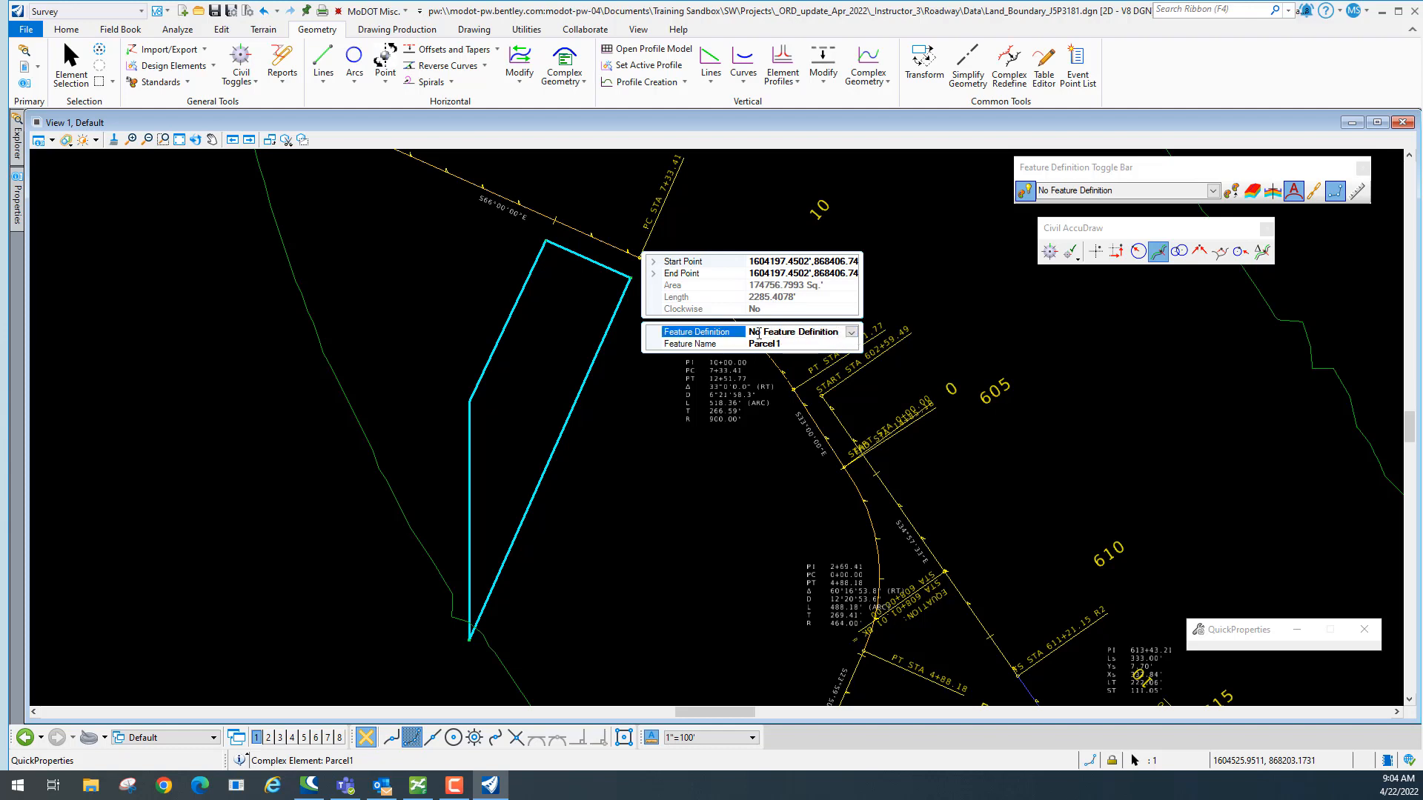
left_click(853, 333)
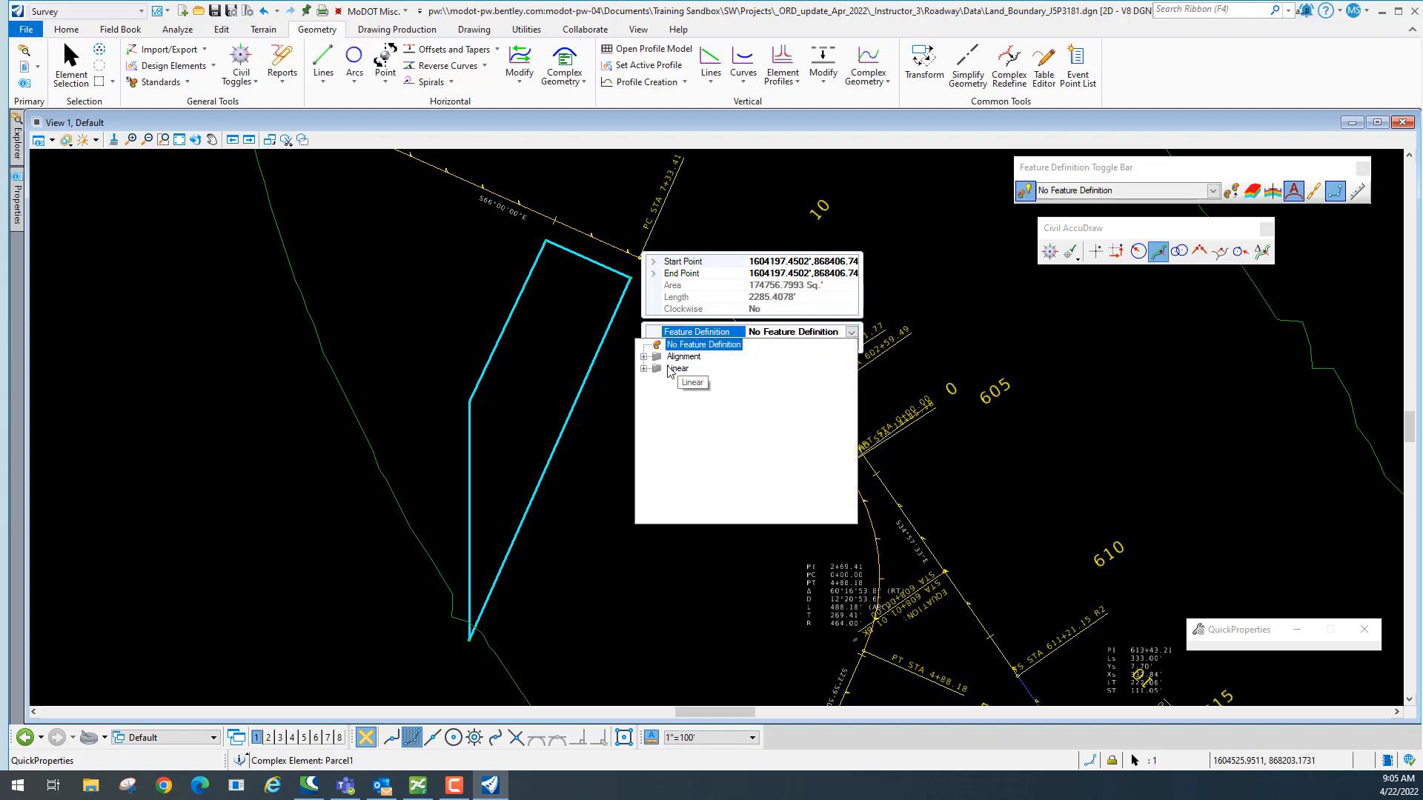
left_click(644, 368)
left_click(658, 381)
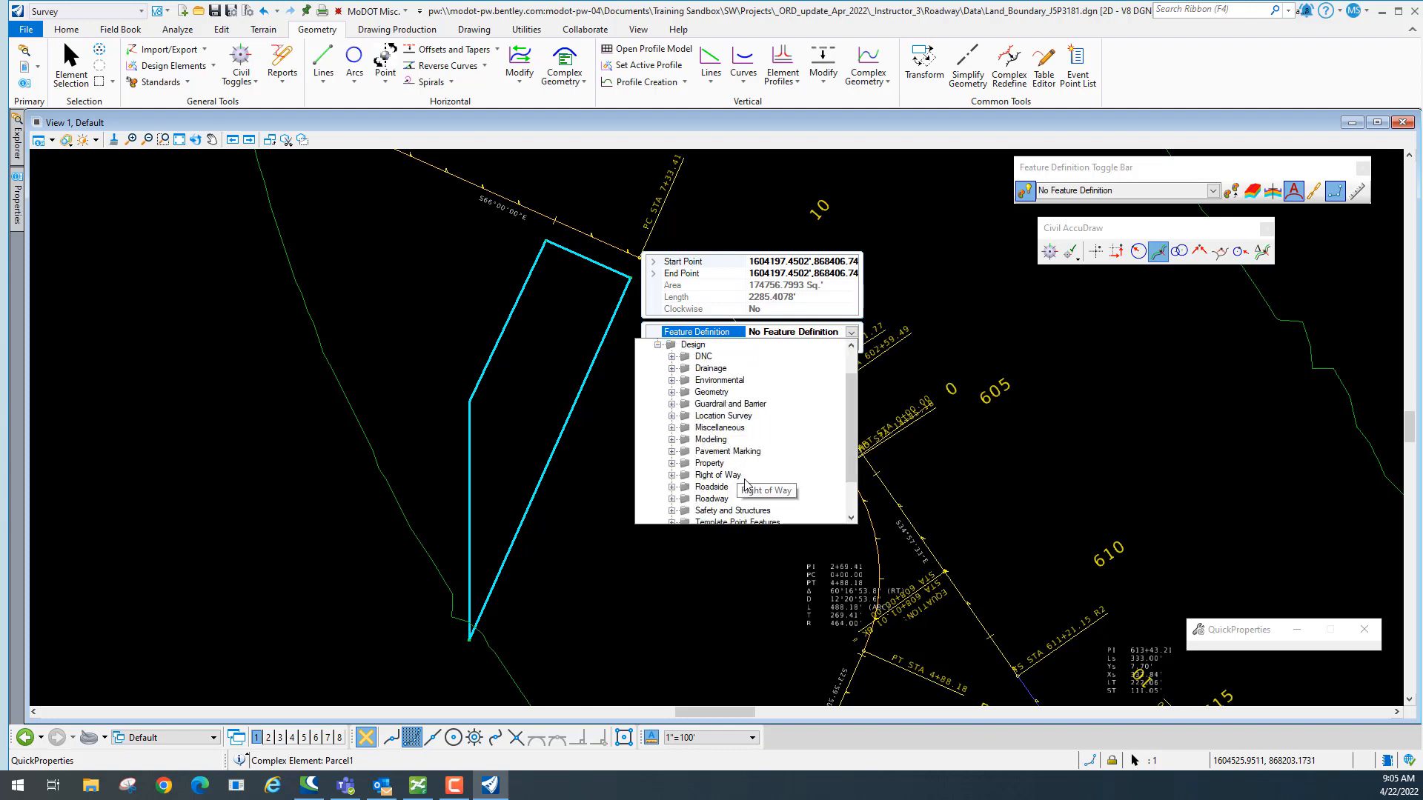
scroll(745, 489, "down", 1)
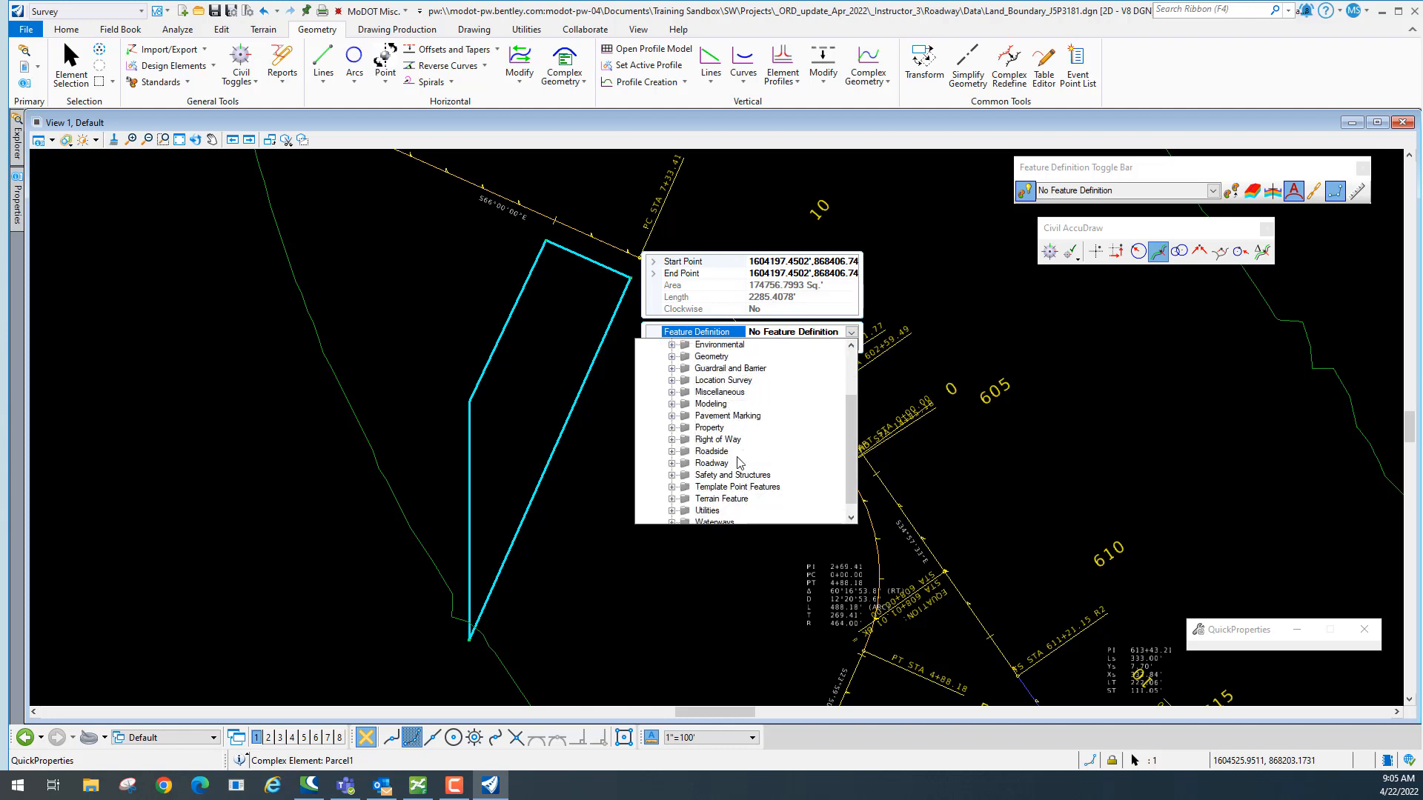
left_click(675, 440)
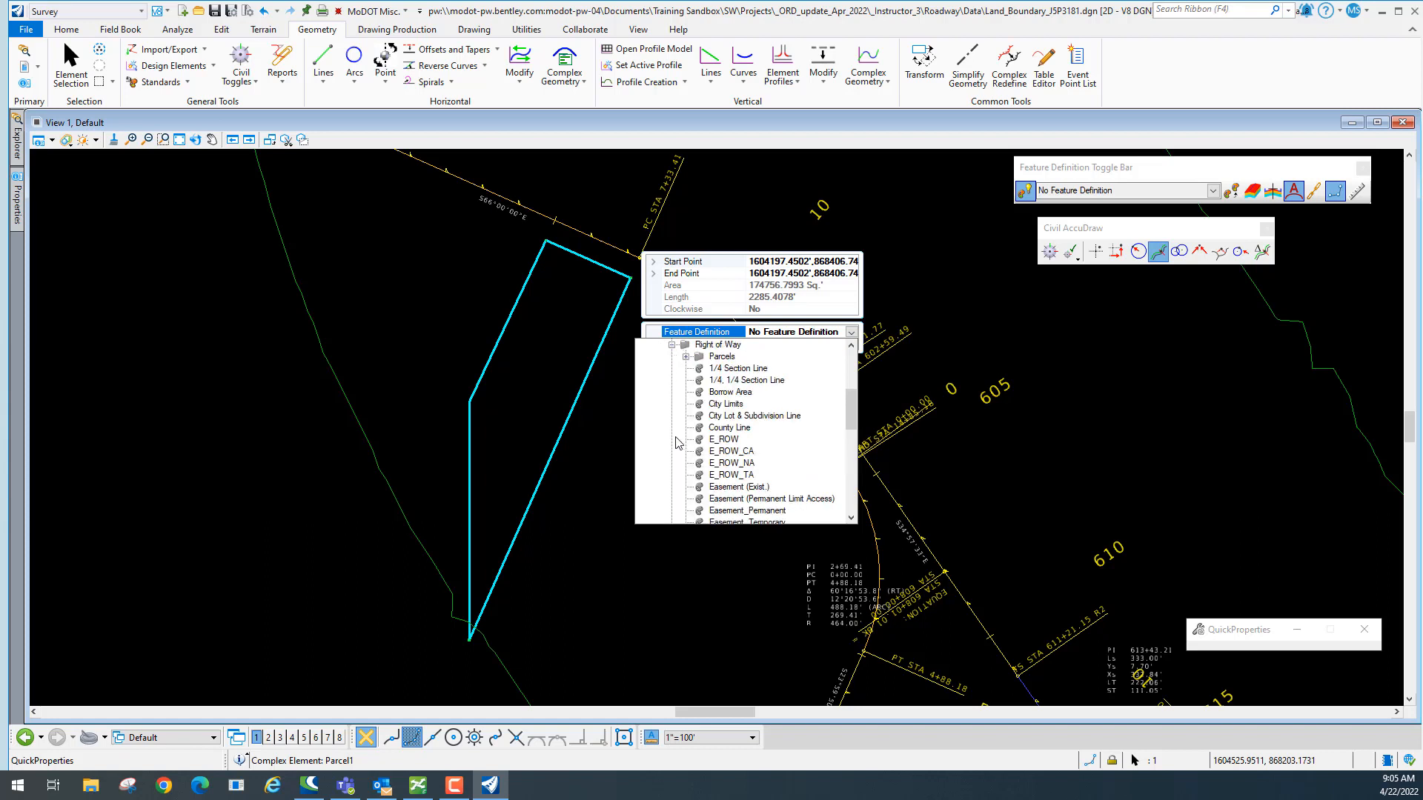
left_click(686, 358)
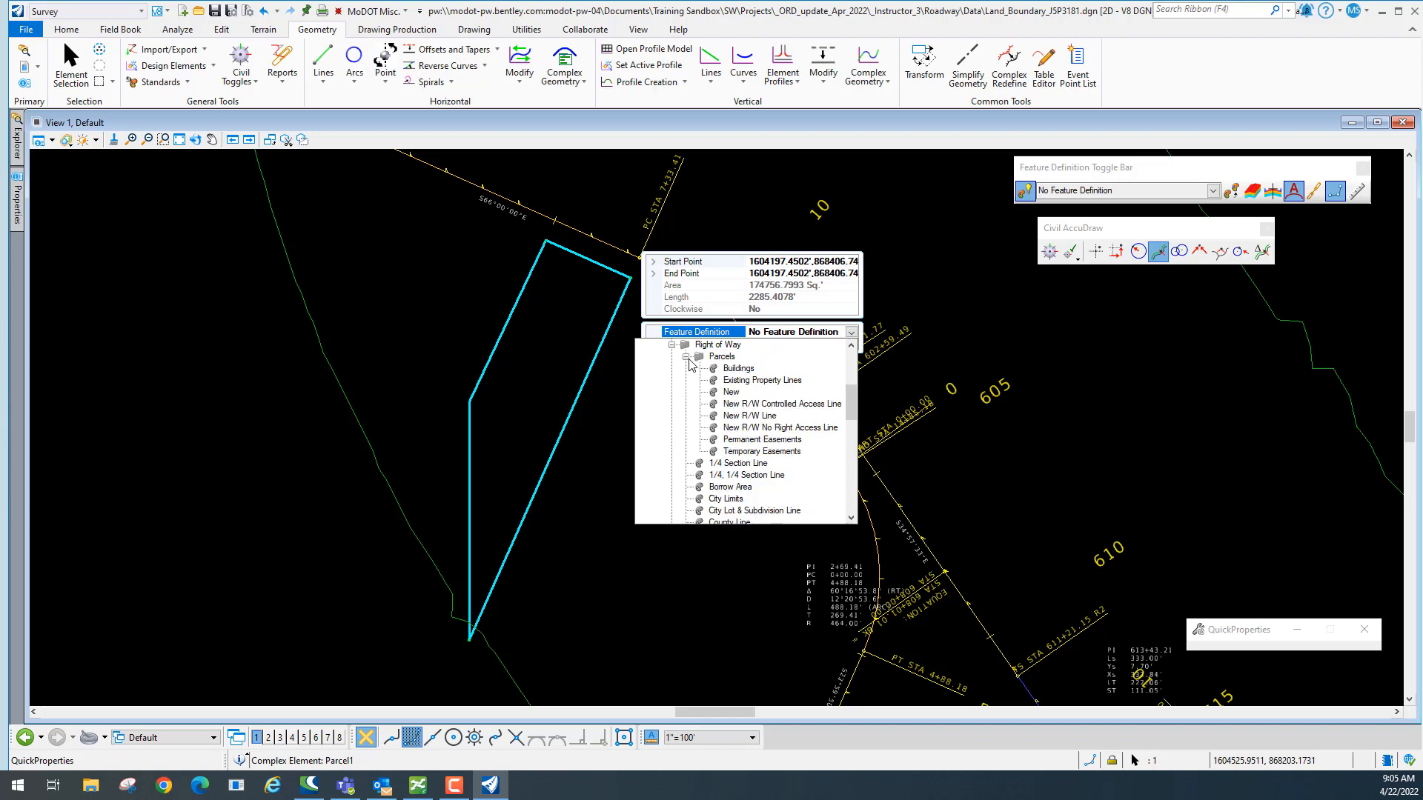
left_click(761, 381)
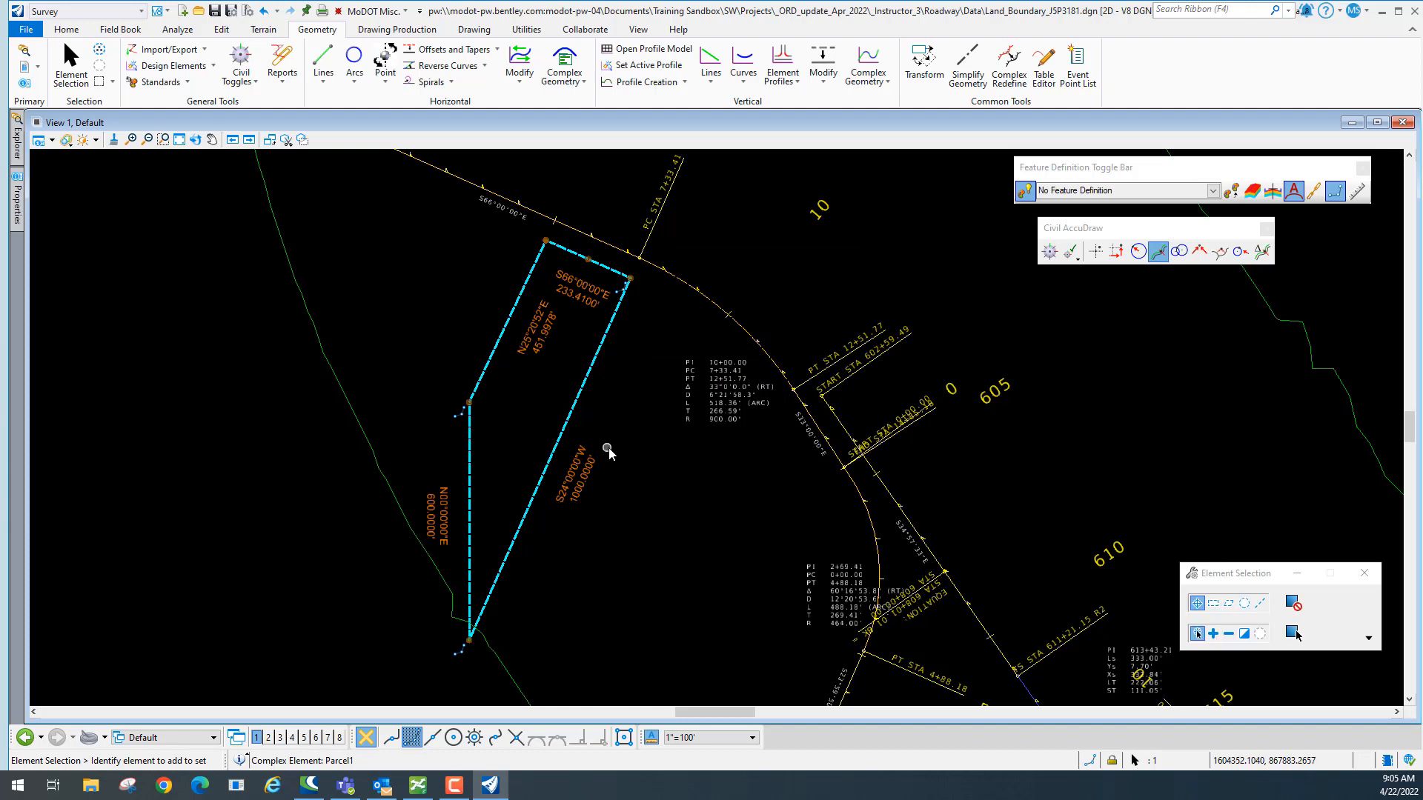
Deselect the Parcel1 boundary and open the Civil Labeler with its Civil Labels categories listed beside the parcel.
left_click(406, 255)
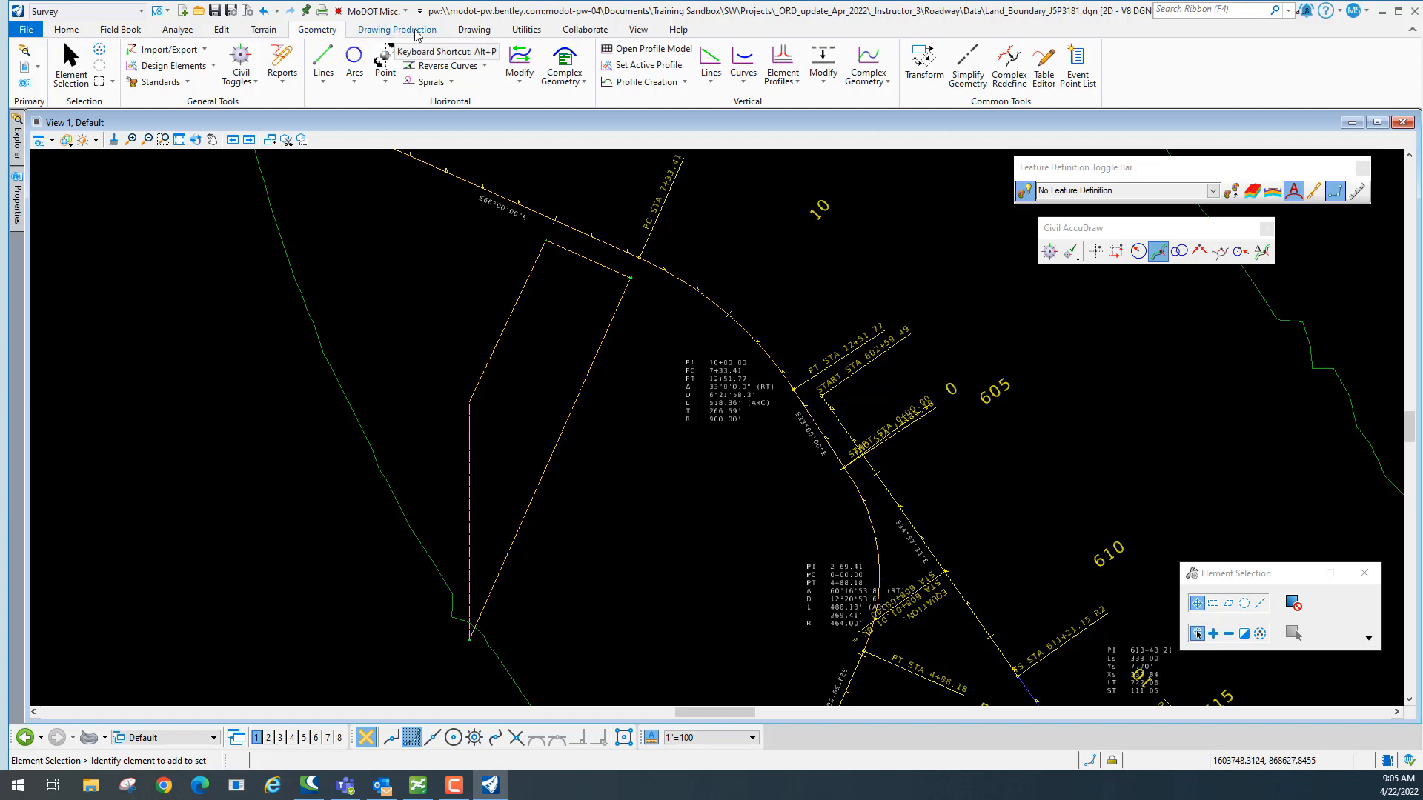
left_click(397, 30)
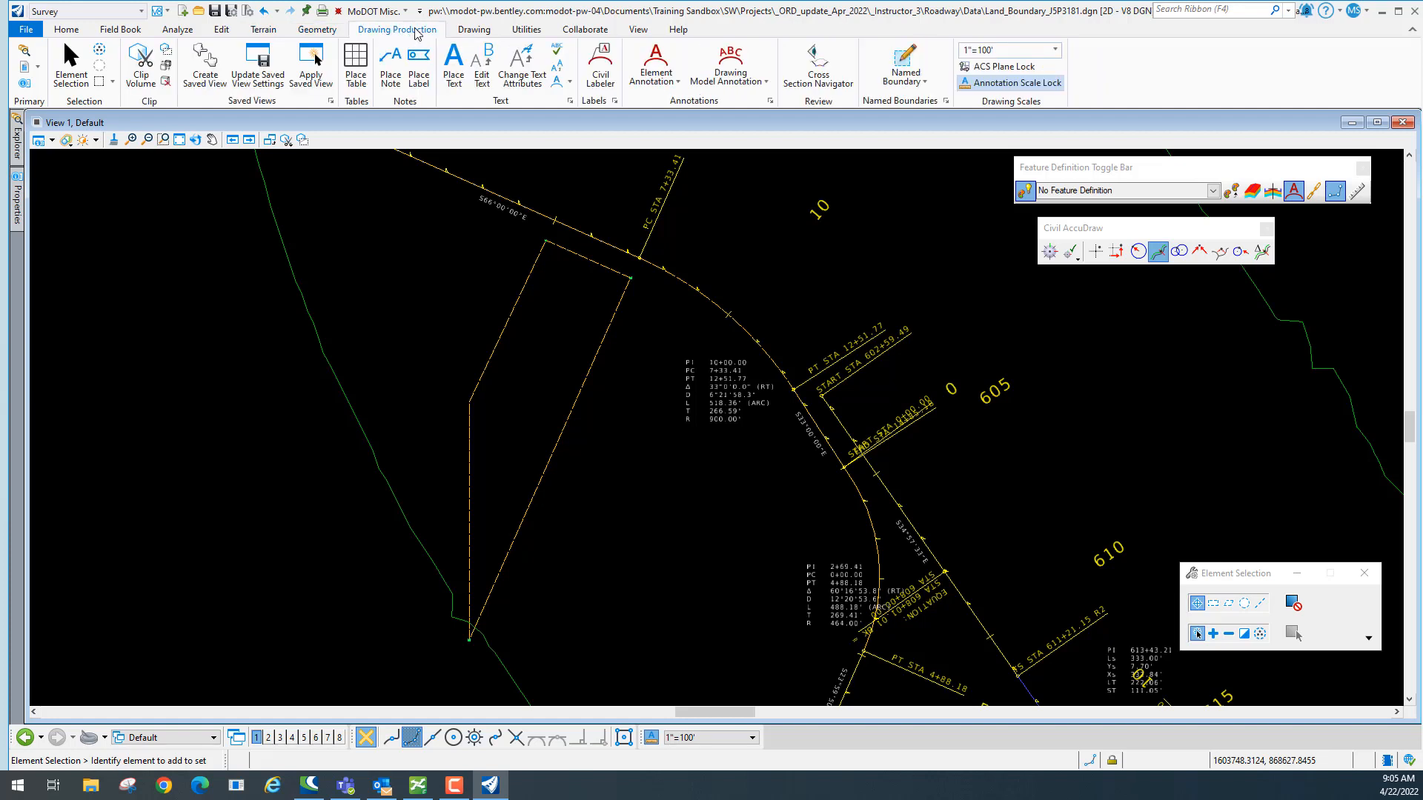
left_click(606, 62)
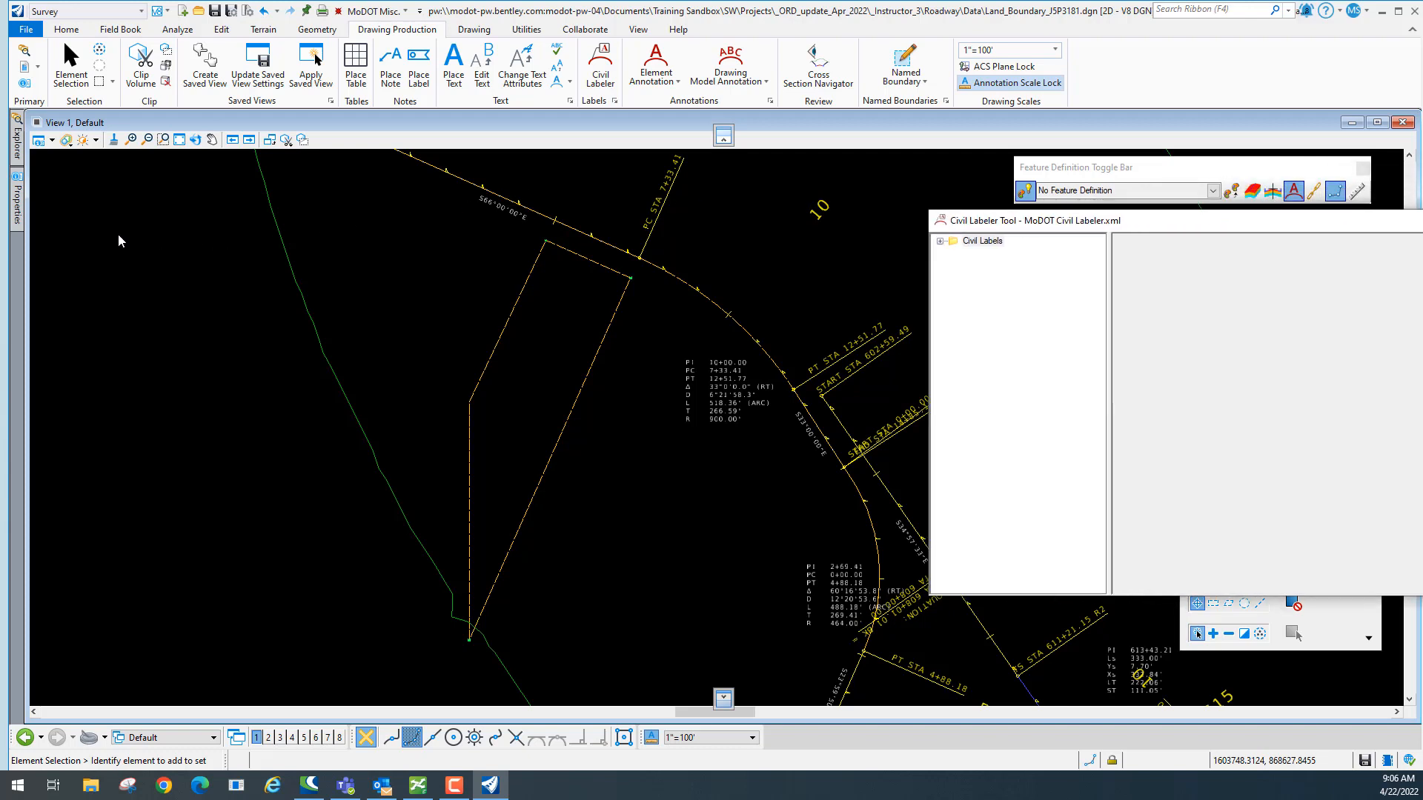
left_click_drag(1023, 221, 790, 77)
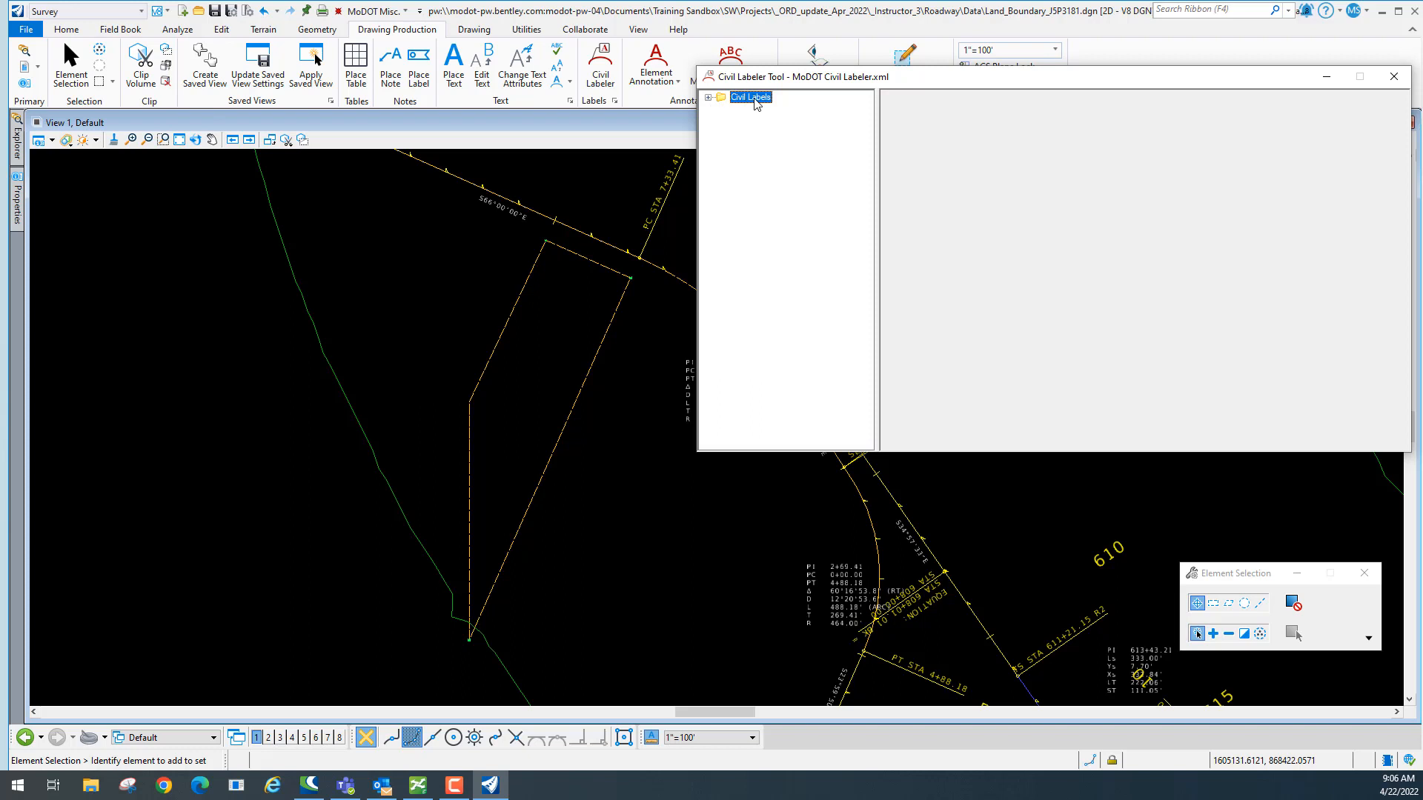
left_click(709, 99)
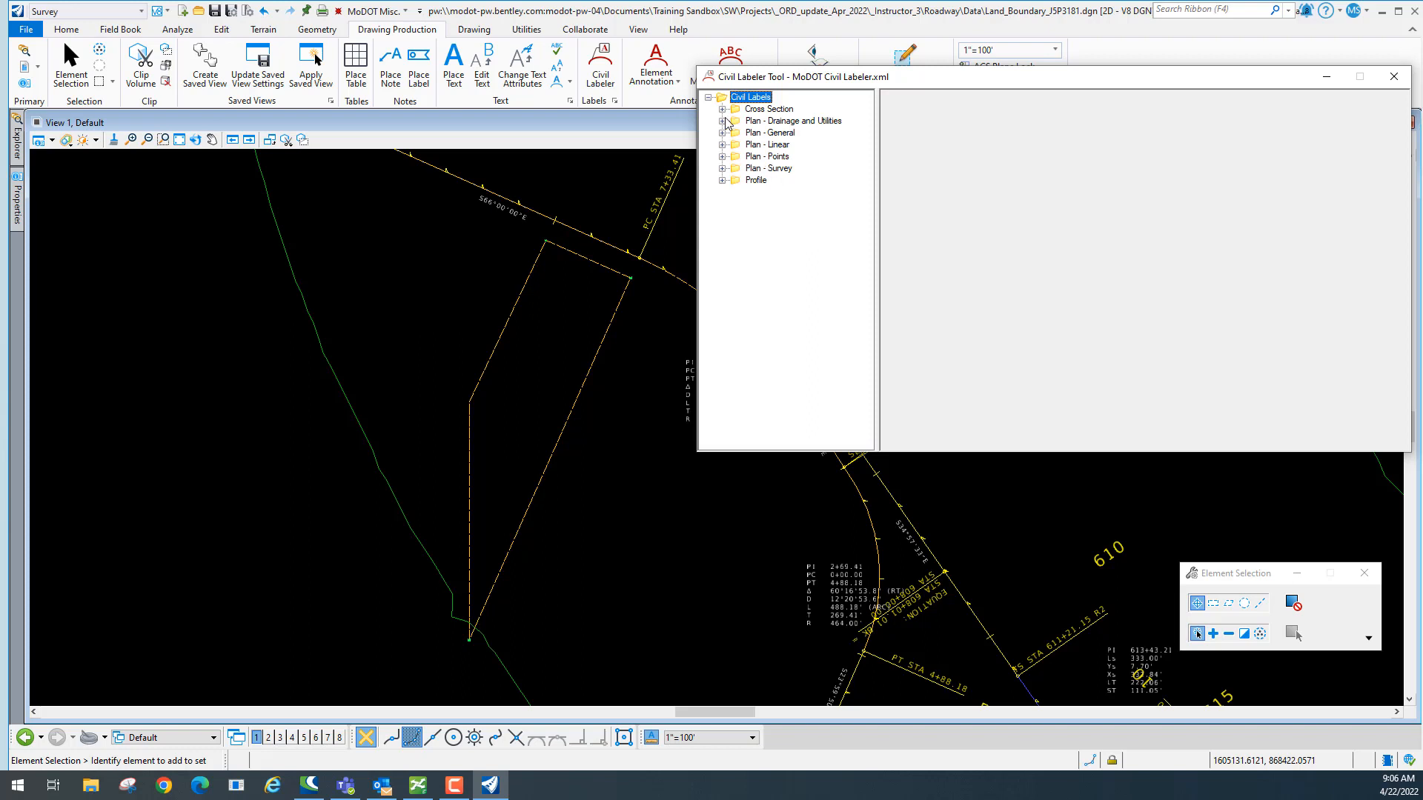
Examine the label styles available in the Cross Section, Plan and Profile categories of the Civil Labeler.
left_click(723, 110)
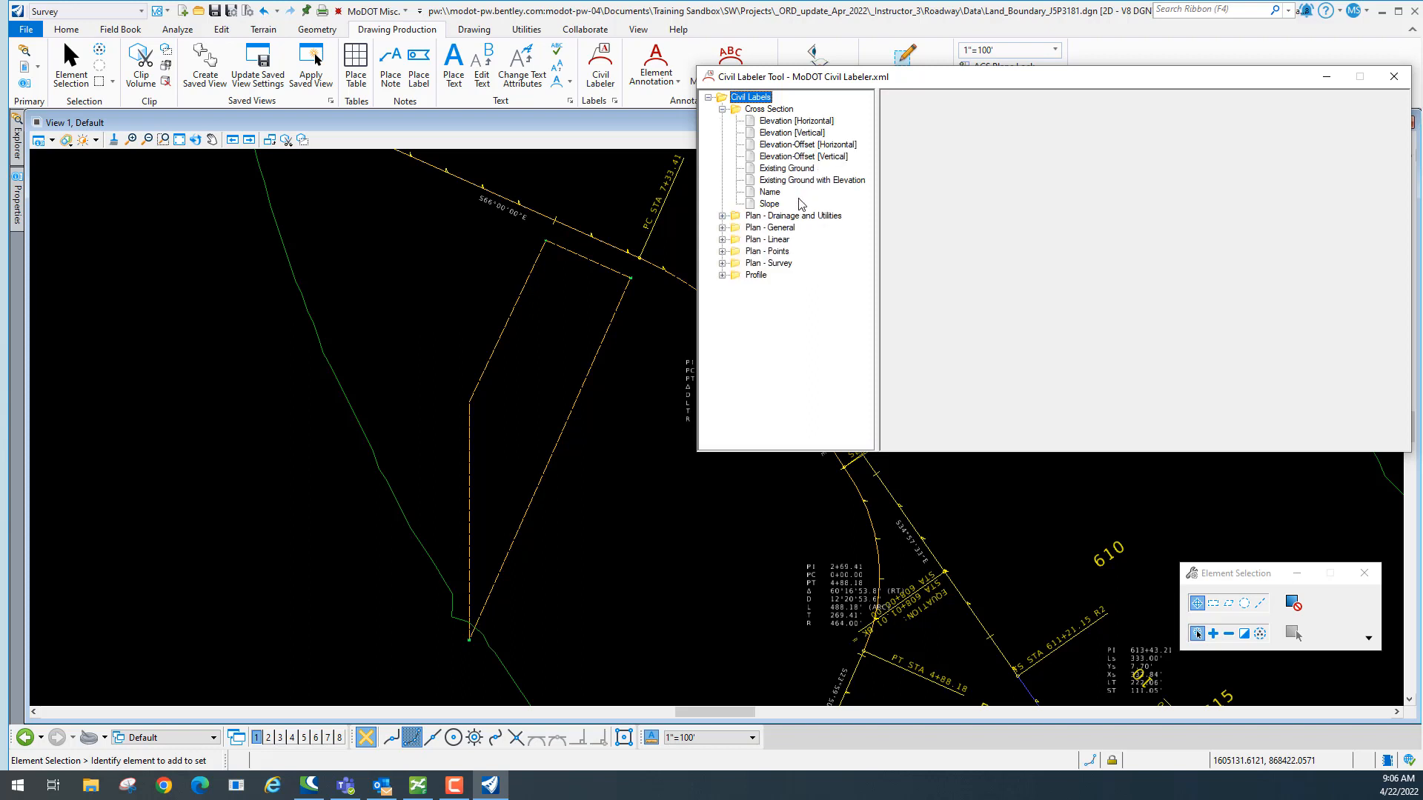
left_click(722, 110)
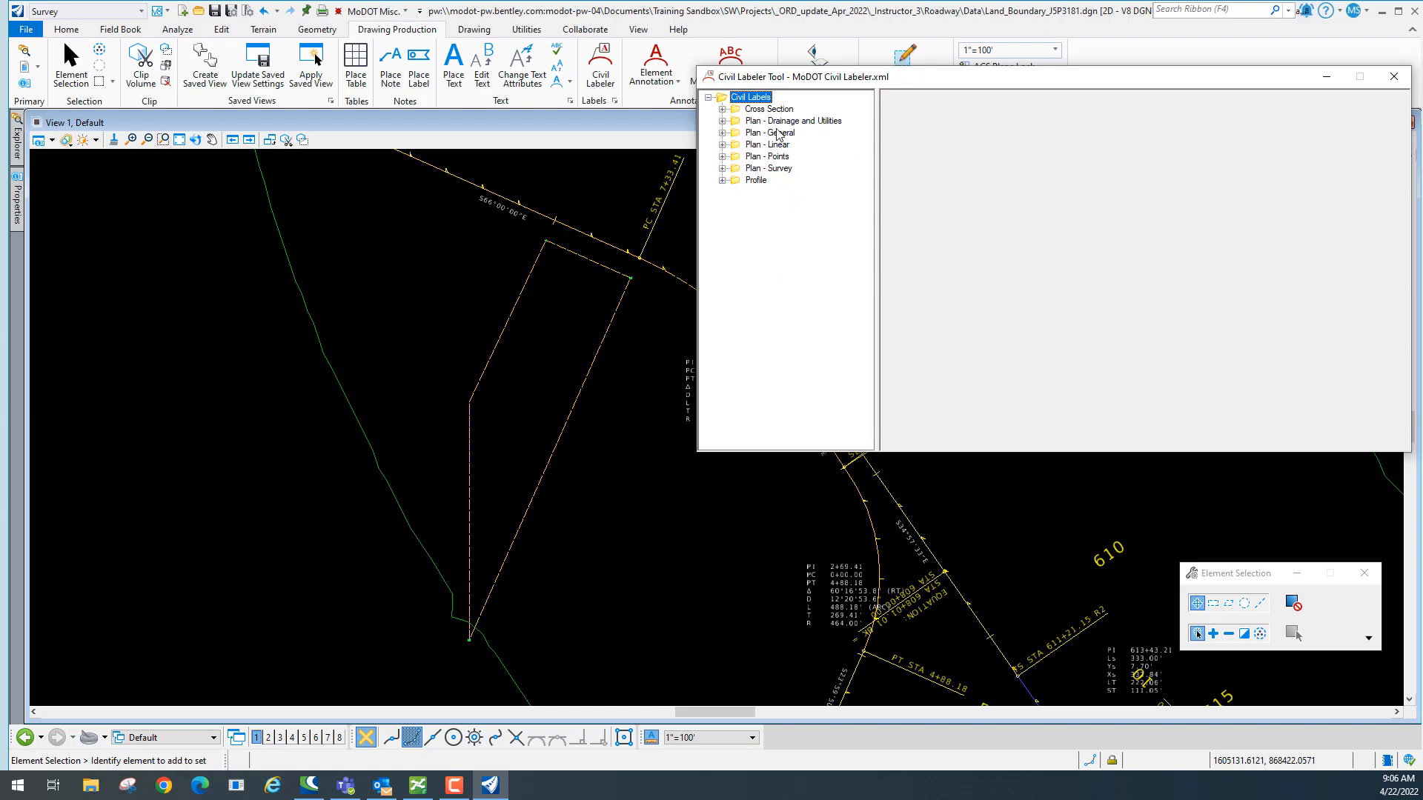
left_click(723, 122)
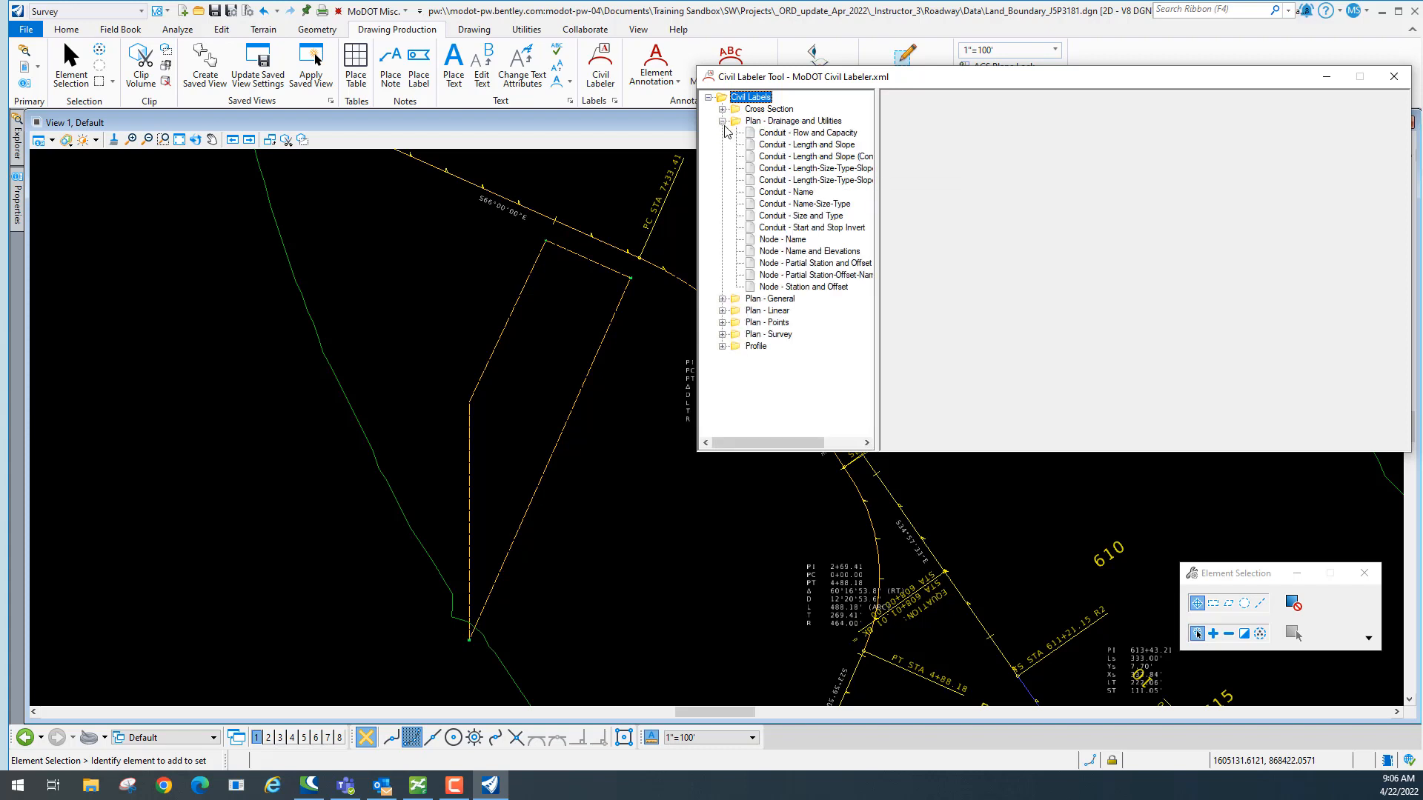
left_click(723, 121)
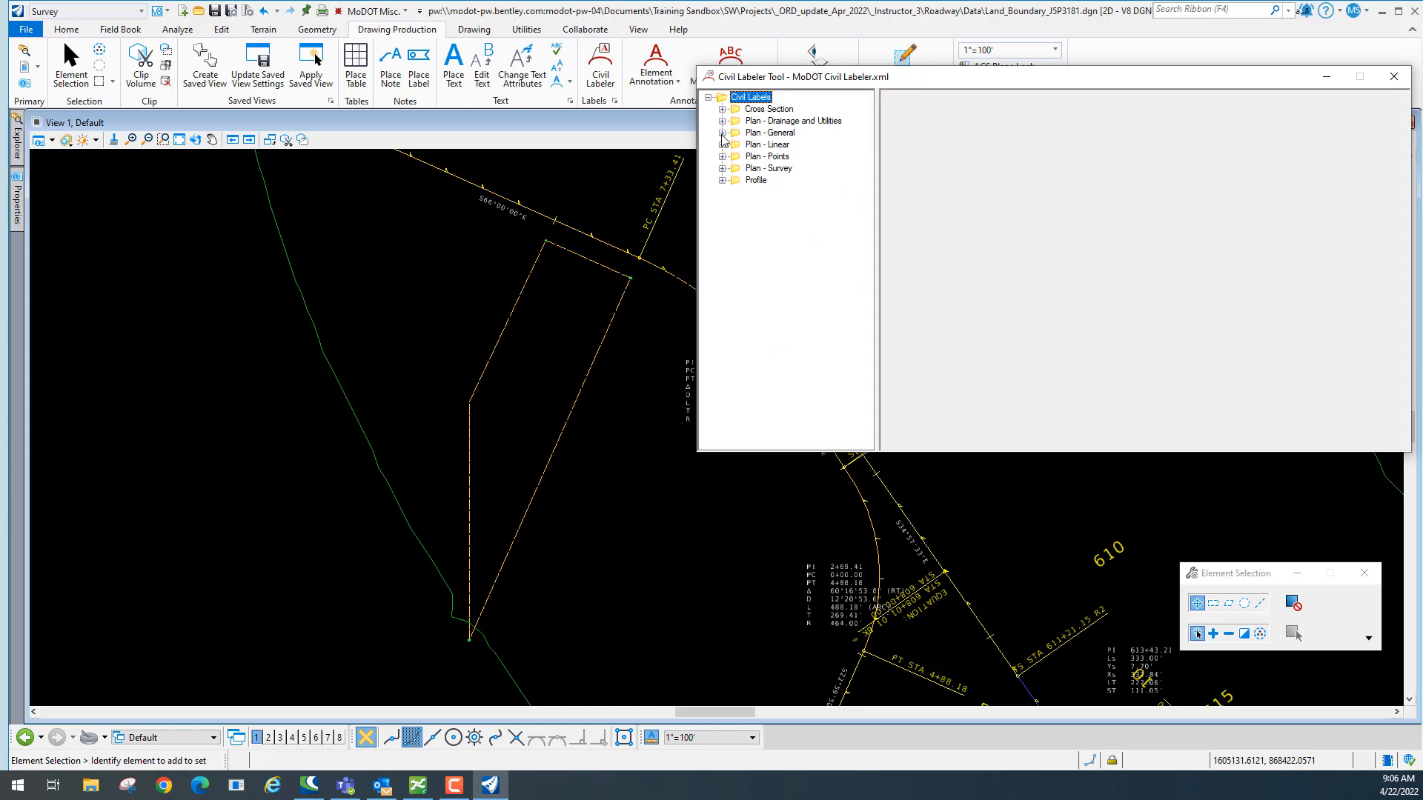
left_click(723, 133)
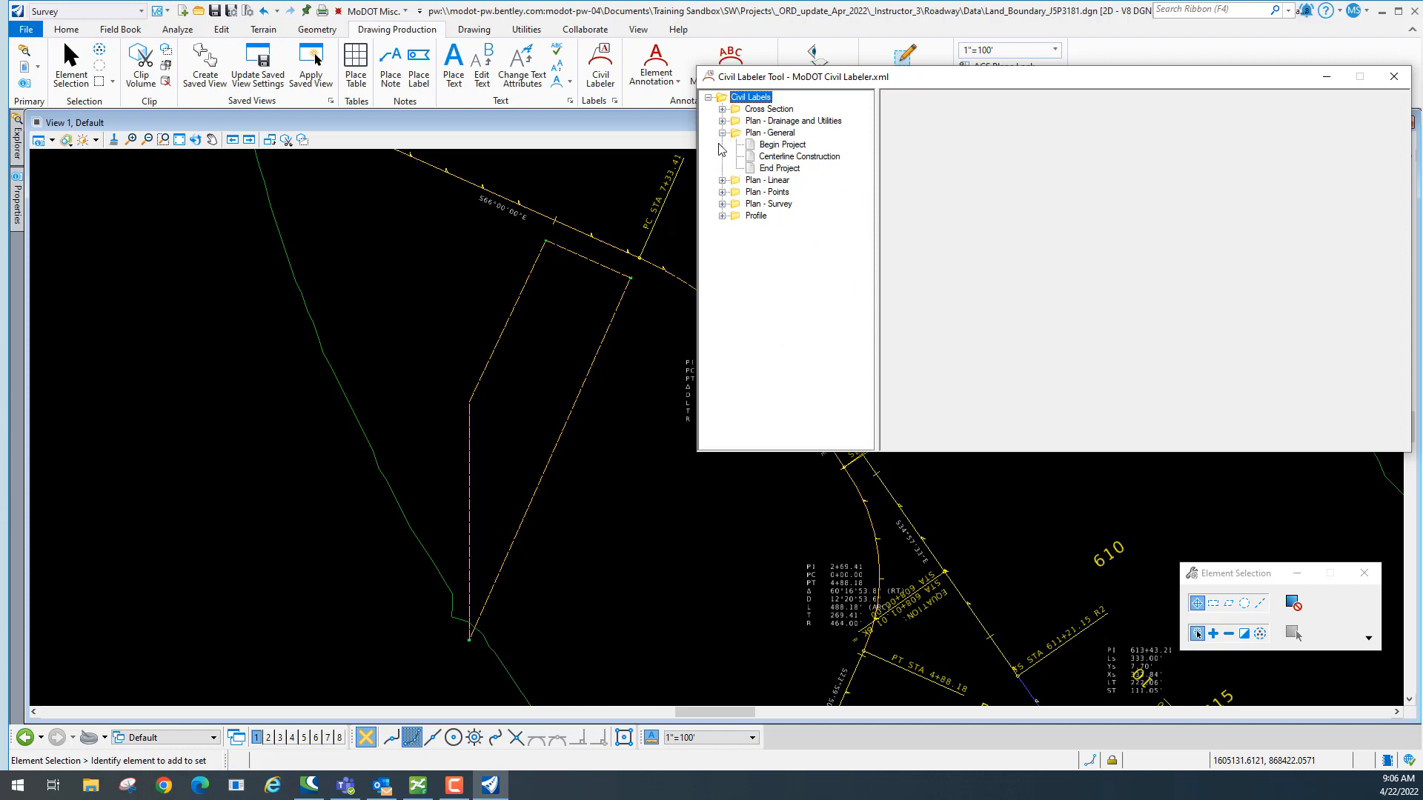
left_click(723, 133)
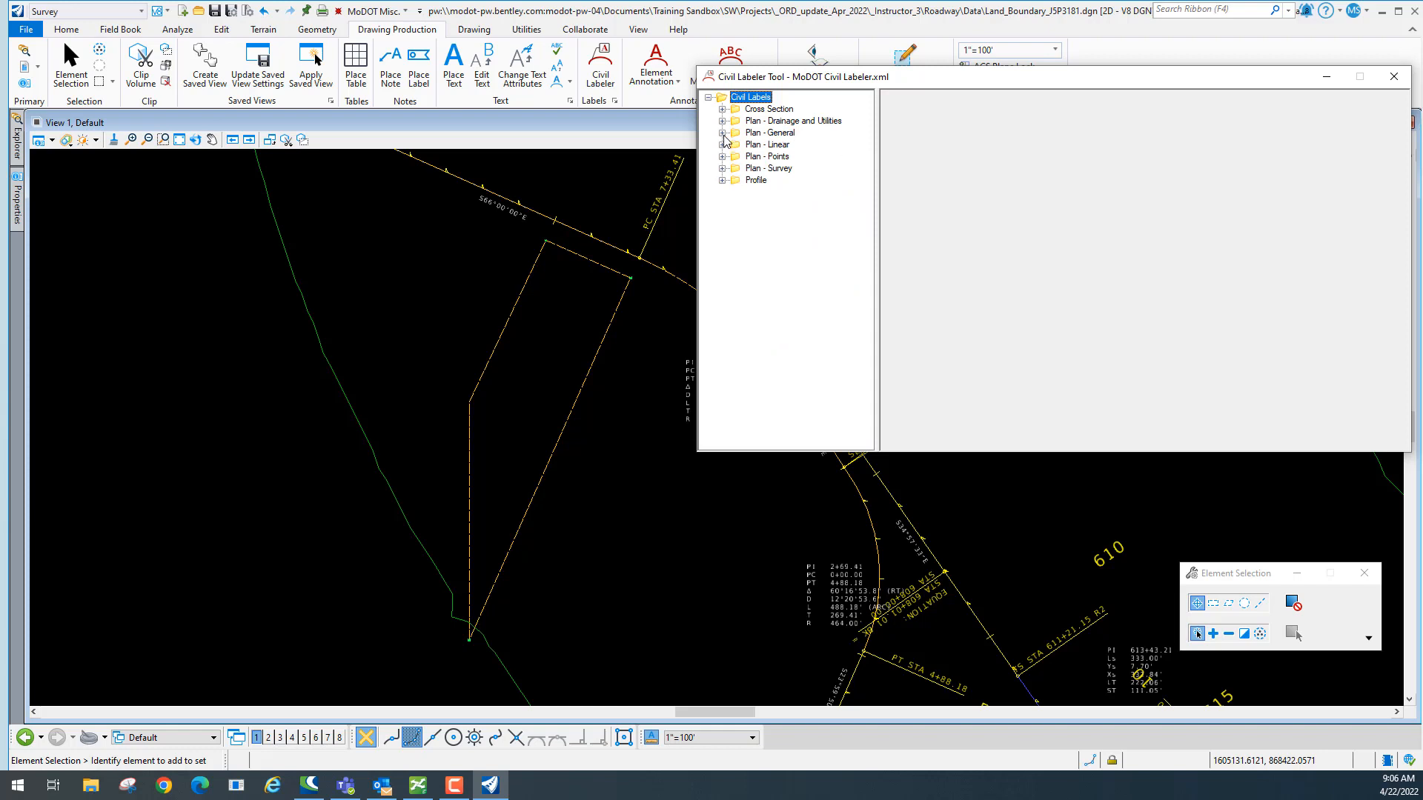
left_click(723, 145)
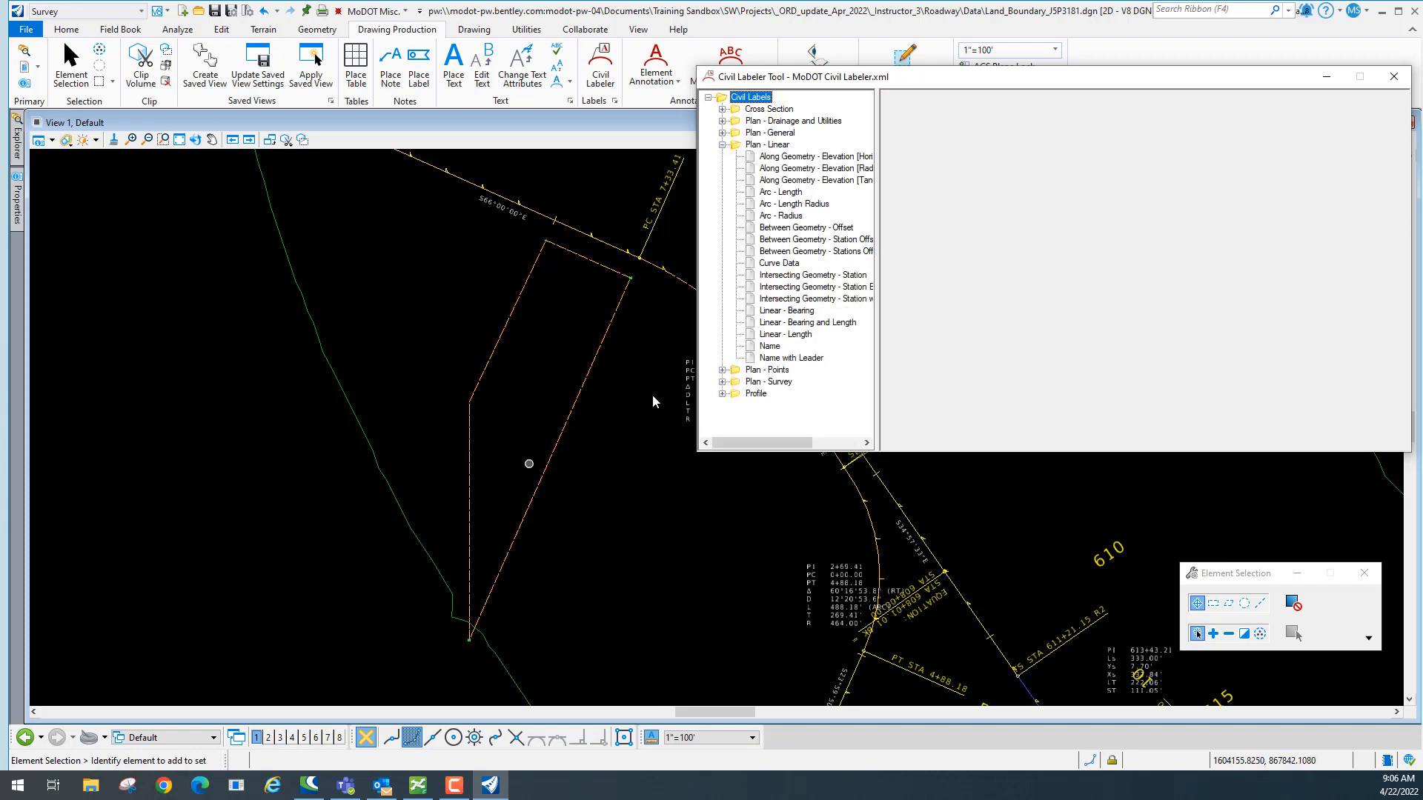
left_click(723, 370)
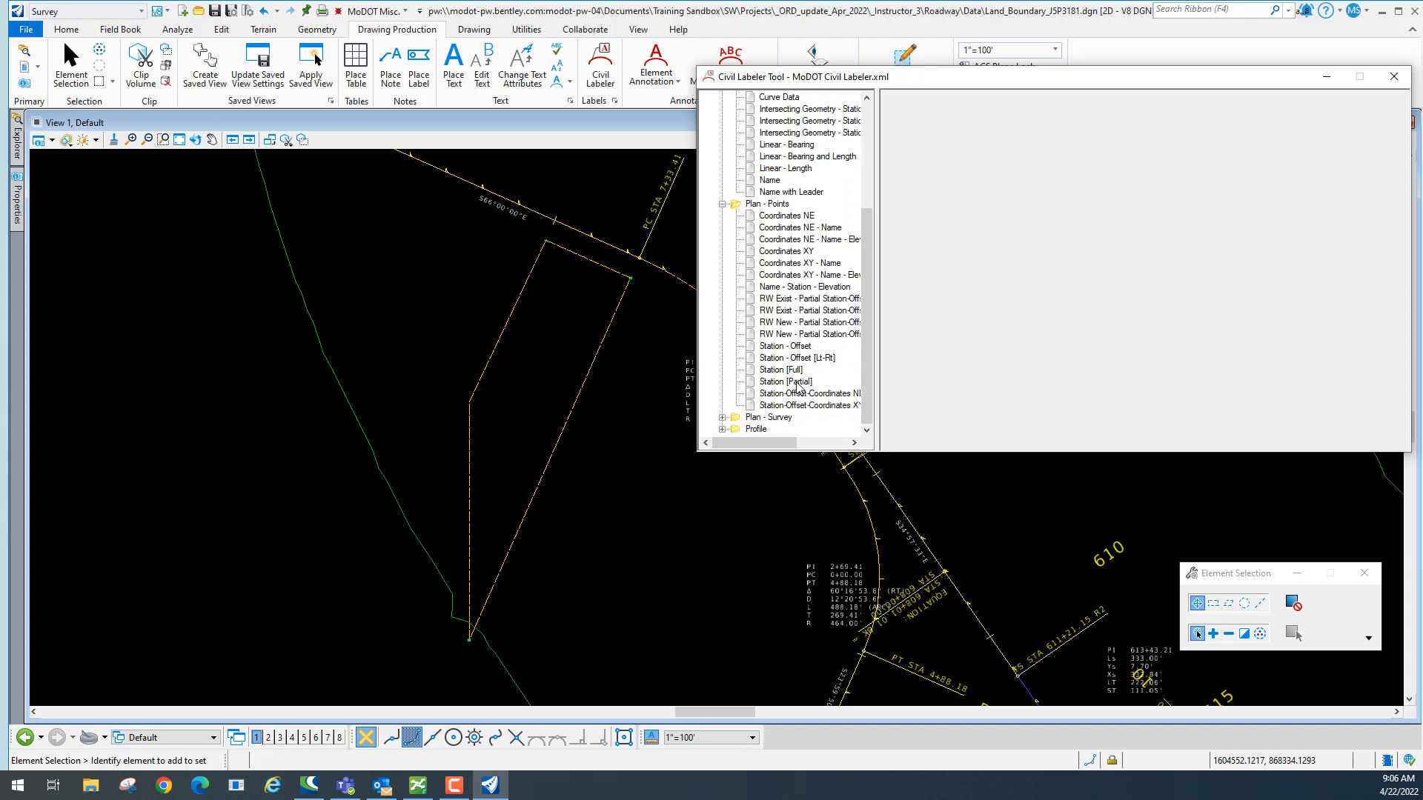
left_click(723, 205)
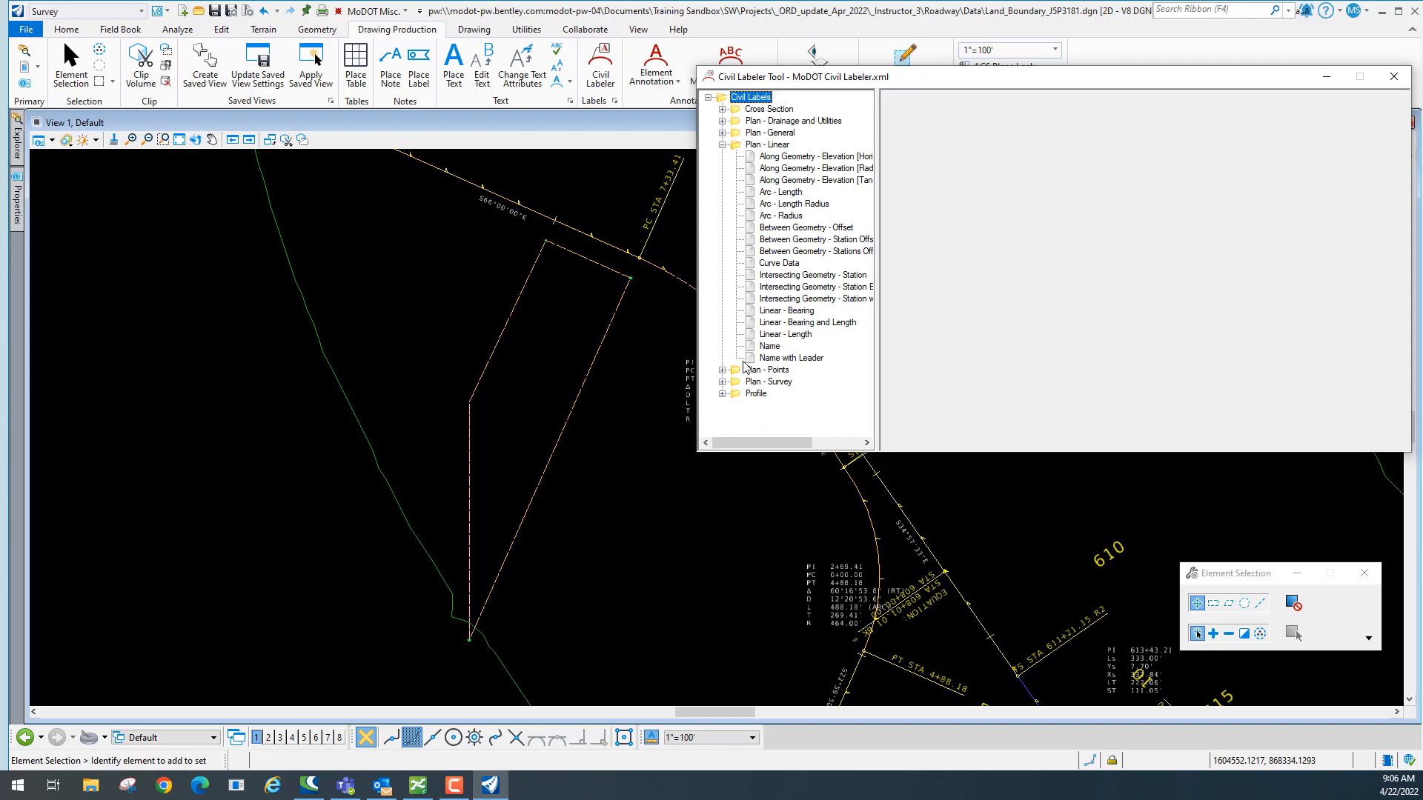
left_click(722, 381)
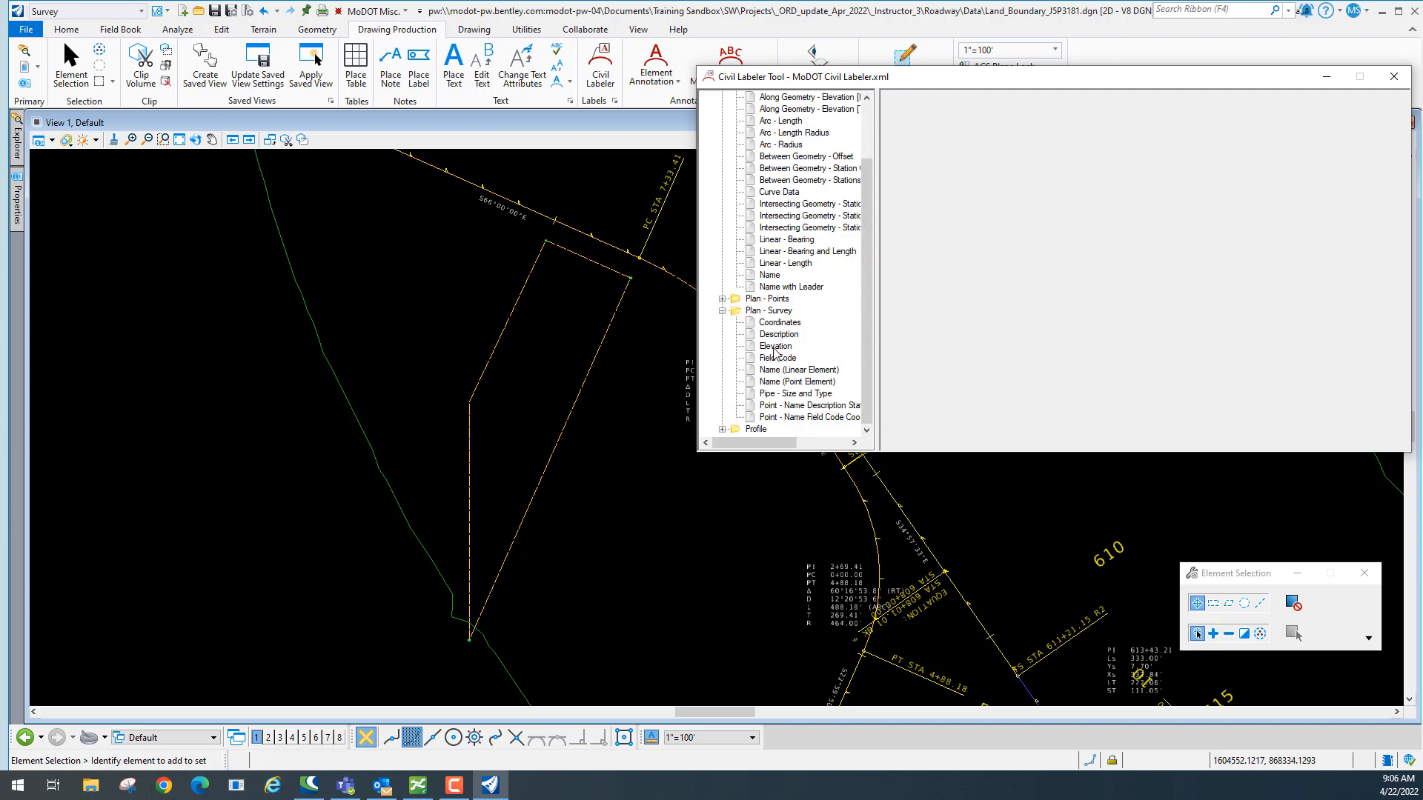
left_click(724, 312)
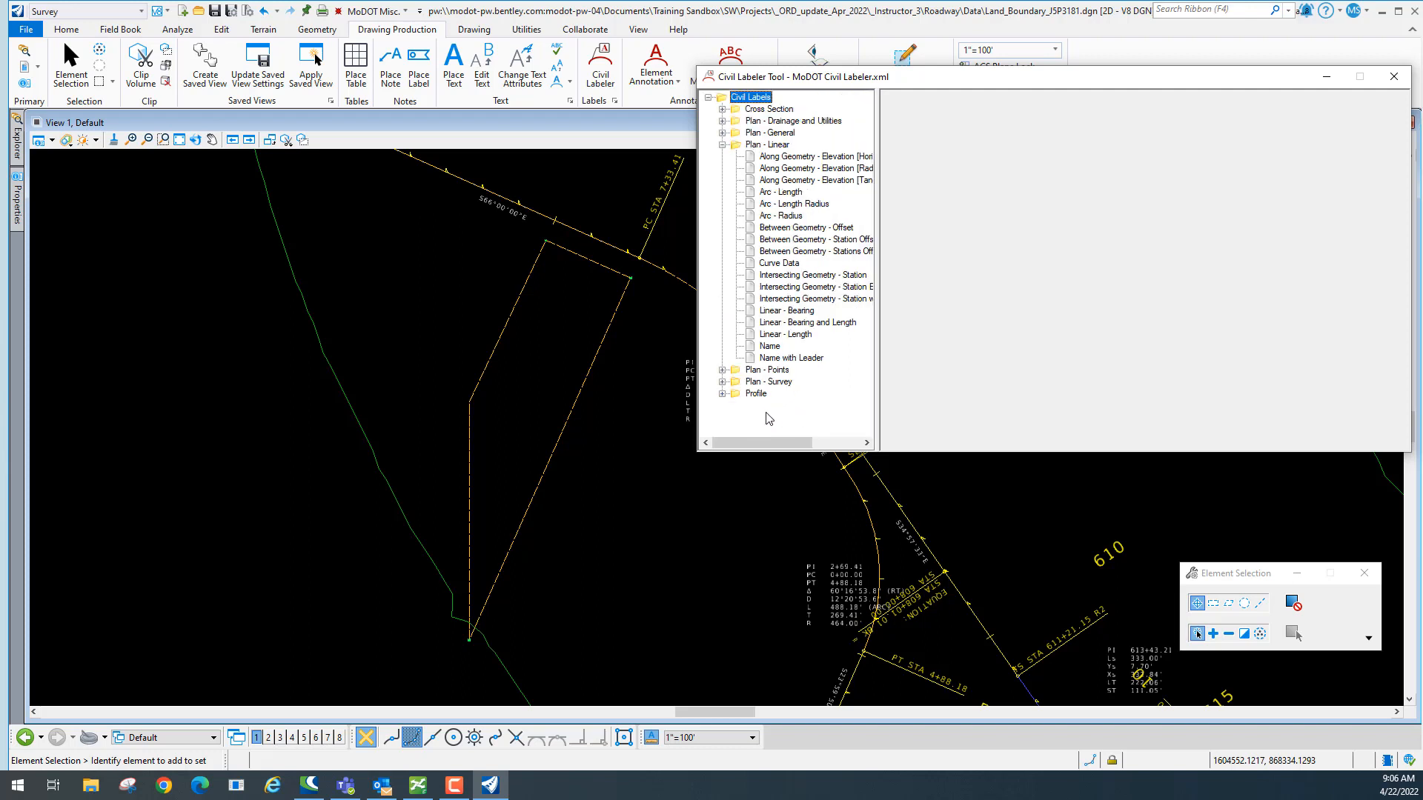
left_click(723, 394)
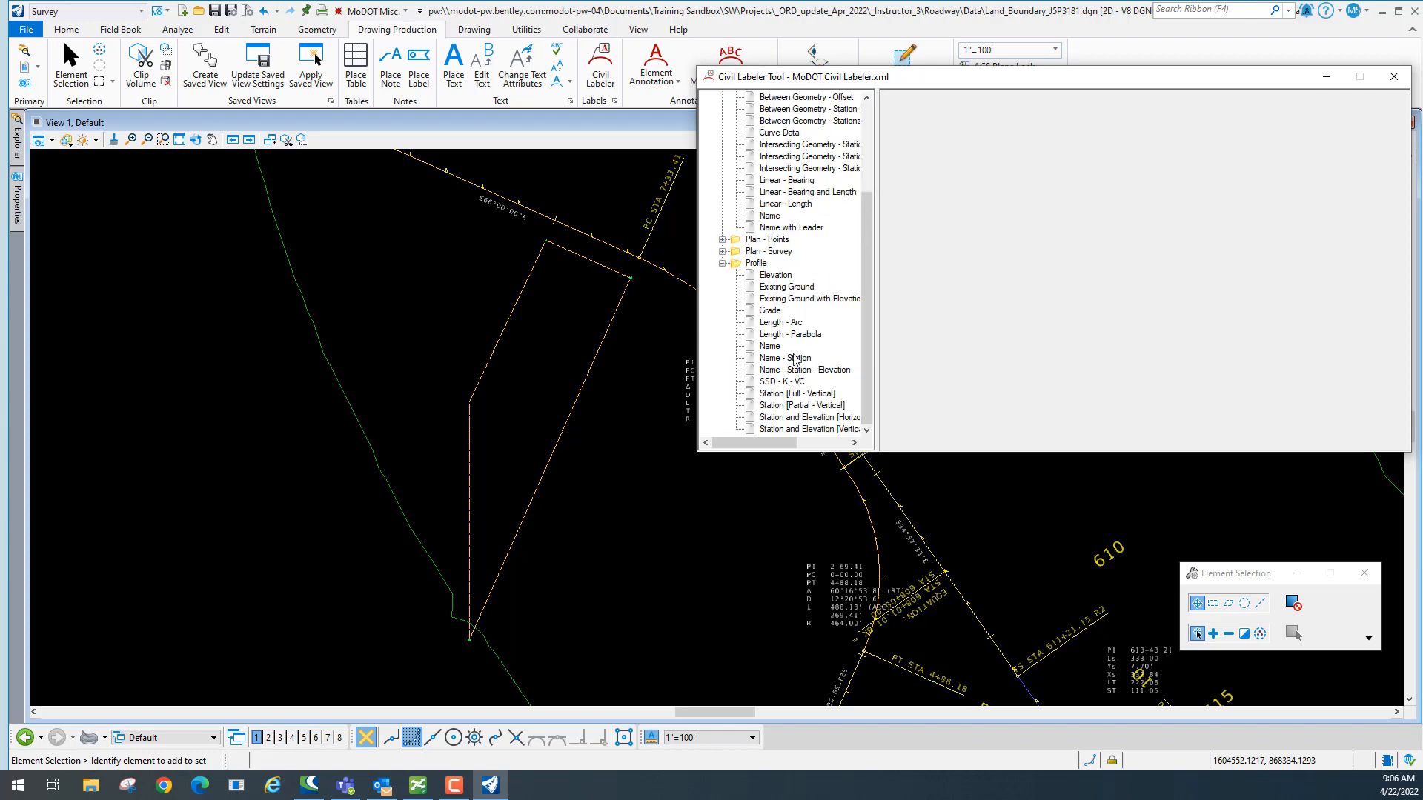
left_click(722, 264)
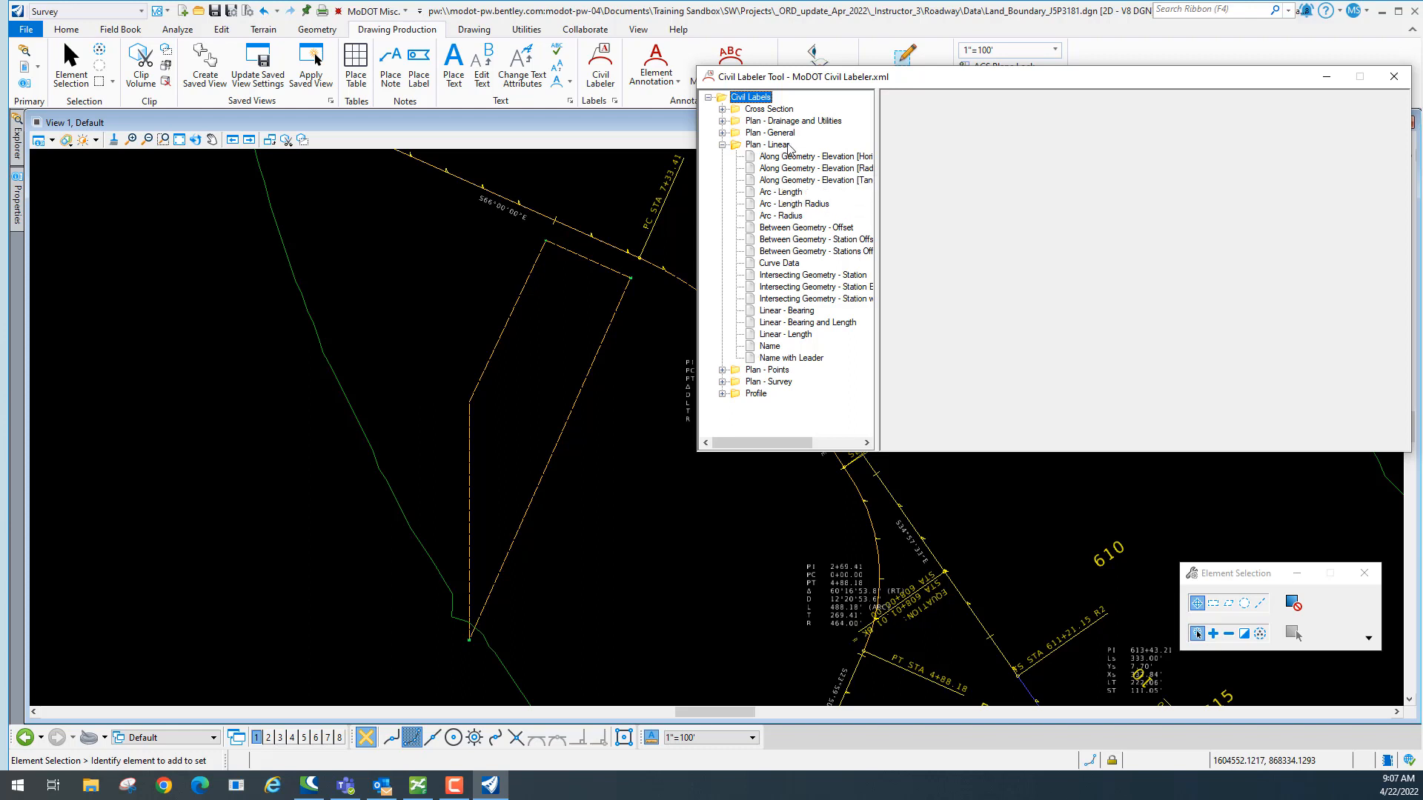
Place a Plan - Linear Name label with Horizontal rotation for the Parcel1 boundary, inside the parcel.
left_click(770, 347)
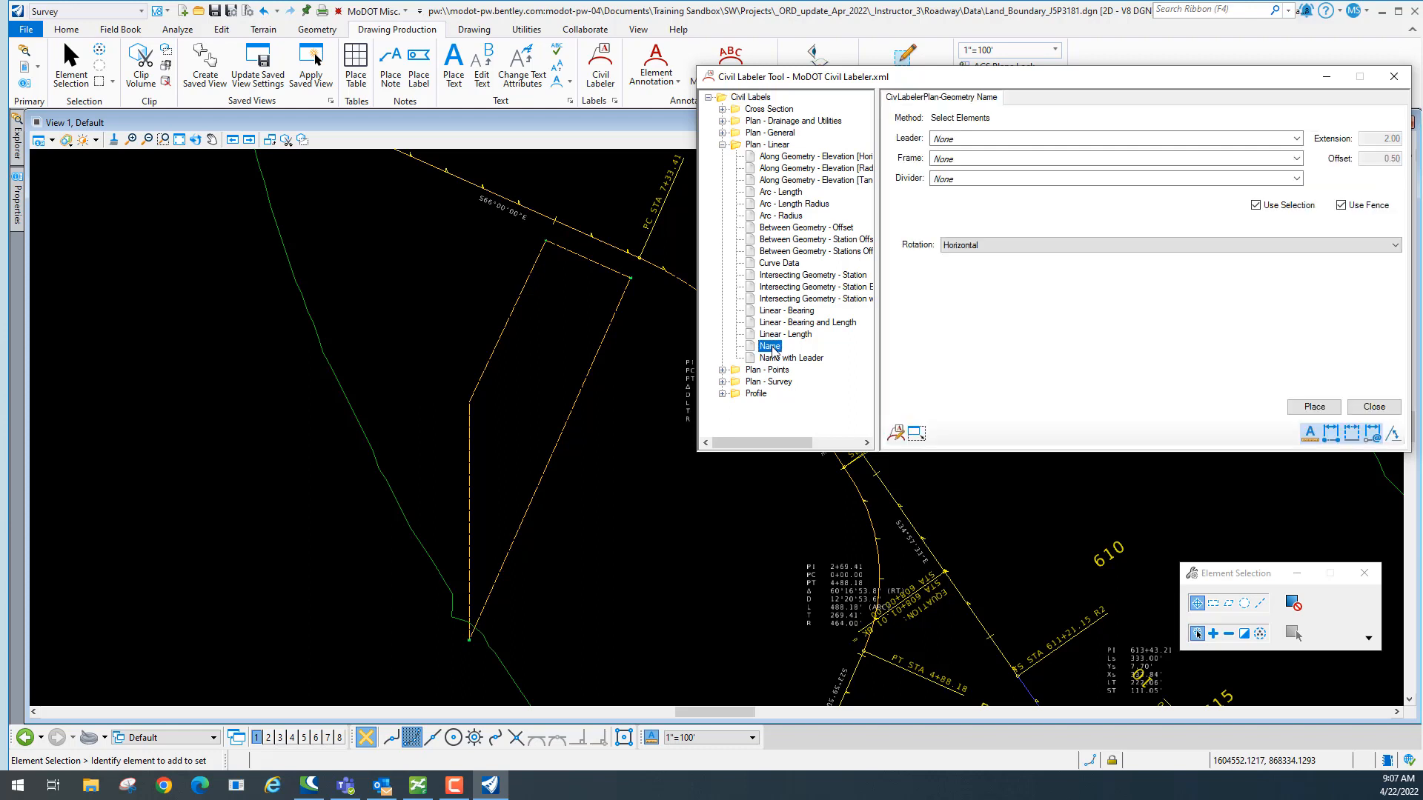
left_click(1052, 245)
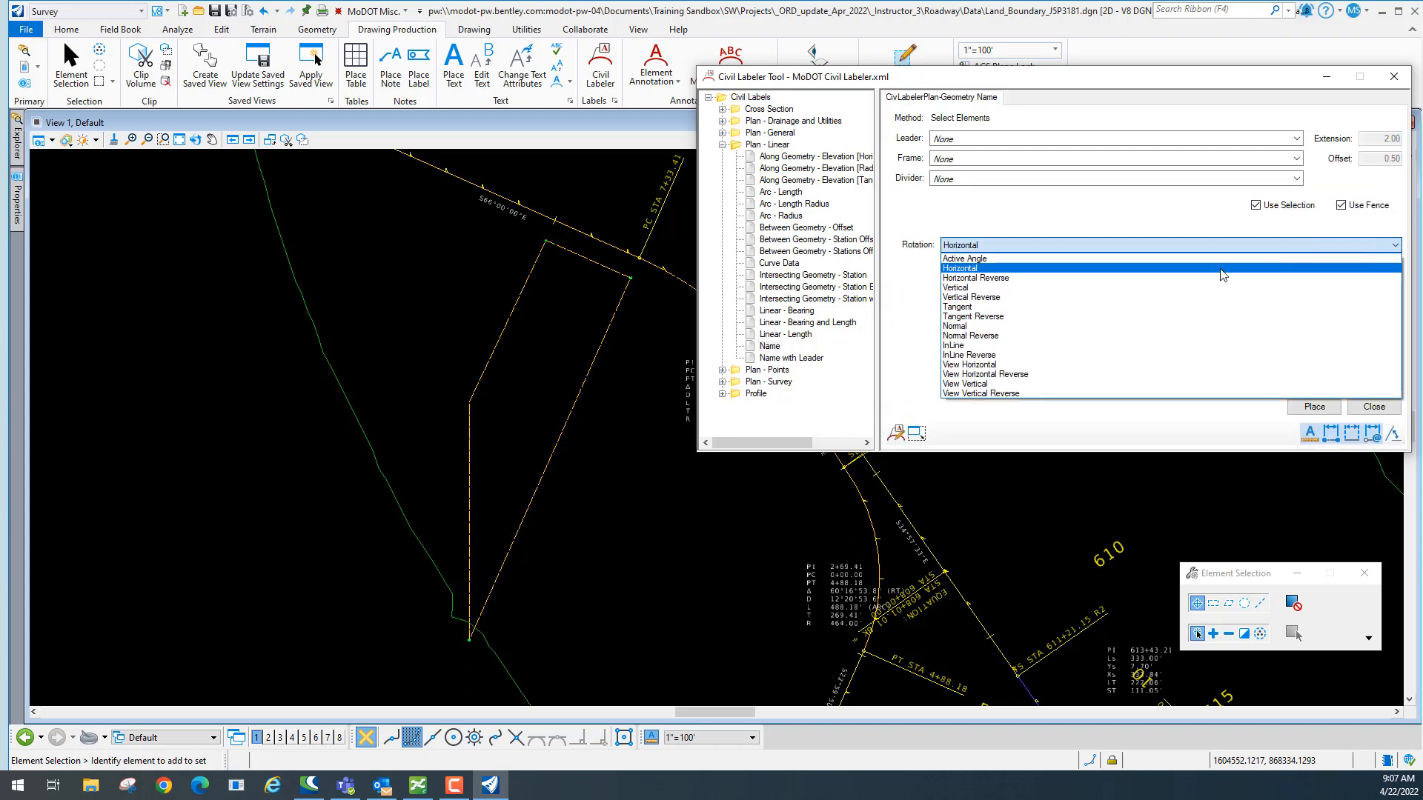
left_click(990, 288)
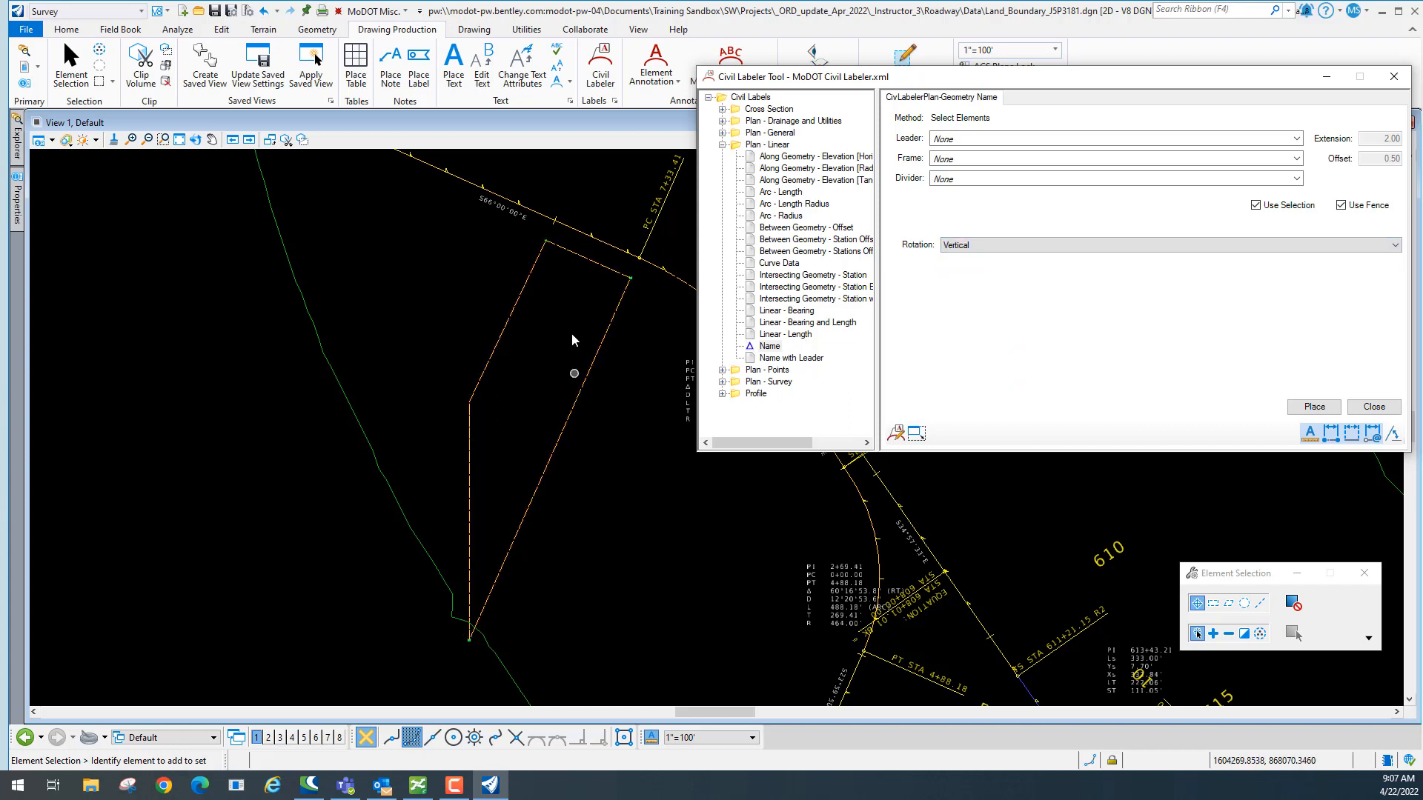
left_click(1274, 254)
left_click(1041, 277)
left_click(1314, 408)
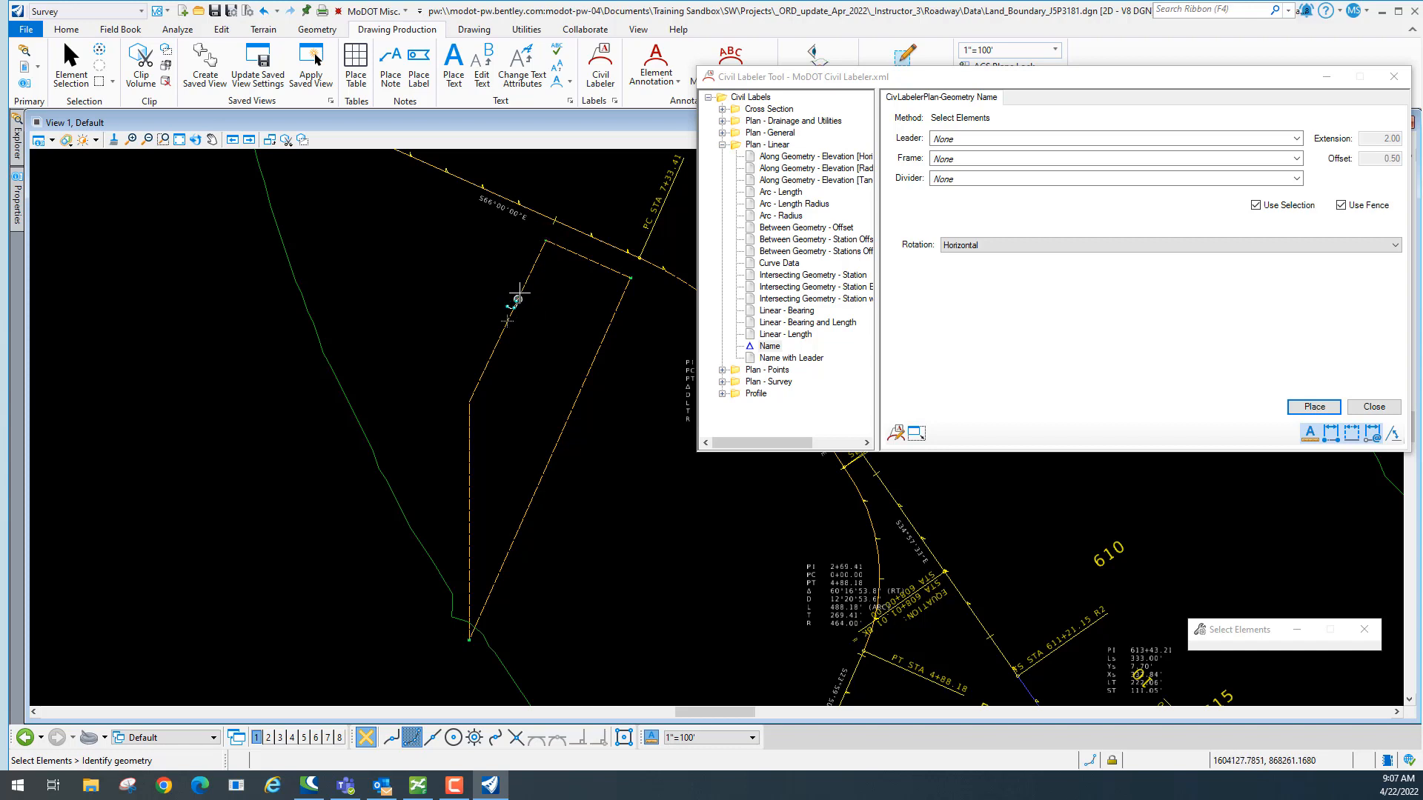
left_click(523, 283)
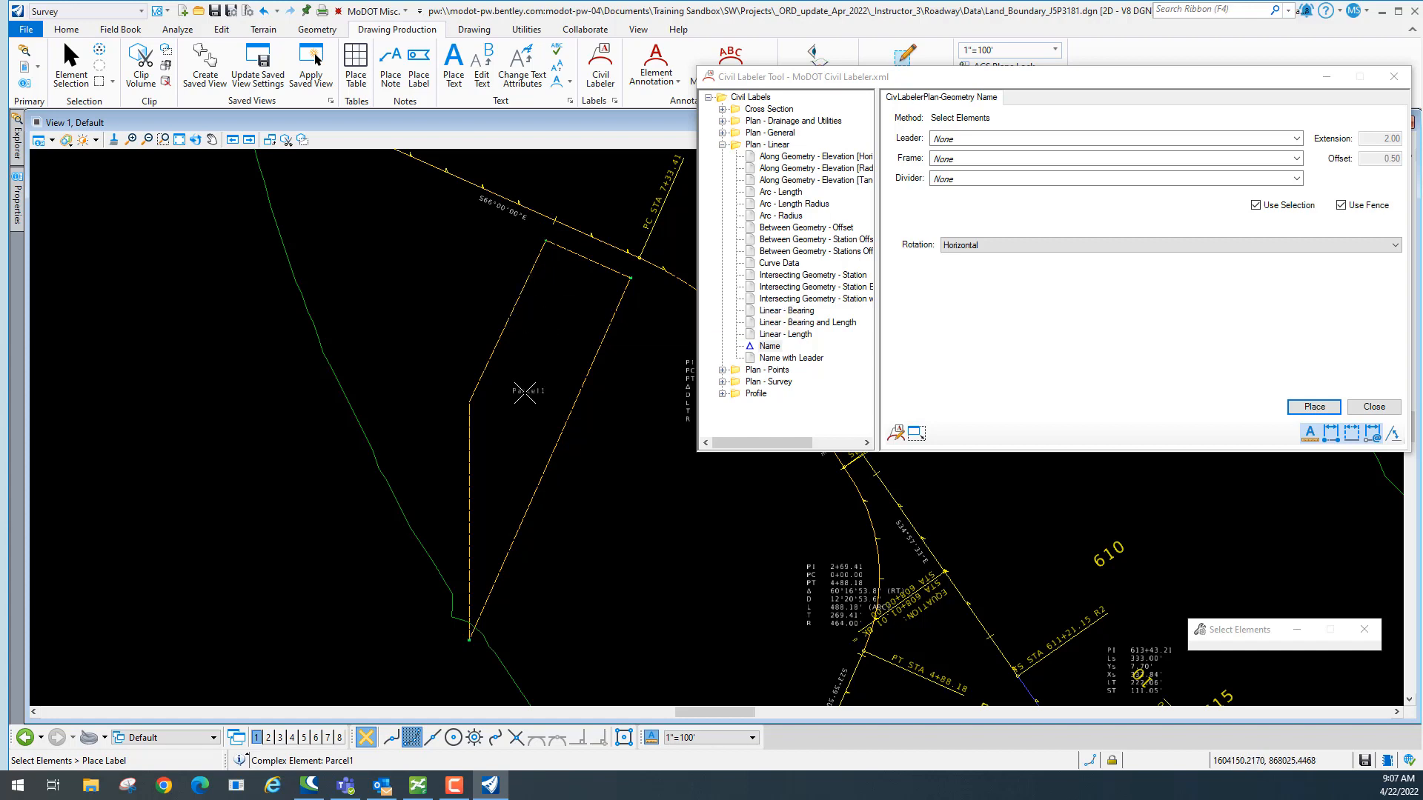
left_click(528, 393)
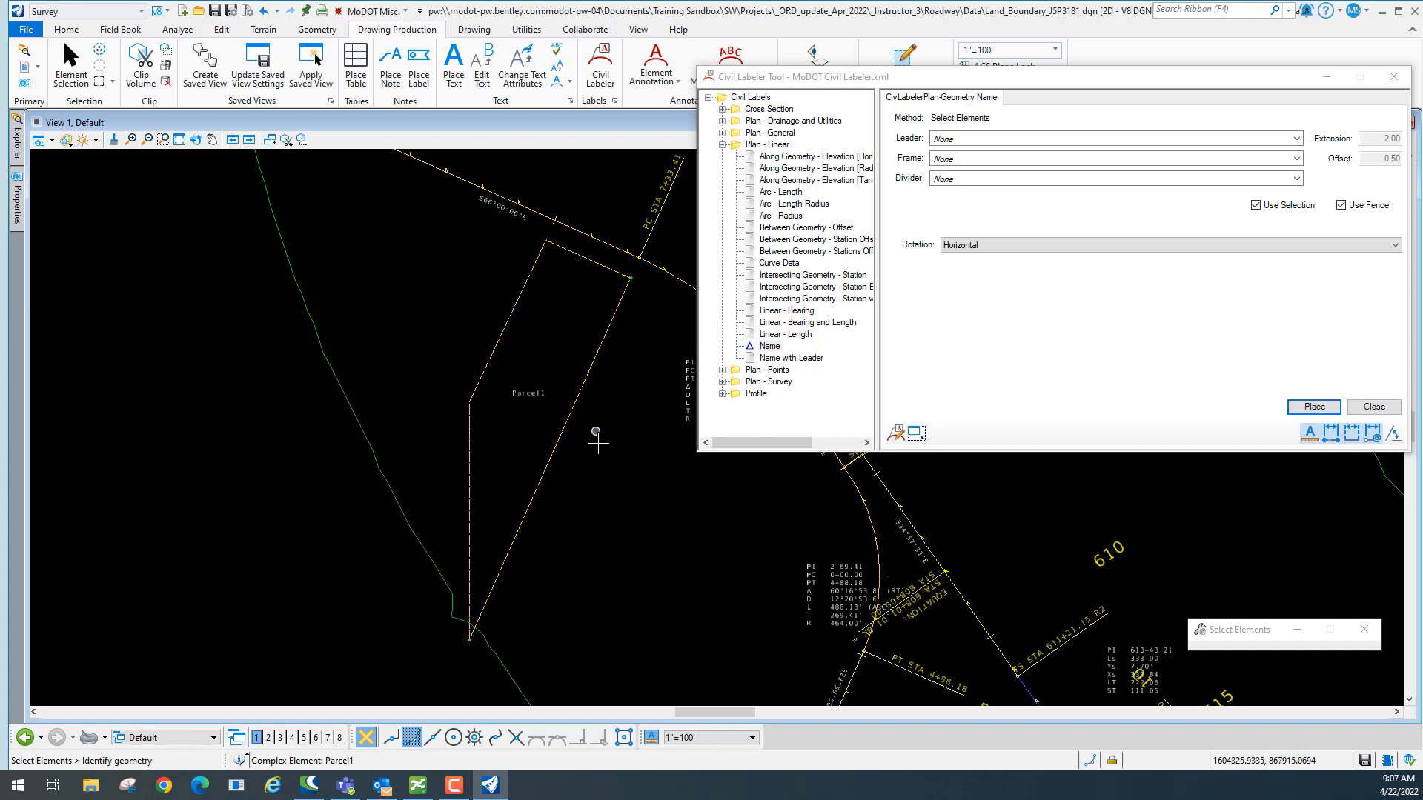
scroll(601, 434, "up", 5)
scroll(601, 434, "down", 2)
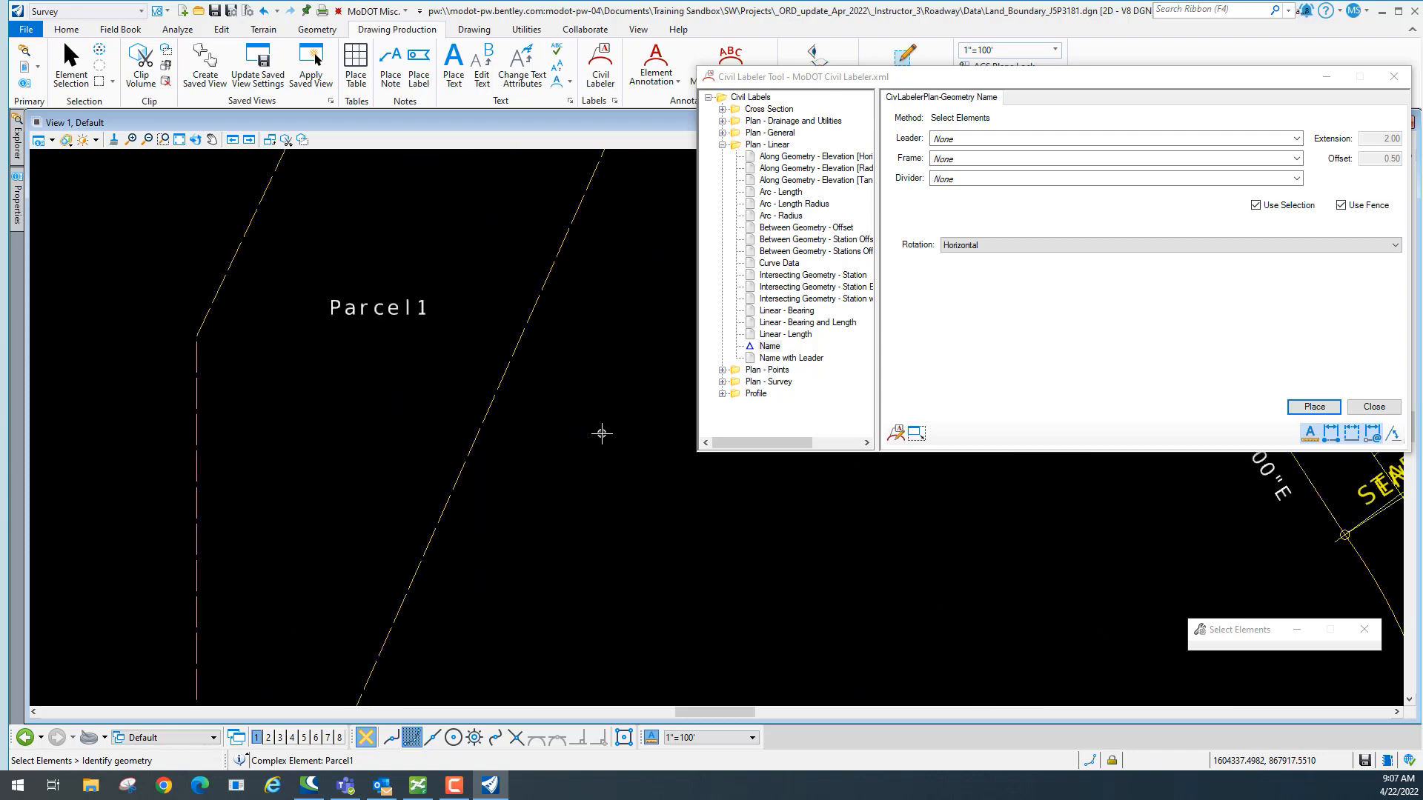
scroll(601, 433, "down", 3)
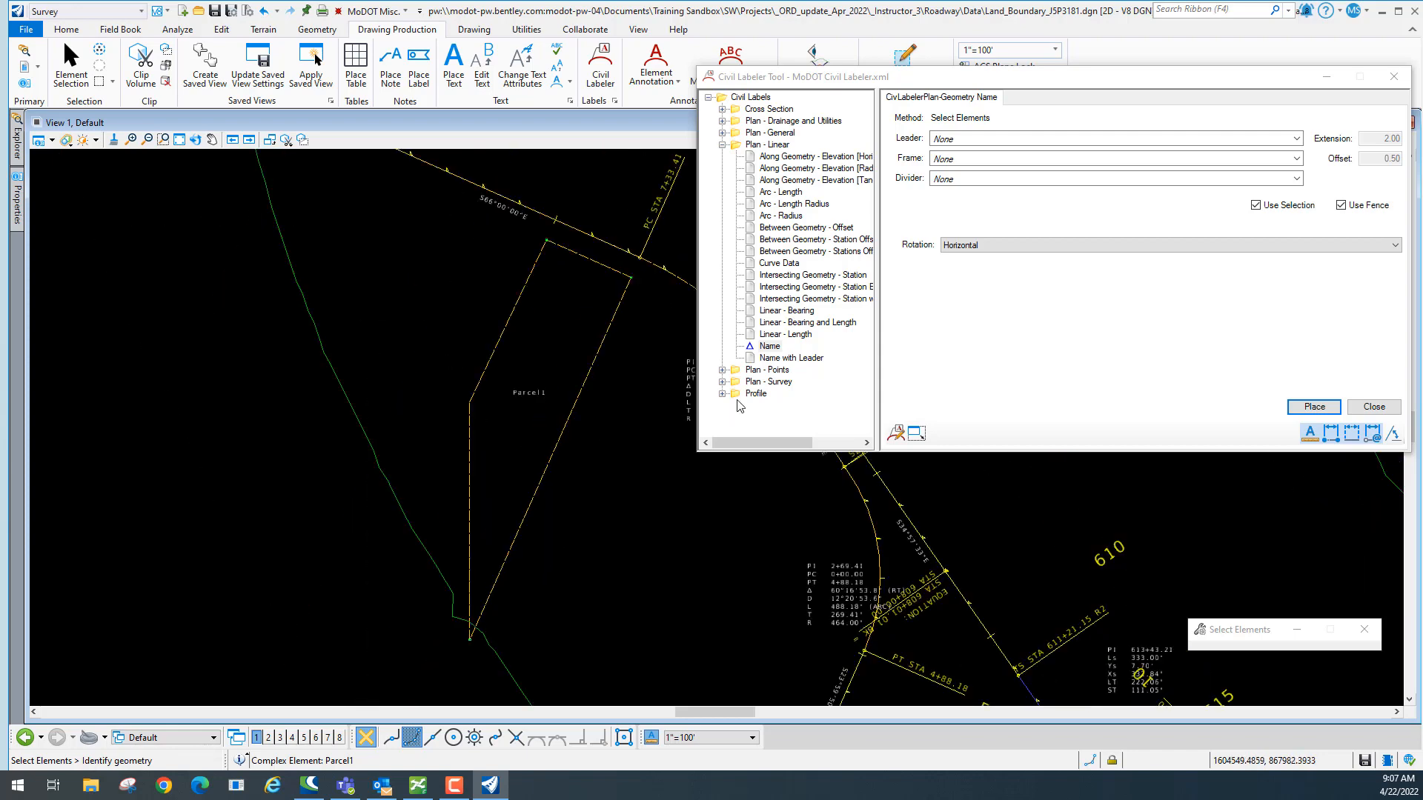
Label each of the four Parcel1 boundary lines with the Plan - Linear style Linear - Bearing and Length.
left_click(801, 325)
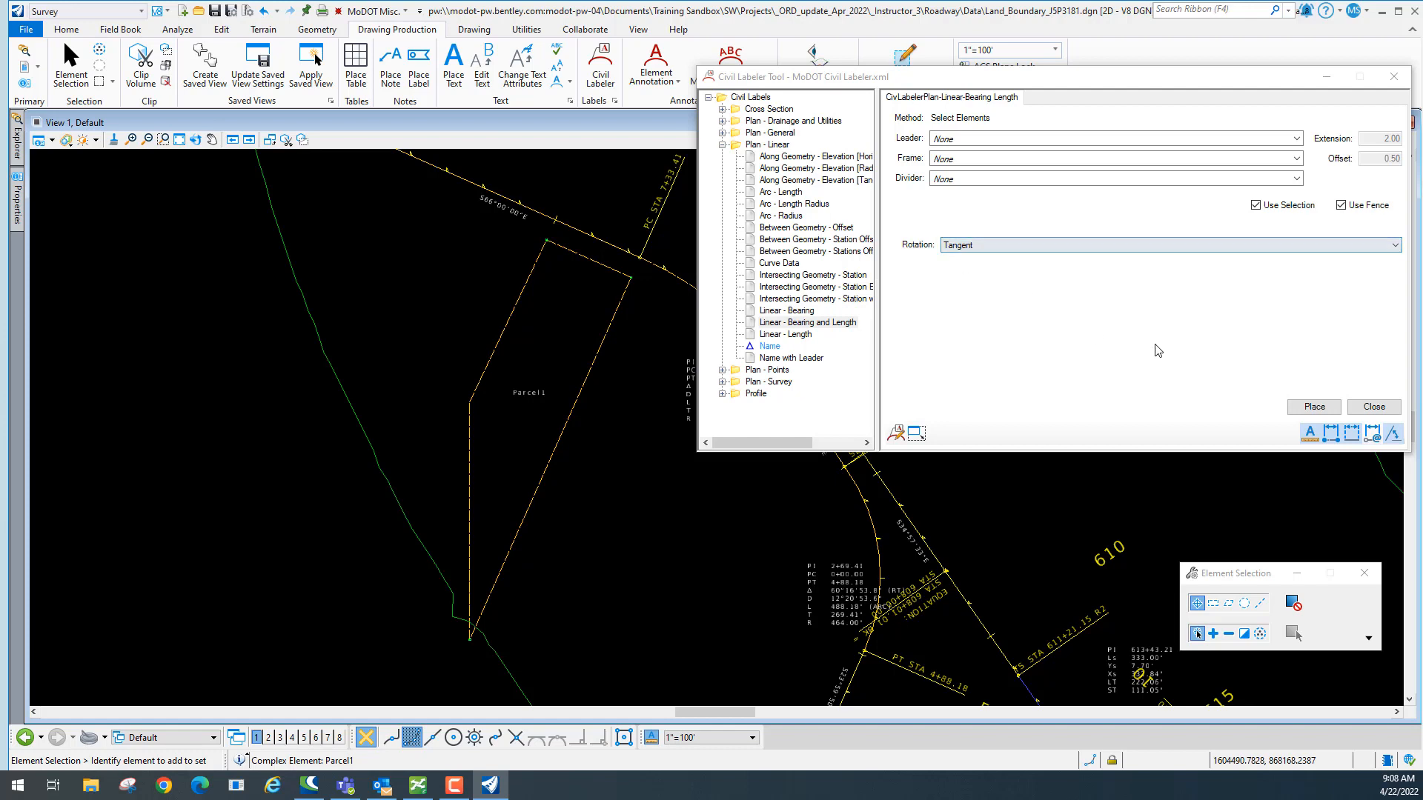
left_click(1316, 407)
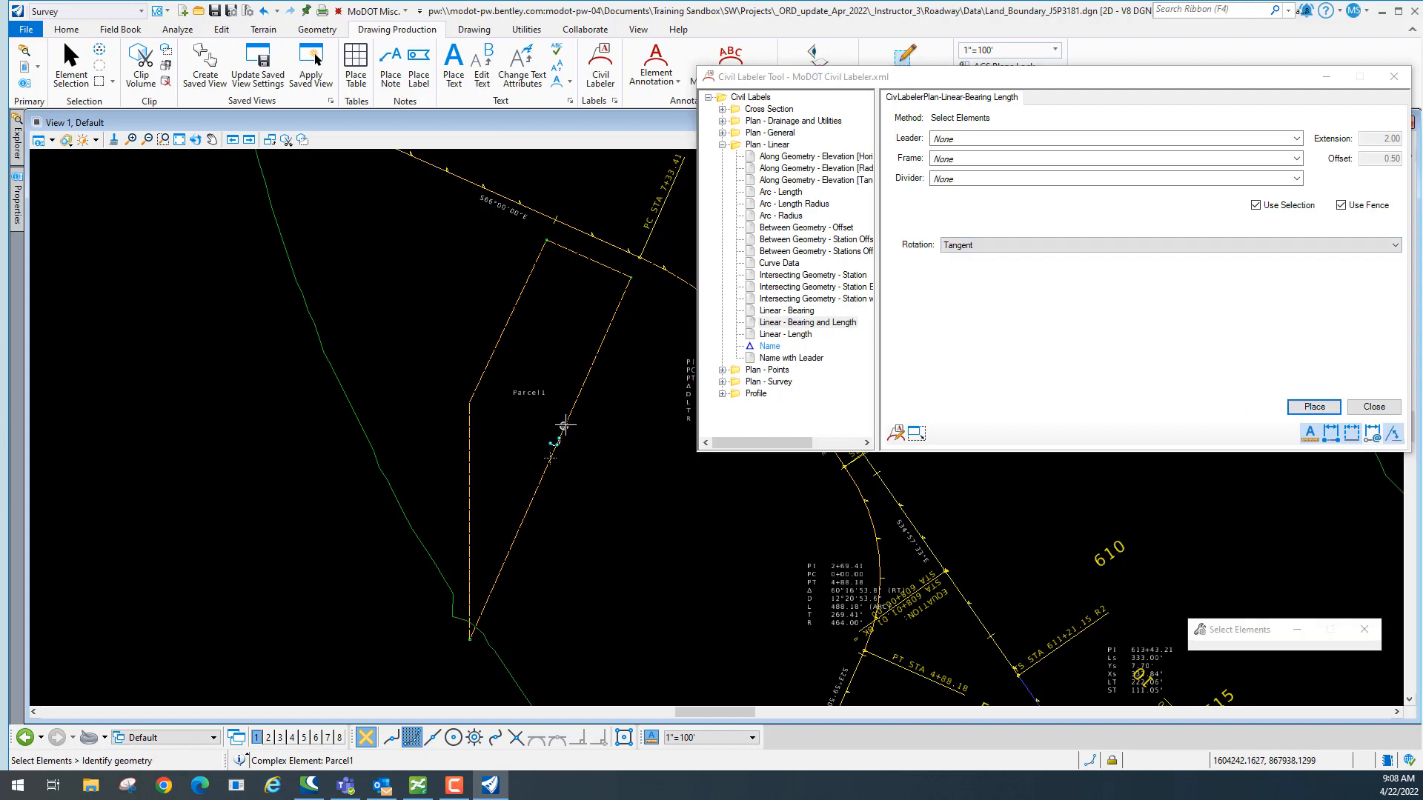
left_click(549, 460)
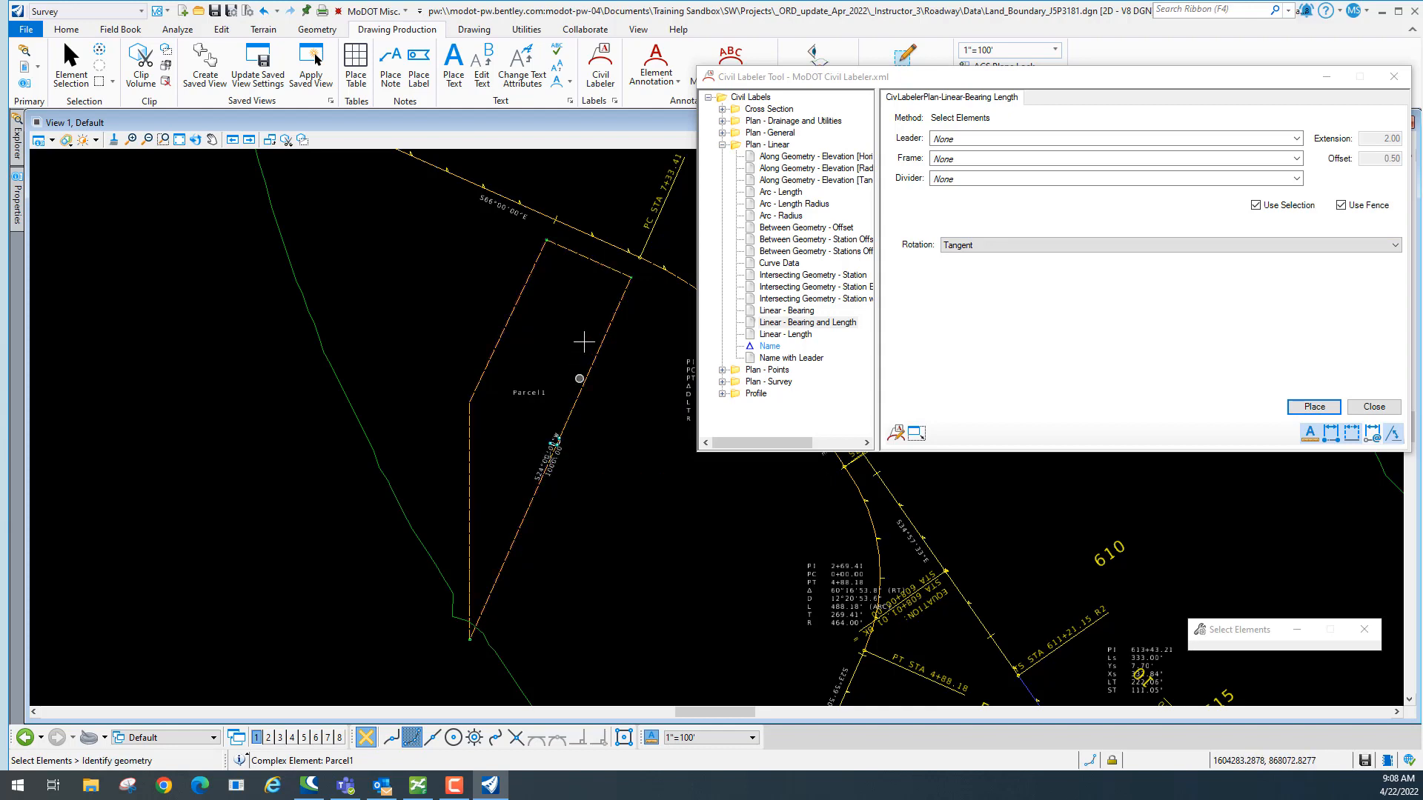
left_click(587, 259)
left_click(589, 258)
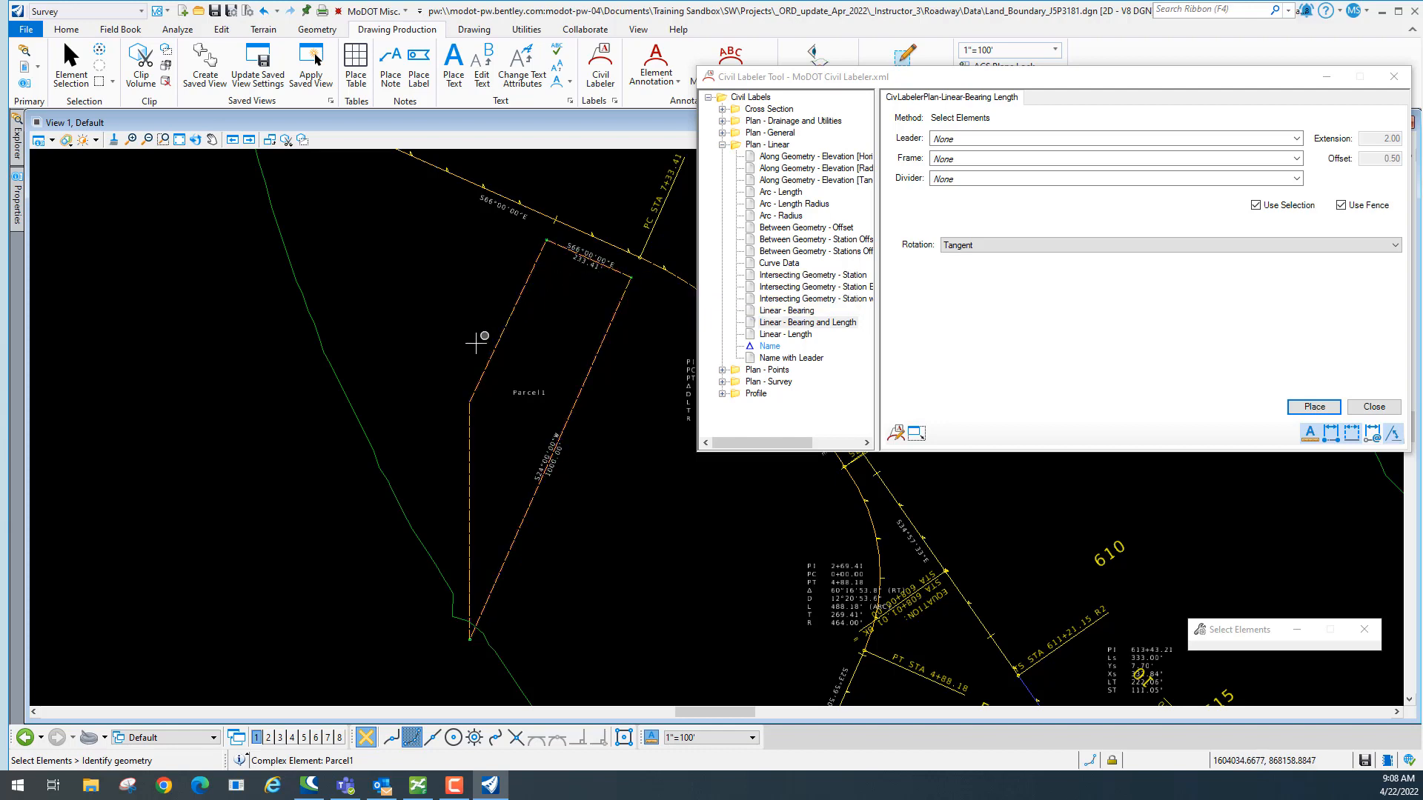
left_click(509, 320)
left_click(509, 322)
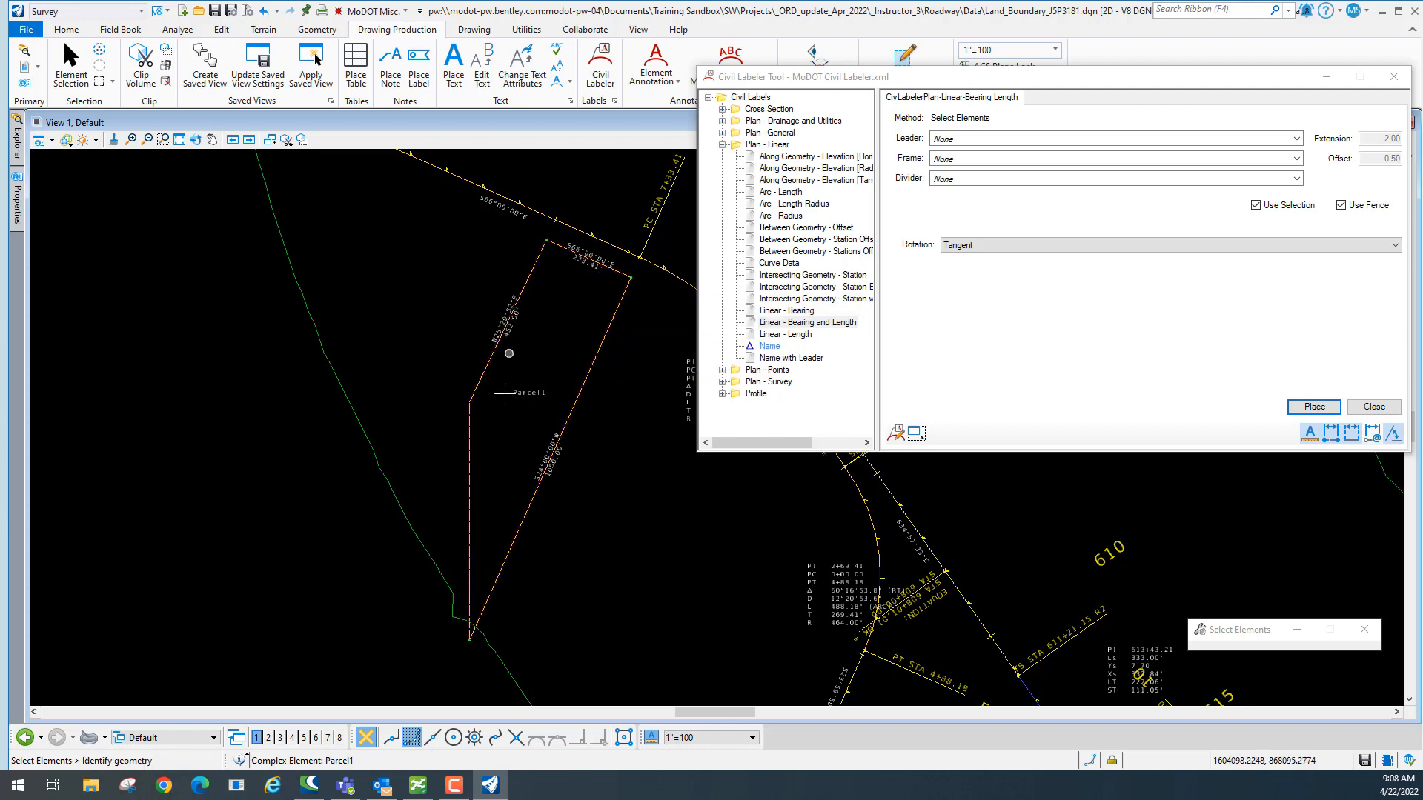
left_click(470, 521)
left_click(471, 521)
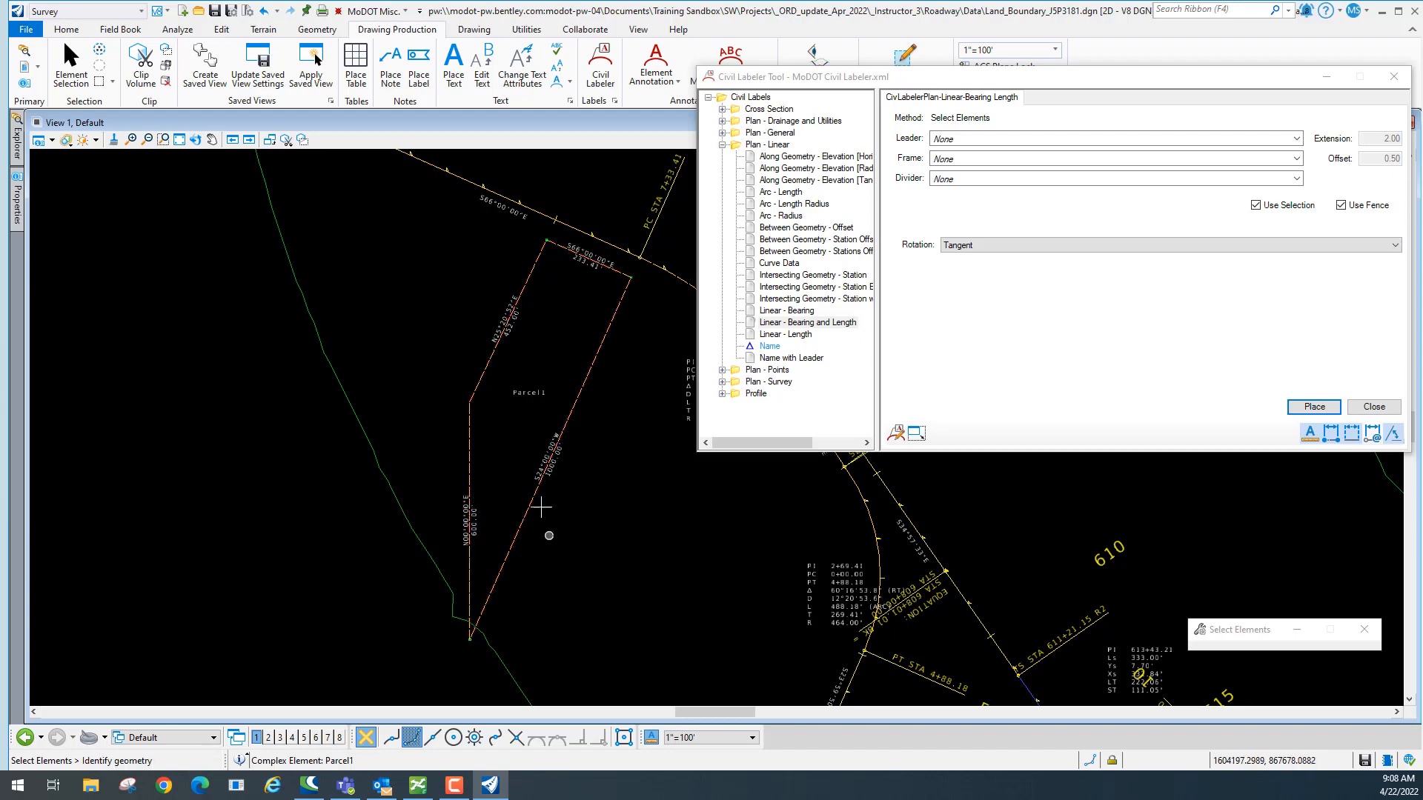
scroll(540, 494, "up", 2)
scroll(541, 494, "up", 2)
scroll(541, 494, "down", 4)
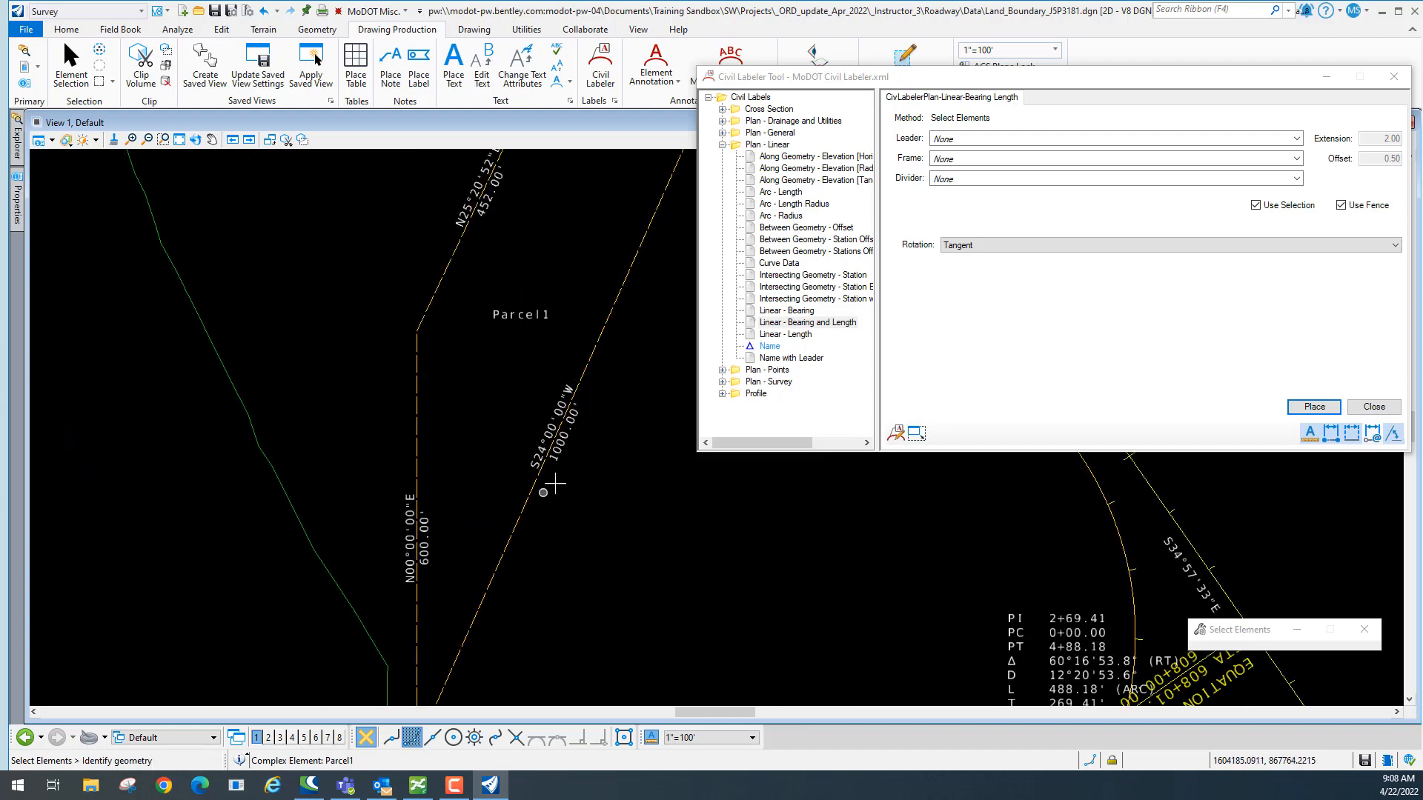
middle_click_drag(593, 445, 508, 435)
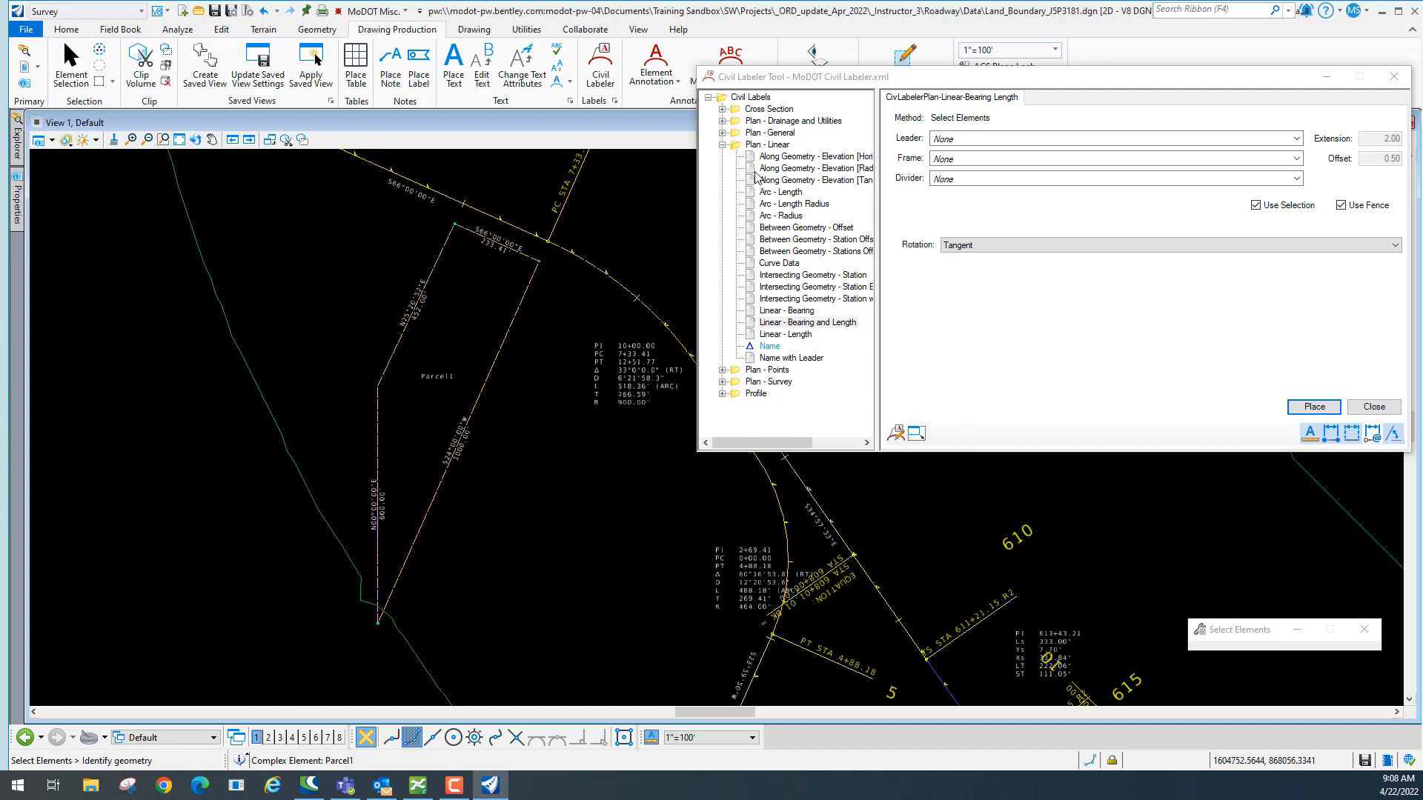
left_click(723, 145)
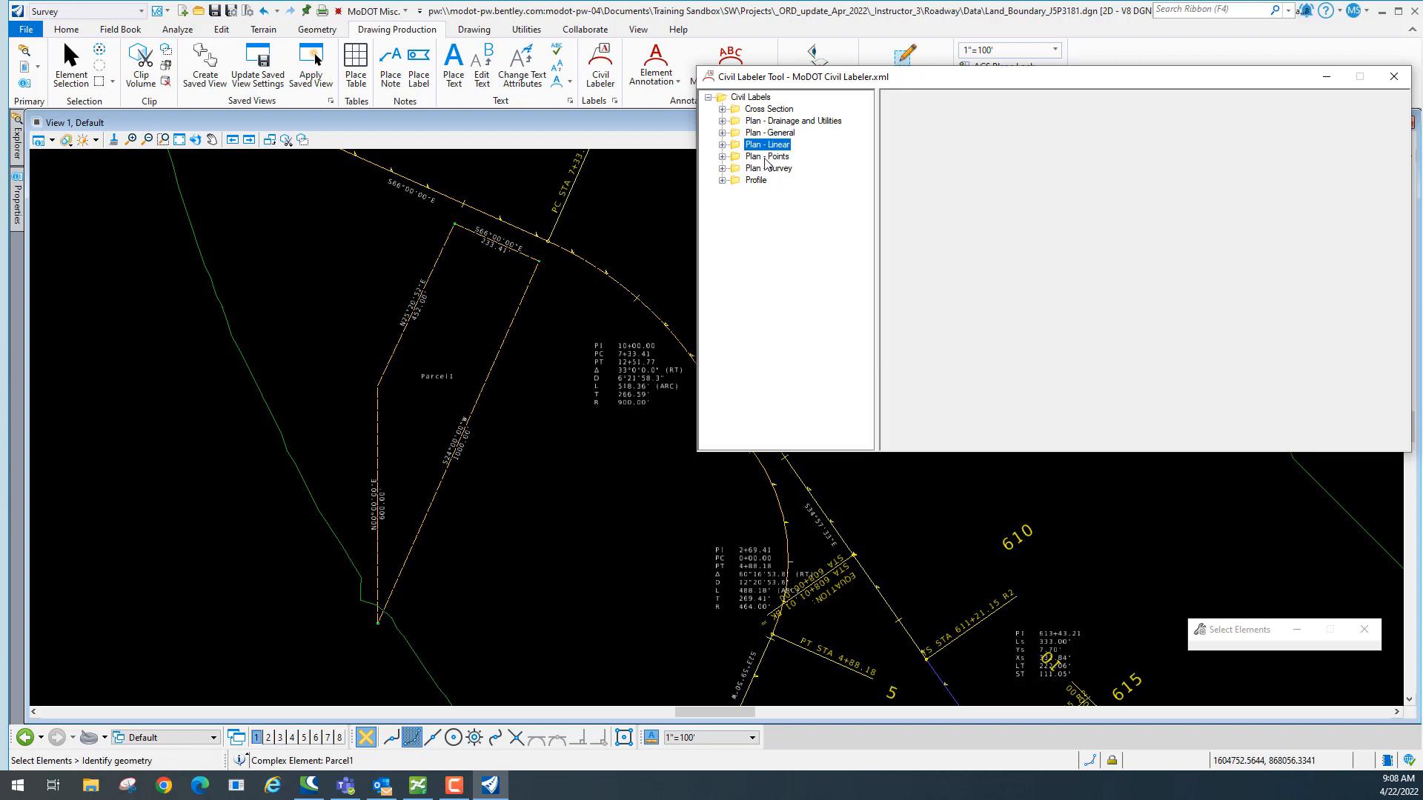
Label point 802 at the parcel's south corner with the Plan - Points style Coordinates NE - Name - Elevation, using Horizontal rotation.
left_click(723, 156)
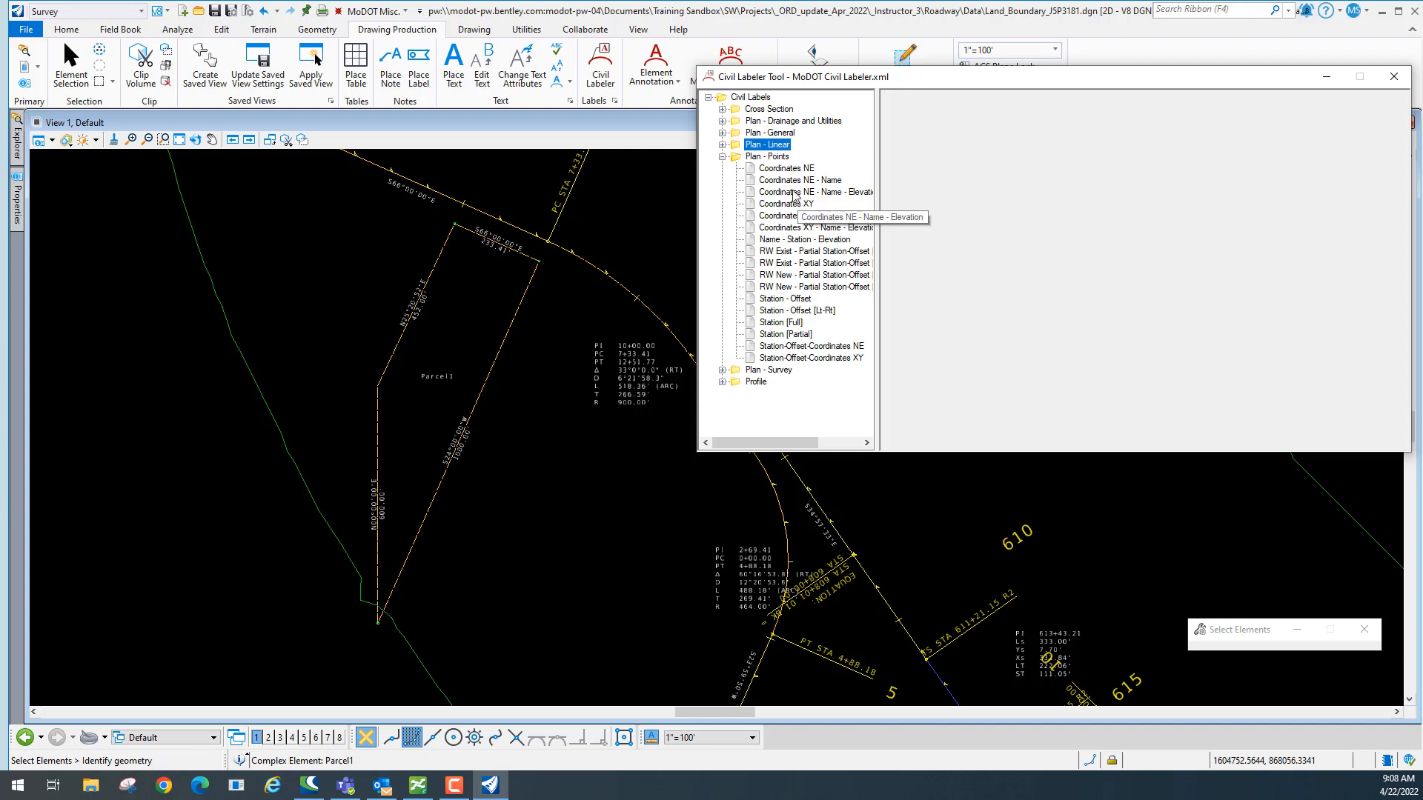
double_click(818, 193)
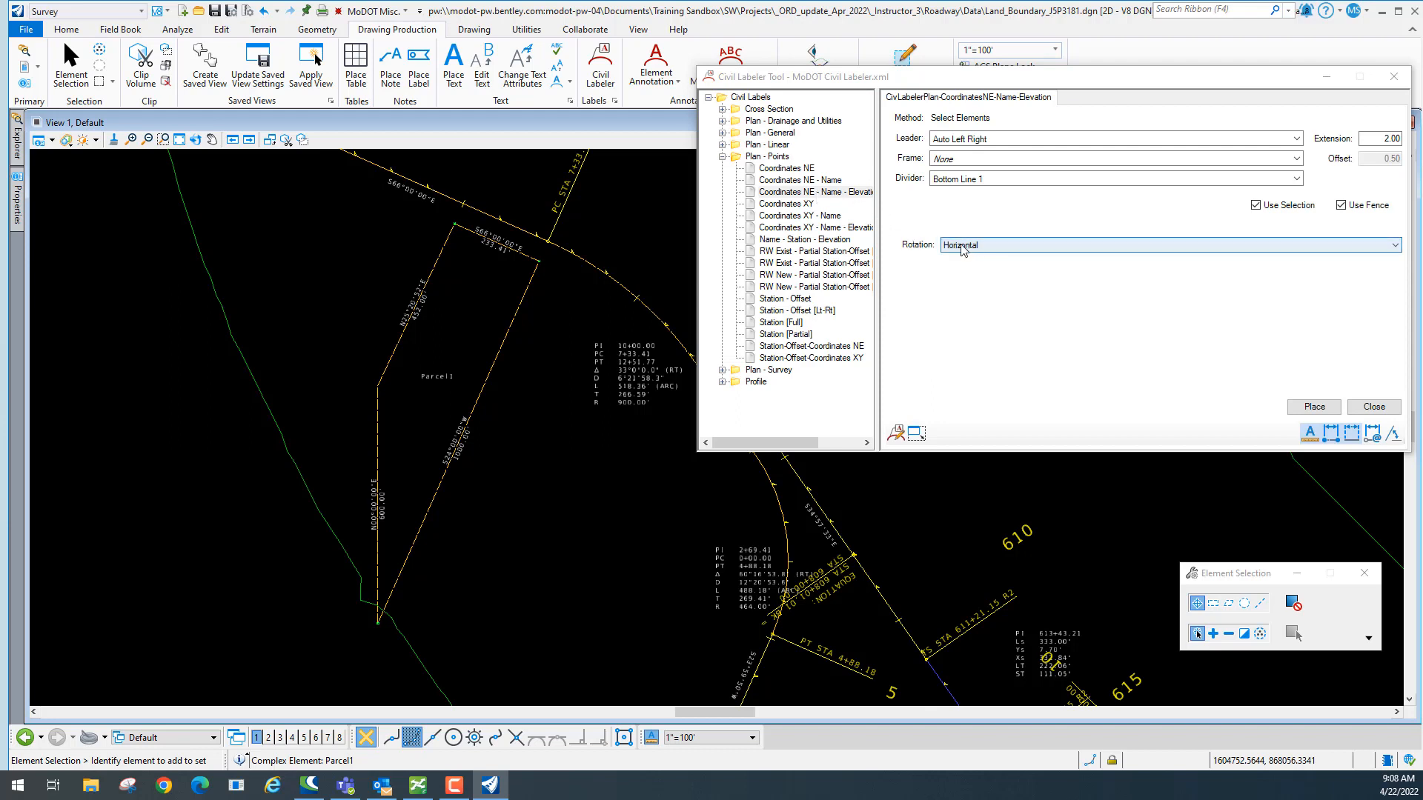
left_click_drag(976, 76, 959, 70)
left_click(1296, 400)
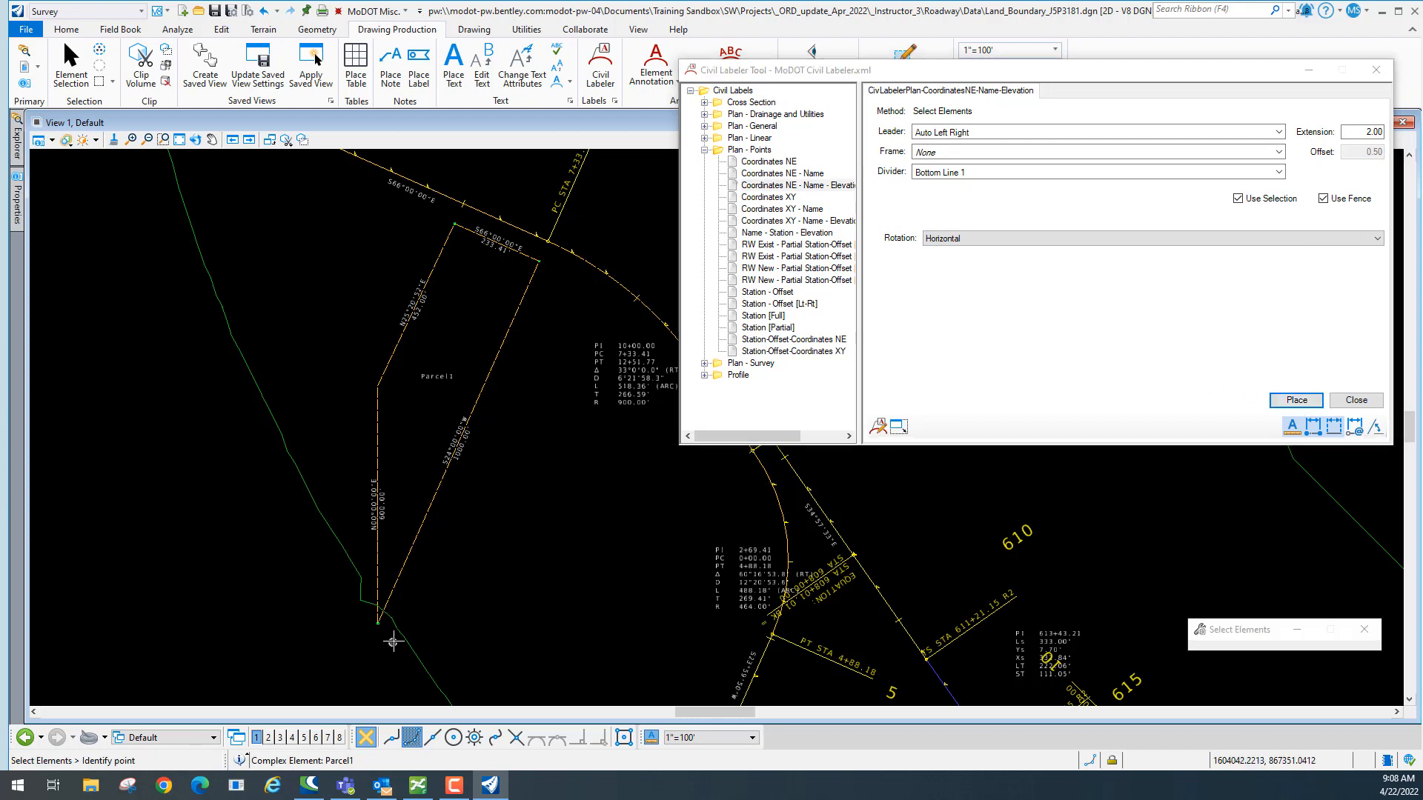
scroll(394, 635, "up", 5)
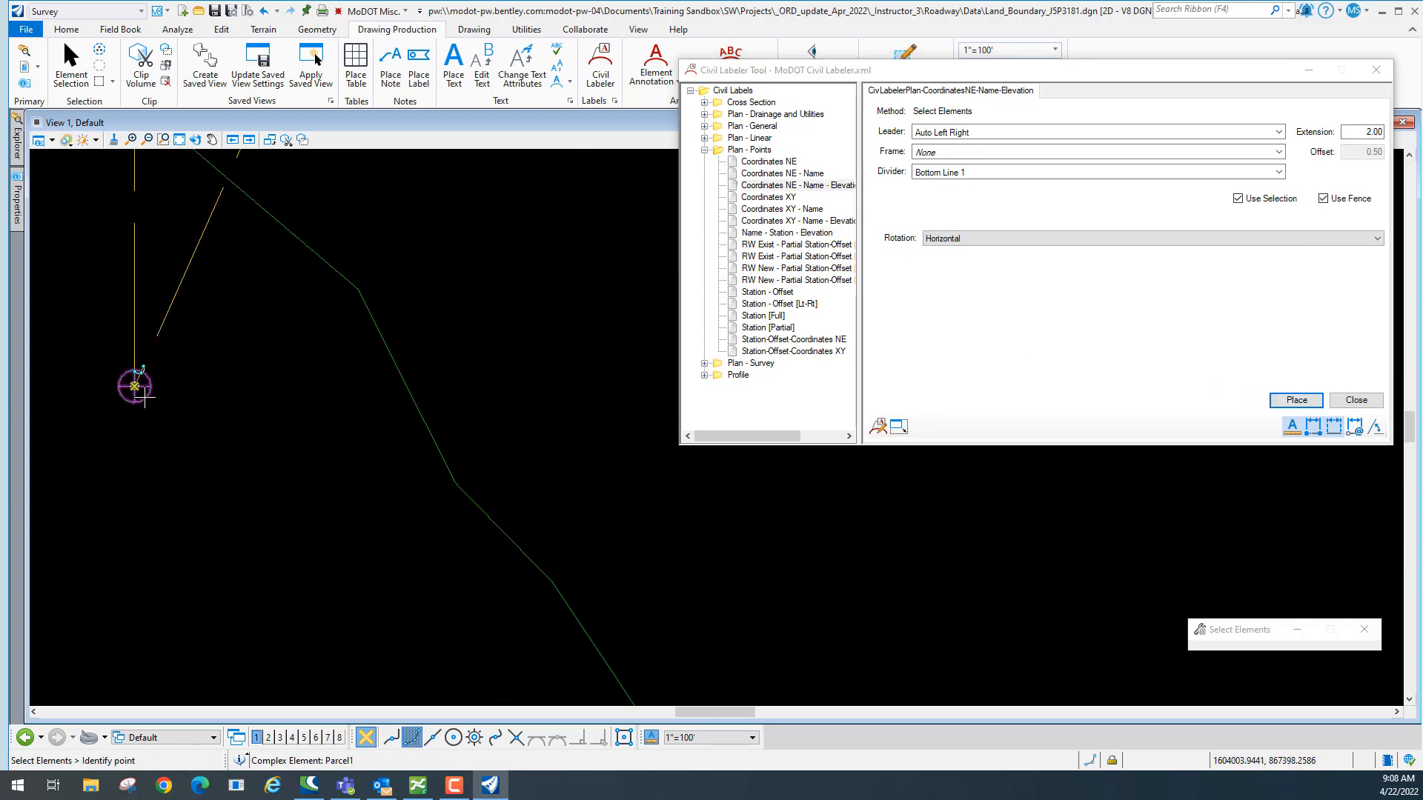
scroll(212, 443, "down", 5)
scroll(212, 443, "down", 3)
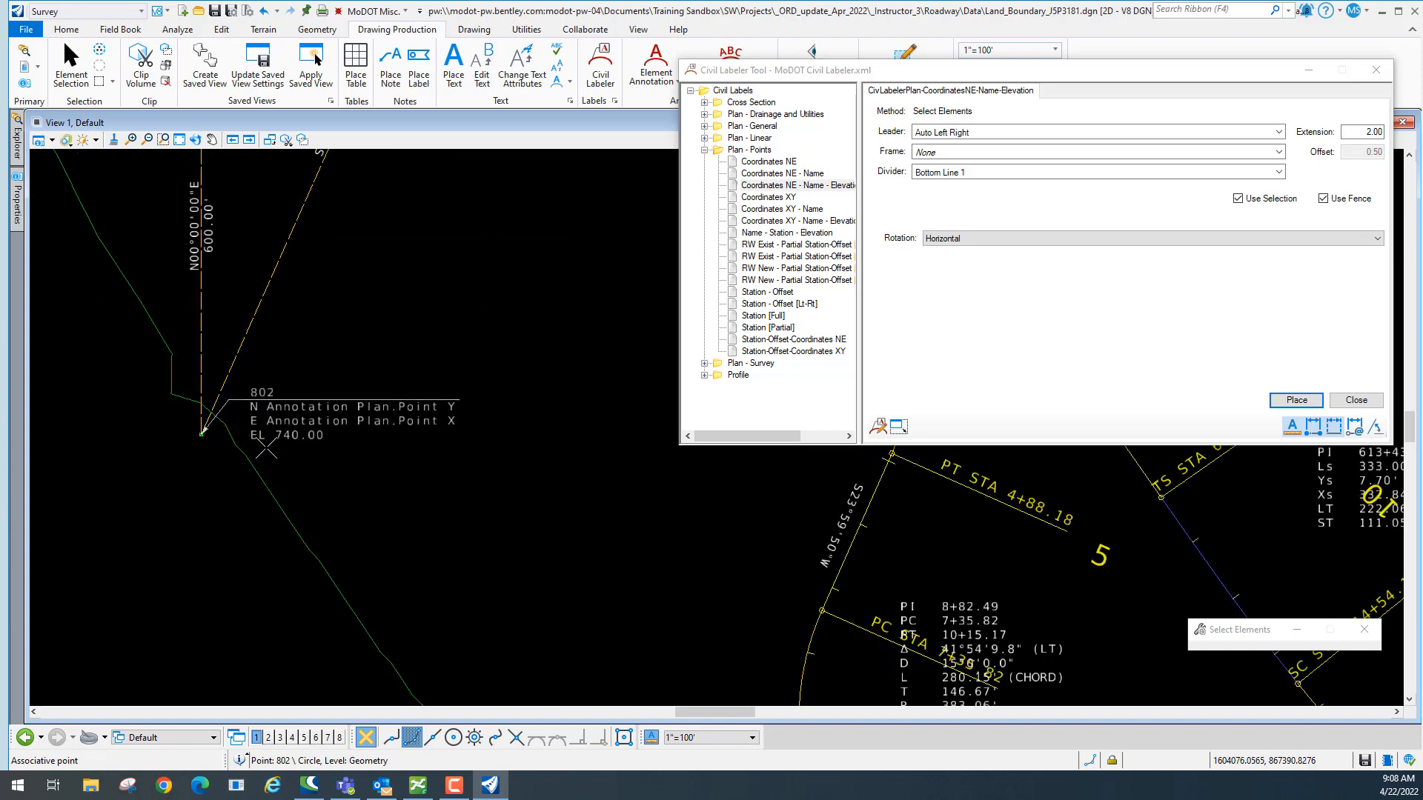
left_click(289, 442)
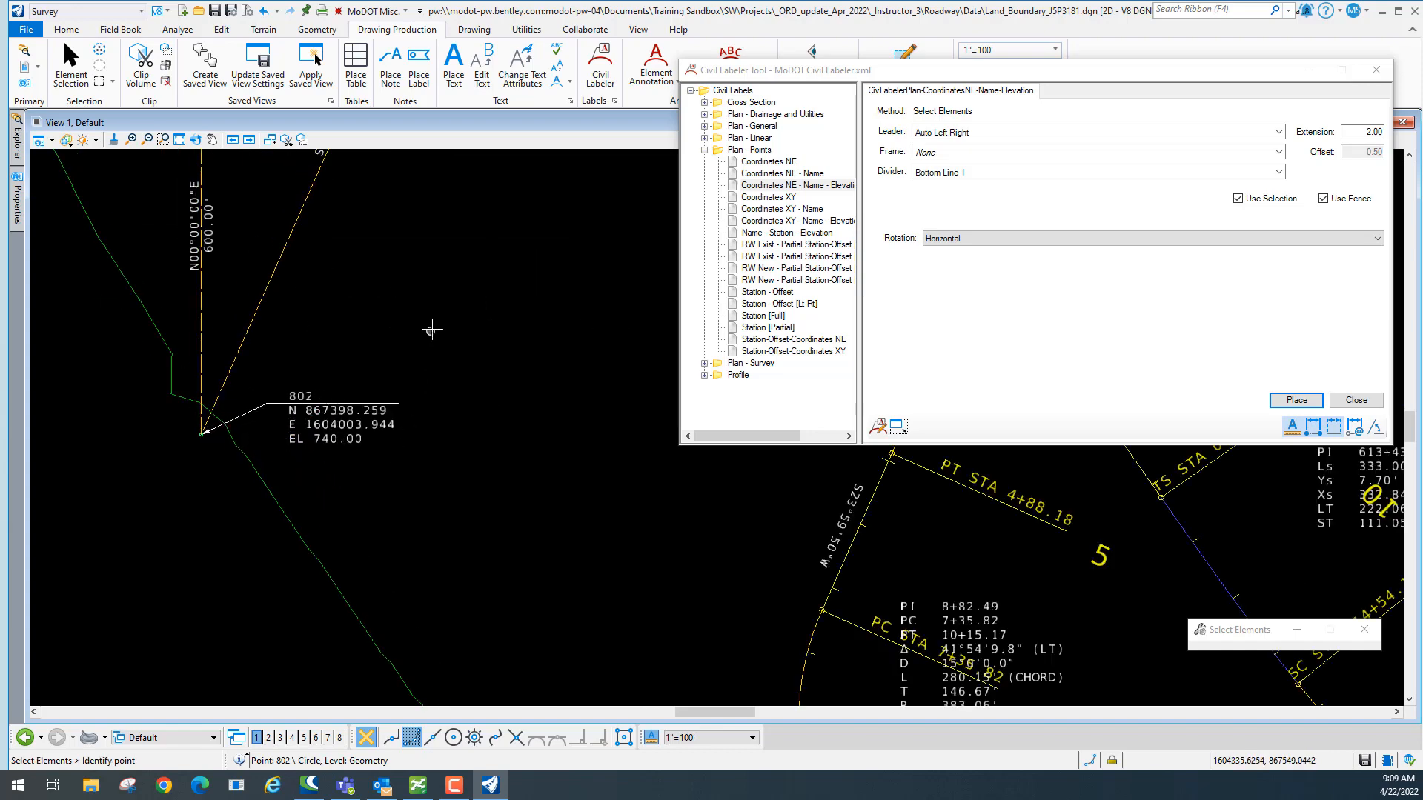
Label point 801 at the parcel's northeast corner with the same coordinate, name and elevation style, northeast of the corner.
scroll(433, 326, "down", 2)
mouse_move(454, 301)
middle_mouse_down()
mouse_move(420, 512)
mouse_move(403, 538)
middle_mouse_up()
middle_click_drag(452, 349, 383, 439)
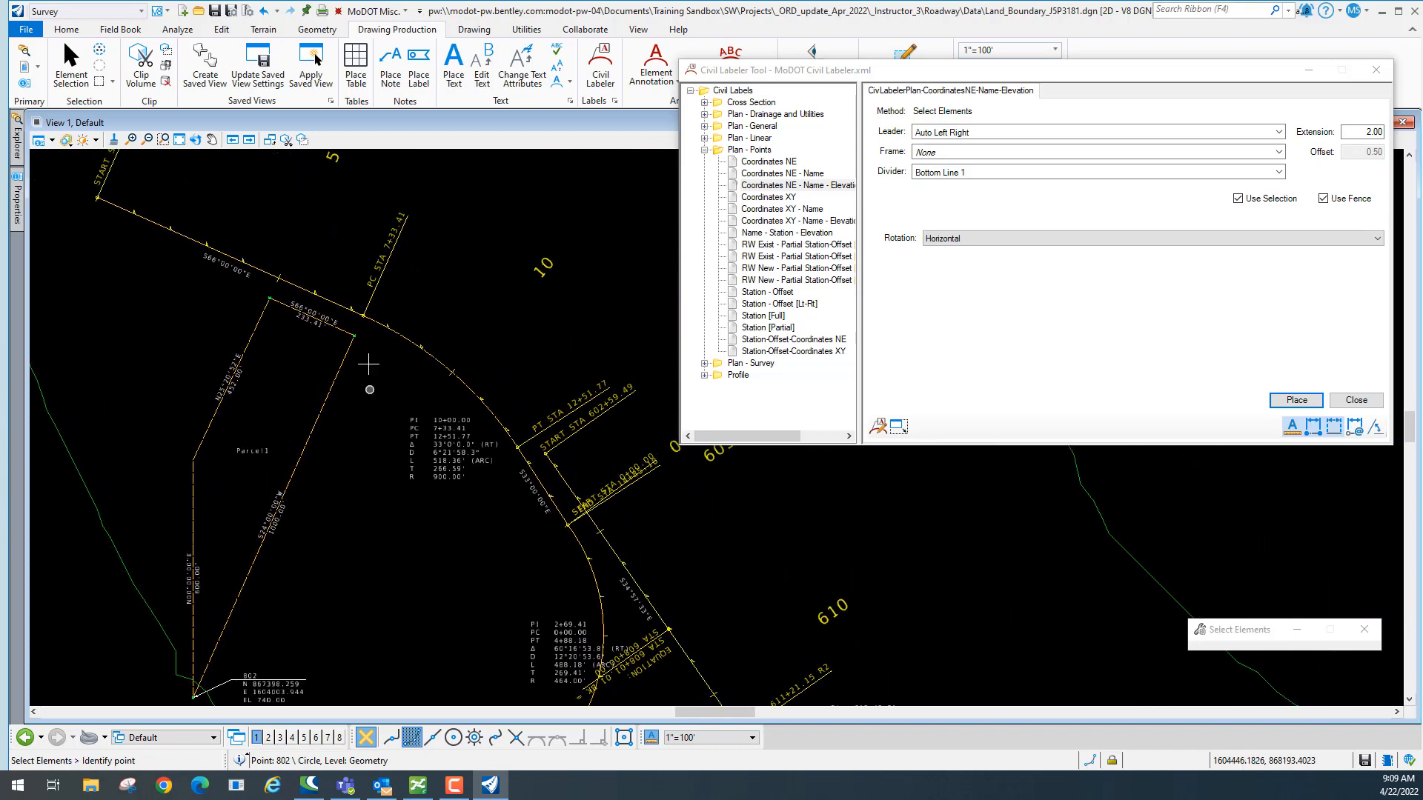
left_click(355, 335)
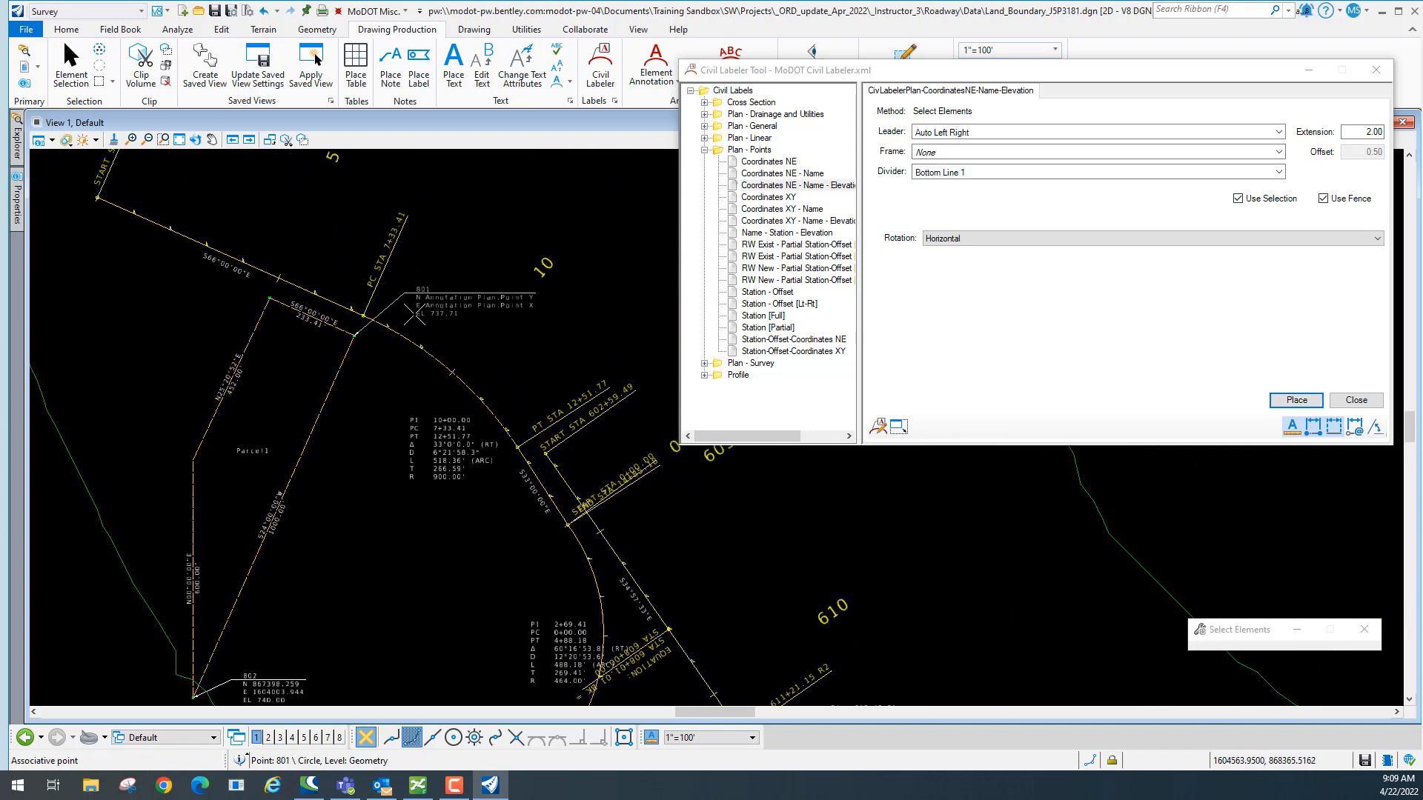
left_click(404, 291)
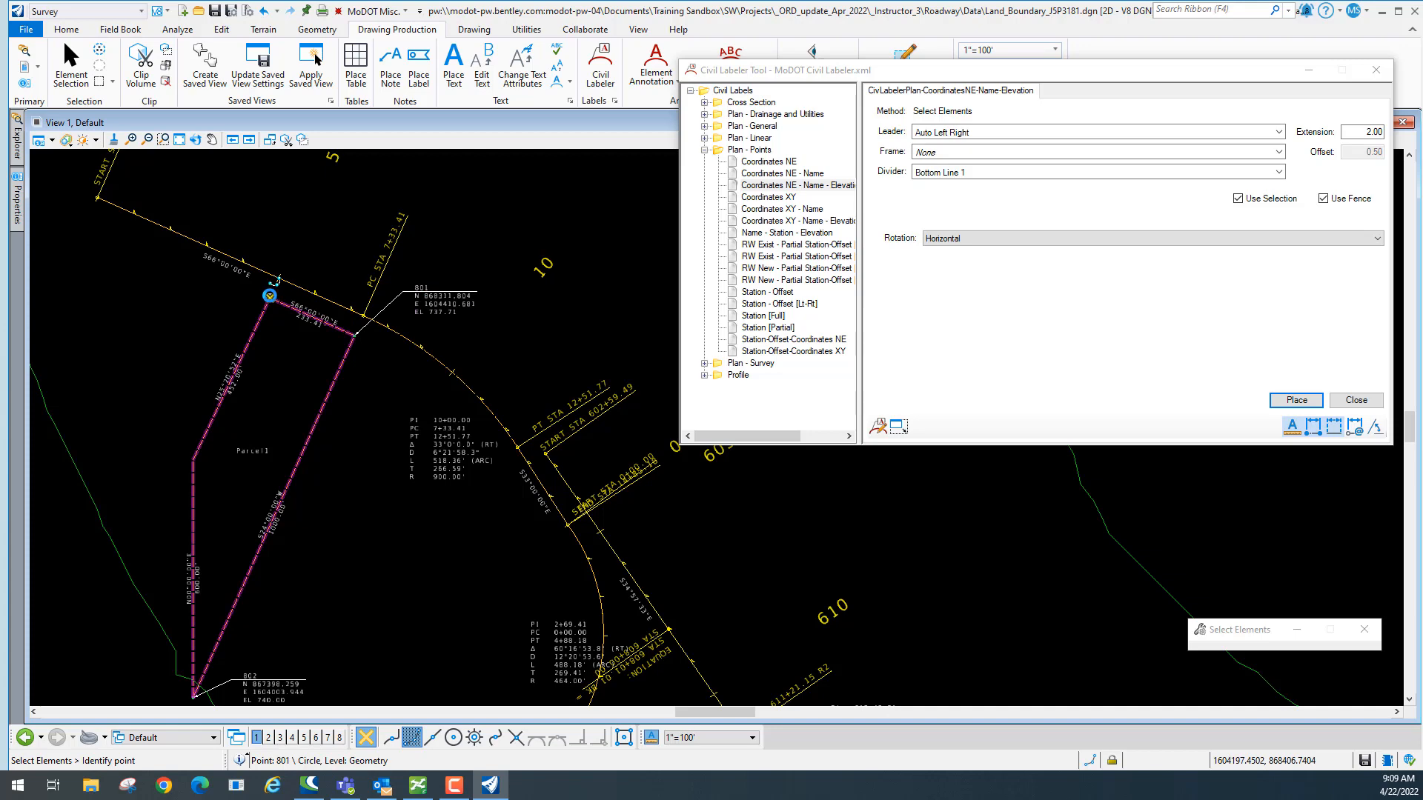
Try to label the parcel's northwest corner with the Coordinates NE - Name - Elevation style, west of the boundary.
left_click(269, 295)
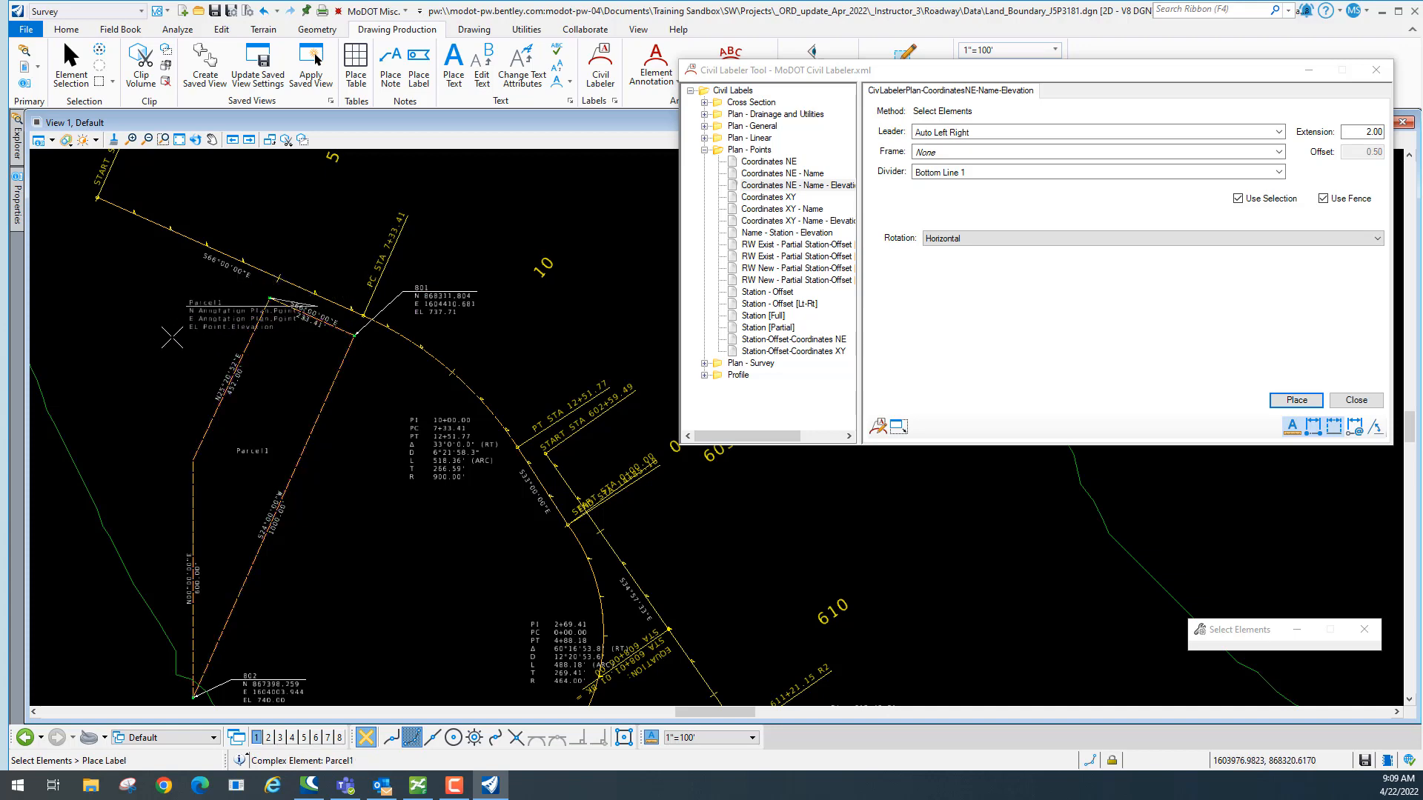
left_click(115, 331)
scroll(201, 341, "up", 2)
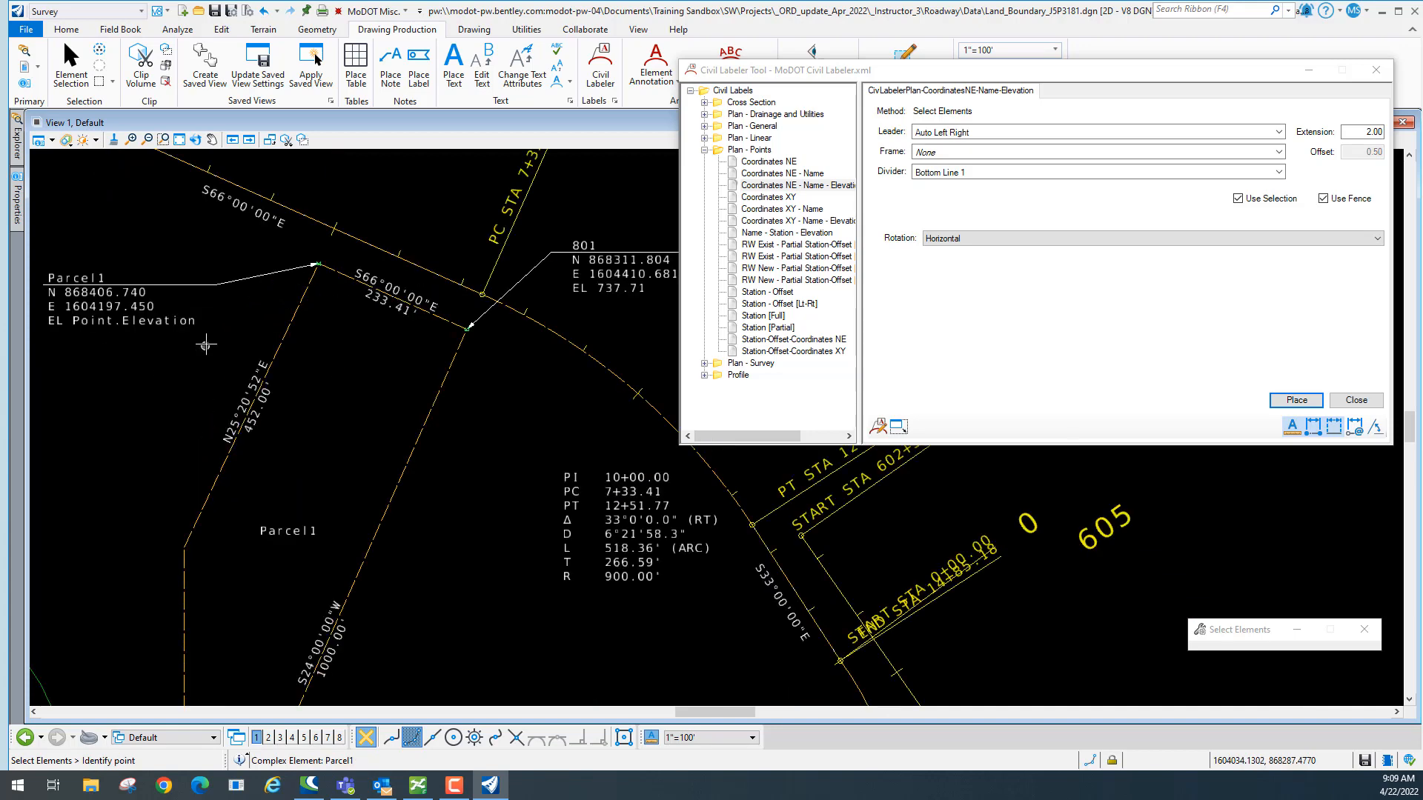
Snap to point 800 at the parcel's northwest corner and place its coordinate, name and elevation label to the west.
middle_click_drag(332, 311, 400, 415)
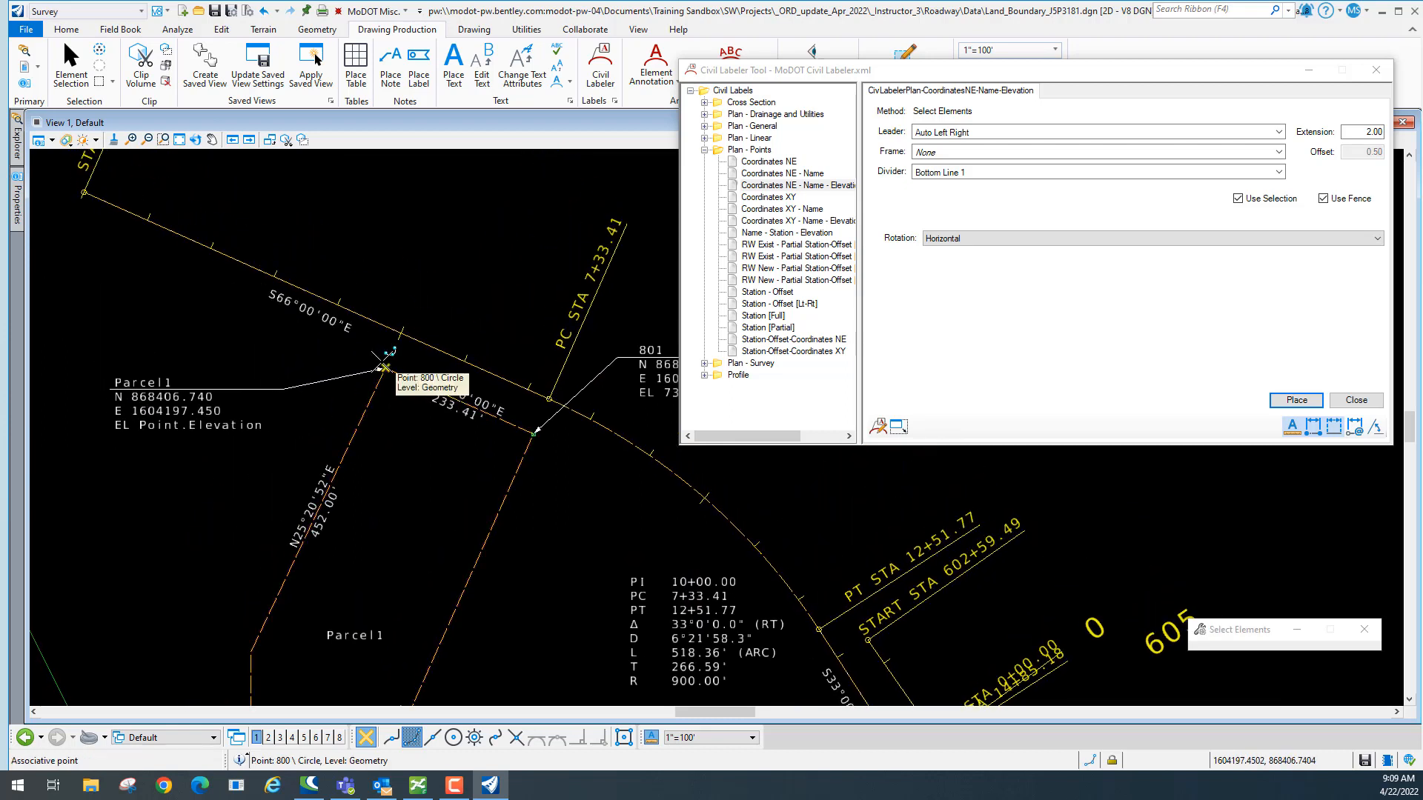
left_click(383, 367)
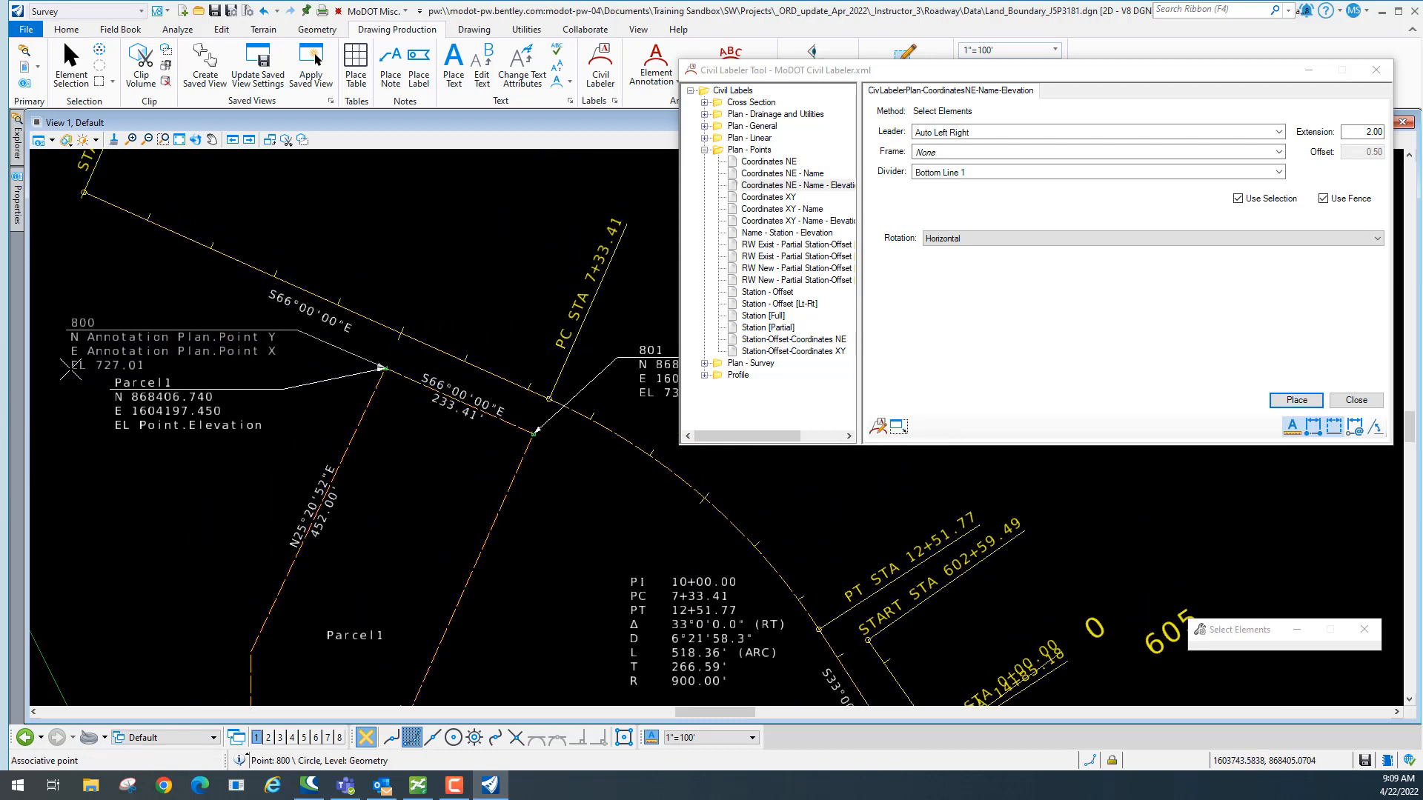
left_click(78, 366)
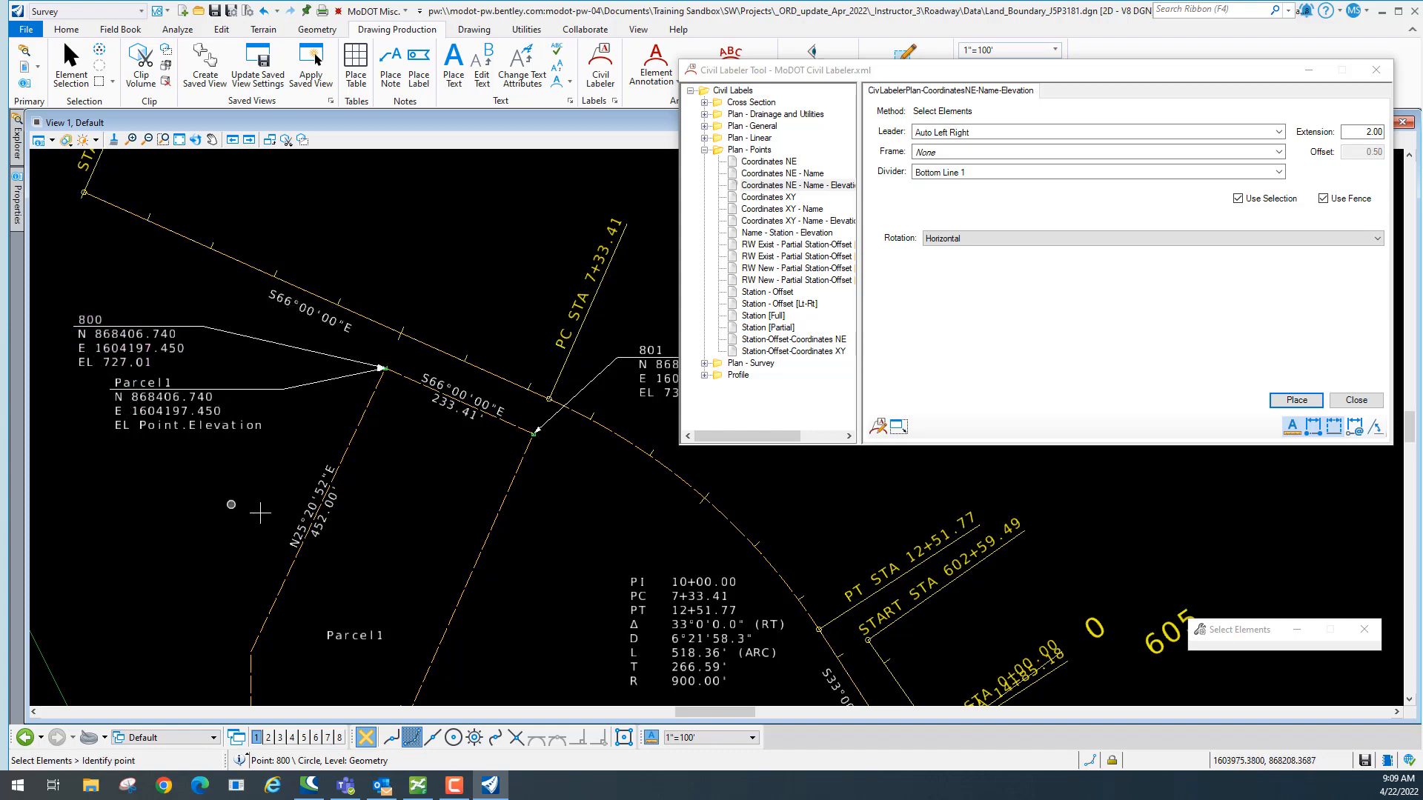
Delete the leader and text of the coordinate label titled Parcel1 at the parcel's northwest corner.
scroll(260, 513, "down", 3)
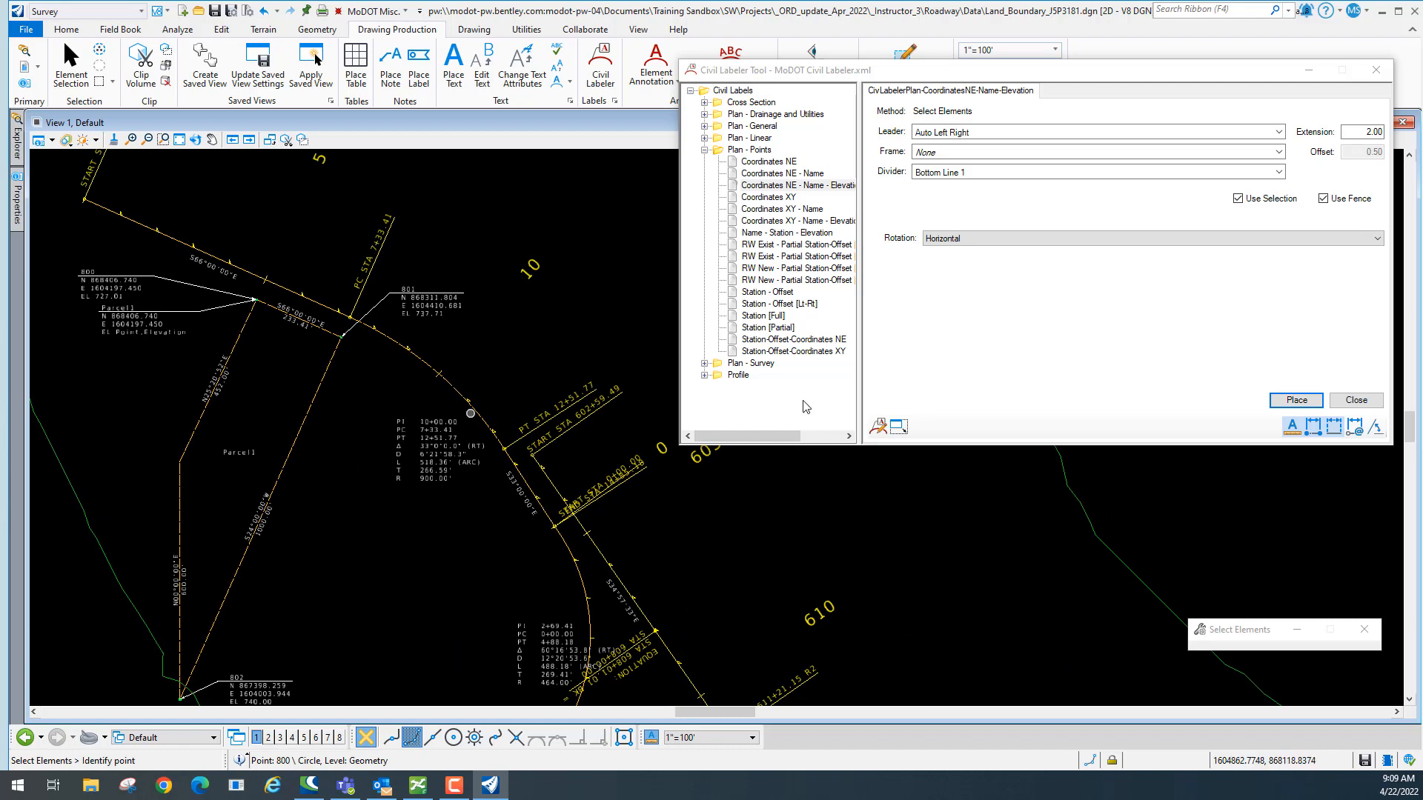
left_click(83, 76)
left_click(194, 314)
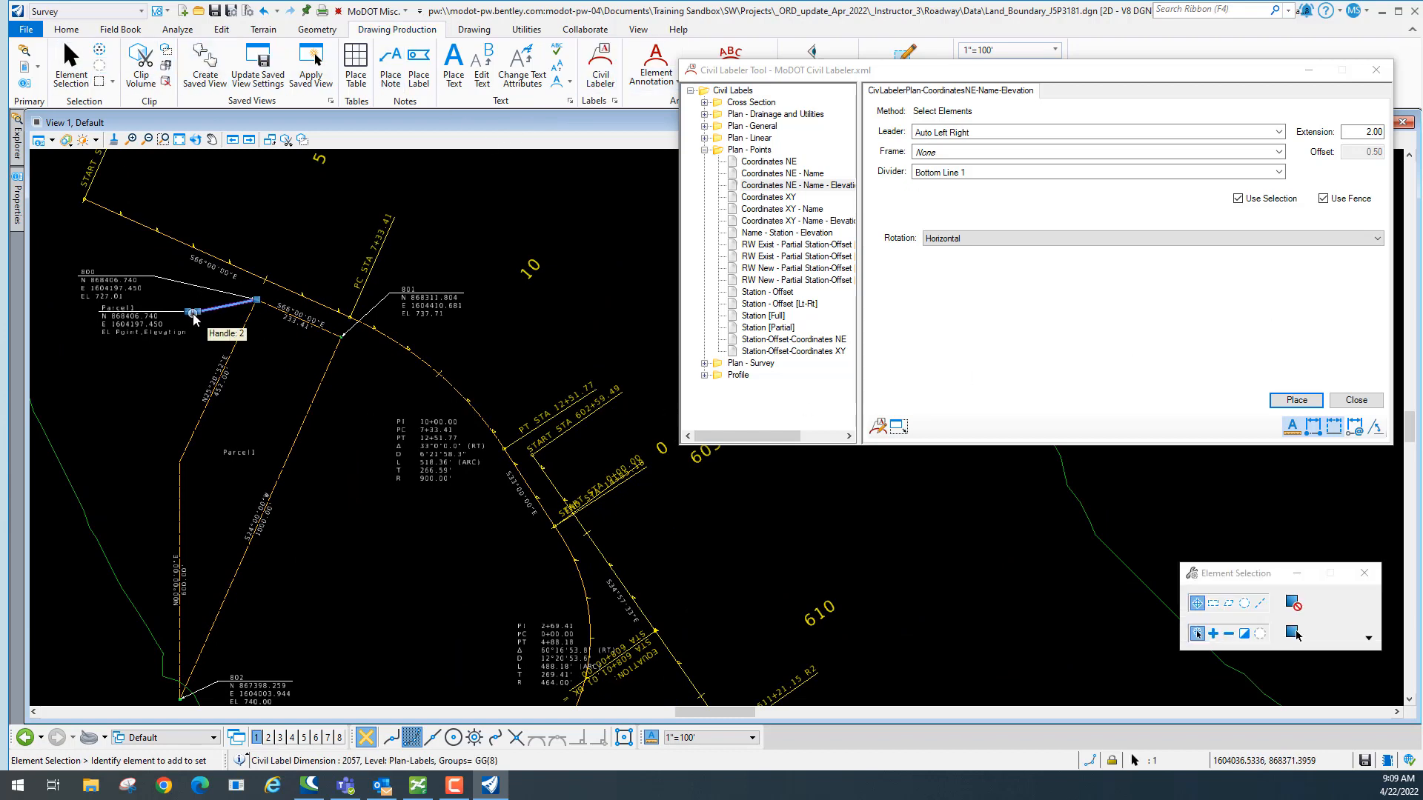
key("Delete")
left_click(182, 314)
key("Delete")
scroll(324, 339, "down", 4)
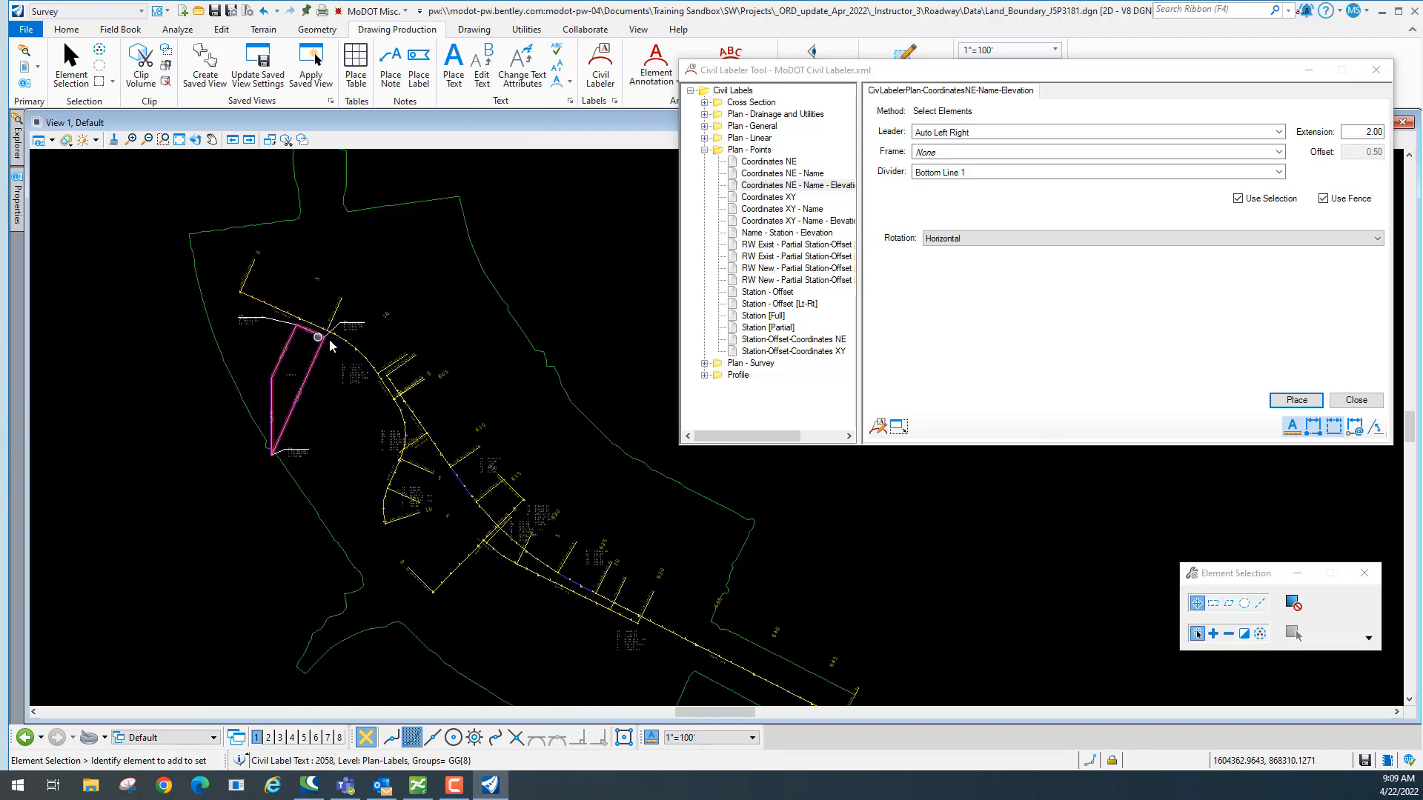
Shift the coordinate labels of points 801 and 802 slightly southeast, farther from the parcel corners, and close the Civil Labeler.
scroll(330, 347, "up", 3)
left_click_drag(362, 254, 379, 276)
left_click_drag(262, 476, 281, 489)
left_click(307, 407)
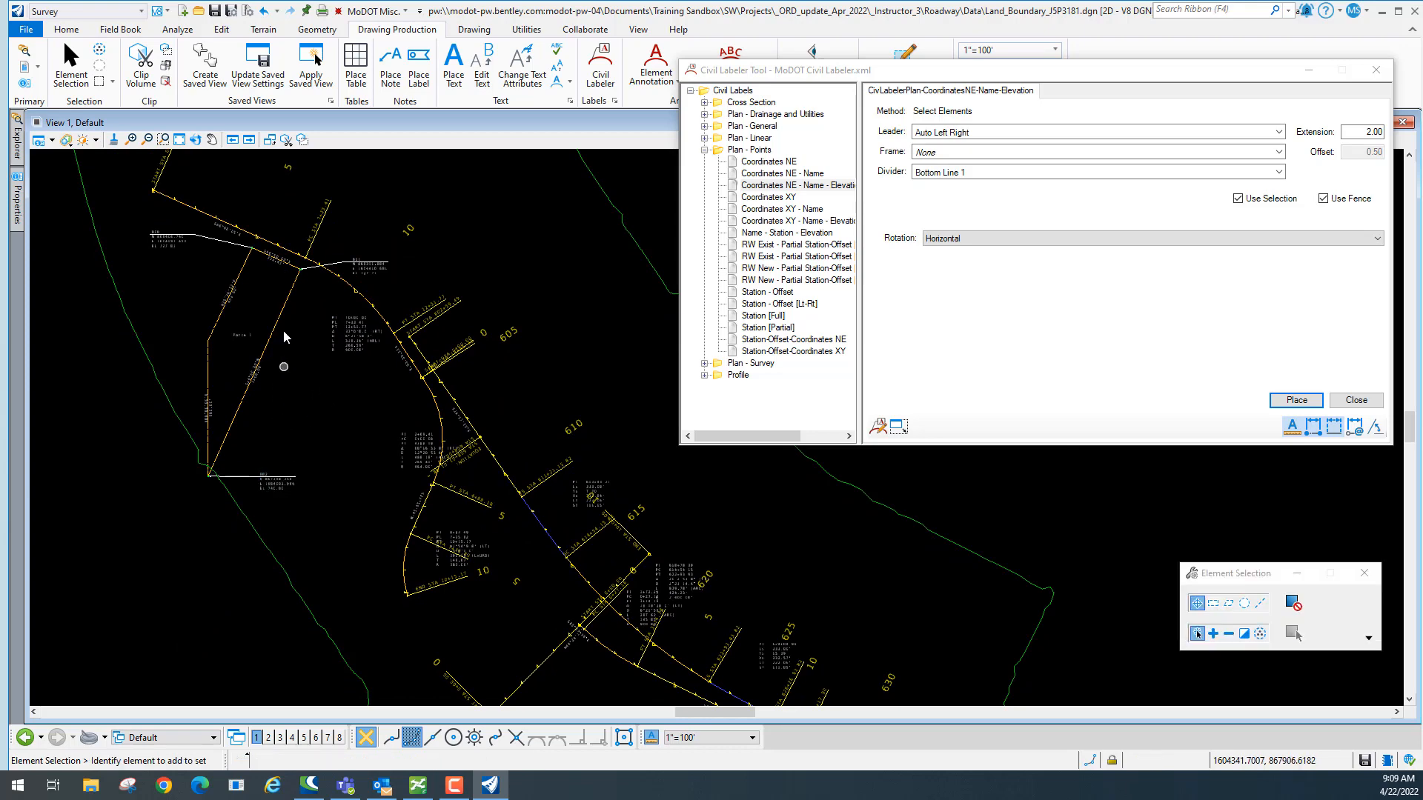
scroll(312, 332, "up", 3)
scroll(445, 363, "down", 2)
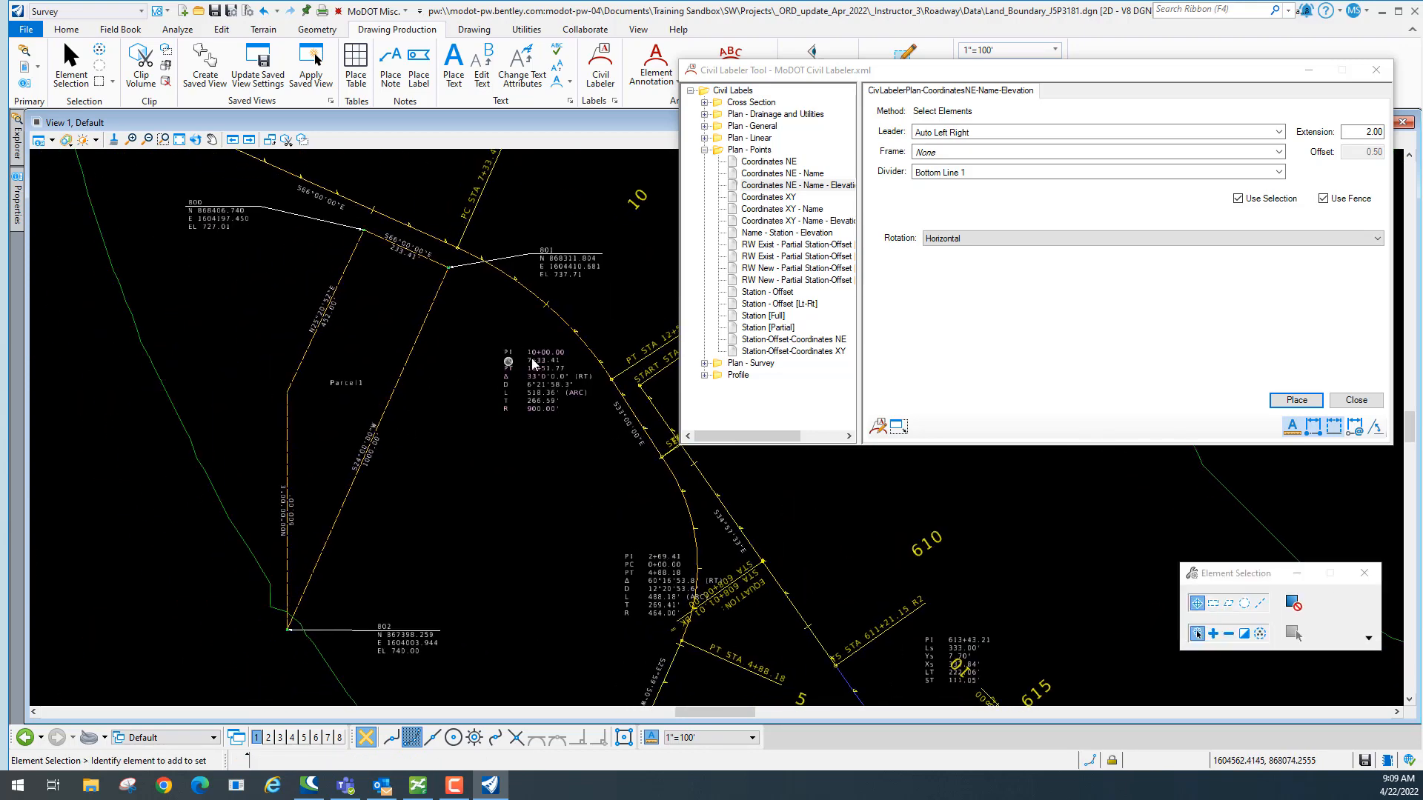
left_click_drag(833, 74, 695, 123)
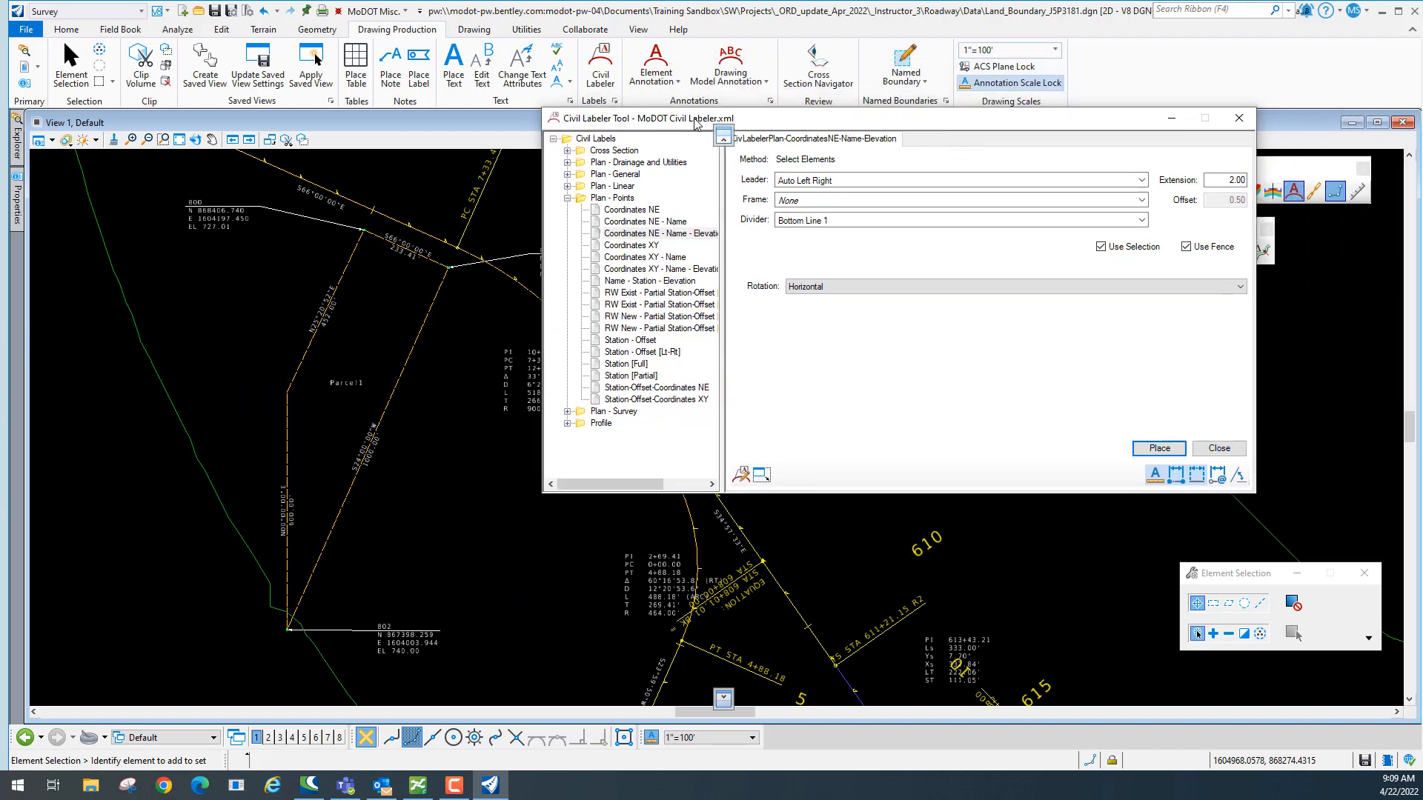
left_click(1238, 117)
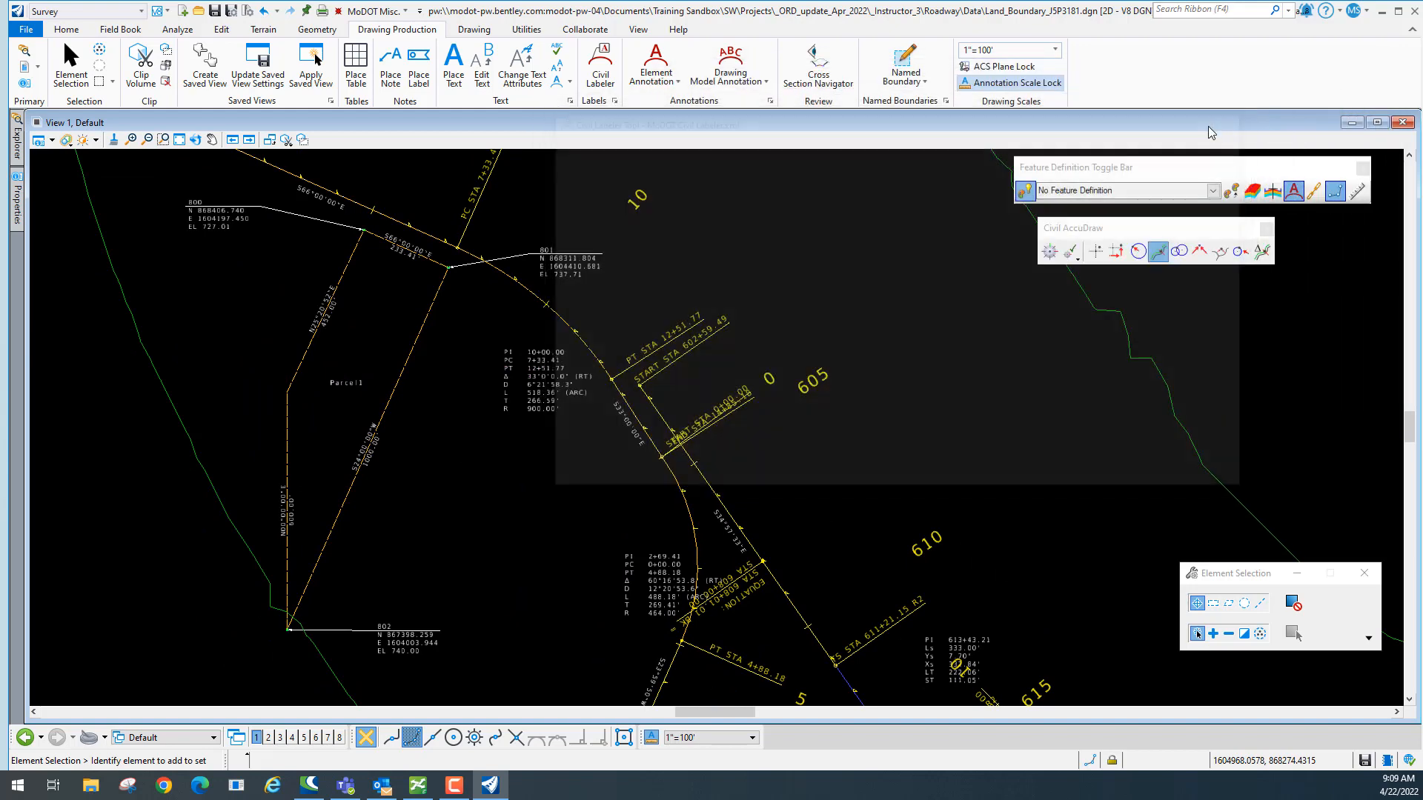
Generate the horizontal geometry report for the Parcel1 boundary and examine its stations, coordinates, directions and lengths.
middle_click_drag(772, 317, 969, 308)
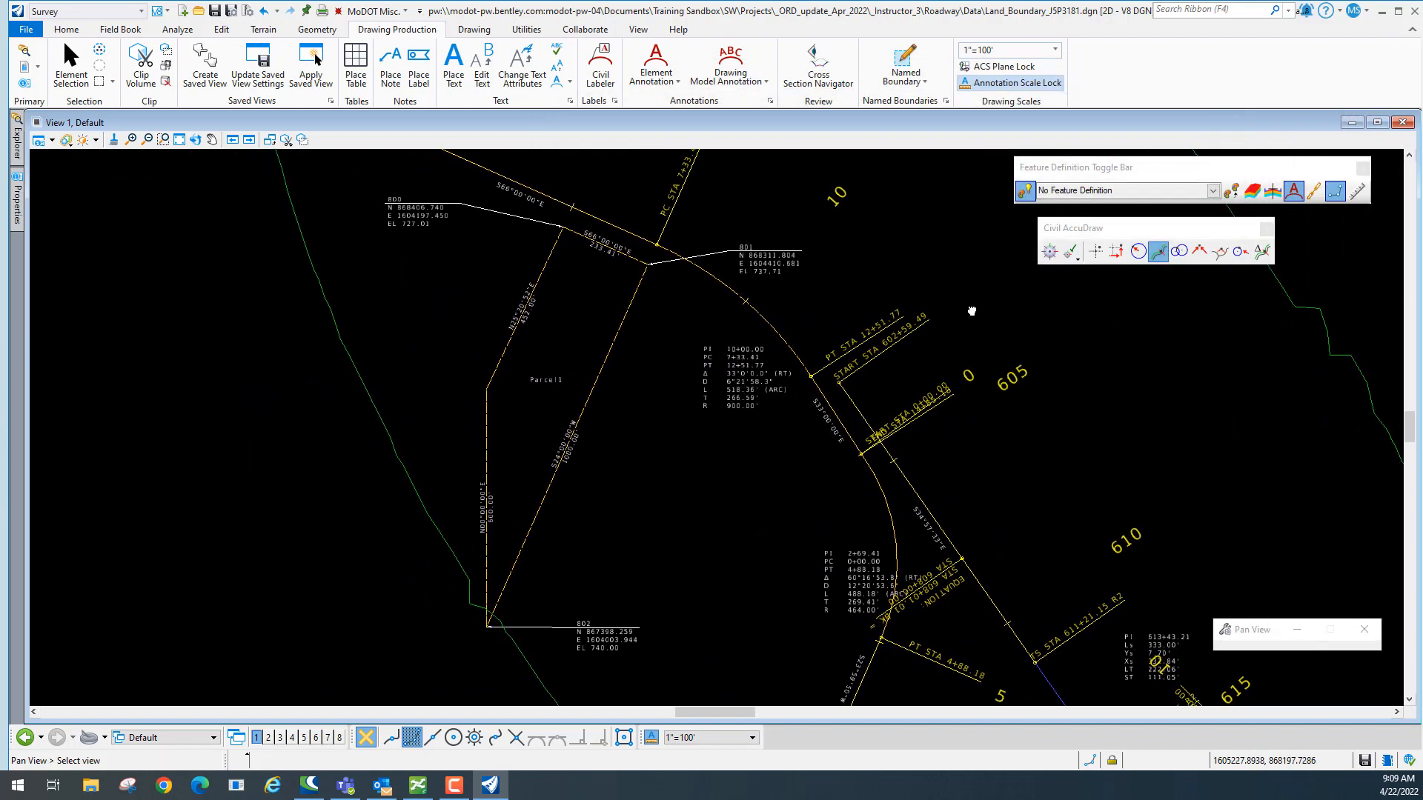
mouse_move(748, 361)
middle_mouse_down()
mouse_move(689, 397)
mouse_move(423, 385)
mouse_move(363, 361)
middle_mouse_up()
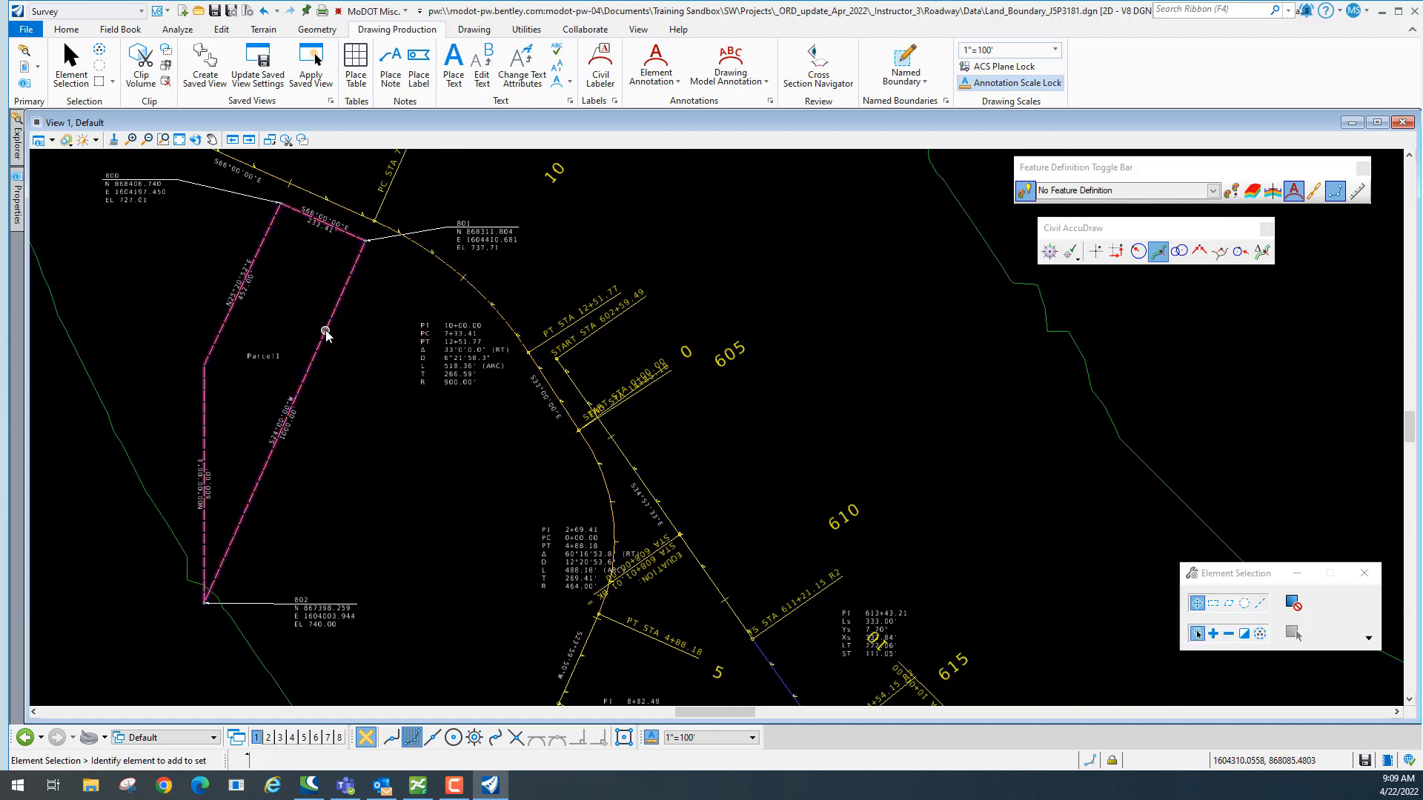
mouse_move(328, 324)
left_click(328, 326)
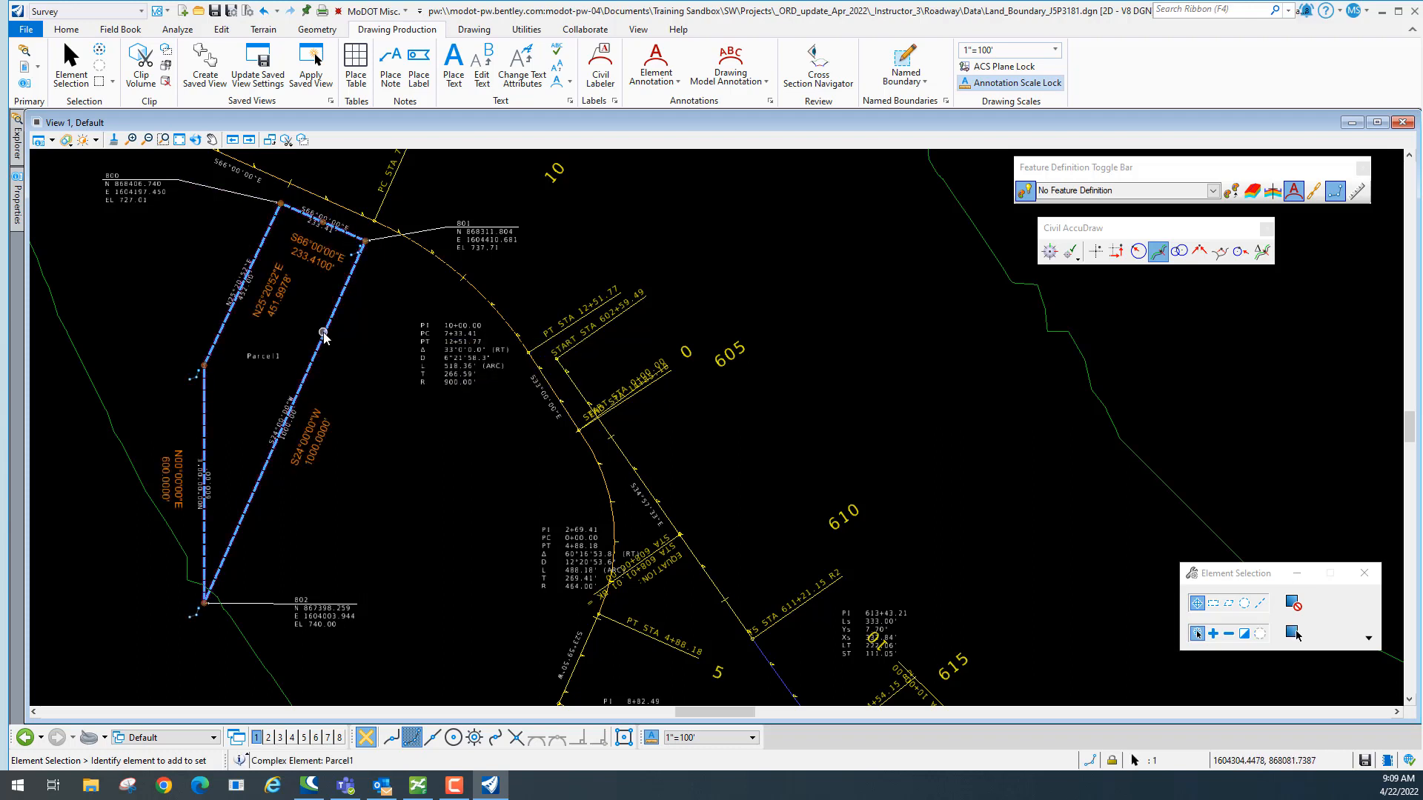
mouse_move(324, 336)
mouse_move(337, 316)
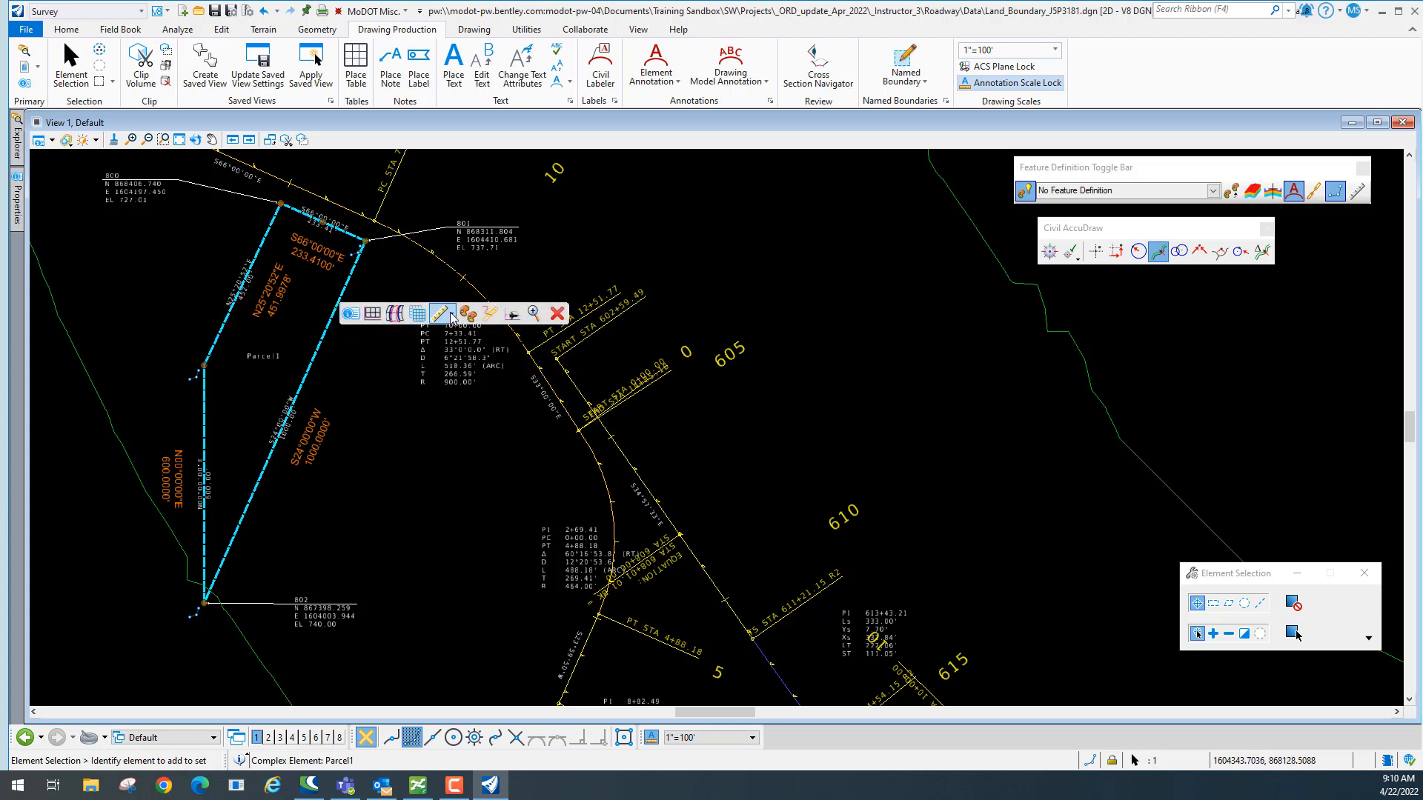
left_click(492, 313)
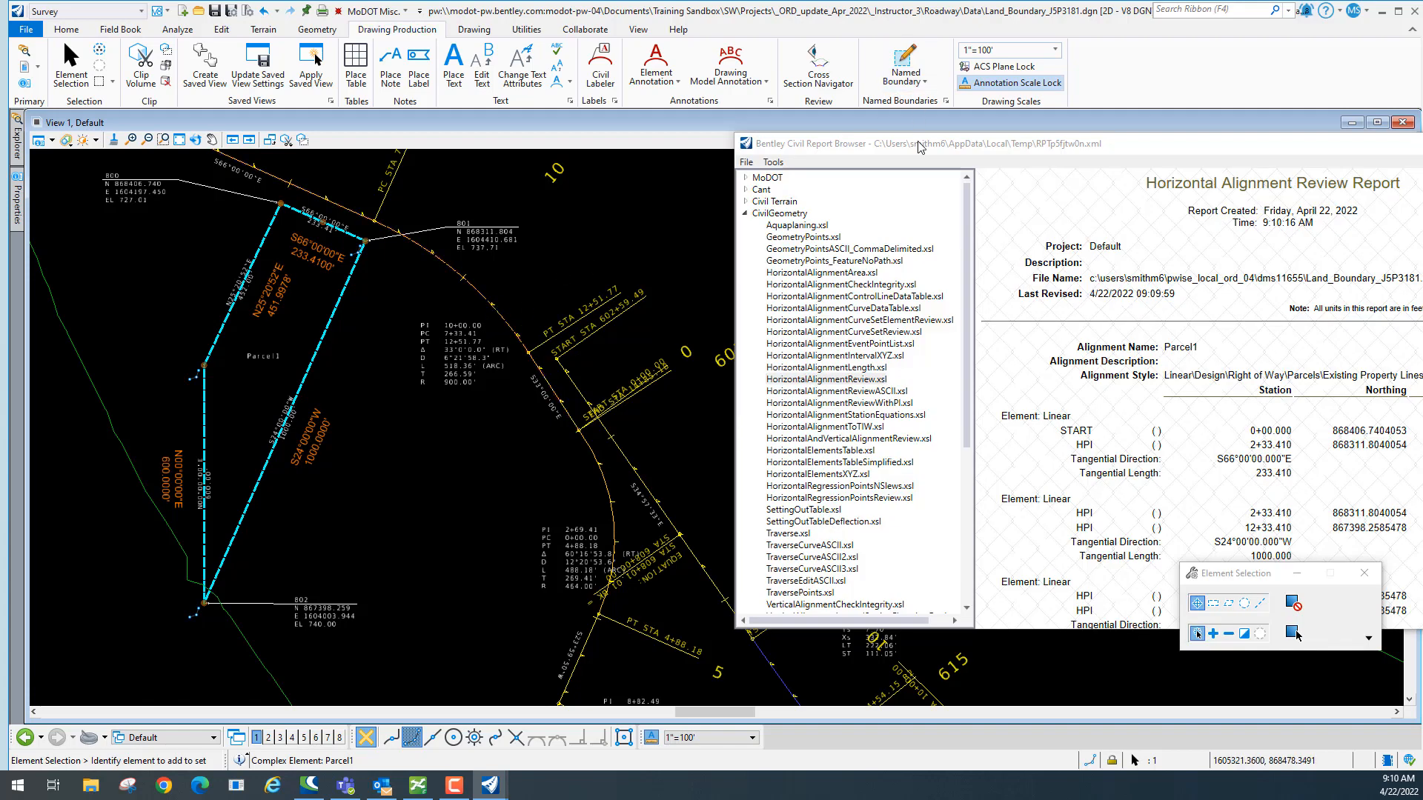
left_click_drag(921, 141, 557, 122)
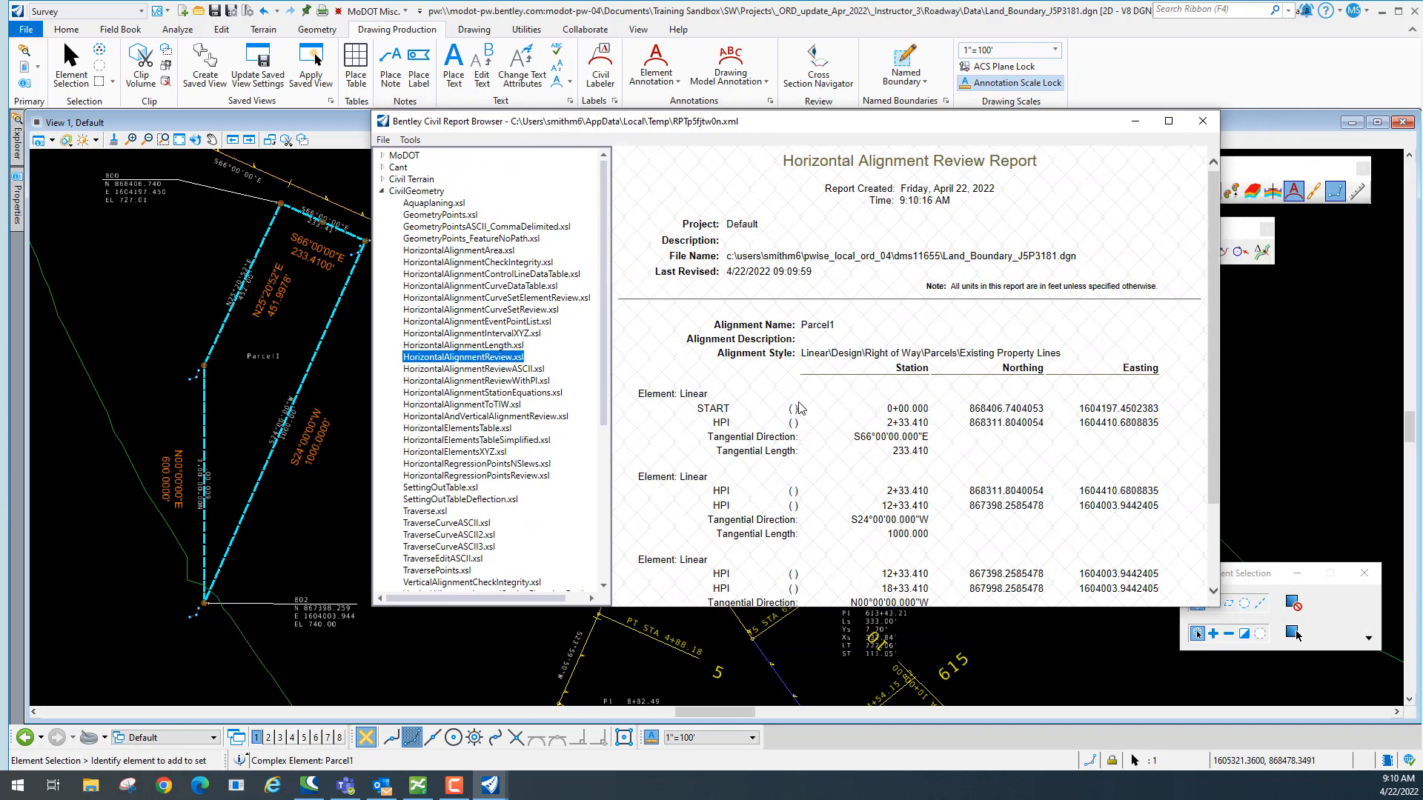
scroll(799, 424, "down", 3)
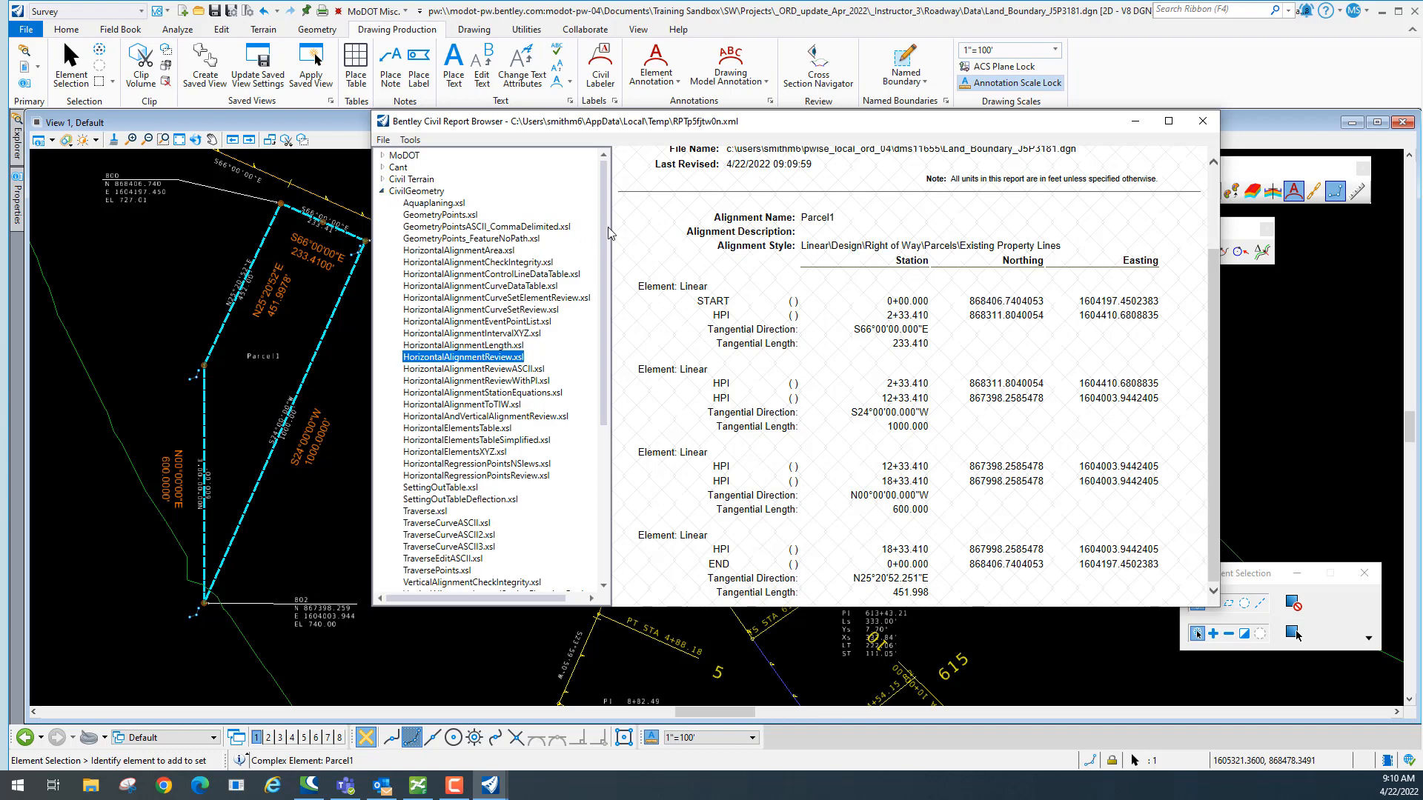
Examine Parcel1's LegalDescription reports, including HorizontalAlignmentLegalDescription, its reference ASCII version and ParcelLayoutFromReference.
left_click(381, 192)
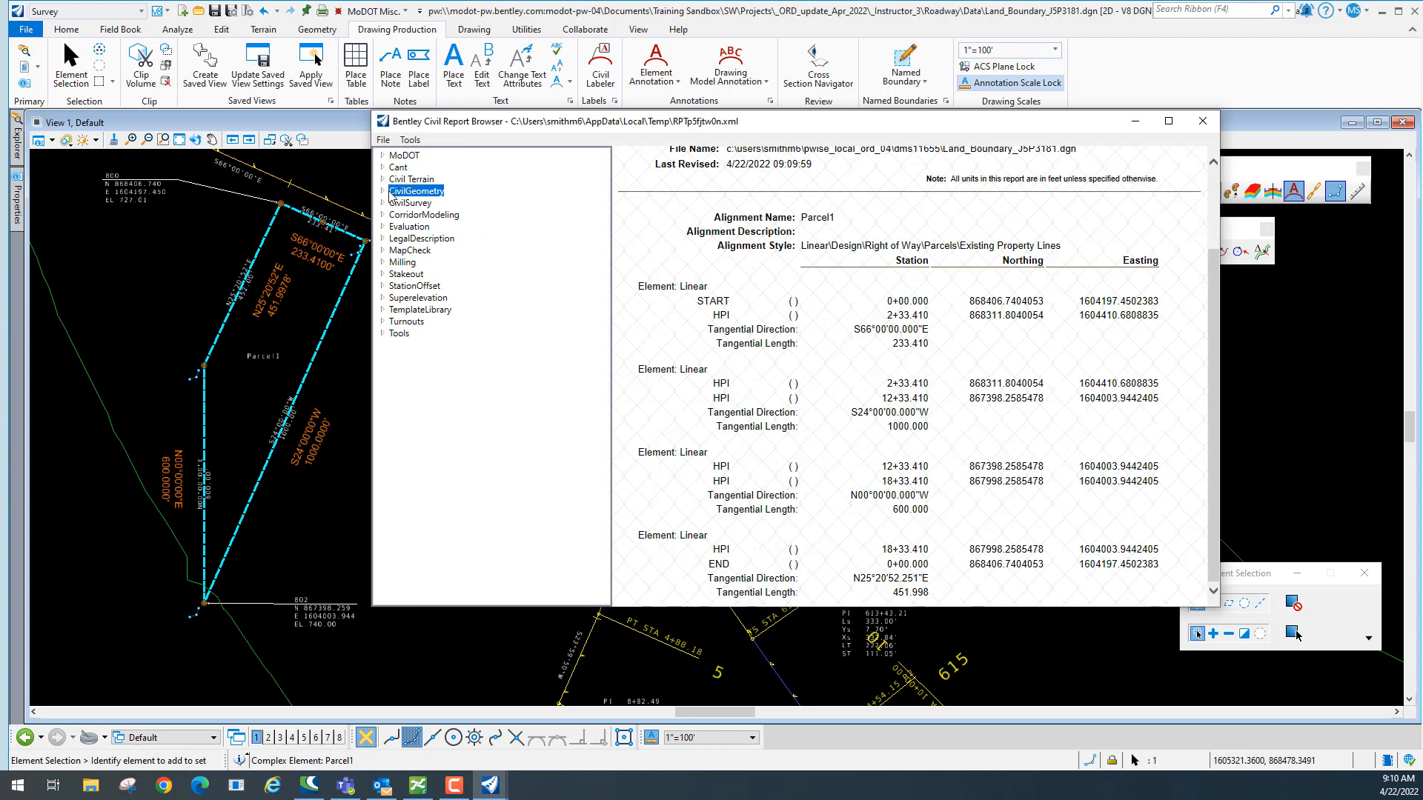
left_click(382, 240)
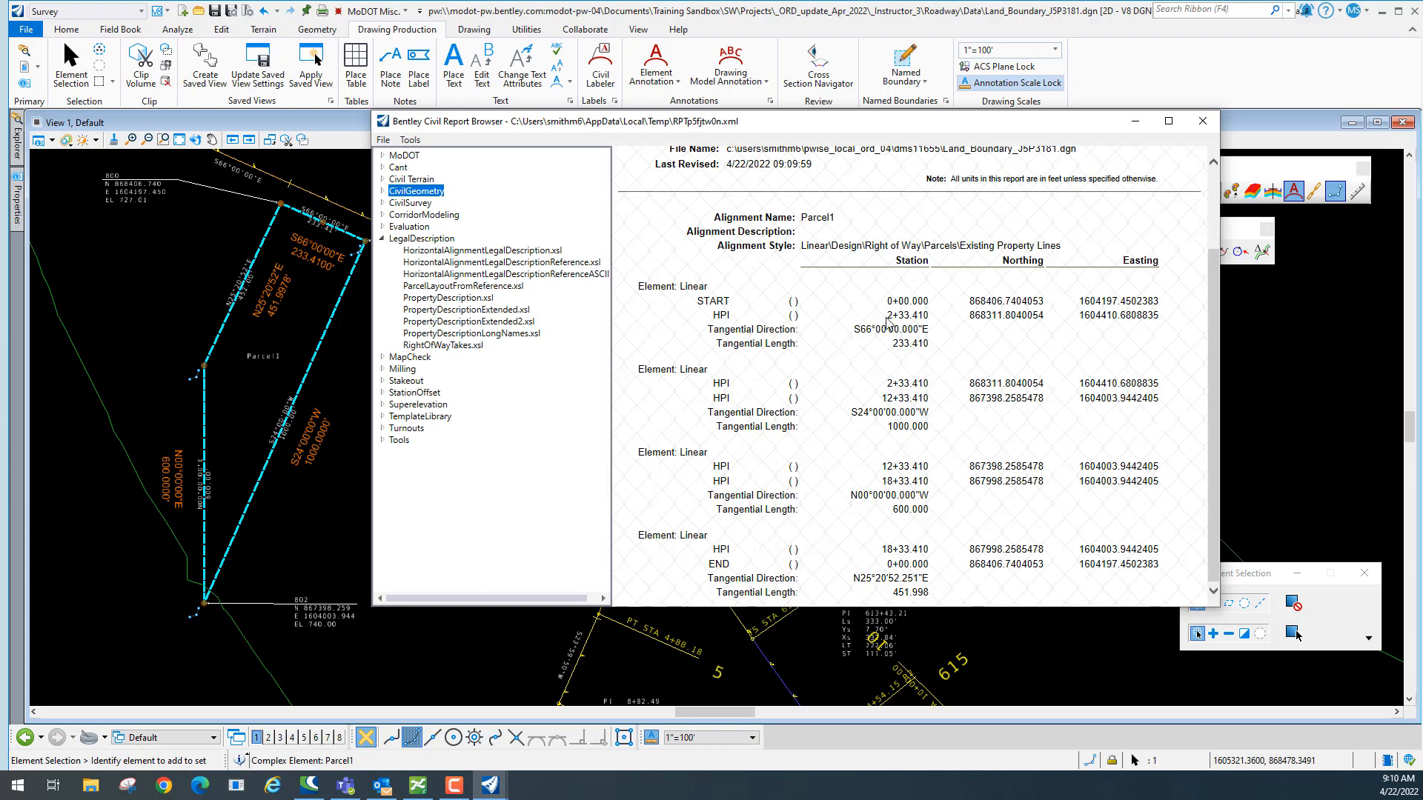
left_click(487, 251)
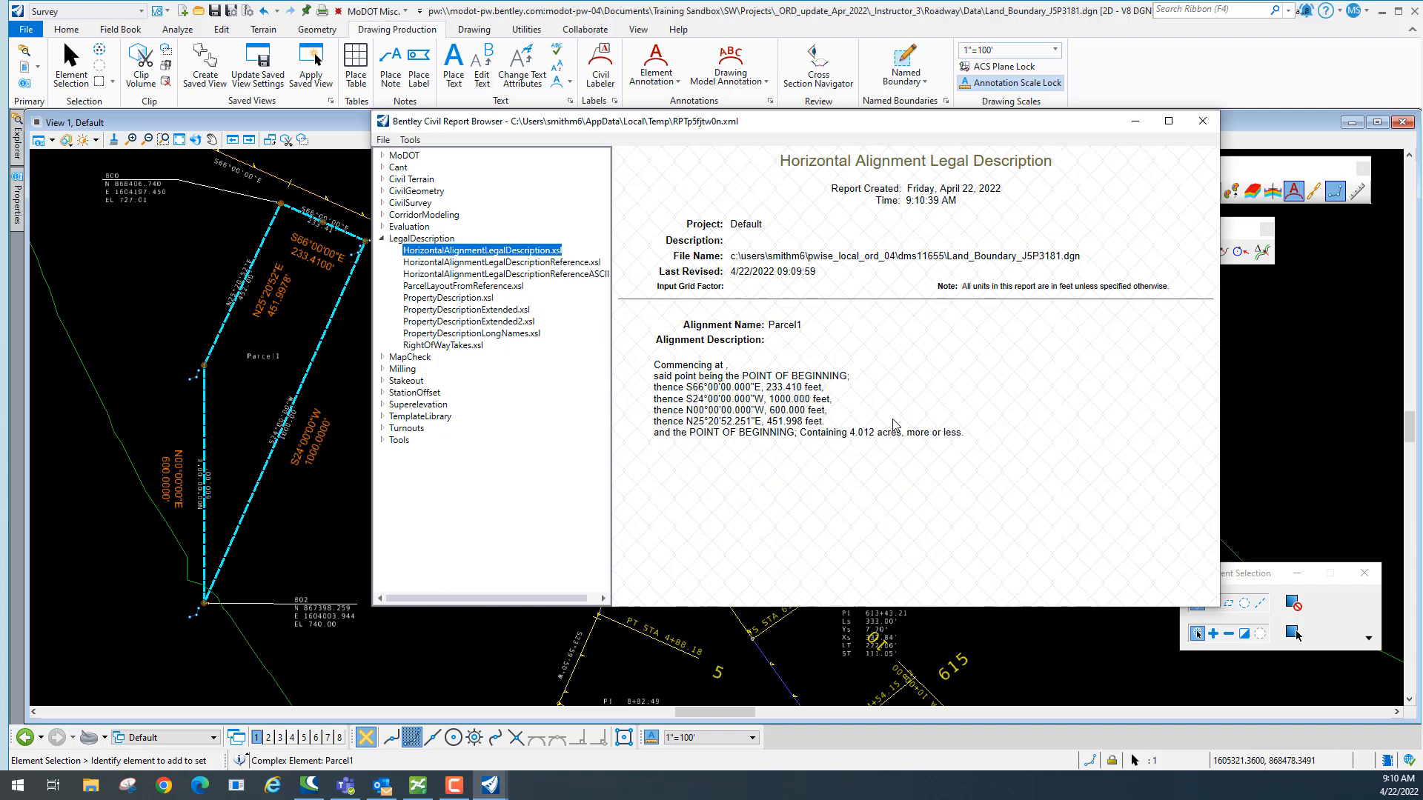
left_click(514, 263)
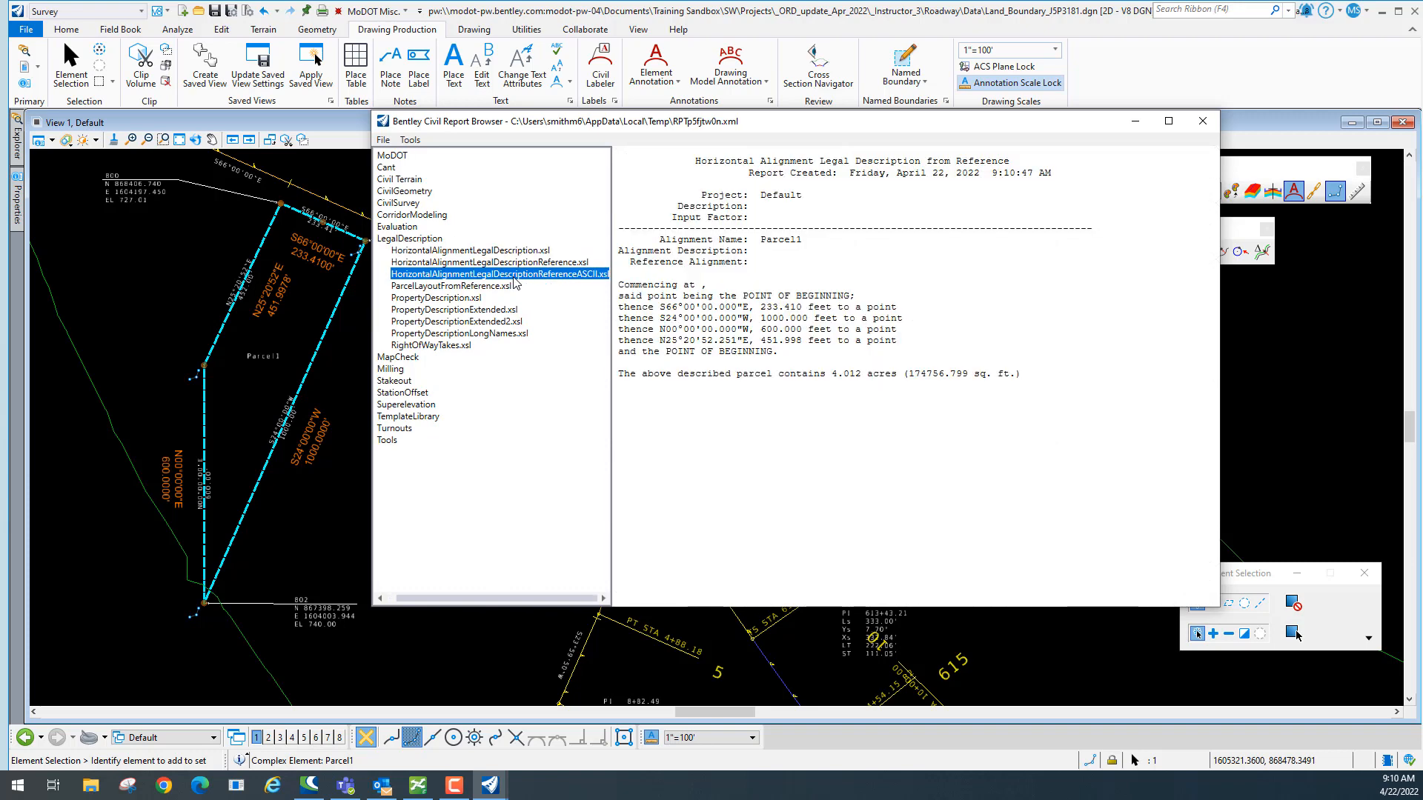
left_click(491, 287)
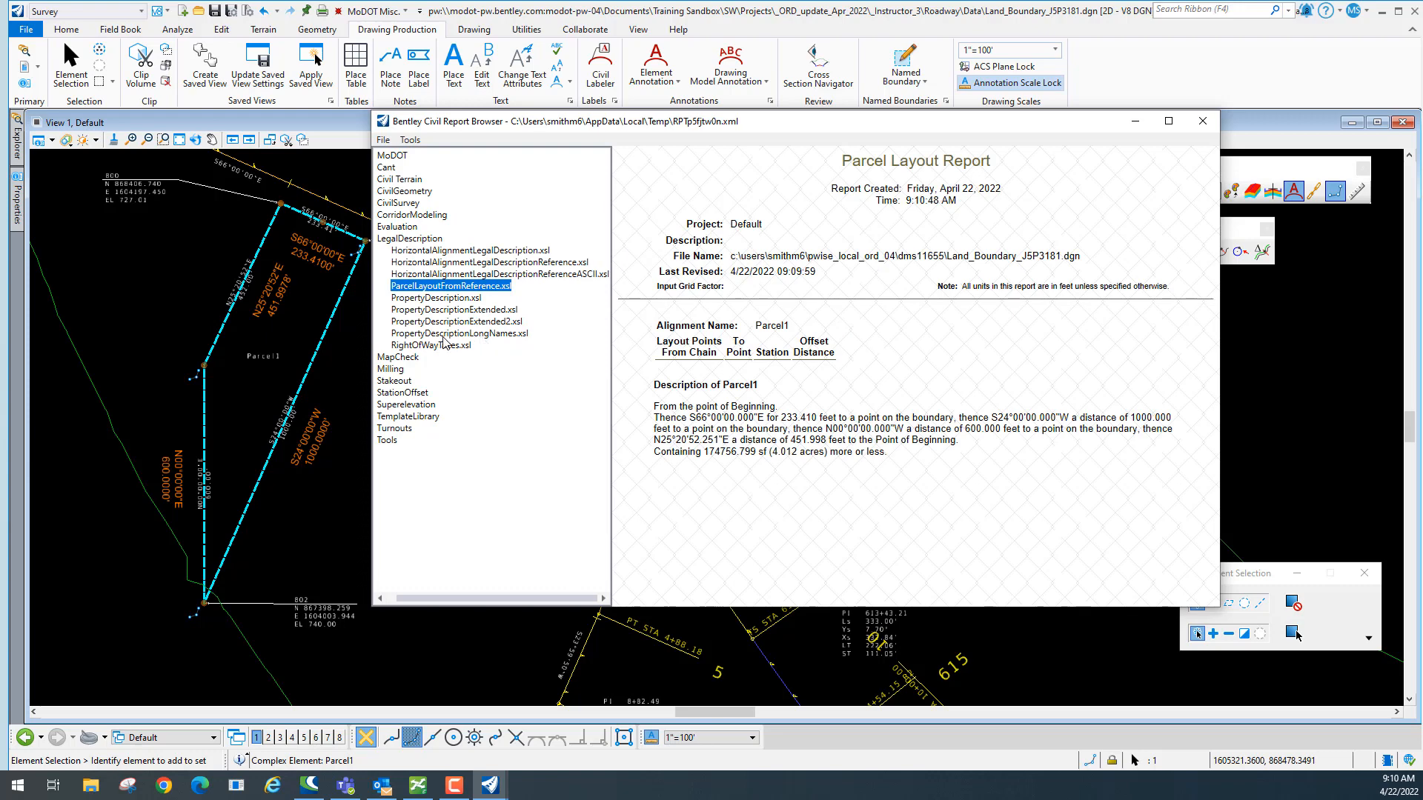
Review Parcel1's written description in the PropertyDescriptionLongNames report, highlight its text for copying, and close the report browser.
left_click(502, 334)
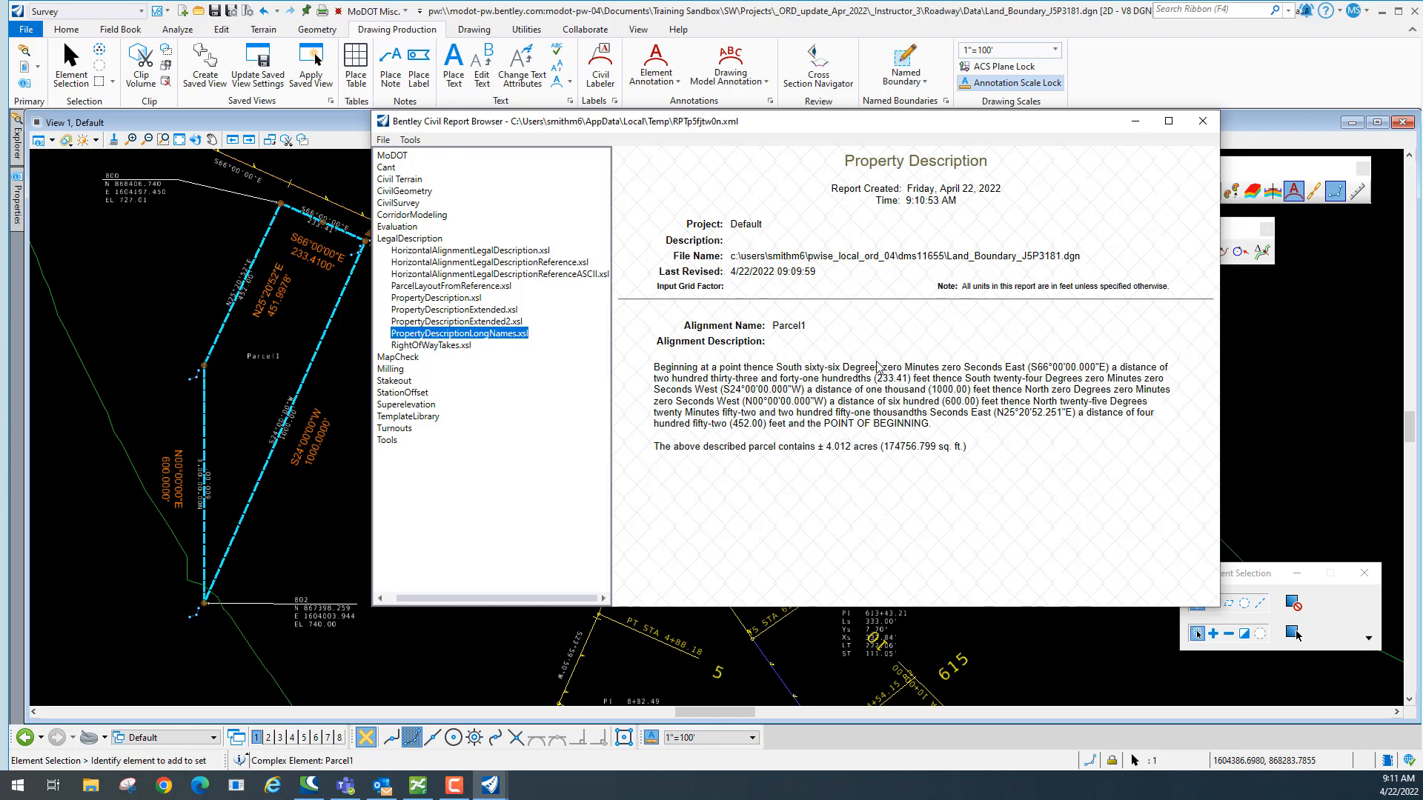
right_click(858, 388)
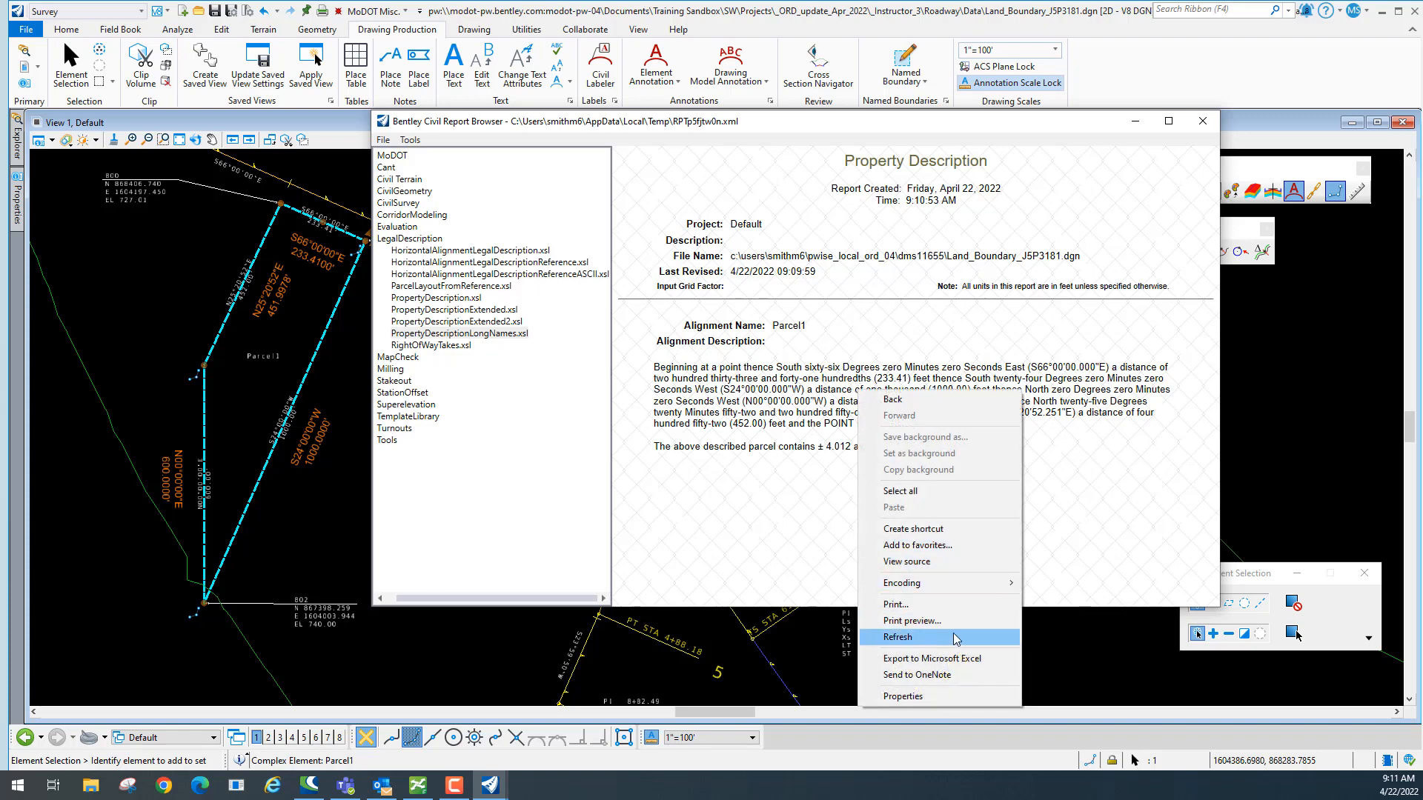
left_click(773, 504)
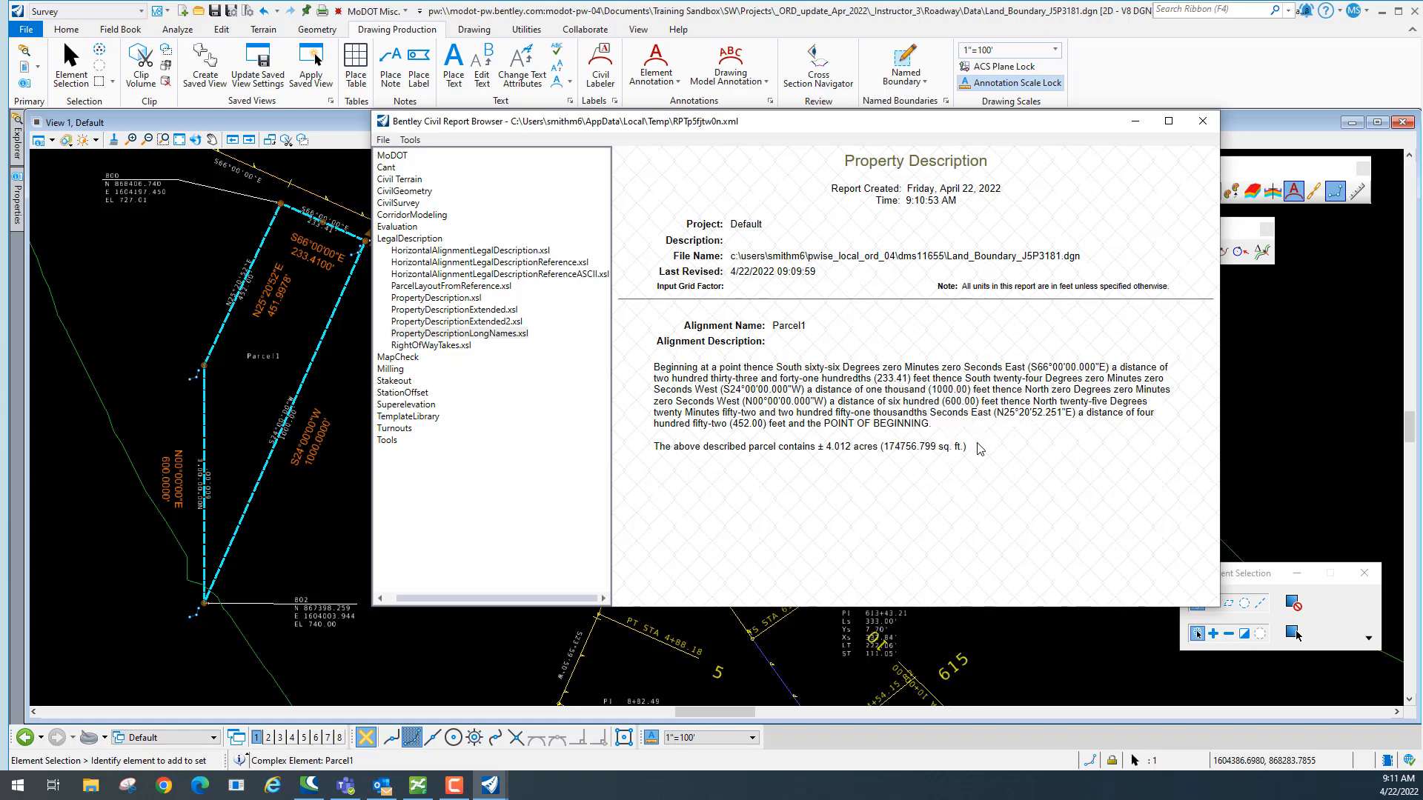
left_click_drag(977, 448, 744, 338)
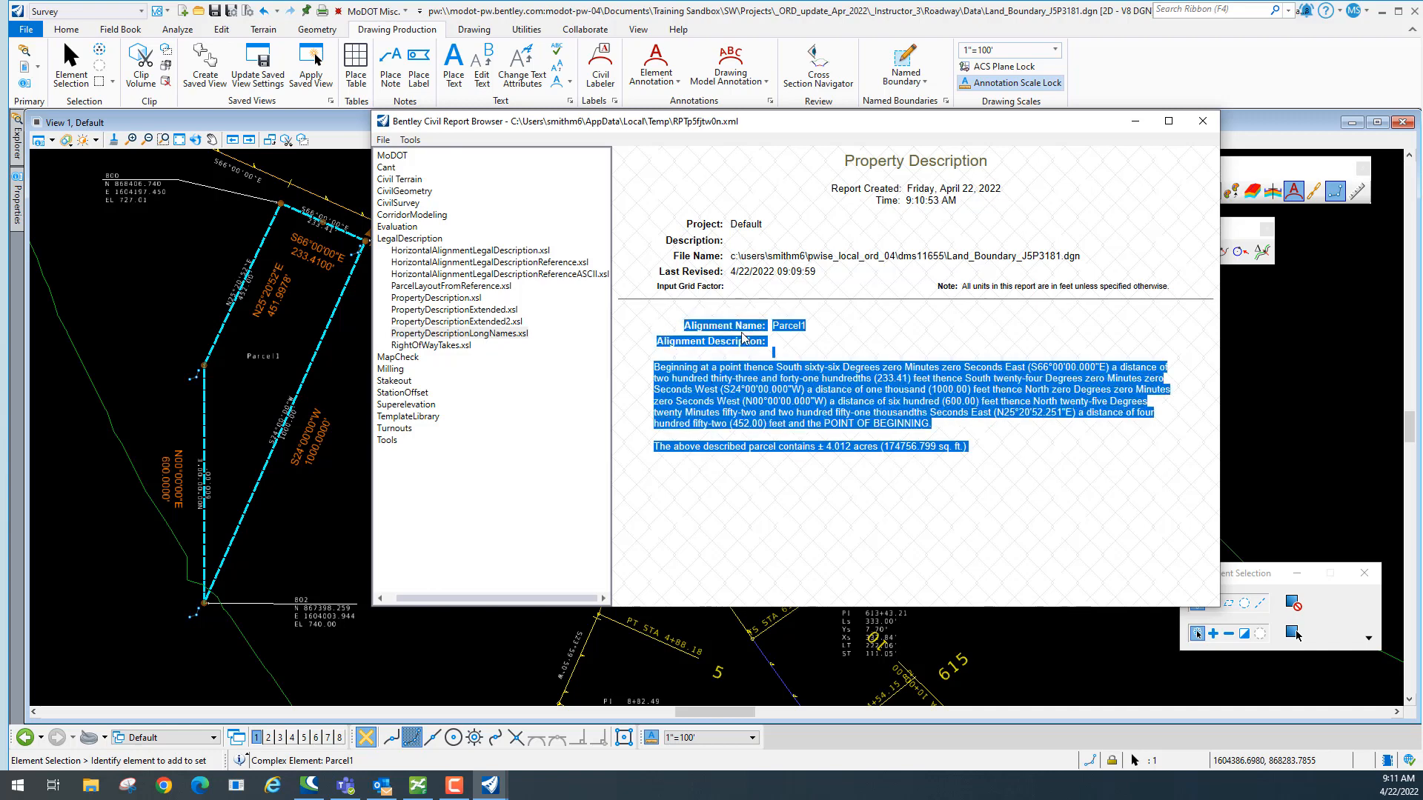
left_click(978, 523)
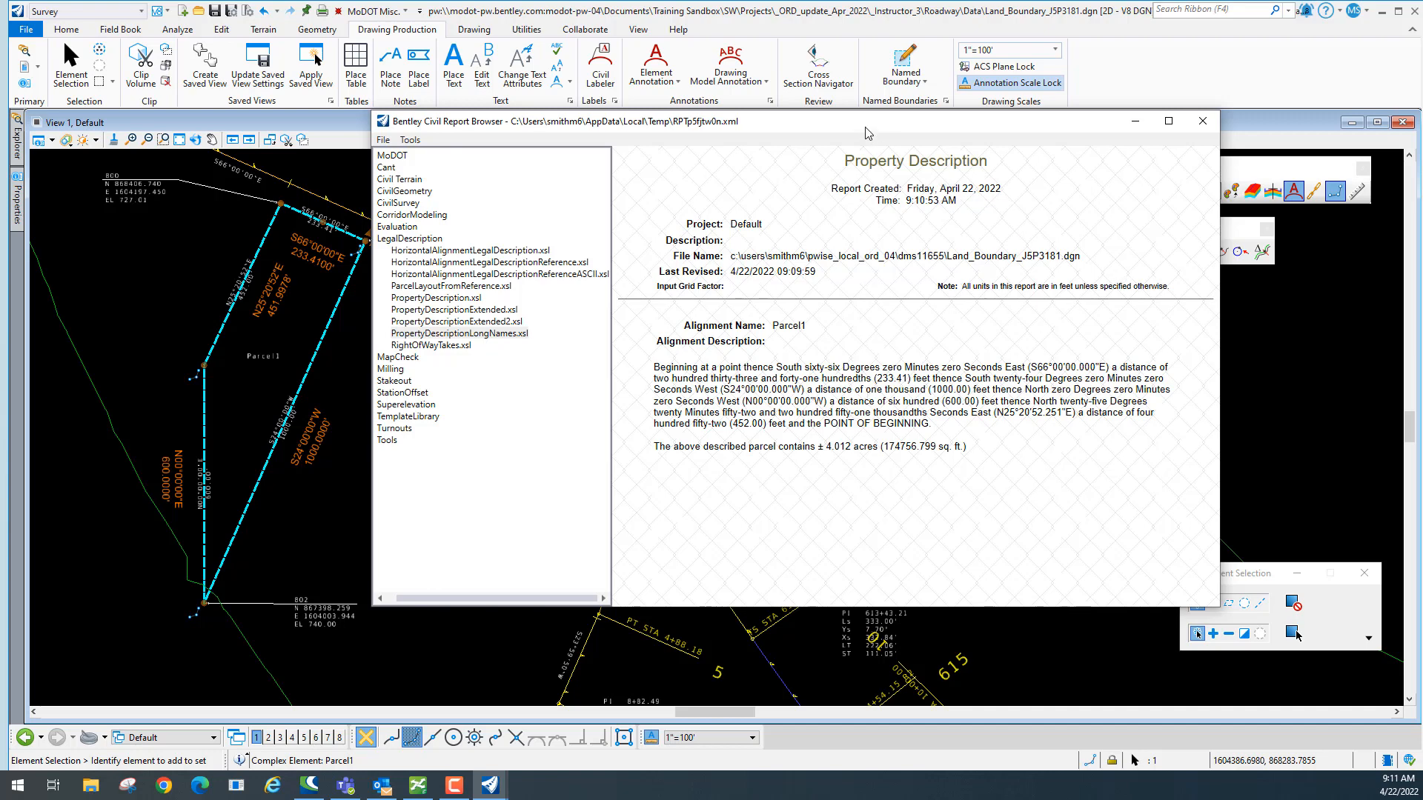
left_click_drag(865, 127, 922, 173)
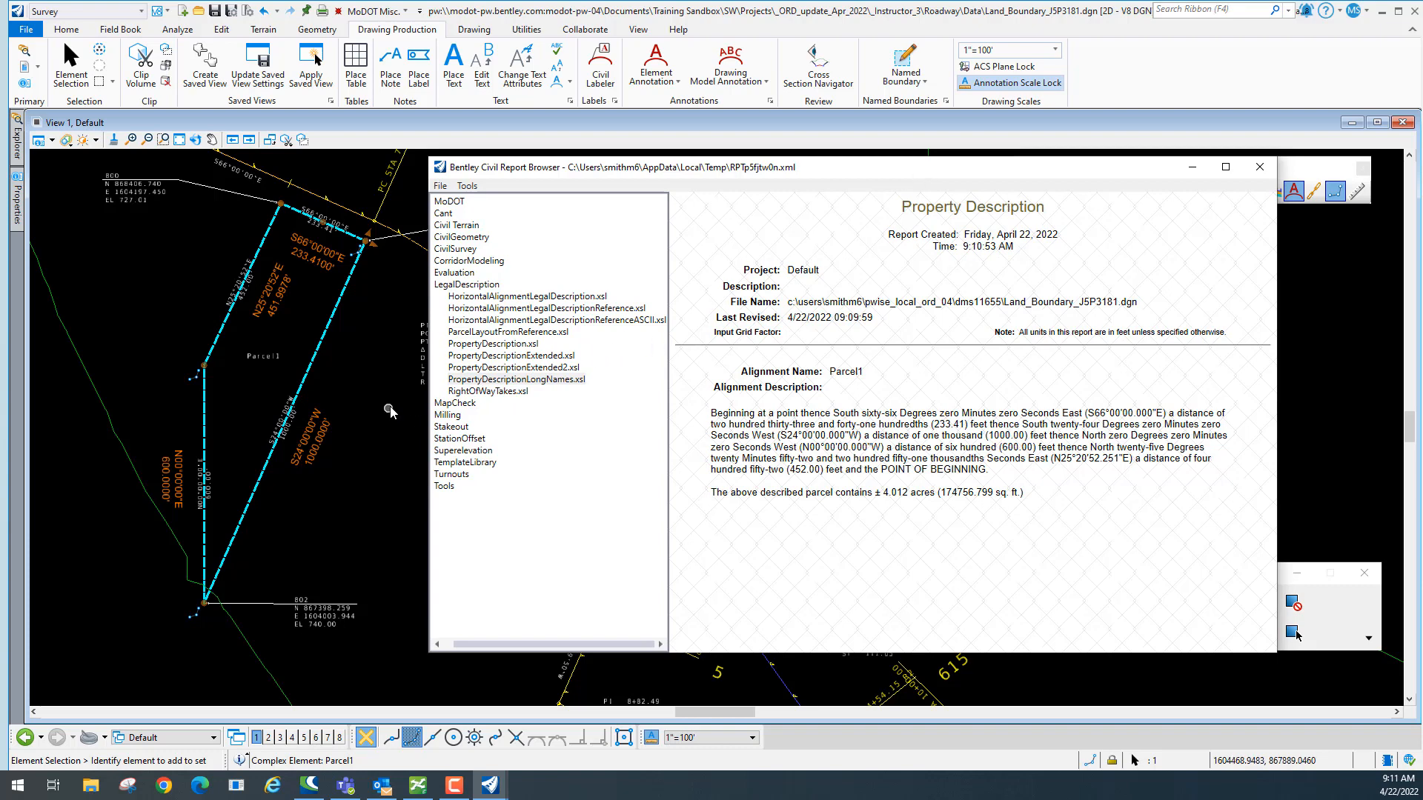
left_click(1260, 169)
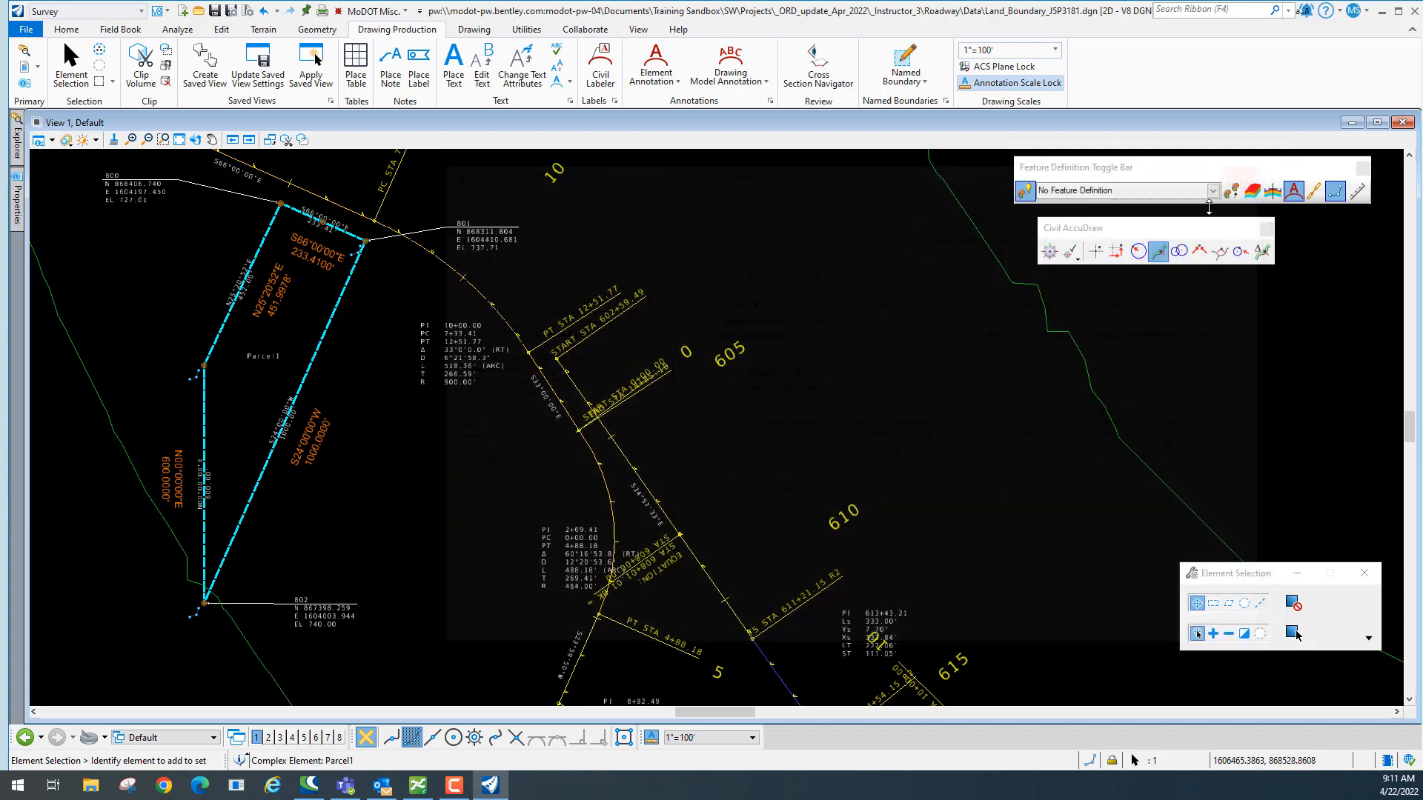